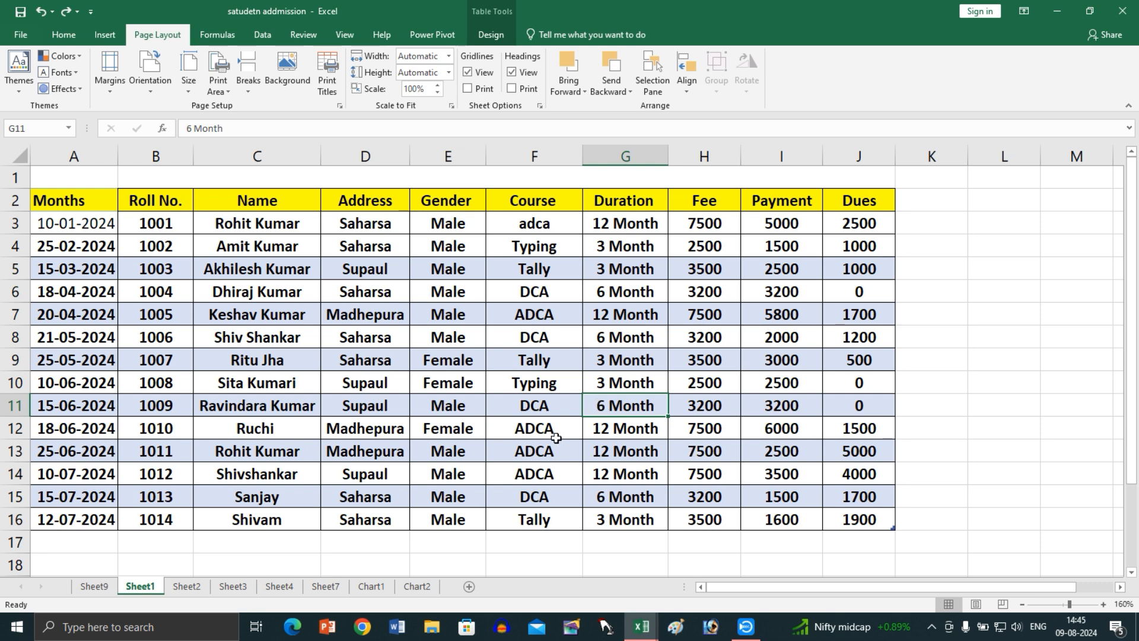
{"action": "left_click", "coordinate": [432, 307]}
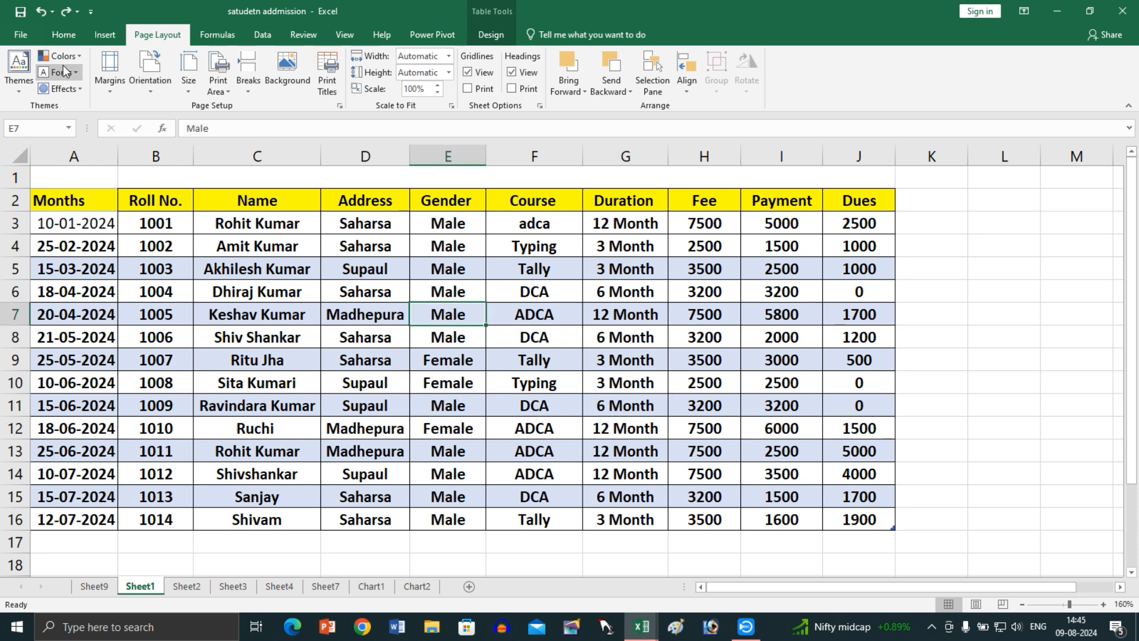
{"action": "left_click", "coordinate": [71, 34]}
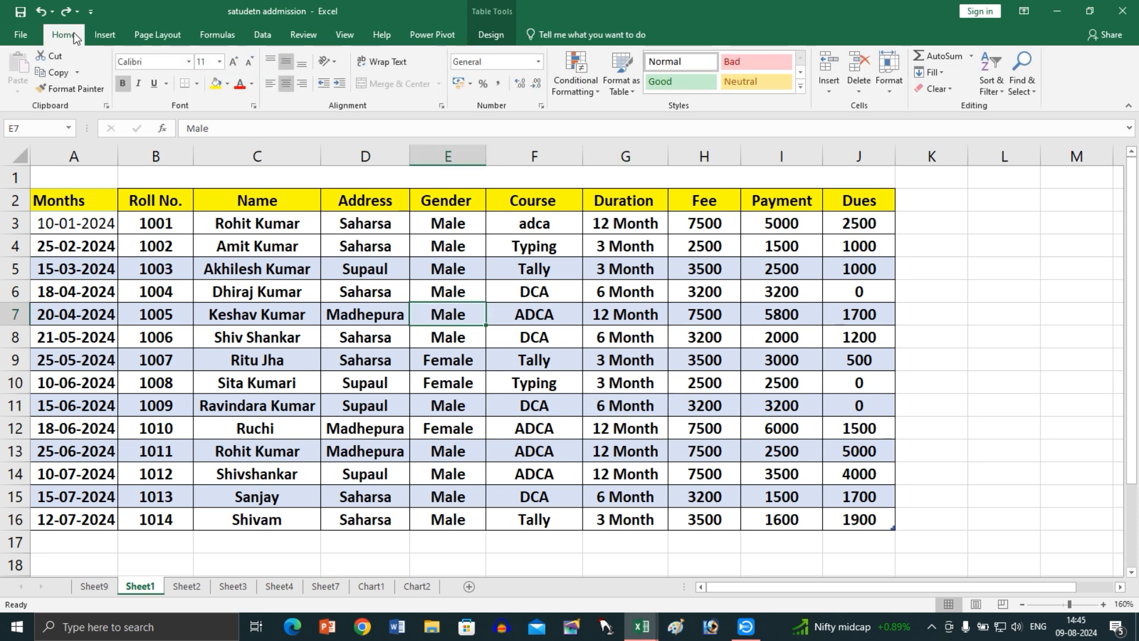
{"action": "left_click", "coordinate": [161, 38]}
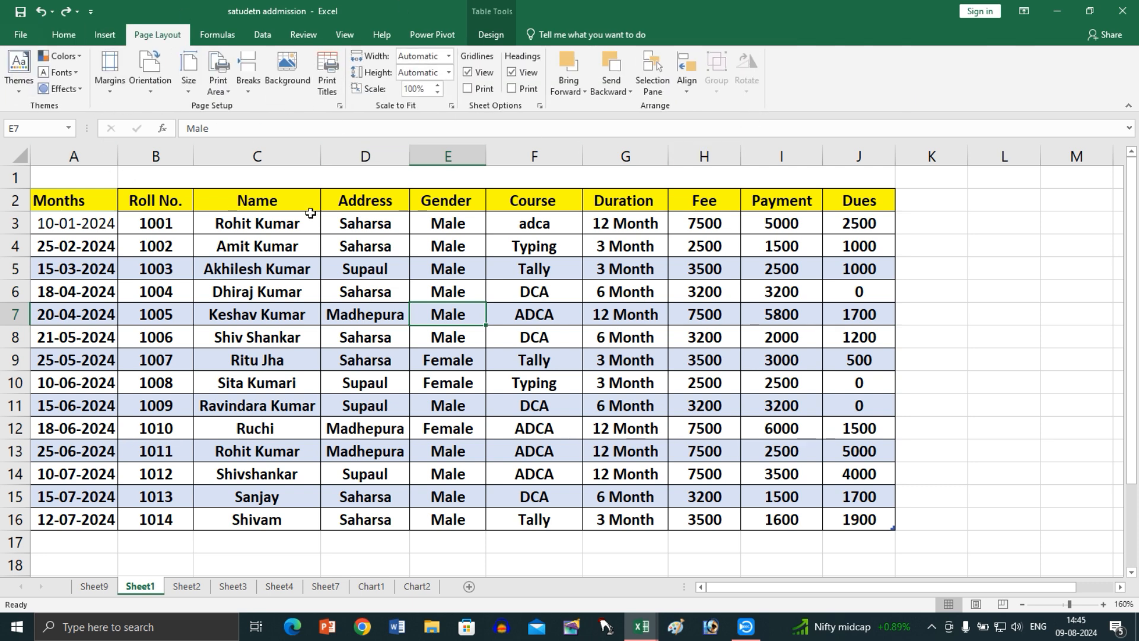
{"action": "left_click", "coordinate": [246, 244]}
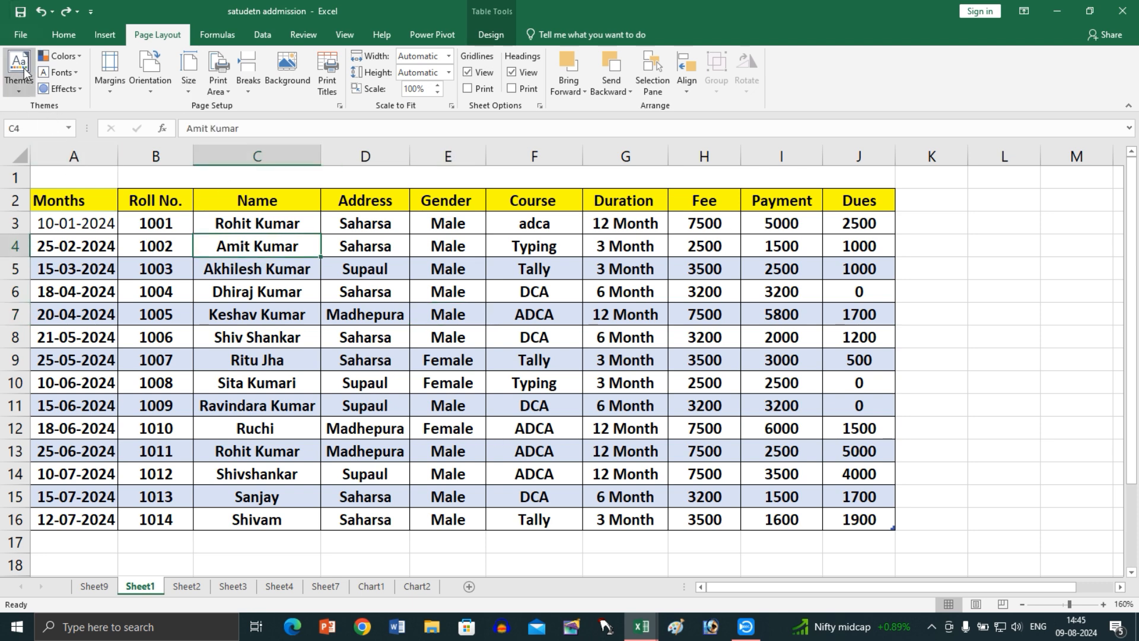
{"action": "left_click", "coordinate": [17, 91]}
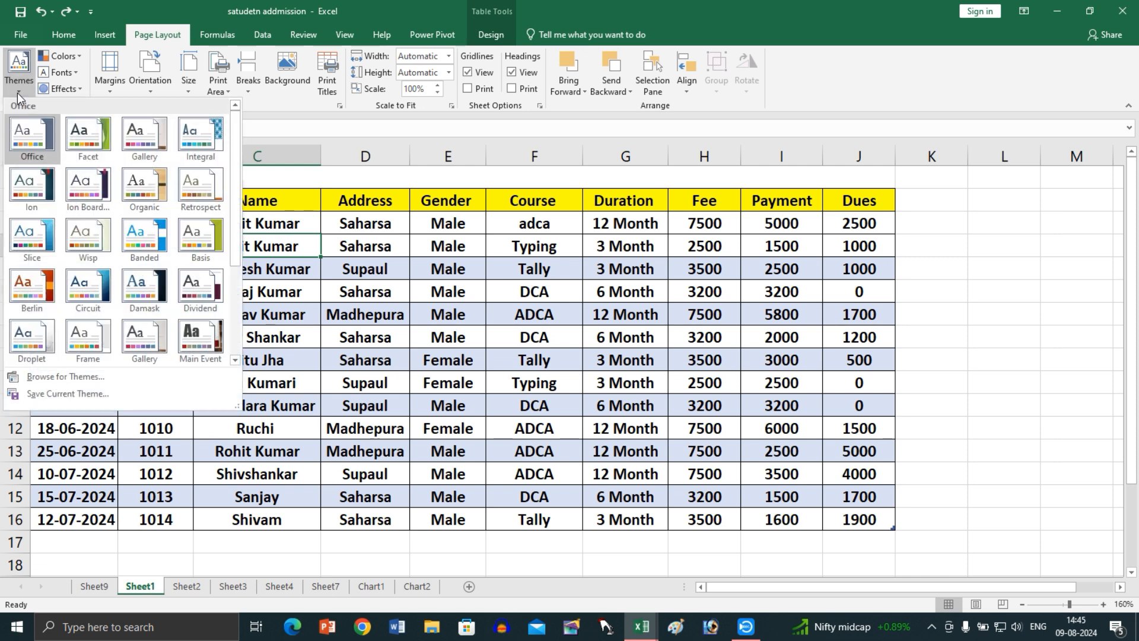
{"action": "left_click", "coordinate": [573, 270]}
{"action": "left_click", "coordinate": [181, 271]}
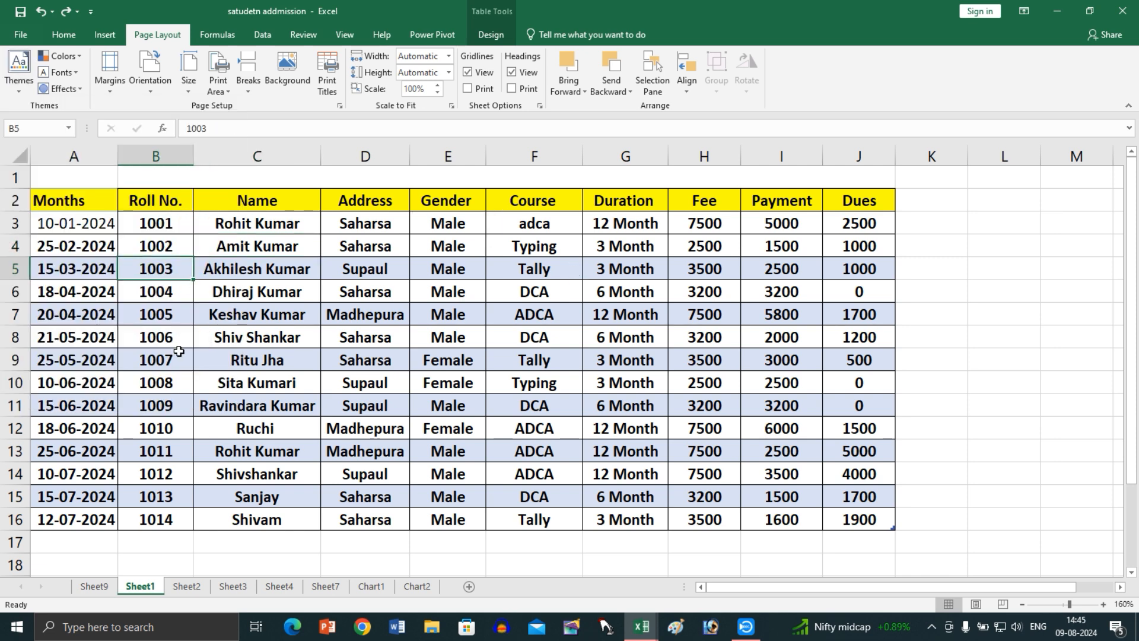
{"action": "left_click", "coordinate": [643, 409]}
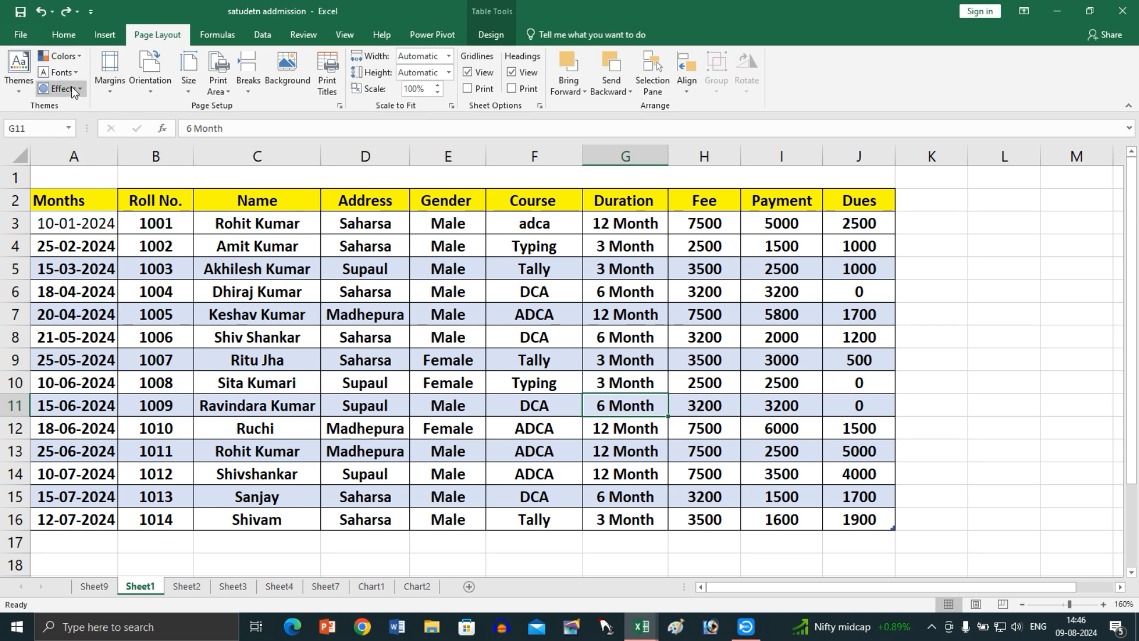
- Try the Berlin theme and the Integral theme on the workbook
{"action": "left_click", "coordinate": [14, 86]}
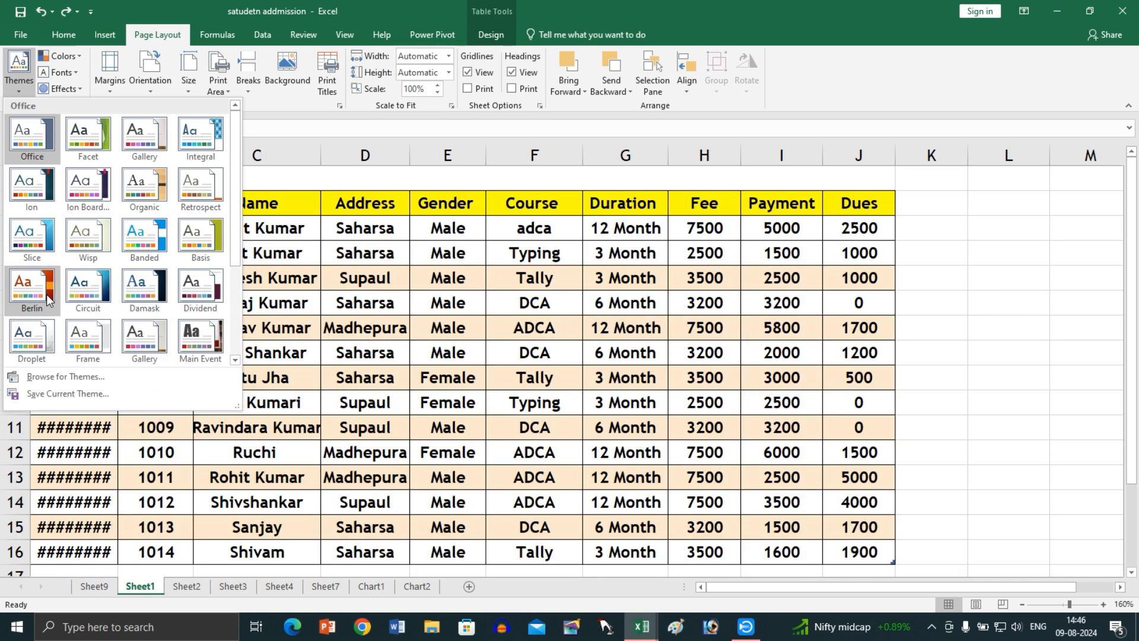
{"action": "left_click", "coordinate": [46, 294]}
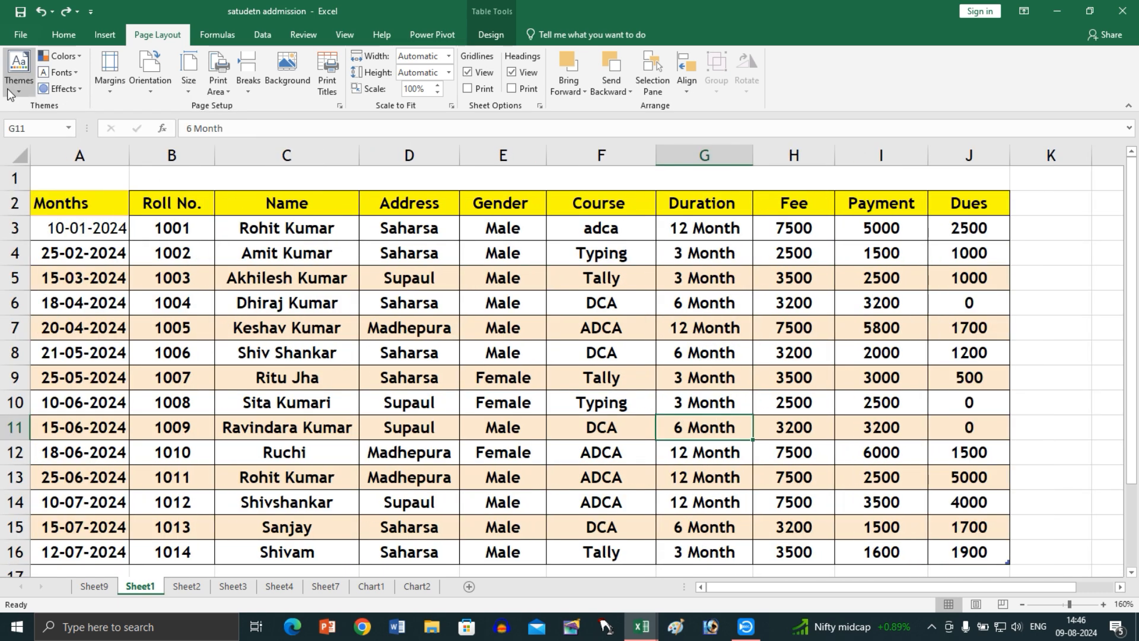
{"action": "left_click", "coordinate": [19, 70]}
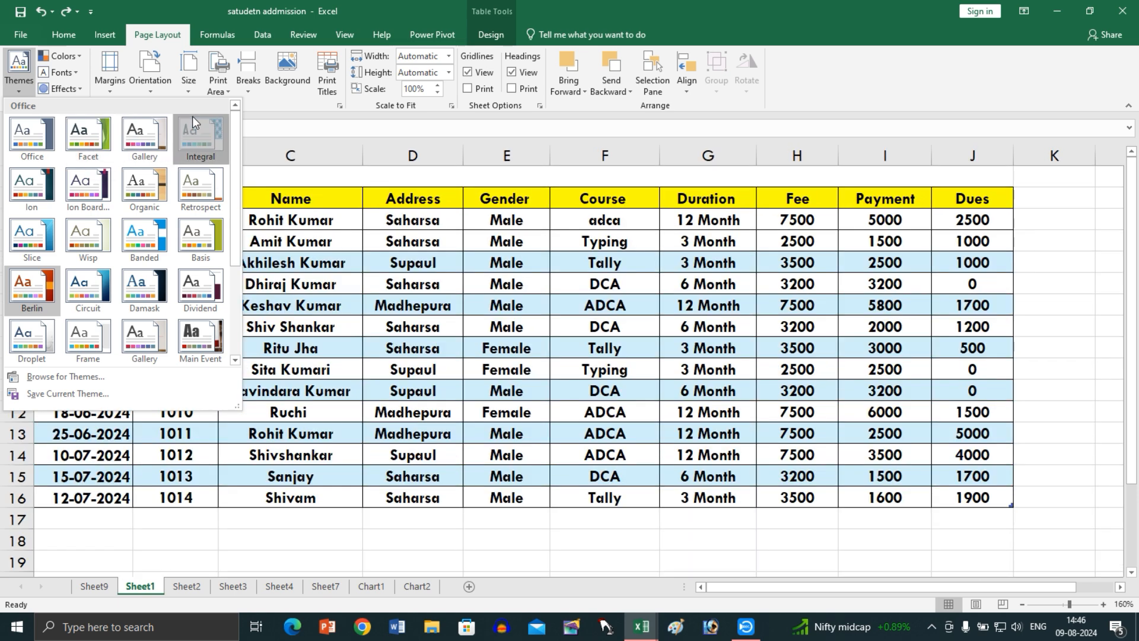
{"action": "left_click", "coordinate": [193, 122]}
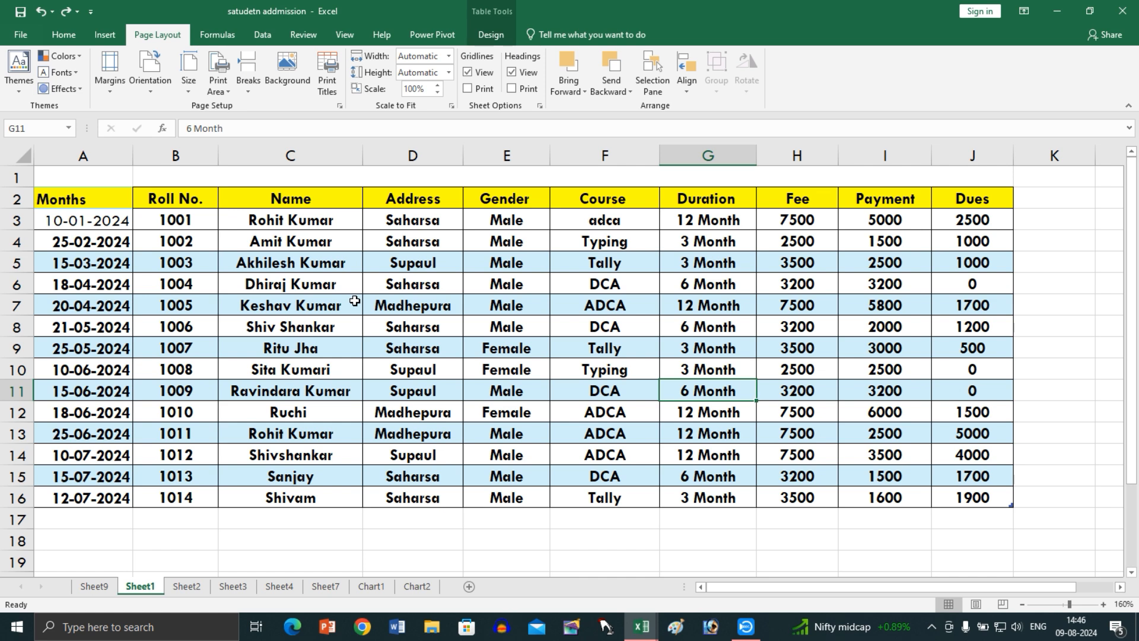
{"action": "left_click", "coordinate": [677, 365]}
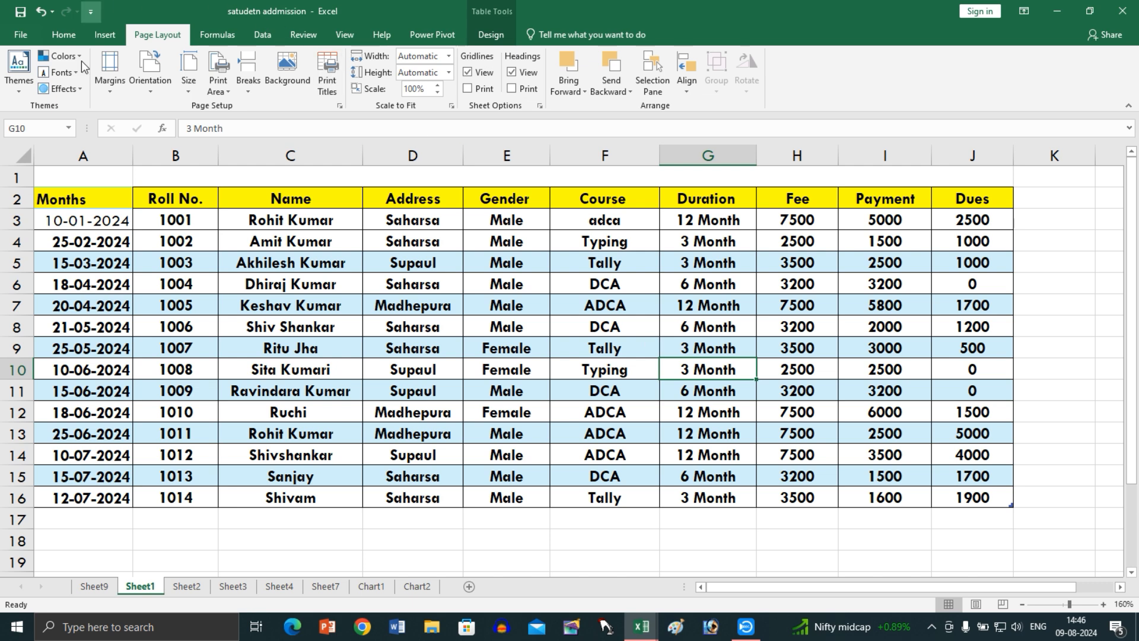
{"action": "left_click", "coordinate": [62, 37]}
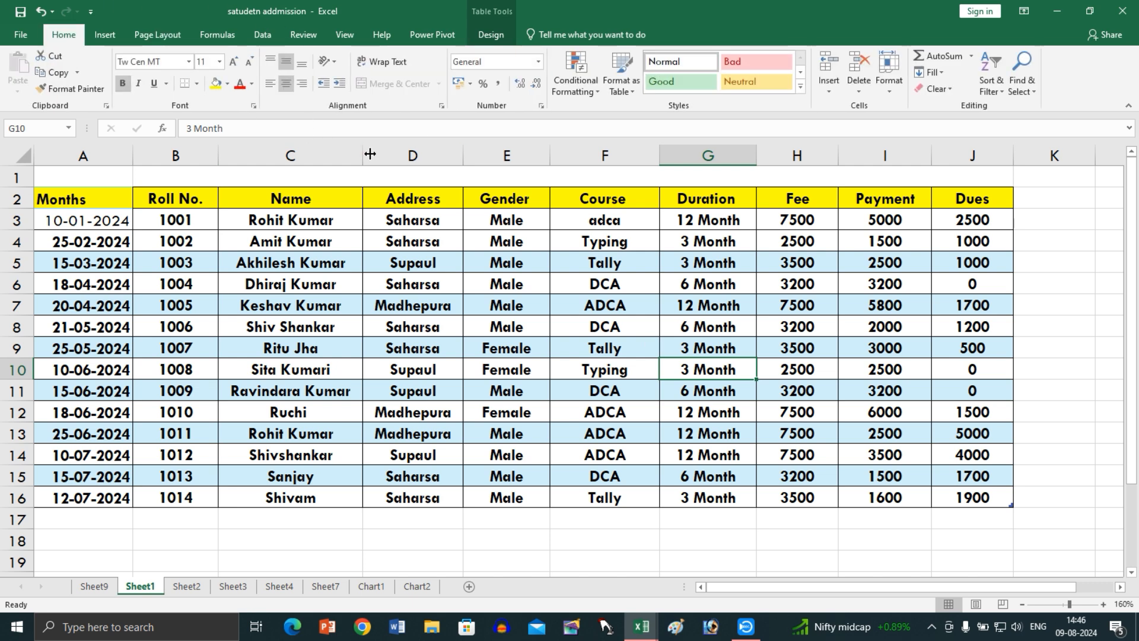
{"action": "left_click", "coordinate": [608, 92]}
{"action": "left_click", "coordinate": [796, 86]}
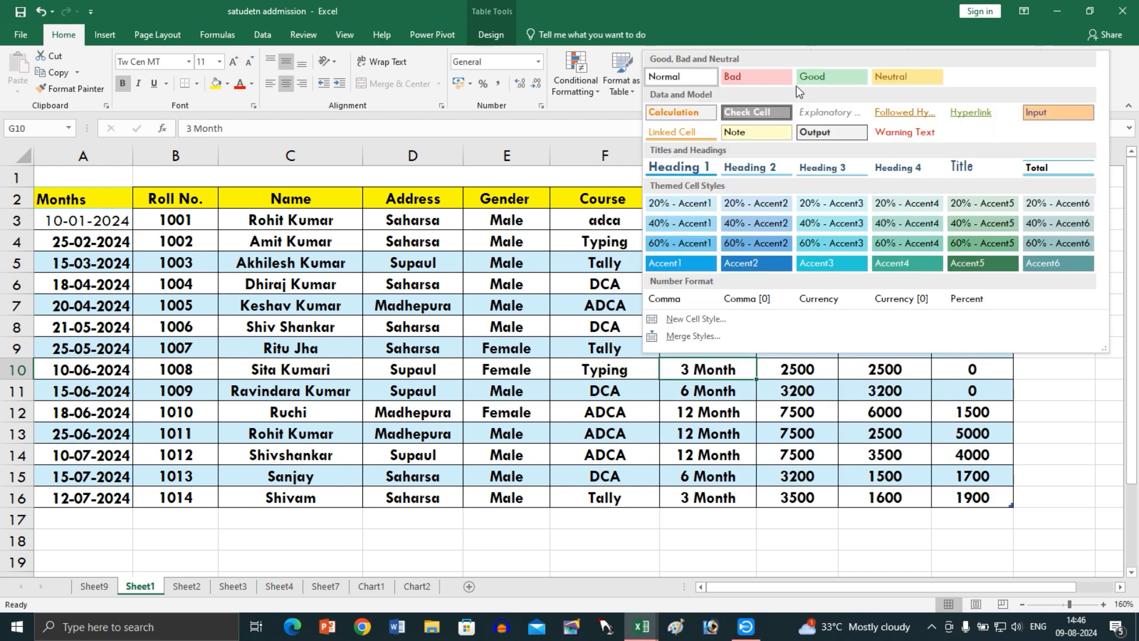
{"action": "left_click", "coordinate": [625, 358]}
- Apply the Vapor Trail theme to the workbook
{"action": "left_click", "coordinate": [157, 35]}
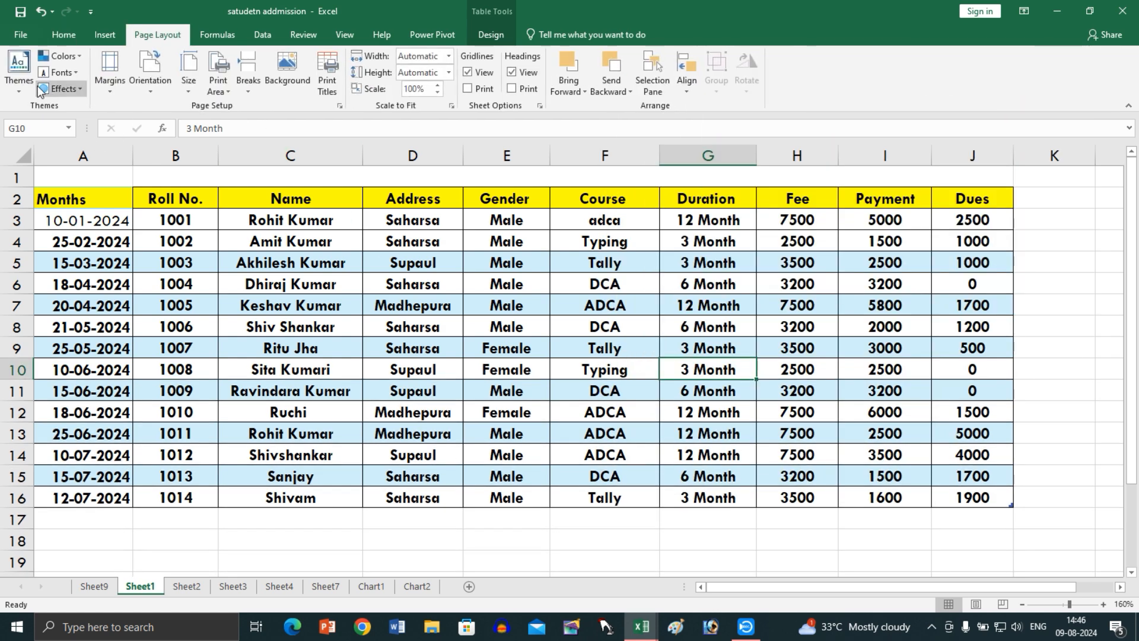
{"action": "left_click", "coordinate": [19, 71]}
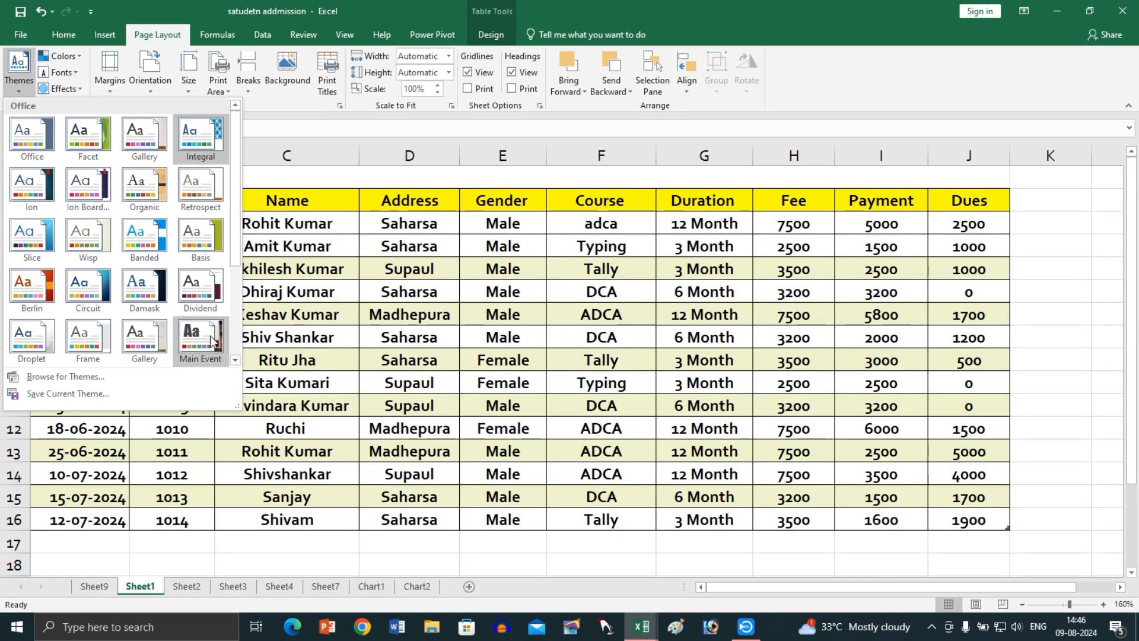
{"action": "scroll", "coordinate": [236, 308], "scroll_direction": "down", "scroll_amount": 1}
{"action": "scroll", "coordinate": [236, 308], "scroll_direction": "down", "scroll_amount": 2}
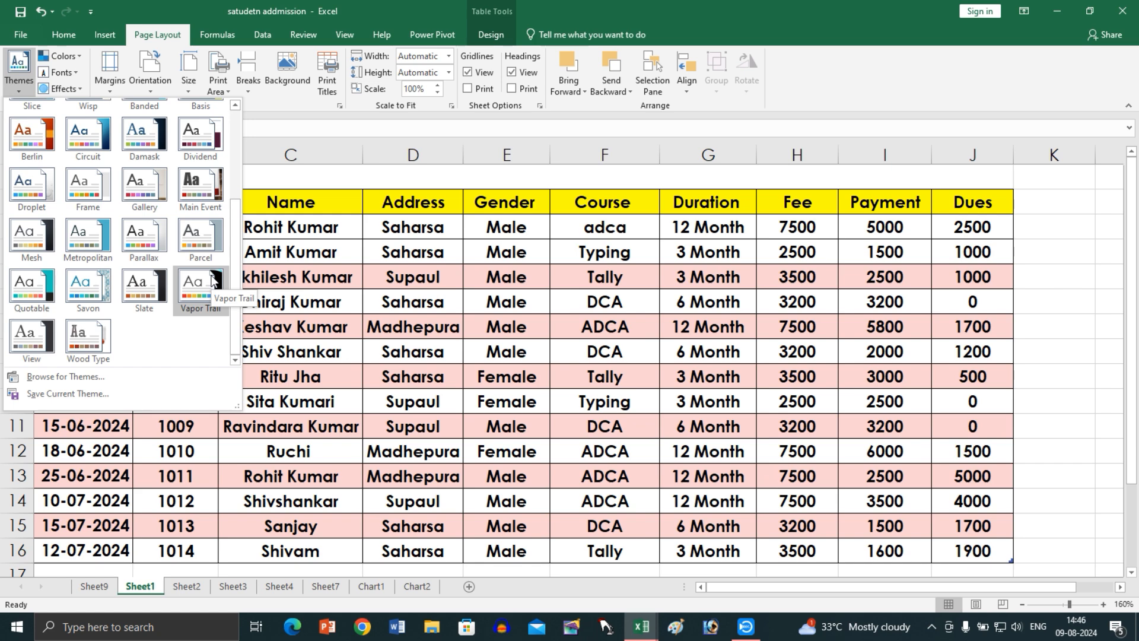
{"action": "left_click", "coordinate": [213, 279]}
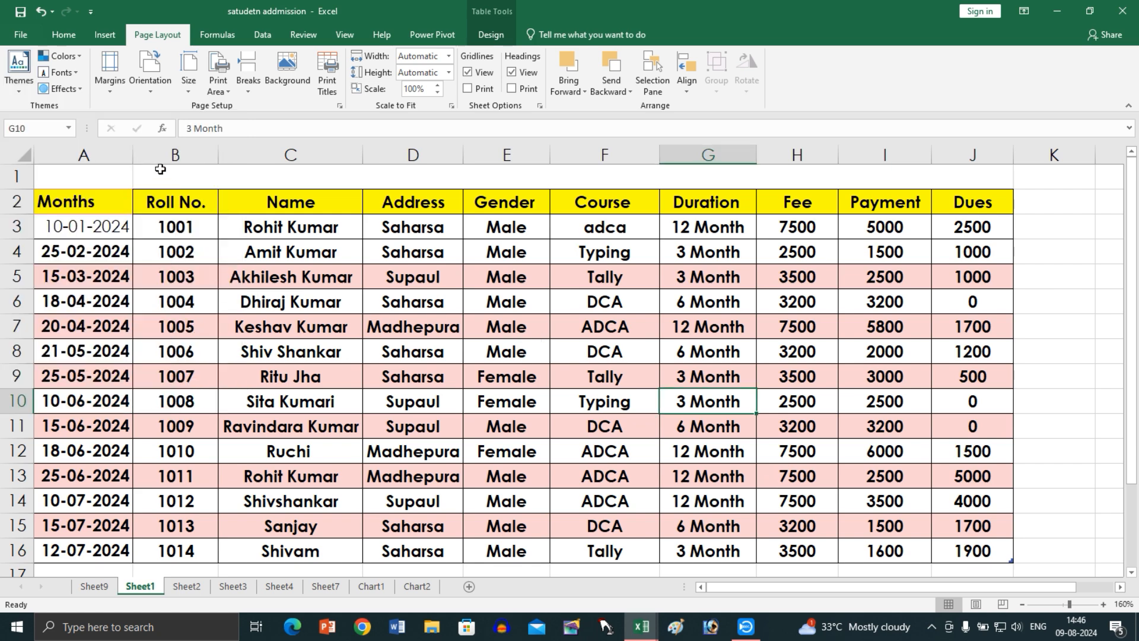
- Change the workbook's theme colors to Red Orange and its theme fonts to Arial
{"action": "left_click", "coordinate": [61, 57]}
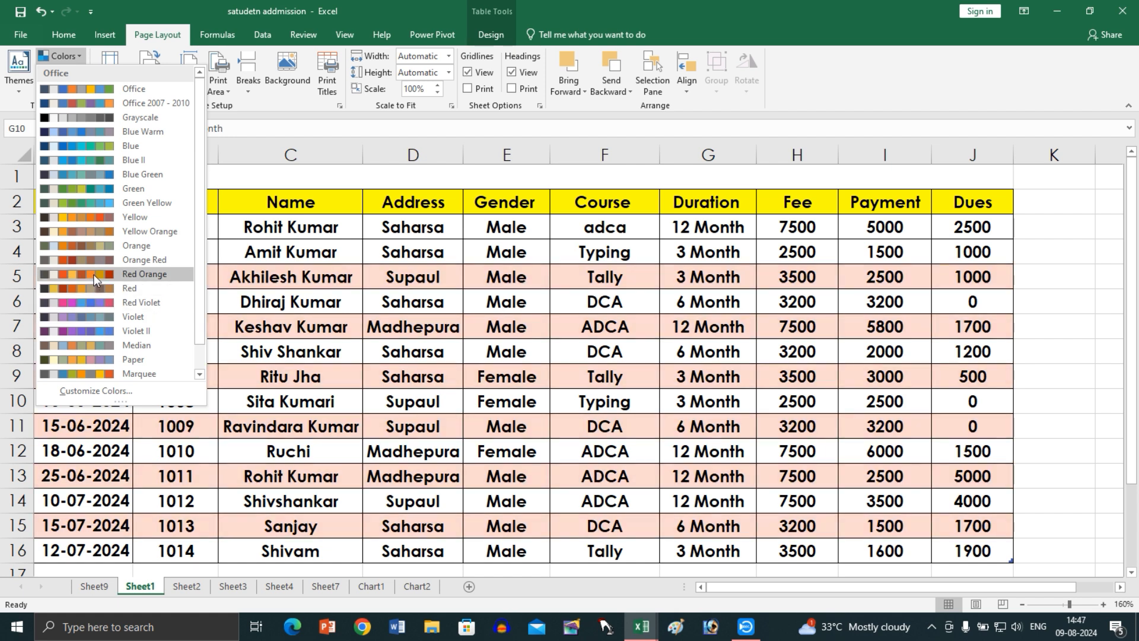
{"action": "left_click", "coordinate": [94, 275]}
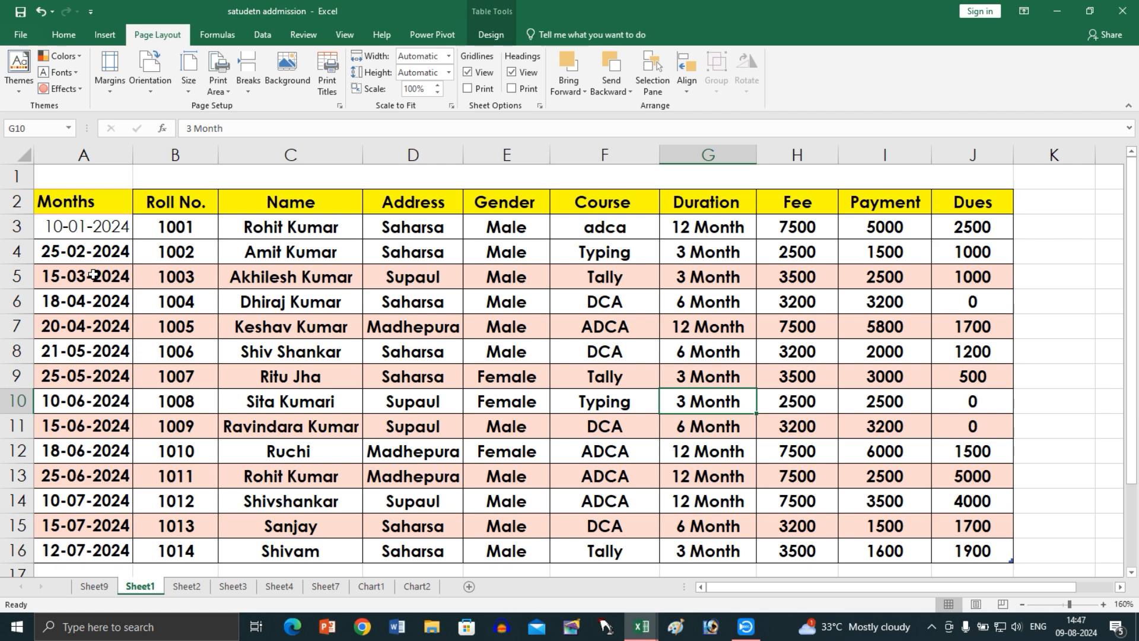
{"action": "left_click", "coordinate": [78, 76]}
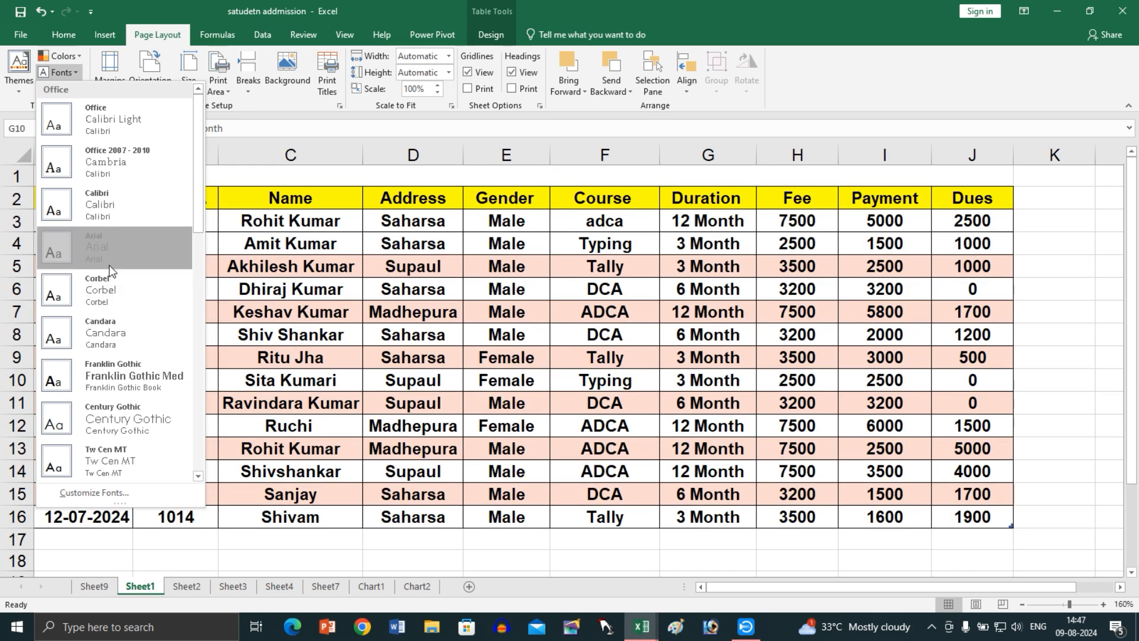
{"action": "left_click", "coordinate": [109, 265]}
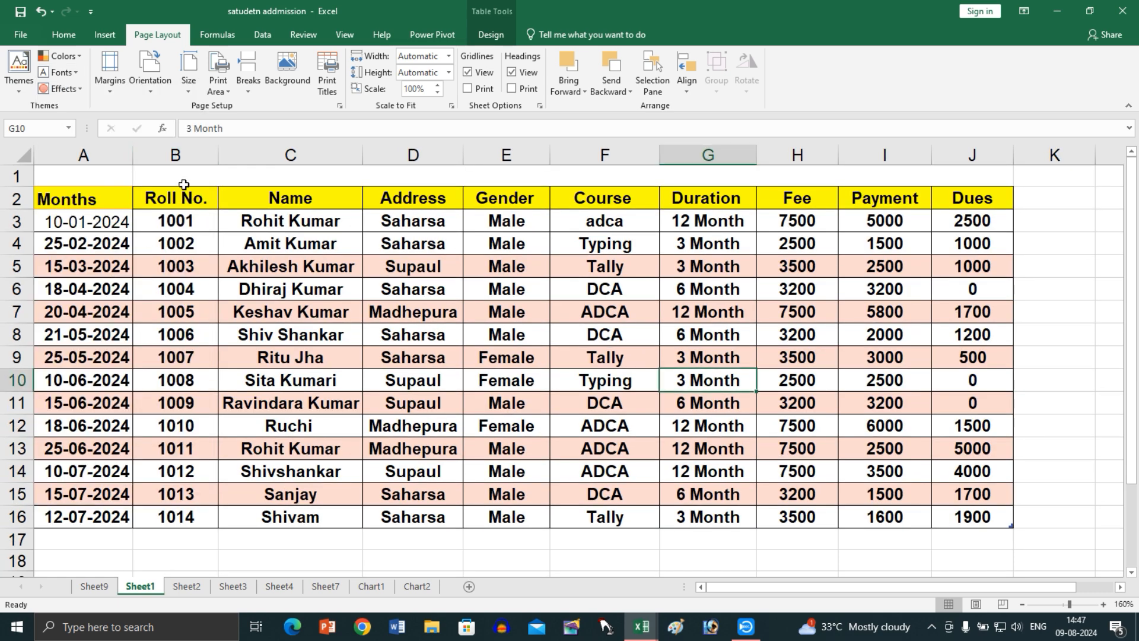
- Apply the Glow Edge theme effects and replace them with the Extreme Shadow effects
{"action": "left_click", "coordinate": [76, 97]}
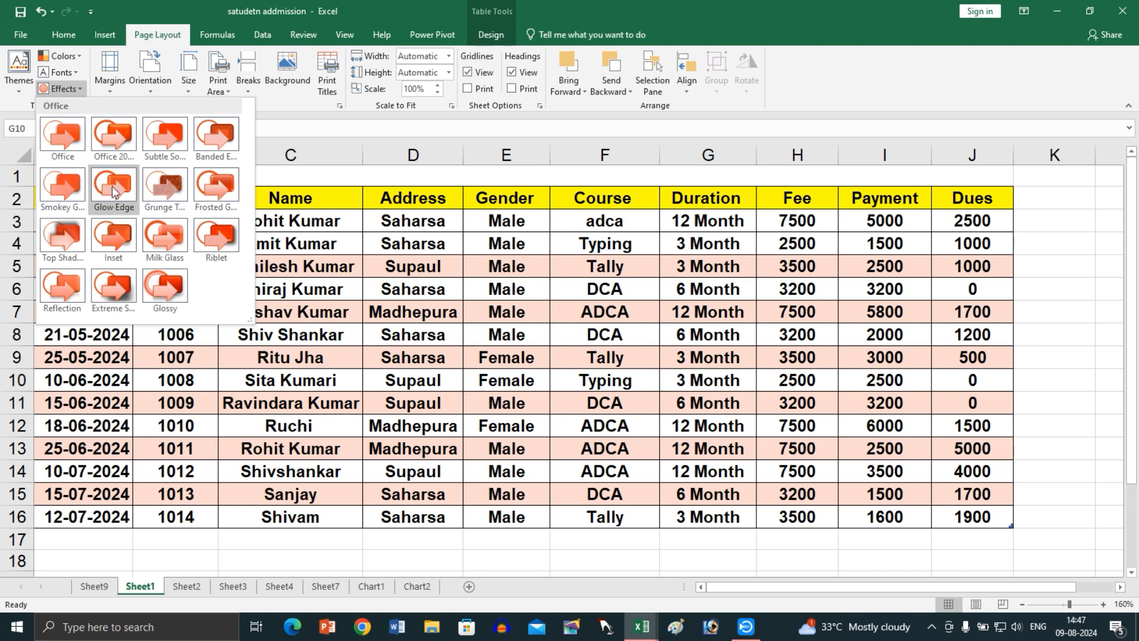
{"action": "left_click", "coordinate": [112, 204]}
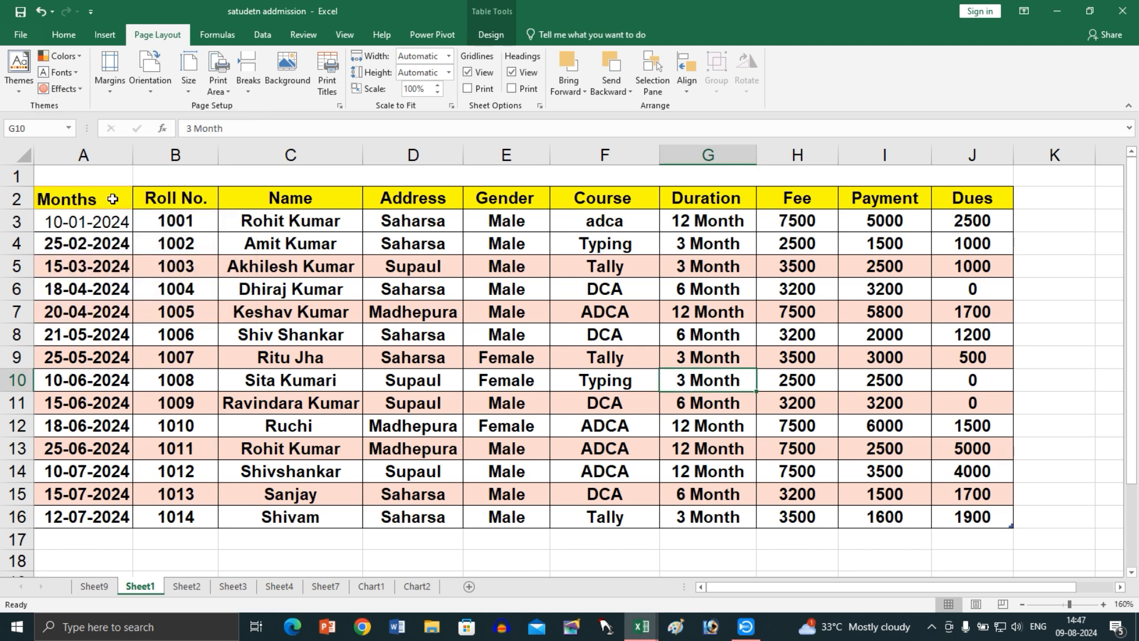
{"action": "left_click", "coordinate": [74, 95]}
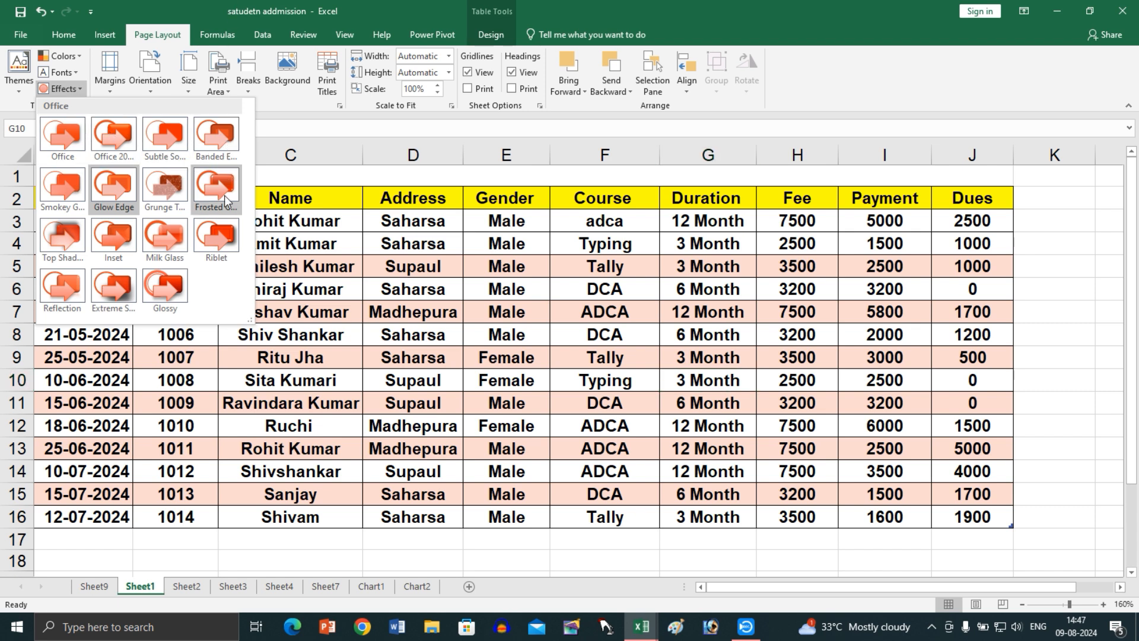
{"action": "left_click", "coordinate": [127, 279]}
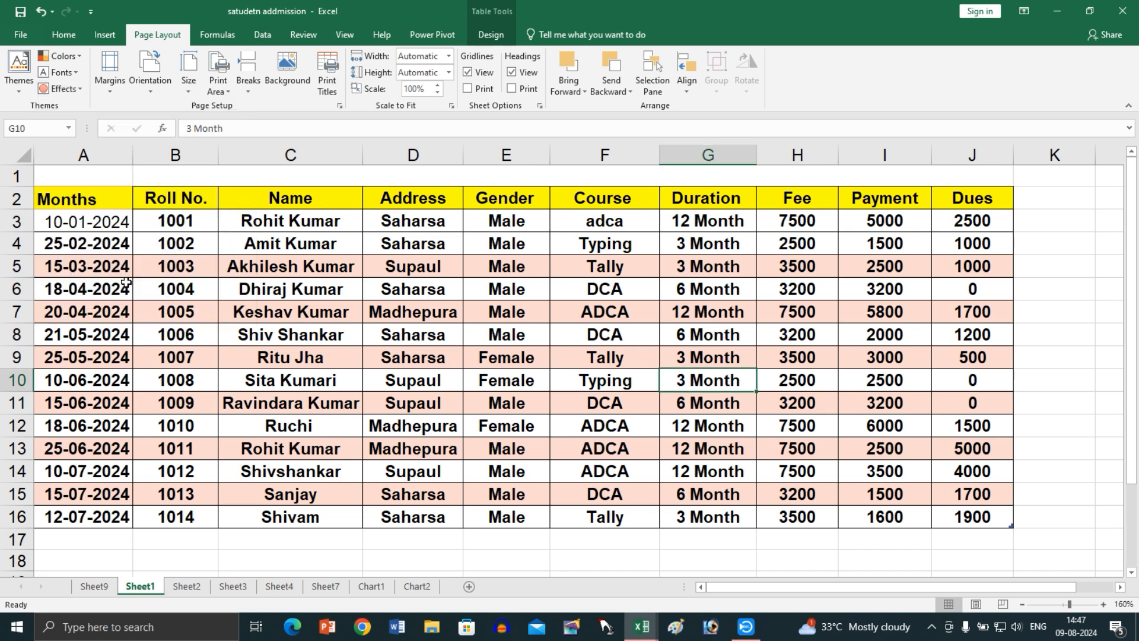
{"action": "left_click", "coordinate": [196, 313]}
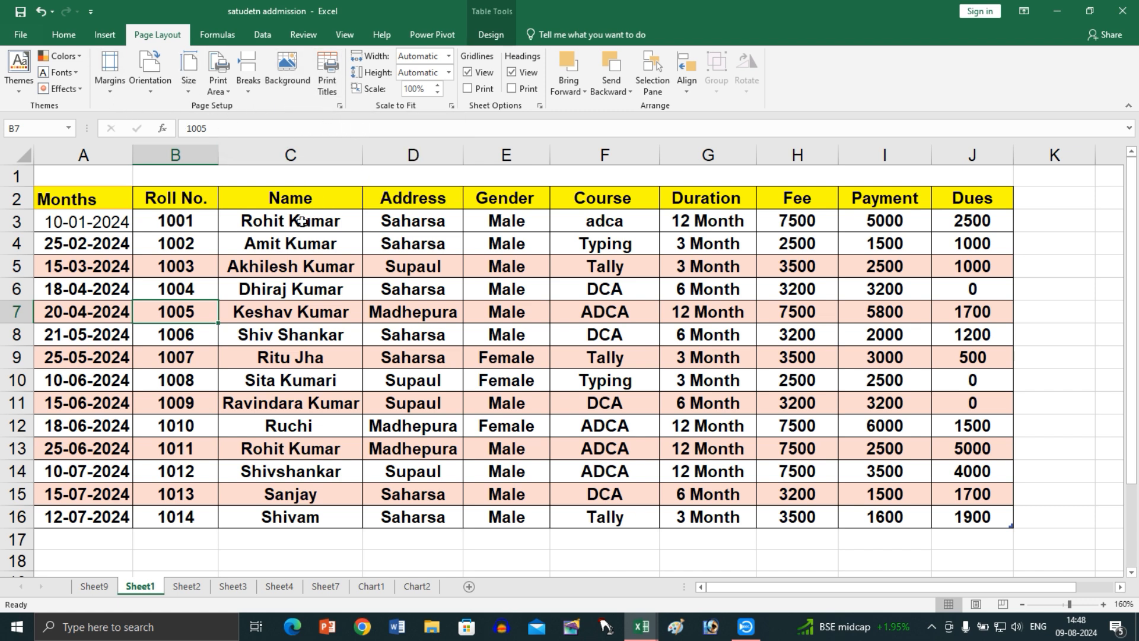
{"action": "left_click", "coordinate": [112, 82]}
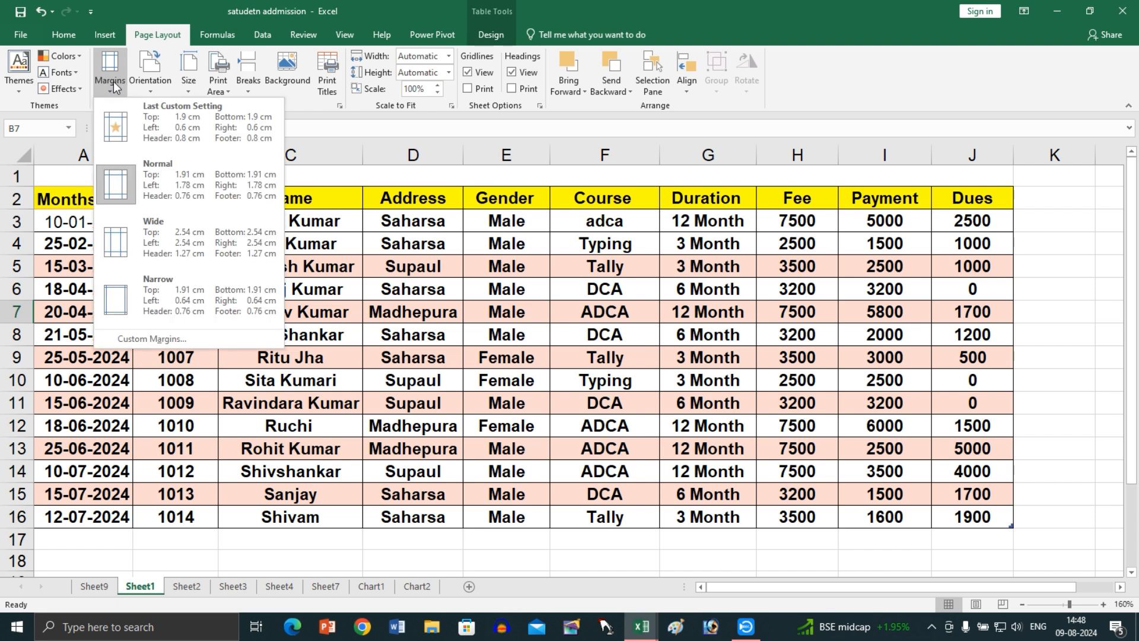
{"action": "left_click", "coordinate": [114, 86]}
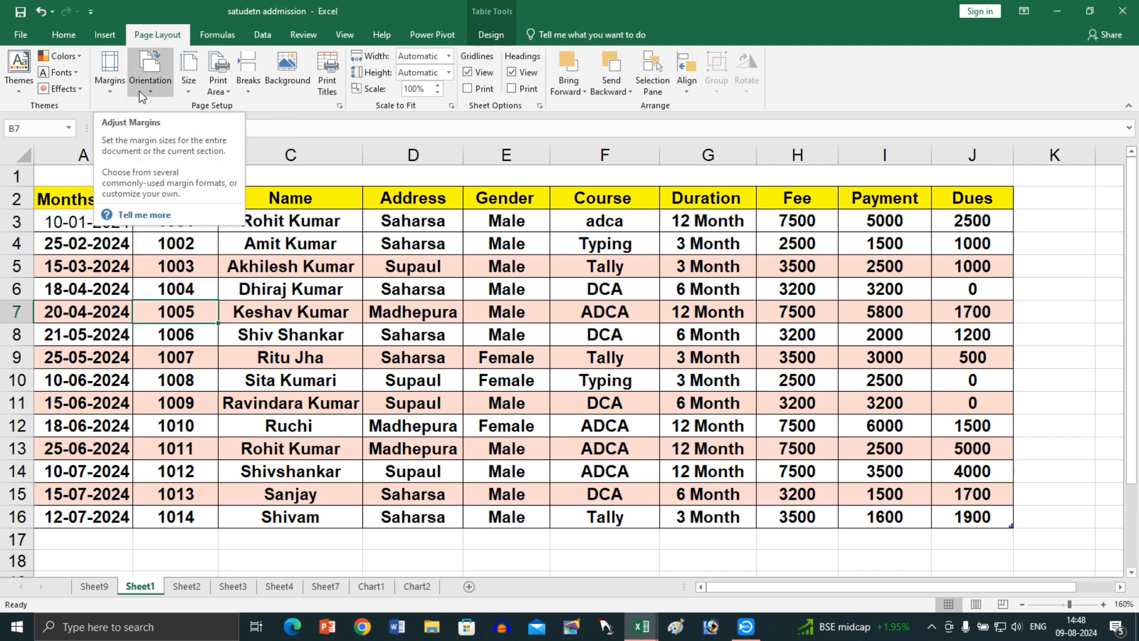
- Set the page orientation of the student table's sheet to Landscape
{"action": "left_click", "coordinate": [139, 90]}
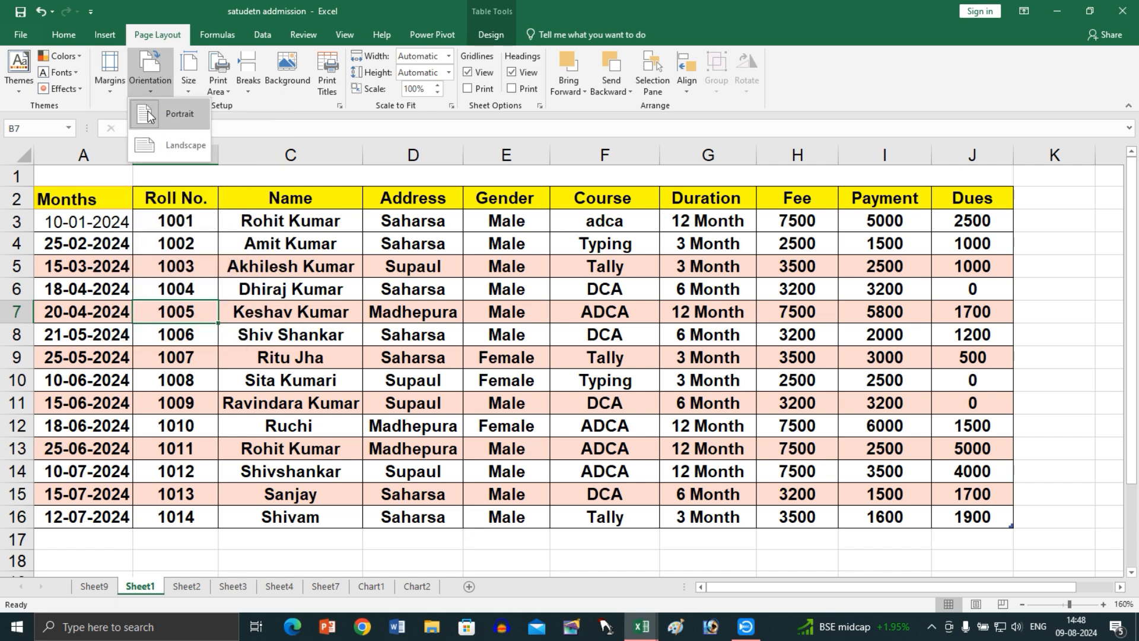
{"action": "left_click", "coordinate": [165, 148]}
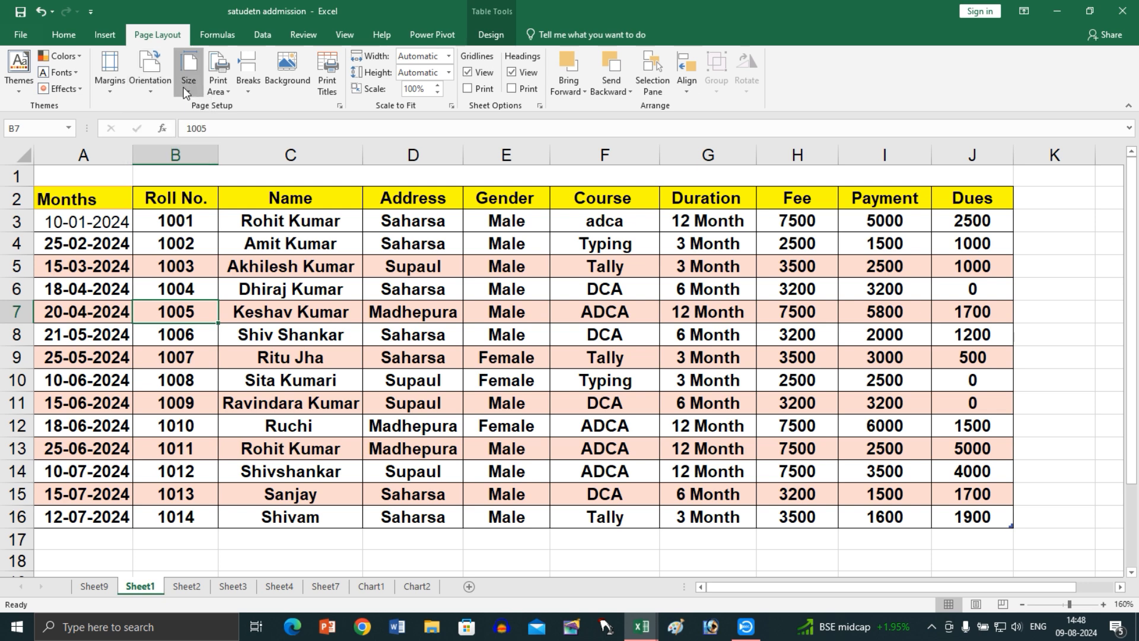
{"action": "left_click", "coordinate": [184, 87]}
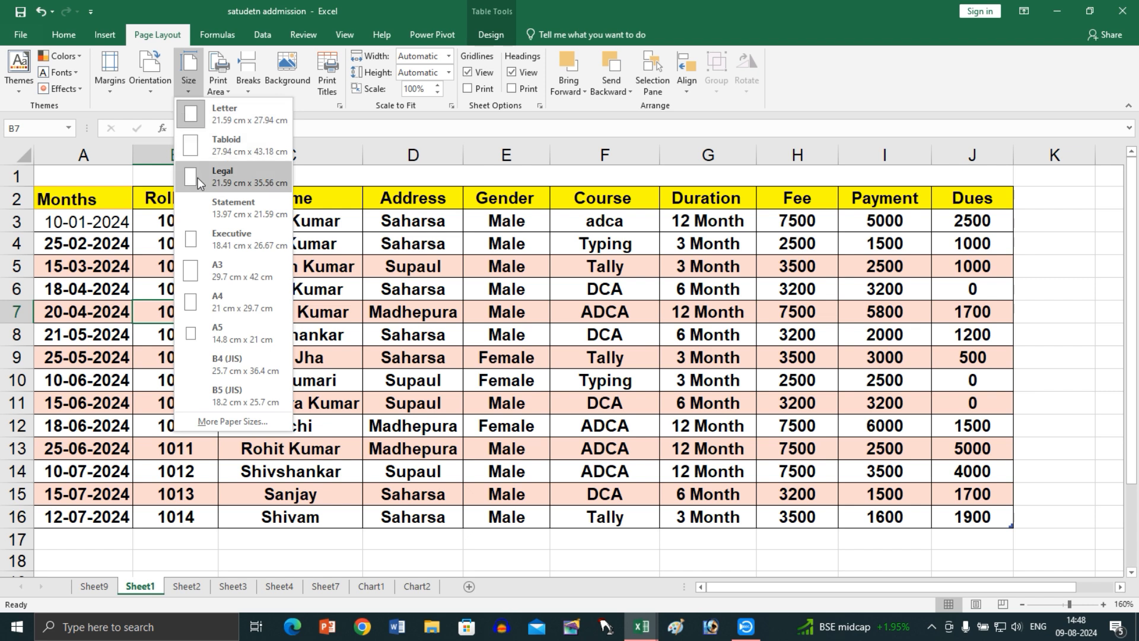
{"action": "left_click", "coordinate": [230, 88]}
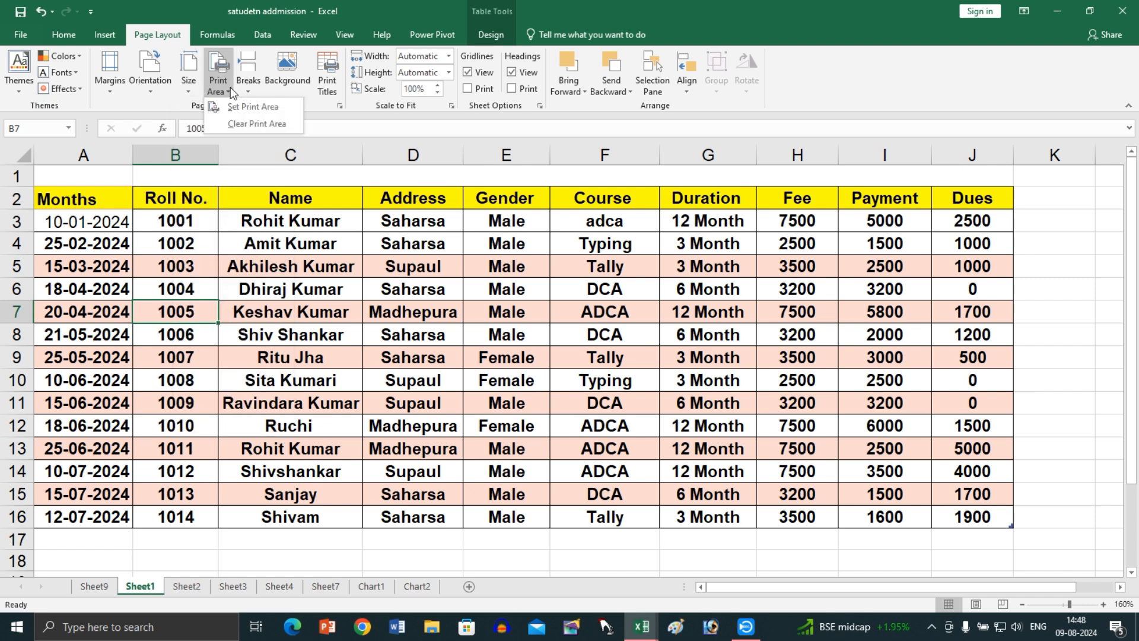
{"action": "left_click", "coordinate": [230, 87]}
{"action": "left_click", "coordinate": [229, 90]}
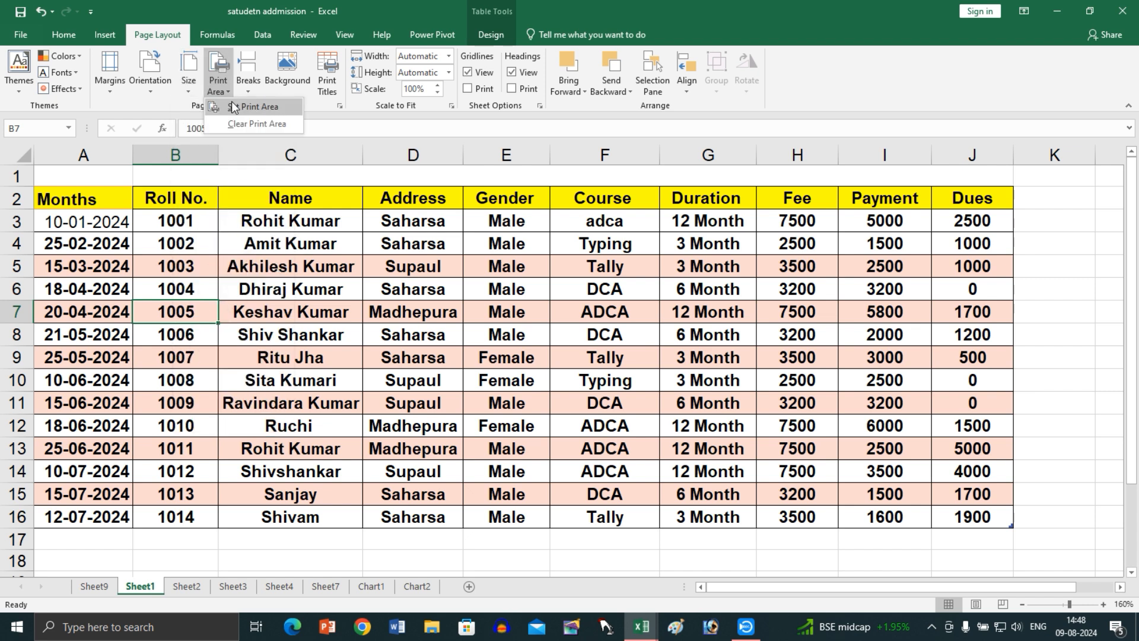
{"action": "left_click", "coordinate": [293, 294]}
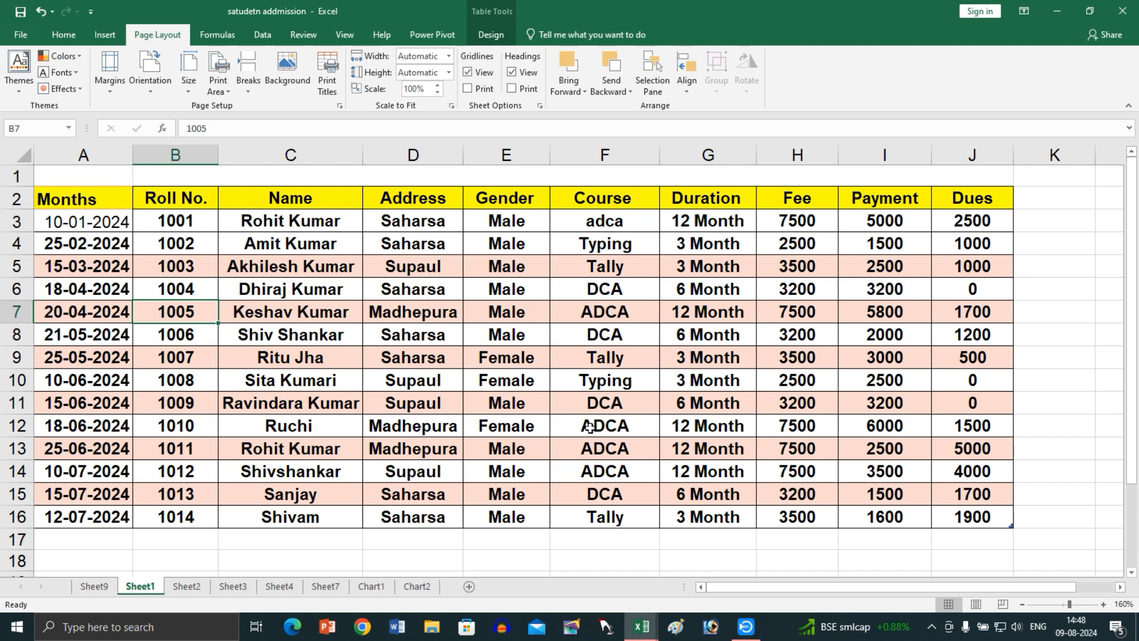
{"action": "left_click", "coordinate": [244, 91]}
{"action": "left_click", "coordinate": [244, 91]}
{"action": "left_click", "coordinate": [116, 91]}
{"action": "left_click", "coordinate": [115, 93]}
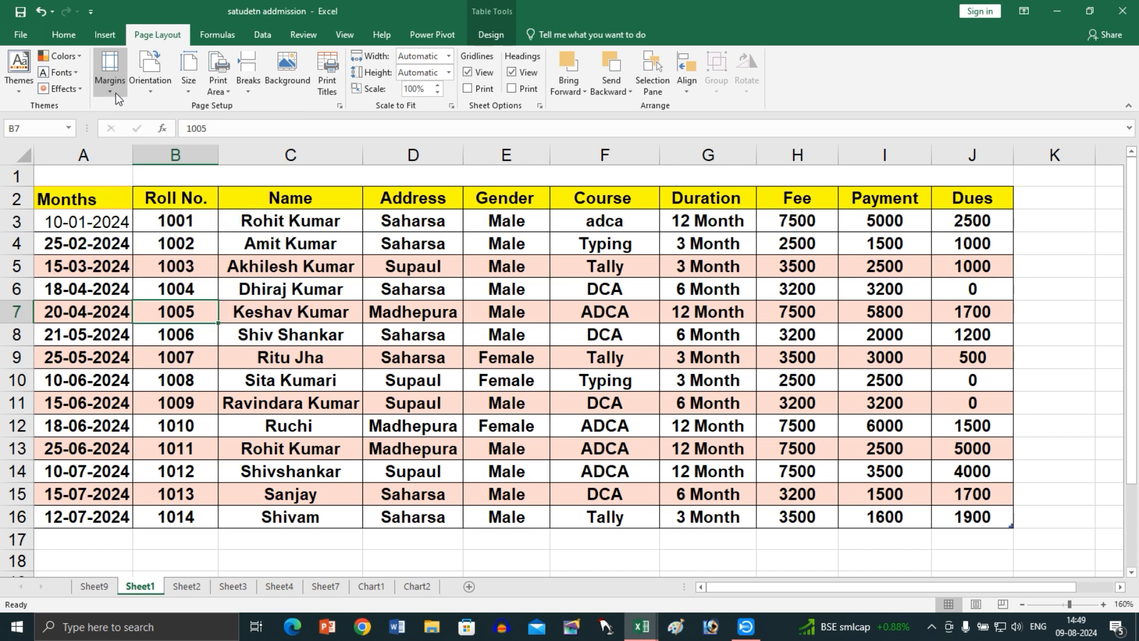
- Open the custom margins settings and try centering the table horizontally and vertically on the page
{"action": "left_click", "coordinate": [116, 92]}
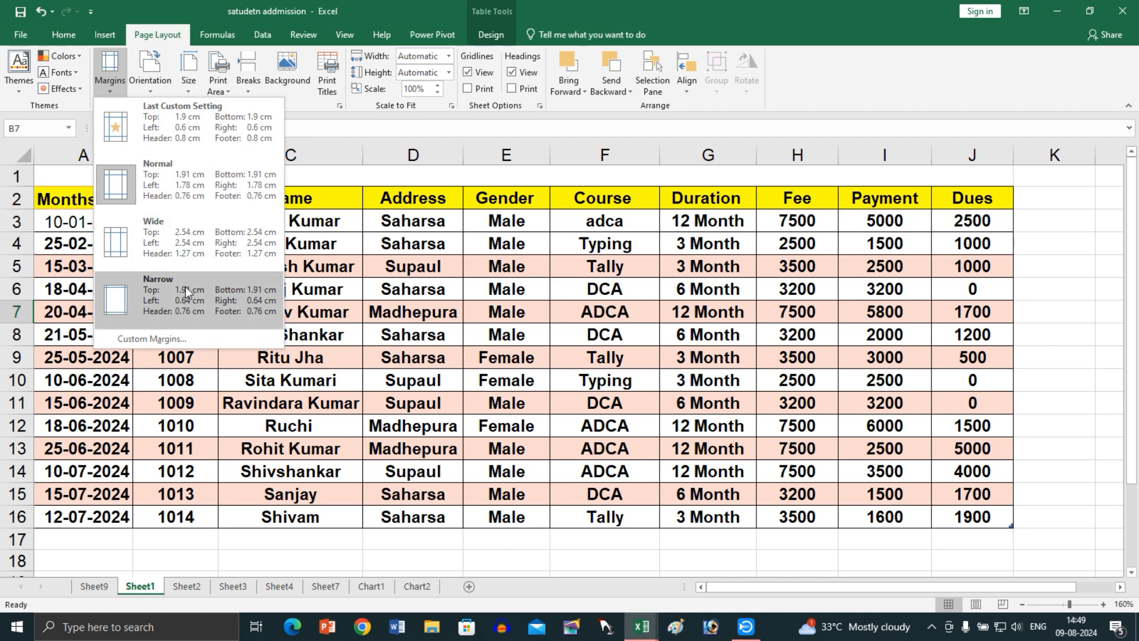
{"action": "left_click", "coordinate": [174, 339]}
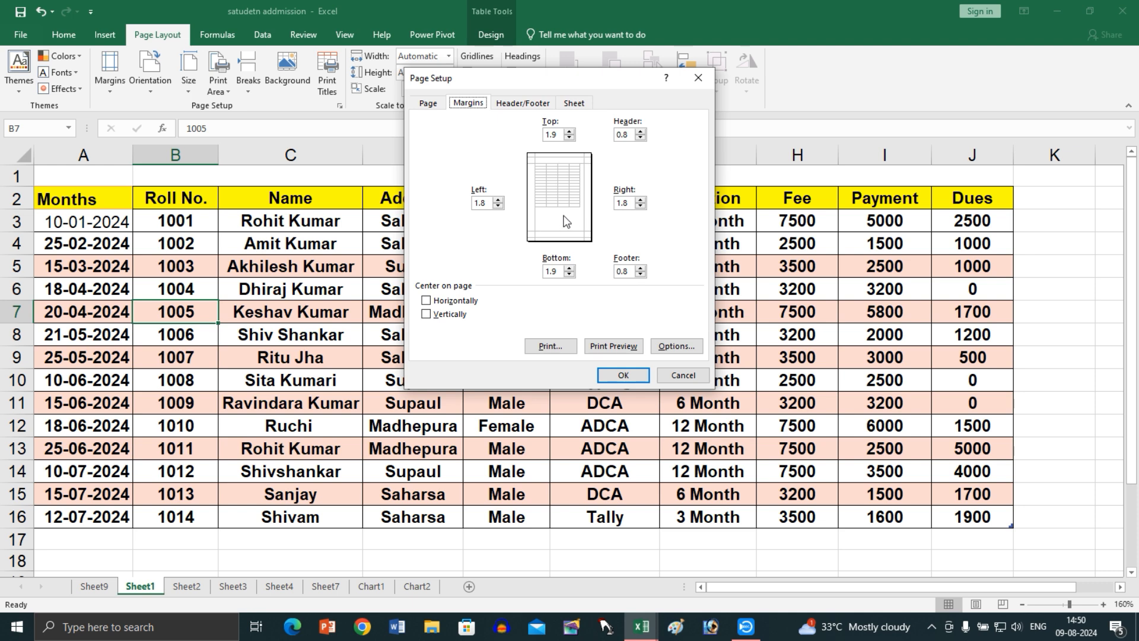
{"action": "left_click", "coordinate": [570, 132]}
{"action": "left_click", "coordinate": [570, 141]}
{"action": "left_click", "coordinate": [465, 302]}
{"action": "left_click", "coordinate": [449, 315]}
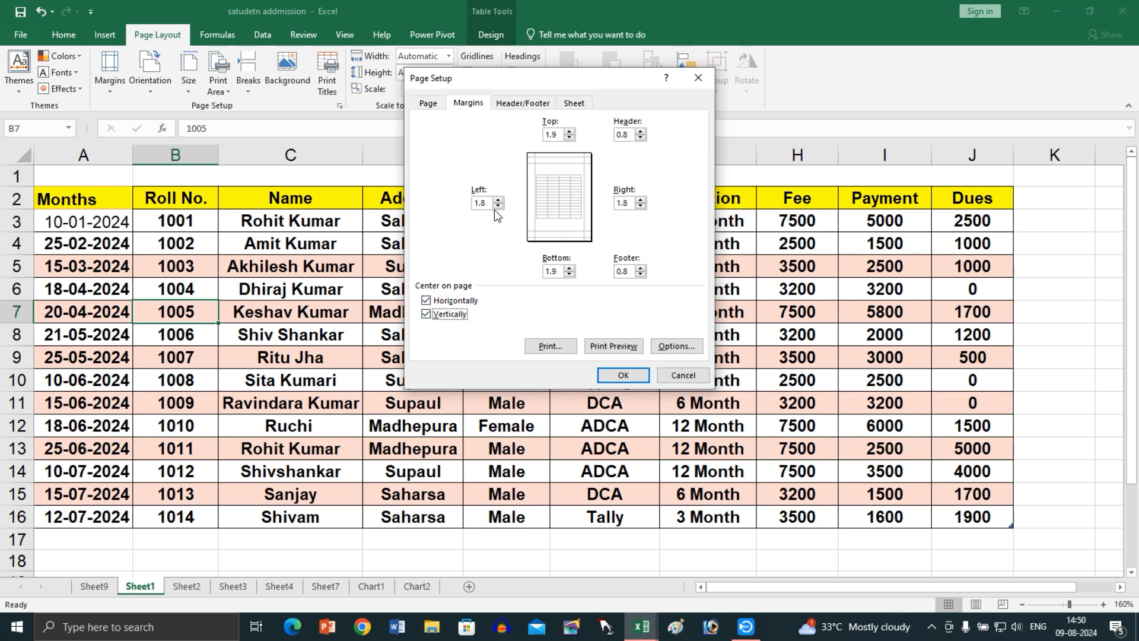
- Try raising and lowering the left page margin, and discard the custom margin changes
{"action": "left_click", "coordinate": [498, 200]}
{"action": "left_click", "coordinate": [498, 200]}
{"action": "left_click", "coordinate": [498, 206]}
{"action": "left_click", "coordinate": [499, 206]}
{"action": "left_click", "coordinate": [498, 206]}
{"action": "left_click", "coordinate": [686, 378]}
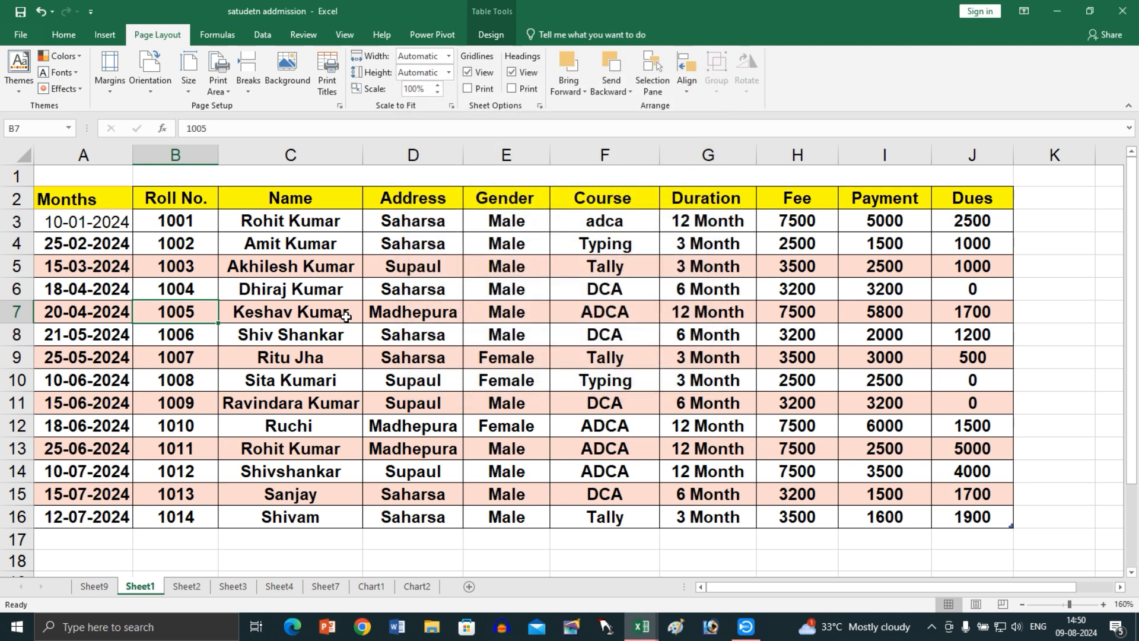
{"action": "left_click", "coordinate": [110, 83]}
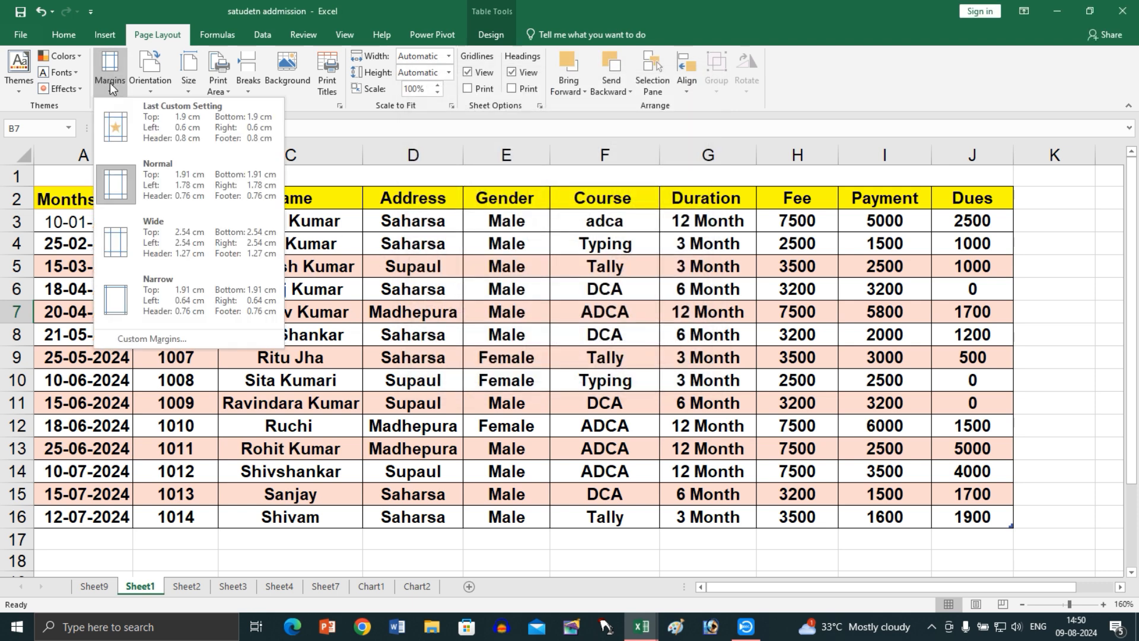
{"action": "left_click", "coordinate": [109, 83]}
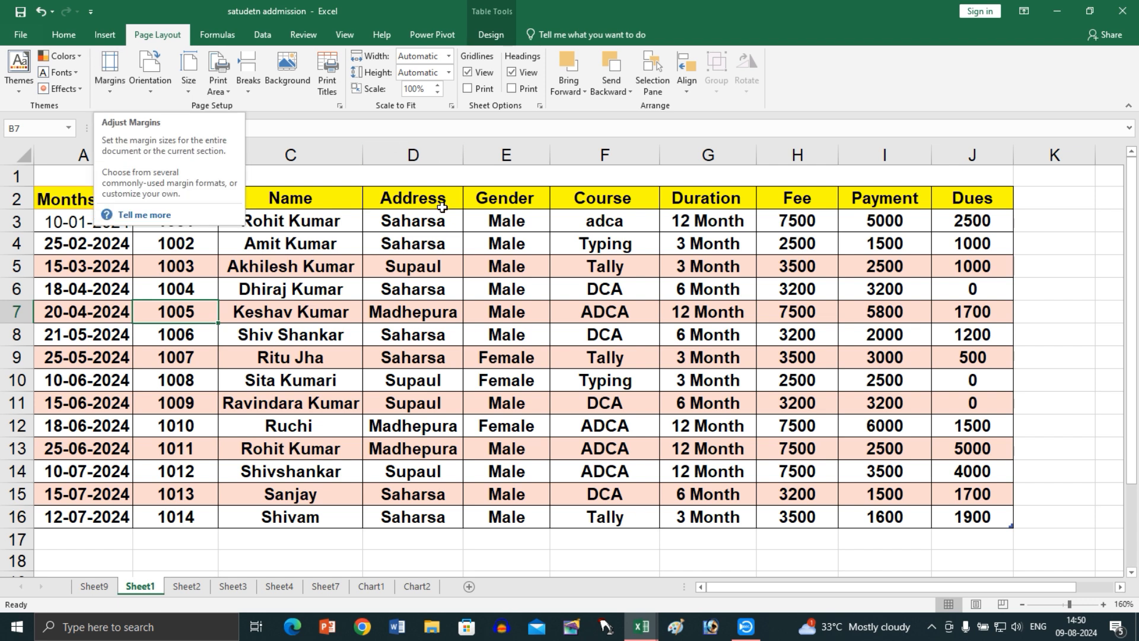
{"action": "left_click", "coordinate": [512, 275]}
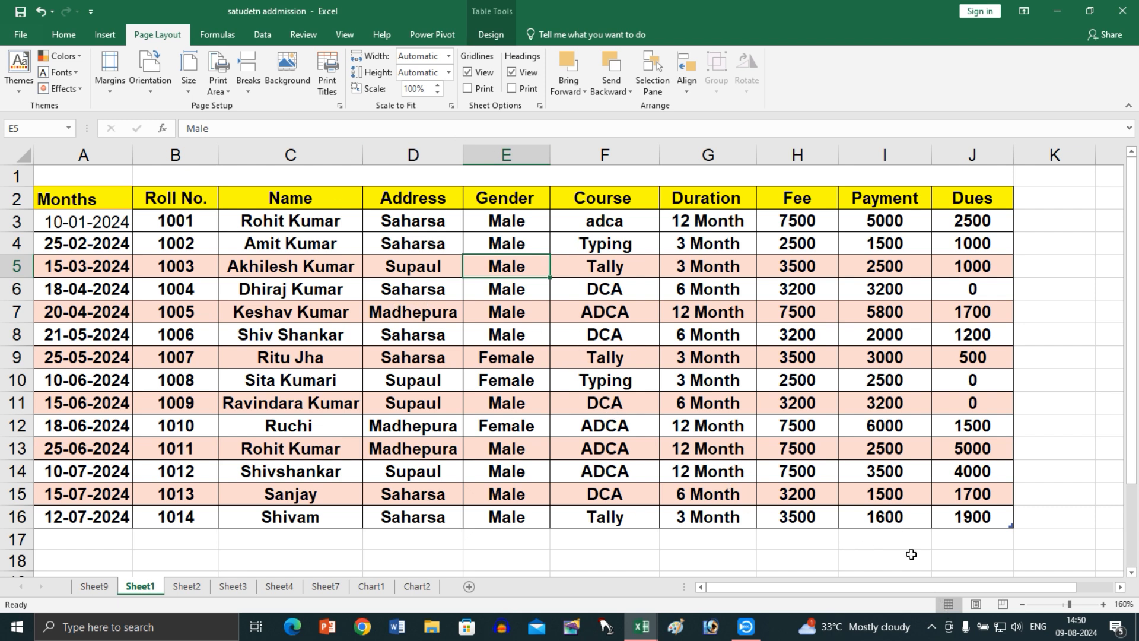
- Examine the student table in Page Break Preview and Page Layout view, and return to Normal view
{"action": "left_click", "coordinate": [354, 32]}
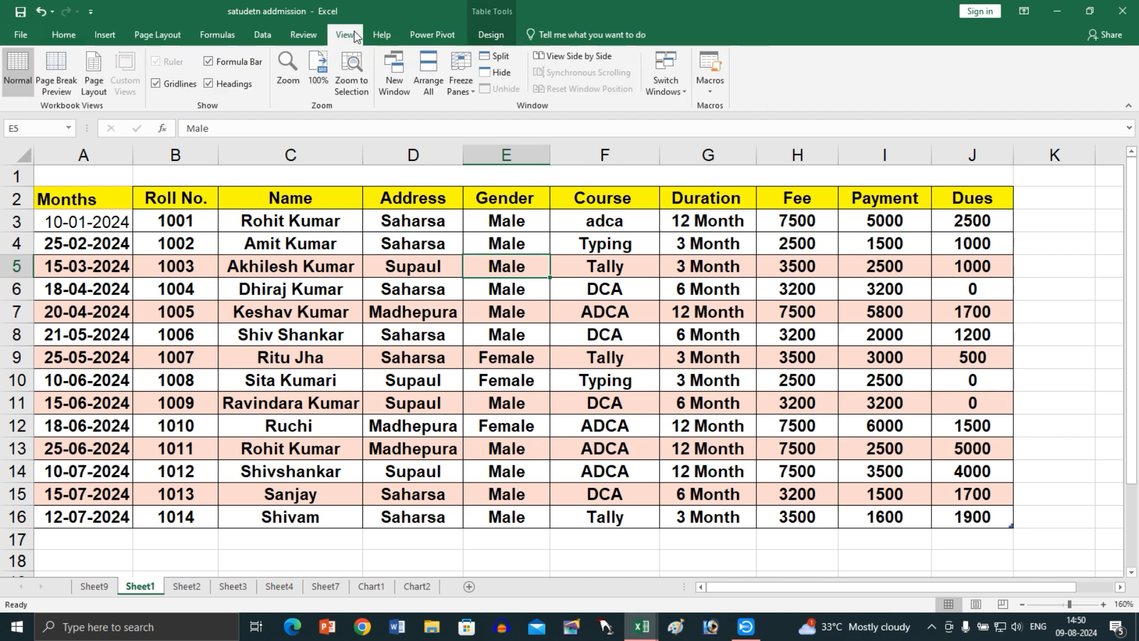
{"action": "left_click", "coordinate": [62, 87]}
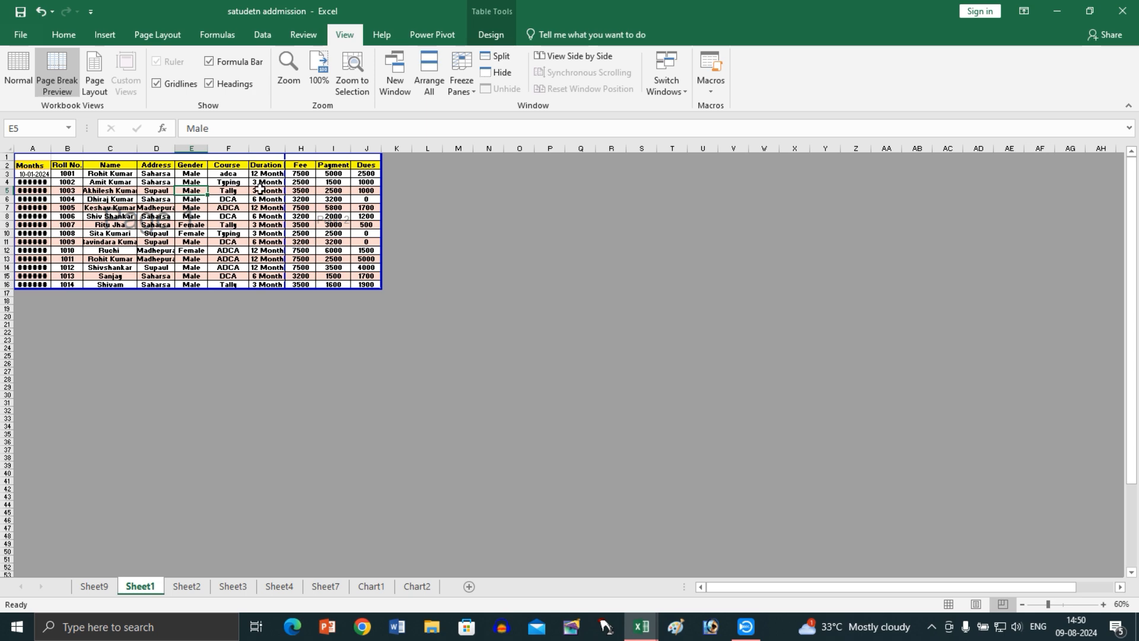
{"action": "left_click", "coordinate": [89, 82]}
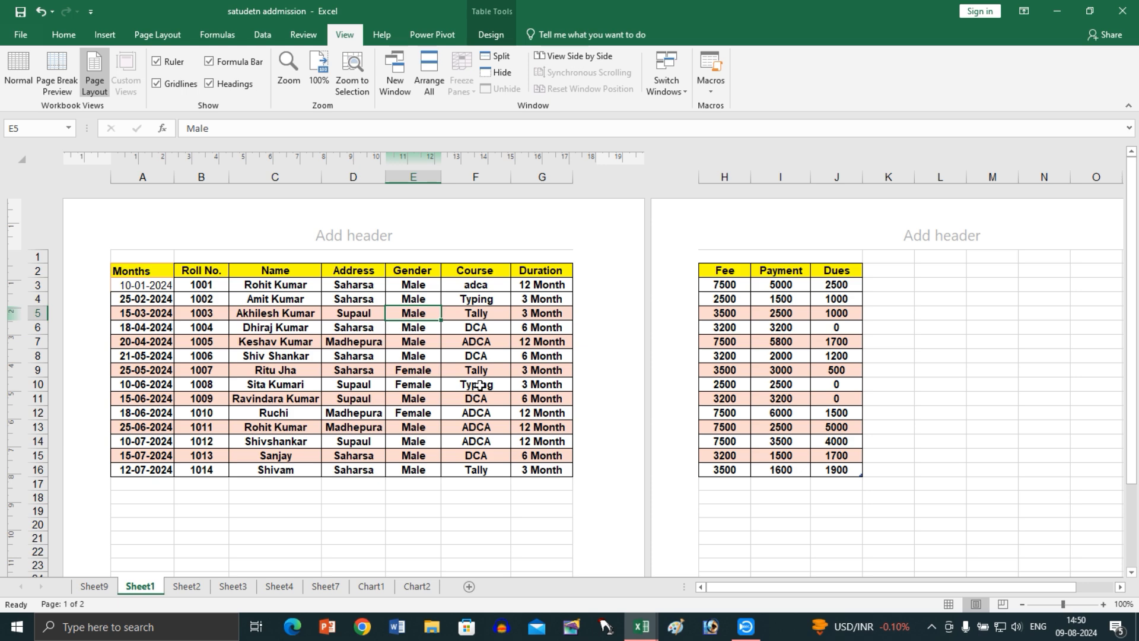
{"action": "scroll", "coordinate": [477, 351], "scroll_direction": "down", "scroll_amount": 4}
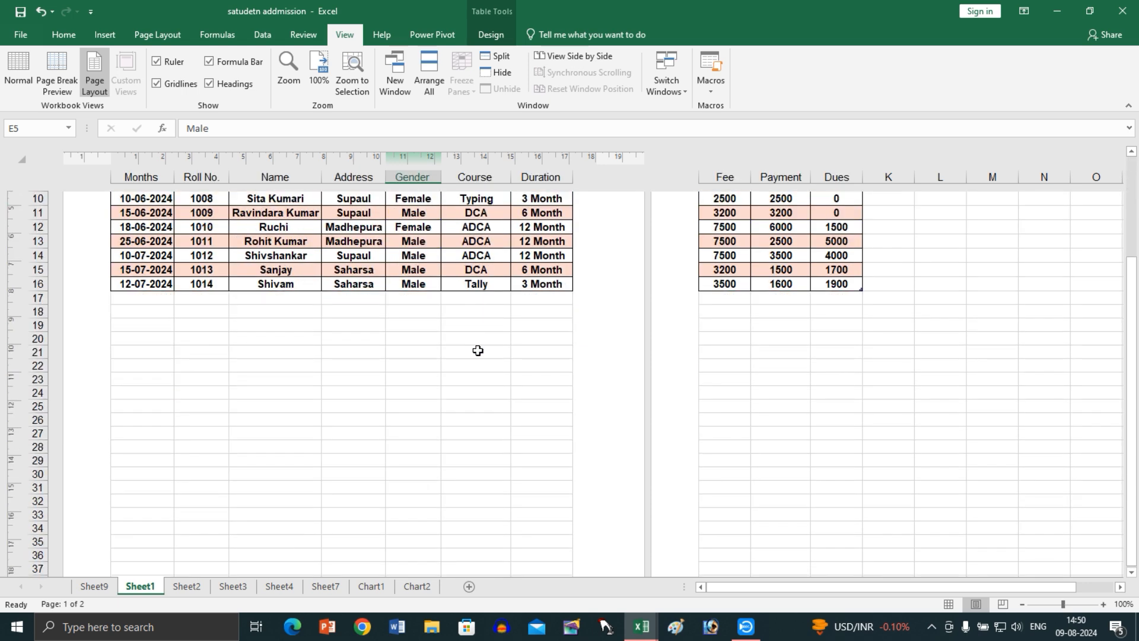
{"action": "scroll", "coordinate": [478, 350], "scroll_direction": "up", "scroll_amount": 4}
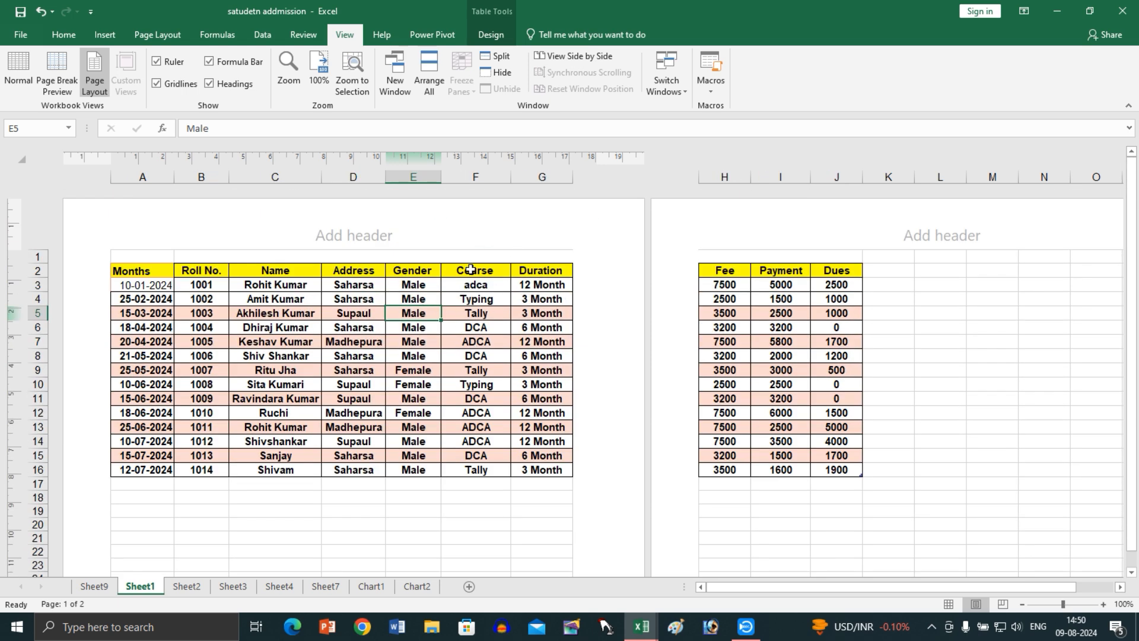
{"action": "scroll", "coordinate": [436, 366], "scroll_direction": "down", "scroll_amount": 4}
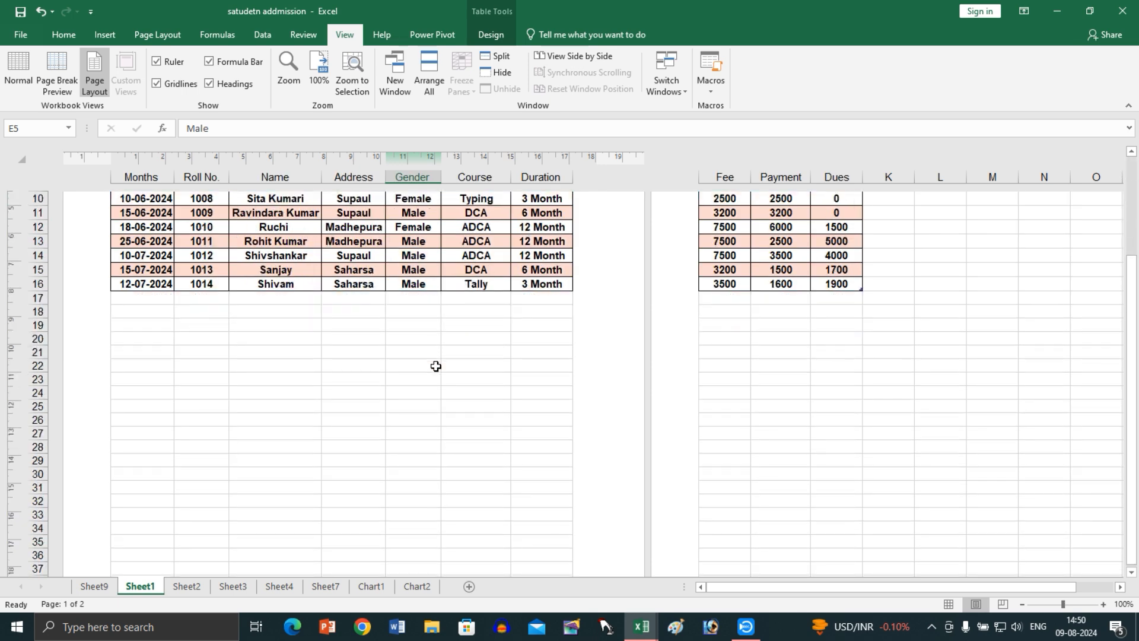
{"action": "scroll", "coordinate": [771, 311], "scroll_direction": "up", "scroll_amount": 4}
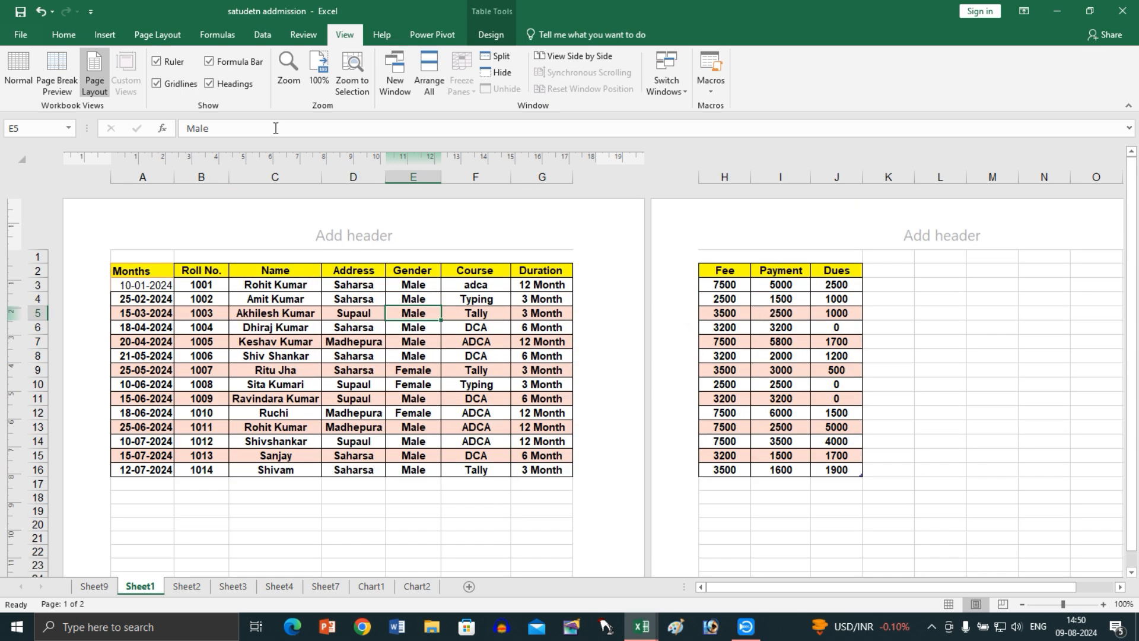
{"action": "left_click", "coordinate": [152, 34]}
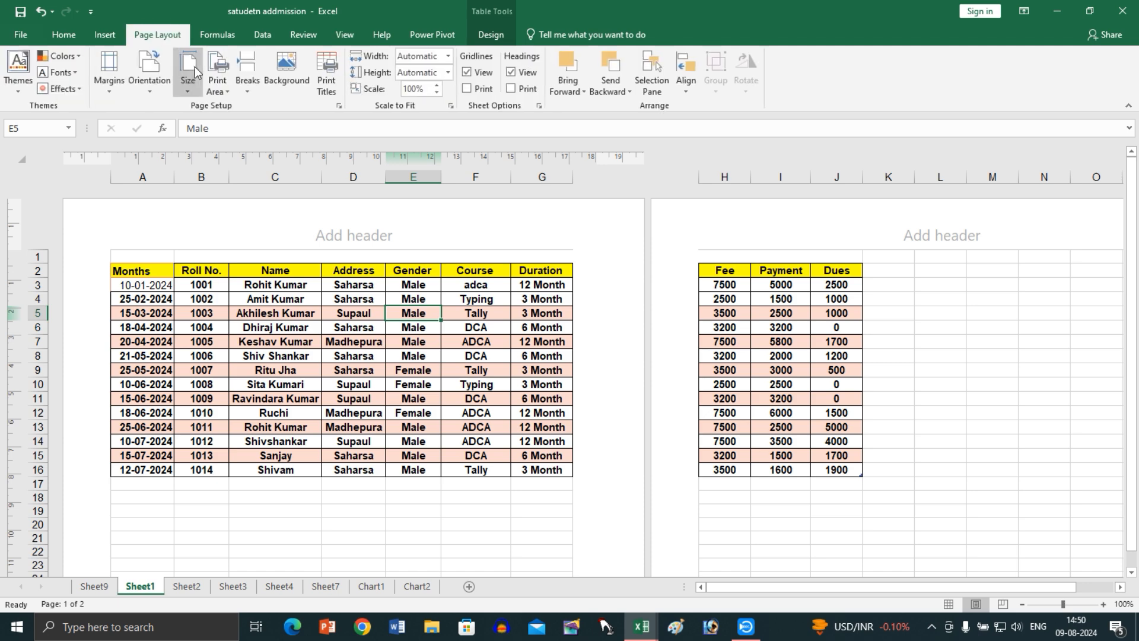
{"action": "left_click", "coordinate": [947, 605]}
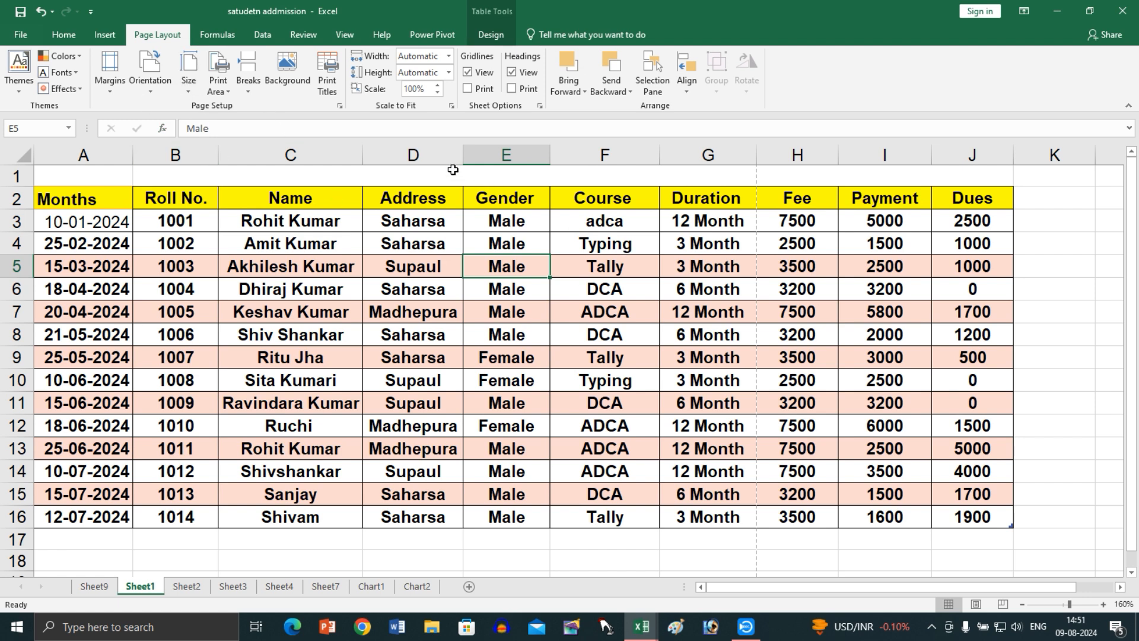
- Show the sheet's print preview, circle its page counter in red with BrushTool, and clear the annotation
{"action": "key", "text": "ctrl+p"}
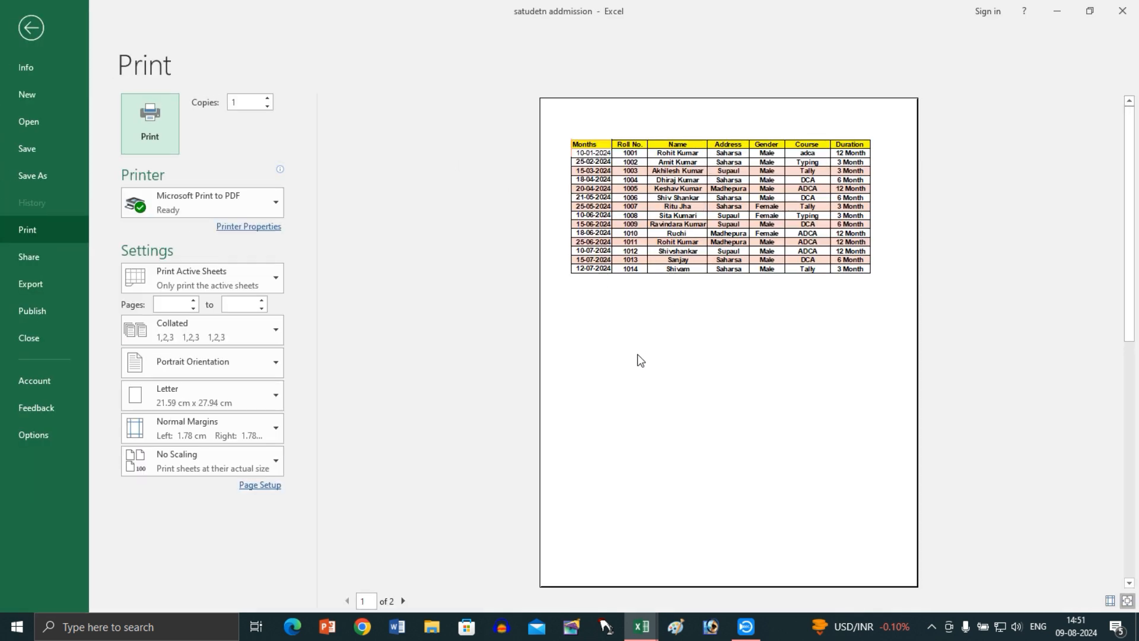
{"action": "key", "text": "alt"}
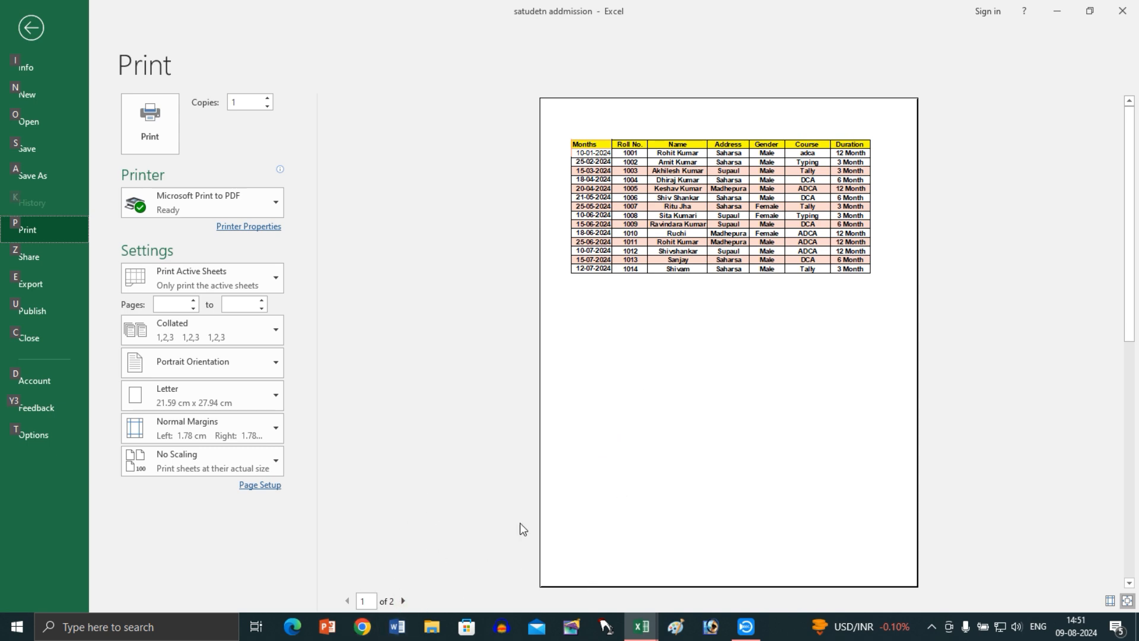
{"action": "key", "text": "ctrl+alt+b"}
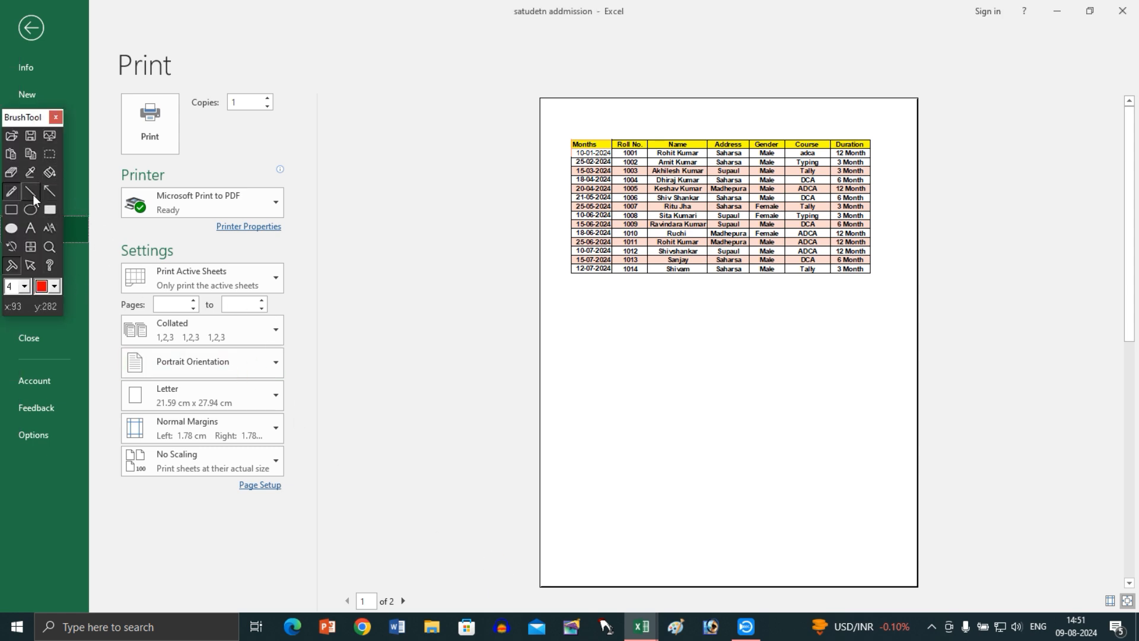
{"action": "mouse_move", "coordinate": [392, 563]}
{"action": "left_mouse_down"}
{"action": "mouse_move", "coordinate": [343, 576]}
{"action": "mouse_move", "coordinate": [325, 614]}
{"action": "mouse_move", "coordinate": [395, 629]}
{"action": "mouse_move", "coordinate": [436, 582]}
{"action": "mouse_move", "coordinate": [375, 543]}
{"action": "left_mouse_up"}
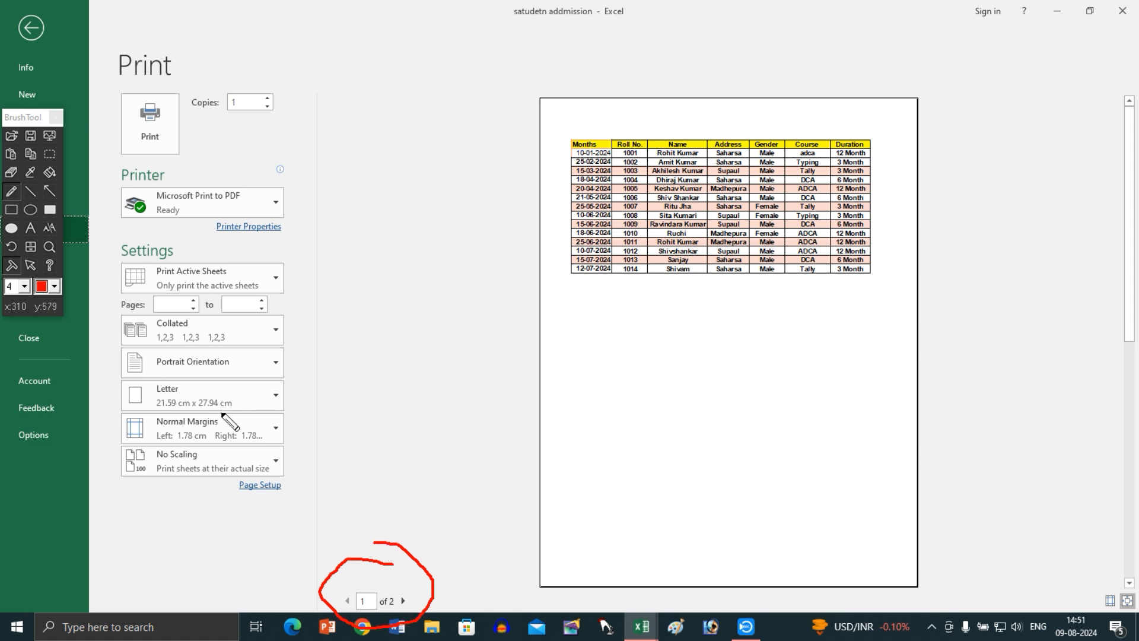
{"action": "key", "text": "Escape"}
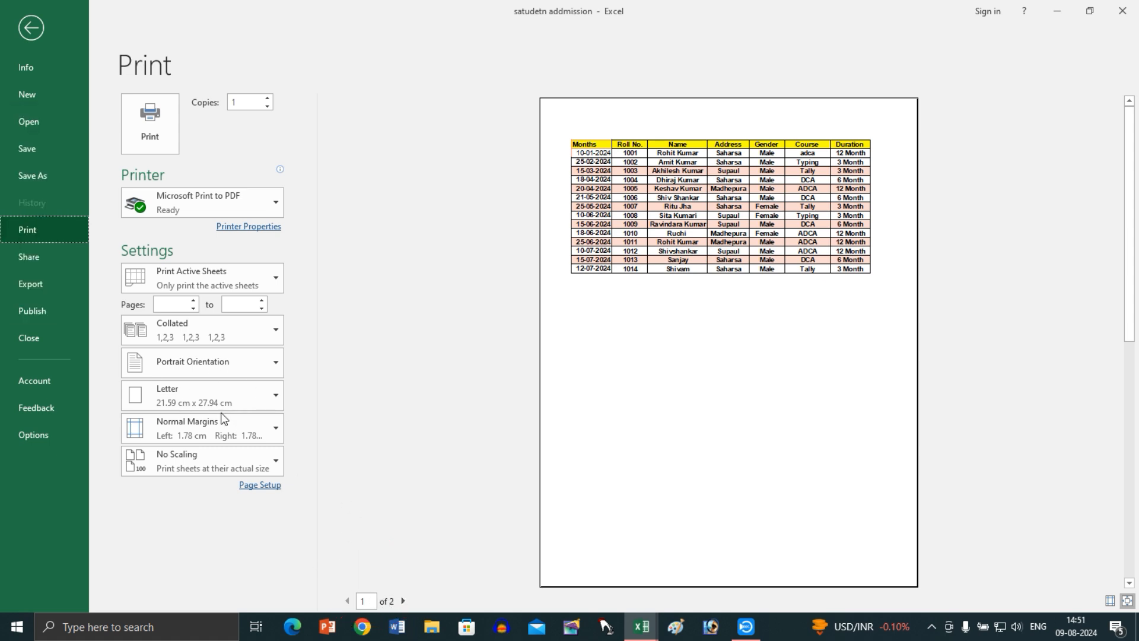
- Compare the two pages in the print preview and return to the worksheet
{"action": "left_click", "coordinate": [404, 602]}
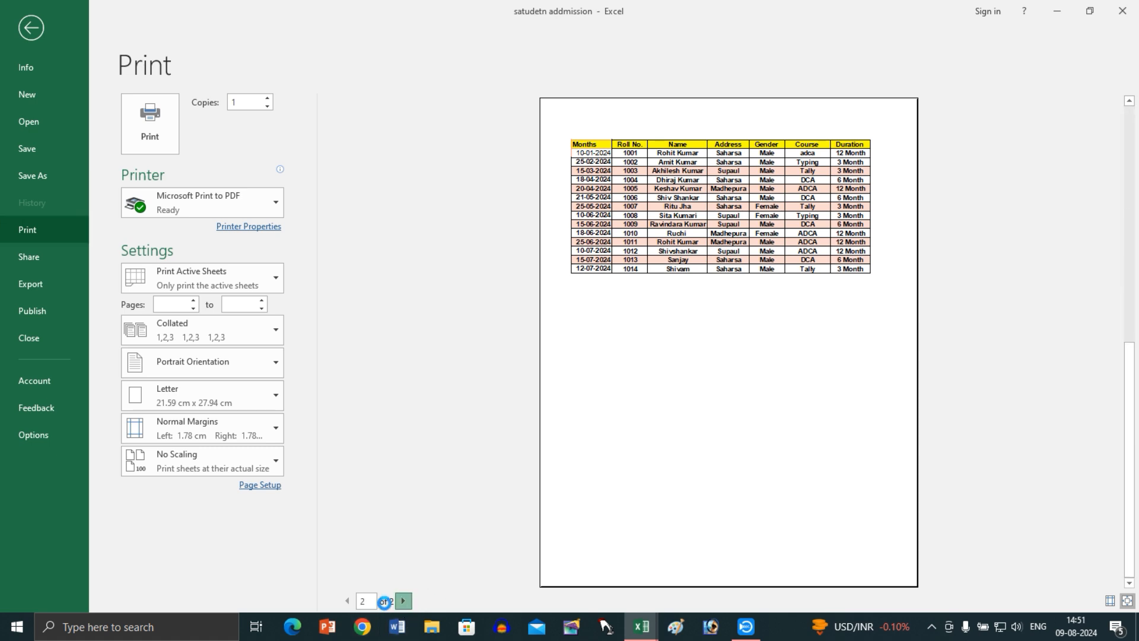
{"action": "left_click", "coordinate": [348, 601]}
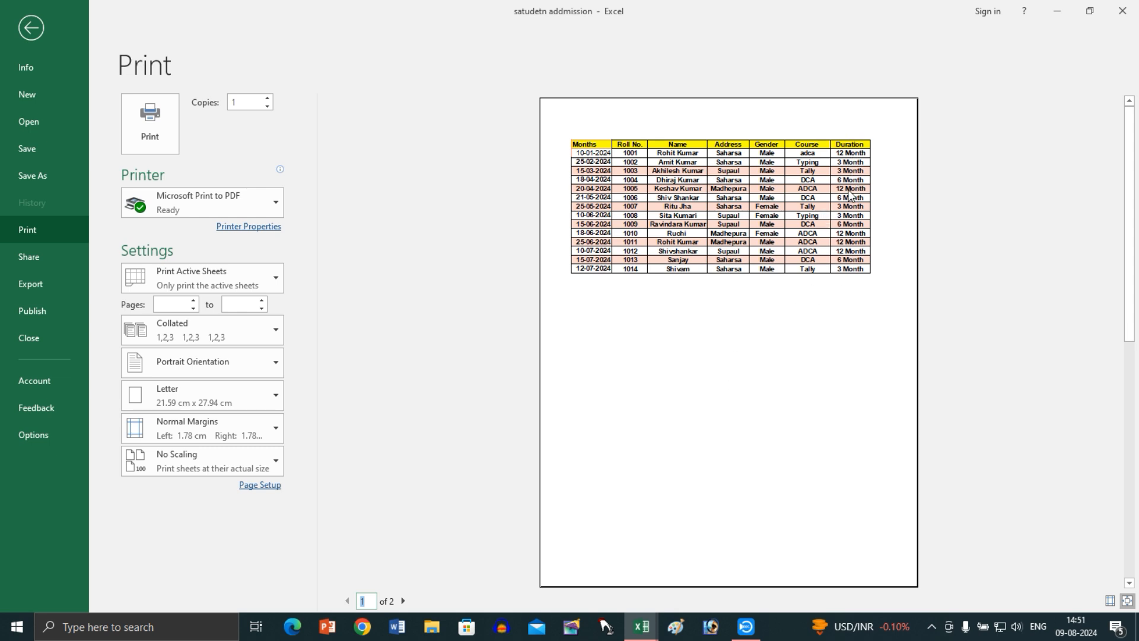
{"action": "left_click", "coordinate": [404, 602]}
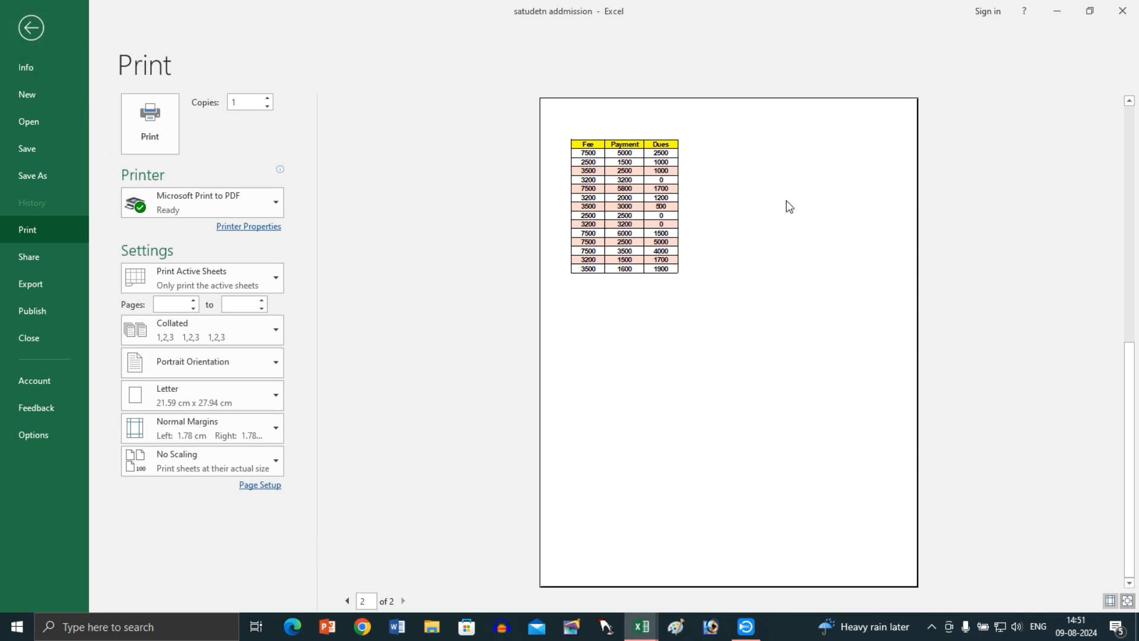
{"action": "left_click", "coordinate": [30, 27]}
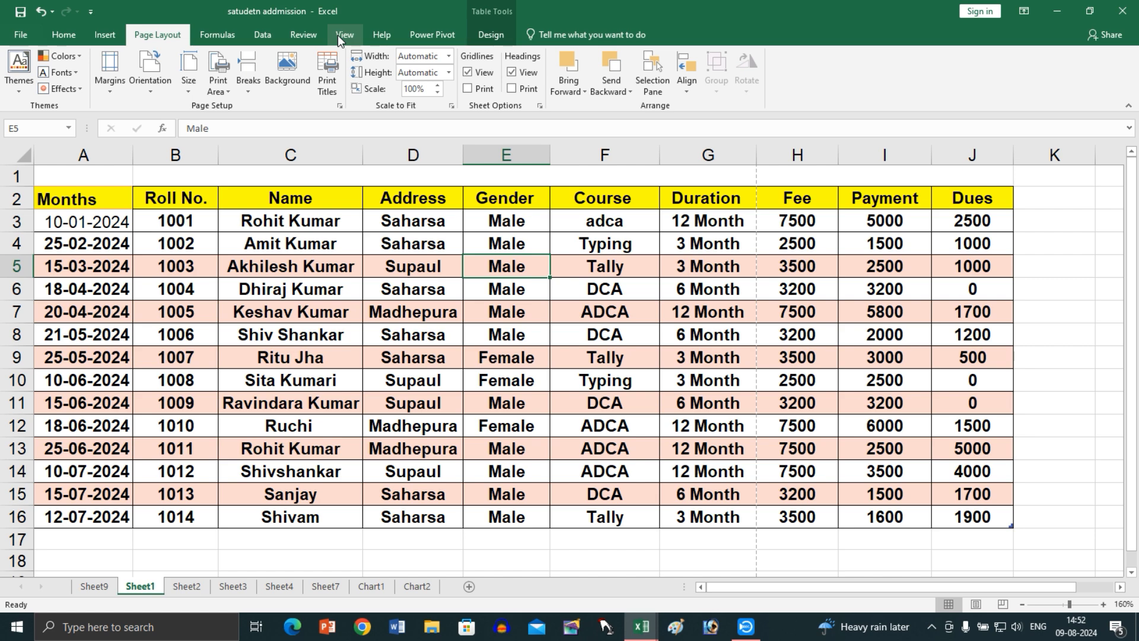
- Circle the dashed page-break line between the Duration and Fee columns in red with BrushTool's pencil, and close BrushTool
{"action": "scroll", "coordinate": [832, 243], "scroll_direction": "up", "scroll_amount": 3}
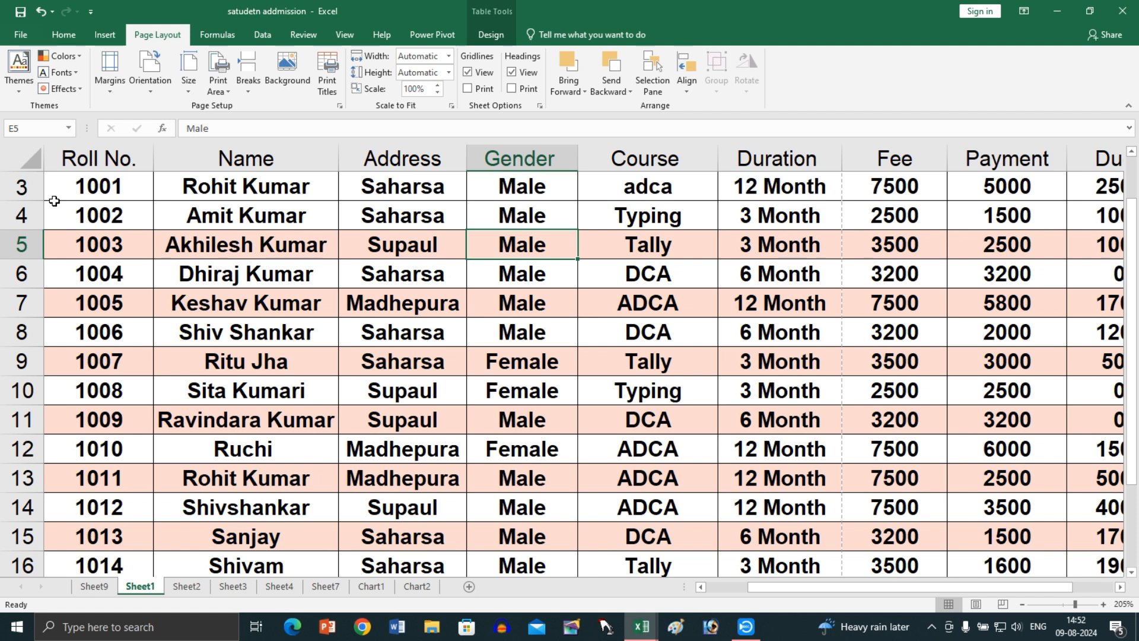
{"action": "key", "text": "ctrl+F2"}
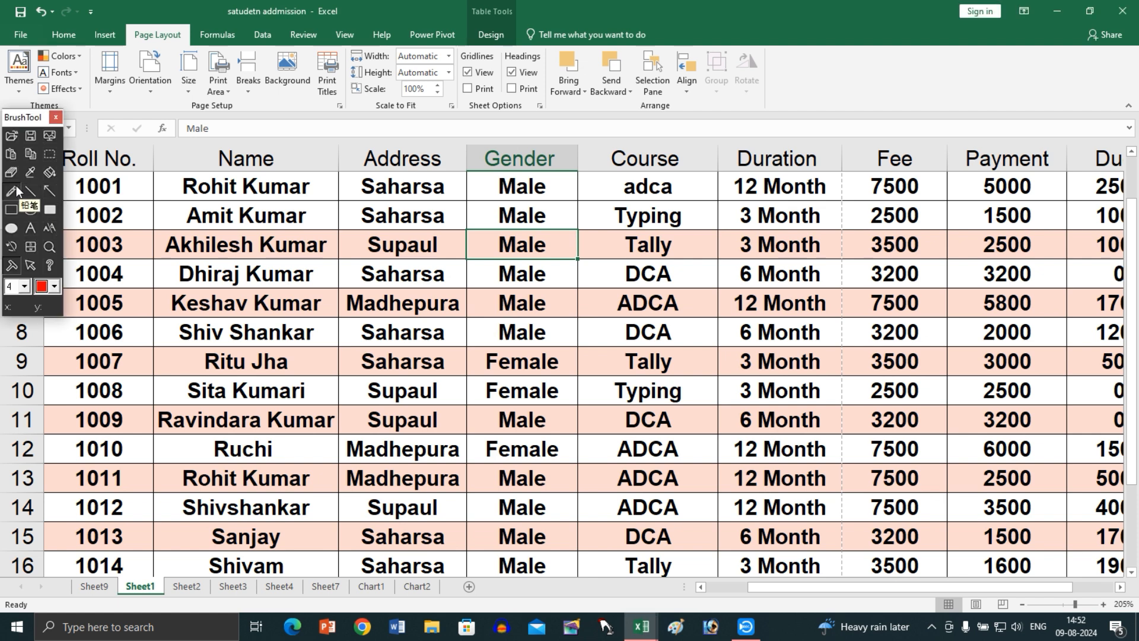
{"action": "left_click", "coordinate": [17, 188]}
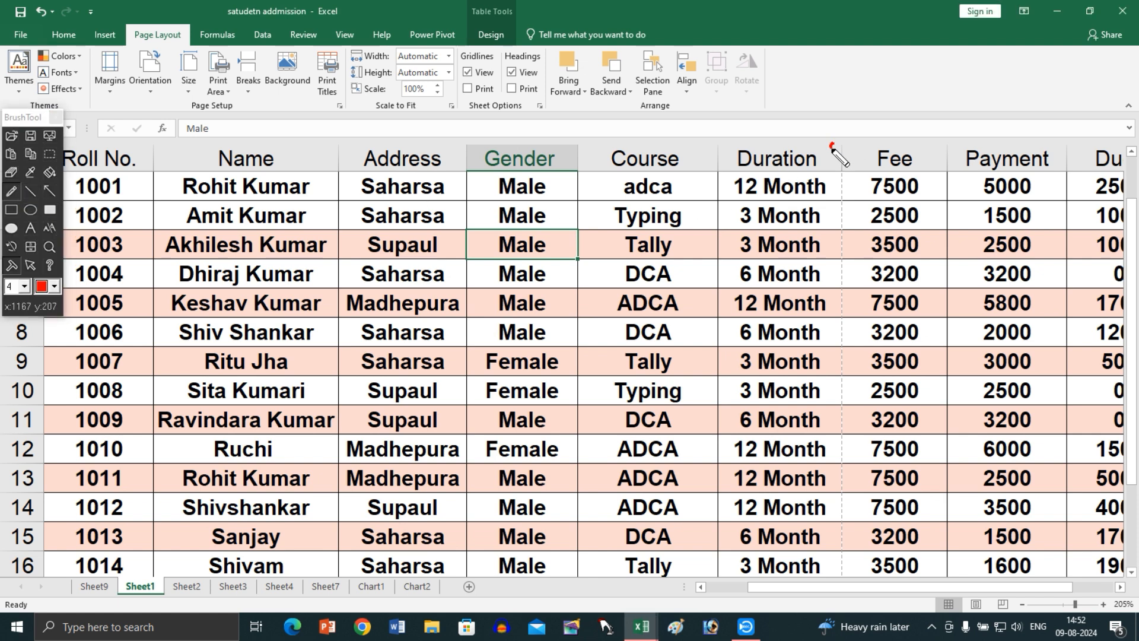
{"action": "mouse_move", "coordinate": [832, 144]}
{"action": "left_mouse_down"}
{"action": "mouse_move", "coordinate": [836, 305]}
{"action": "mouse_move", "coordinate": [855, 291]}
{"action": "mouse_move", "coordinate": [861, 237]}
{"action": "mouse_move", "coordinate": [858, 156]}
{"action": "mouse_move", "coordinate": [835, 138]}
{"action": "left_mouse_up"}
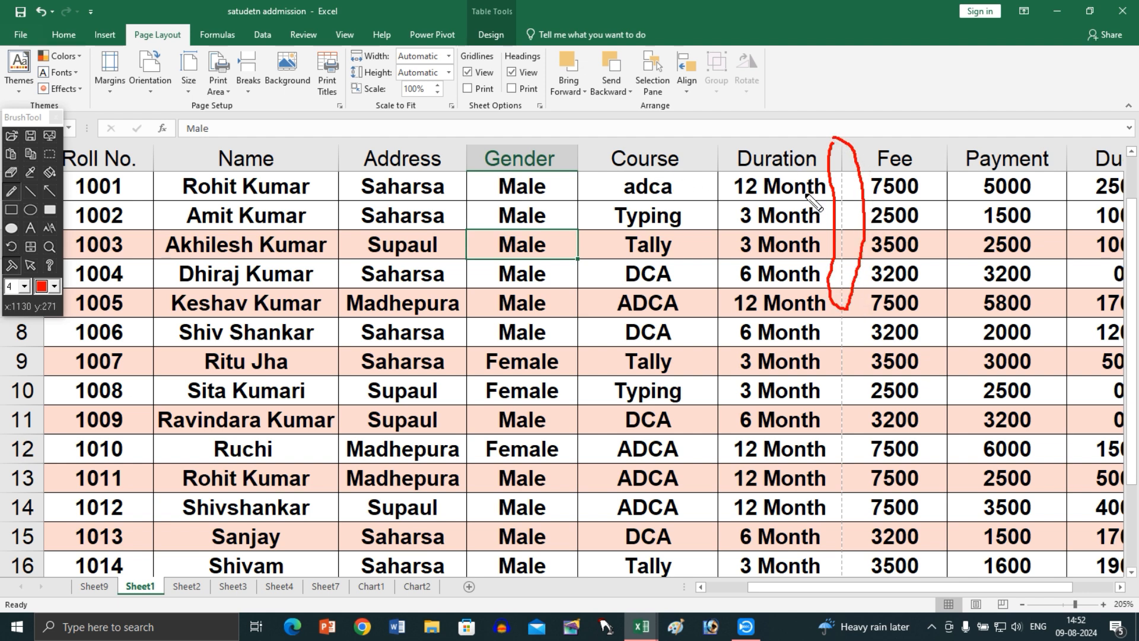
{"action": "left_click", "coordinate": [63, 120]}
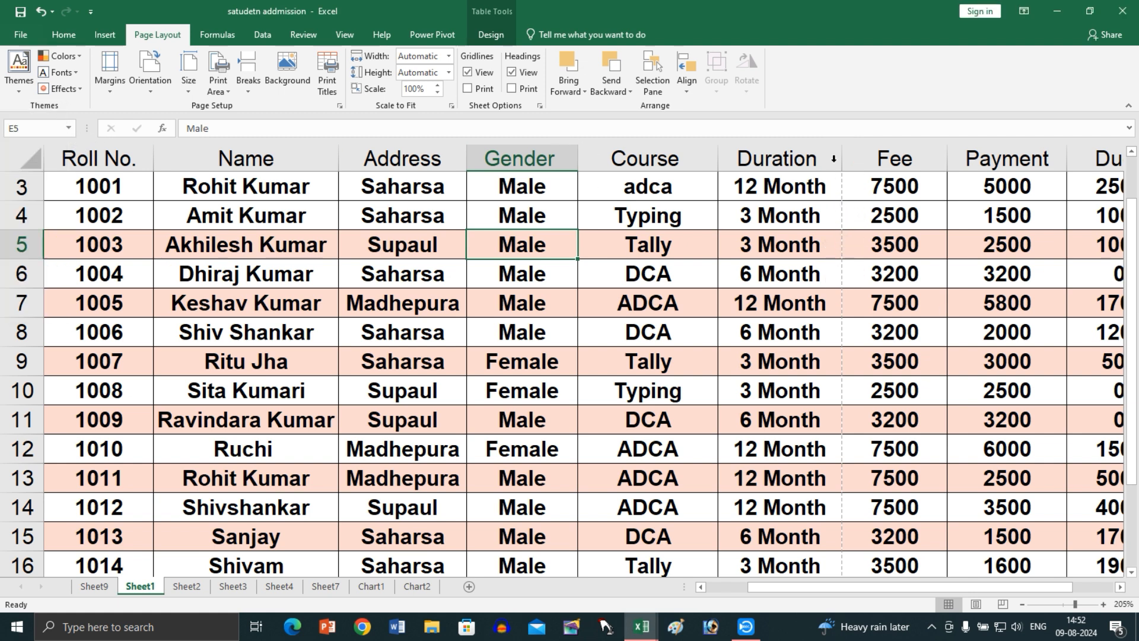
- Zoom the worksheet out to 25% to examine how the dashed page-break lines divide it into printed pages
{"action": "left_click_drag", "start_coordinate": [1135, 278], "coordinate": [1134, 309]}
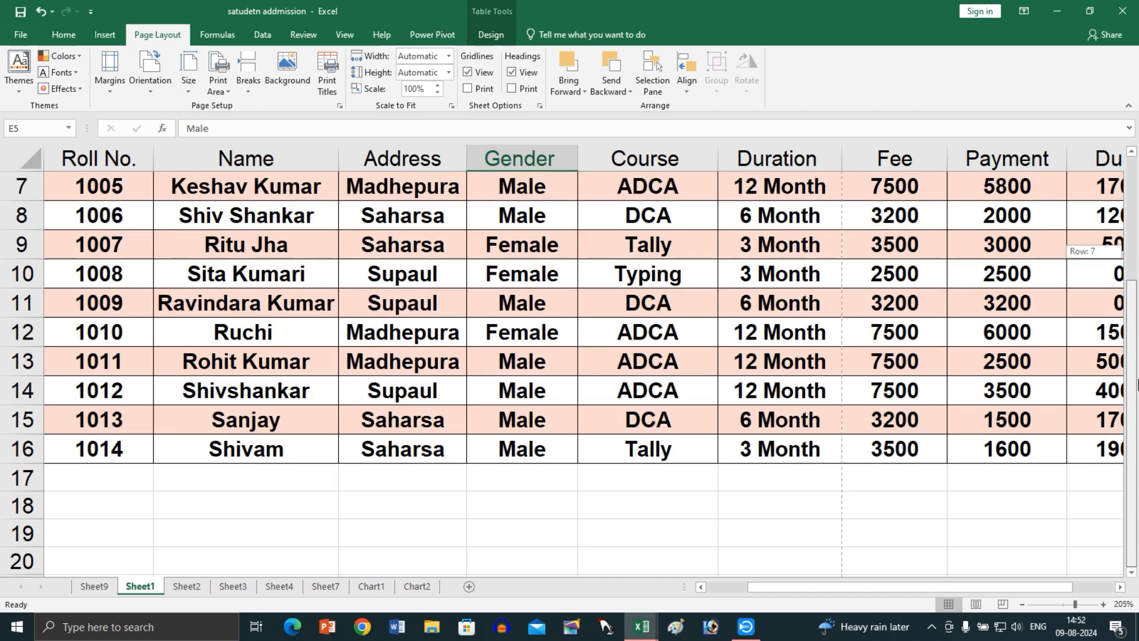
{"action": "scroll", "coordinate": [820, 342], "scroll_direction": "down", "scroll_amount": 9, "text": "ctrl"}
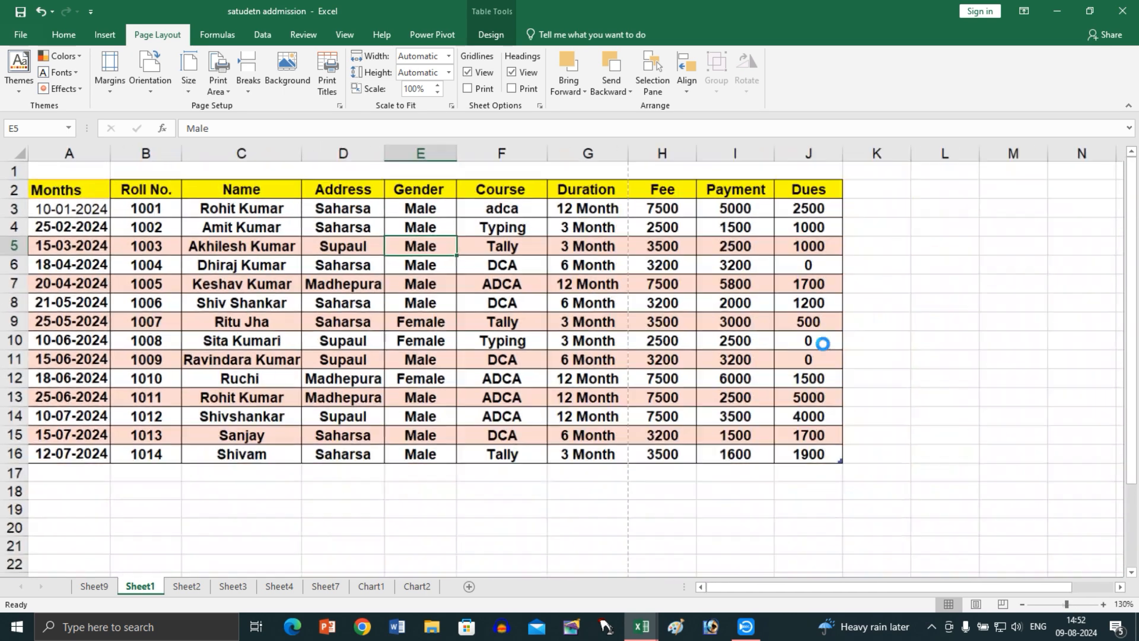
{"action": "scroll", "coordinate": [819, 339], "scroll_direction": "down", "scroll_amount": 1, "text": "ctrl"}
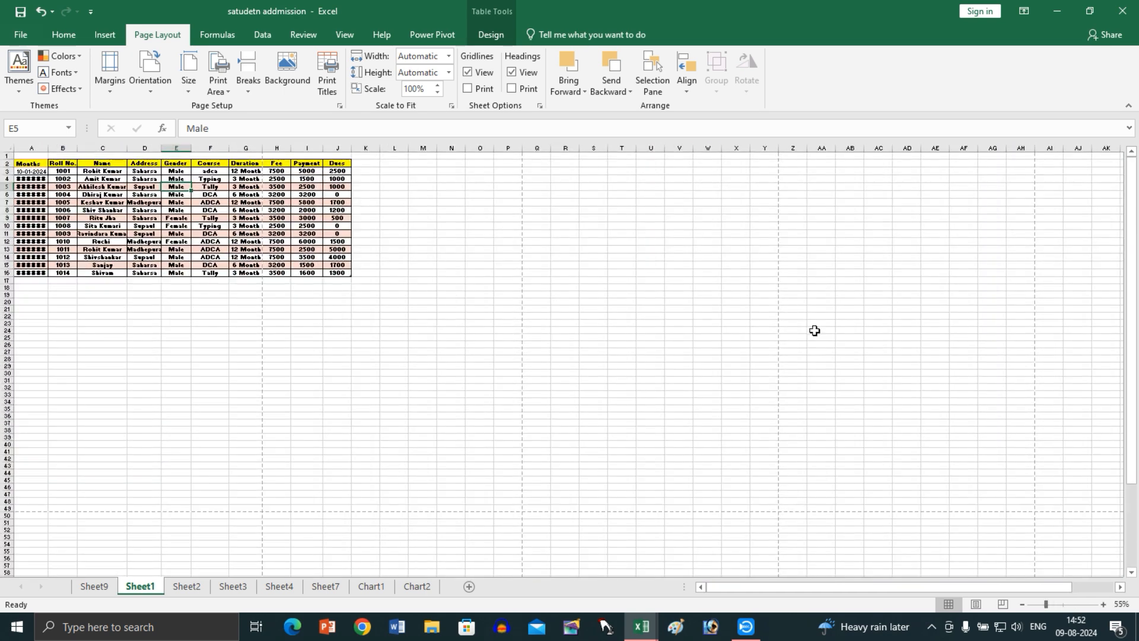
{"action": "scroll", "coordinate": [817, 332], "scroll_direction": "up", "scroll_amount": 2, "text": "ctrl"}
{"action": "left_click_drag", "start_coordinate": [1134, 385], "coordinate": [1137, 389]}
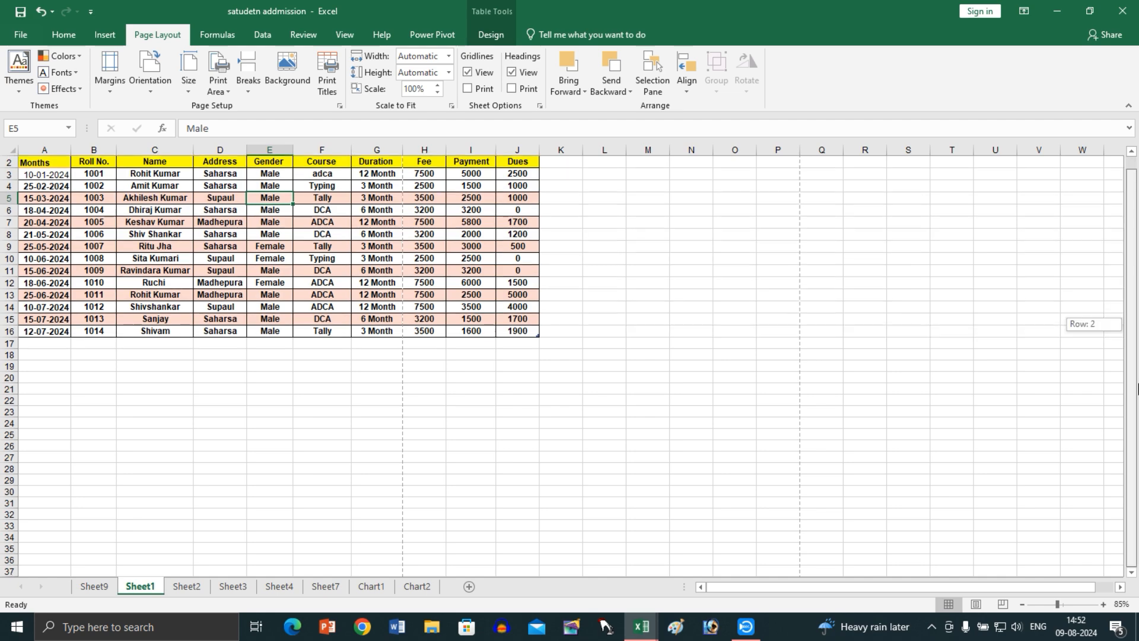
{"action": "scroll", "coordinate": [979, 427], "scroll_direction": "down", "scroll_amount": 4, "text": "ctrl"}
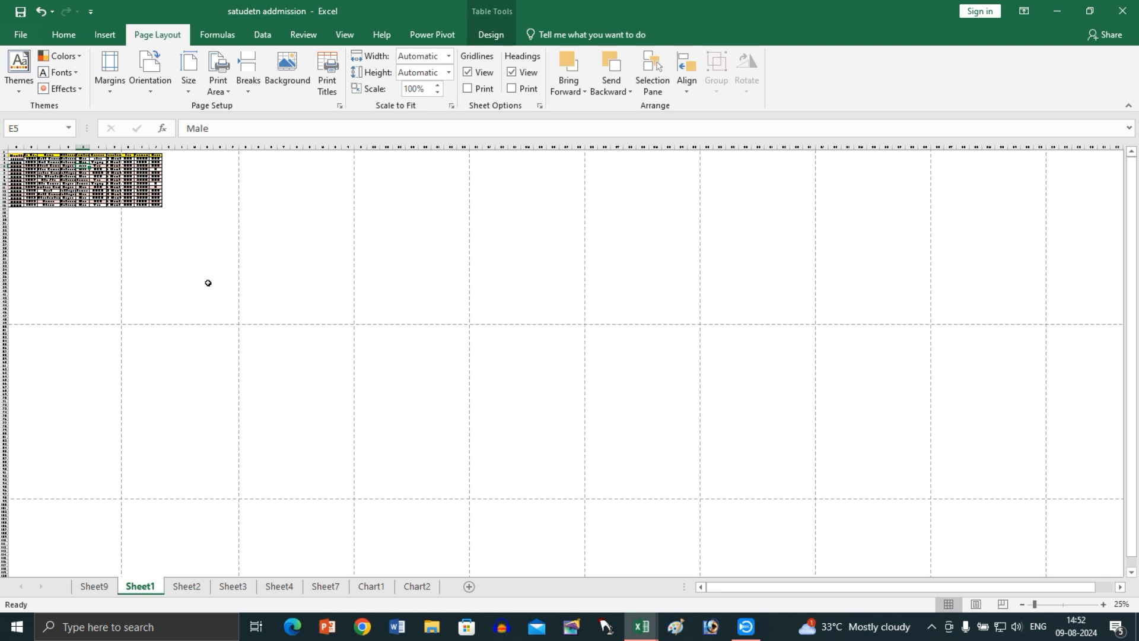
- Select blank cells in successive pages along the first row of pages, and return to the student table at 100% zoom
{"action": "left_click", "coordinate": [159, 260]}
{"action": "left_click", "coordinate": [256, 241]}
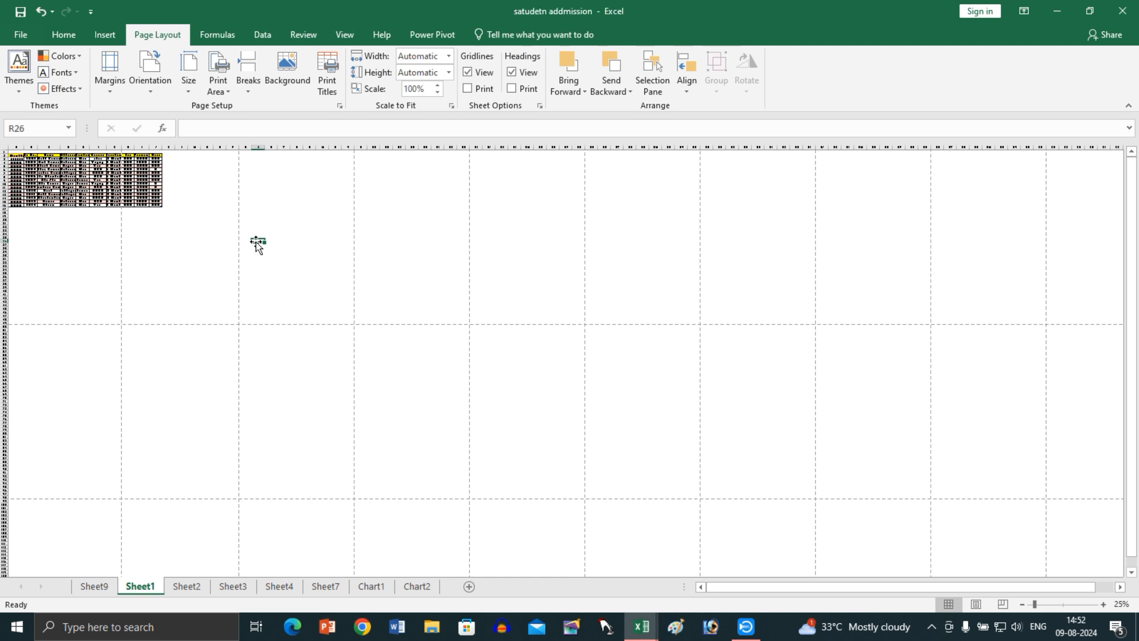
{"action": "left_click", "coordinate": [424, 255]}
{"action": "left_click", "coordinate": [464, 264]}
{"action": "left_click", "coordinate": [514, 261]}
{"action": "left_click", "coordinate": [590, 252]}
{"action": "left_click", "coordinate": [724, 240]}
{"action": "scroll", "coordinate": [411, 261], "scroll_direction": "up", "scroll_amount": 3}
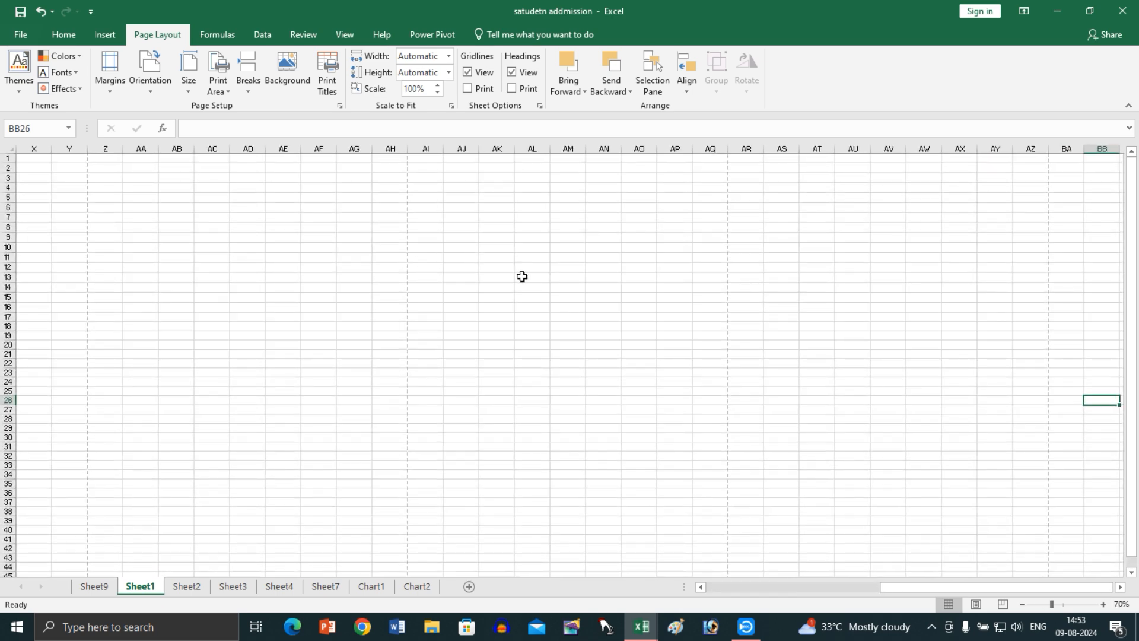
{"action": "scroll", "coordinate": [1012, 401], "scroll_direction": "up", "scroll_amount": 2}
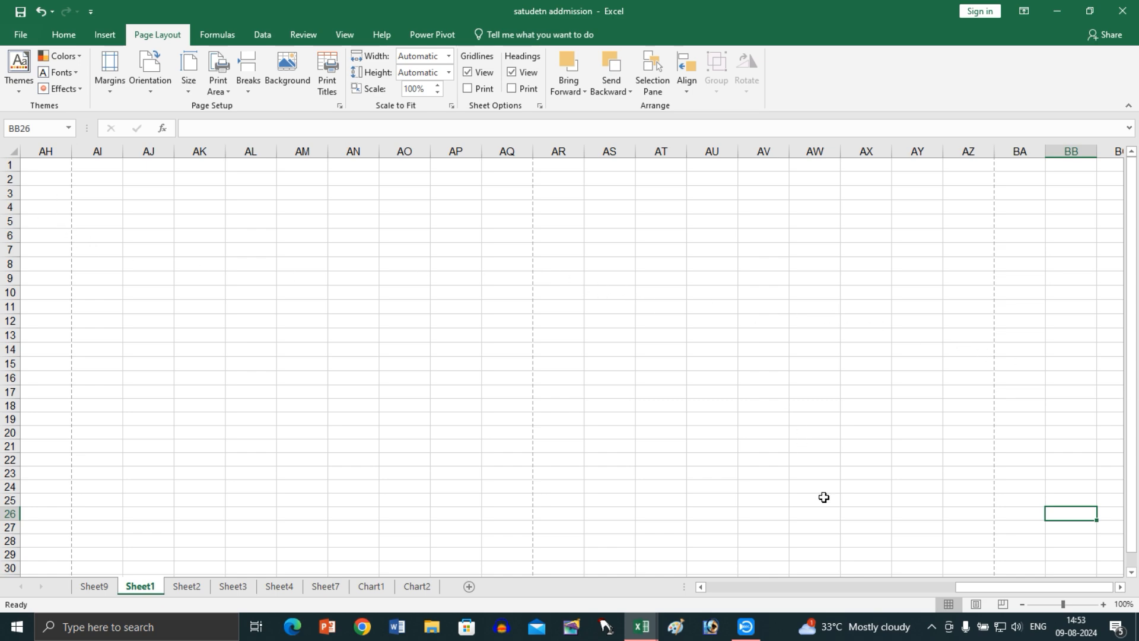
{"action": "left_click_drag", "start_coordinate": [1002, 586], "coordinate": [704, 574]}
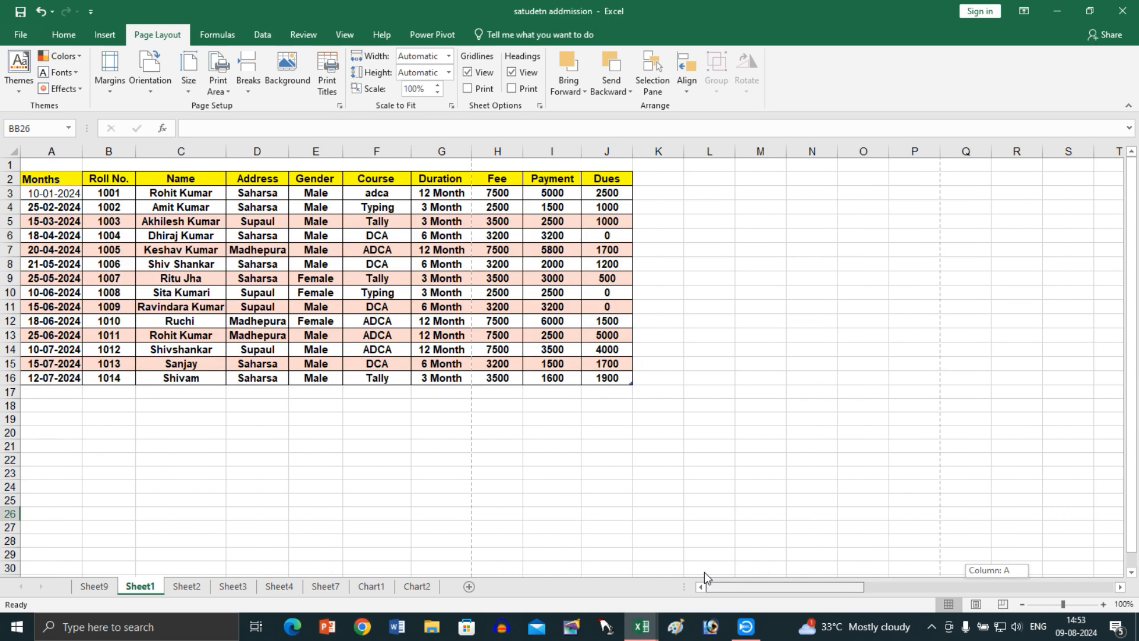
- Examine the horizontal dashed page break below row 49 and the vertical breaks around the student table
{"action": "scroll", "coordinate": [481, 410], "scroll_direction": "down", "scroll_amount": 5}
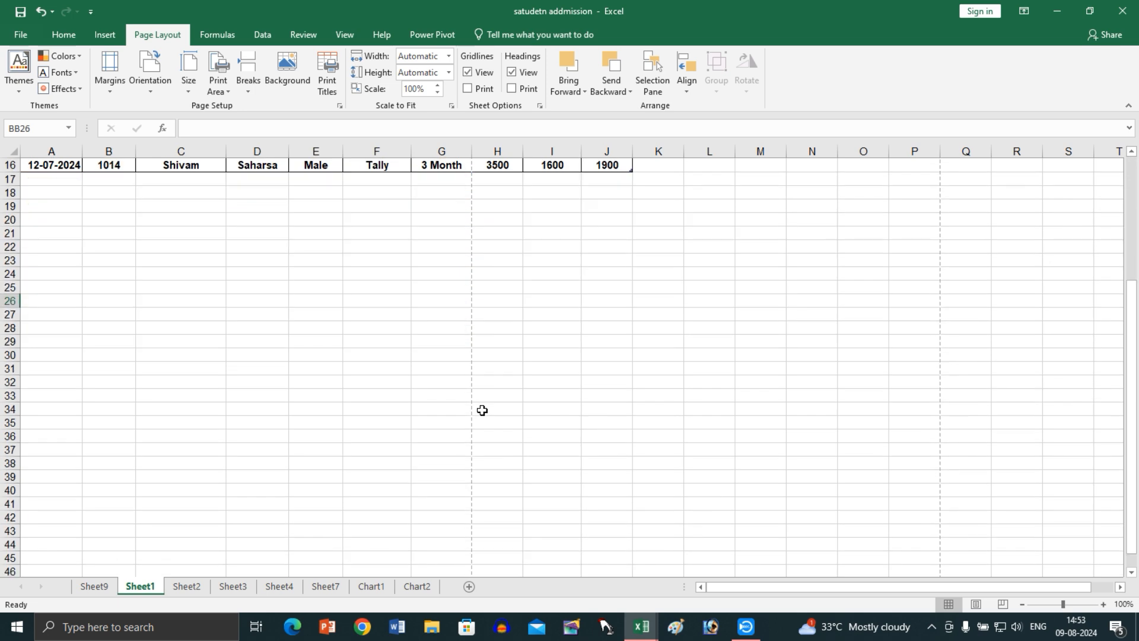
{"action": "scroll", "coordinate": [482, 410], "scroll_direction": "down", "scroll_amount": 8}
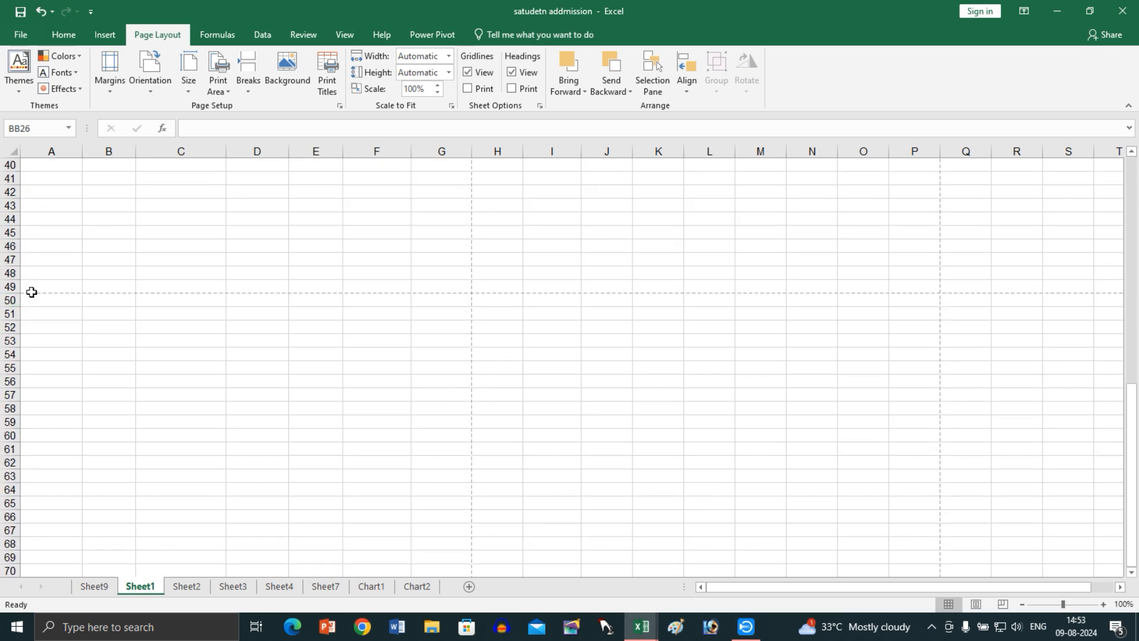
{"action": "scroll", "coordinate": [321, 271], "scroll_direction": "up", "scroll_amount": 8}
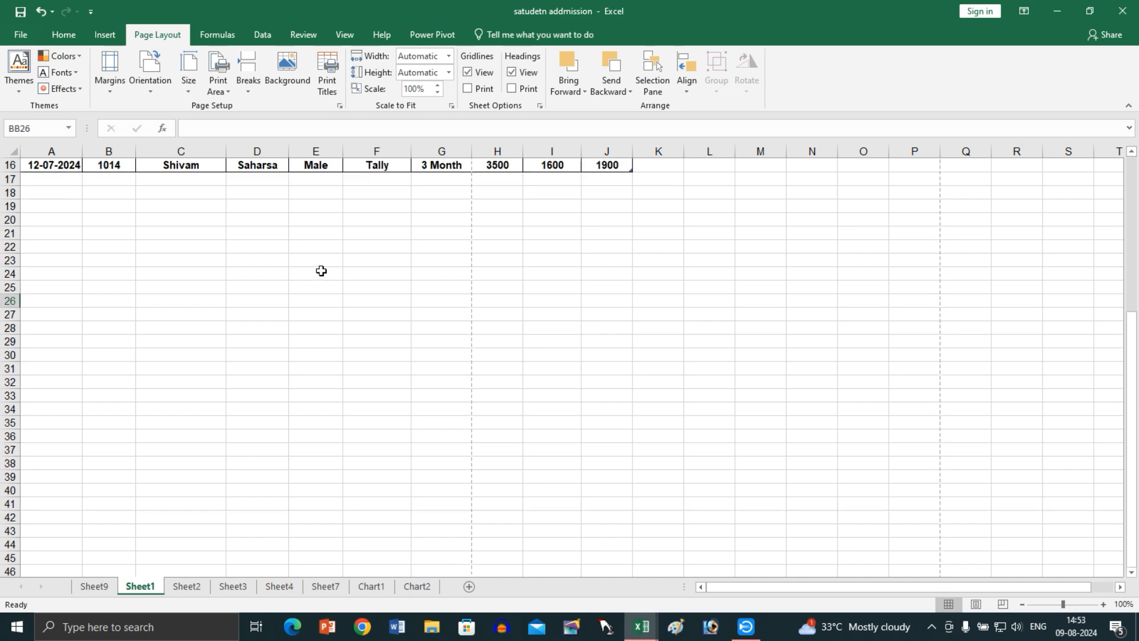
{"action": "scroll", "coordinate": [321, 270], "scroll_direction": "up", "scroll_amount": 2}
{"action": "scroll", "coordinate": [208, 334], "scroll_direction": "up", "scroll_amount": 3}
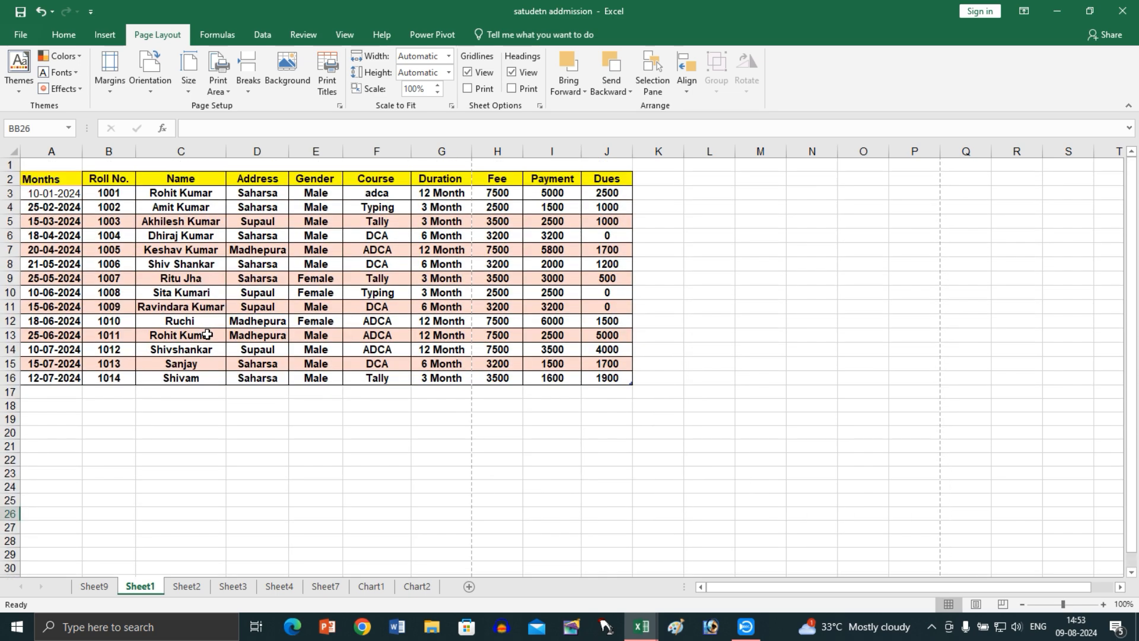
{"action": "scroll", "coordinate": [208, 334], "scroll_direction": "down", "scroll_amount": 9}
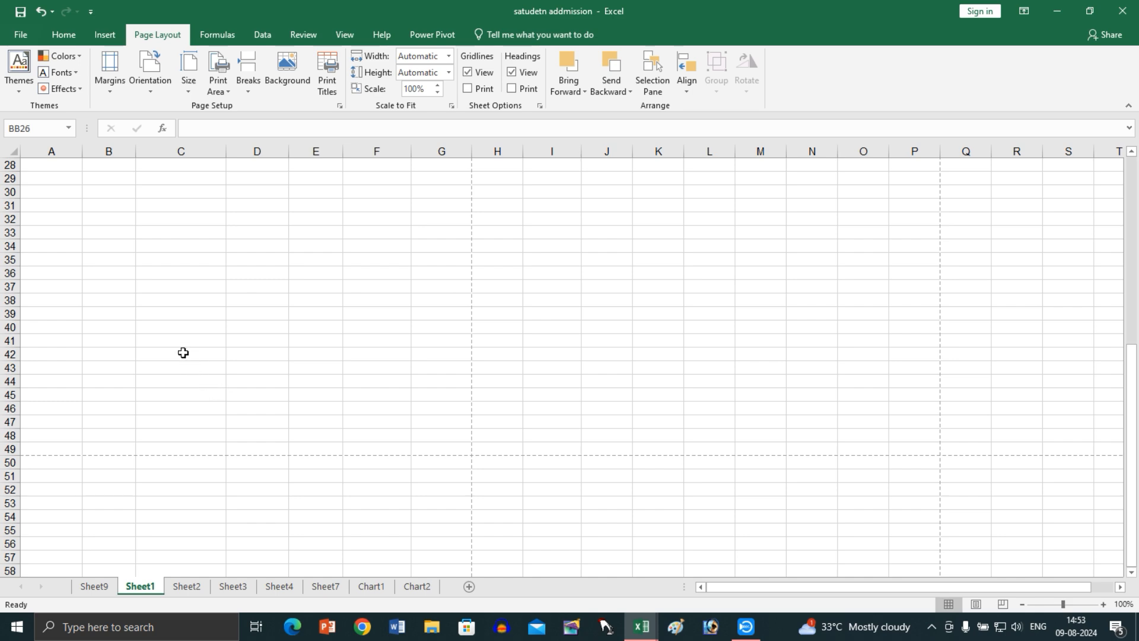
{"action": "scroll", "coordinate": [178, 335], "scroll_direction": "down", "scroll_amount": 3}
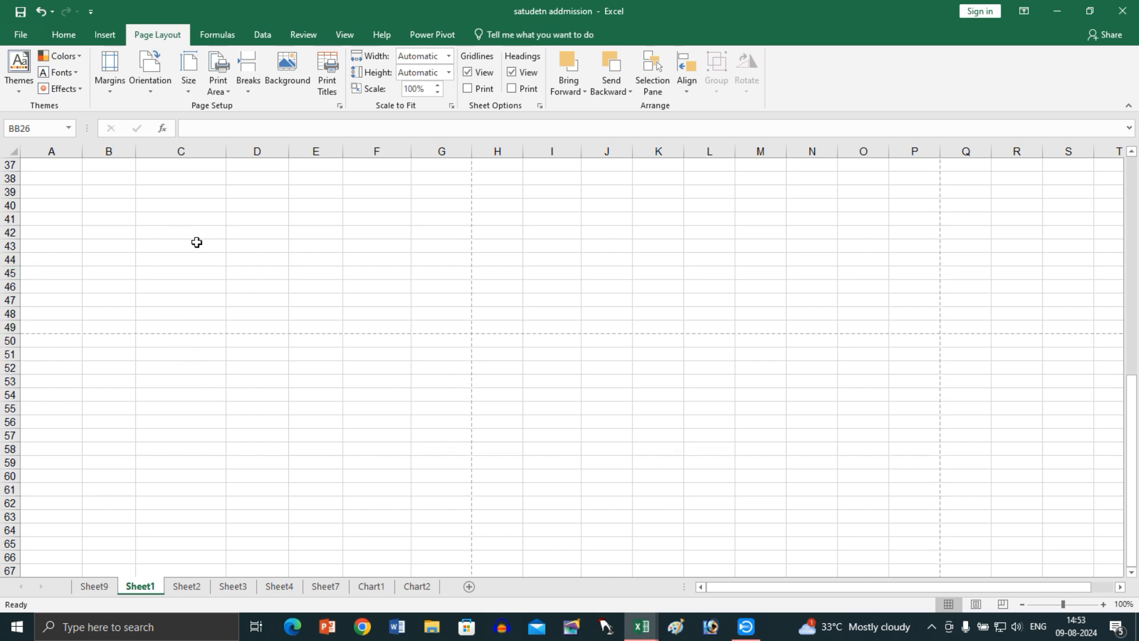
{"action": "scroll", "coordinate": [197, 242], "scroll_direction": "up", "scroll_amount": 9}
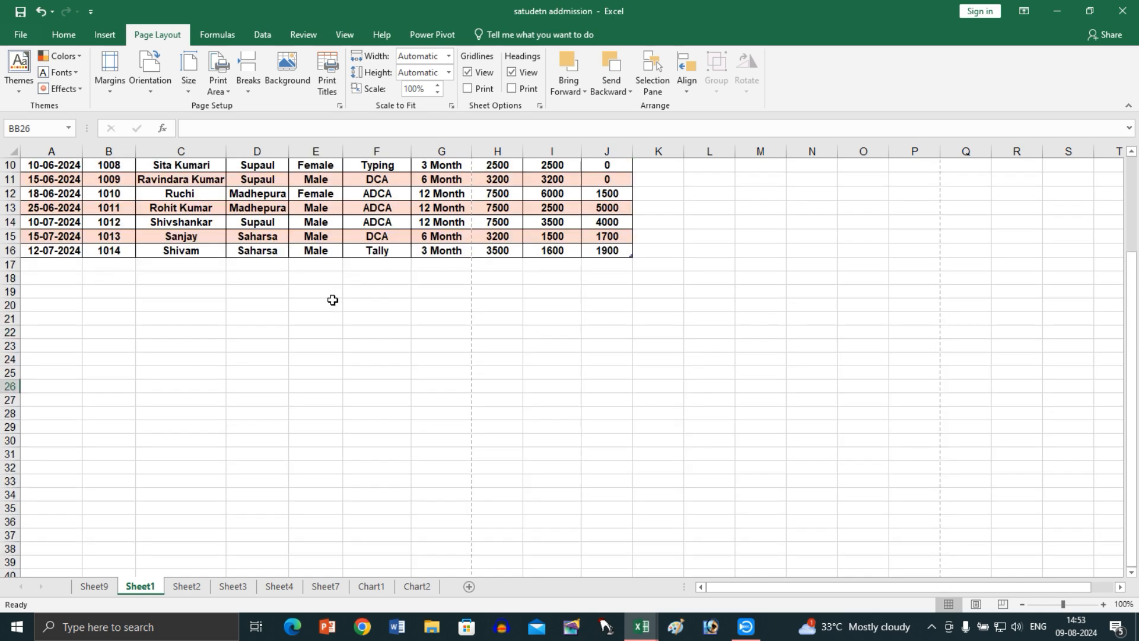
{"action": "scroll", "coordinate": [297, 308], "scroll_direction": "down", "scroll_amount": 2}
{"action": "scroll", "coordinate": [309, 251], "scroll_direction": "up", "scroll_amount": 5}
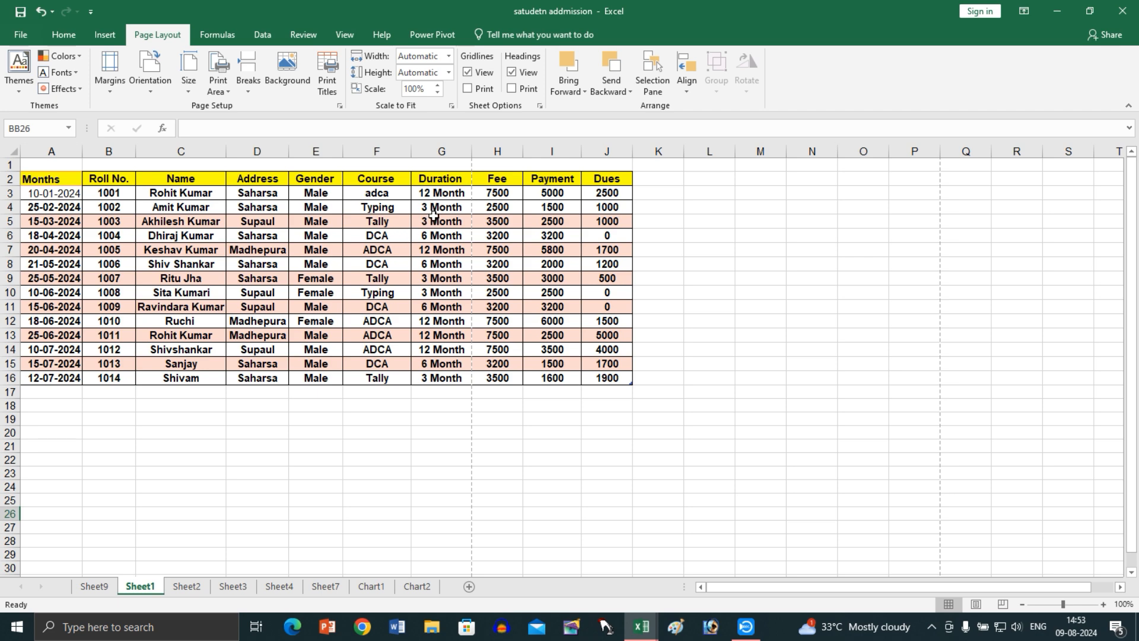
{"action": "scroll", "coordinate": [432, 213], "scroll_direction": "up", "scroll_amount": 2}
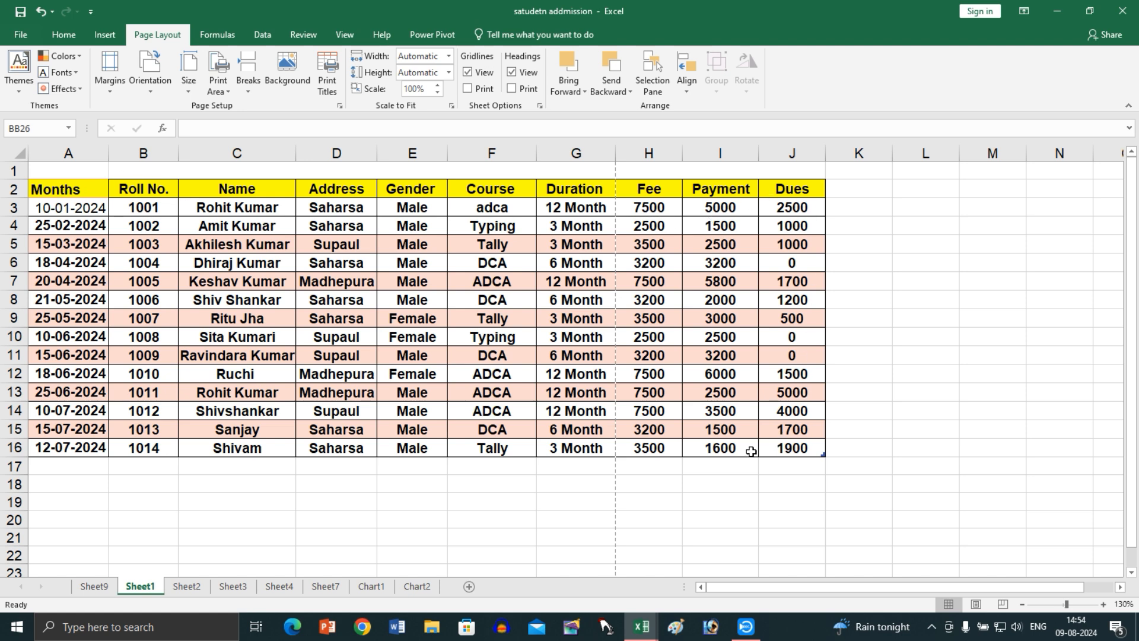
- Clear any existing print area and set the table's data rows A3:J16 as the print area
{"action": "left_click", "coordinate": [92, 196]}
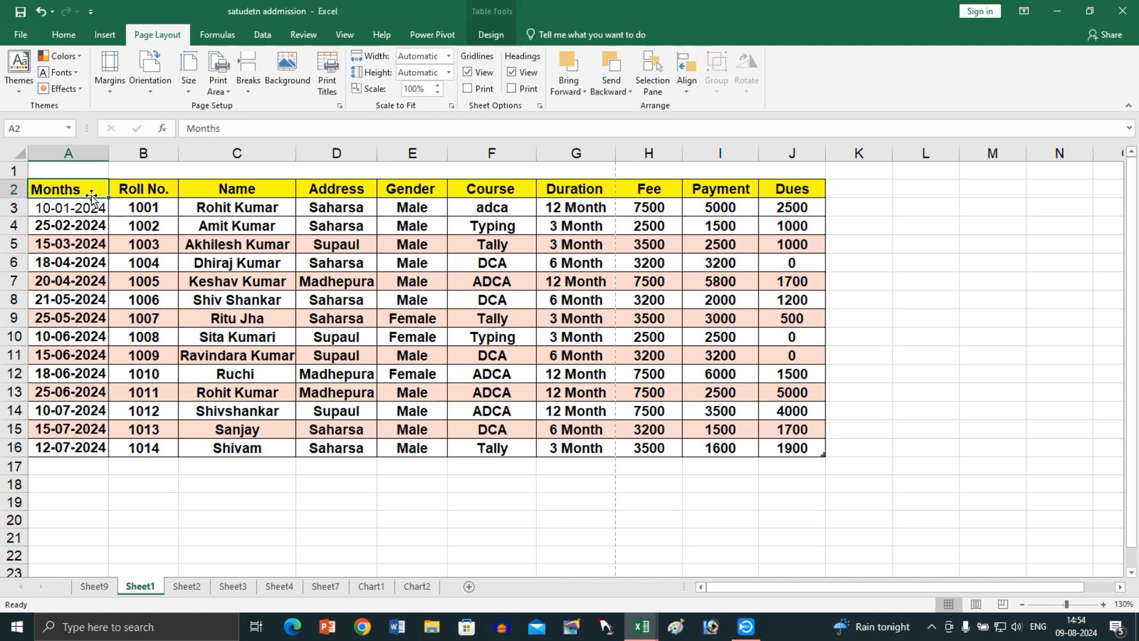
{"action": "left_click", "coordinate": [433, 319]}
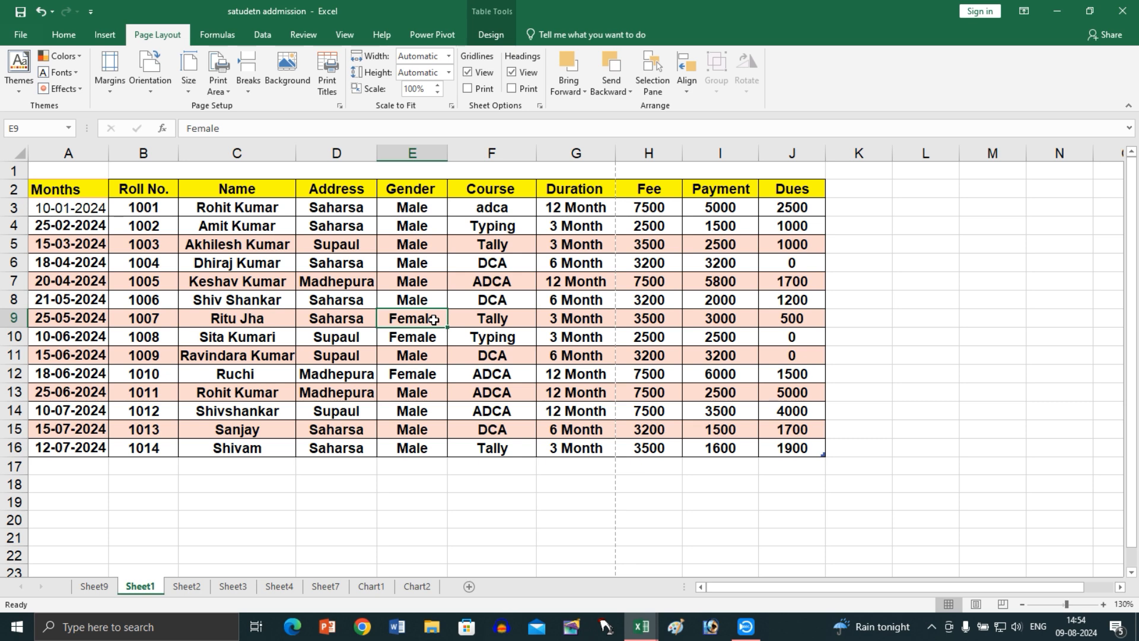
{"action": "key", "text": "ctrl+a"}
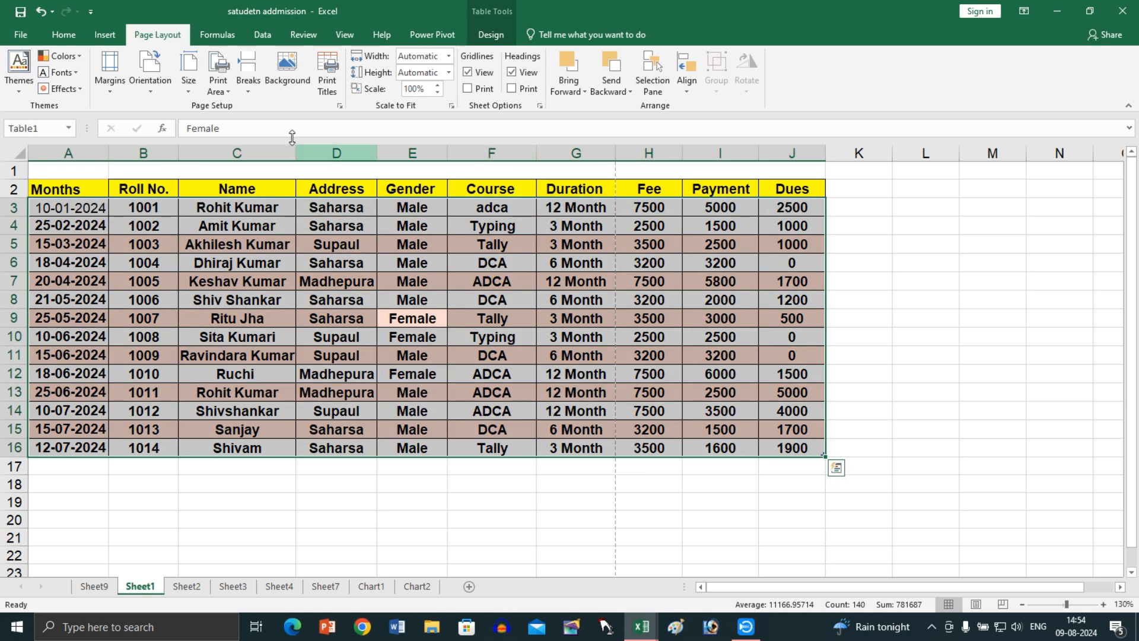
{"action": "left_click", "coordinate": [228, 96]}
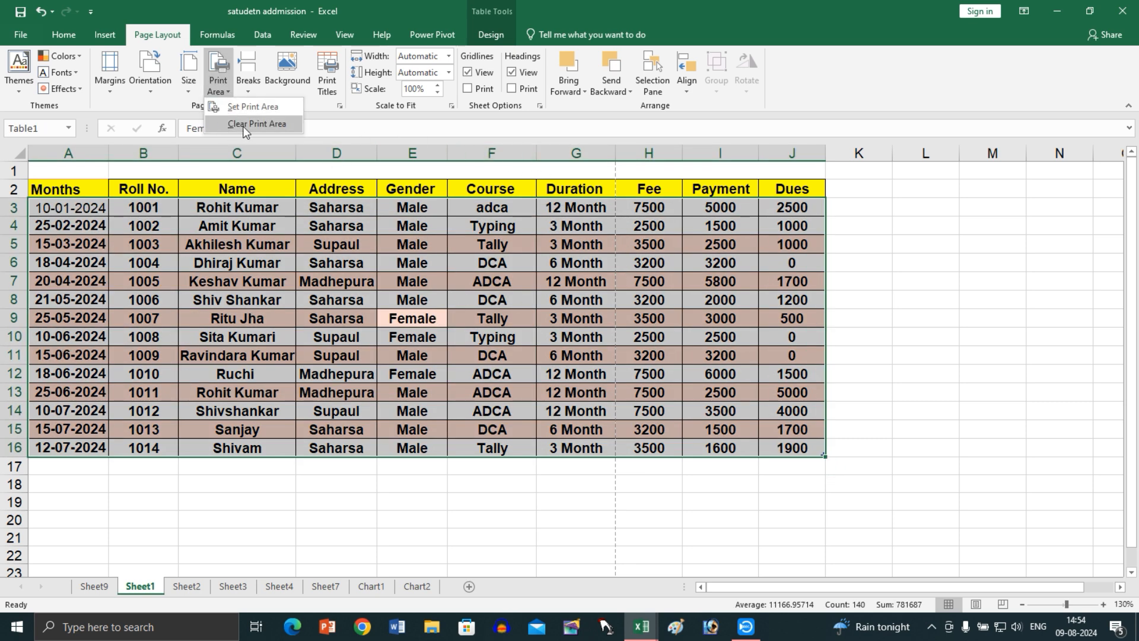
{"action": "left_click", "coordinate": [258, 124]}
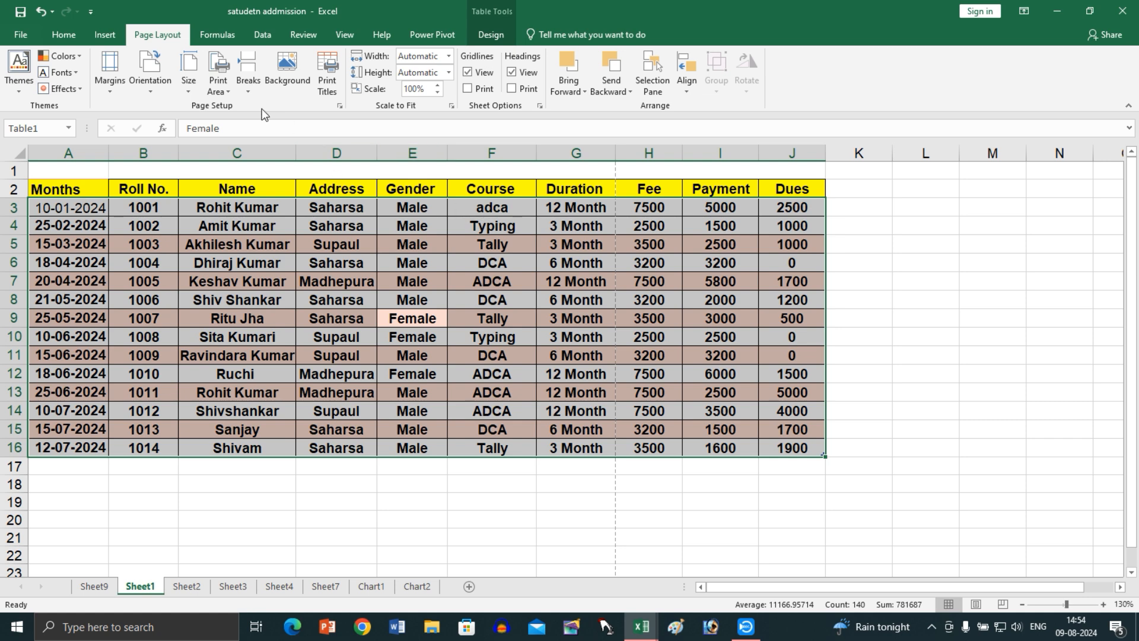
{"action": "left_click", "coordinate": [224, 94]}
{"action": "left_click", "coordinate": [224, 93]}
{"action": "left_click", "coordinate": [224, 92]}
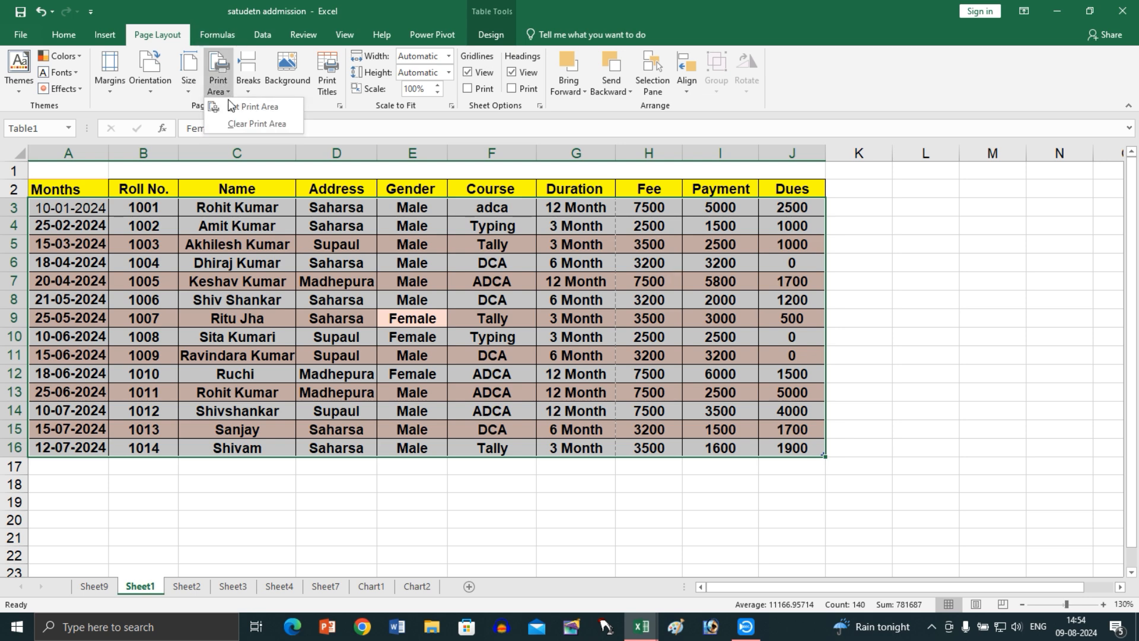
{"action": "left_click", "coordinate": [228, 106]}
{"action": "left_click", "coordinate": [556, 250]}
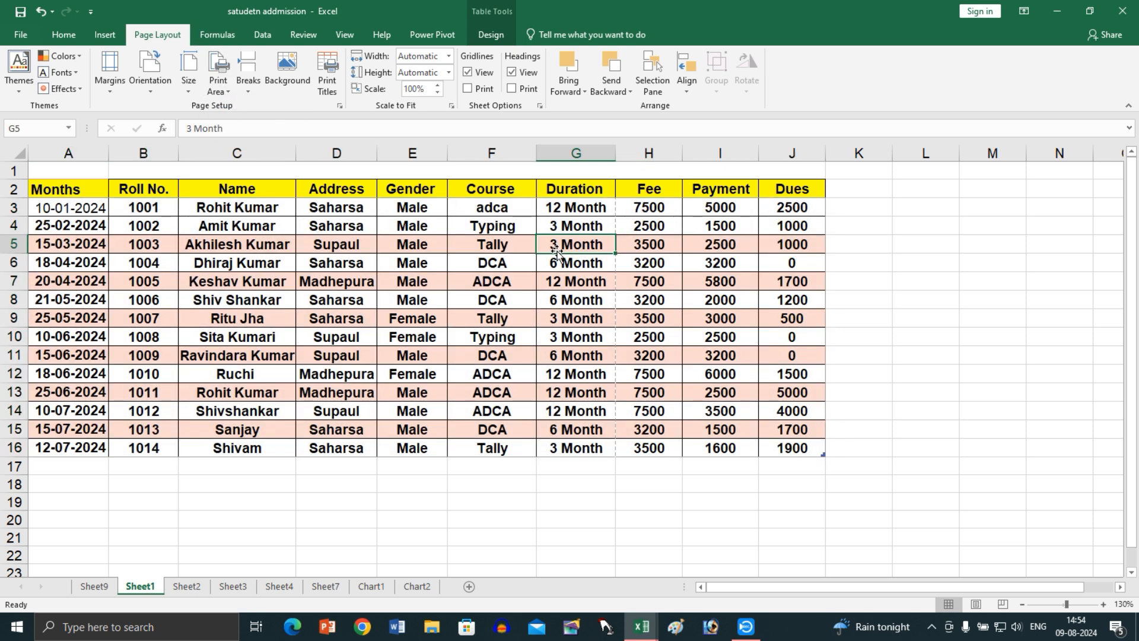
- Check the sheet's remaining page-break lines, review both pages in the print preview, and return to the worksheet
{"action": "scroll", "coordinate": [560, 245], "scroll_direction": "down", "scroll_amount": 5}
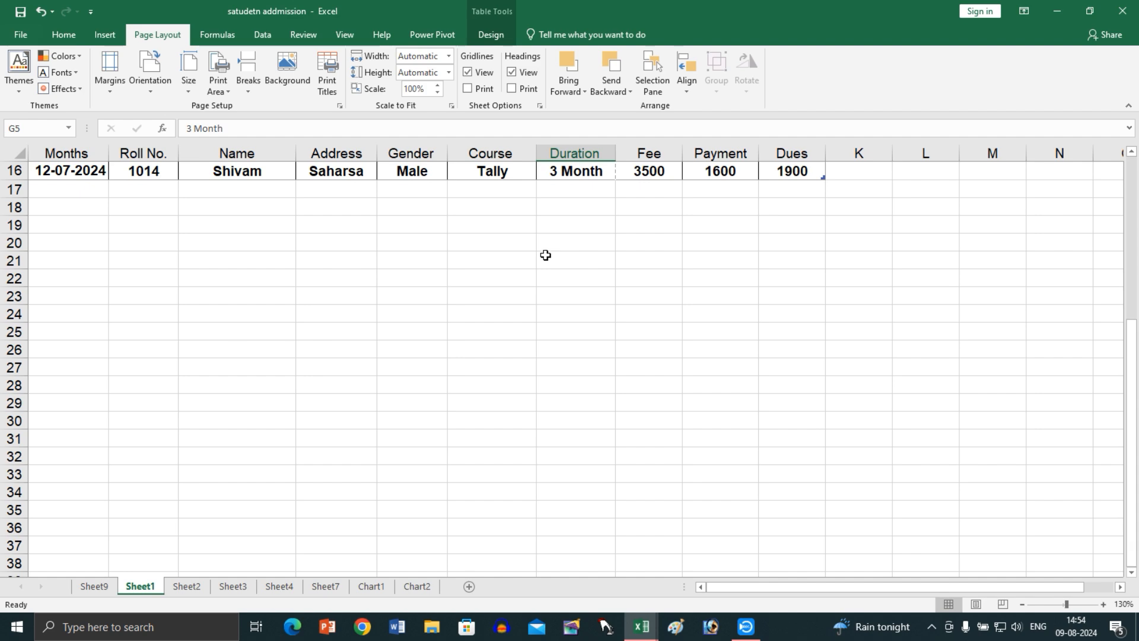
{"action": "scroll", "coordinate": [544, 254], "scroll_direction": "up", "scroll_amount": 5}
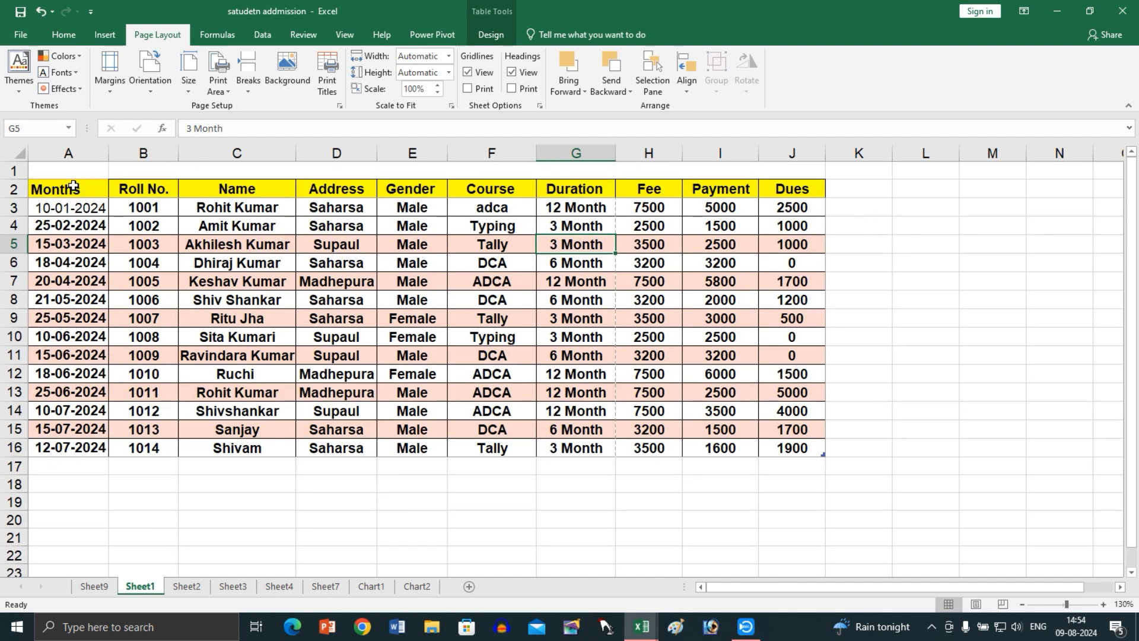
{"action": "scroll", "coordinate": [151, 230], "scroll_direction": "down", "scroll_amount": 1}
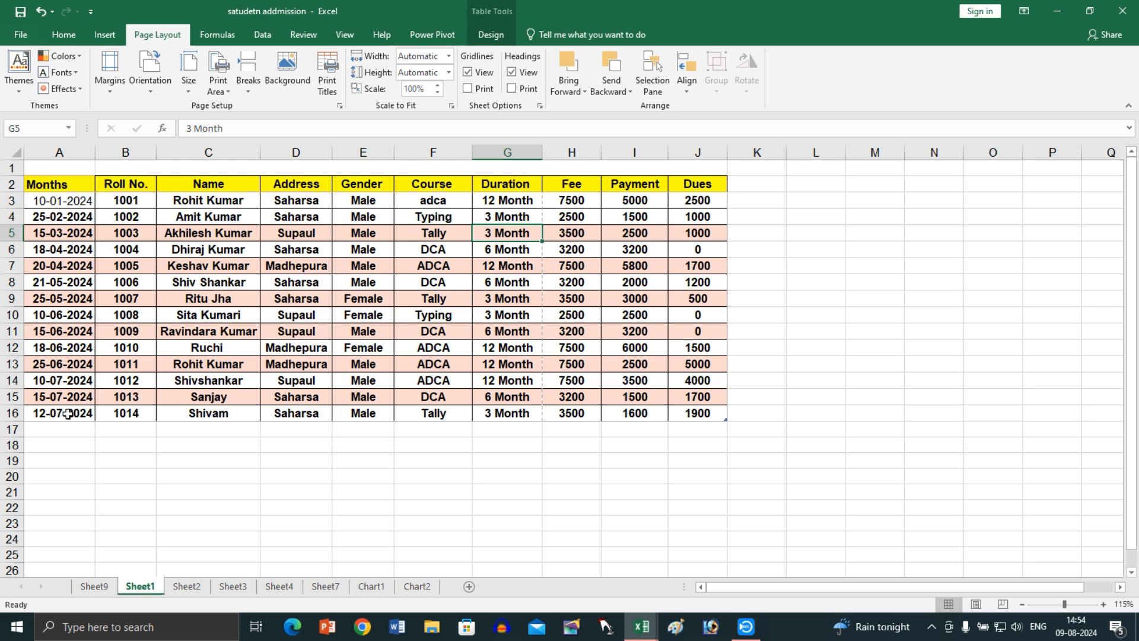
{"action": "key", "text": "ctrl+p"}
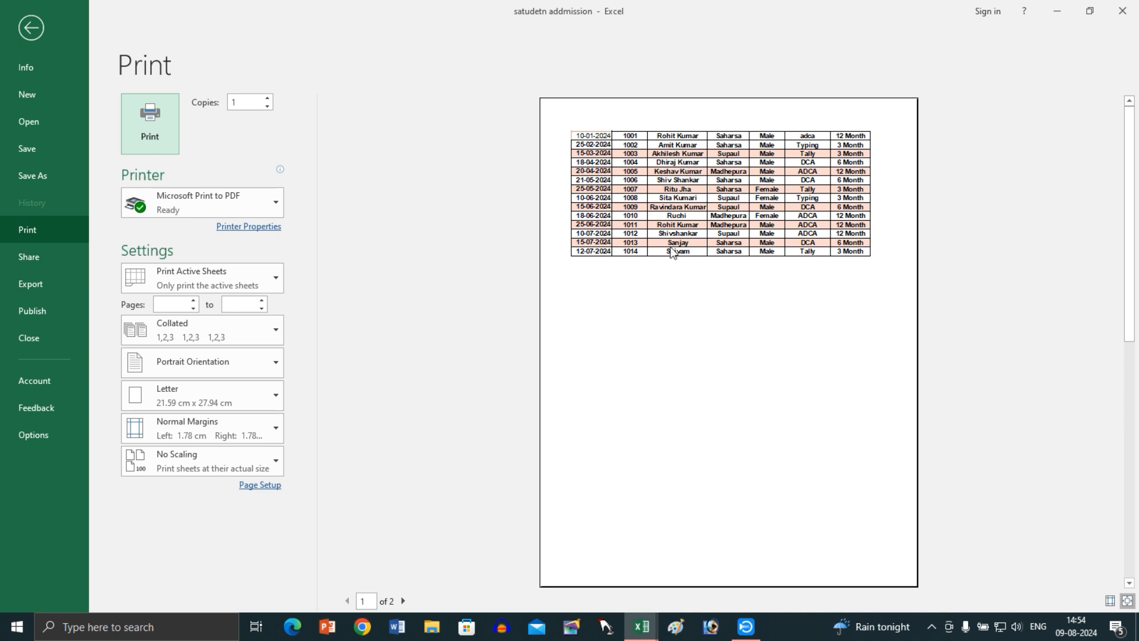
{"action": "left_click", "coordinate": [403, 601]}
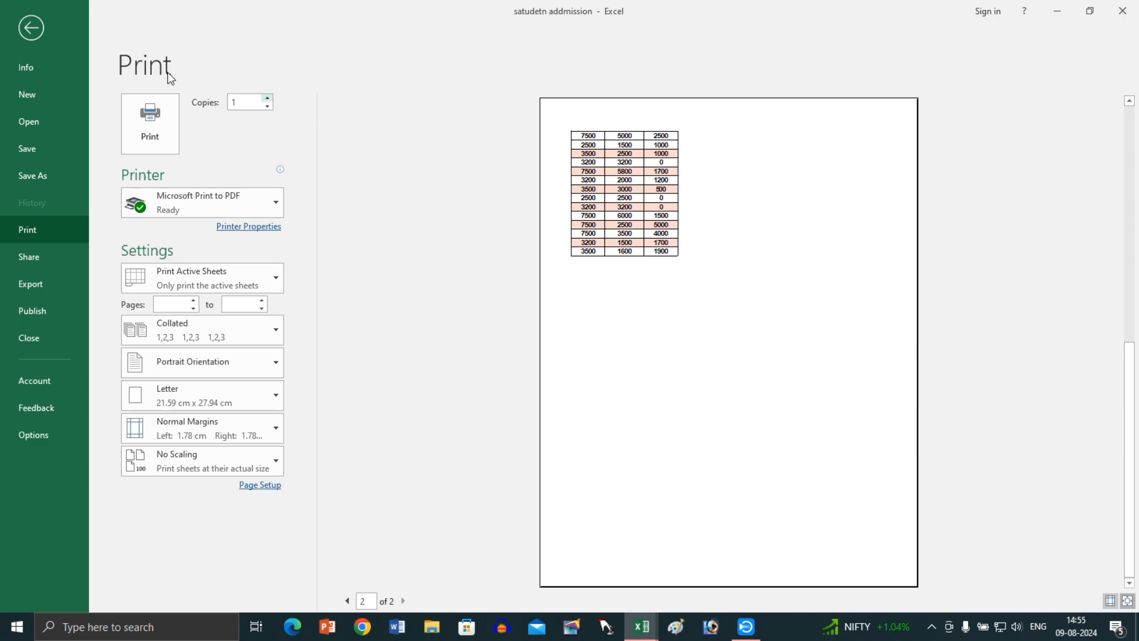
{"action": "left_click", "coordinate": [30, 28]}
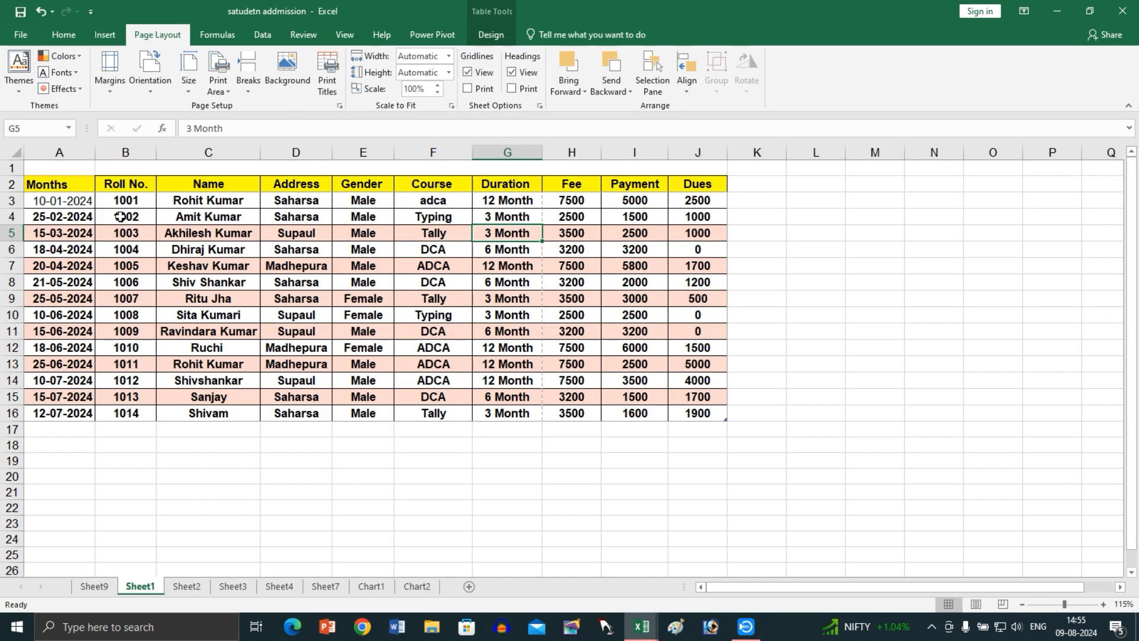
- Clear the existing print area and set the whole student table including its header row, A2:J16, as the print area
{"action": "left_click", "coordinate": [59, 184]}
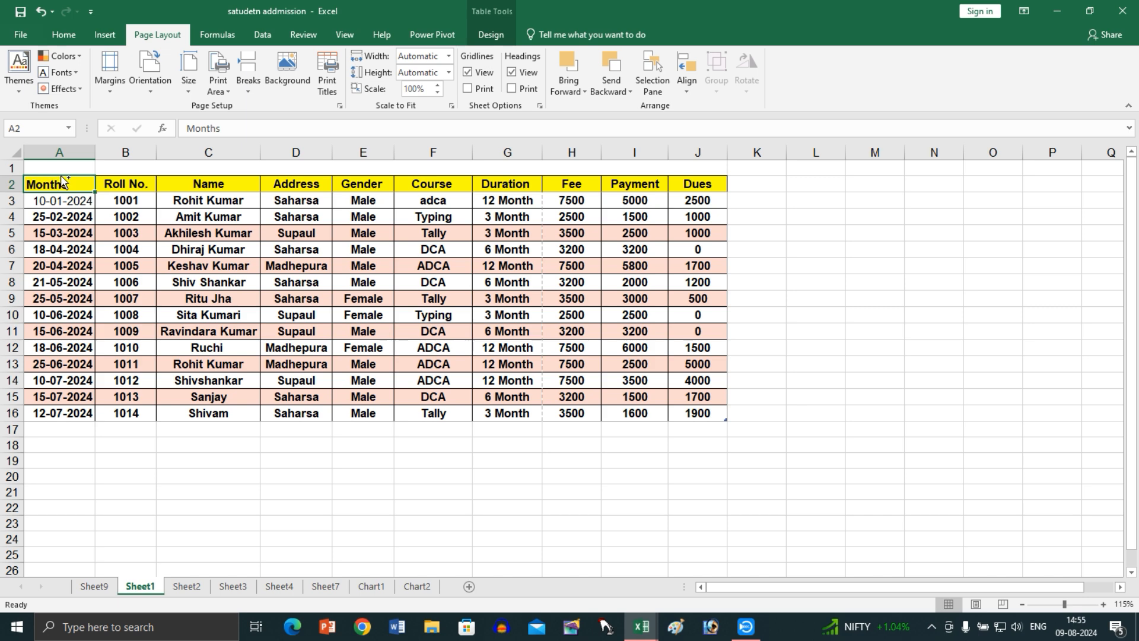
{"action": "key", "text": "ctrl+a"}
{"action": "left_click_drag", "start_coordinate": [59, 184], "coordinate": [702, 415]}
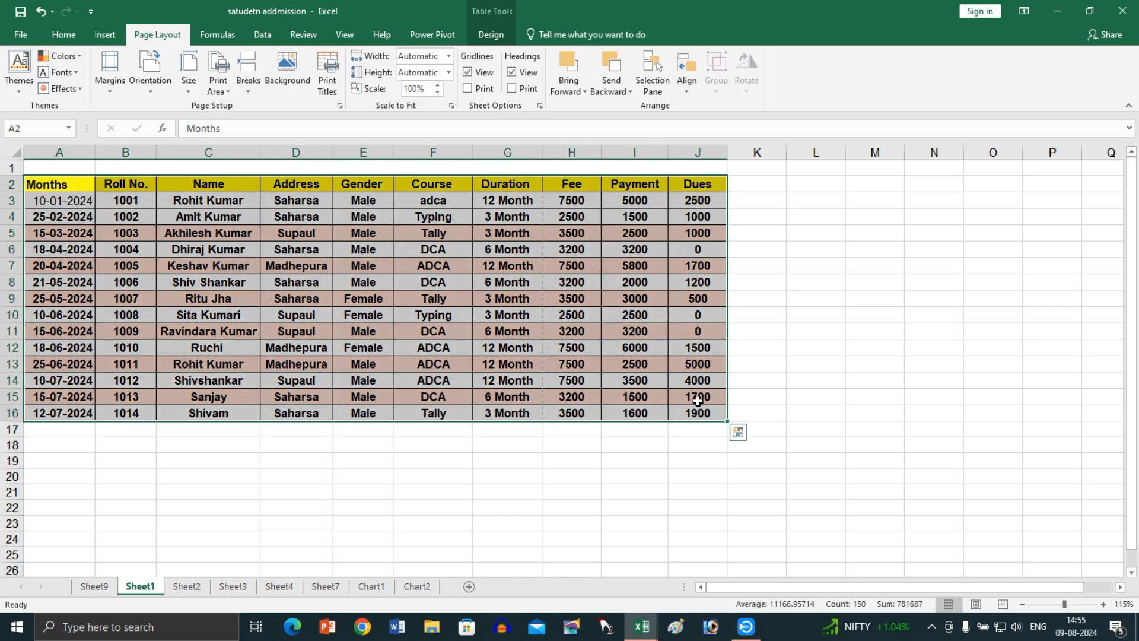
{"action": "left_click", "coordinate": [246, 83]}
{"action": "left_click", "coordinate": [219, 89]}
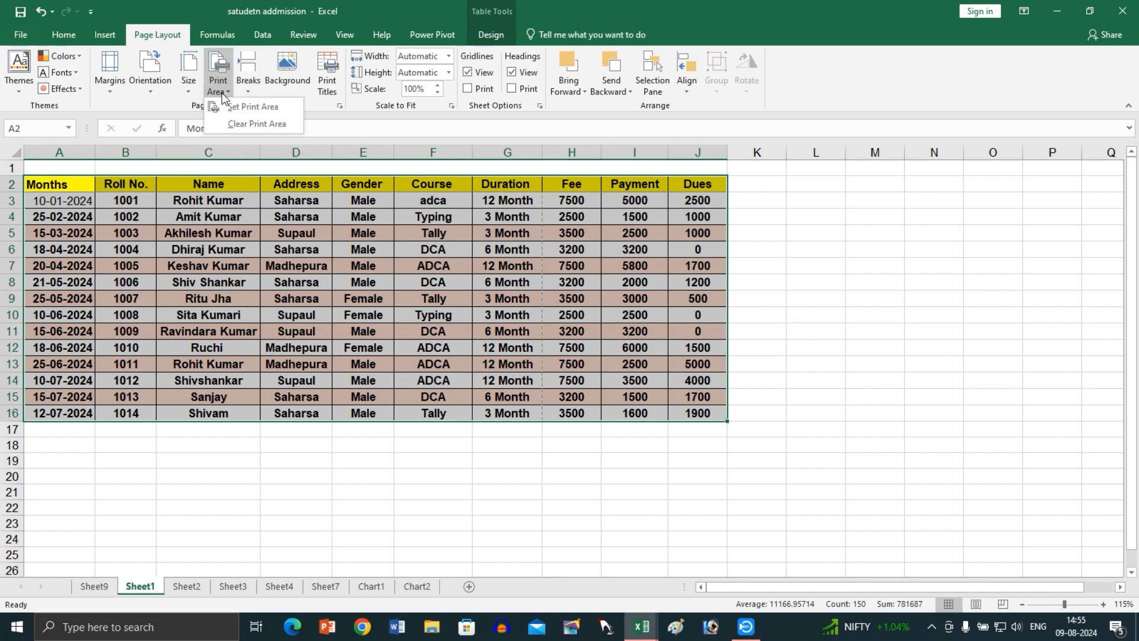
{"action": "left_click", "coordinate": [241, 125]}
{"action": "left_click", "coordinate": [219, 83]}
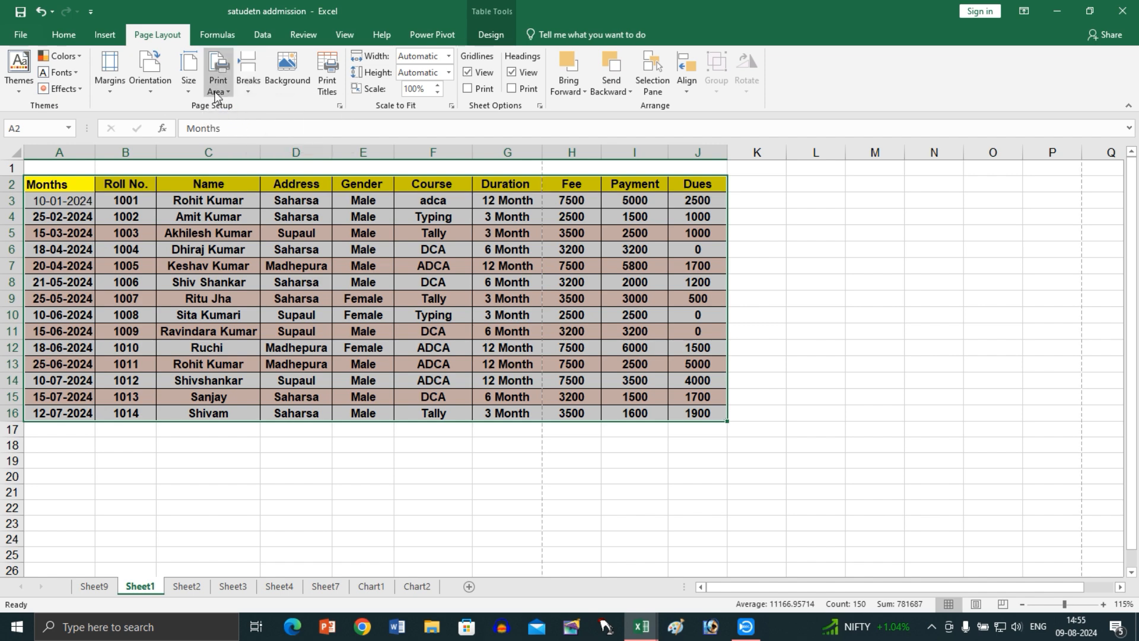
{"action": "left_click", "coordinate": [249, 107]}
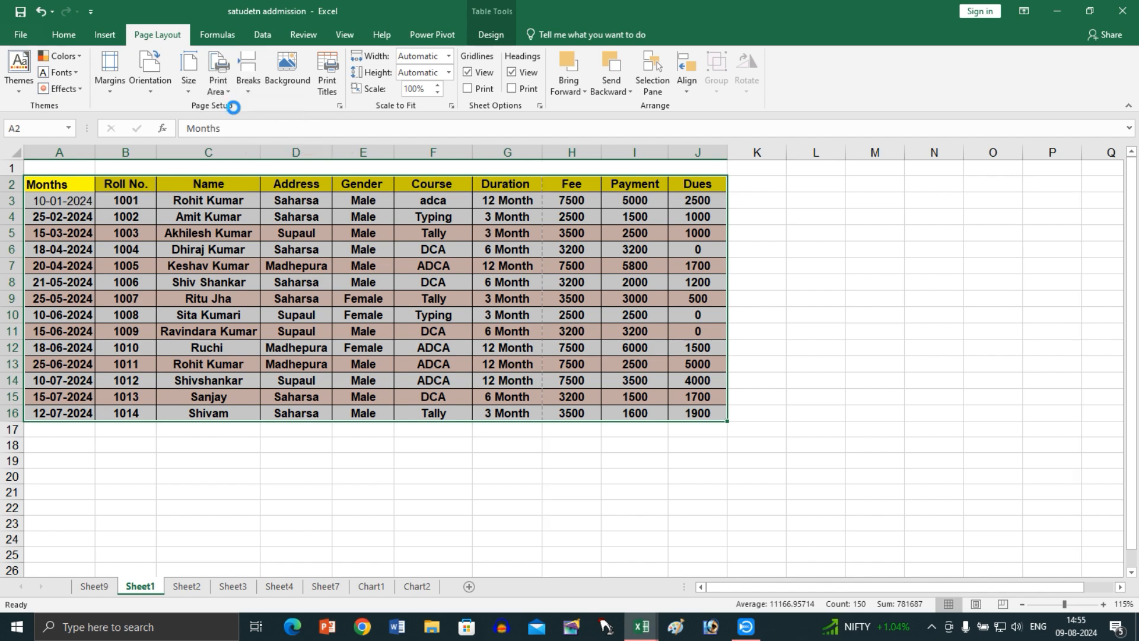
- Review both pages of the student table in the print preview and return to the worksheet
{"action": "key", "text": "ctrl+p"}
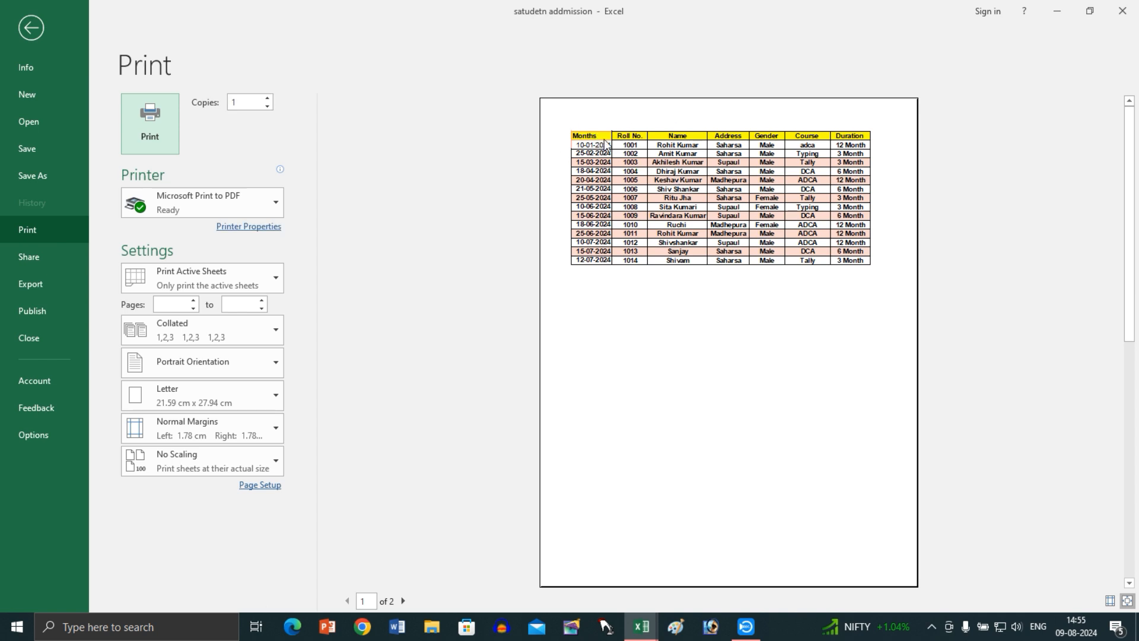
{"action": "left_click", "coordinate": [404, 601]}
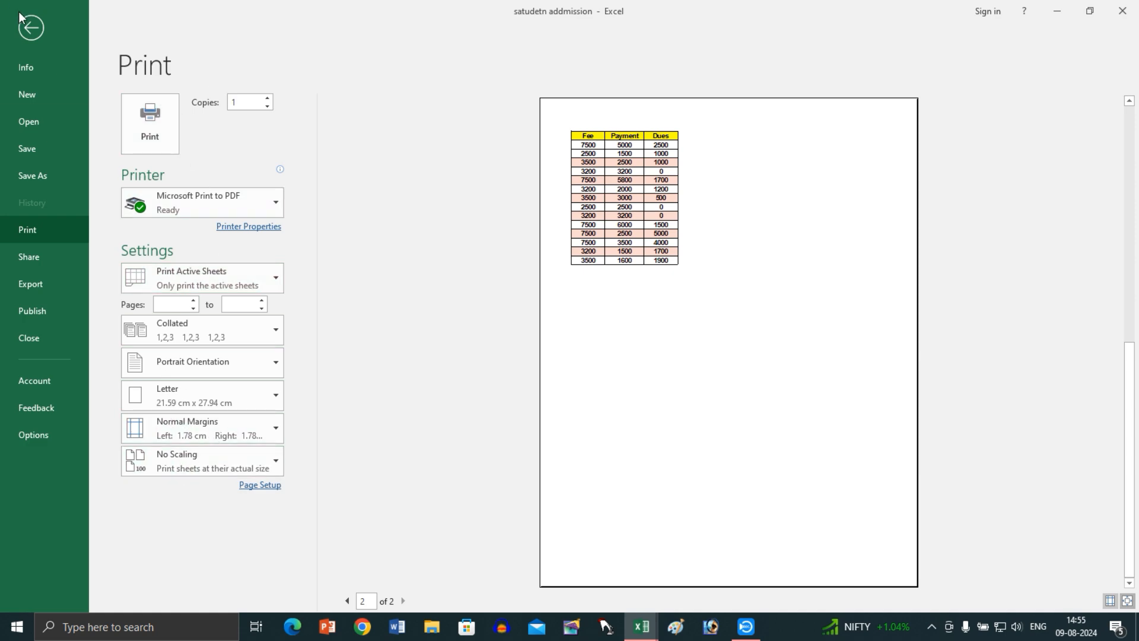
{"action": "left_click", "coordinate": [29, 28]}
- Switch the sheet's margins to Wide and back to Normal
{"action": "left_click", "coordinate": [101, 70]}
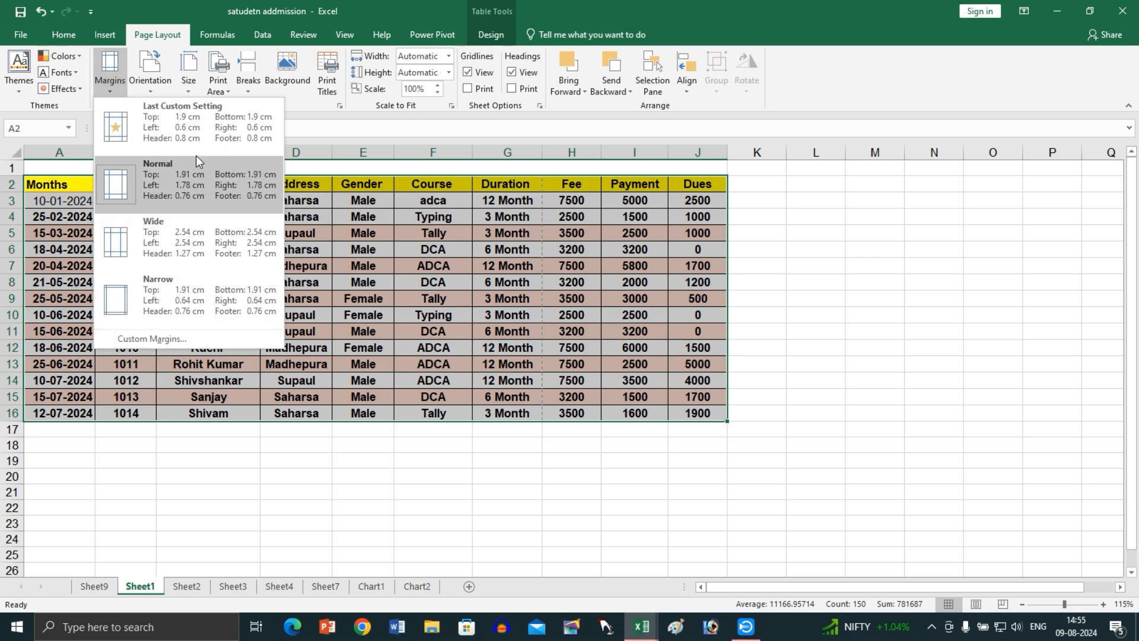
{"action": "left_click", "coordinate": [168, 217]}
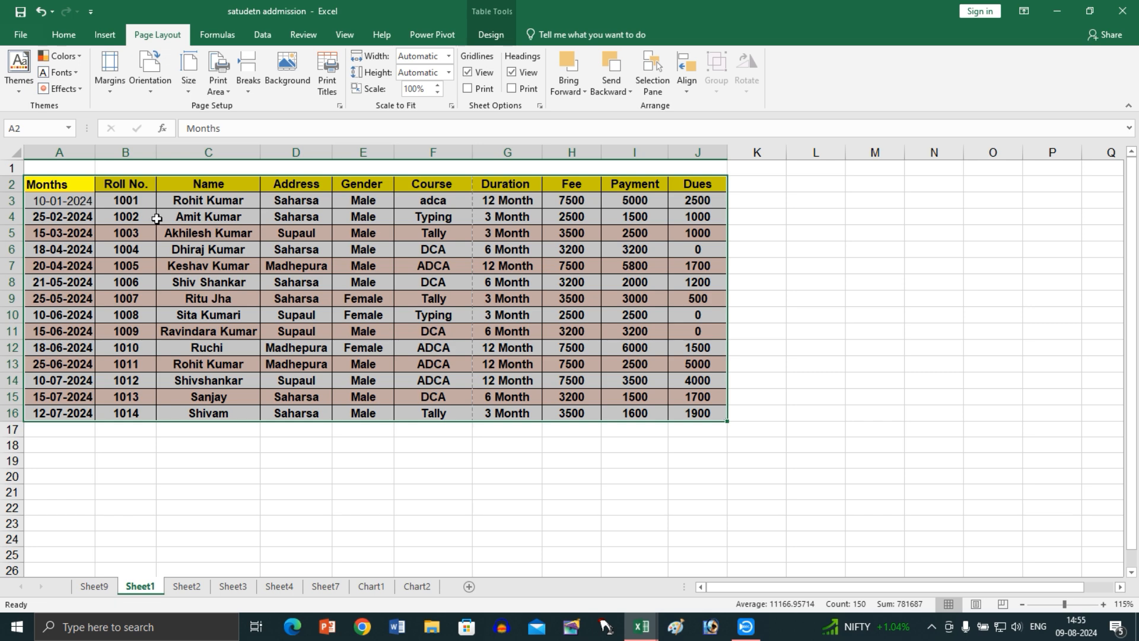
{"action": "left_click", "coordinate": [110, 73]}
{"action": "left_click", "coordinate": [144, 182]}
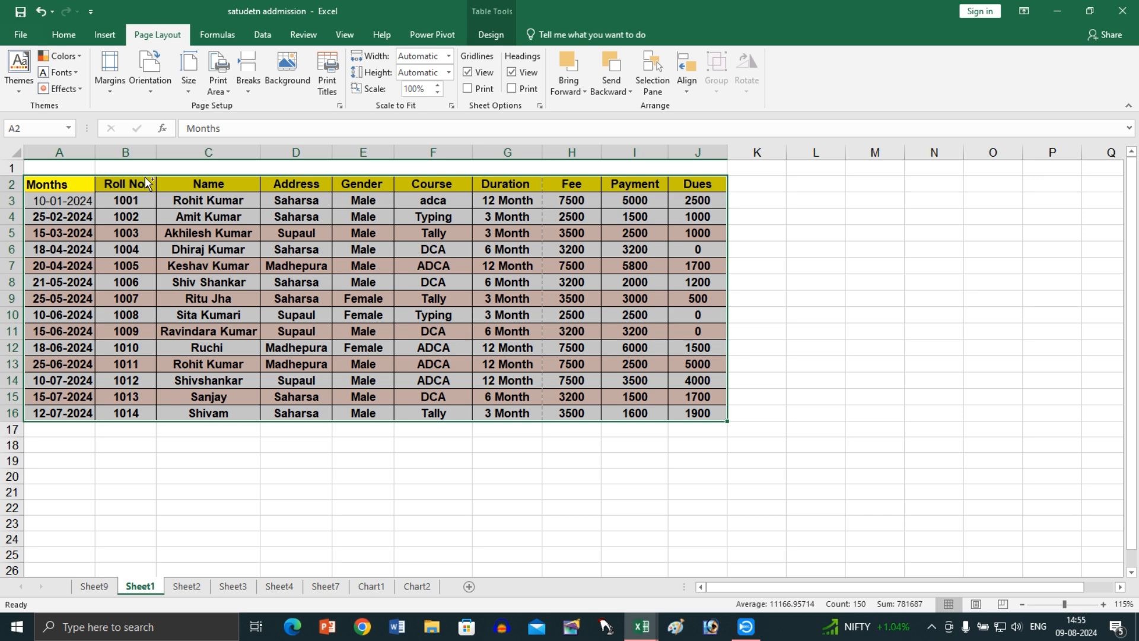
- Open the print preview, apply Wide margins, and check both pages of the student table
{"action": "key", "text": "ctrl+p"}
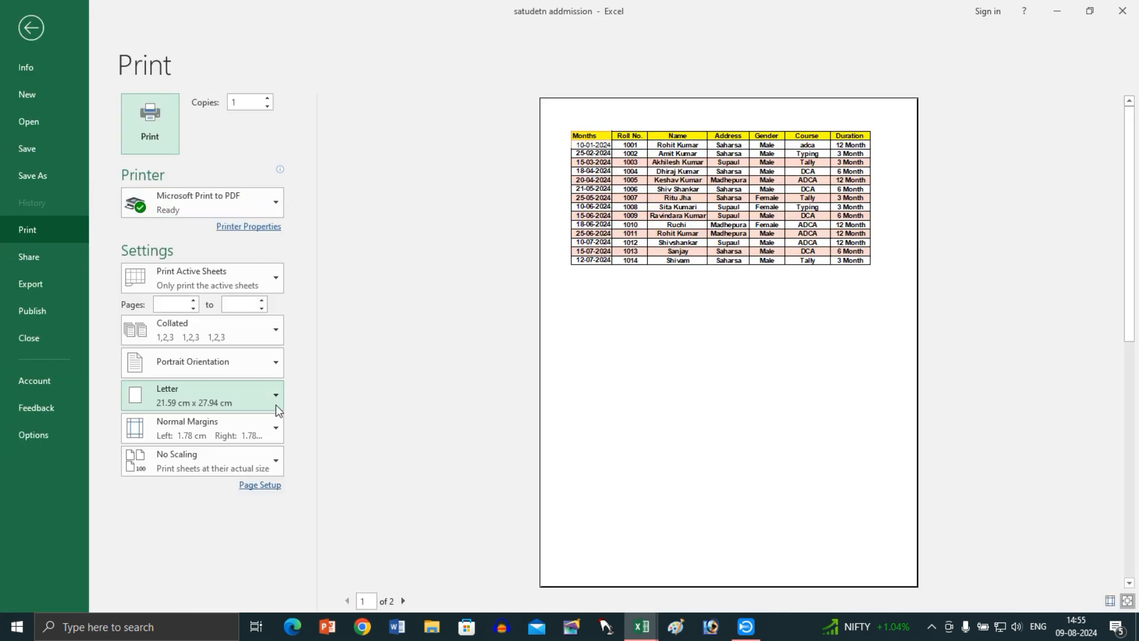
{"action": "left_click", "coordinate": [251, 419]}
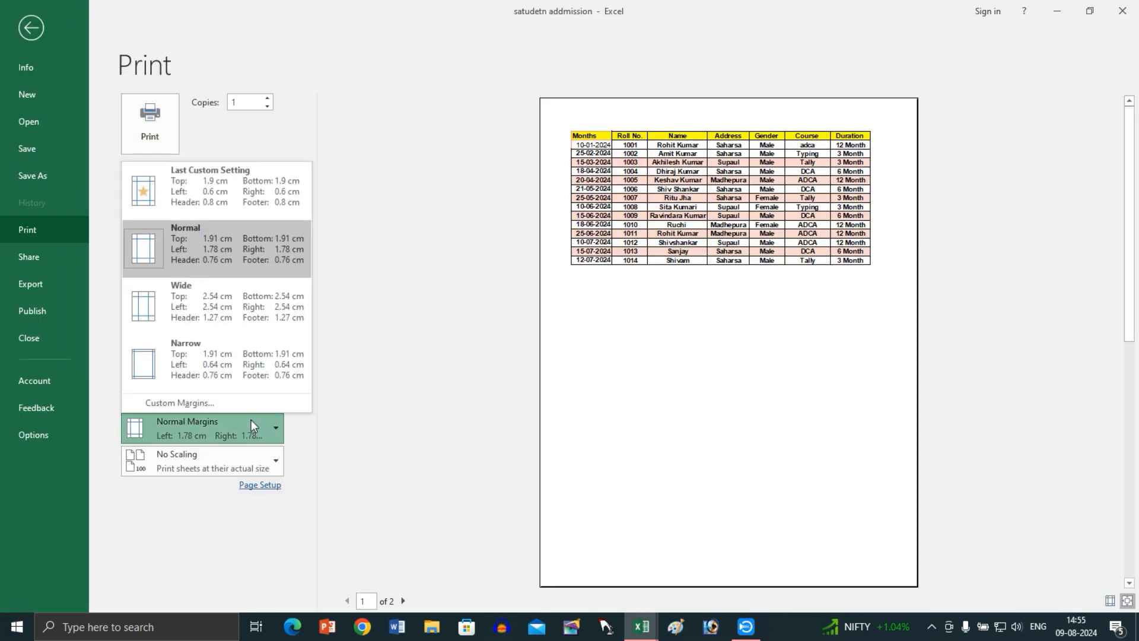
{"action": "left_click", "coordinate": [208, 295]}
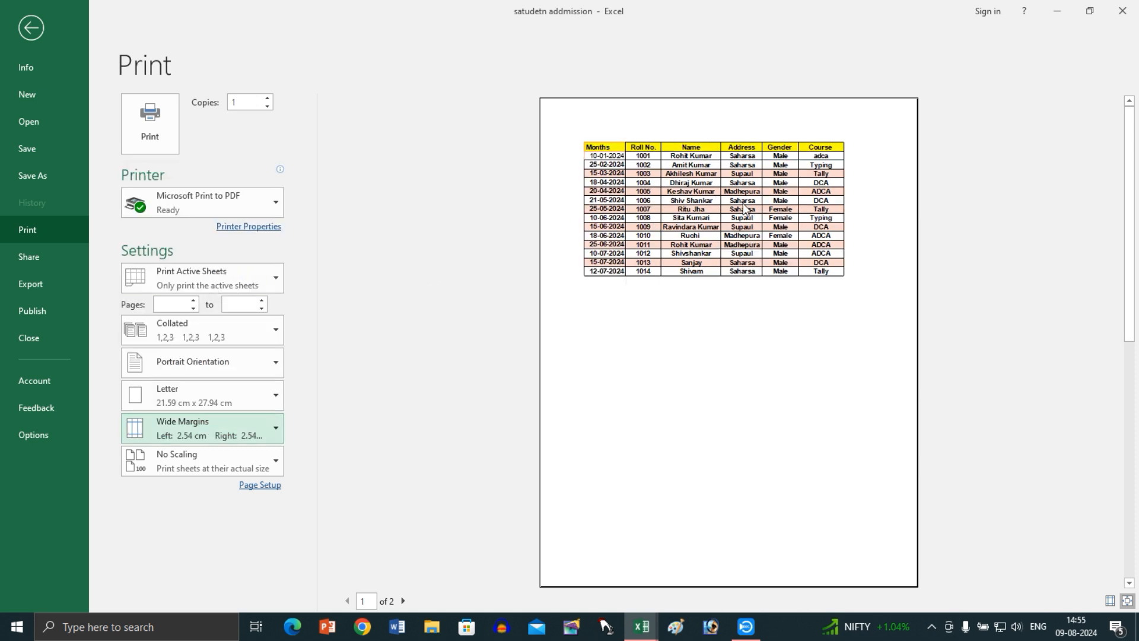
{"action": "left_click", "coordinate": [404, 600]}
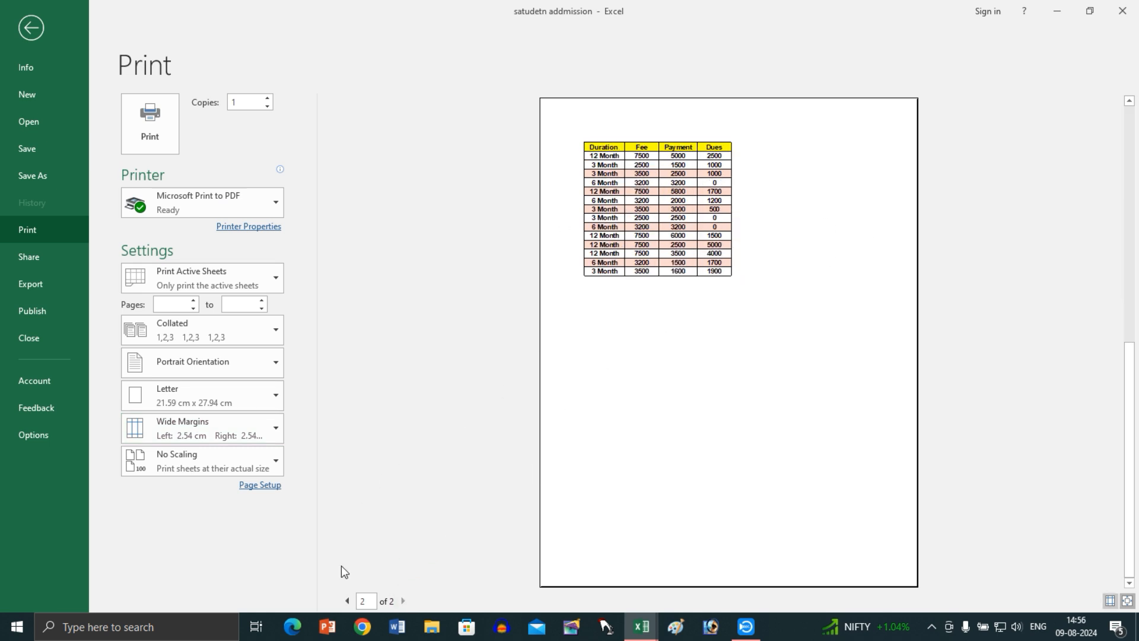
{"action": "left_click", "coordinate": [344, 599]}
- Set the print margins back to Normal and check both preview pages
{"action": "left_click", "coordinate": [209, 422]}
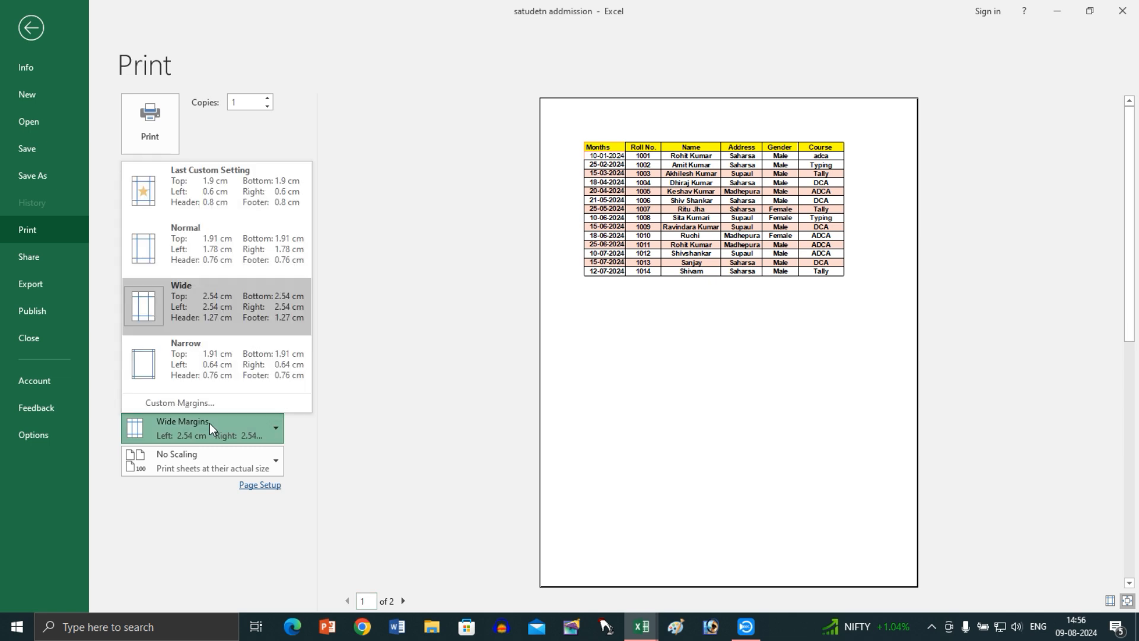
{"action": "left_click", "coordinate": [202, 241]}
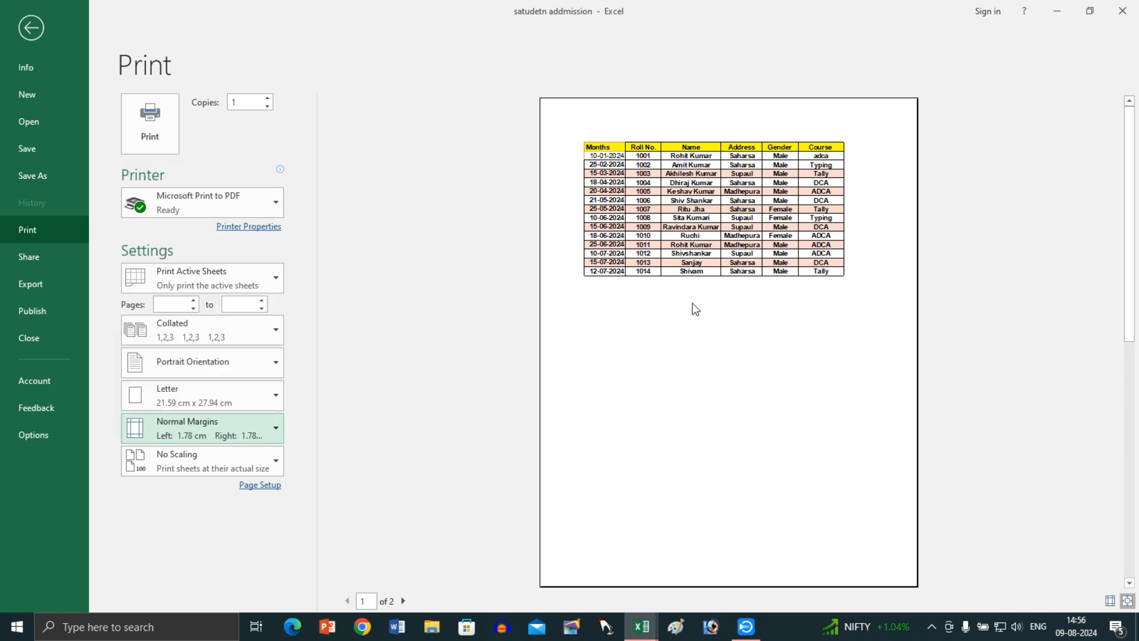
{"action": "left_click", "coordinate": [404, 600]}
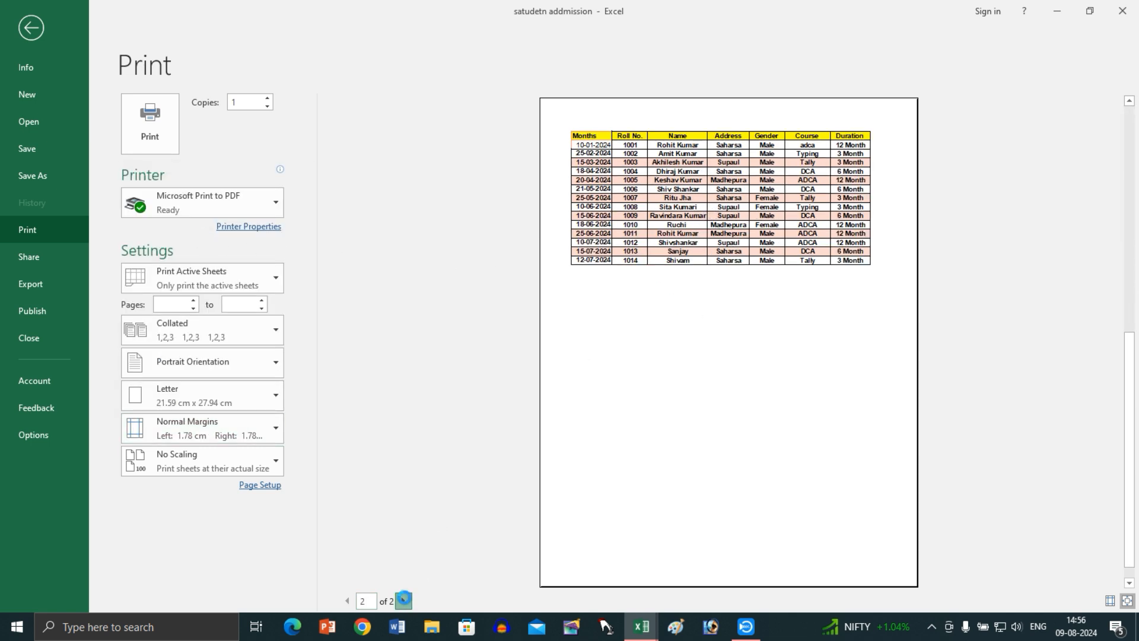
{"action": "left_click", "coordinate": [347, 601]}
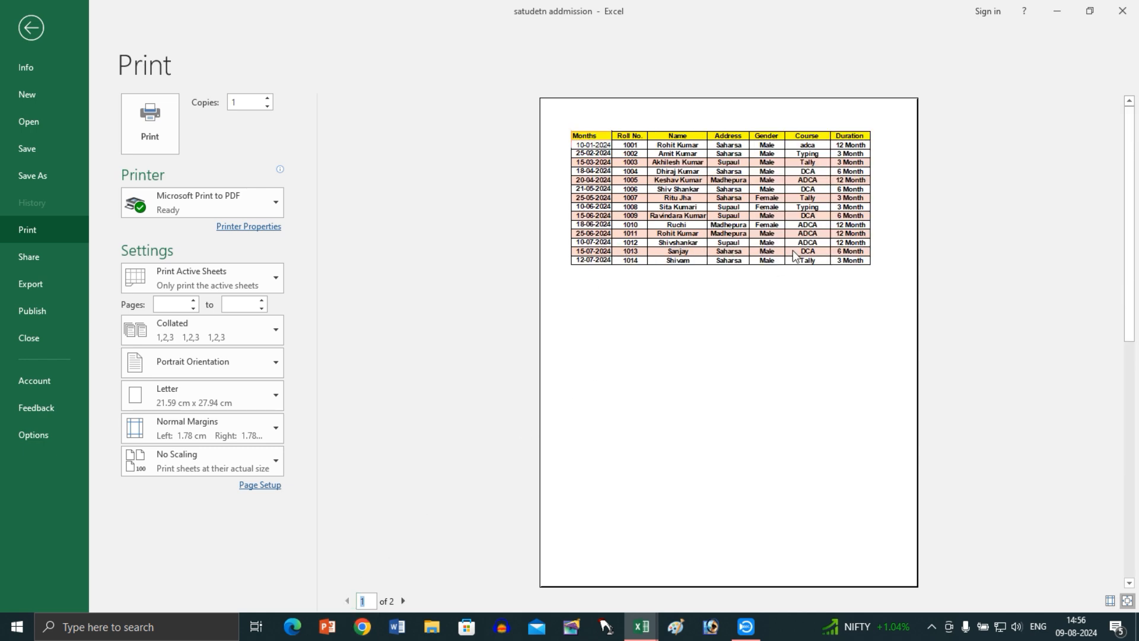
- Apply Narrow margins to the printout and check both preview pages
{"action": "left_click", "coordinate": [217, 426]}
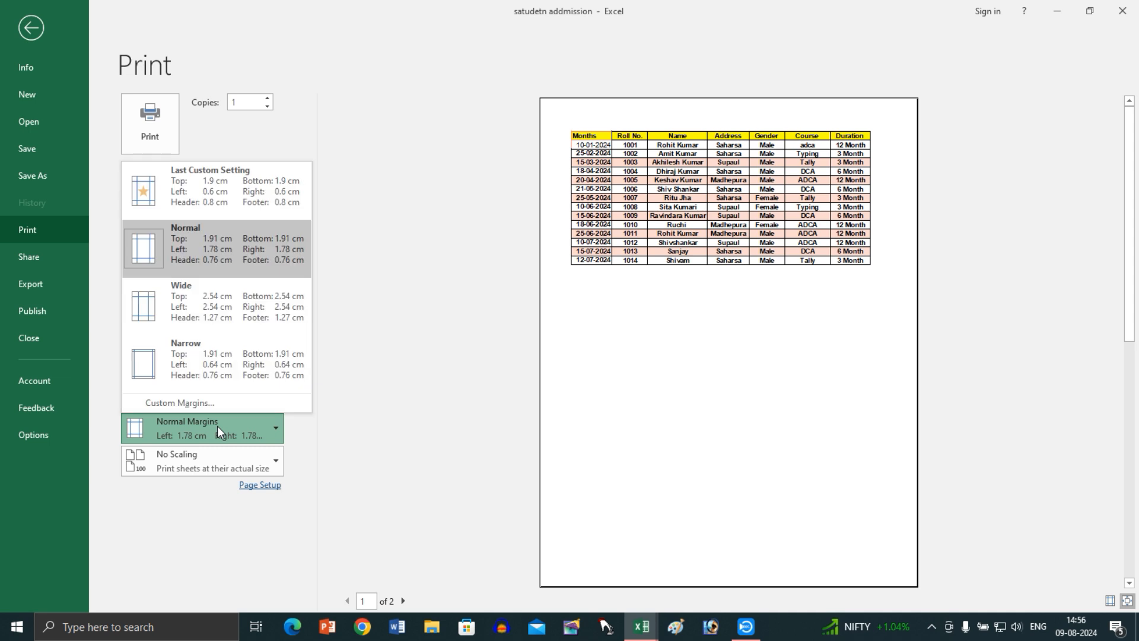
{"action": "left_click", "coordinate": [167, 354]}
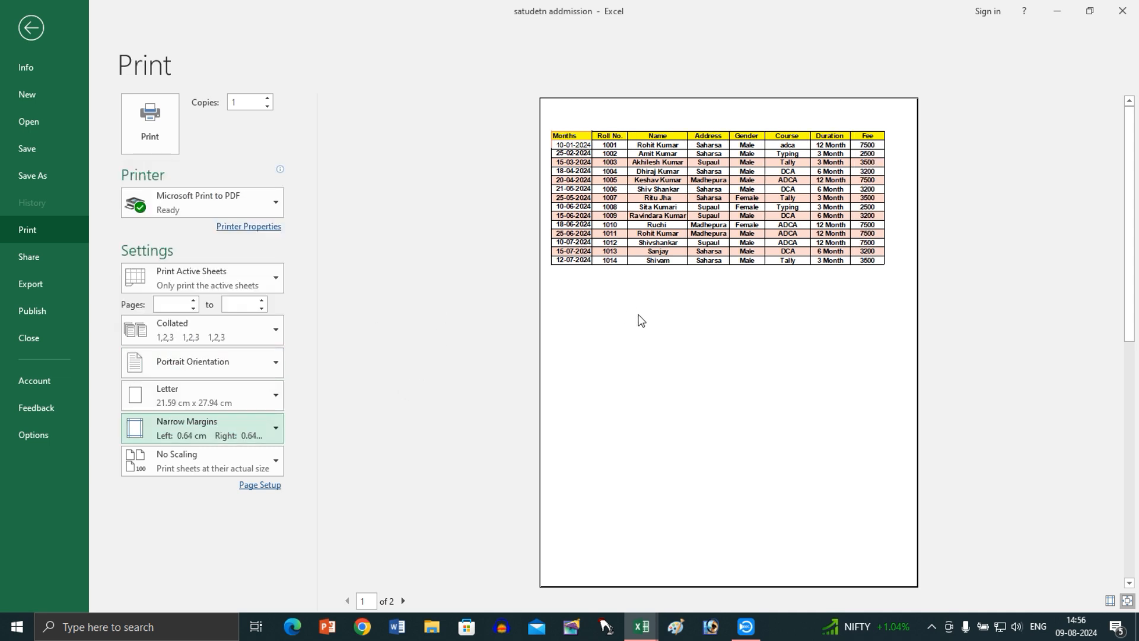
{"action": "left_click", "coordinate": [403, 601]}
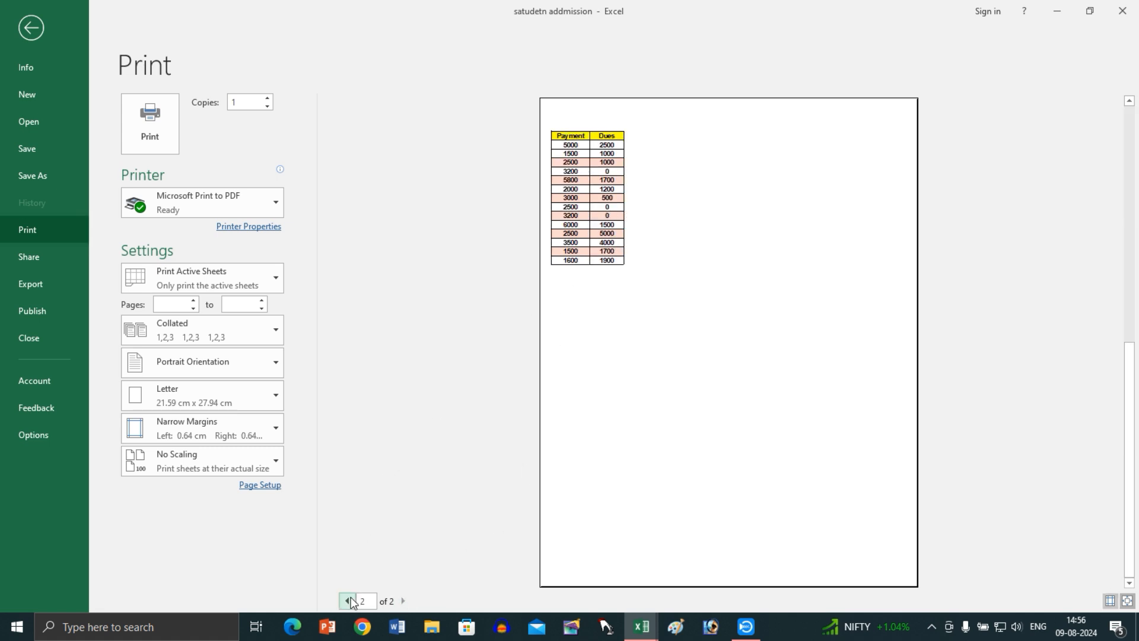
{"action": "left_click", "coordinate": [348, 600]}
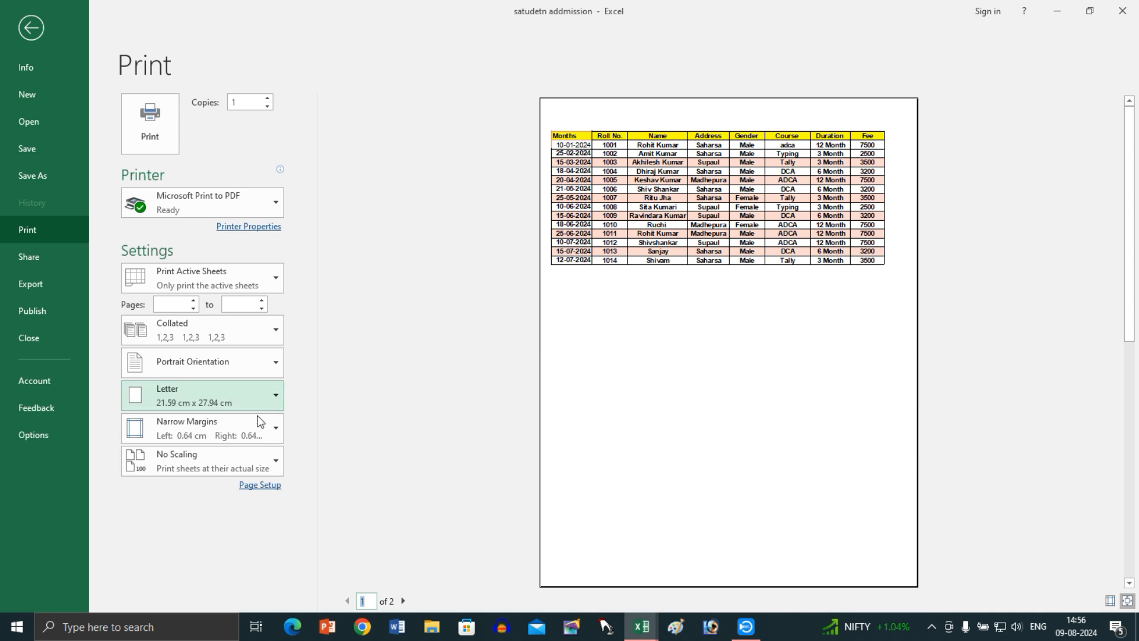
- Center the student table horizontally and vertically on the page through the custom margin settings
{"action": "left_click", "coordinate": [241, 427]}
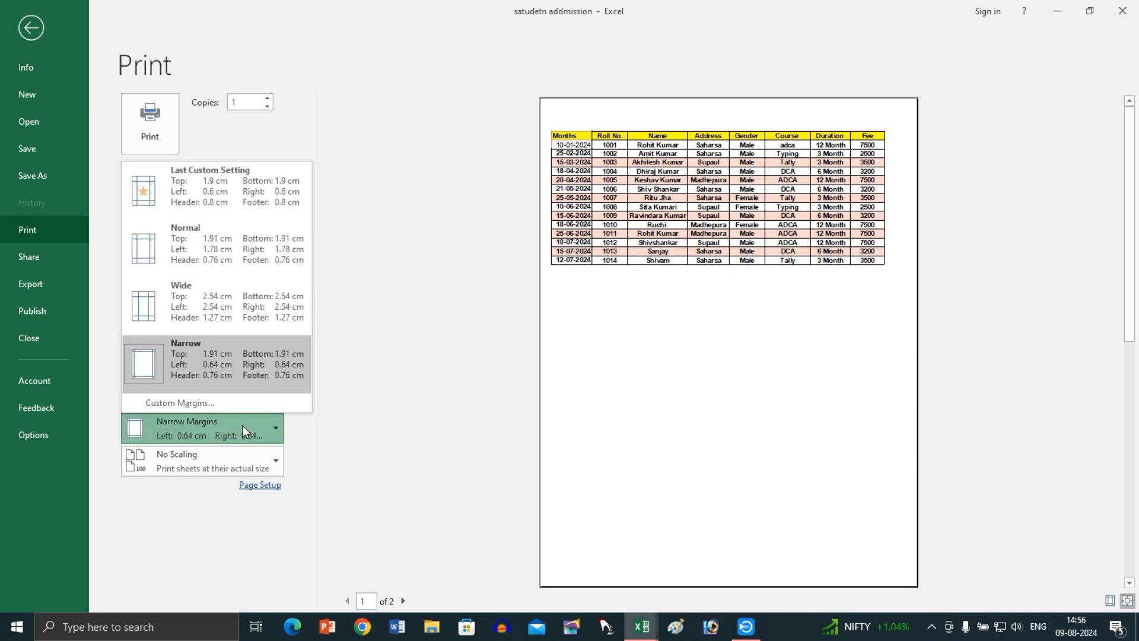
{"action": "left_click", "coordinate": [197, 404]}
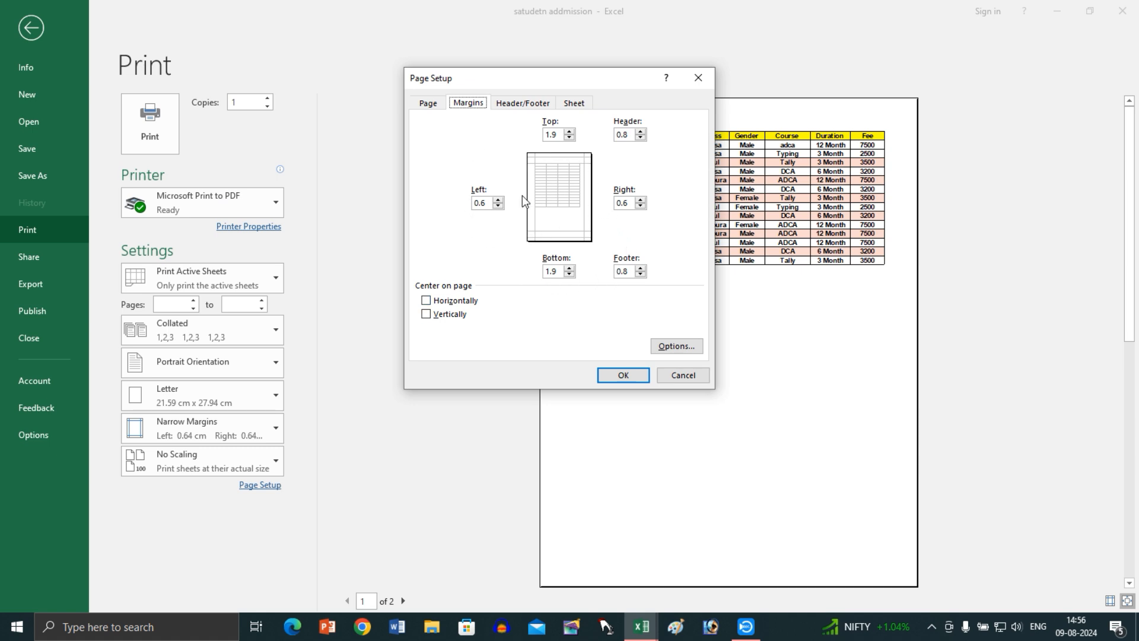
{"action": "left_click", "coordinate": [463, 301]}
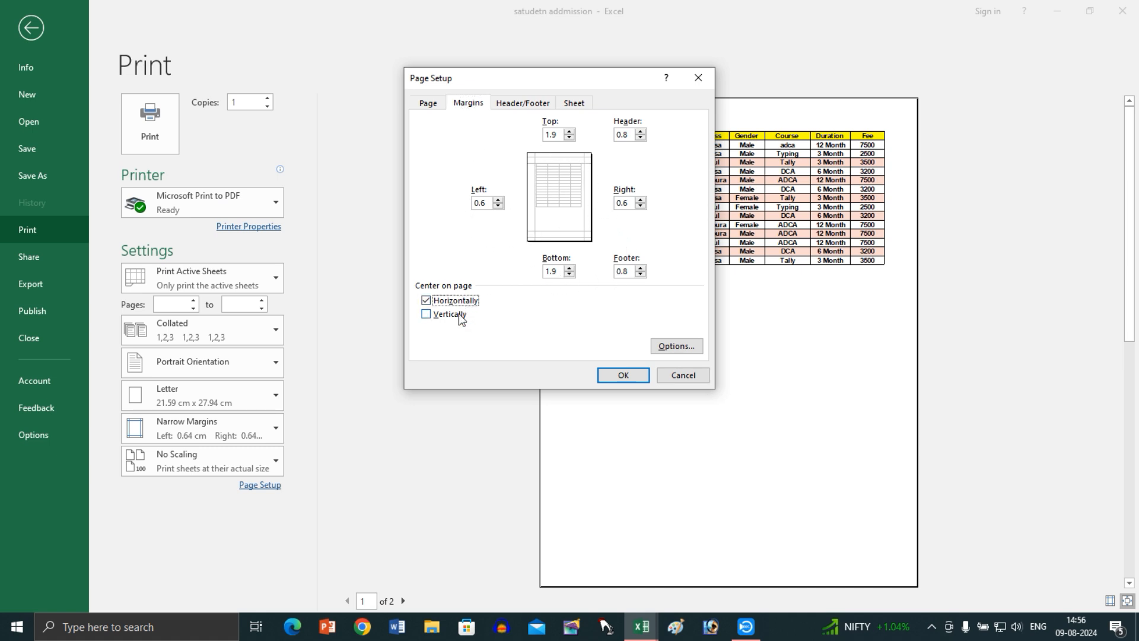
{"action": "left_click", "coordinate": [459, 314]}
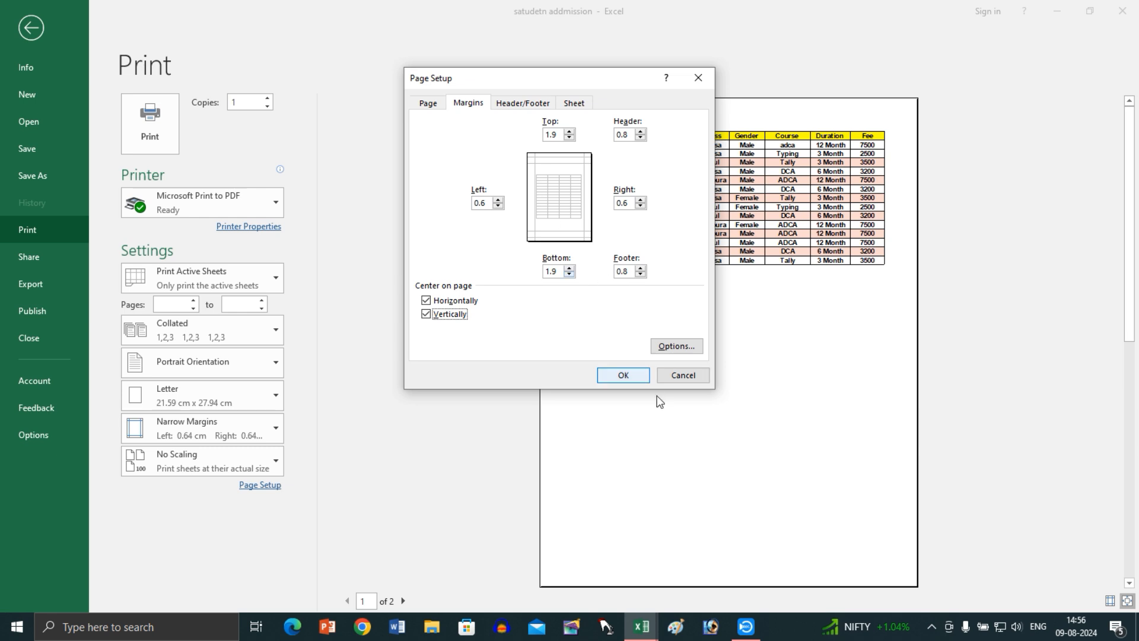
{"action": "left_click", "coordinate": [623, 377]}
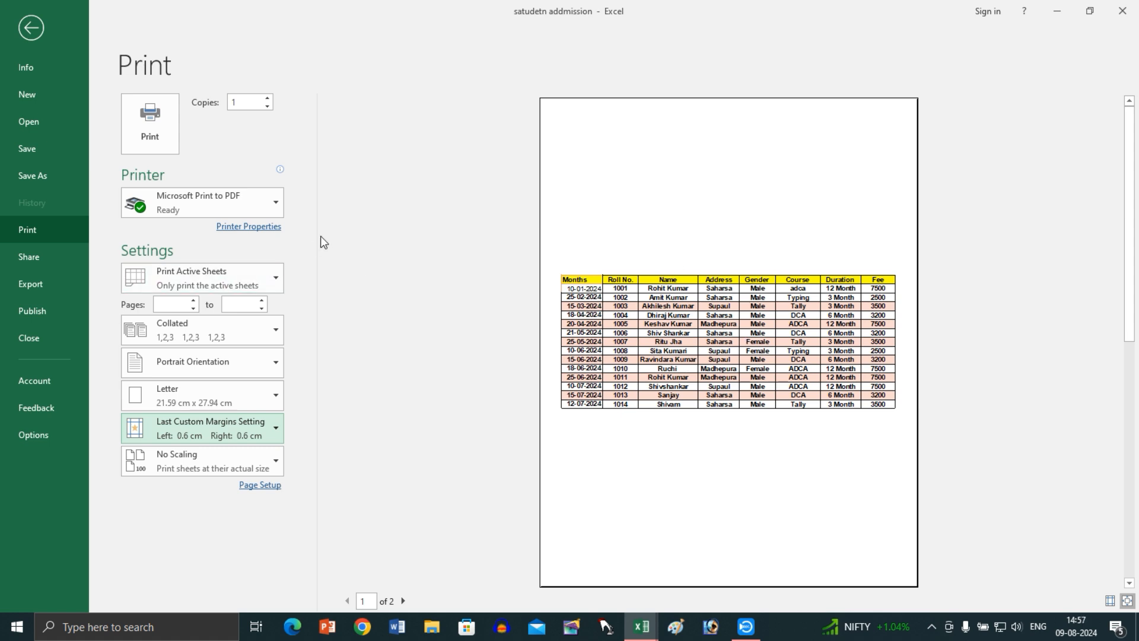
- Turn off both horizontal and vertical centering on the page in the custom margin settings
{"action": "left_click", "coordinate": [167, 428]}
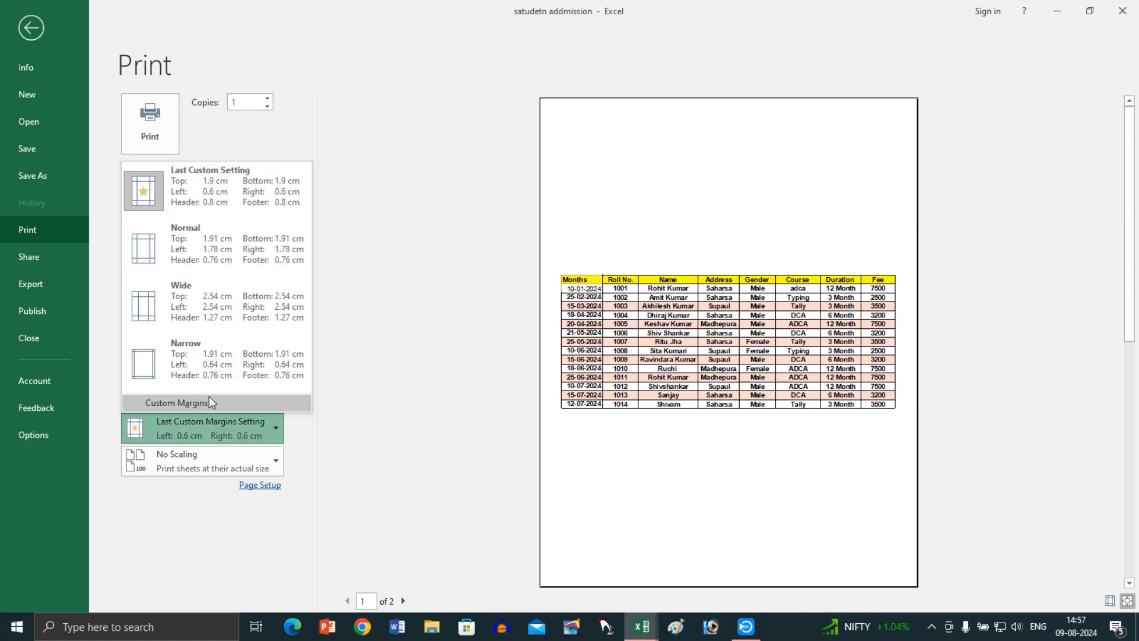
{"action": "left_click", "coordinate": [209, 397]}
{"action": "left_click", "coordinate": [454, 301]}
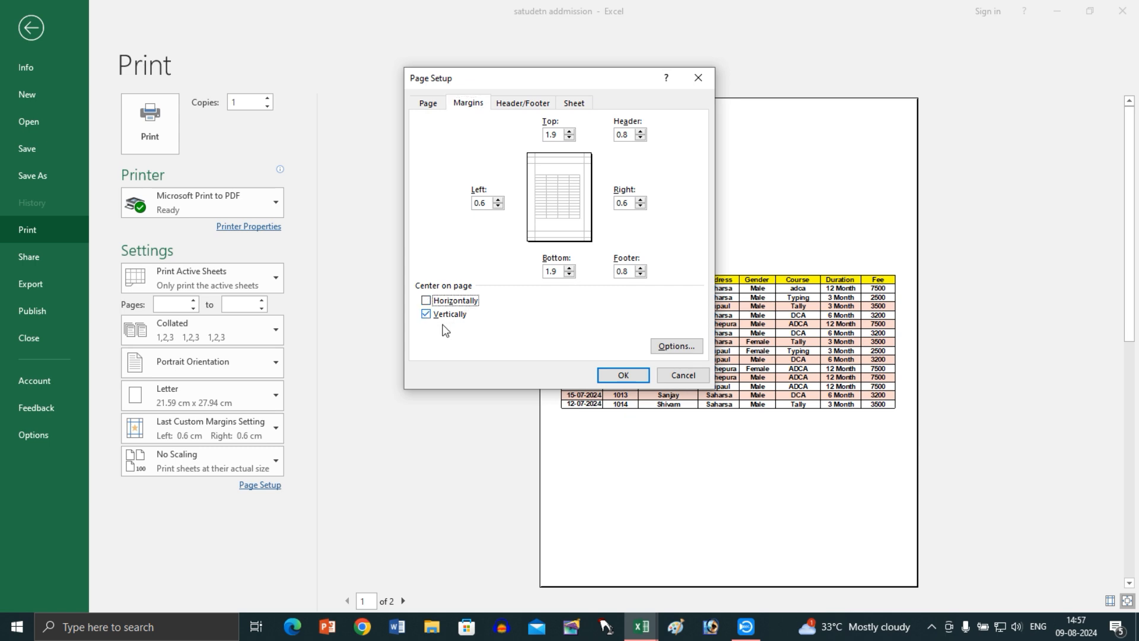
{"action": "left_click", "coordinate": [449, 314]}
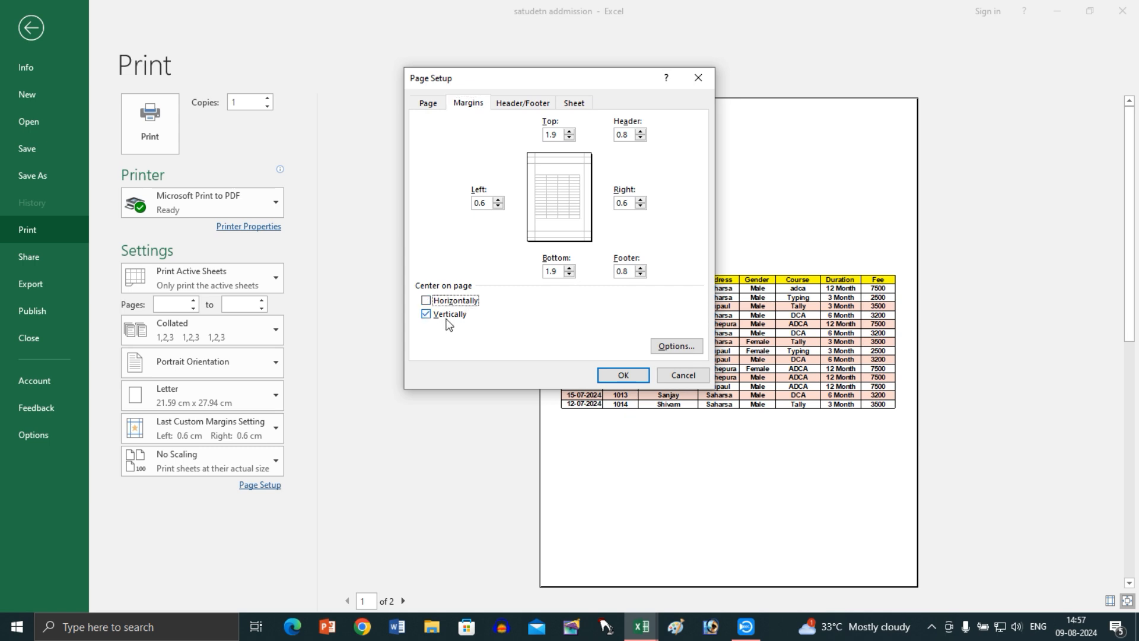
{"action": "left_click", "coordinate": [622, 375]}
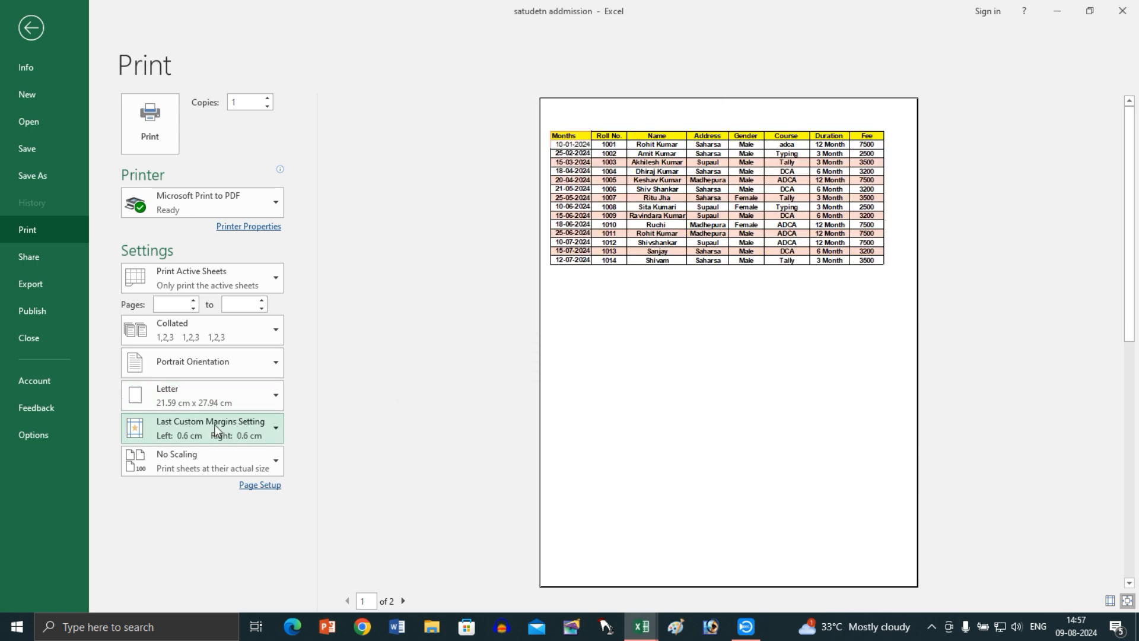
- Look through the Page, Margins, Header/Footer and Sheet settings in the Page Setup dialog
{"action": "left_click", "coordinate": [215, 424]}
{"action": "left_click", "coordinate": [201, 401]}
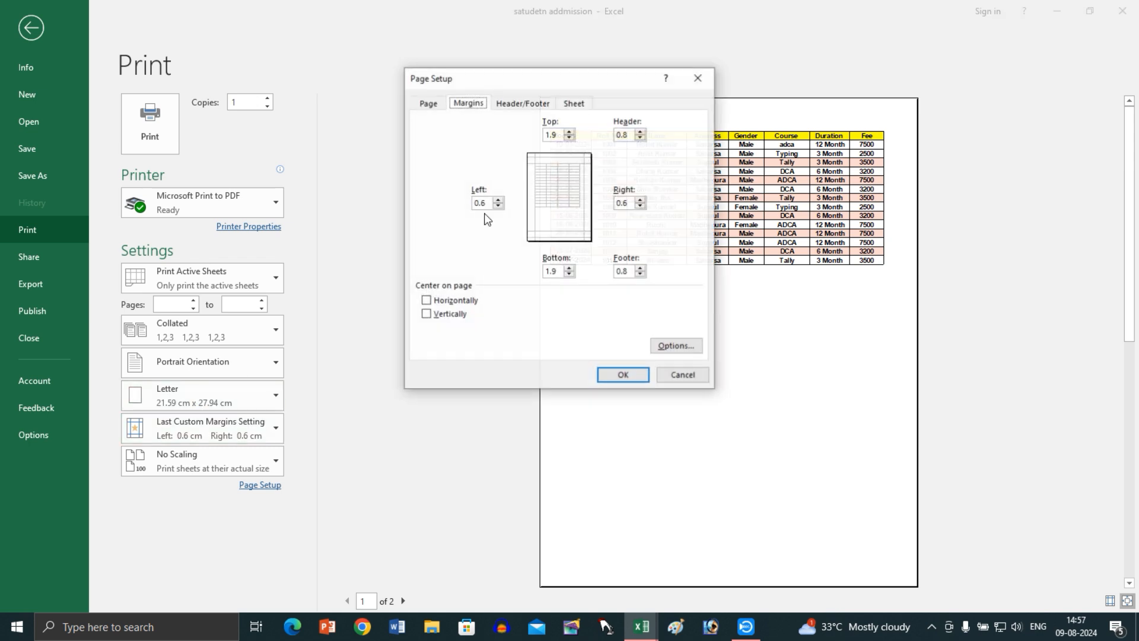
{"action": "left_click", "coordinate": [437, 104]}
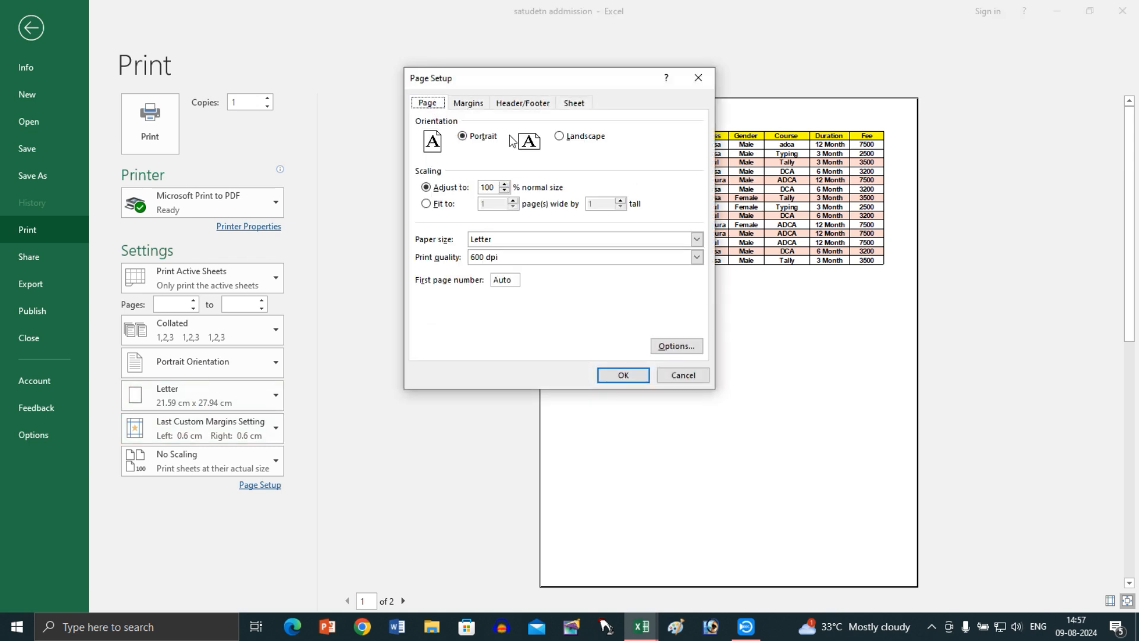
{"action": "left_click", "coordinate": [472, 105]}
{"action": "left_click", "coordinate": [516, 105]}
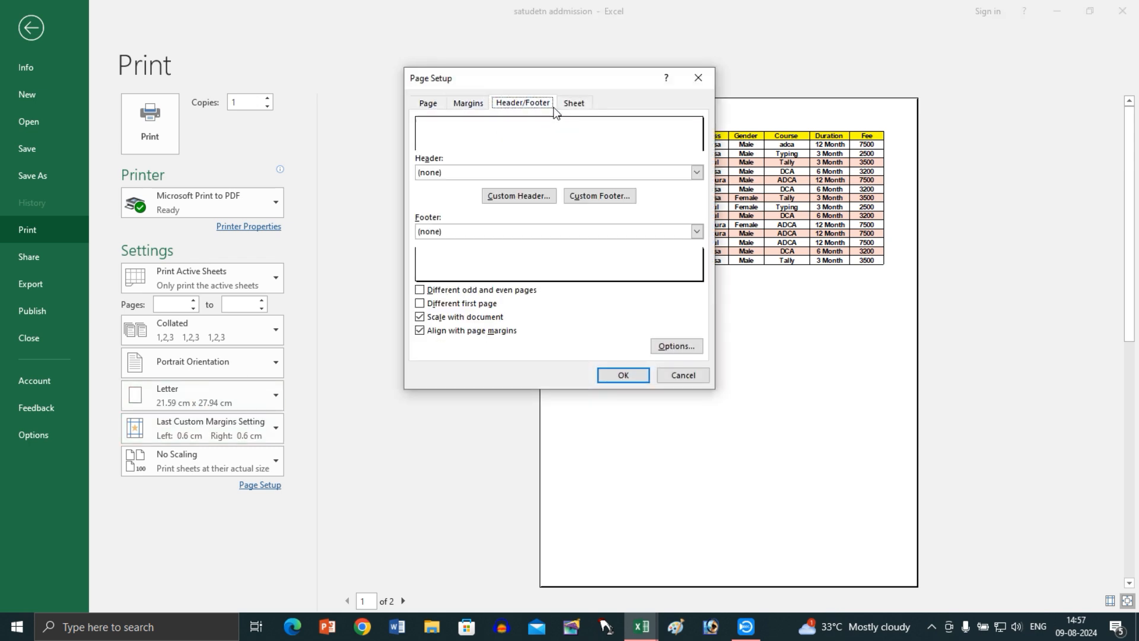
{"action": "left_click", "coordinate": [570, 105]}
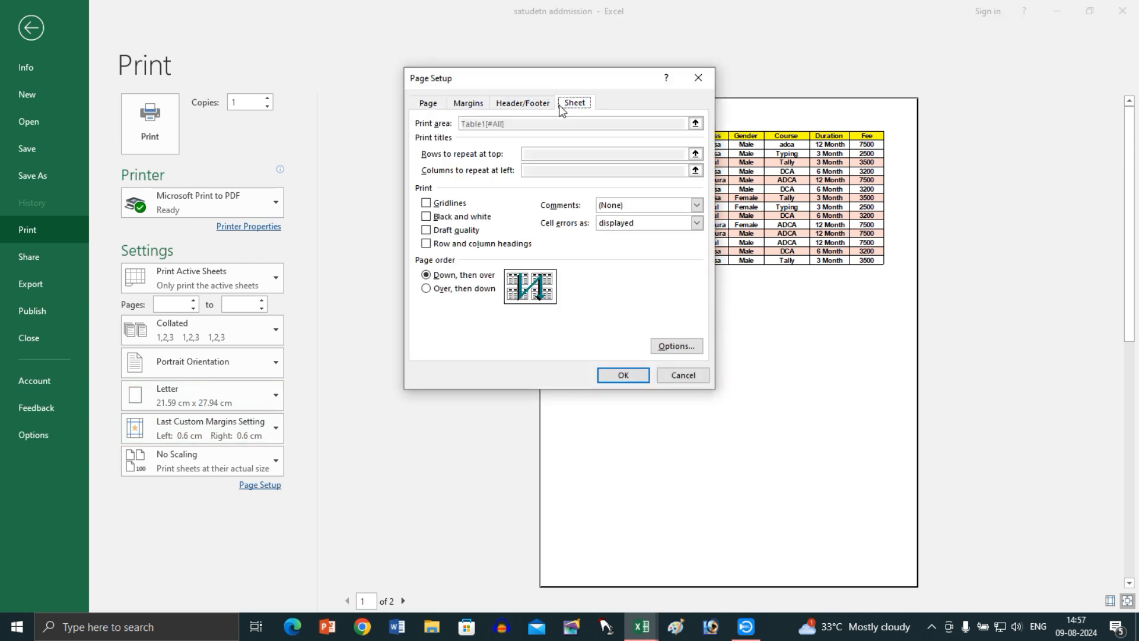
- Review the Page, Sheet and Margins settings again, close Page Setup without changes, and look at the scaling options
{"action": "left_click", "coordinate": [440, 108]}
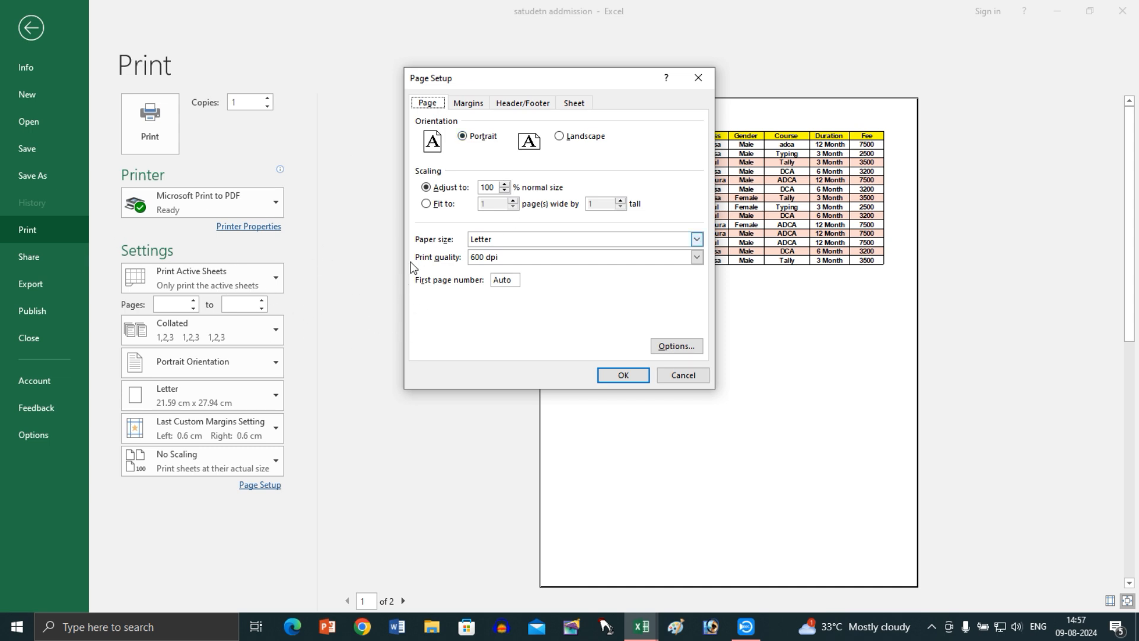
{"action": "left_click", "coordinate": [571, 105]}
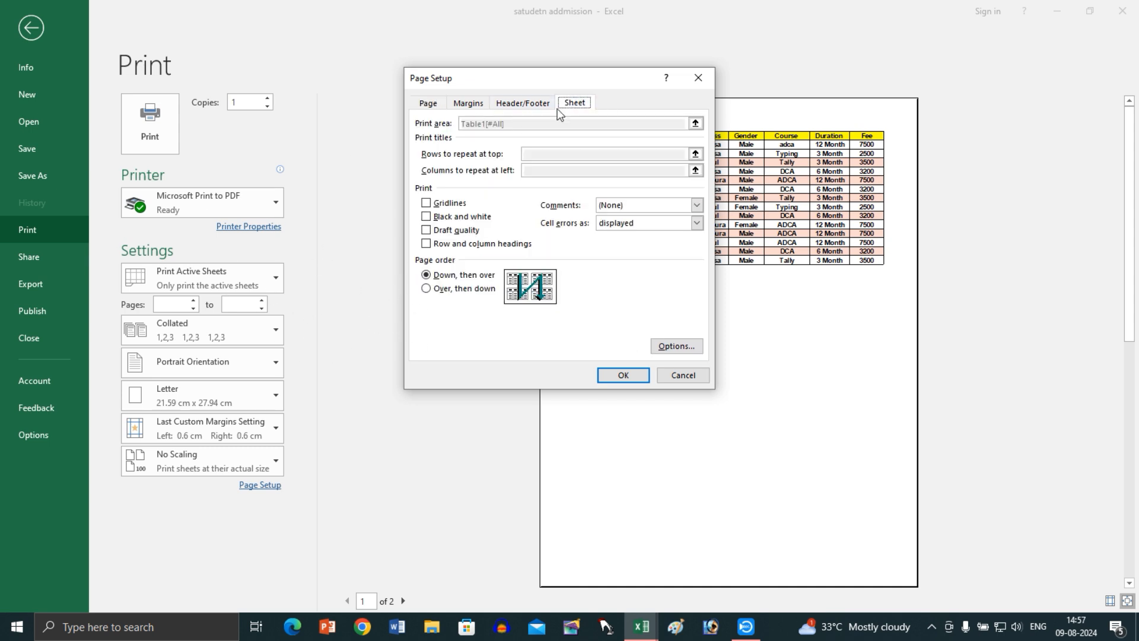
{"action": "left_click", "coordinate": [432, 106]}
{"action": "left_click", "coordinate": [469, 104]}
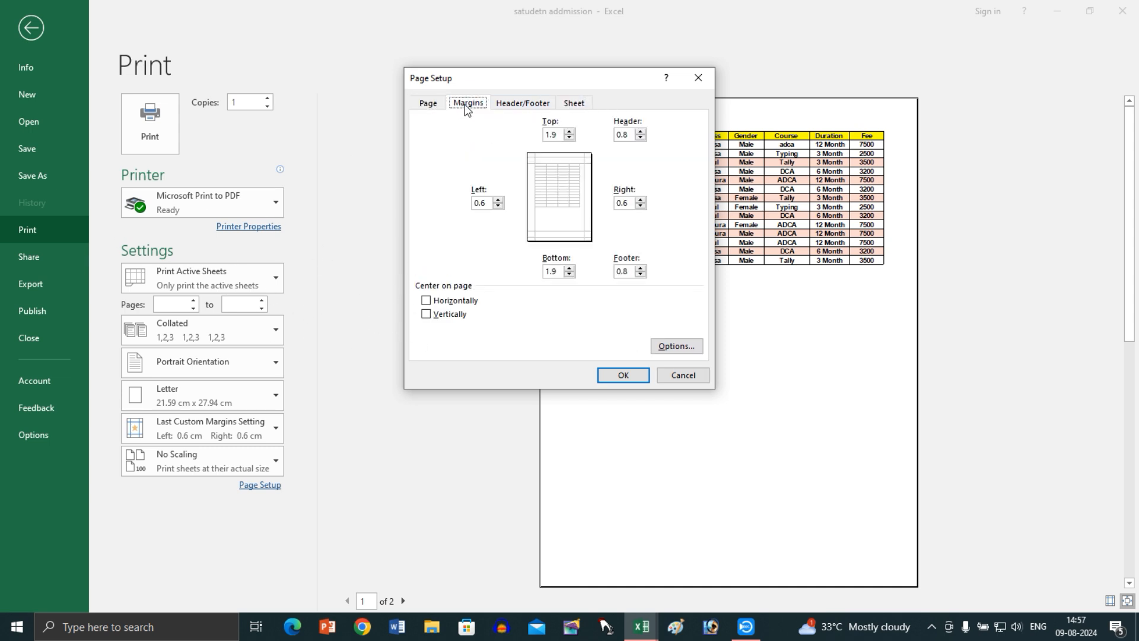
{"action": "left_click", "coordinate": [681, 378]}
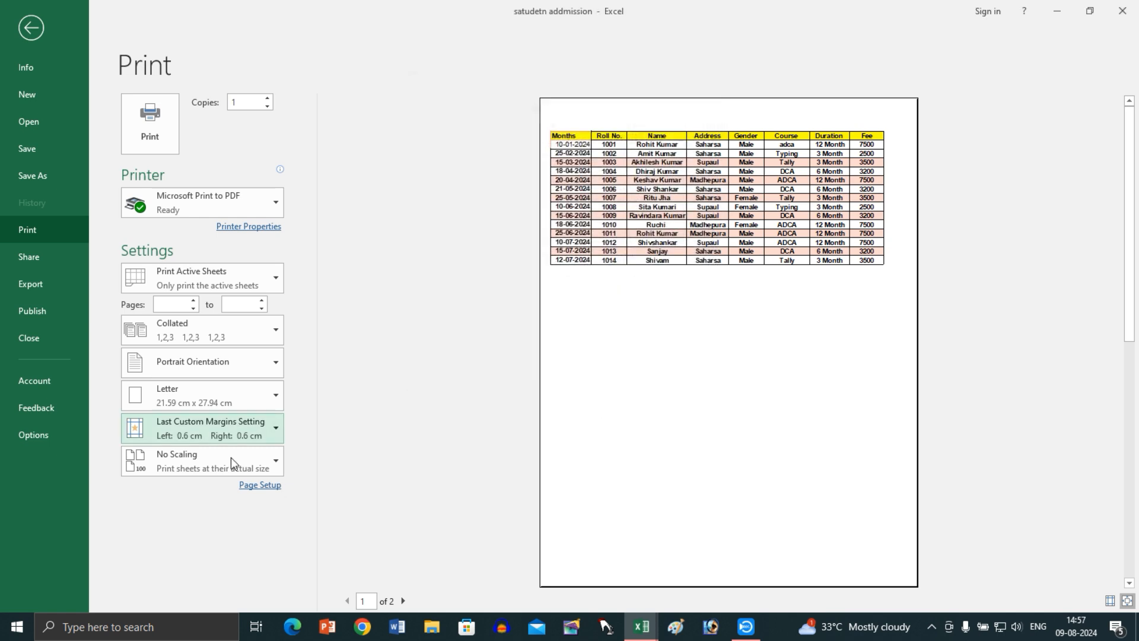
{"action": "left_click", "coordinate": [197, 452]}
{"action": "left_click", "coordinate": [184, 299]}
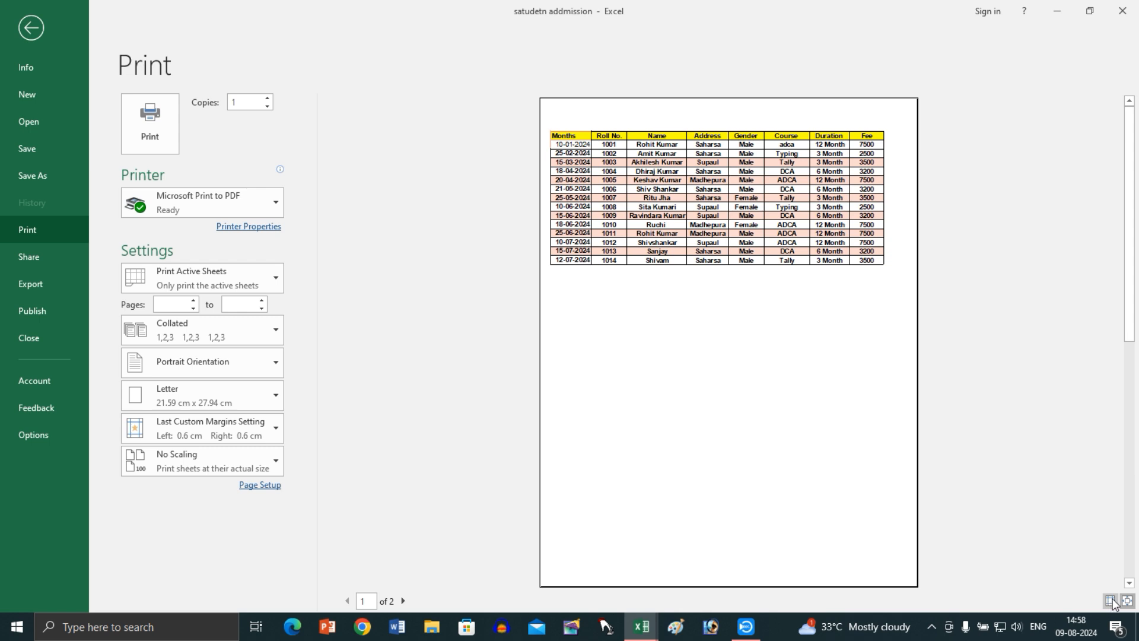
- Outline the Show Margins control in red with the screen annotation pen and clear the drawing
{"action": "key", "text": "alt+b"}
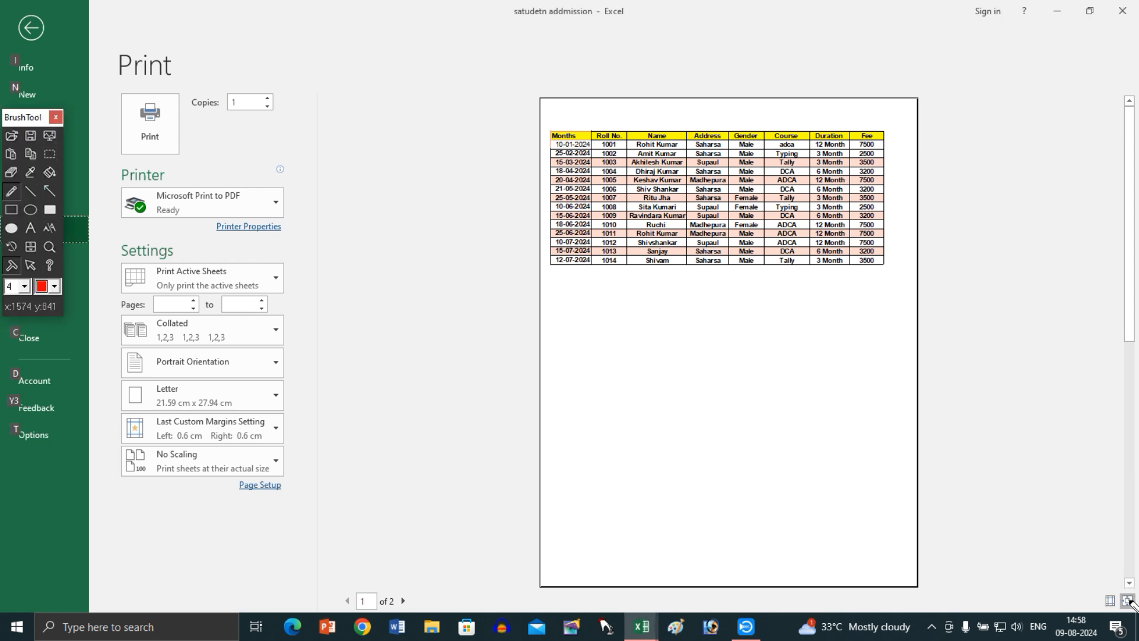
{"action": "mouse_move", "coordinate": [1119, 588]}
{"action": "left_mouse_down"}
{"action": "mouse_move", "coordinate": [1102, 592]}
{"action": "mouse_move", "coordinate": [1104, 607]}
{"action": "mouse_move", "coordinate": [1119, 586]}
{"action": "left_mouse_up"}
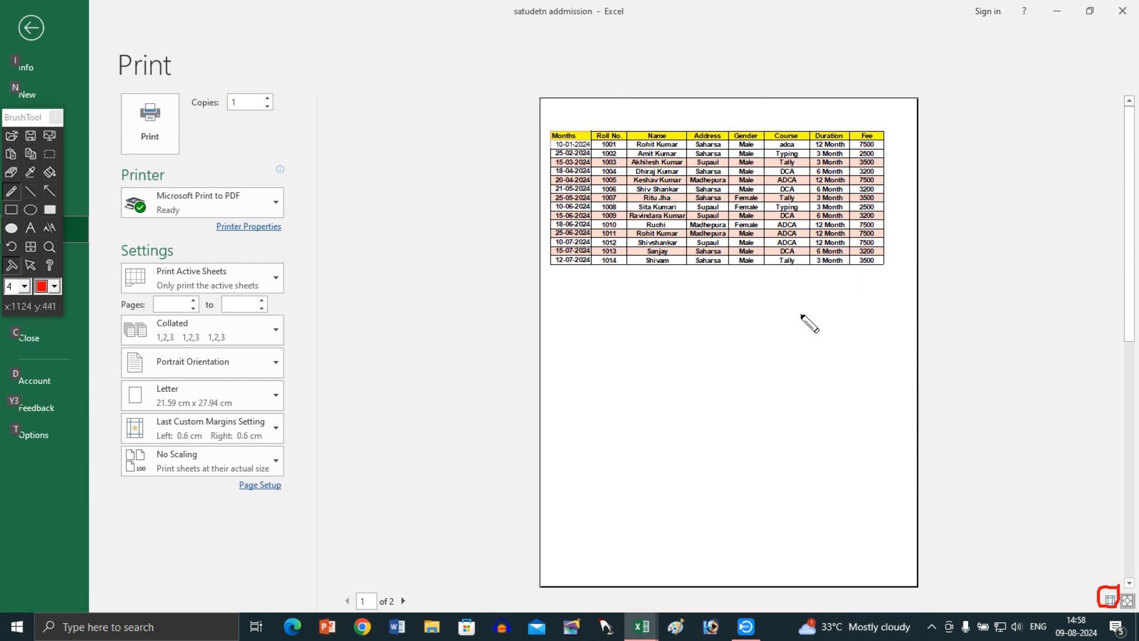
{"action": "key", "text": "Escape"}
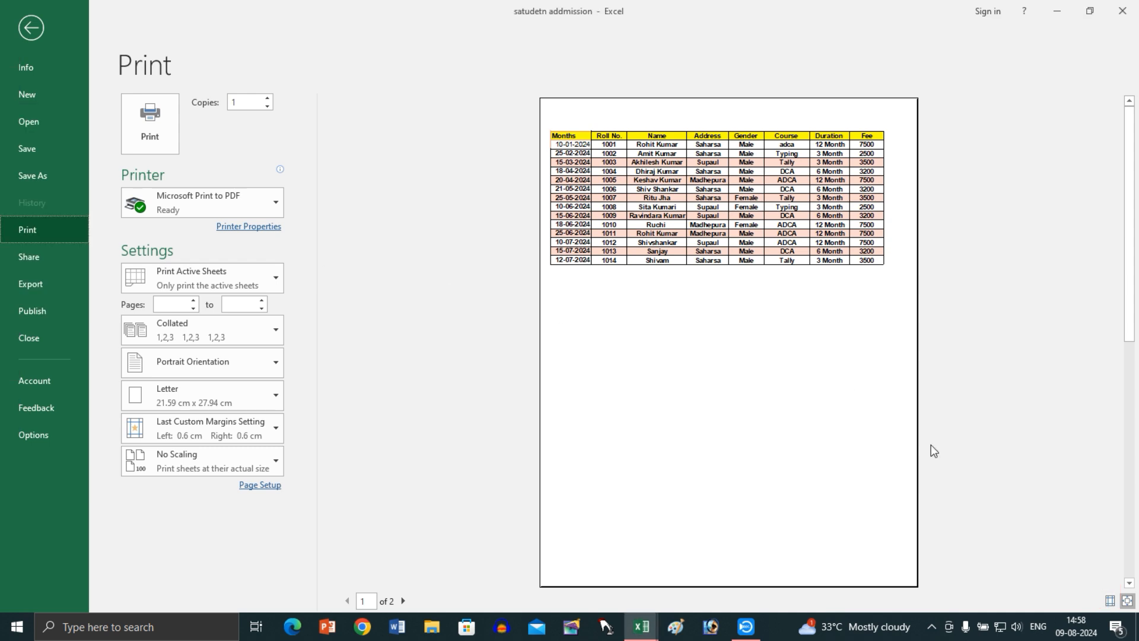
- Show the margin guides in the print preview, widen the Fee column slightly and increase the top margin slightly
{"action": "left_click", "coordinate": [1110, 600]}
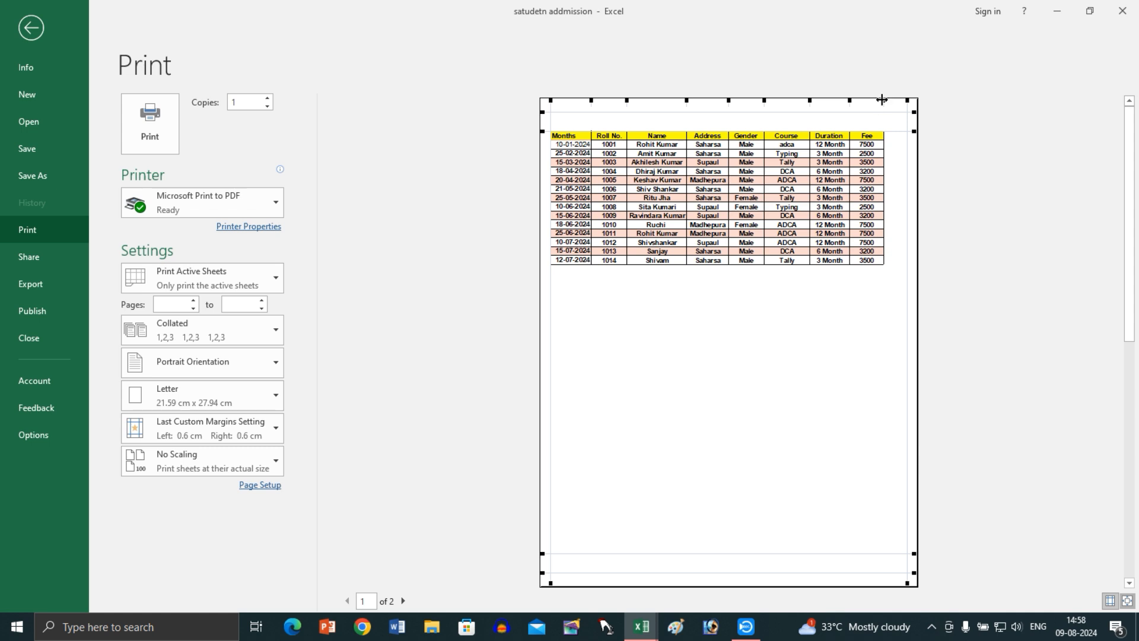
{"action": "left_click_drag", "start_coordinate": [882, 100], "coordinate": [889, 100]}
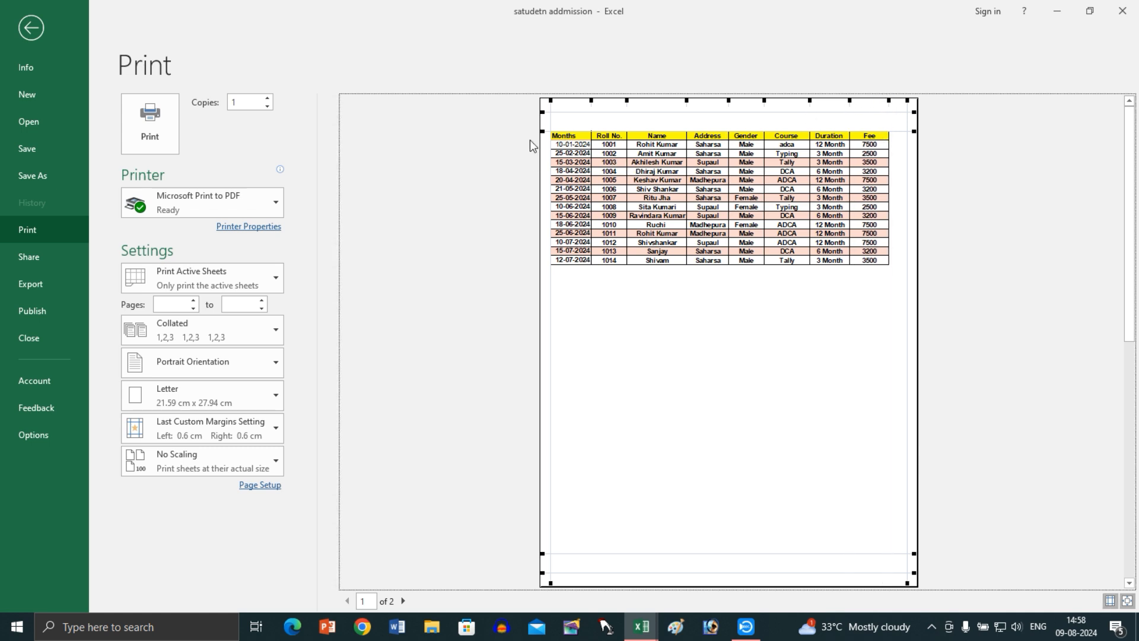
{"action": "left_click_drag", "start_coordinate": [542, 130], "coordinate": [542, 139]}
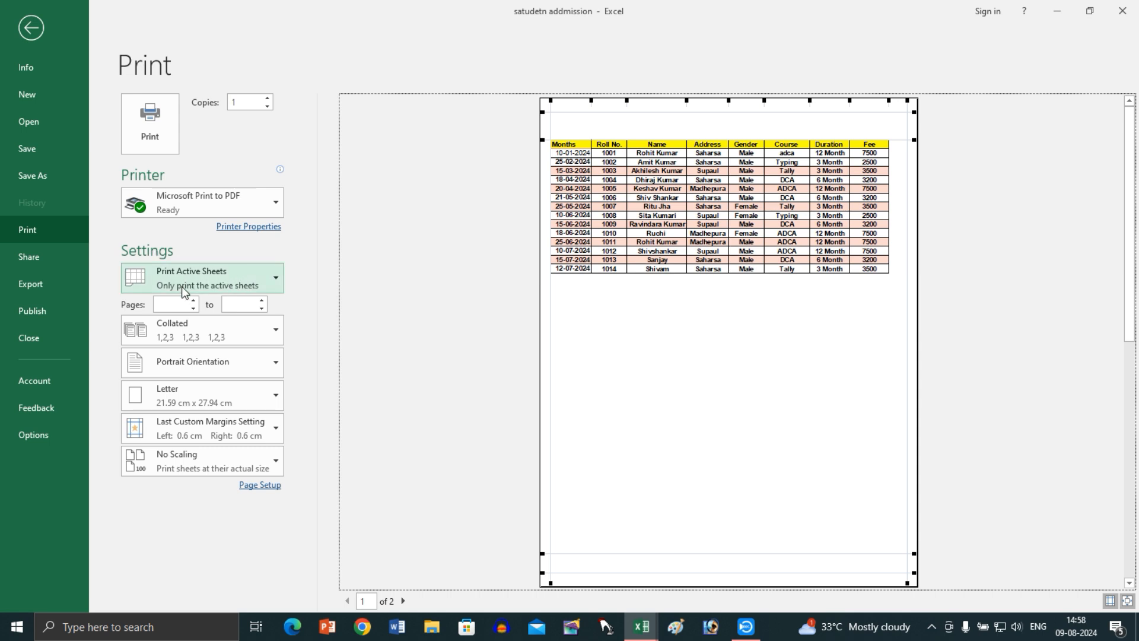
- Preview the printout of the entire workbook up to its second page, and return to printing only the active sheets
{"action": "left_click", "coordinate": [191, 266]}
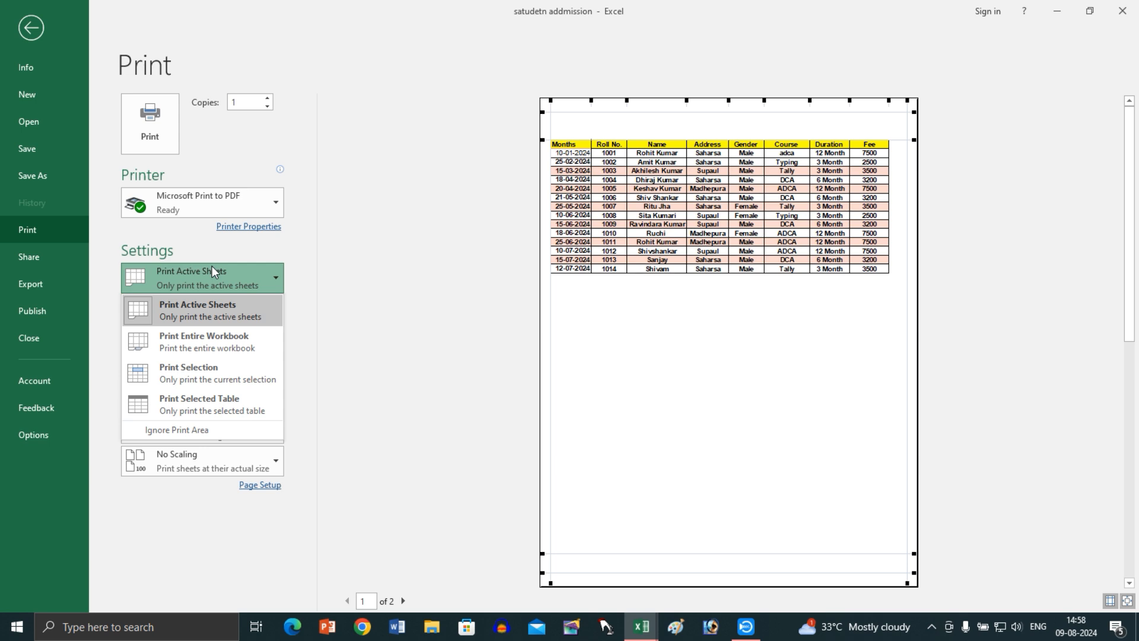
{"action": "left_click", "coordinate": [203, 350]}
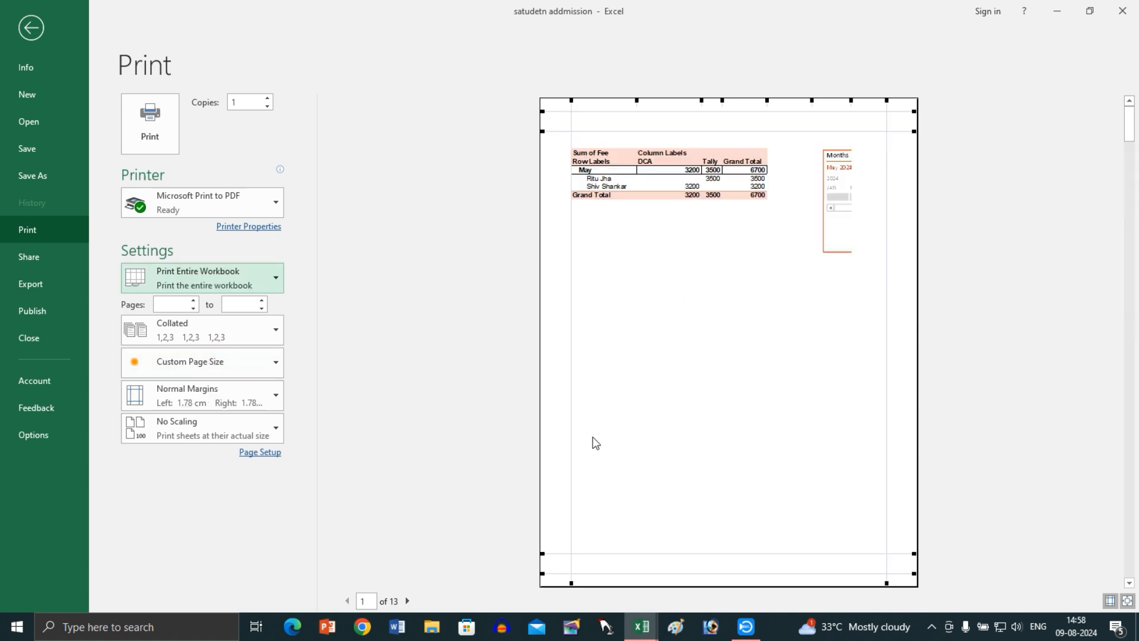
{"action": "left_click", "coordinate": [409, 601]}
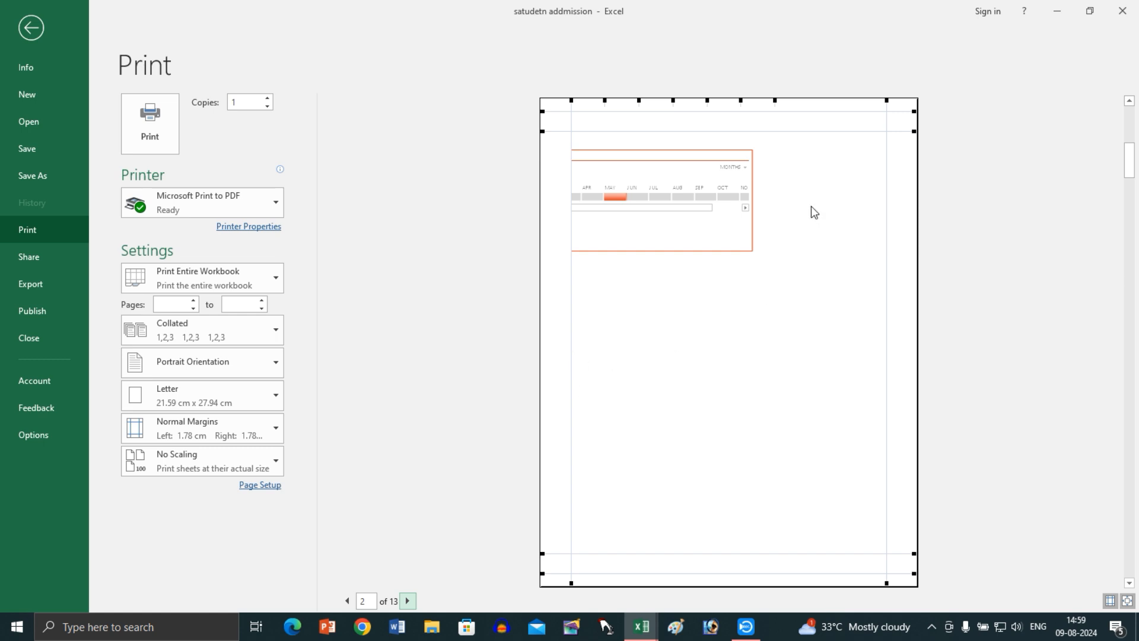
{"action": "left_click", "coordinate": [250, 281]}
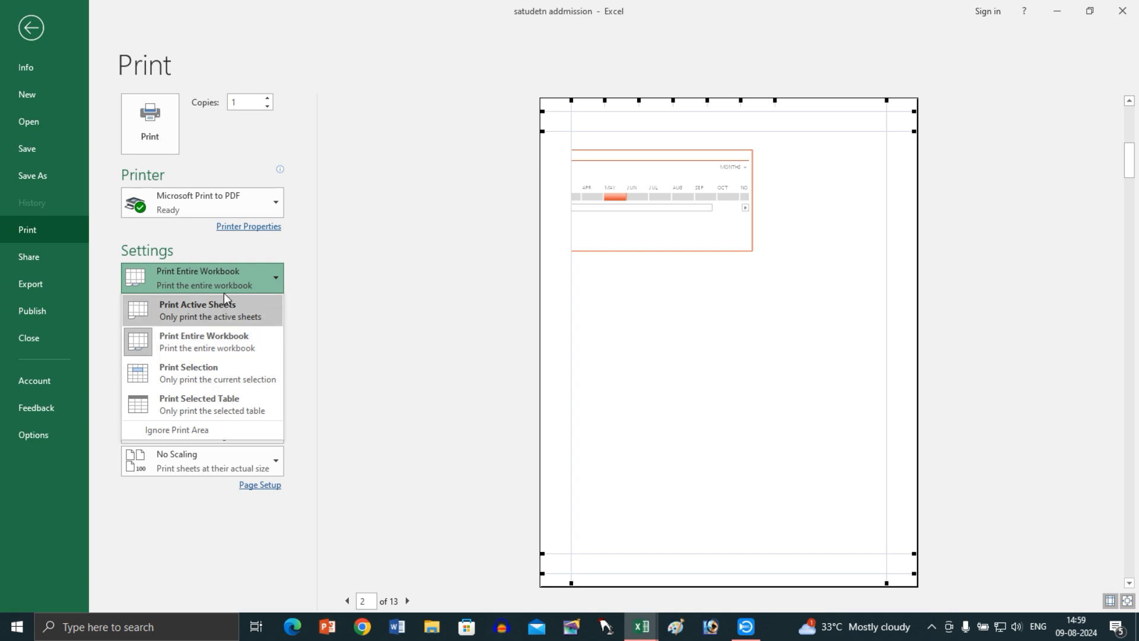
{"action": "left_click", "coordinate": [219, 309]}
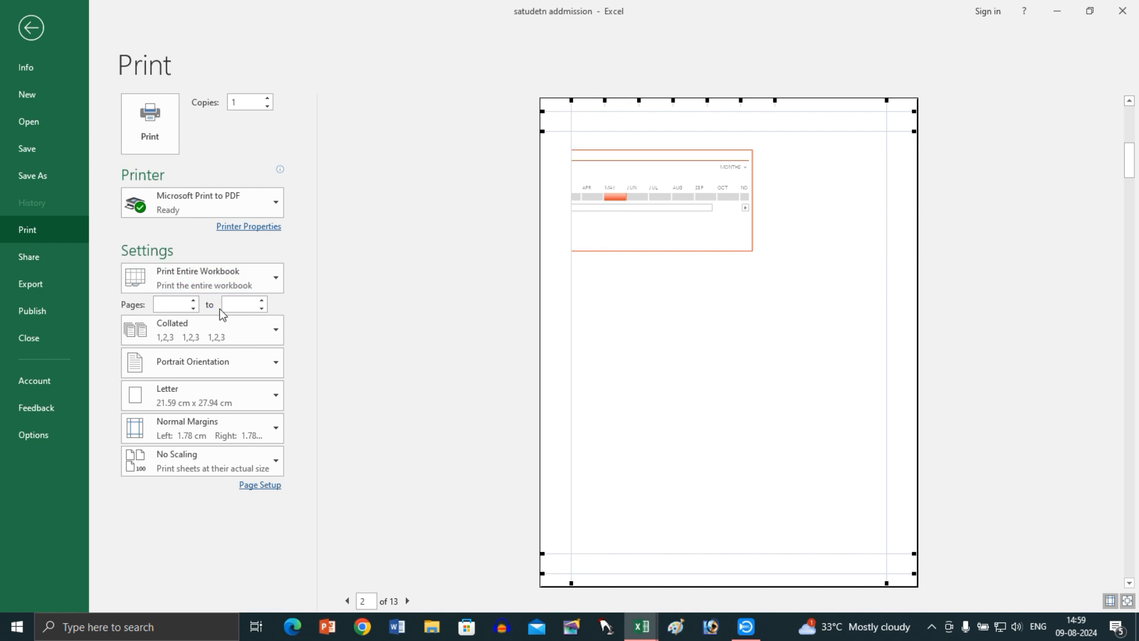
- Limit printing to the current selection, select cells C5:G15 of the student table and preview their printout
{"action": "left_click", "coordinate": [205, 283]}
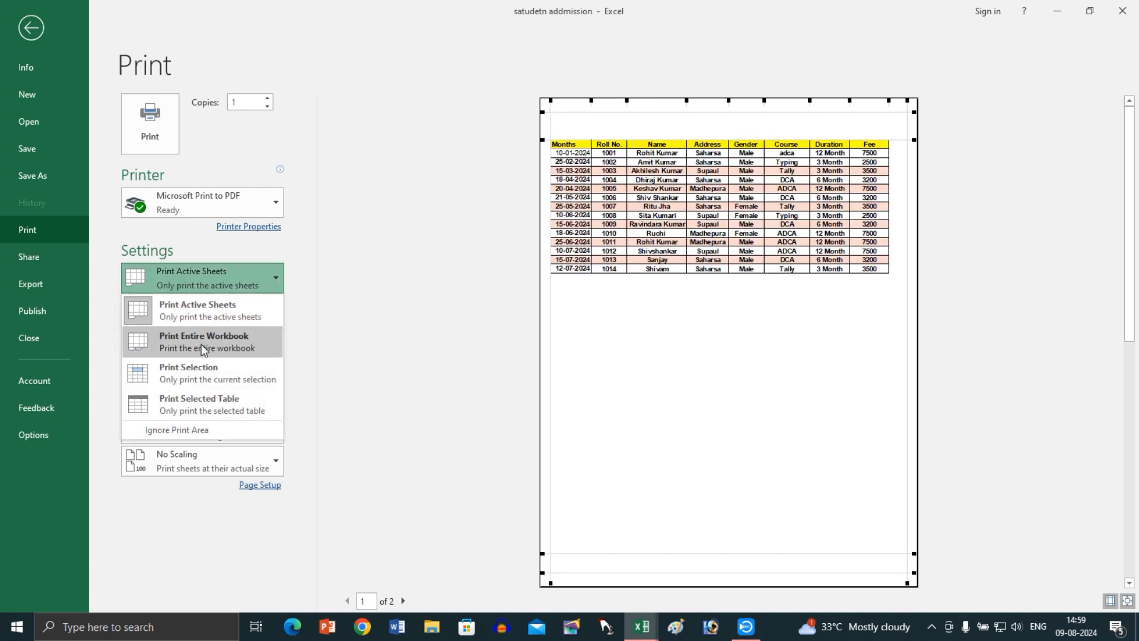
{"action": "left_click", "coordinate": [198, 366]}
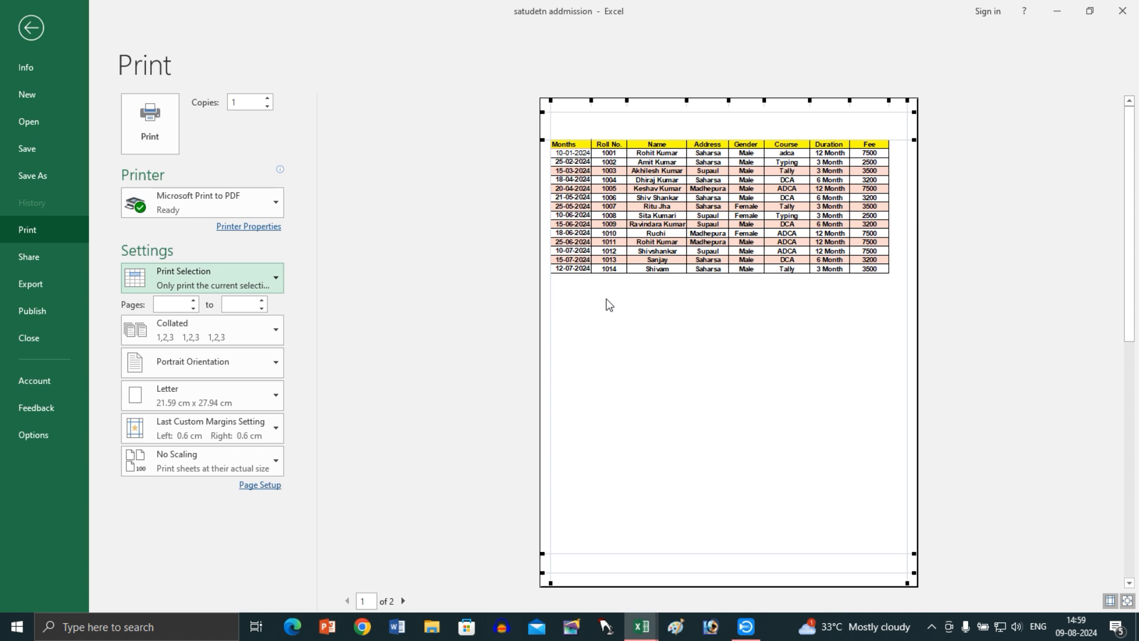
{"action": "left_click", "coordinate": [224, 275]}
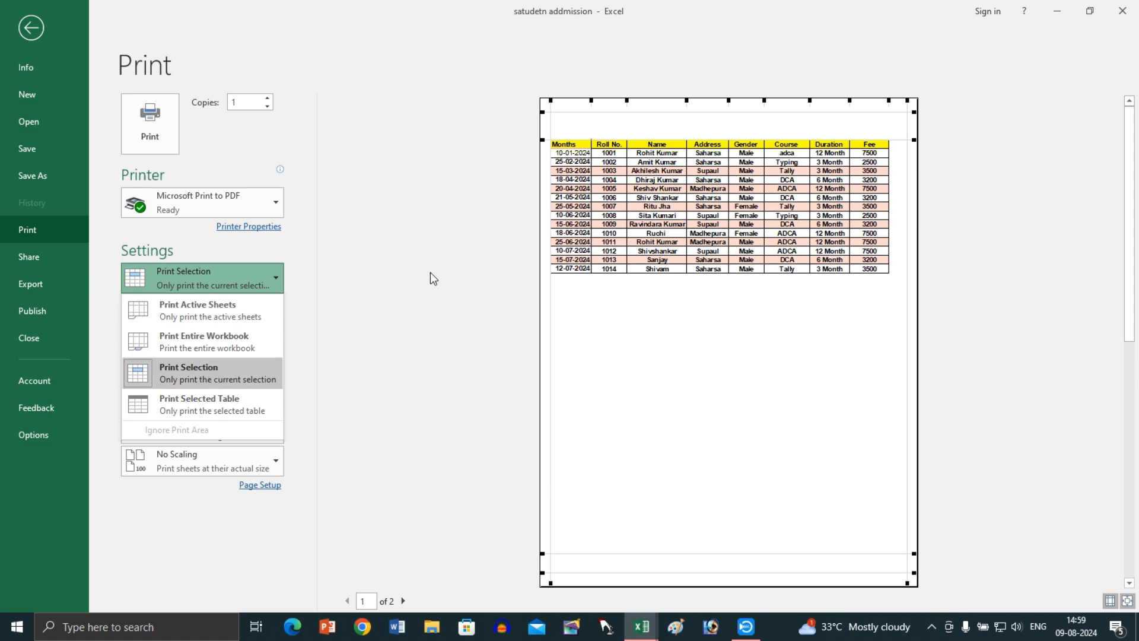
{"action": "left_click", "coordinate": [29, 30]}
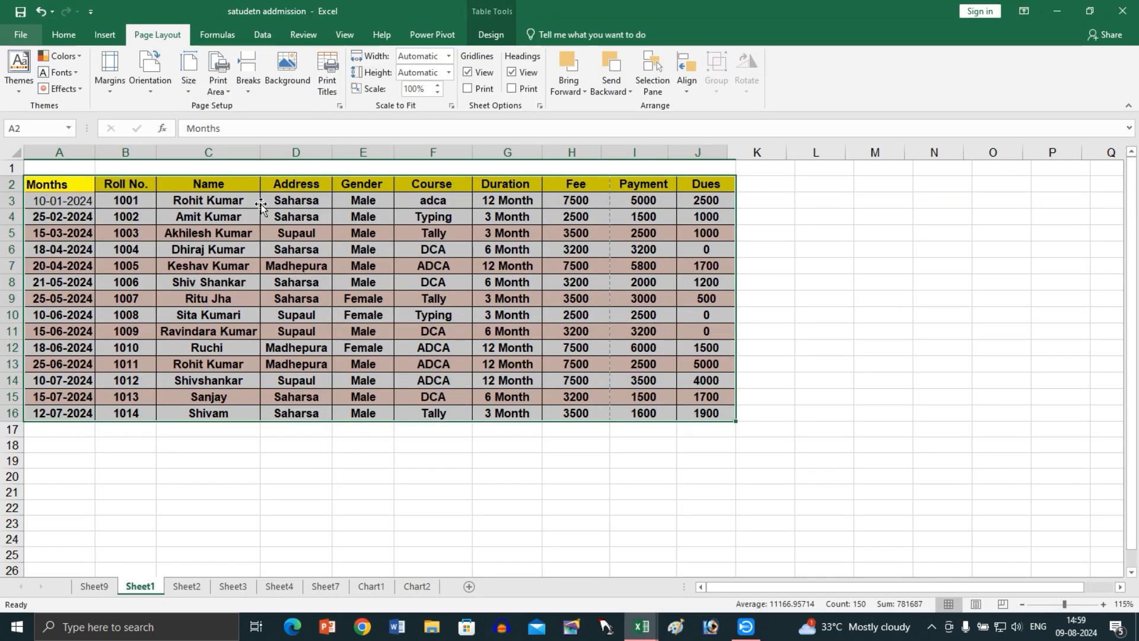
{"action": "left_click", "coordinate": [305, 314]}
{"action": "left_click_drag", "start_coordinate": [244, 233], "coordinate": [504, 393]}
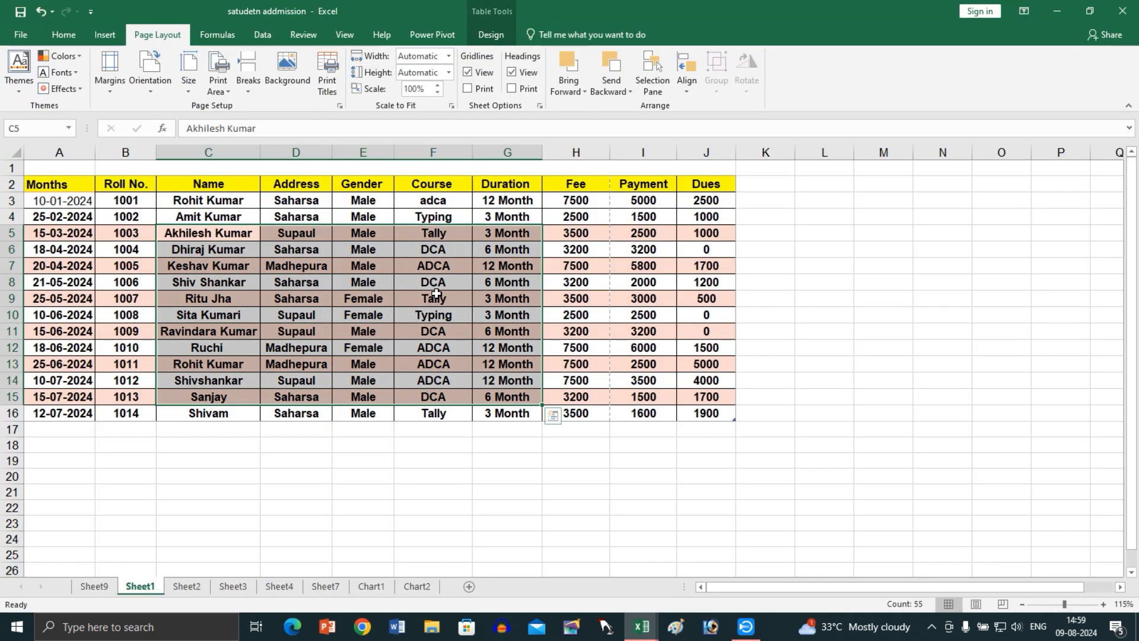
{"action": "key", "text": "ctrl+p"}
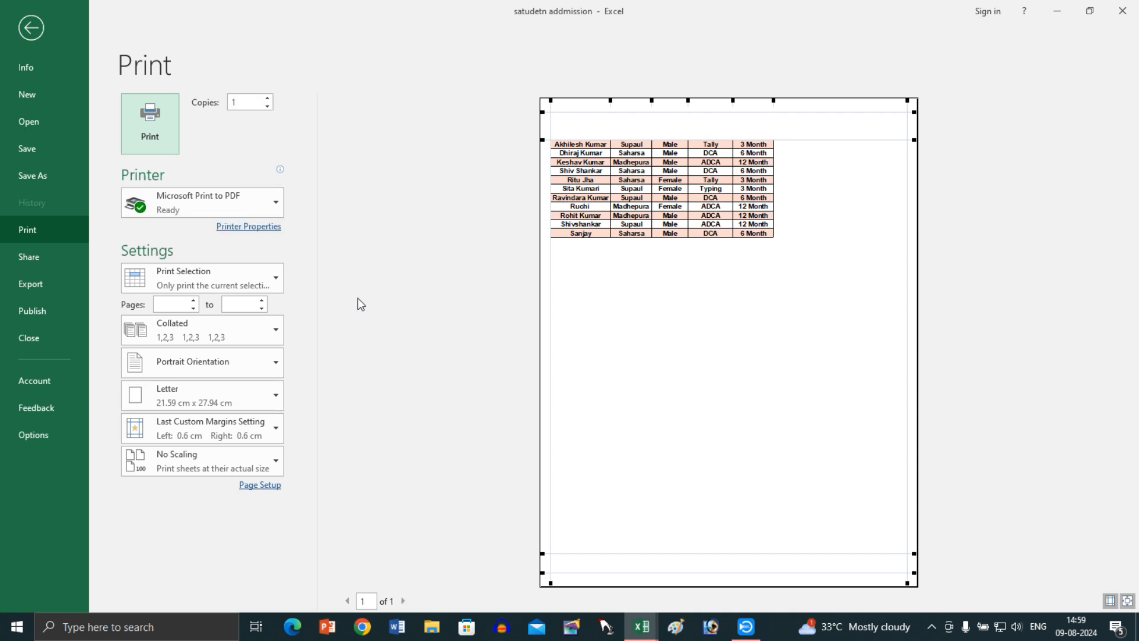
- Switch the print scope to the active sheets and back to the current selection
{"action": "left_click", "coordinate": [219, 269]}
{"action": "left_click", "coordinate": [219, 303]}
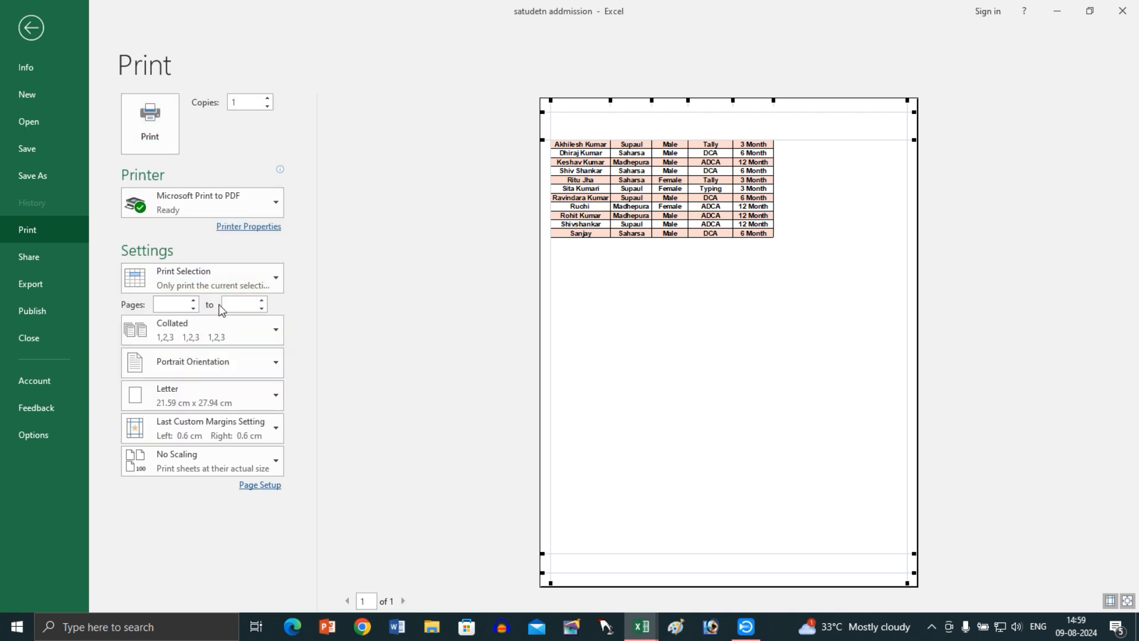
{"action": "left_click", "coordinate": [246, 277]}
{"action": "left_click", "coordinate": [201, 377]}
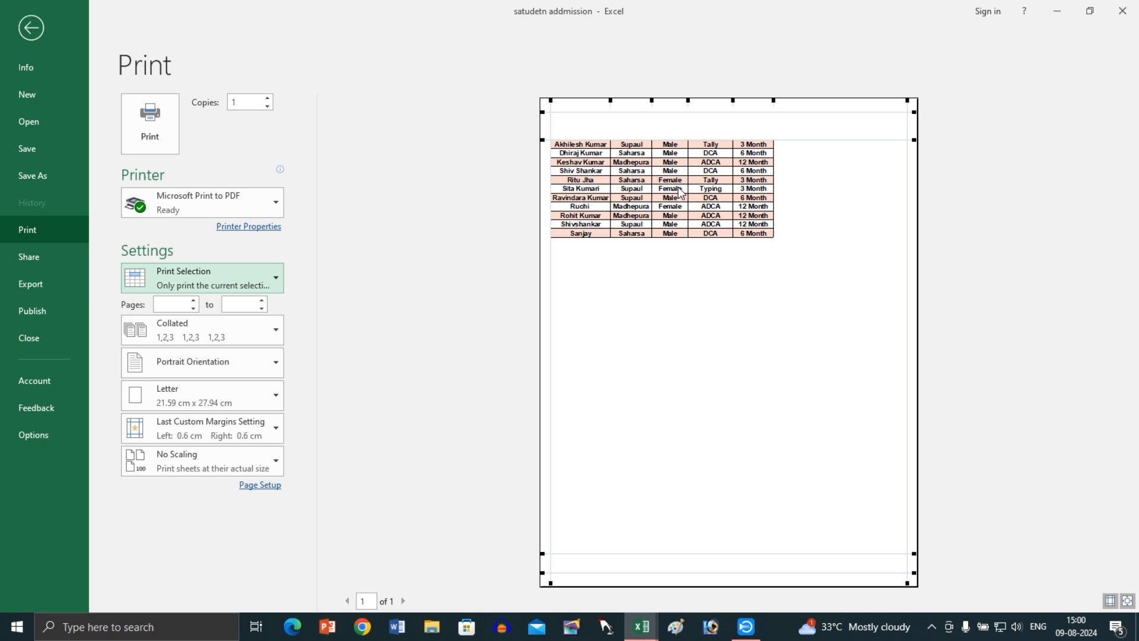
- Set the printout to the selected table only and point out the start and end fields of the page range
{"action": "left_click", "coordinate": [246, 271]}
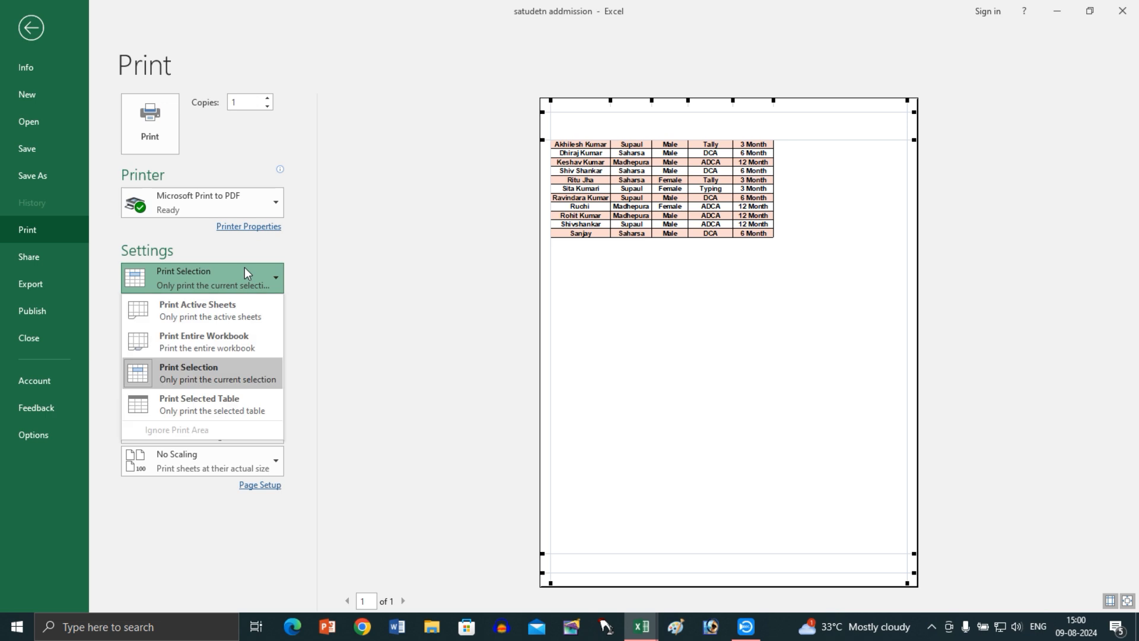
{"action": "left_click", "coordinate": [264, 403]}
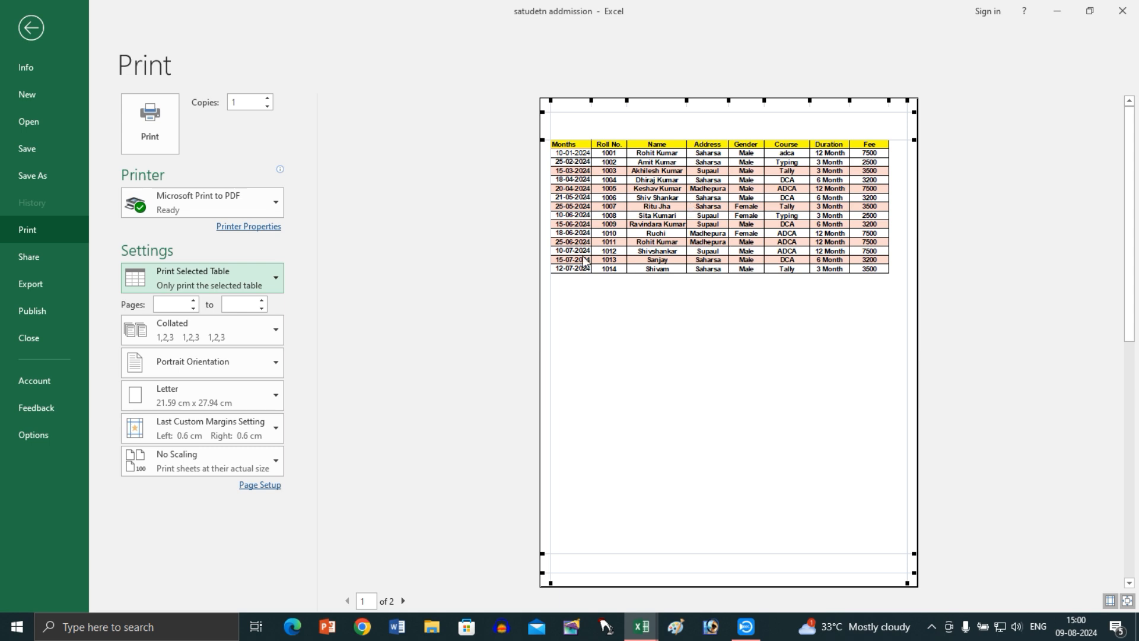
{"action": "left_click", "coordinate": [176, 302]}
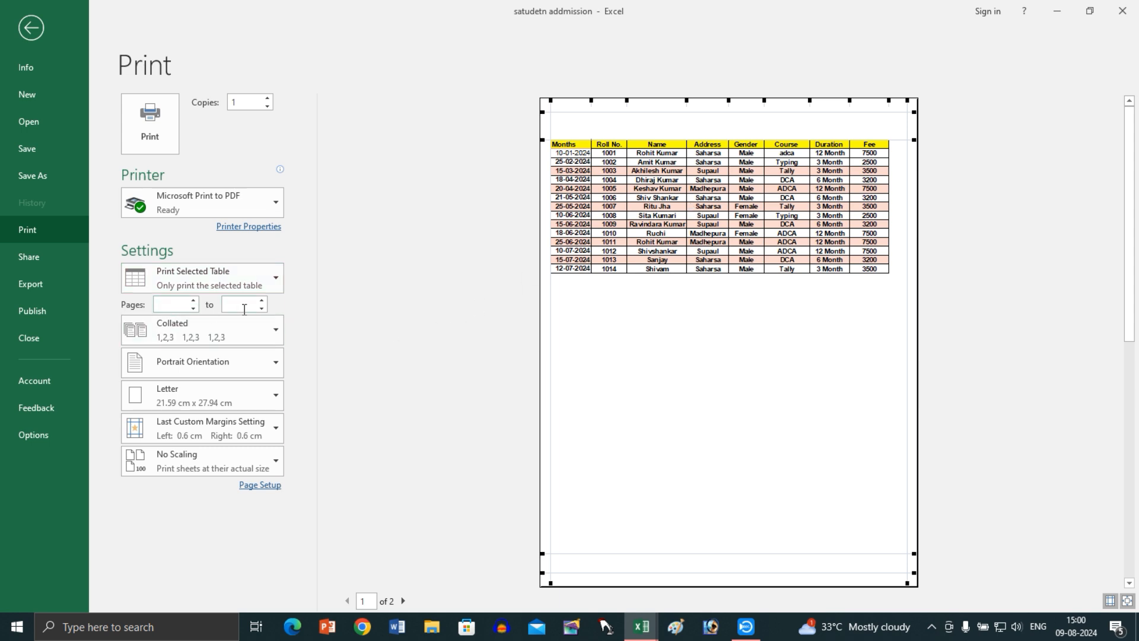
{"action": "key", "text": "Tab"}
{"action": "left_click", "coordinate": [169, 302]}
- Set the number of copies to 5 and keep the Collated print order
{"action": "left_click", "coordinate": [276, 333]}
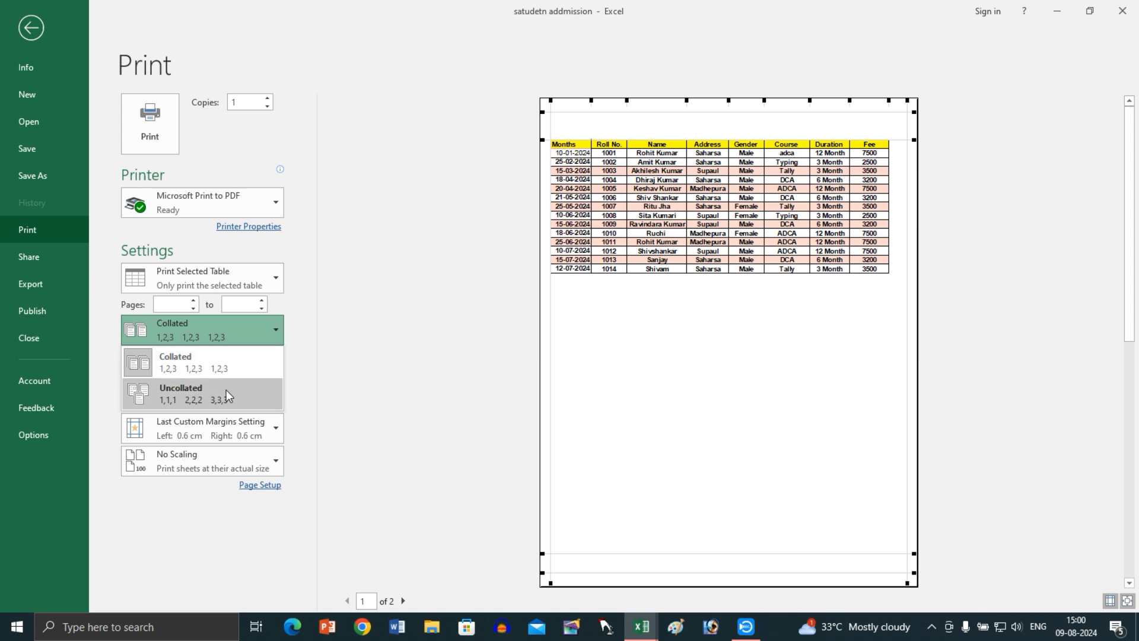
{"action": "double_click", "coordinate": [246, 106]}
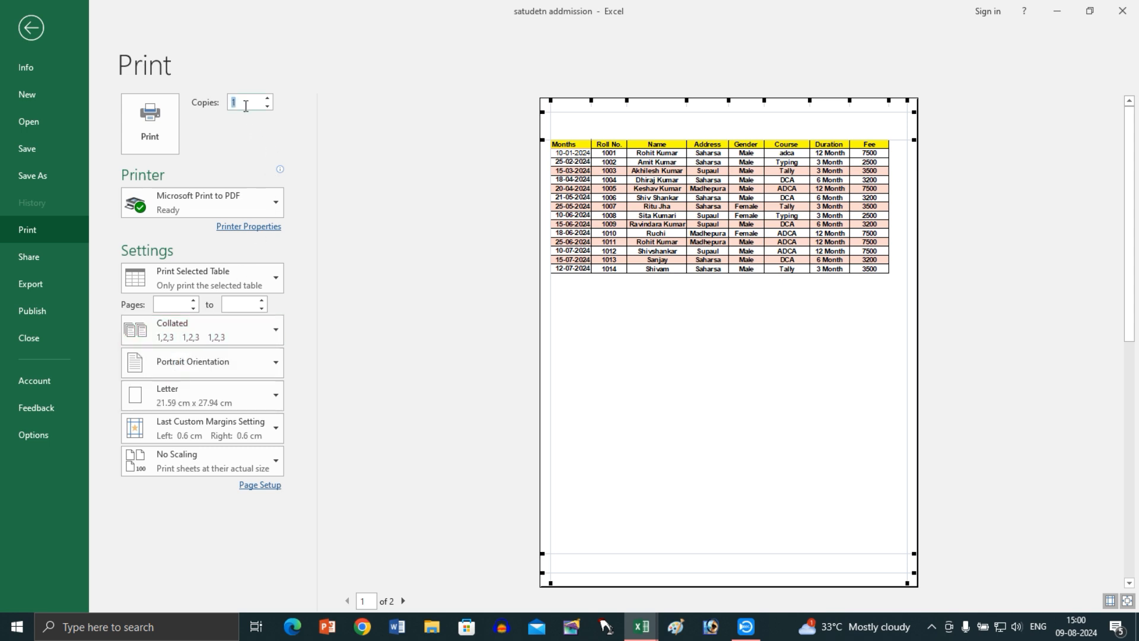
{"action": "type", "text": "5"}
{"action": "left_click", "coordinate": [365, 158]}
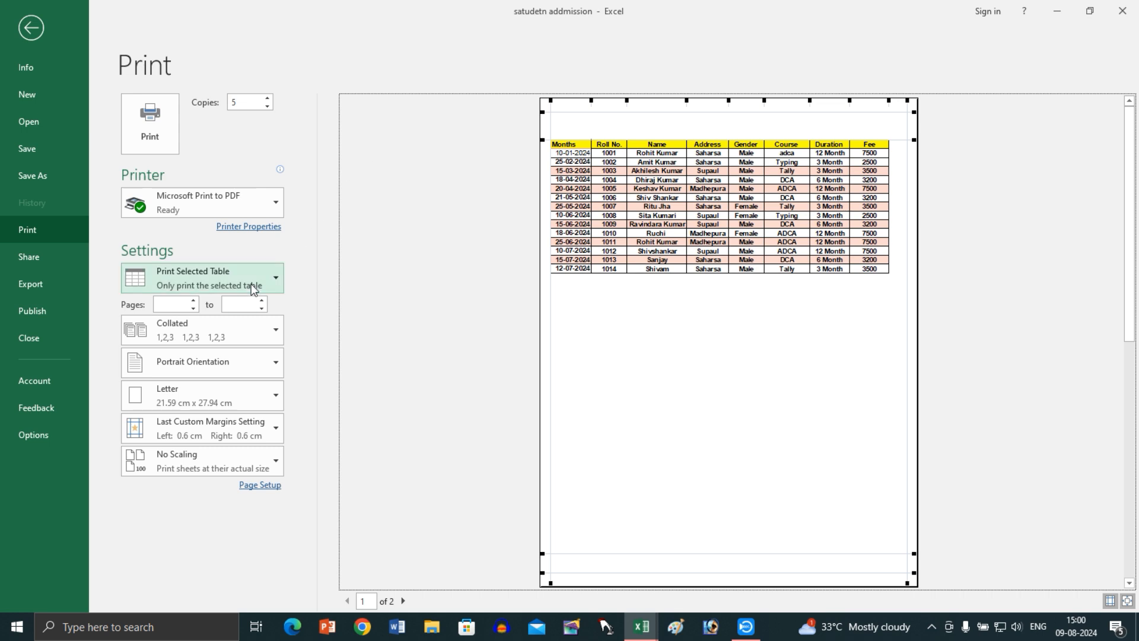
{"action": "left_click", "coordinate": [209, 339]}
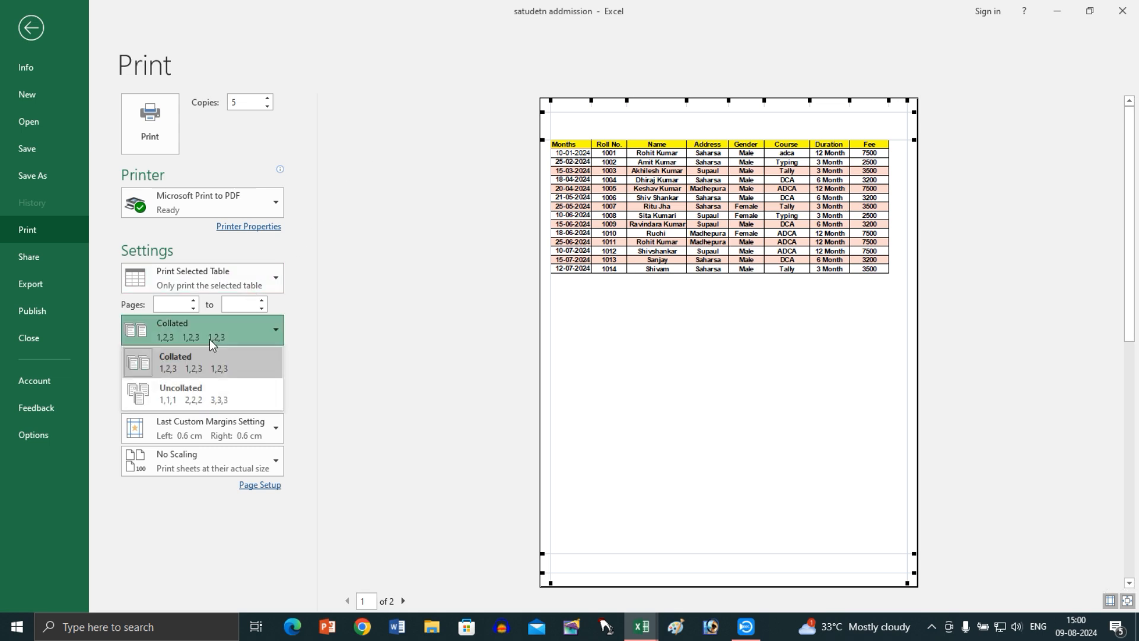
{"action": "left_click", "coordinate": [170, 365]}
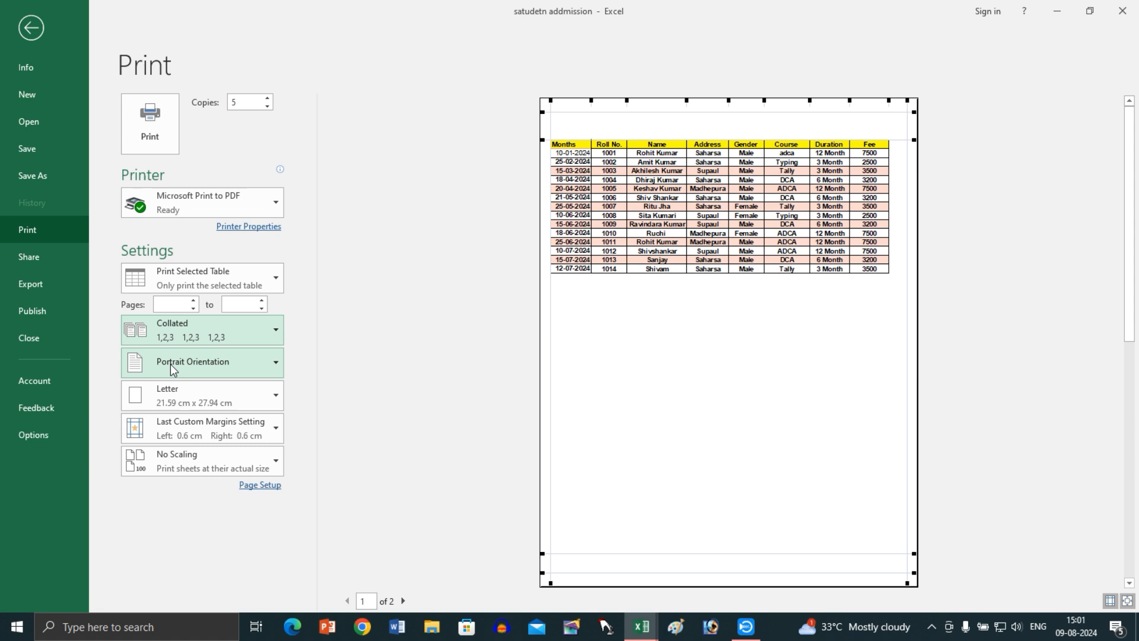
- Set the number of copies to 3
{"action": "double_click", "coordinate": [242, 105]}
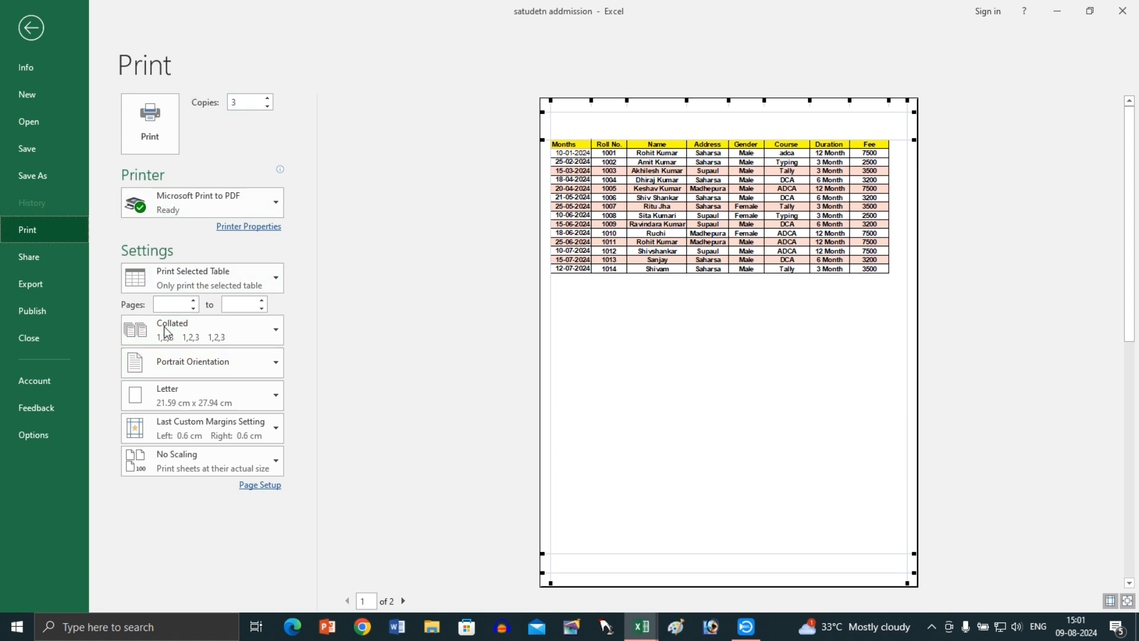
{"action": "double_click", "coordinate": [248, 105]}
{"action": "left_click", "coordinate": [256, 103]}
{"action": "left_click_drag", "start_coordinate": [241, 104], "coordinate": [229, 103]}
- Sketch three sets of three page outlines over the print preview to illustrate collated printing, and clear the drawing
{"action": "key", "text": "alt+b"}
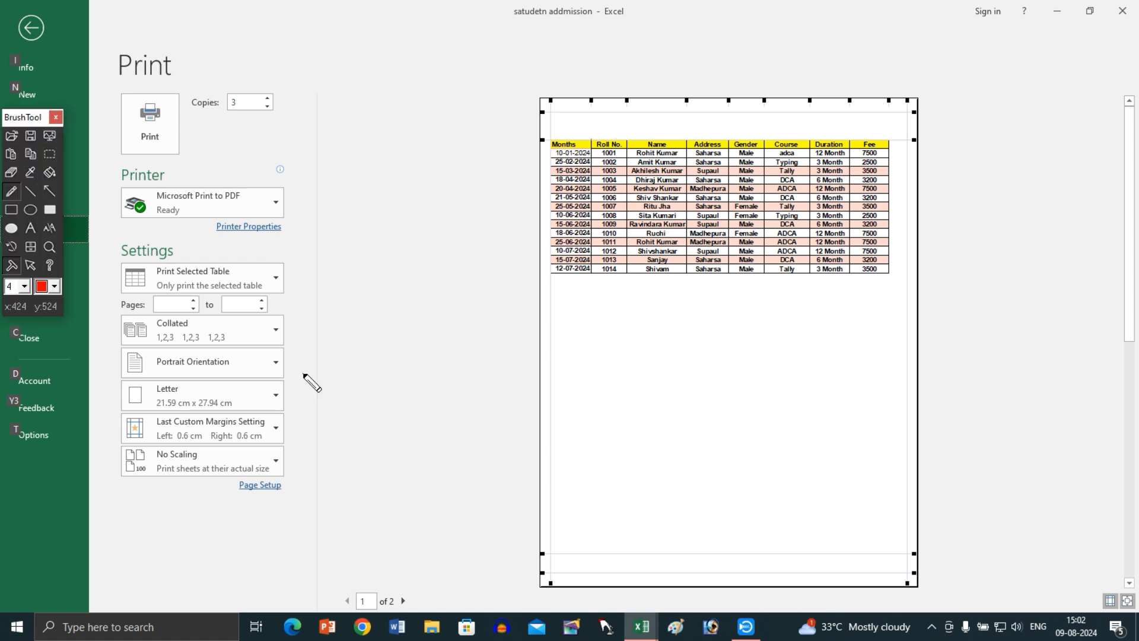
{"action": "mouse_move", "coordinate": [568, 330]}
{"action": "left_mouse_down"}
{"action": "mouse_move", "coordinate": [577, 410]}
{"action": "mouse_move", "coordinate": [588, 410]}
{"action": "mouse_move", "coordinate": [611, 339]}
{"action": "mouse_move", "coordinate": [567, 326]}
{"action": "mouse_move", "coordinate": [619, 352]}
{"action": "mouse_move", "coordinate": [631, 402]}
{"action": "mouse_move", "coordinate": [675, 347]}
{"action": "mouse_move", "coordinate": [627, 332]}
{"action": "mouse_move", "coordinate": [721, 403]}
{"action": "mouse_move", "coordinate": [750, 326]}
{"action": "mouse_move", "coordinate": [703, 331]}
{"action": "left_mouse_up"}
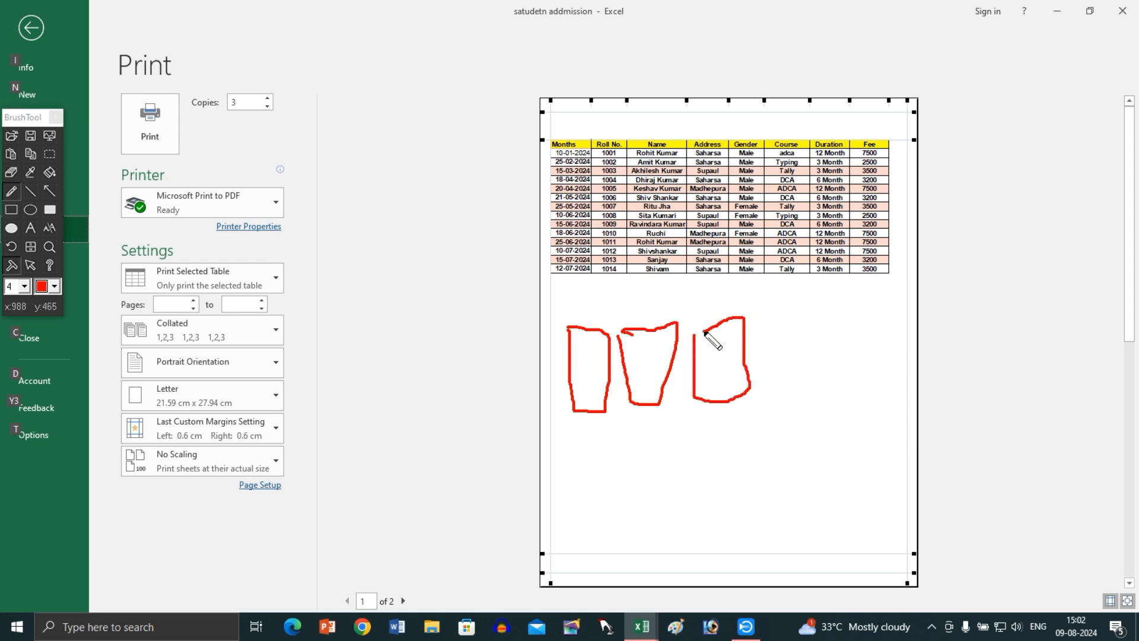
{"action": "mouse_move", "coordinate": [662, 440]}
{"action": "left_mouse_down"}
{"action": "mouse_move", "coordinate": [666, 458]}
{"action": "mouse_move", "coordinate": [650, 440]}
{"action": "mouse_move", "coordinate": [736, 509]}
{"action": "mouse_move", "coordinate": [757, 446]}
{"action": "mouse_move", "coordinate": [725, 441]}
{"action": "mouse_move", "coordinate": [796, 496]}
{"action": "mouse_move", "coordinate": [773, 437]}
{"action": "mouse_move", "coordinate": [862, 470]}
{"action": "mouse_move", "coordinate": [833, 450]}
{"action": "left_mouse_up"}
{"action": "mouse_move", "coordinate": [800, 518]}
{"action": "left_mouse_down"}
{"action": "mouse_move", "coordinate": [818, 533]}
{"action": "mouse_move", "coordinate": [820, 522]}
{"action": "left_mouse_up"}
{"action": "mouse_move", "coordinate": [855, 372]}
{"action": "left_mouse_down"}
{"action": "mouse_move", "coordinate": [884, 439]}
{"action": "mouse_move", "coordinate": [860, 356]}
{"action": "mouse_move", "coordinate": [945, 429]}
{"action": "mouse_move", "coordinate": [935, 369]}
{"action": "left_mouse_up"}
{"action": "mouse_move", "coordinate": [998, 402]}
{"action": "left_mouse_down"}
{"action": "mouse_move", "coordinate": [1018, 377]}
{"action": "mouse_move", "coordinate": [998, 369]}
{"action": "left_mouse_up"}
{"action": "mouse_move", "coordinate": [1003, 462]}
{"action": "left_mouse_down"}
{"action": "mouse_move", "coordinate": [1019, 482]}
{"action": "mouse_move", "coordinate": [929, 520]}
{"action": "left_mouse_up"}
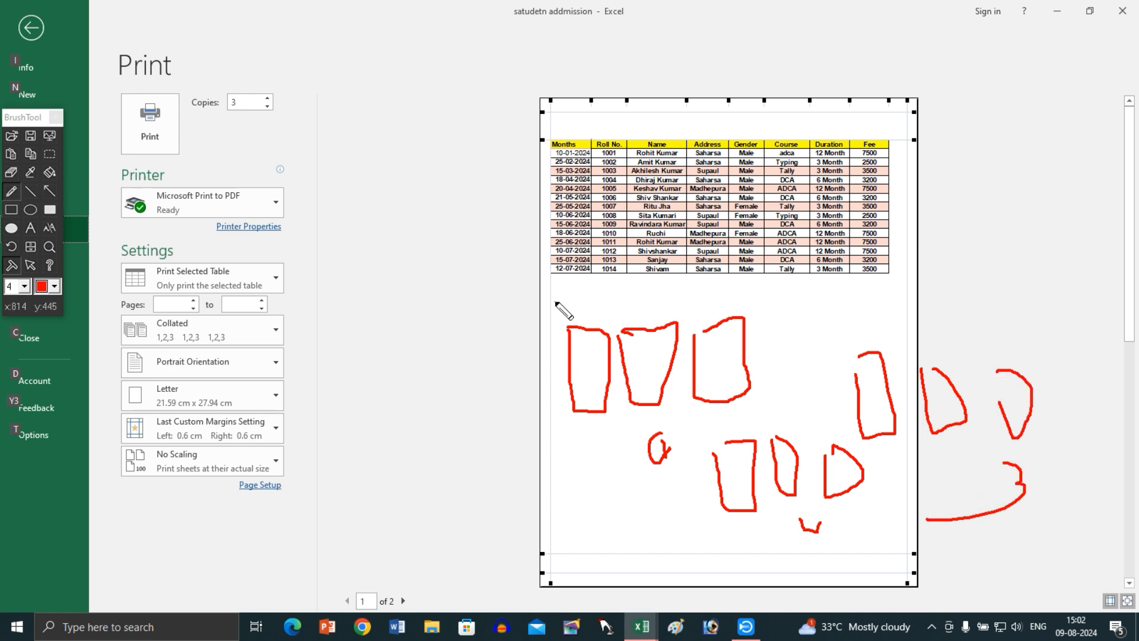
{"action": "left_click_drag", "start_coordinate": [531, 418], "coordinate": [678, 418]}
{"action": "left_click_drag", "start_coordinate": [865, 443], "coordinate": [988, 425]}
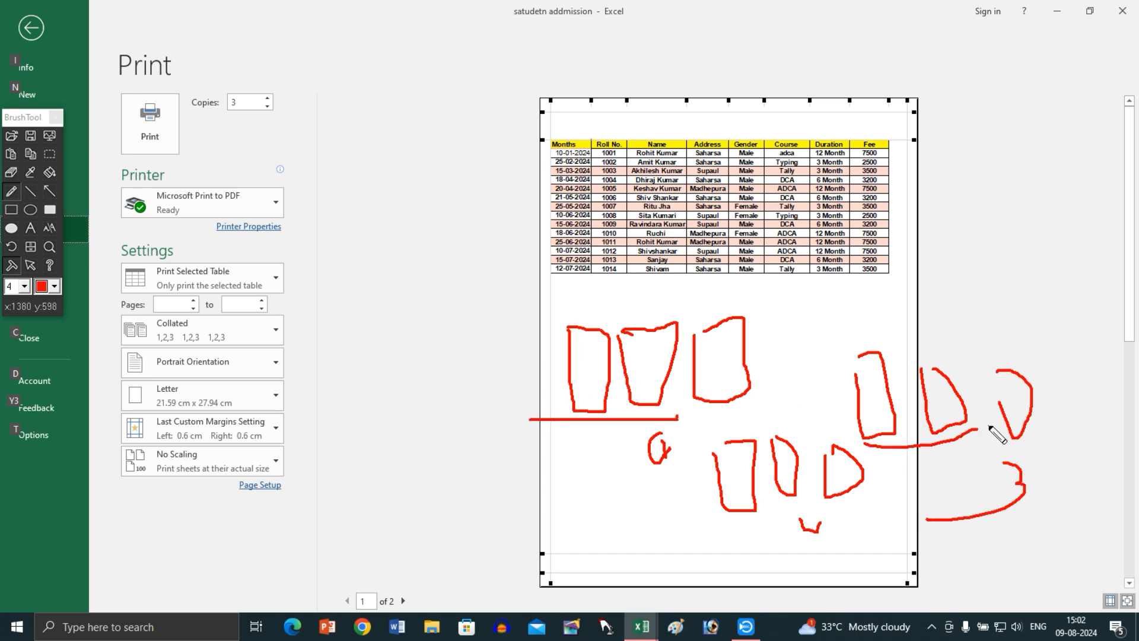
{"action": "left_click_drag", "start_coordinate": [725, 537], "coordinate": [867, 524]}
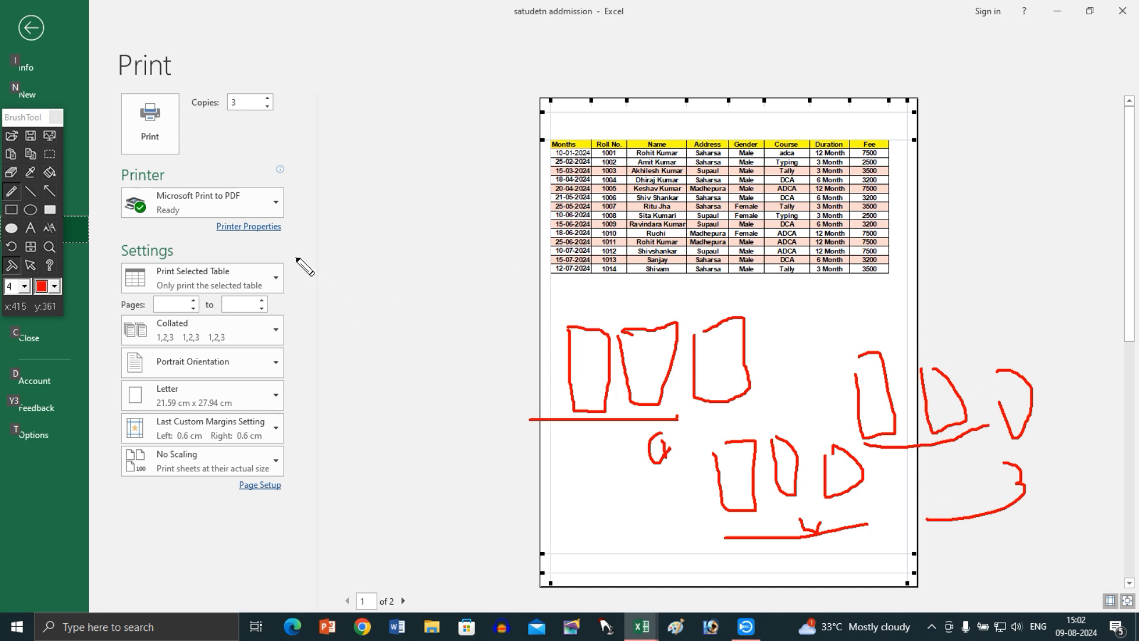
{"action": "key", "text": "Escape"}
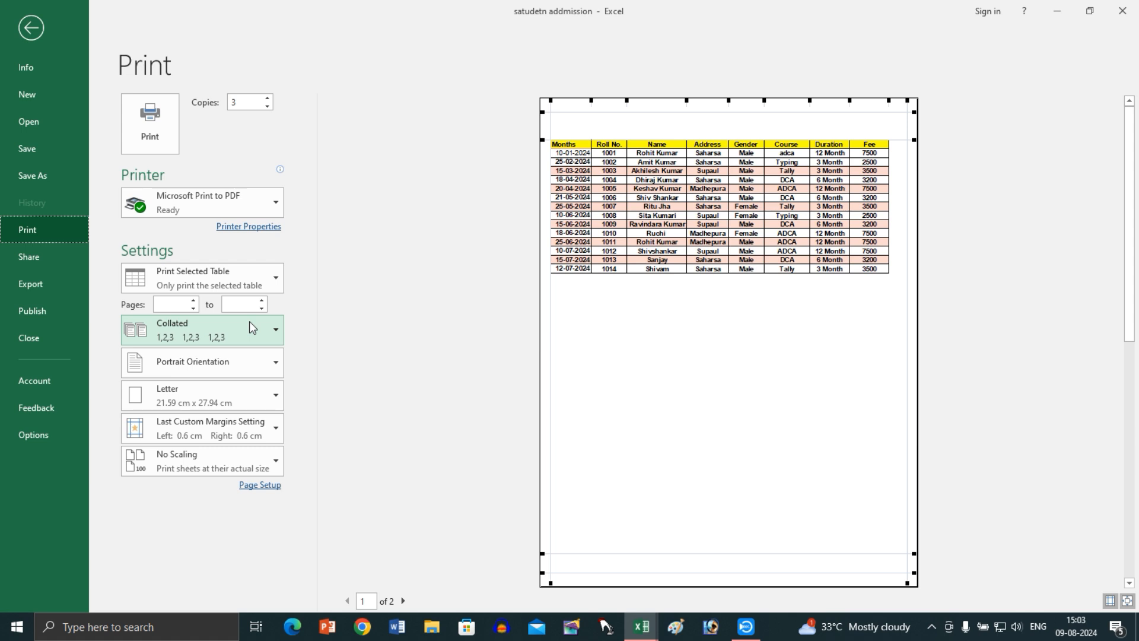
- Set the print order to Uncollated and sketch three rows of three page outlines over the print preview
{"action": "left_click", "coordinate": [249, 321]}
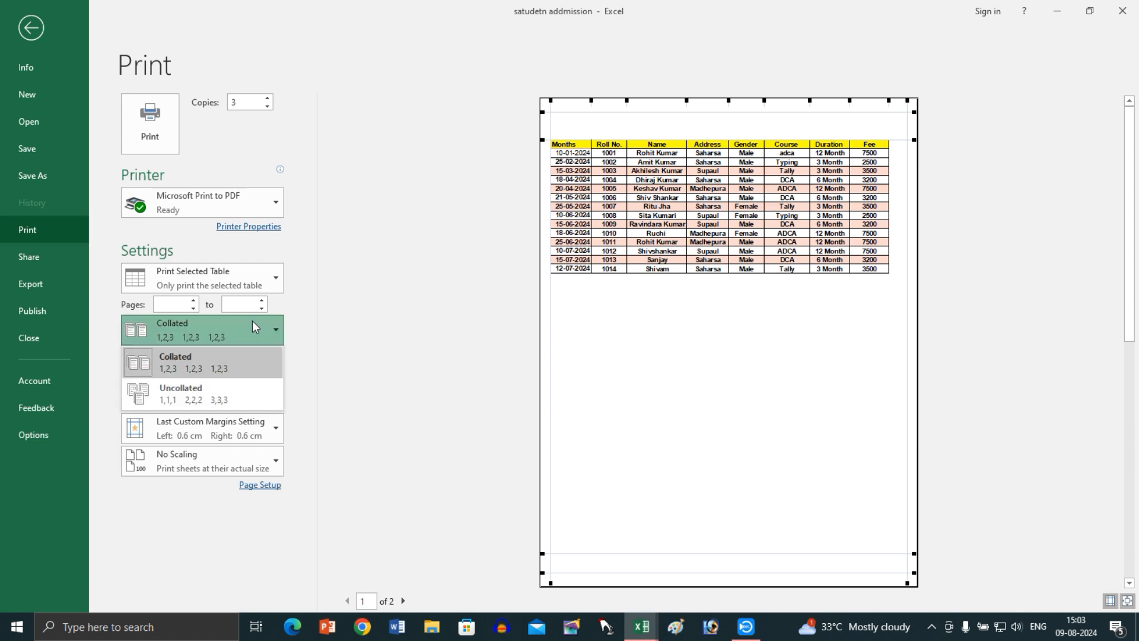
{"action": "left_click", "coordinate": [212, 400]}
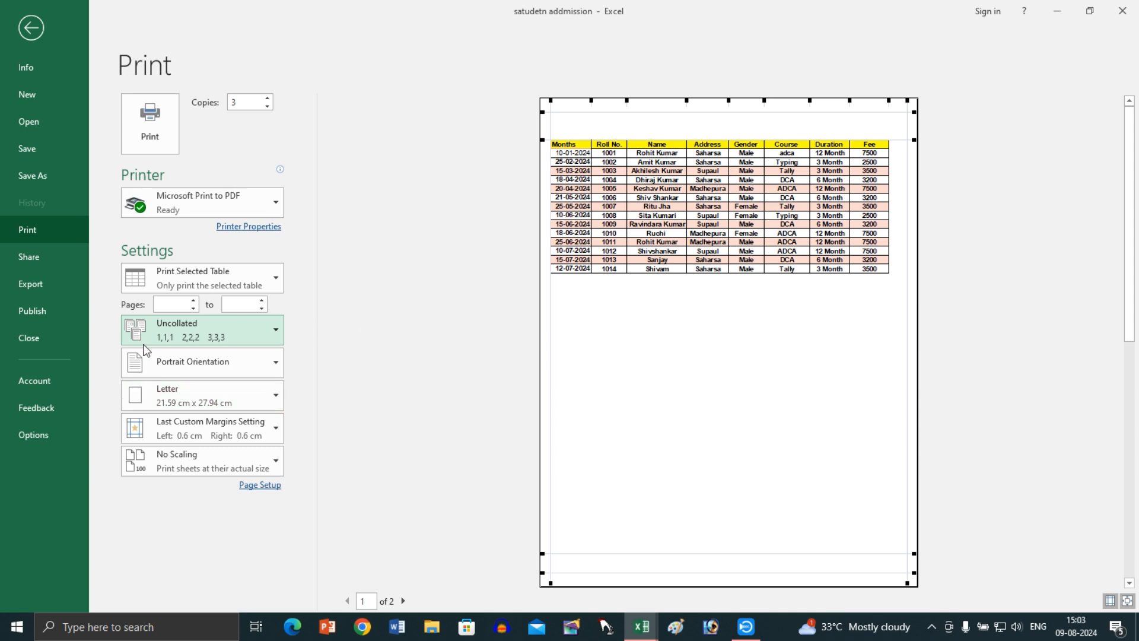
{"action": "key", "text": "ctrl+alt+d"}
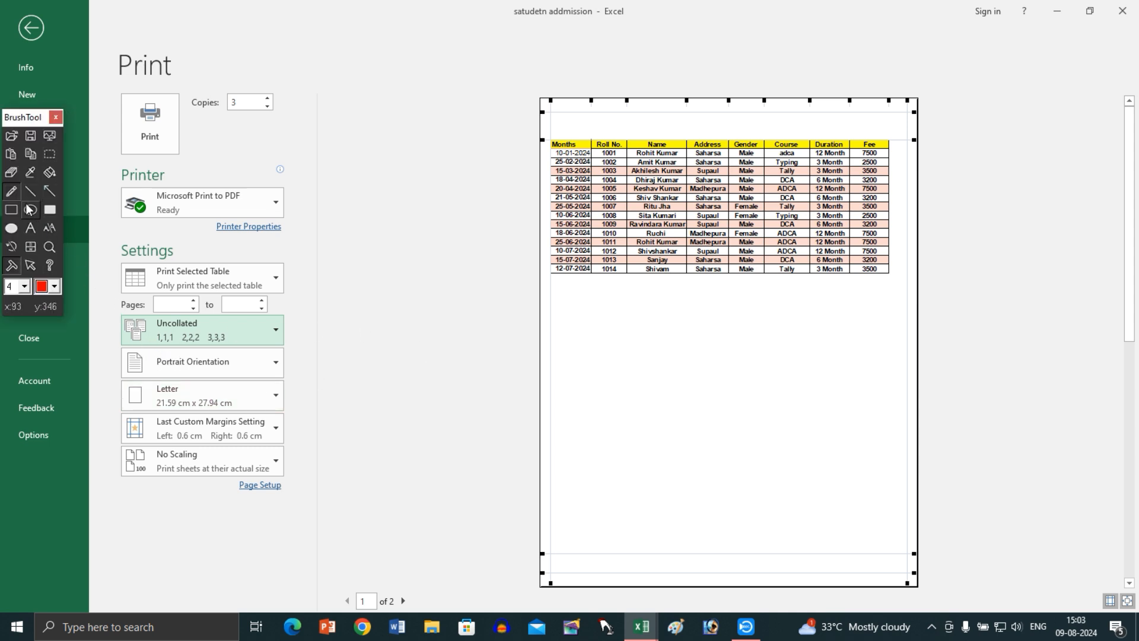
{"action": "mouse_move", "coordinate": [598, 304]}
{"action": "left_mouse_down"}
{"action": "mouse_move", "coordinate": [617, 372]}
{"action": "mouse_move", "coordinate": [651, 318]}
{"action": "mouse_move", "coordinate": [646, 304]}
{"action": "mouse_move", "coordinate": [605, 299]}
{"action": "left_mouse_up"}
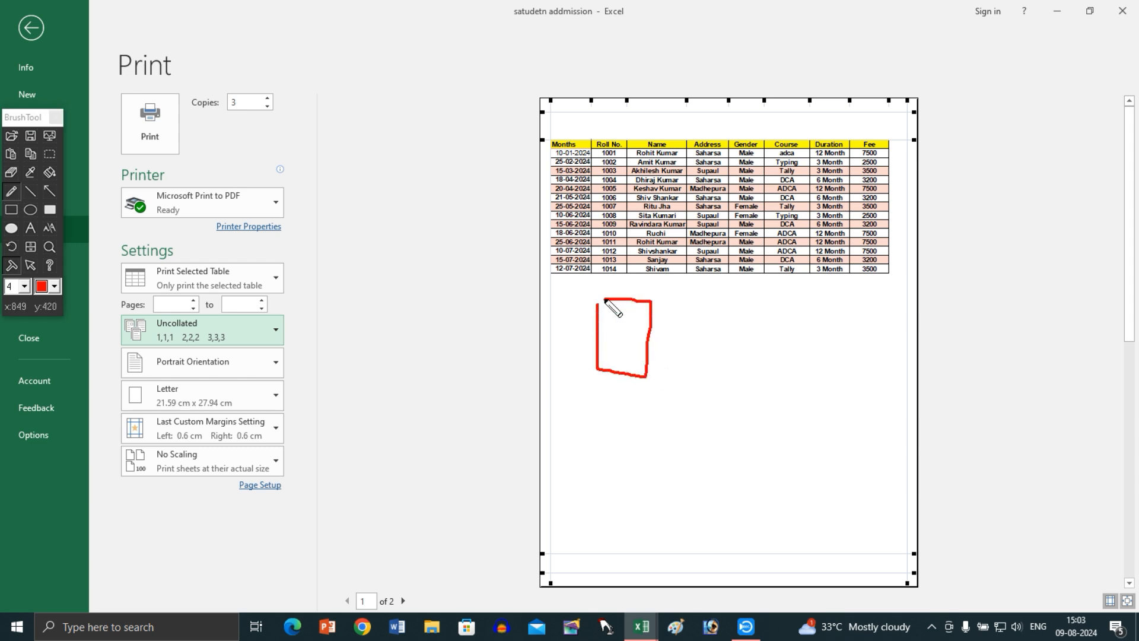
{"action": "mouse_move", "coordinate": [674, 305]}
{"action": "left_mouse_down"}
{"action": "mouse_move", "coordinate": [750, 380]}
{"action": "mouse_move", "coordinate": [668, 298]}
{"action": "left_mouse_up"}
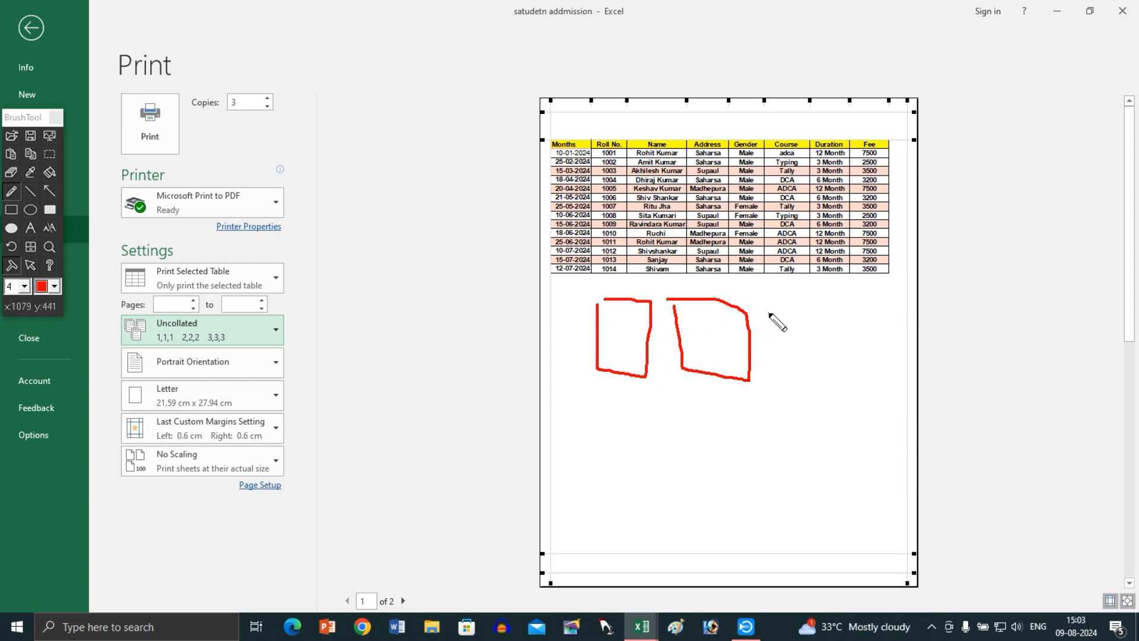
{"action": "mouse_move", "coordinate": [772, 321]}
{"action": "left_mouse_down"}
{"action": "mouse_move", "coordinate": [841, 372]}
{"action": "mouse_move", "coordinate": [793, 318]}
{"action": "left_mouse_up"}
{"action": "mouse_move", "coordinate": [612, 435]}
{"action": "left_mouse_down"}
{"action": "mouse_move", "coordinate": [645, 485]}
{"action": "mouse_move", "coordinate": [583, 414]}
{"action": "left_mouse_up"}
{"action": "mouse_move", "coordinate": [703, 424]}
{"action": "left_mouse_down"}
{"action": "mouse_move", "coordinate": [718, 482]}
{"action": "mouse_move", "coordinate": [705, 424]}
{"action": "left_mouse_up"}
{"action": "mouse_move", "coordinate": [826, 431]}
{"action": "left_mouse_down"}
{"action": "mouse_move", "coordinate": [824, 467]}
{"action": "mouse_move", "coordinate": [811, 416]}
{"action": "left_mouse_up"}
{"action": "mouse_move", "coordinate": [620, 525]}
{"action": "left_mouse_down"}
{"action": "mouse_move", "coordinate": [702, 571]}
{"action": "mouse_move", "coordinate": [610, 524]}
{"action": "left_mouse_up"}
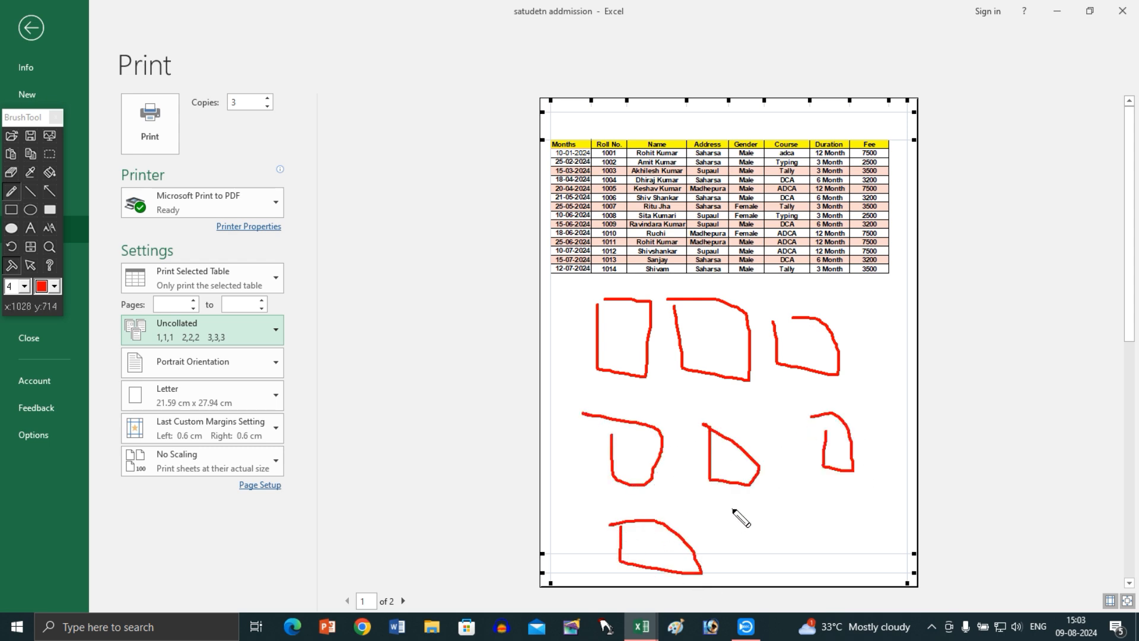
{"action": "mouse_move", "coordinate": [734, 511]}
{"action": "left_mouse_down"}
{"action": "mouse_move", "coordinate": [803, 540]}
{"action": "mouse_move", "coordinate": [743, 505]}
{"action": "left_mouse_up"}
{"action": "mouse_move", "coordinate": [848, 513]}
{"action": "left_mouse_down"}
{"action": "mouse_move", "coordinate": [849, 565]}
{"action": "mouse_move", "coordinate": [855, 517]}
{"action": "left_mouse_up"}
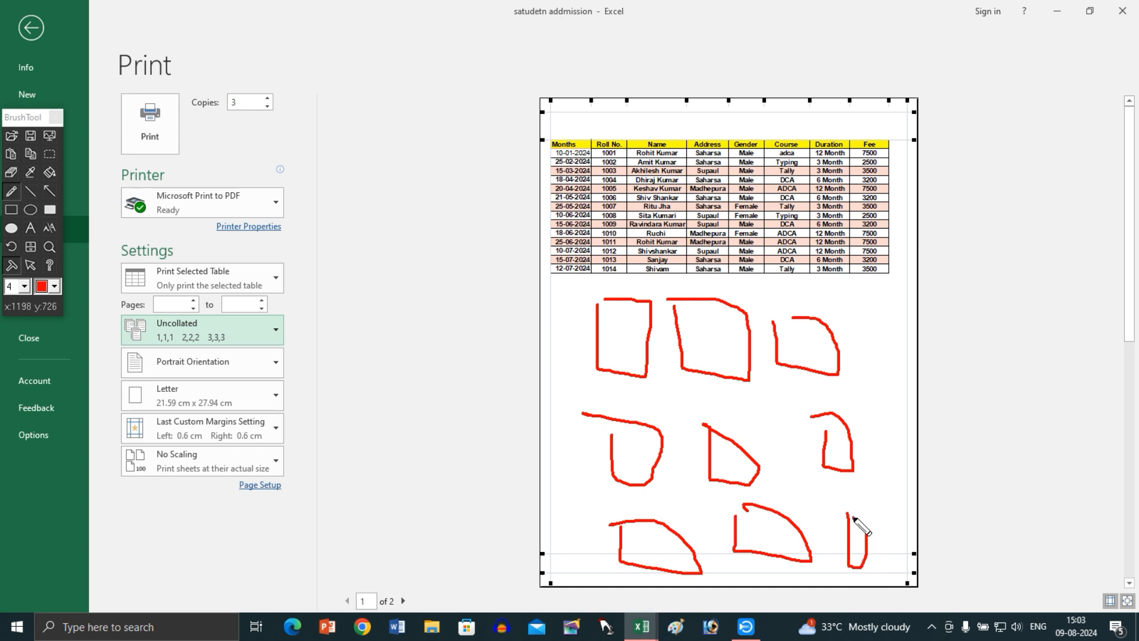
- Mark the sketched rows with crosses, a frame around the lower two rows and dividing lines in the first row, and clear the drawing
{"action": "mouse_move", "coordinate": [852, 335]}
{"action": "left_mouse_down"}
{"action": "mouse_move", "coordinate": [896, 365]}
{"action": "mouse_move", "coordinate": [876, 372]}
{"action": "left_mouse_up"}
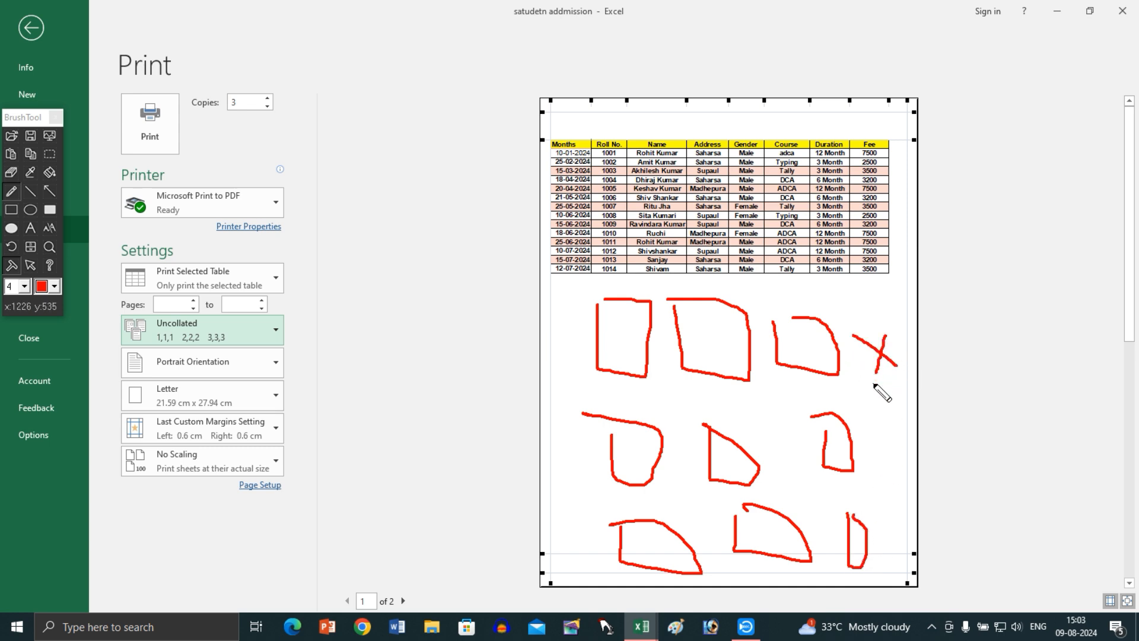
{"action": "mouse_move", "coordinate": [585, 439]}
{"action": "left_mouse_down"}
{"action": "mouse_move", "coordinate": [594, 578]}
{"action": "mouse_move", "coordinate": [922, 577]}
{"action": "mouse_move", "coordinate": [564, 407]}
{"action": "mouse_move", "coordinate": [523, 408]}
{"action": "left_mouse_up"}
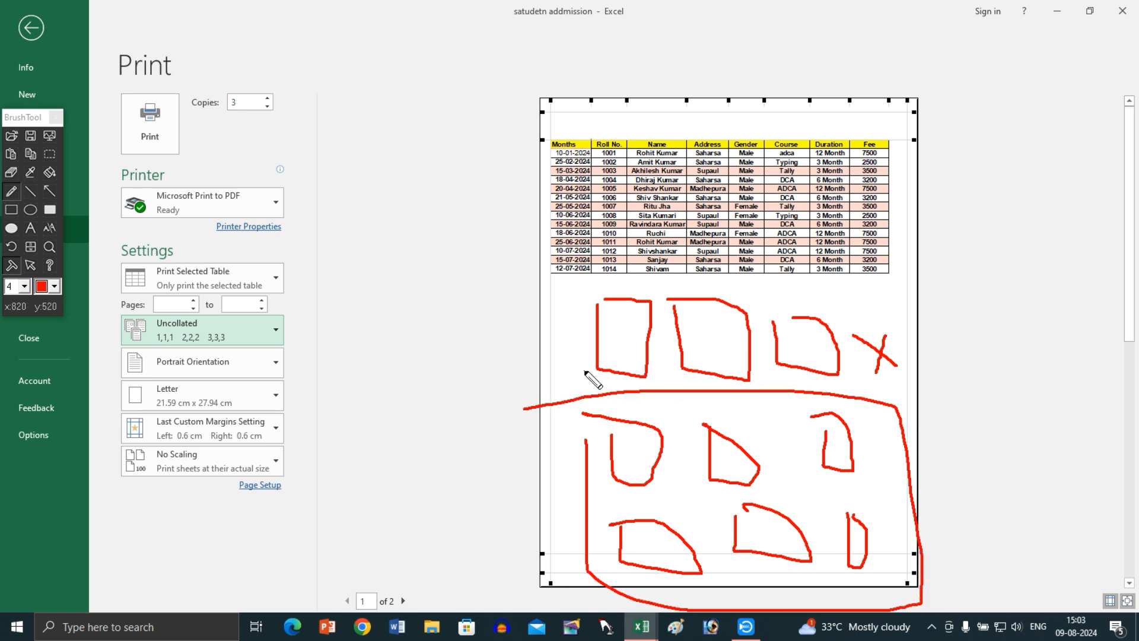
{"action": "left_click_drag", "start_coordinate": [578, 374], "coordinate": [670, 387]}
{"action": "mouse_move", "coordinate": [592, 301]}
{"action": "left_mouse_down"}
{"action": "mouse_move", "coordinate": [669, 332]}
{"action": "mouse_move", "coordinate": [671, 396]}
{"action": "left_mouse_up"}
{"action": "left_click_drag", "start_coordinate": [763, 295], "coordinate": [766, 426]}
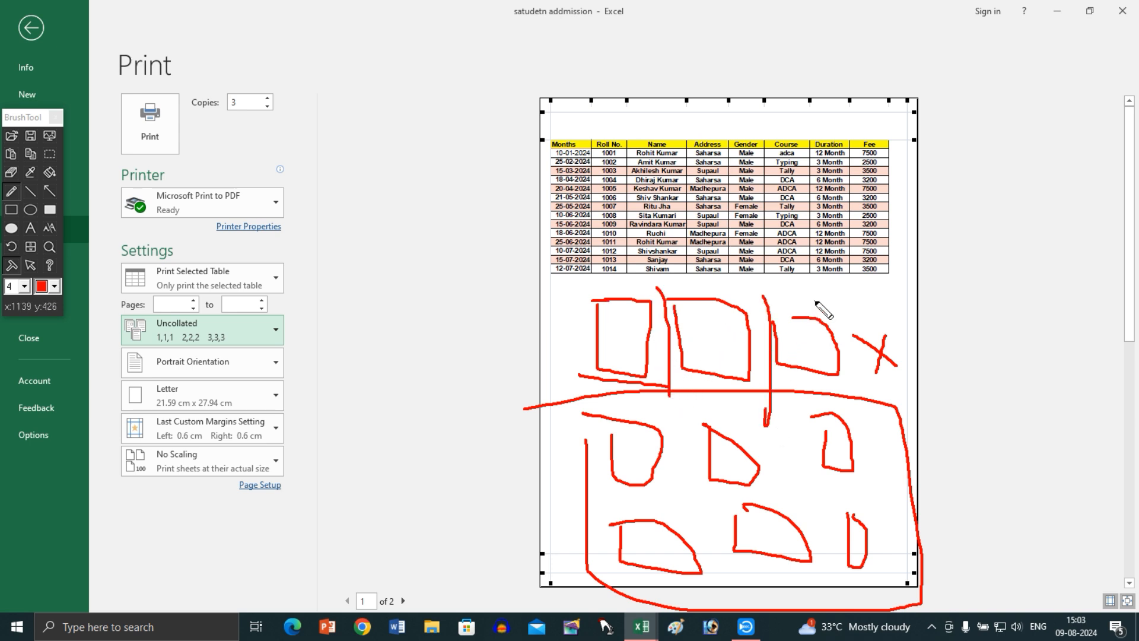
{"action": "left_click_drag", "start_coordinate": [828, 325], "coordinate": [837, 361]}
{"action": "left_click_drag", "start_coordinate": [913, 442], "coordinate": [873, 471]}
{"action": "left_click_drag", "start_coordinate": [878, 561], "coordinate": [896, 545]}
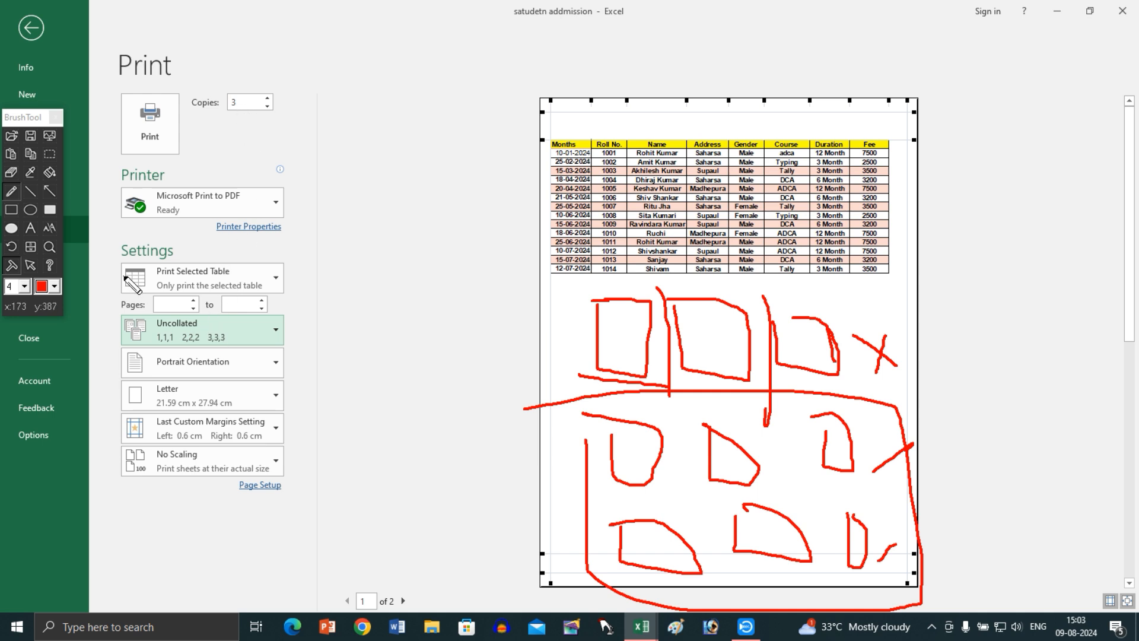
{"action": "key", "text": "Escape"}
- Set the print order to Collated and keep Portrait Orientation
{"action": "left_click", "coordinate": [191, 340]}
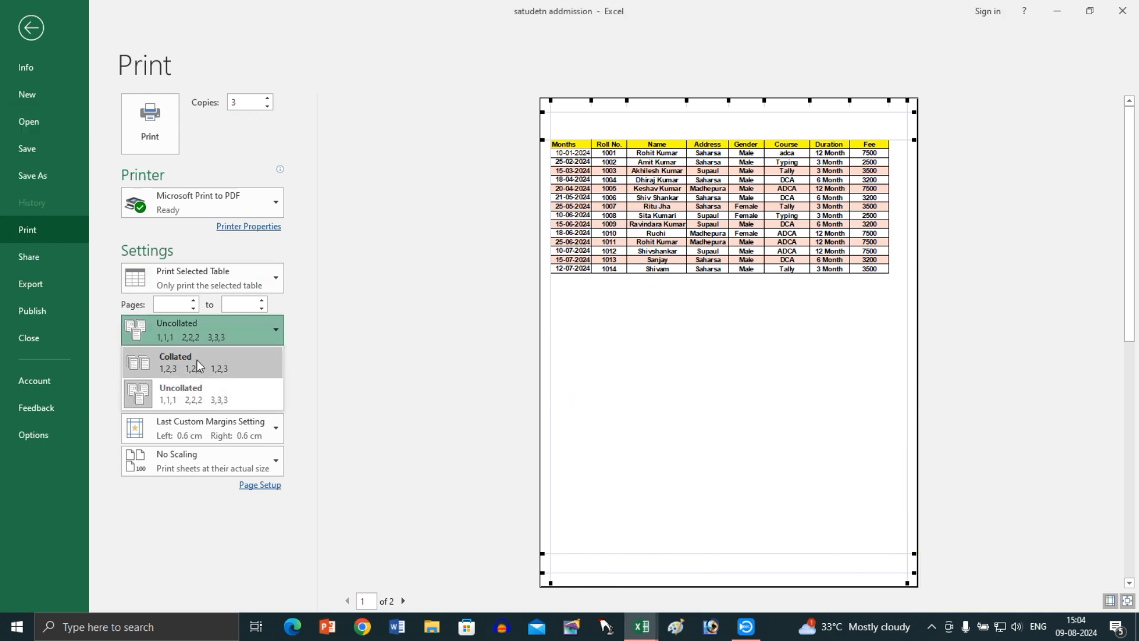
{"action": "left_click", "coordinate": [197, 359]}
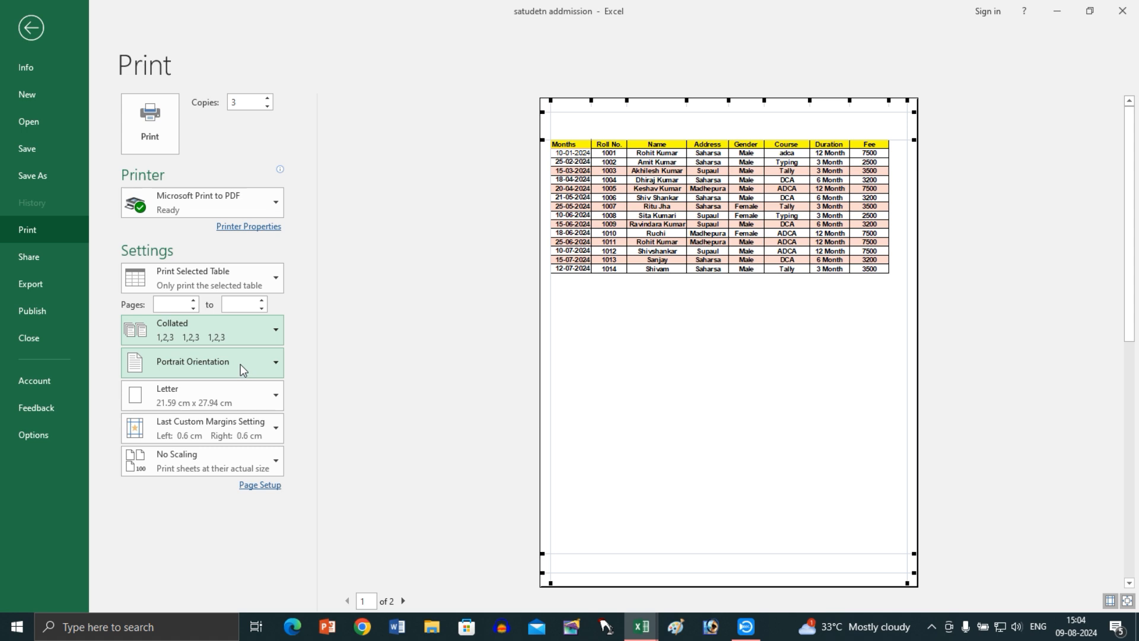
{"action": "left_click", "coordinate": [240, 364]}
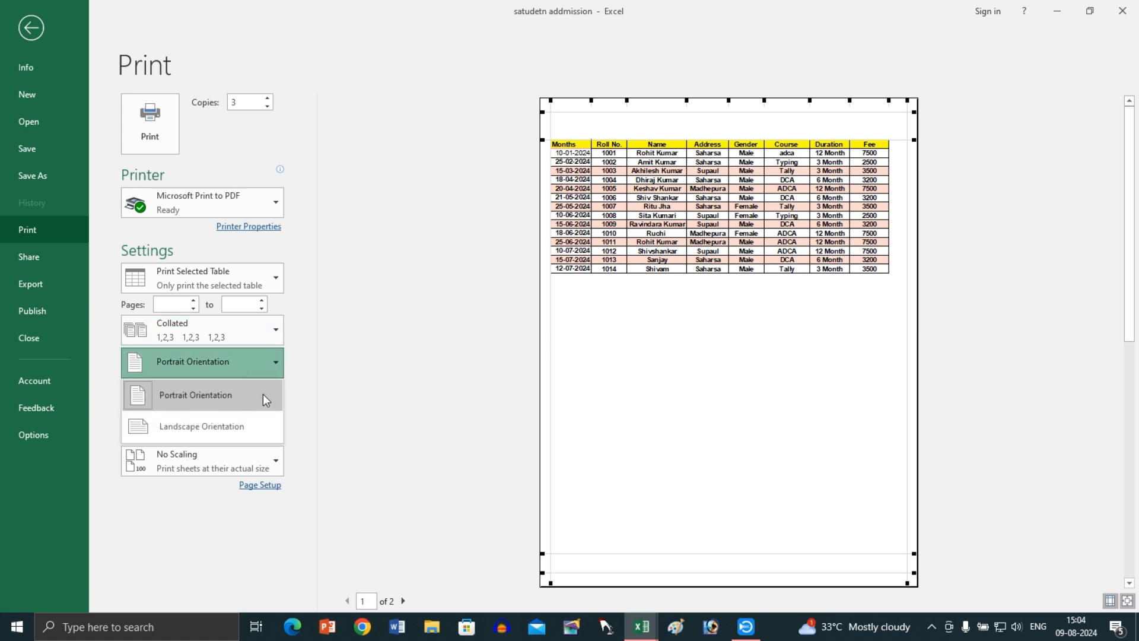
{"action": "left_click", "coordinate": [219, 410]}
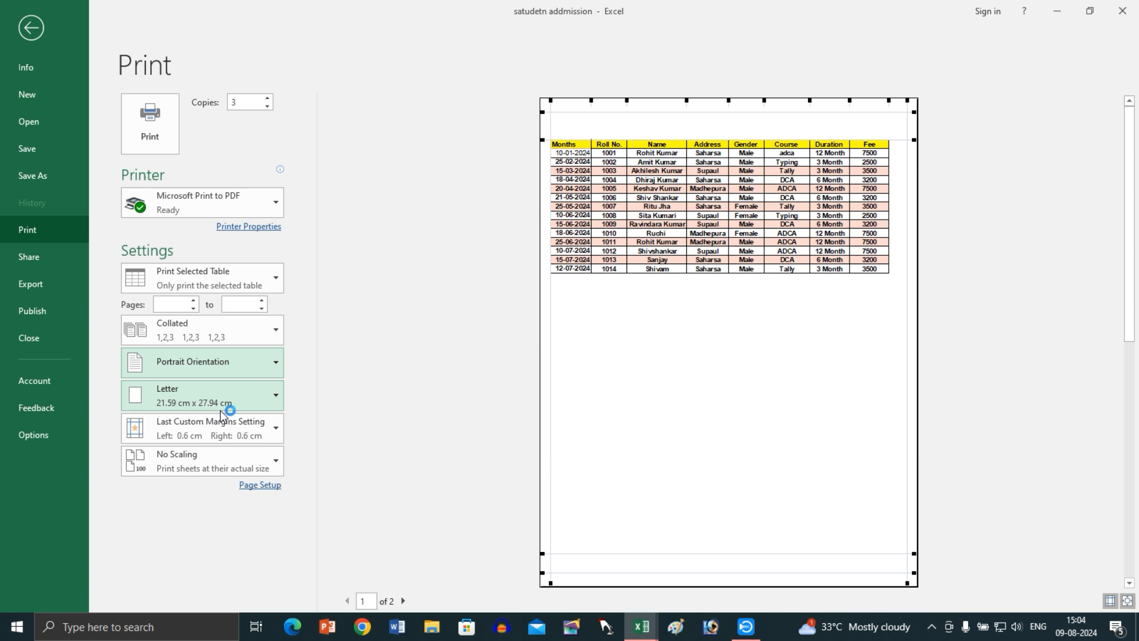
- Sketch a portrait page and a landscape page with column lines over the preview, underline both, and clear the drawing
{"action": "mouse_move", "coordinate": [587, 321]}
{"action": "left_mouse_down"}
{"action": "mouse_move", "coordinate": [601, 469]}
{"action": "mouse_move", "coordinate": [654, 469]}
{"action": "mouse_move", "coordinate": [673, 324]}
{"action": "mouse_move", "coordinate": [579, 322]}
{"action": "left_mouse_up"}
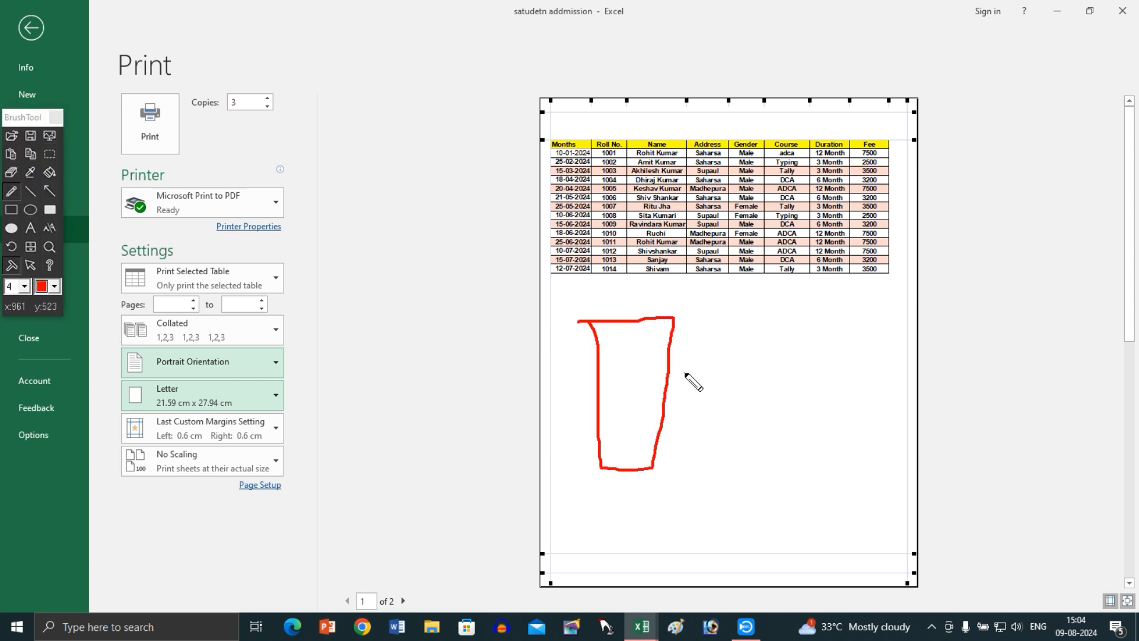
{"action": "mouse_move", "coordinate": [702, 352]}
{"action": "left_mouse_down"}
{"action": "mouse_move", "coordinate": [781, 455]}
{"action": "mouse_move", "coordinate": [874, 391]}
{"action": "mouse_move", "coordinate": [874, 346]}
{"action": "mouse_move", "coordinate": [707, 359]}
{"action": "left_mouse_up"}
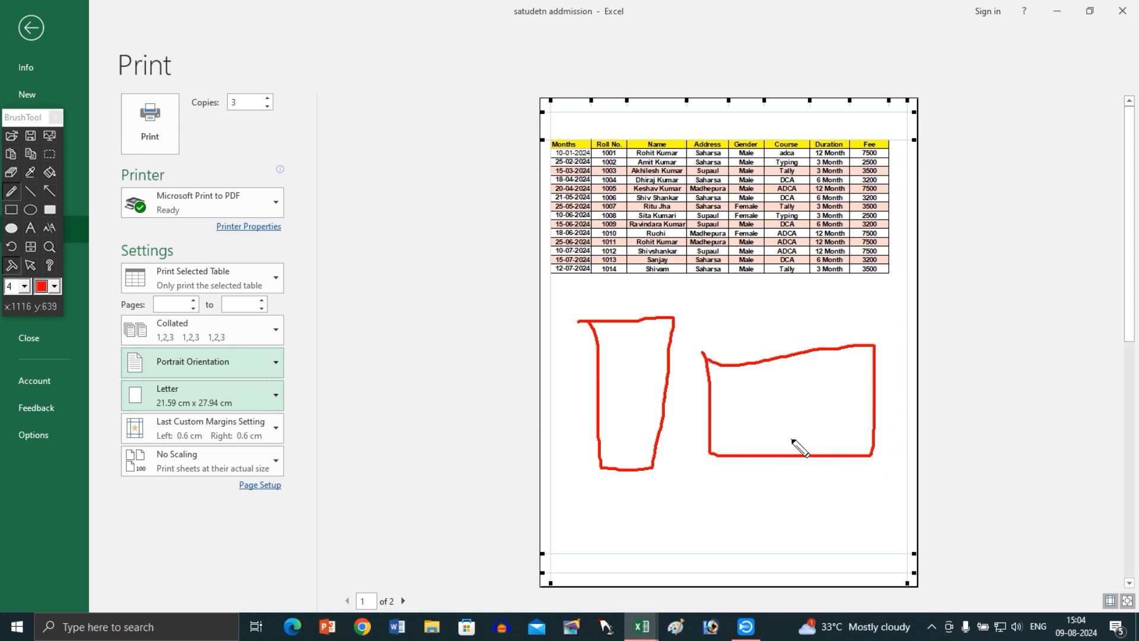
{"action": "left_click_drag", "start_coordinate": [750, 364], "coordinate": [749, 449]}
{"action": "left_click_drag", "start_coordinate": [784, 360], "coordinate": [786, 469]}
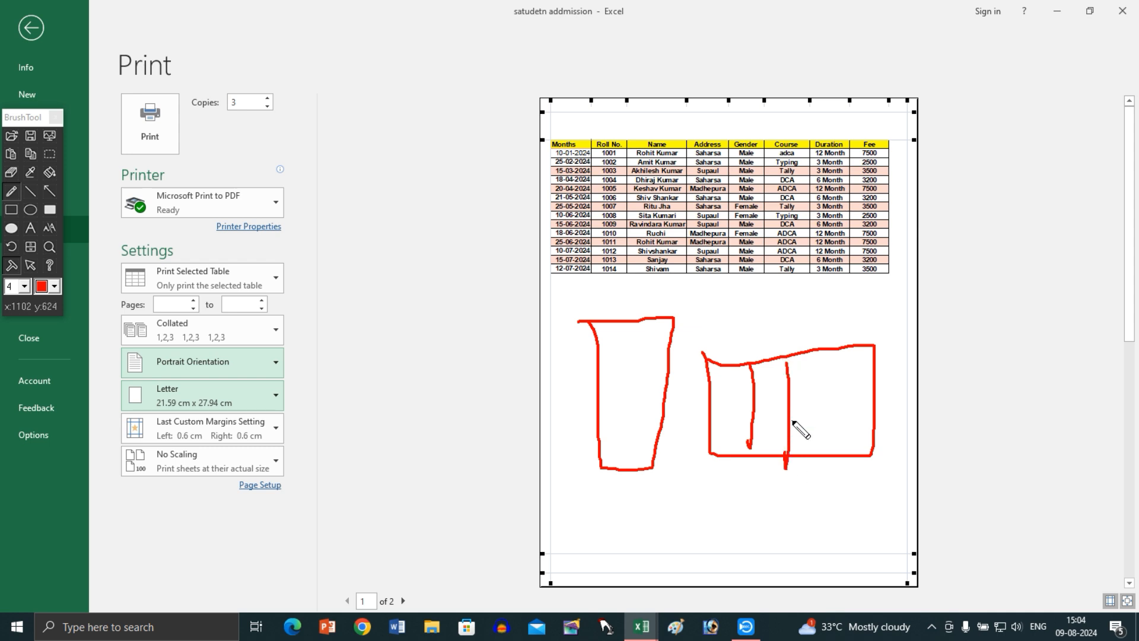
{"action": "mouse_move", "coordinate": [824, 357]}
{"action": "left_mouse_down"}
{"action": "mouse_move", "coordinate": [828, 468]}
{"action": "mouse_move", "coordinate": [854, 454]}
{"action": "left_mouse_up"}
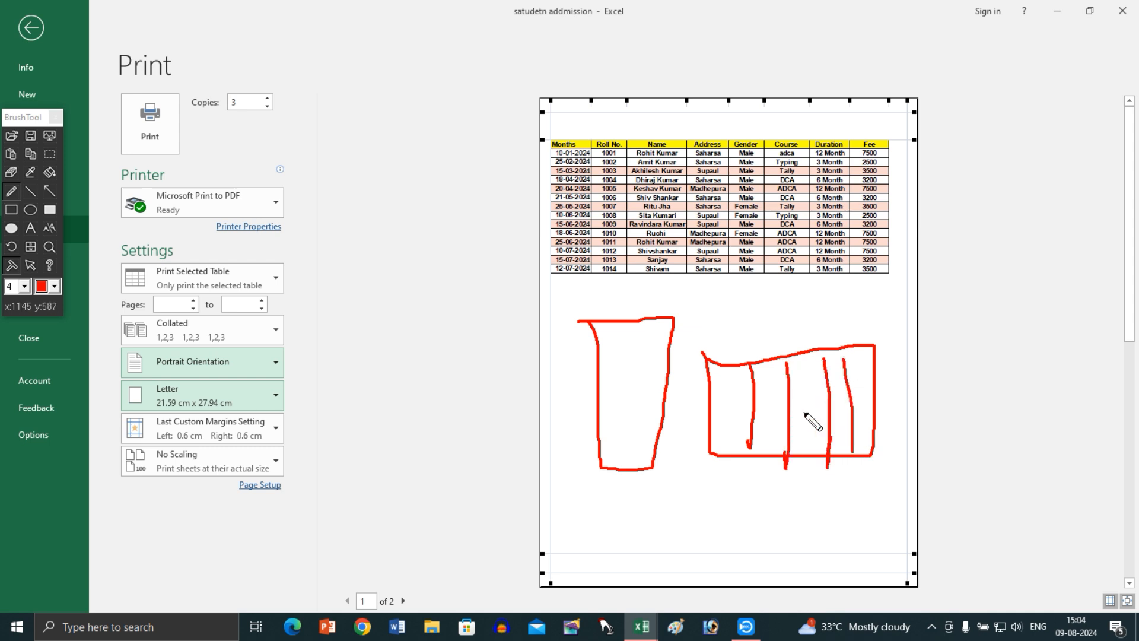
{"action": "left_click_drag", "start_coordinate": [737, 503], "coordinate": [862, 449]}
{"action": "left_click_drag", "start_coordinate": [748, 528], "coordinate": [884, 467]}
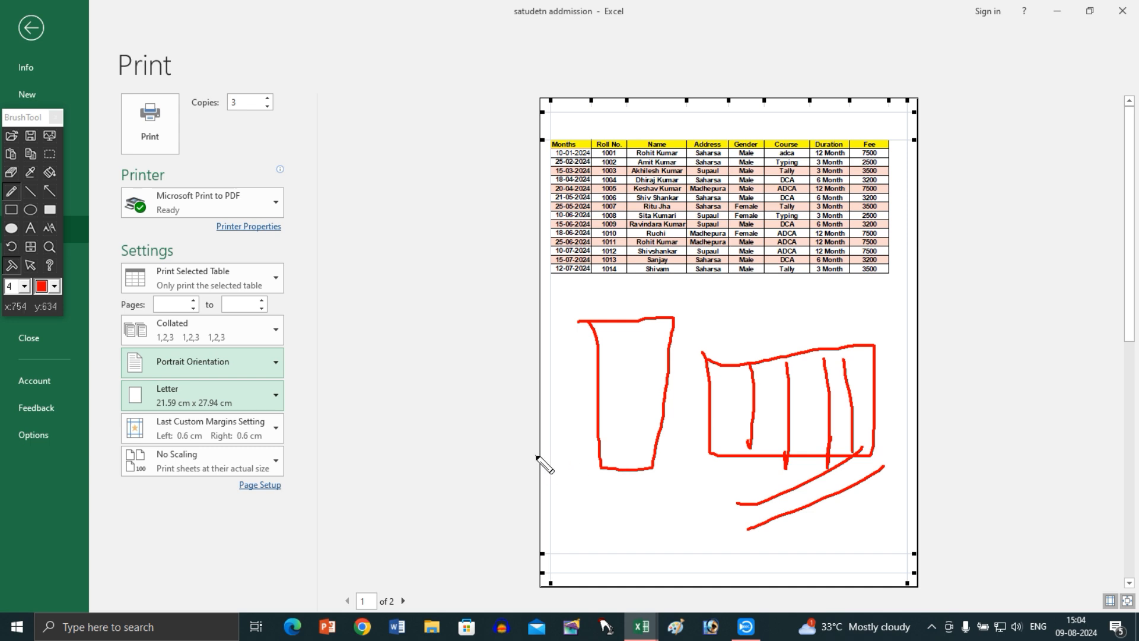
{"action": "mouse_move", "coordinate": [489, 511]}
{"action": "left_mouse_down"}
{"action": "mouse_move", "coordinate": [602, 437]}
{"action": "mouse_move", "coordinate": [600, 419]}
{"action": "left_mouse_up"}
{"action": "left_click_drag", "start_coordinate": [526, 535], "coordinate": [632, 463]}
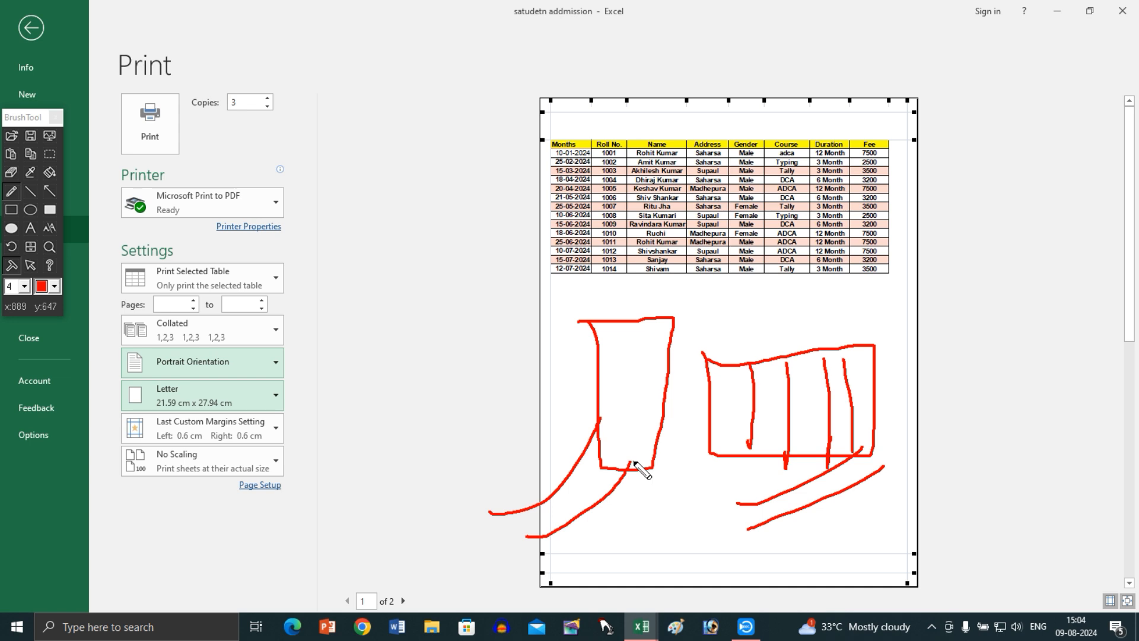
{"action": "key", "text": "Escape"}
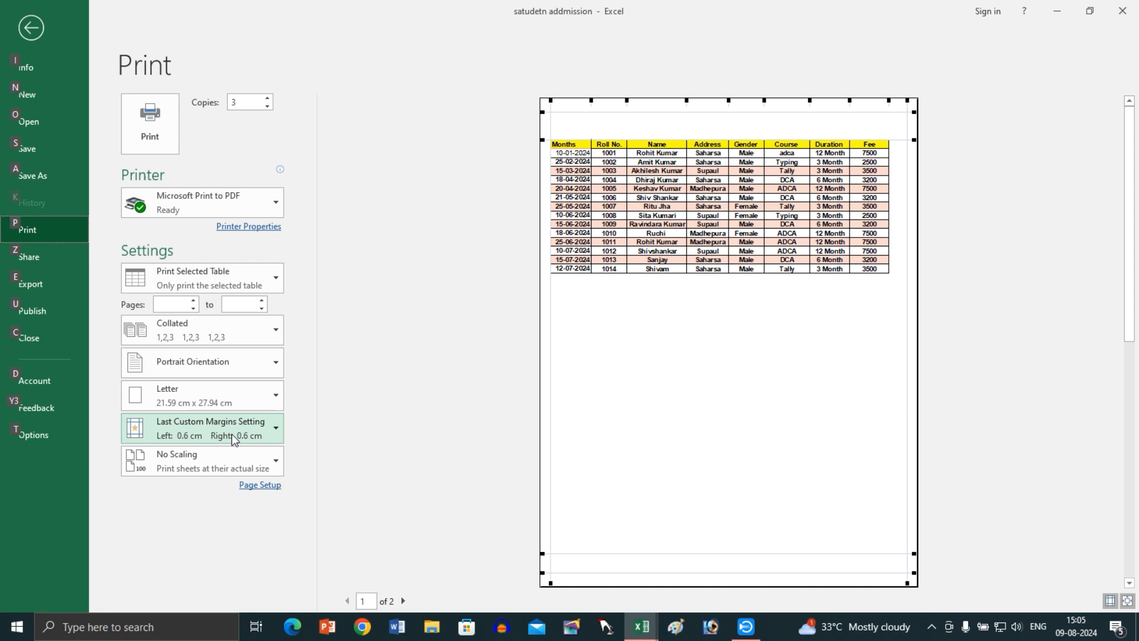
- Set the paper size to A4 and the print scope to the active sheets
{"action": "left_click", "coordinate": [207, 395]}
{"action": "left_click", "coordinate": [205, 394]}
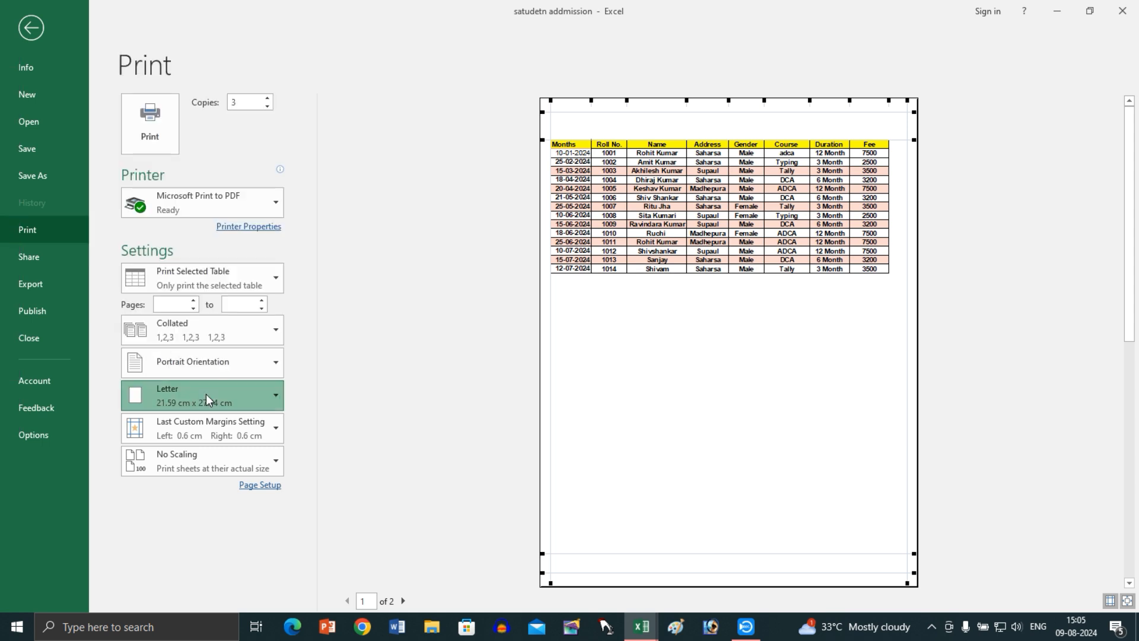
{"action": "left_click", "coordinate": [205, 394]}
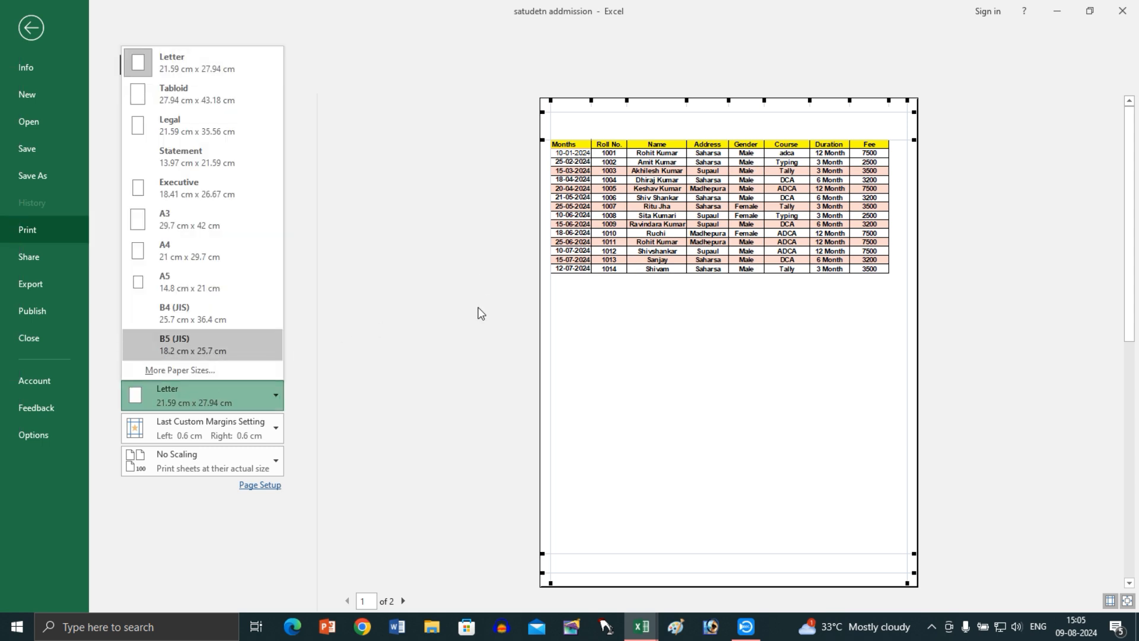
{"action": "left_click", "coordinate": [205, 256]}
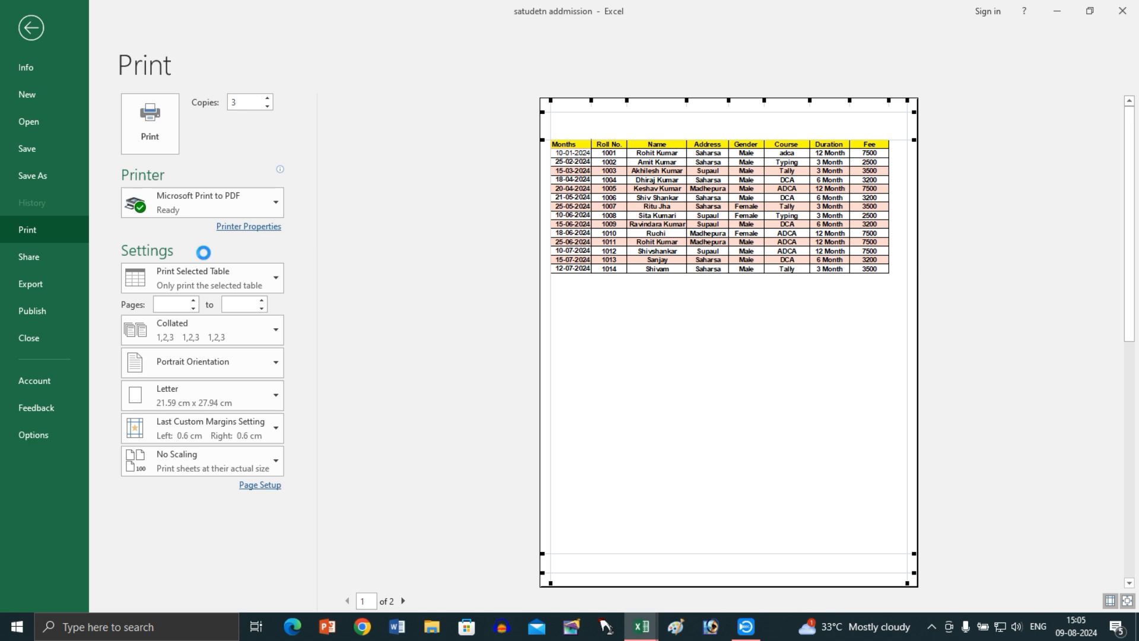
{"action": "left_click", "coordinate": [206, 282]}
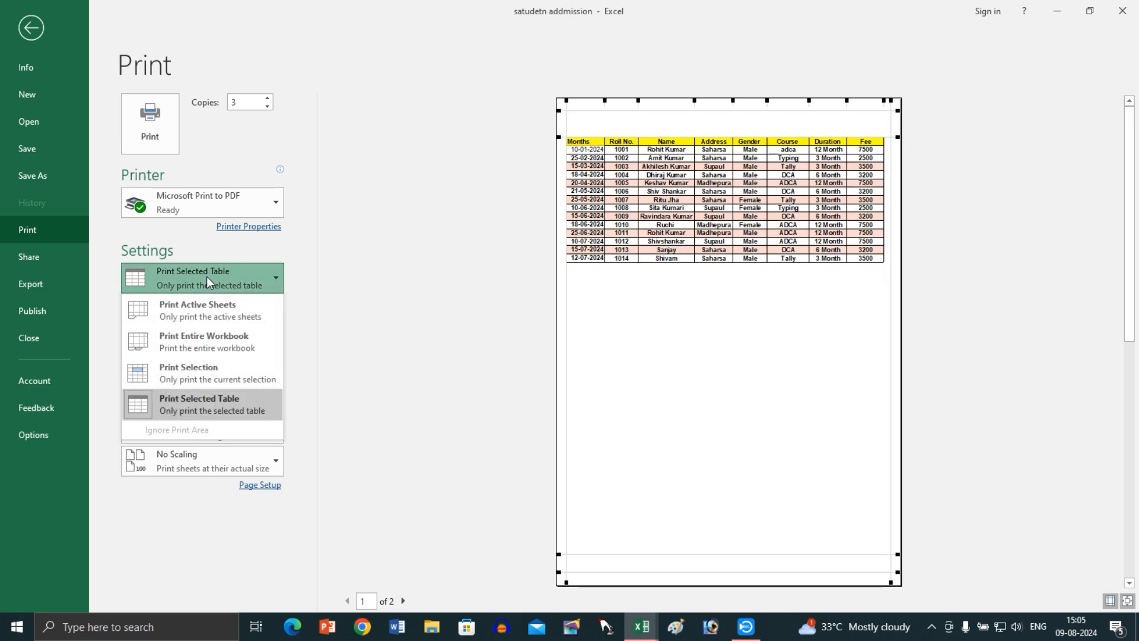
{"action": "left_click", "coordinate": [208, 310]}
- Switch the page orientation to Landscape Orientation while keeping the A4 paper size
{"action": "left_click", "coordinate": [194, 400]}
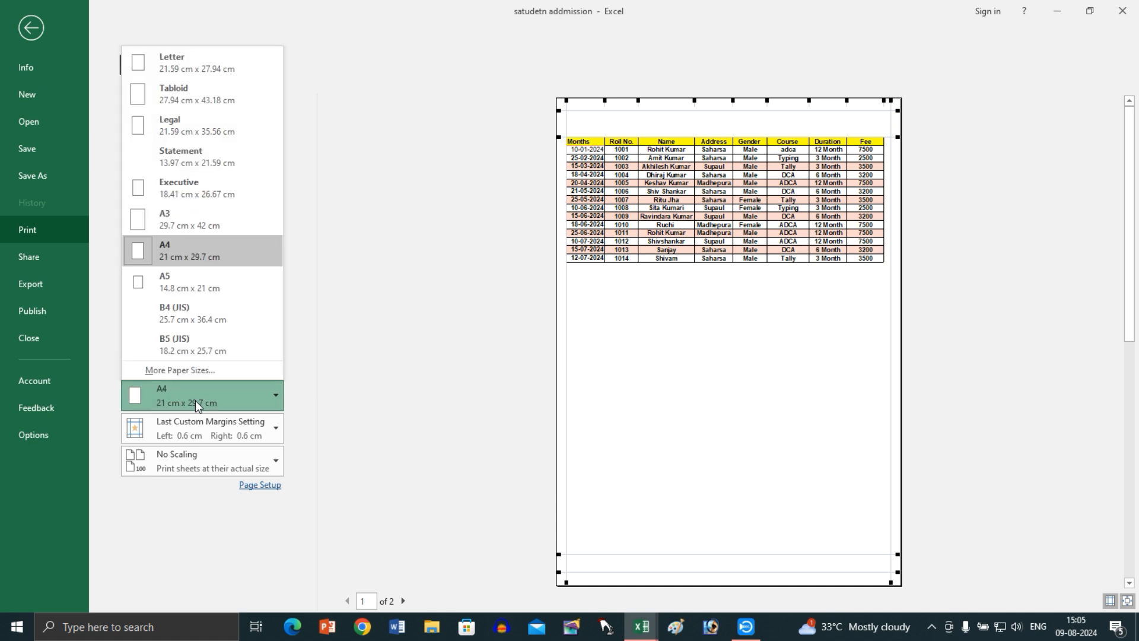
{"action": "left_click", "coordinate": [195, 400]}
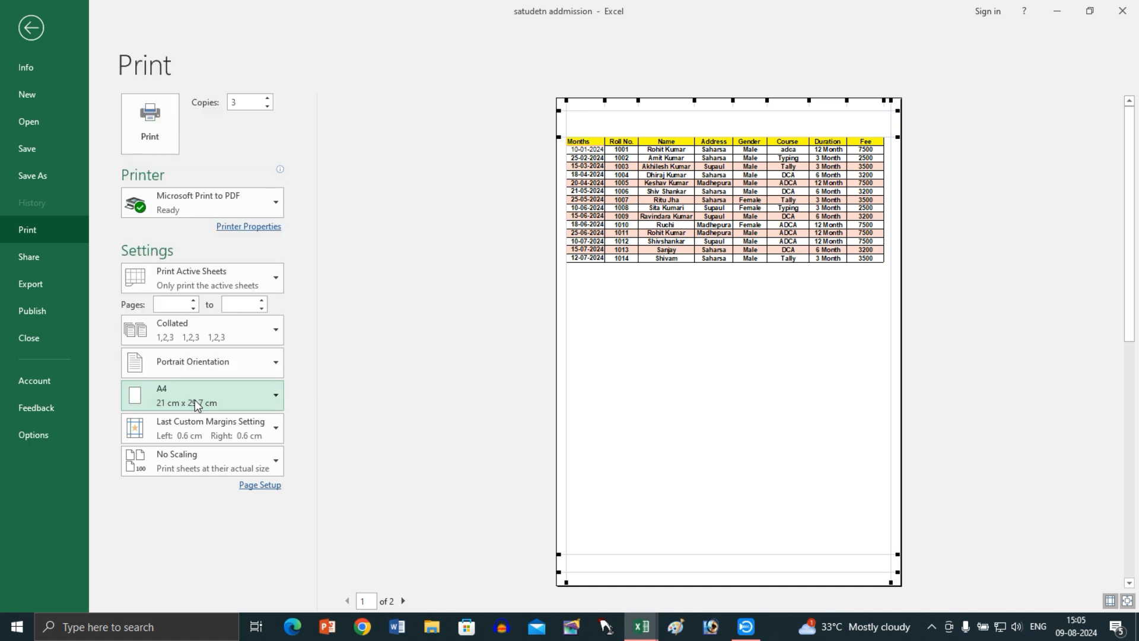
{"action": "left_click", "coordinate": [243, 361]}
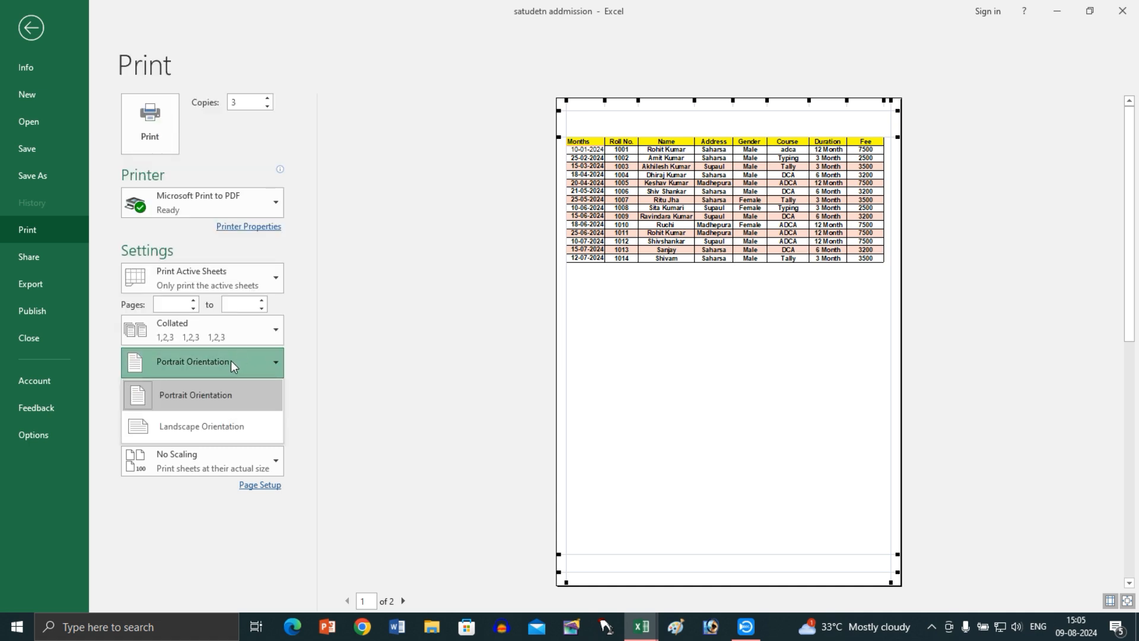
{"action": "left_click", "coordinate": [207, 421]}
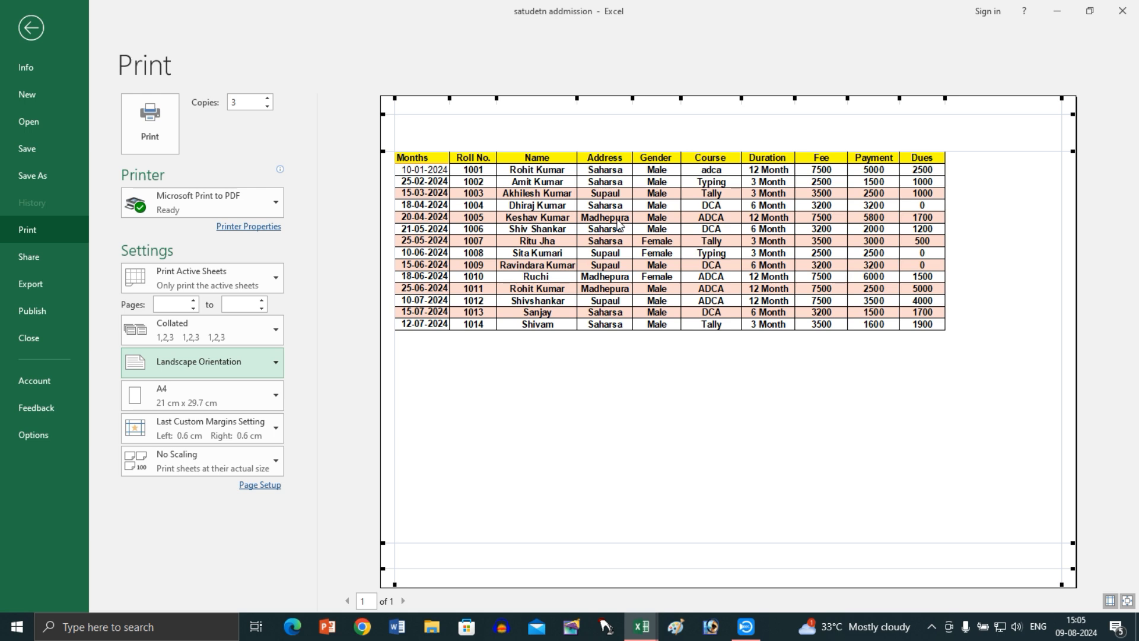
{"action": "left_click", "coordinate": [224, 368]}
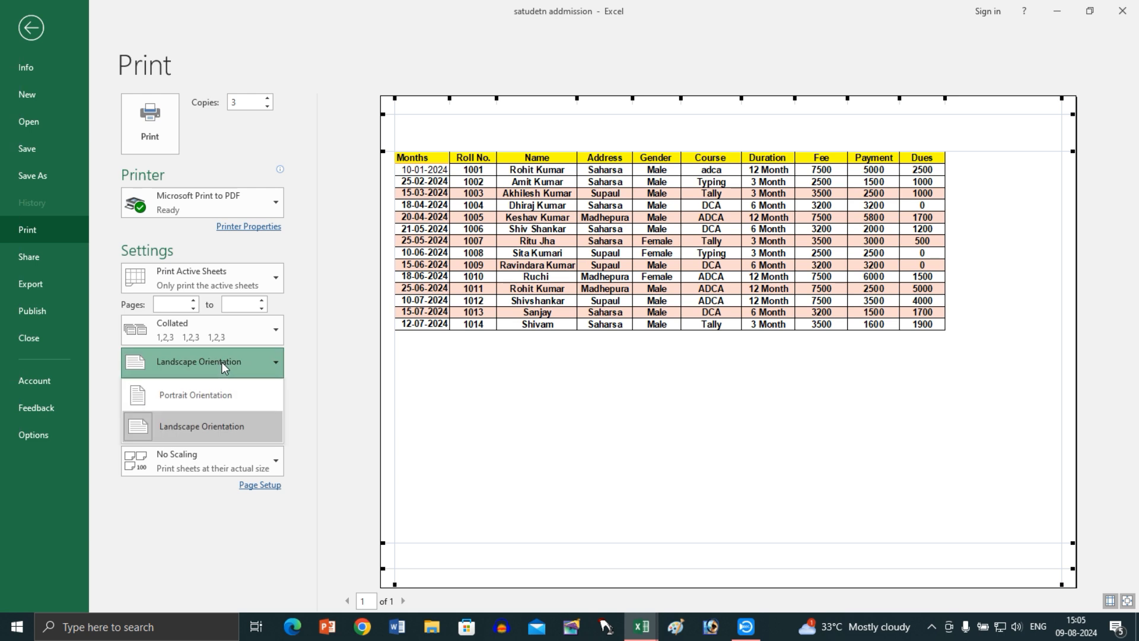
{"action": "left_click", "coordinate": [224, 368]}
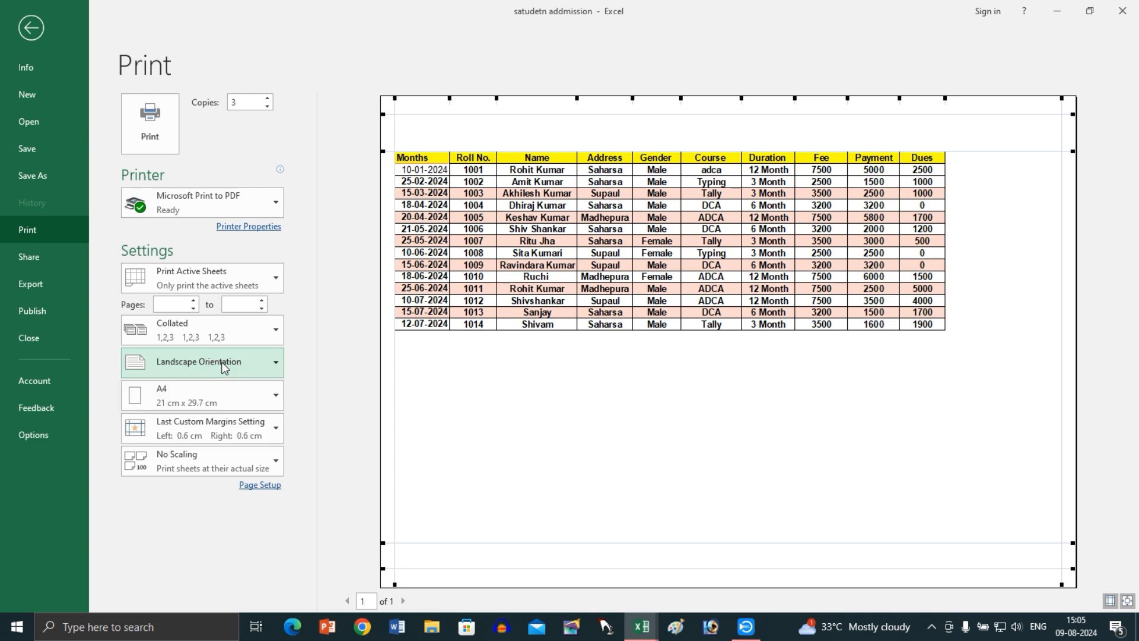
{"action": "left_click", "coordinate": [224, 367]}
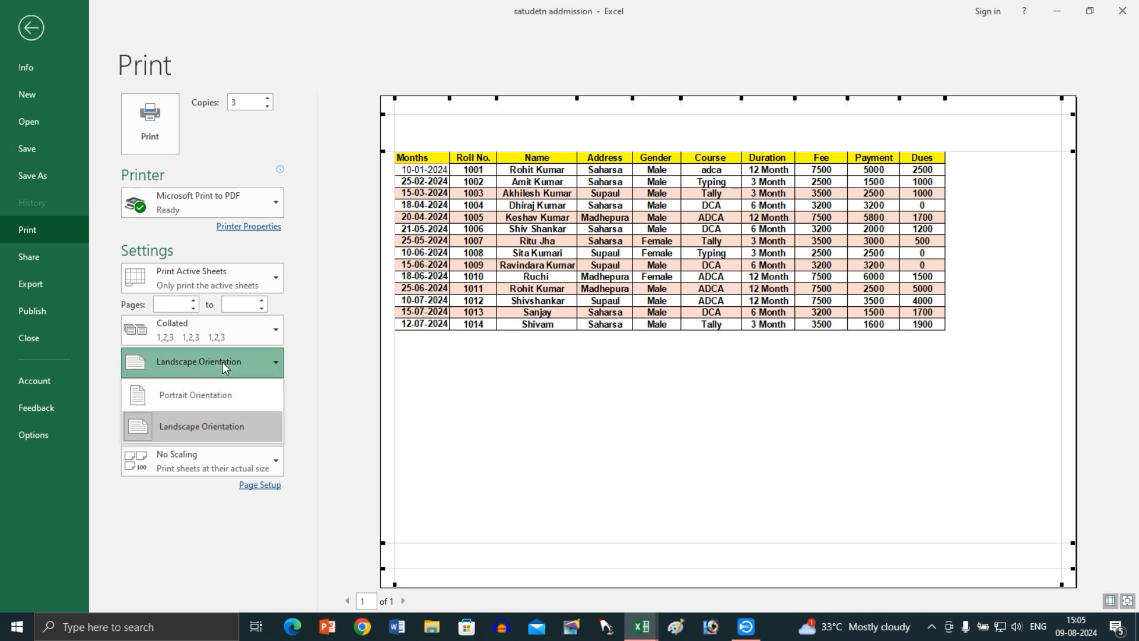
{"action": "left_click", "coordinate": [206, 426]}
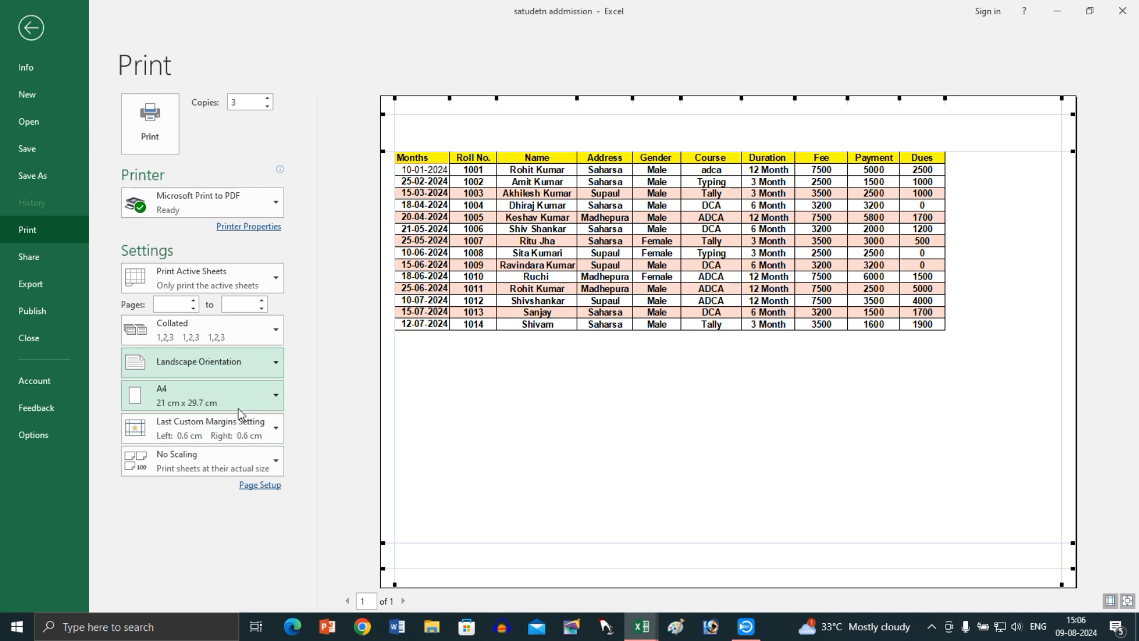
- Look over the margin presets without changing them and set the scaling to Fit Sheet on One Page
{"action": "left_click", "coordinate": [241, 444]}
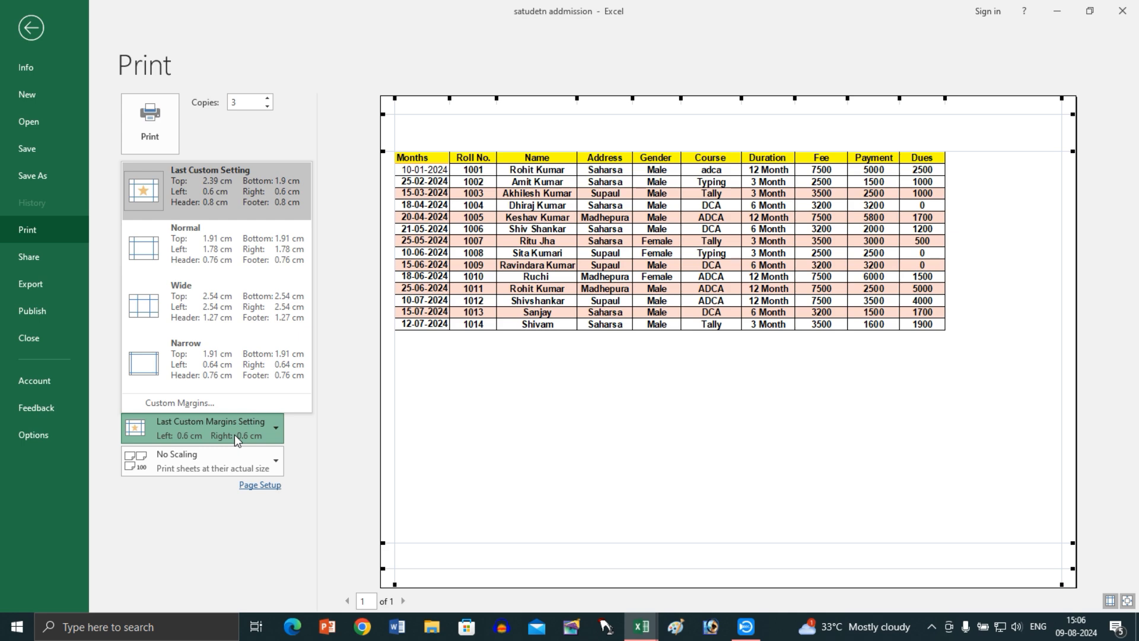
{"action": "left_click", "coordinate": [237, 439]}
{"action": "left_click", "coordinate": [201, 465]}
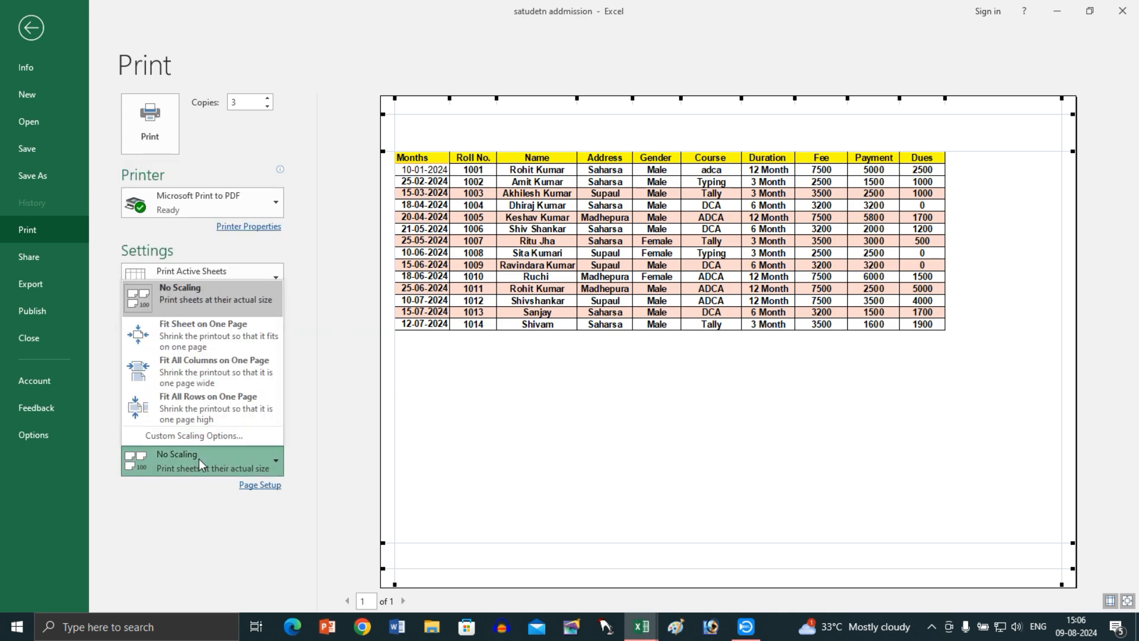
{"action": "left_click", "coordinate": [217, 347]}
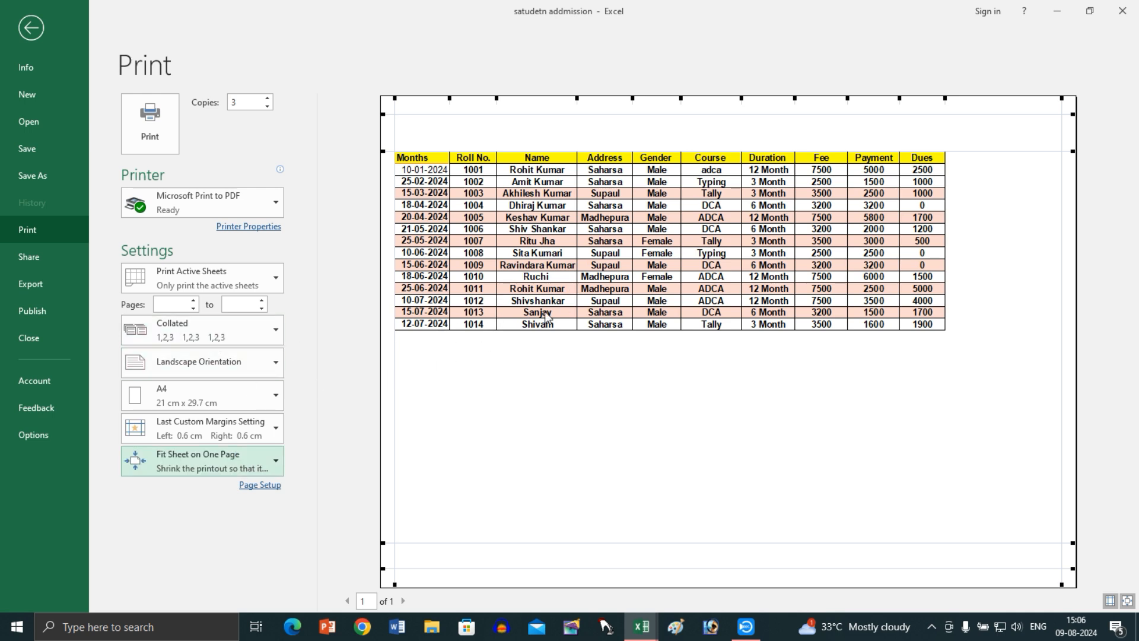
- Set the page orientation to Portrait Orientation and the scaling to No Scaling
{"action": "left_click", "coordinate": [212, 363]}
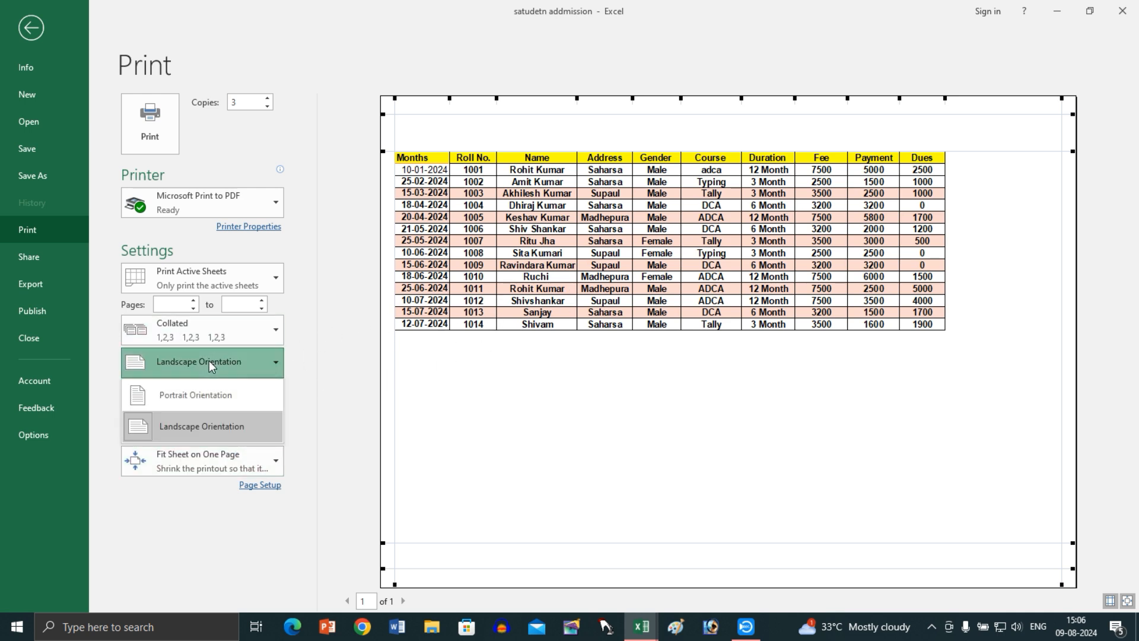
{"action": "left_click", "coordinate": [197, 398]}
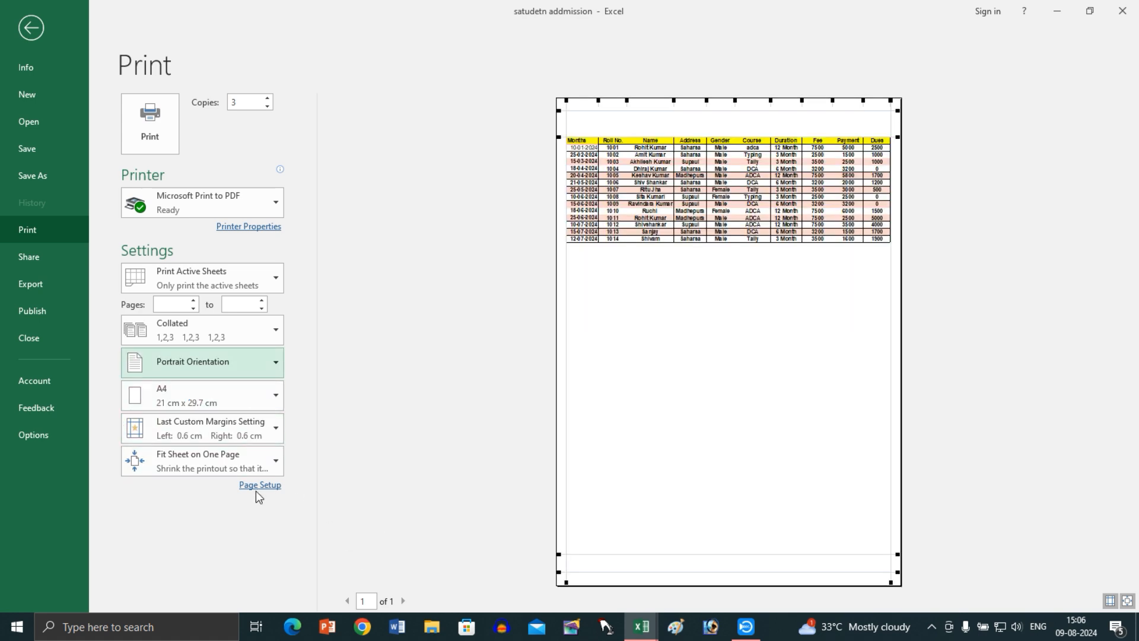
{"action": "left_click", "coordinate": [210, 461]}
{"action": "left_click", "coordinate": [183, 295]}
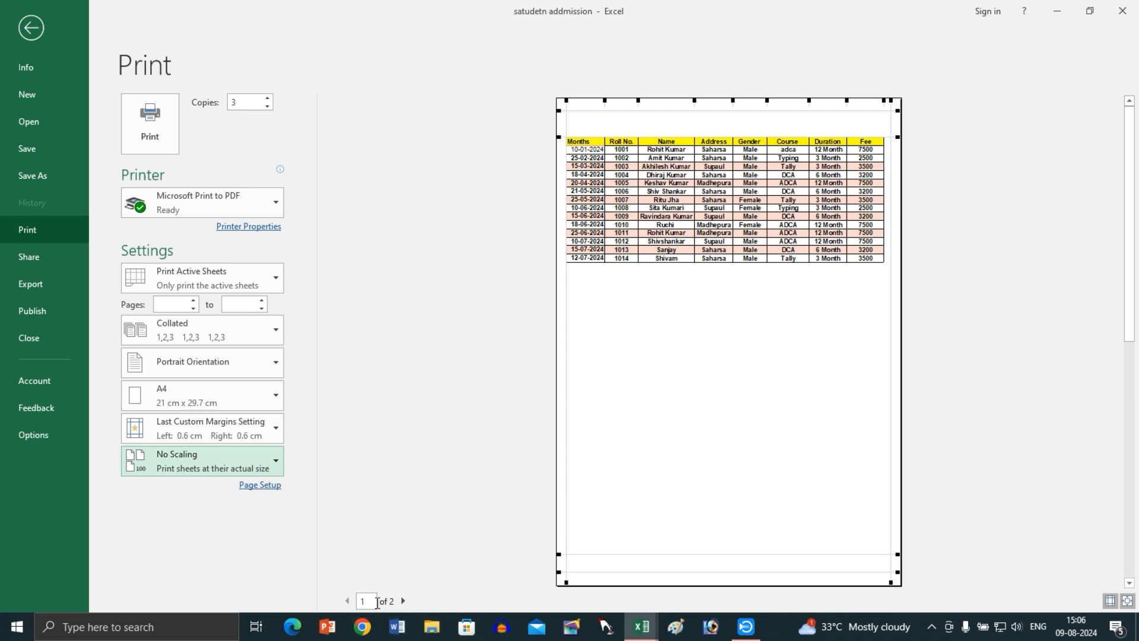
- Switch the scaling to Fit Sheet on One Page and return it to No Scaling
{"action": "left_click", "coordinate": [208, 469]}
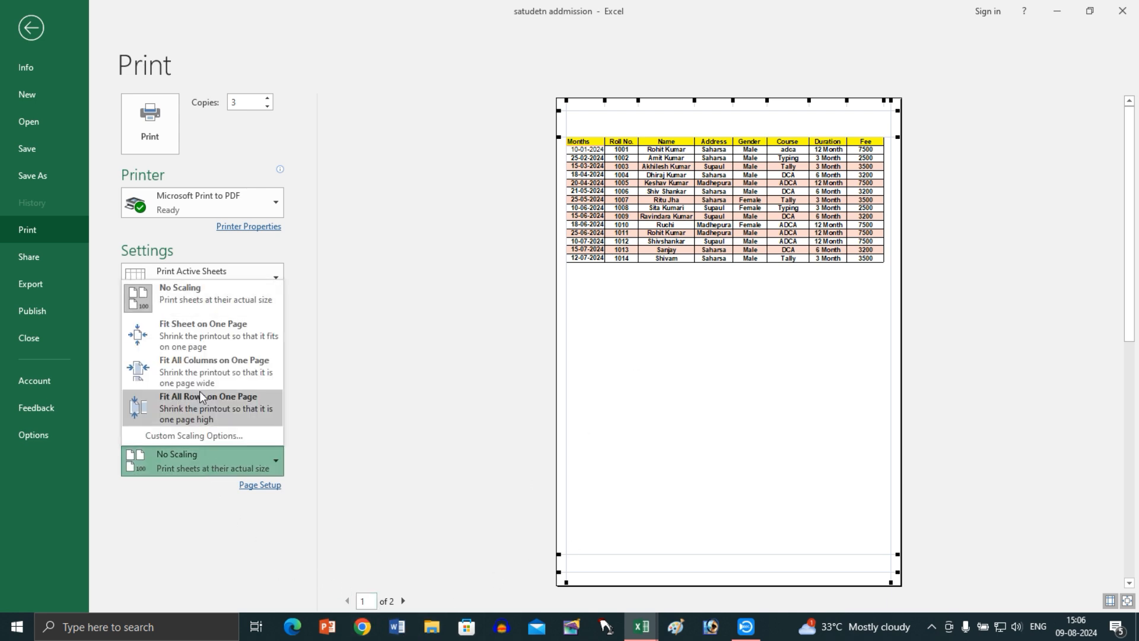
{"action": "left_click", "coordinate": [191, 341]}
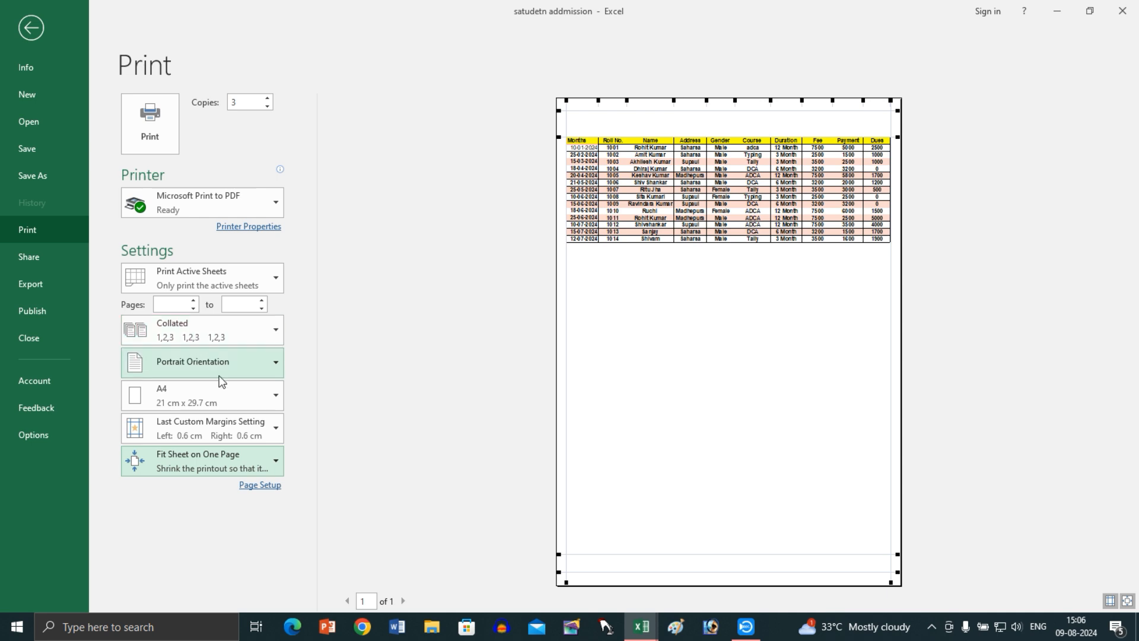
{"action": "left_click", "coordinate": [216, 472]}
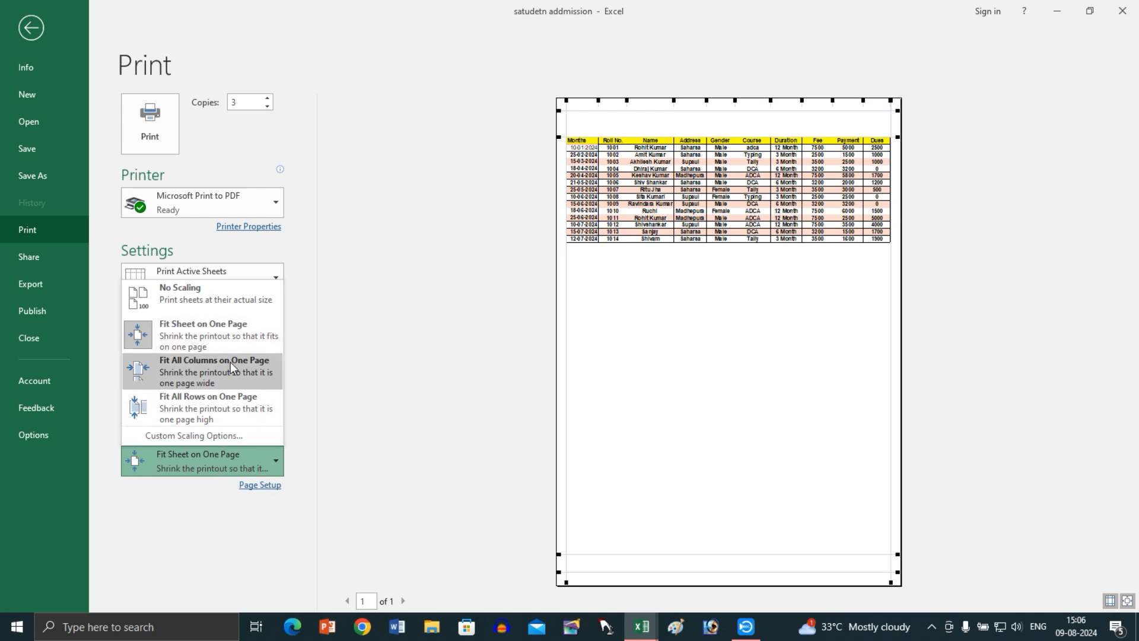
{"action": "left_click", "coordinate": [487, 357]}
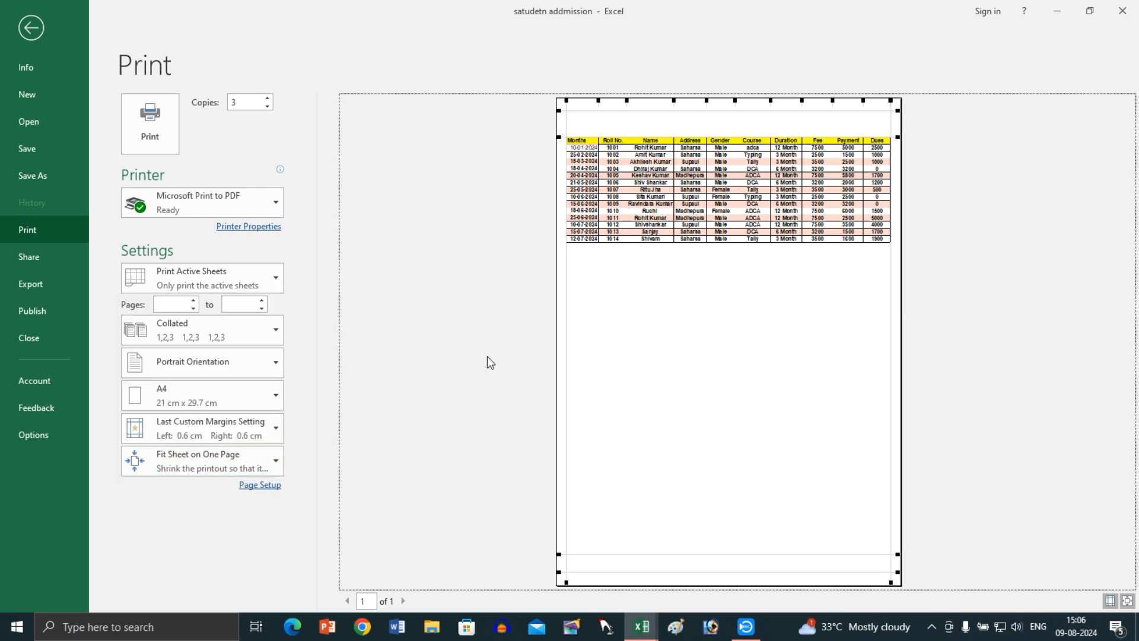
{"action": "left_click", "coordinate": [210, 433]}
{"action": "left_click", "coordinate": [199, 457]}
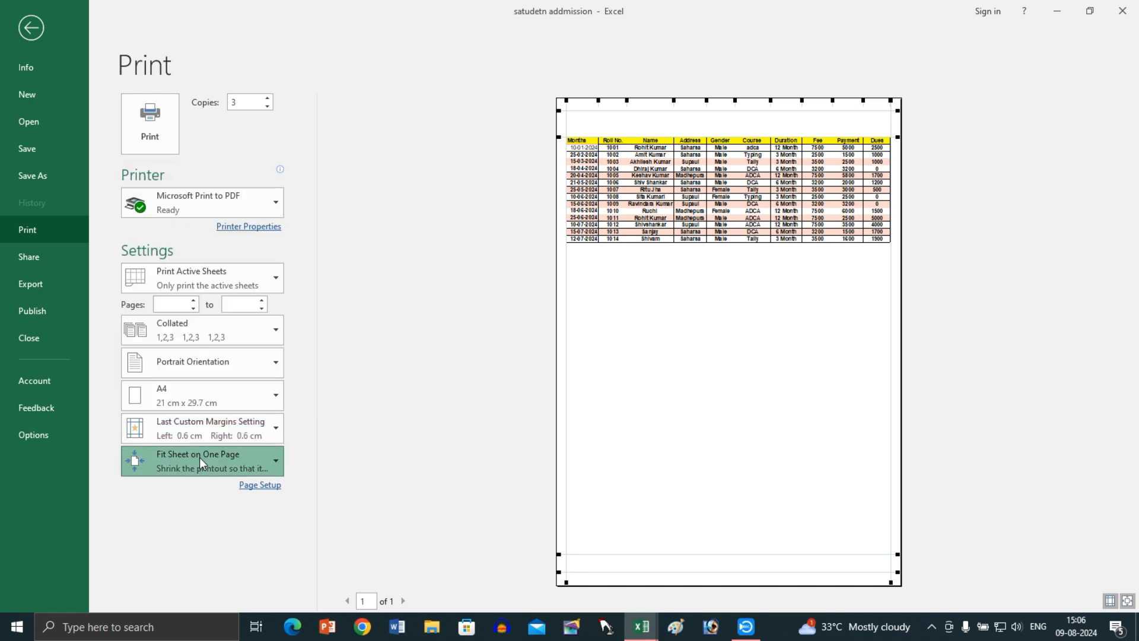
{"action": "left_click", "coordinate": [199, 457]}
{"action": "left_click", "coordinate": [186, 297]}
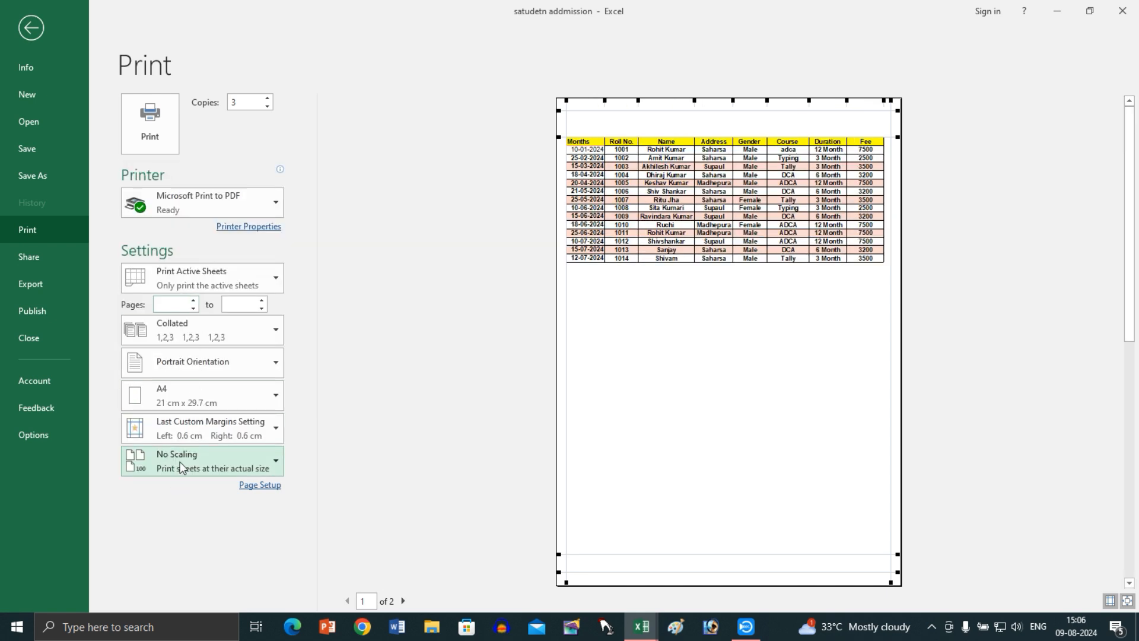
- Try the Fit All Columns on One Page and Fit All Rows on One Page scaling, and settle on Fit Sheet on One Page
{"action": "left_click", "coordinate": [180, 462]}
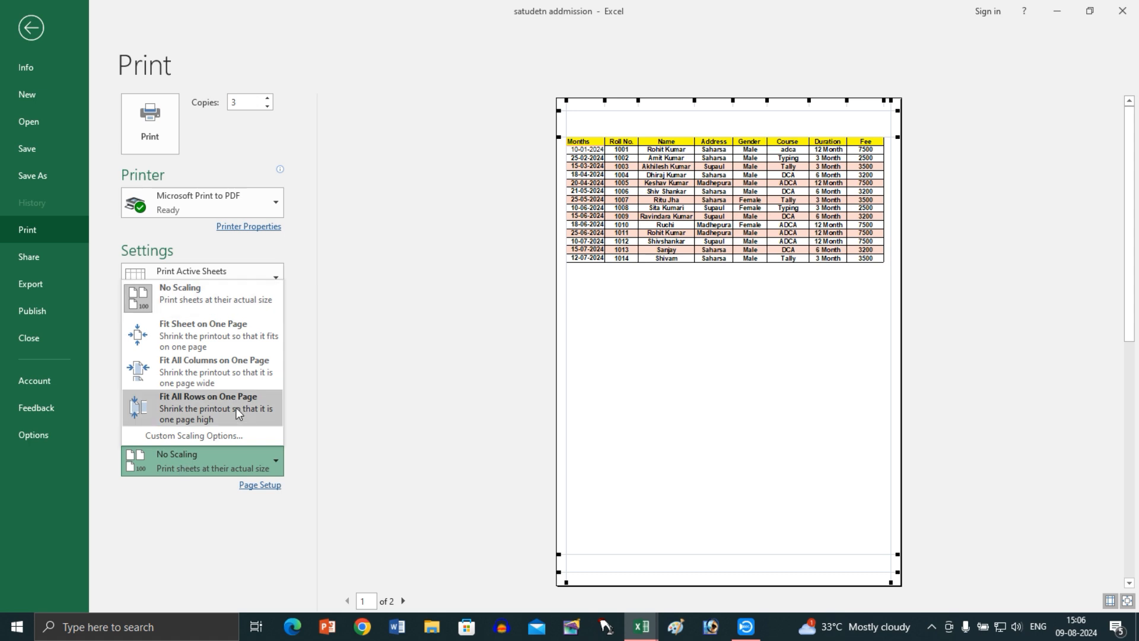
{"action": "left_click", "coordinate": [214, 371]}
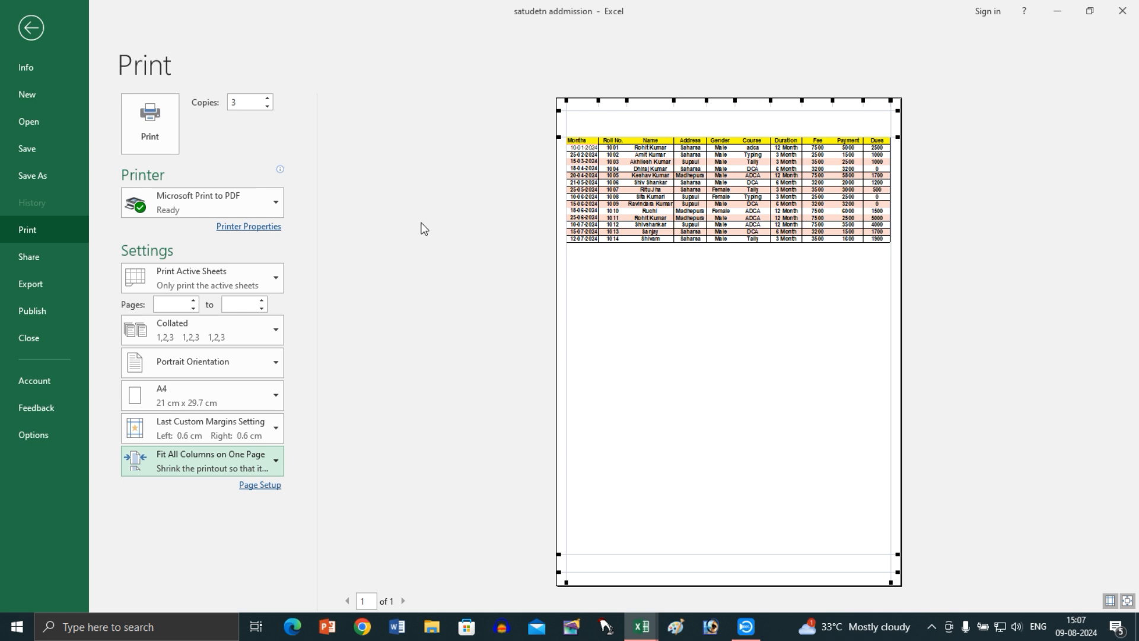
{"action": "left_click", "coordinate": [220, 459]}
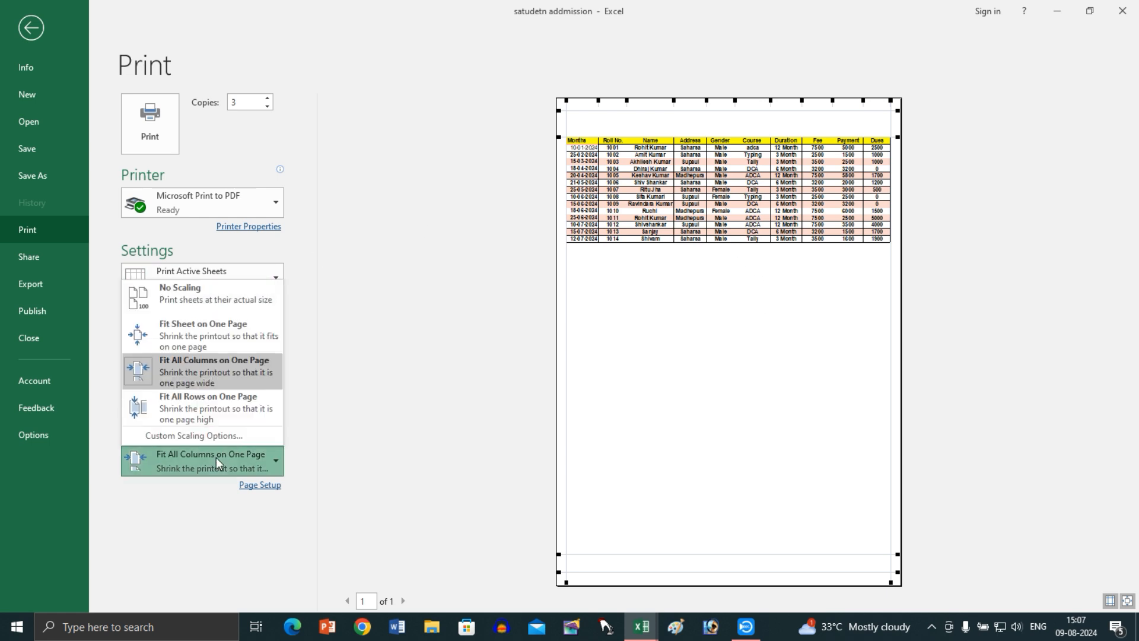
{"action": "left_click", "coordinate": [213, 413]}
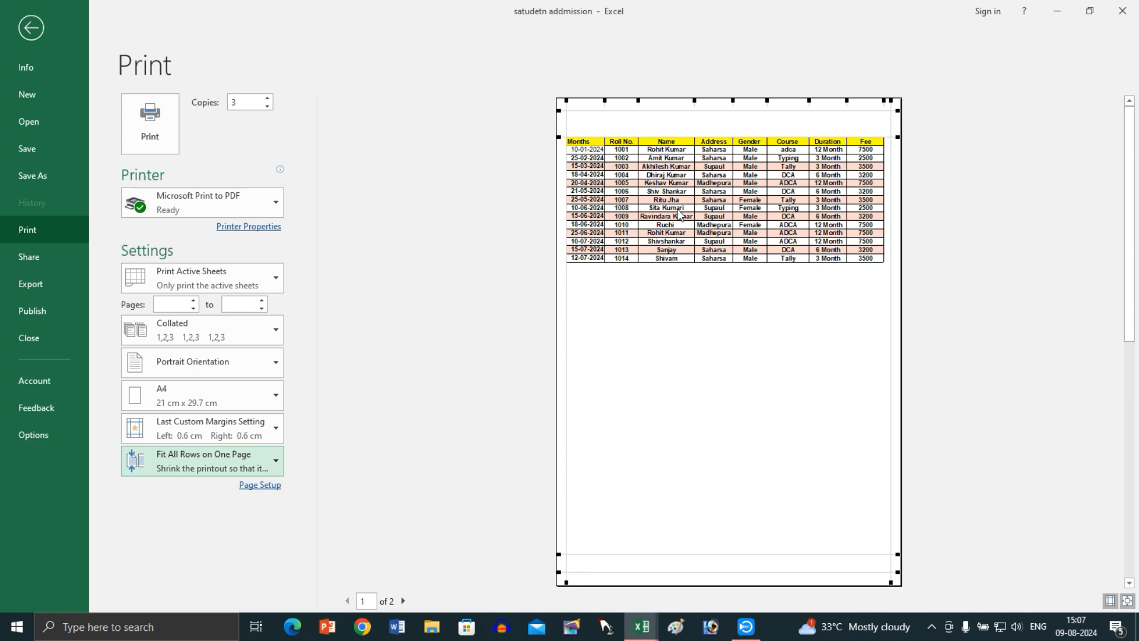
{"action": "left_click", "coordinate": [205, 469]}
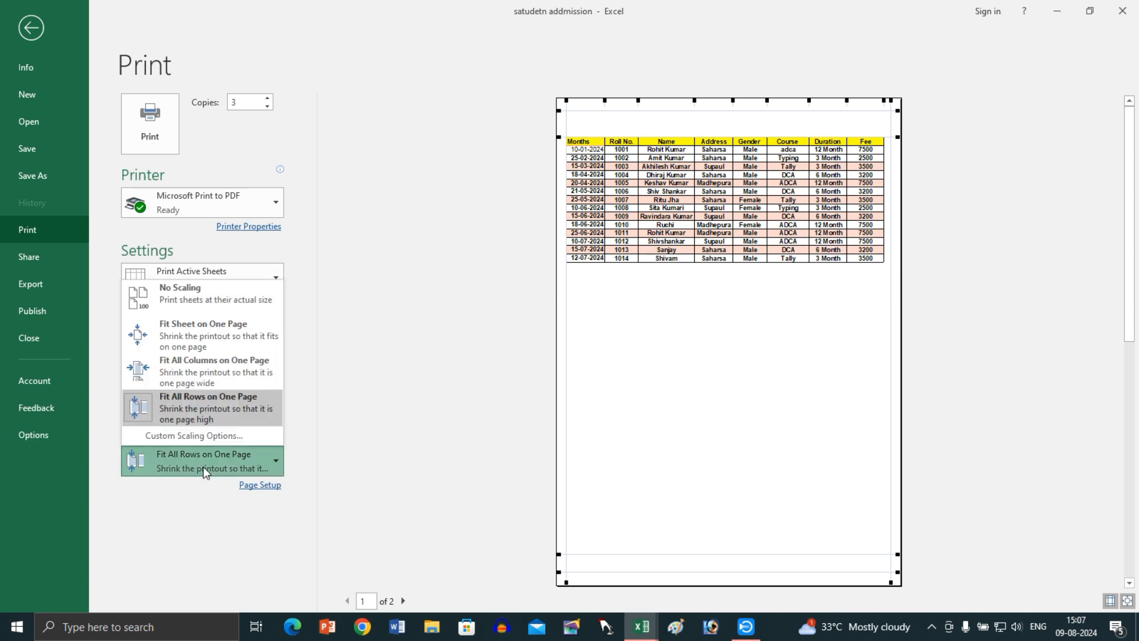
{"action": "left_click", "coordinate": [211, 334]}
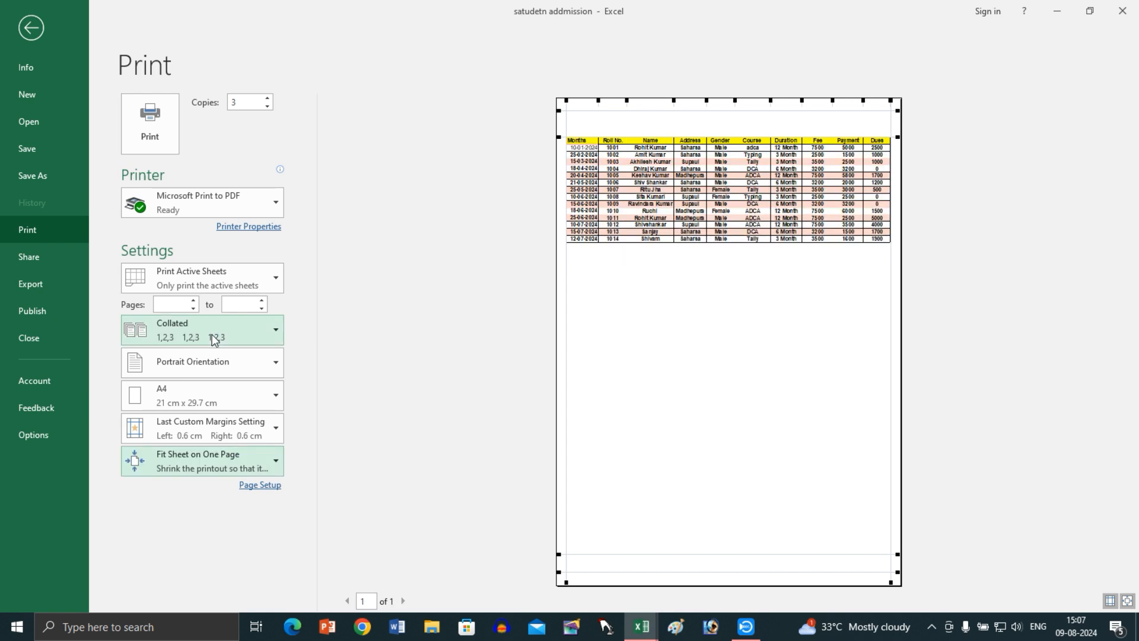
- Open Page Setup and review its orientation, paper size, print quality and margin settings, keeping Portrait orientation
{"action": "left_click", "coordinate": [263, 485]}
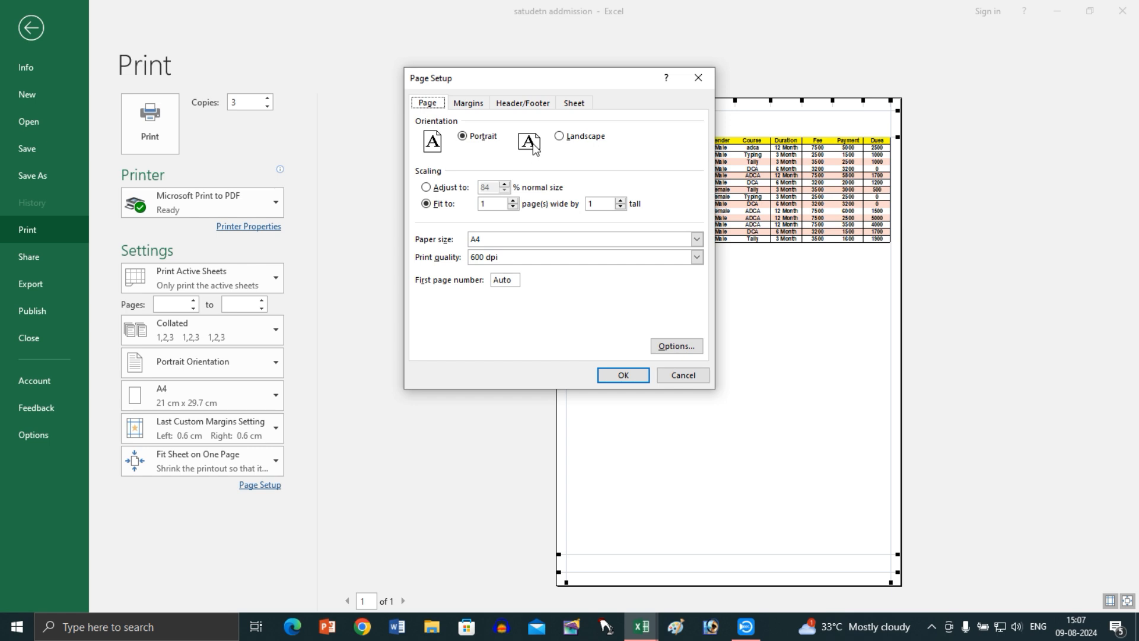
{"action": "left_click", "coordinate": [561, 137]}
{"action": "left_click", "coordinate": [482, 142]}
{"action": "double_click", "coordinate": [515, 240]}
{"action": "double_click", "coordinate": [514, 261]}
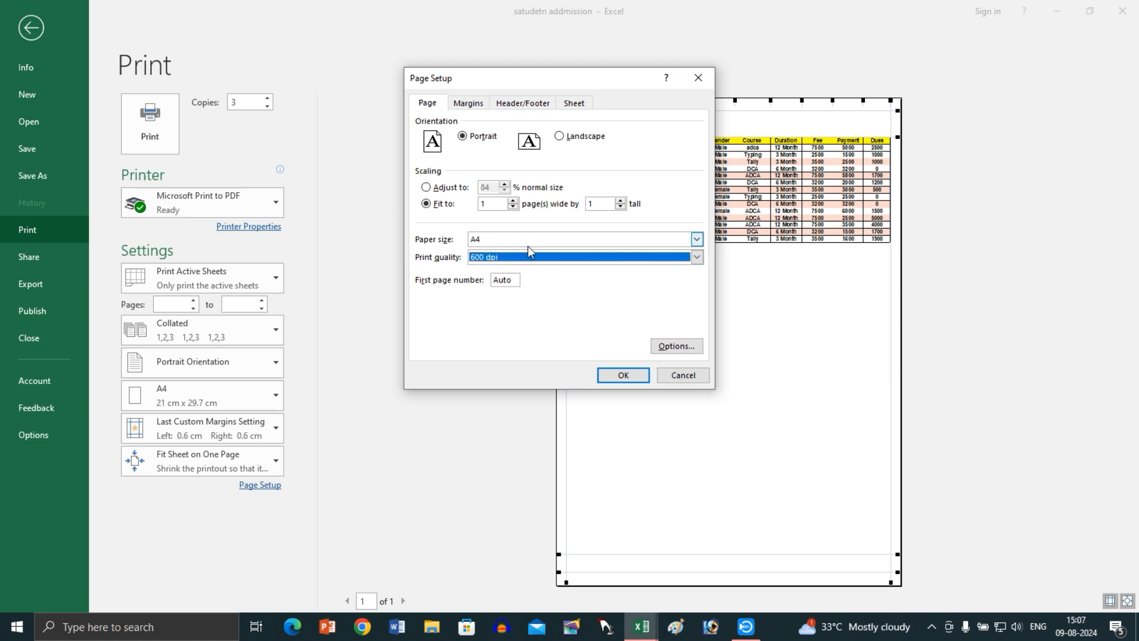
{"action": "left_click", "coordinate": [471, 105]}
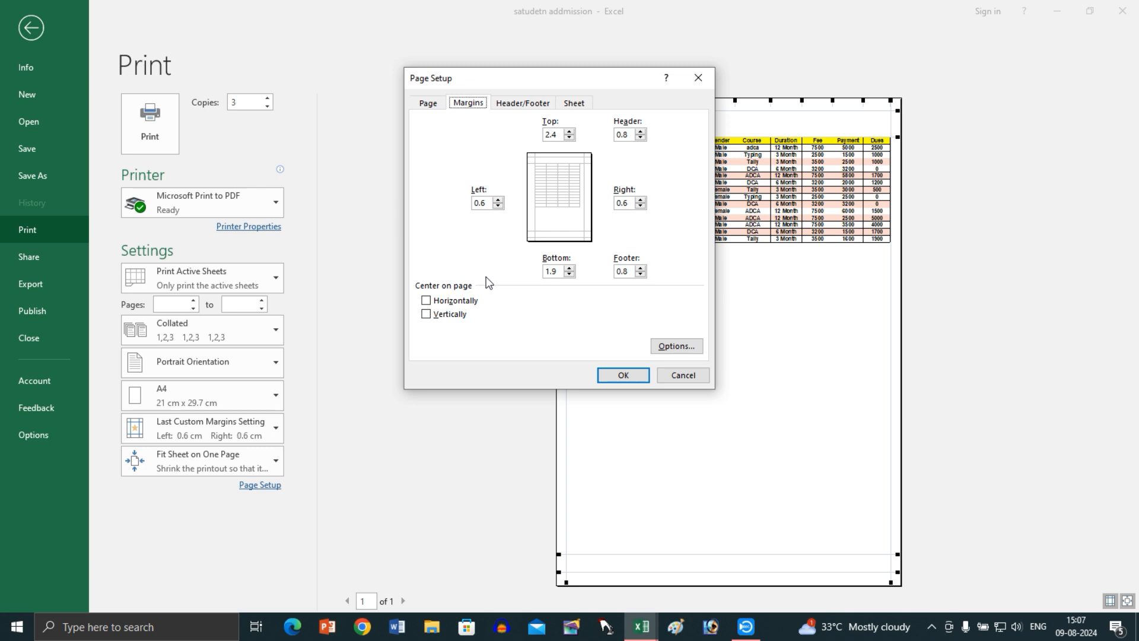
- Set the page header to Page 1 and the footer to Sheet1, and apply the page setup
{"action": "left_click", "coordinate": [535, 102]}
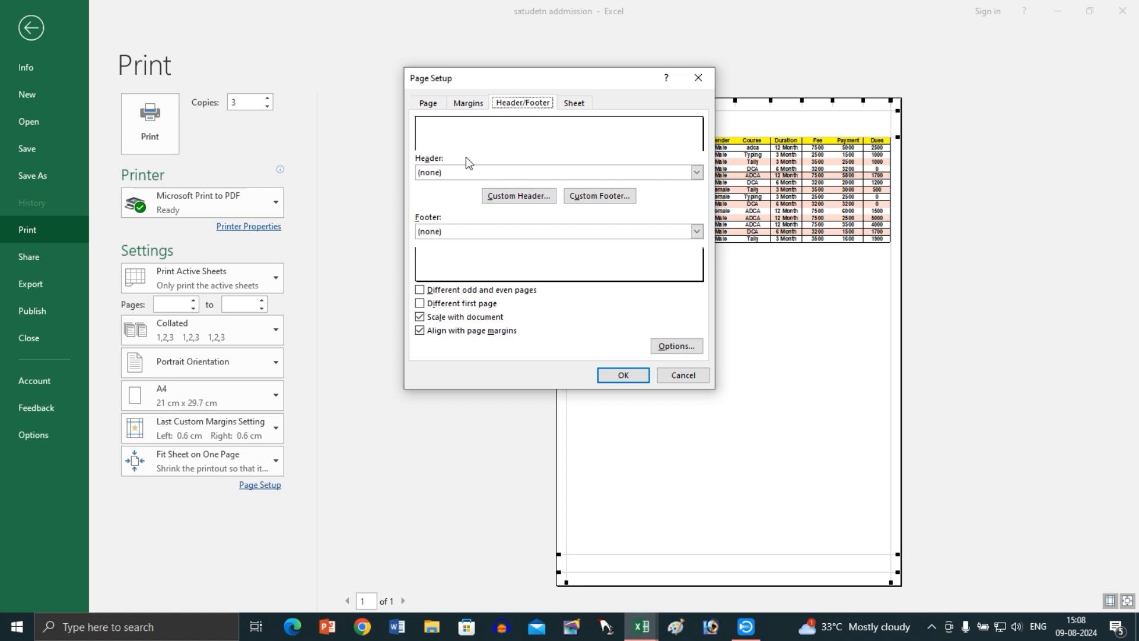
{"action": "left_click", "coordinate": [442, 172]}
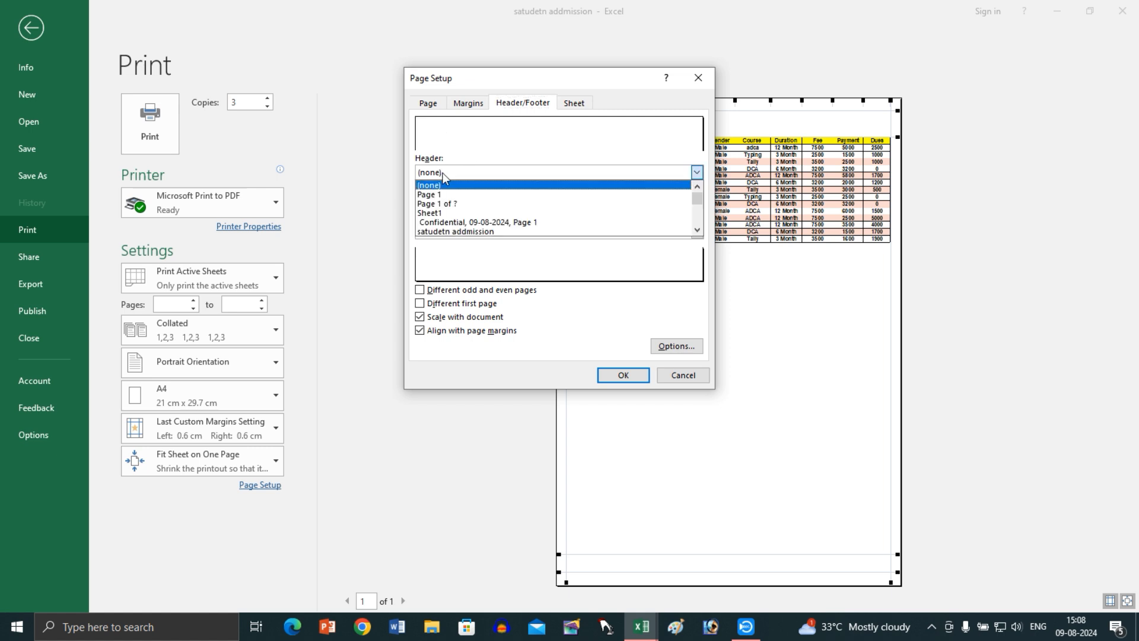
{"action": "left_click", "coordinate": [443, 196]}
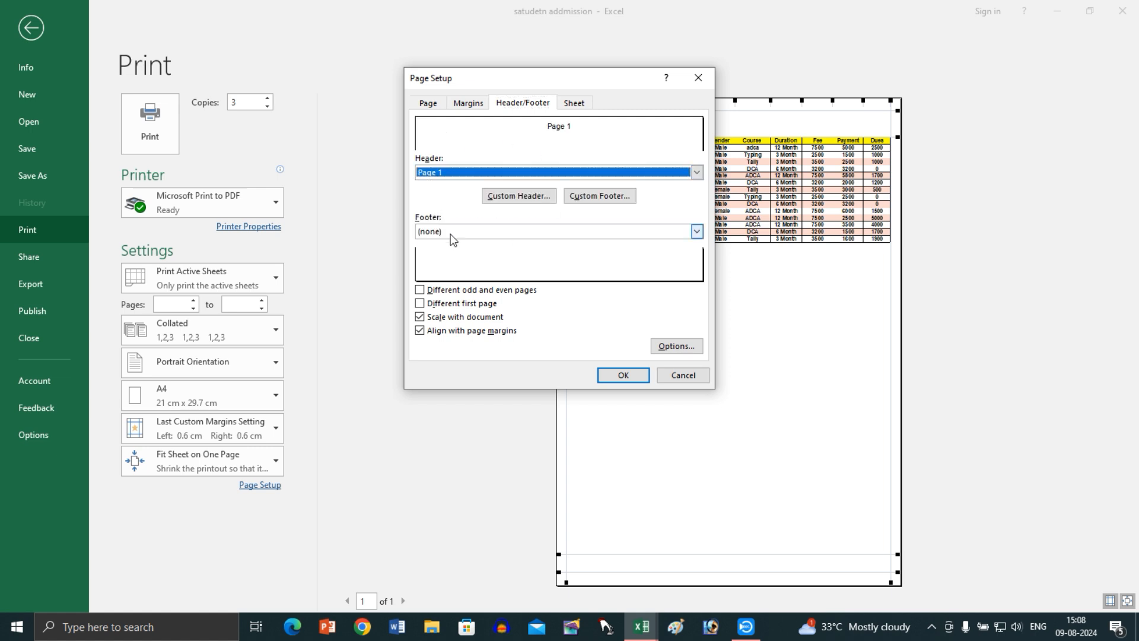
{"action": "left_click", "coordinate": [455, 229]}
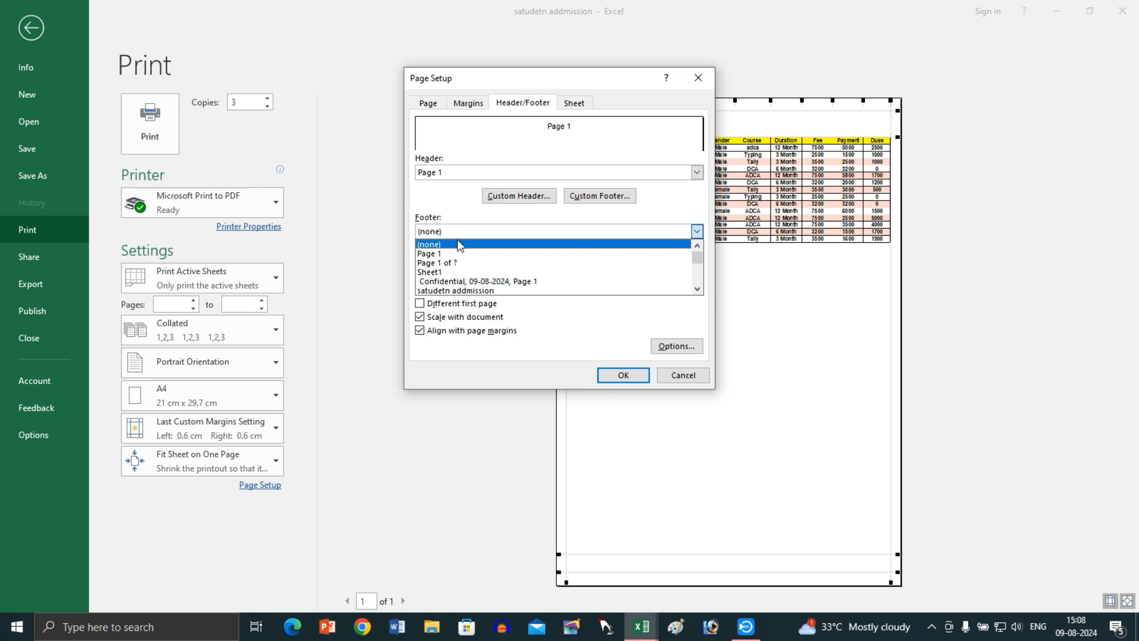
{"action": "left_click", "coordinate": [462, 272]}
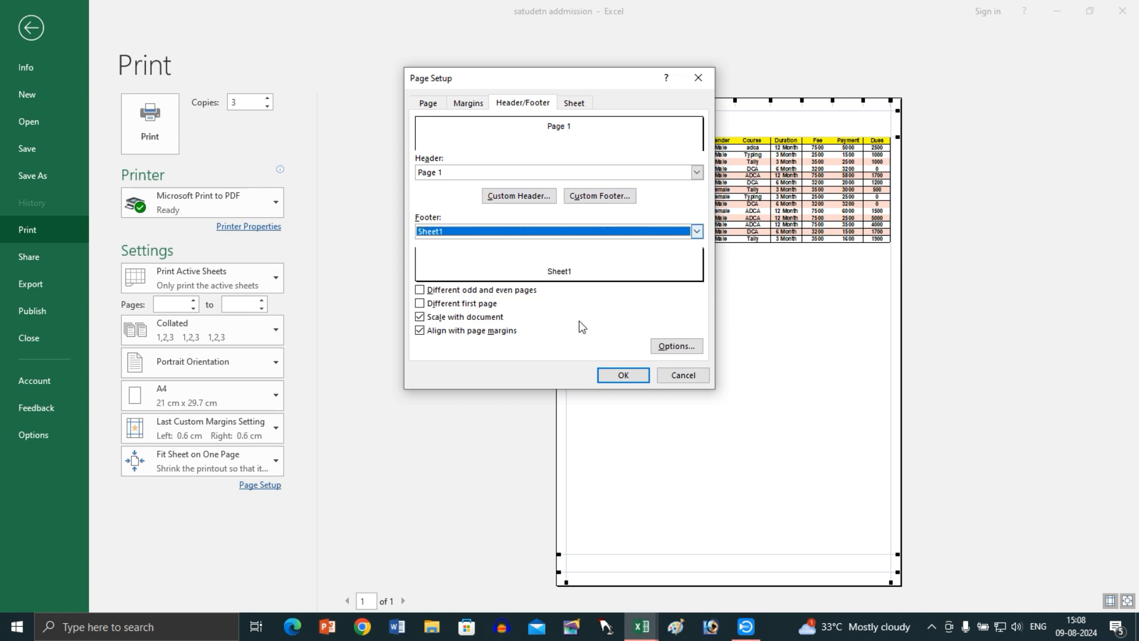
{"action": "left_click", "coordinate": [613, 377]}
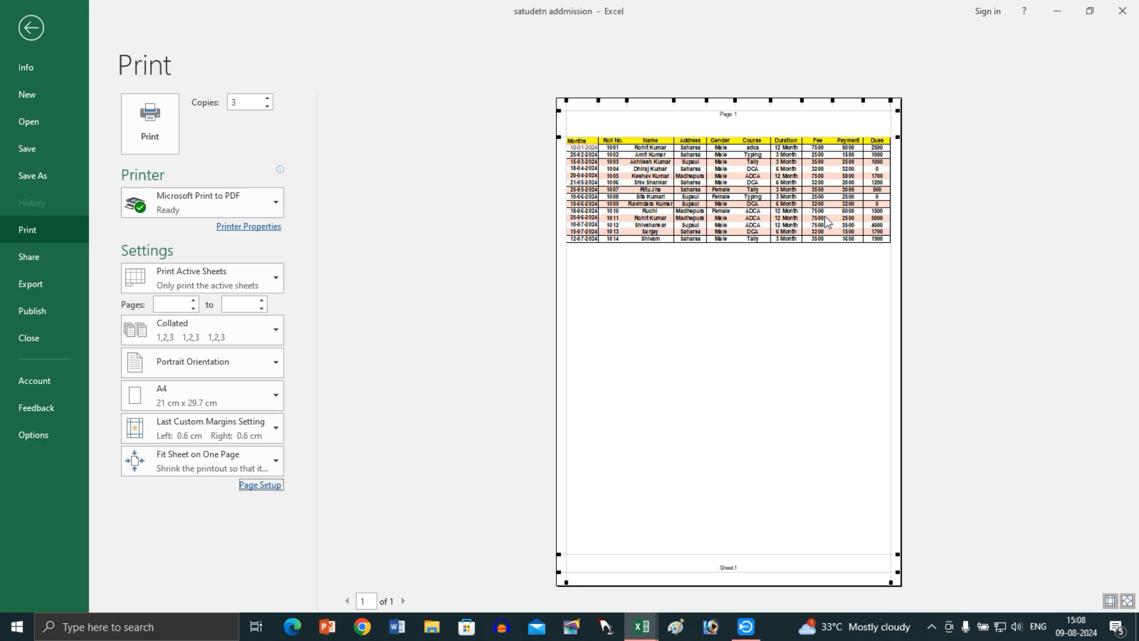
- Add "k k sir tutorial" to the left section of the custom page header
{"action": "left_click", "coordinate": [820, 212]}
{"action": "scroll", "coordinate": [1040, 236], "scroll_direction": "down", "scroll_amount": 5}
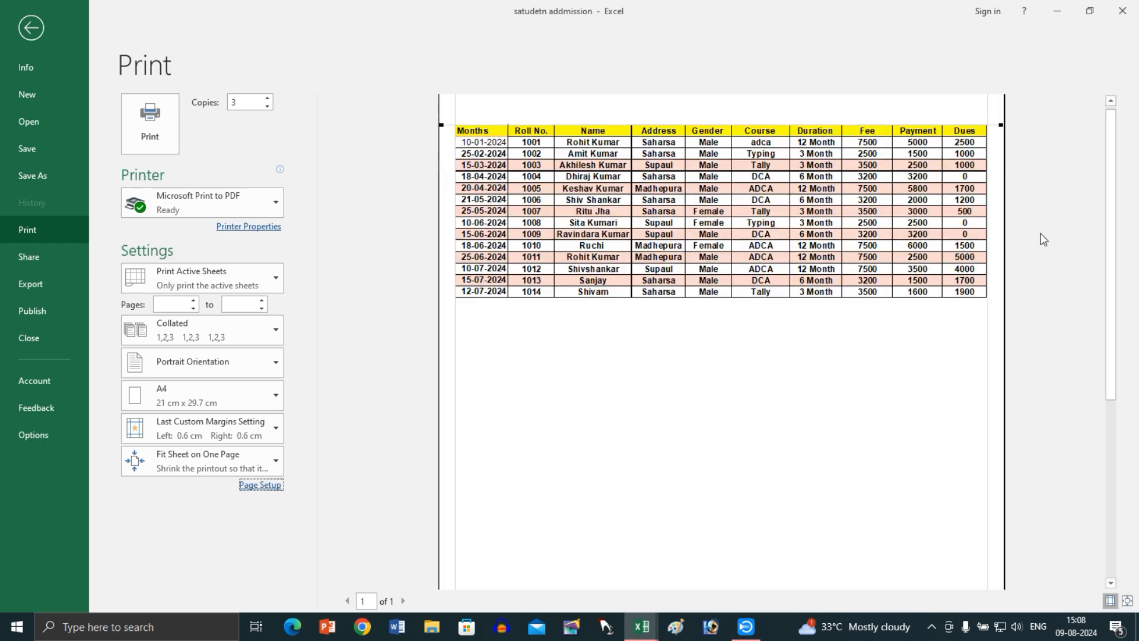
{"action": "scroll", "coordinate": [740, 555], "scroll_direction": "down", "scroll_amount": 3}
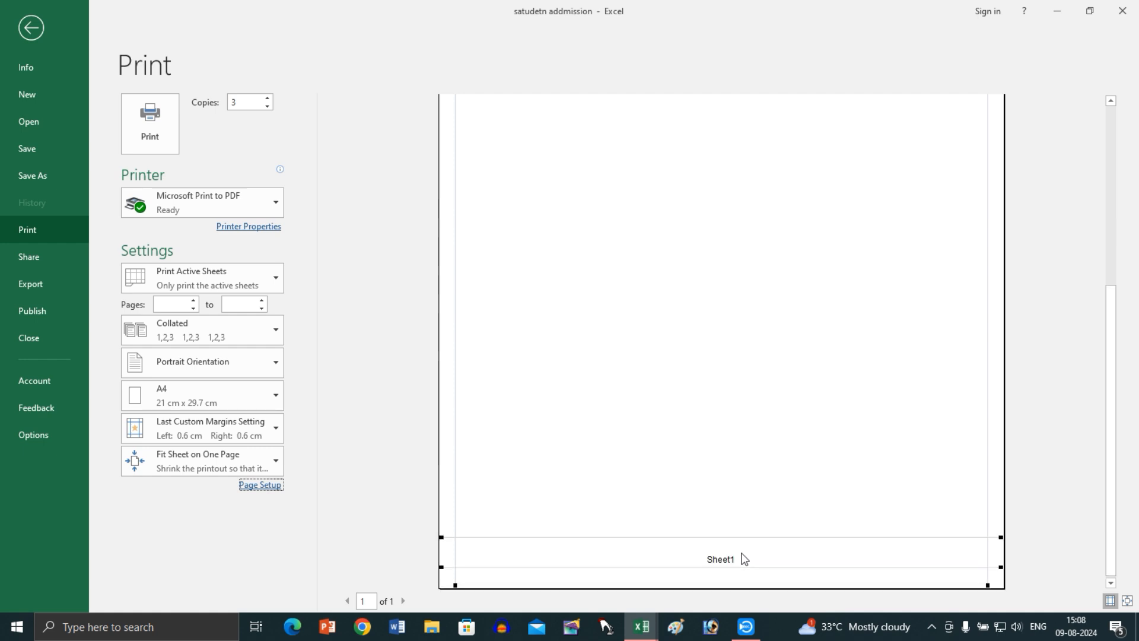
{"action": "left_click", "coordinate": [248, 487]}
{"action": "left_click", "coordinate": [523, 103]}
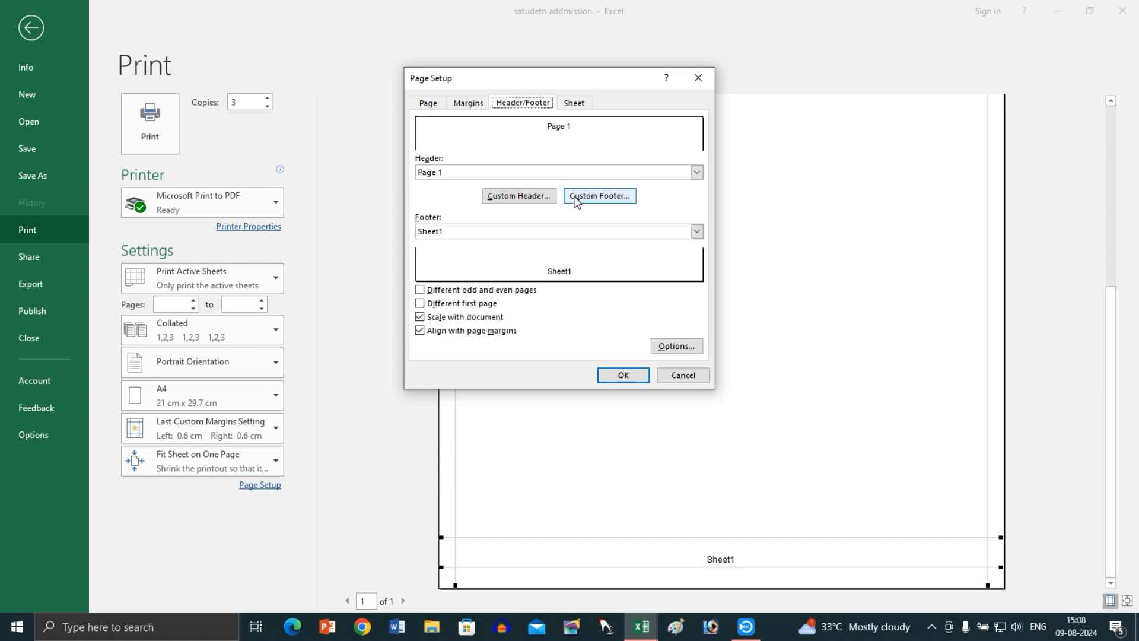
{"action": "left_click", "coordinate": [542, 197]}
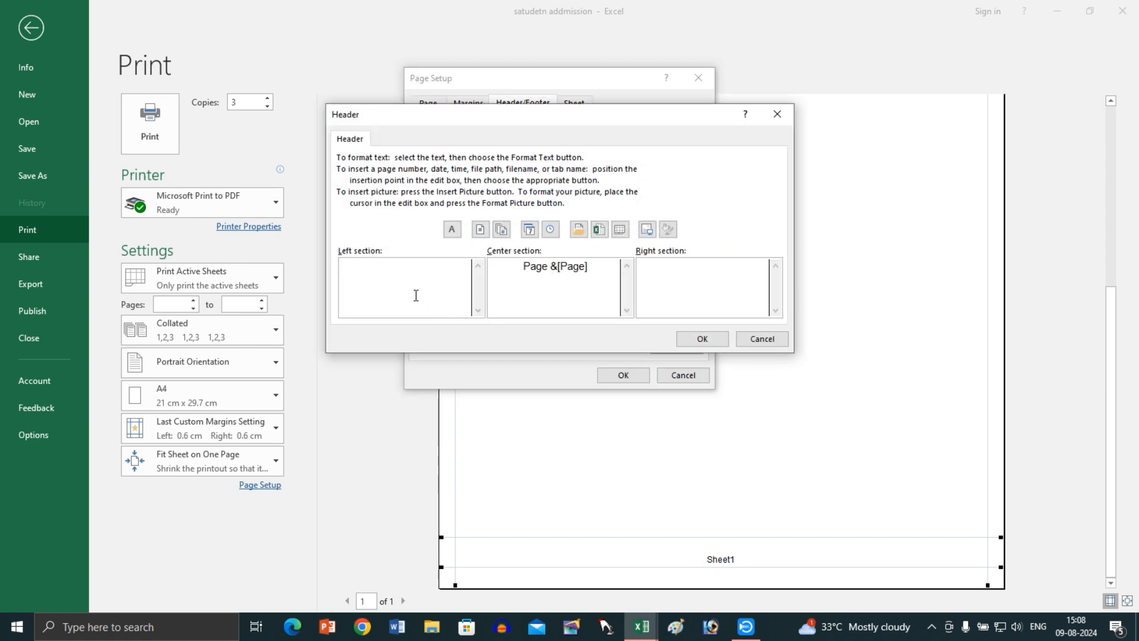
{"action": "type", "text": "k kol"}
{"action": "key", "text": "BackSpace"}
{"action": "key", "text": "BackSpace"}
{"action": "type", "text": "to"}
{"action": "left_click", "coordinate": [701, 338]}
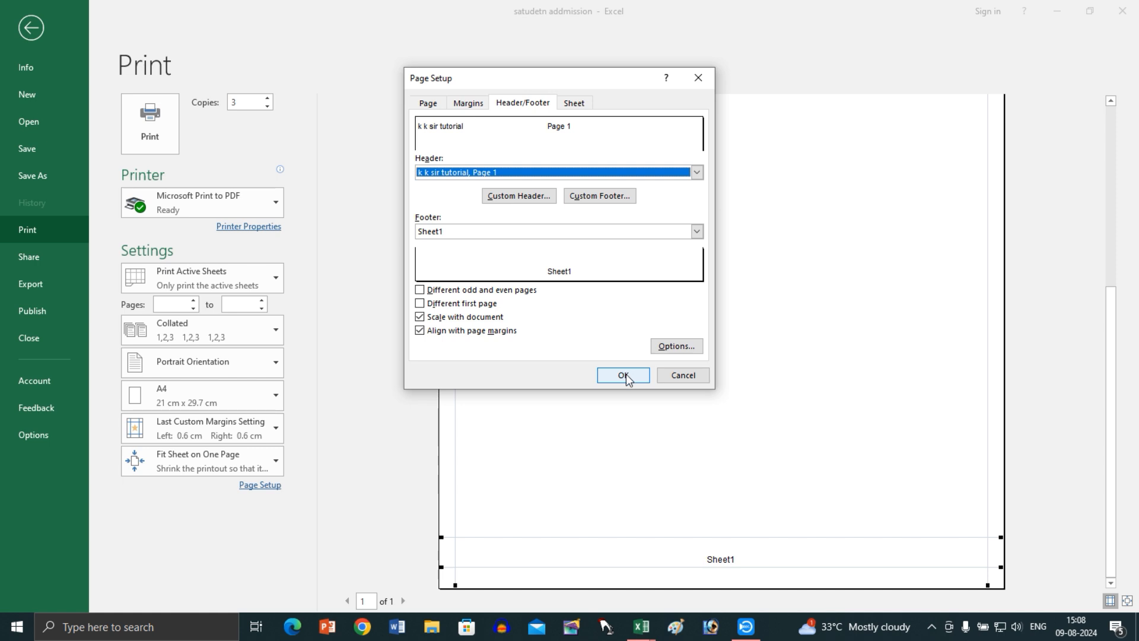
- Add "bihar saharsa bara" to the left section of the custom footer, apply it, and check the header and footer in the preview
{"action": "left_click", "coordinate": [600, 196]}
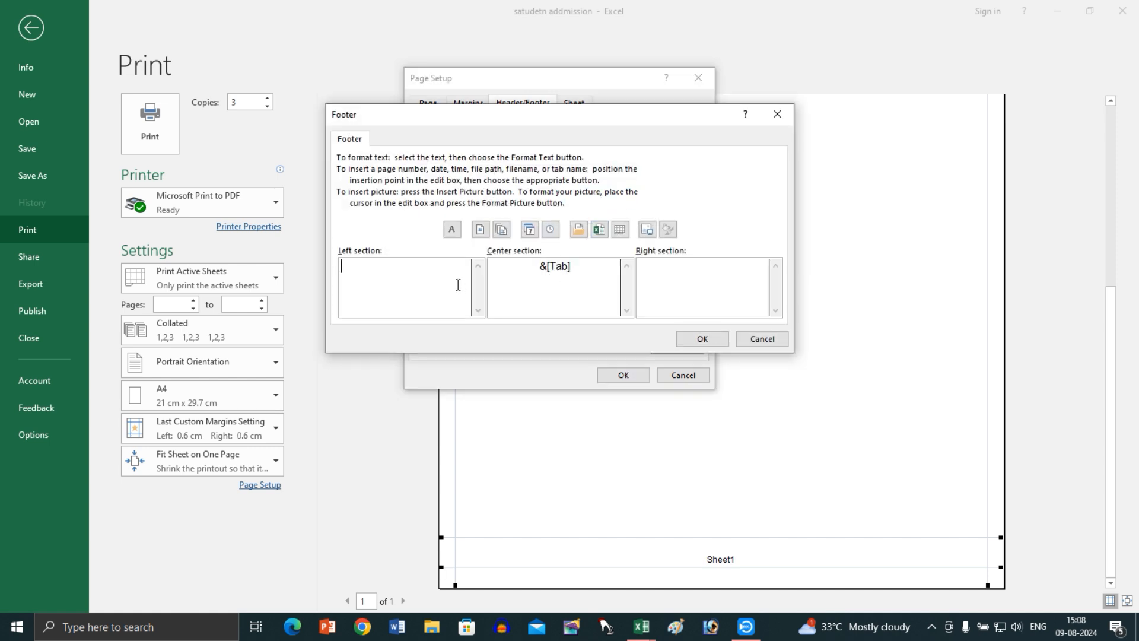
{"action": "type", "text": "bihar sahars a"}
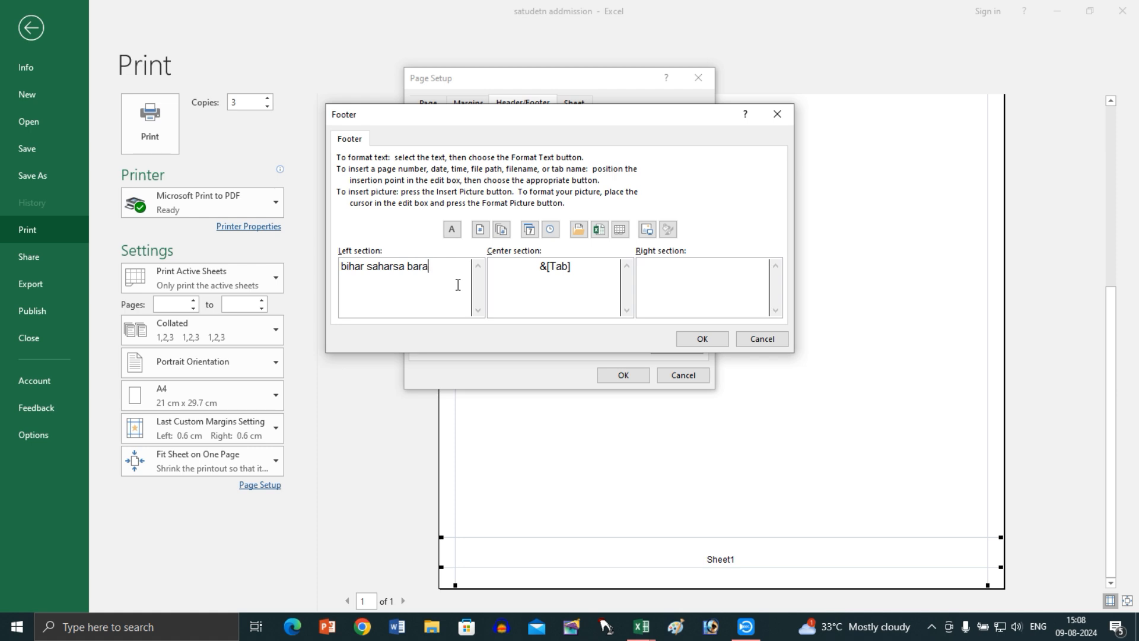
{"action": "type", "text": "bara"}
{"action": "left_click", "coordinate": [703, 338]}
{"action": "left_click", "coordinate": [646, 375]}
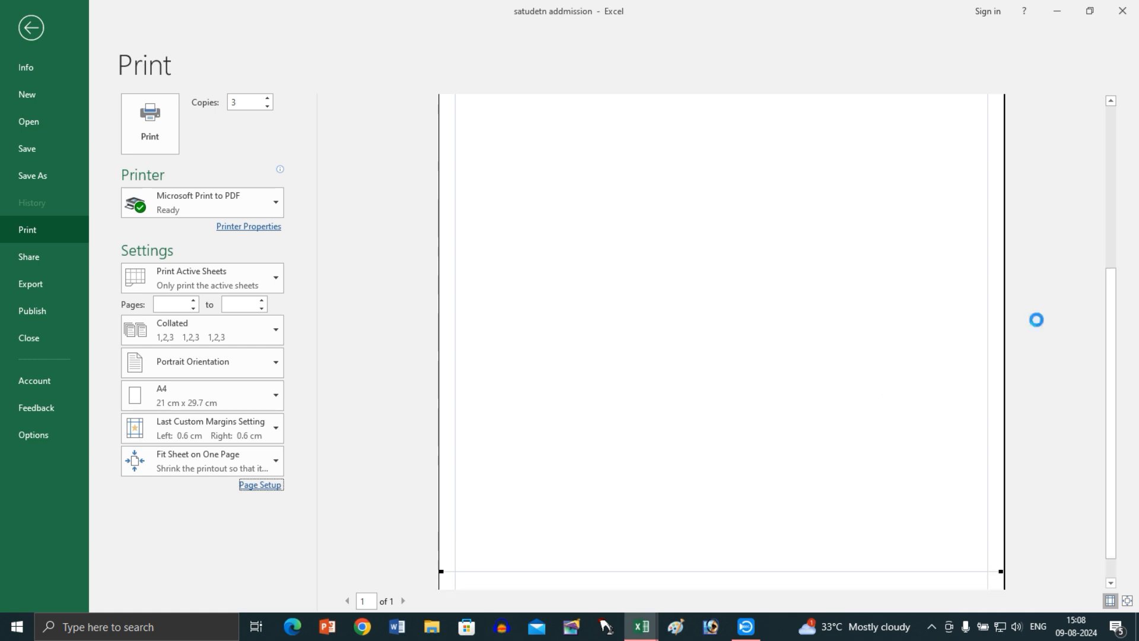
{"action": "left_click_drag", "start_coordinate": [1107, 297], "coordinate": [1100, 161]}
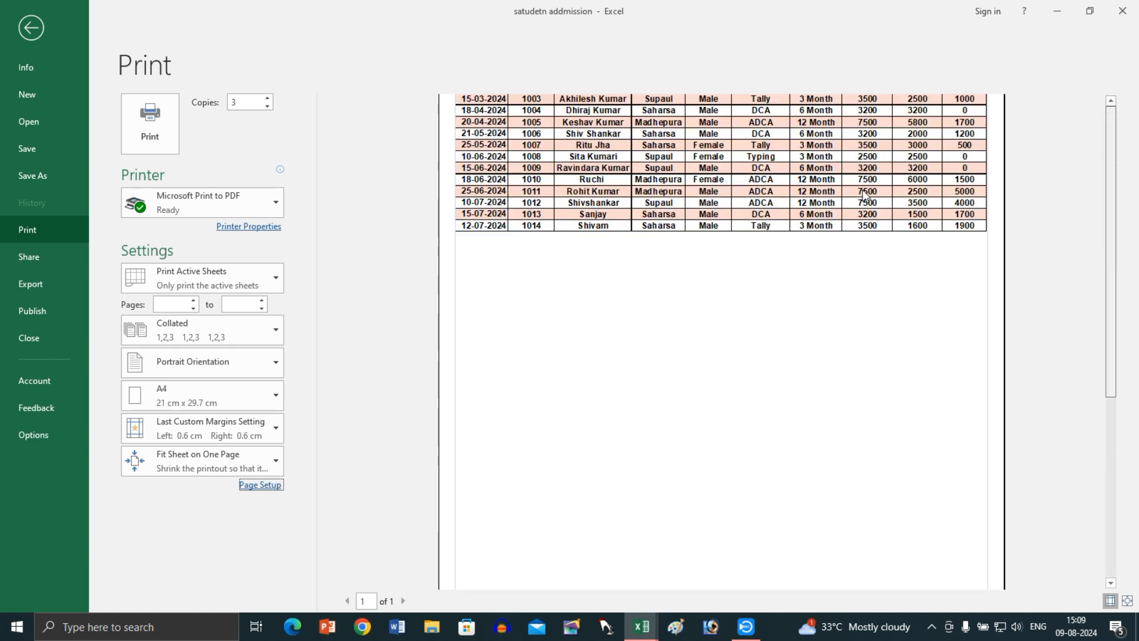
{"action": "scroll", "coordinate": [764, 134], "scroll_direction": "up", "scroll_amount": 3}
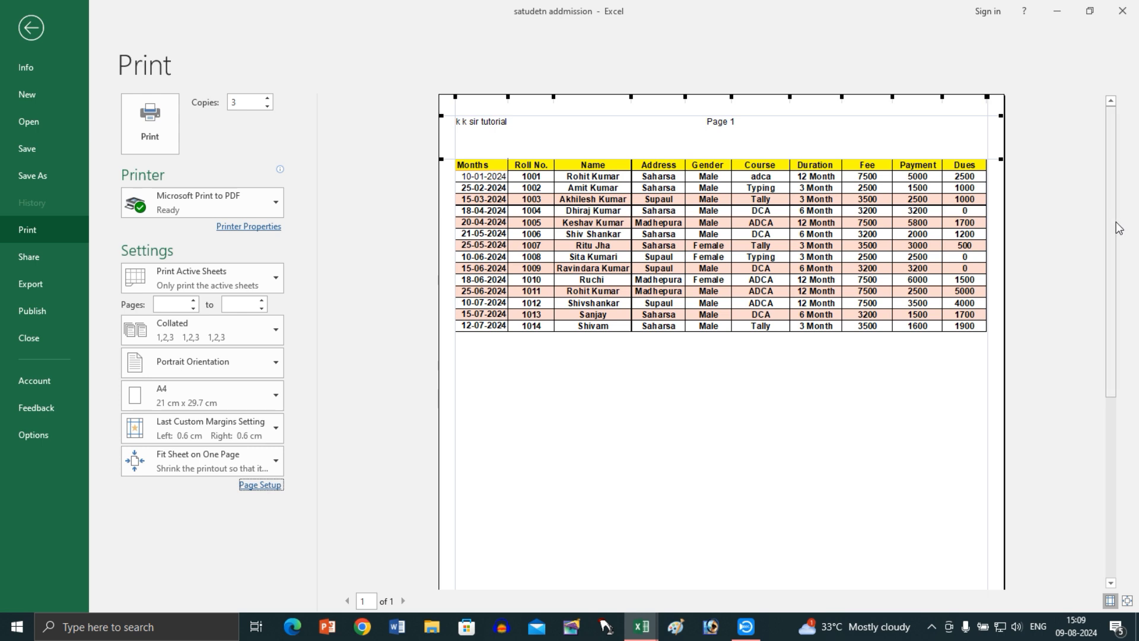
{"action": "left_click_drag", "start_coordinate": [1112, 228], "coordinate": [1095, 451]}
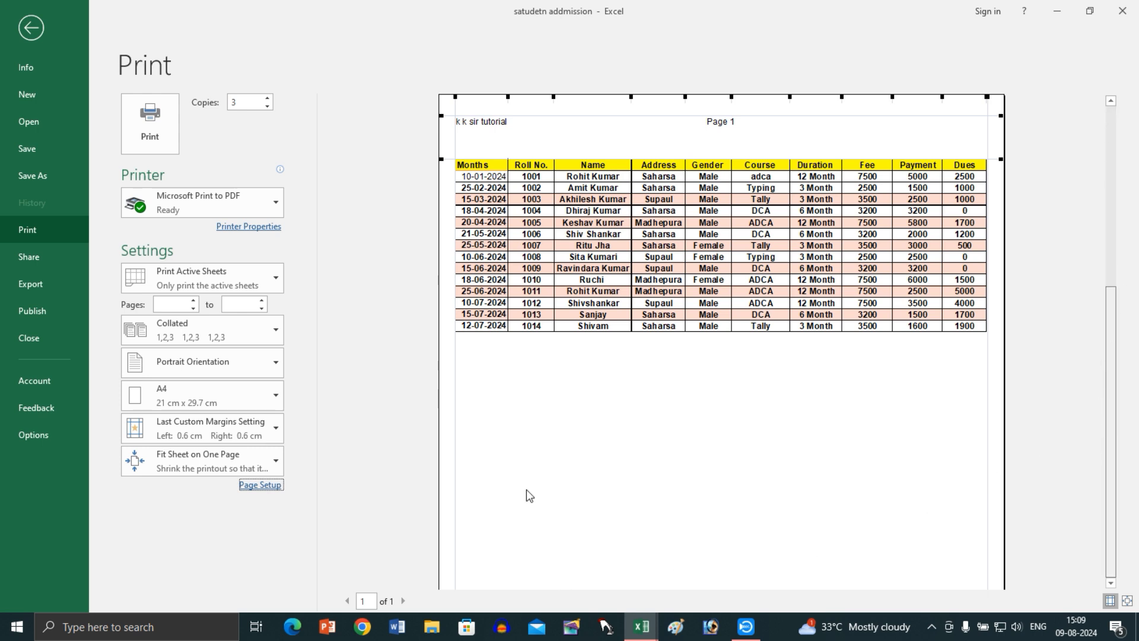
{"action": "scroll", "coordinate": [526, 490], "scroll_direction": "down", "scroll_amount": 5}
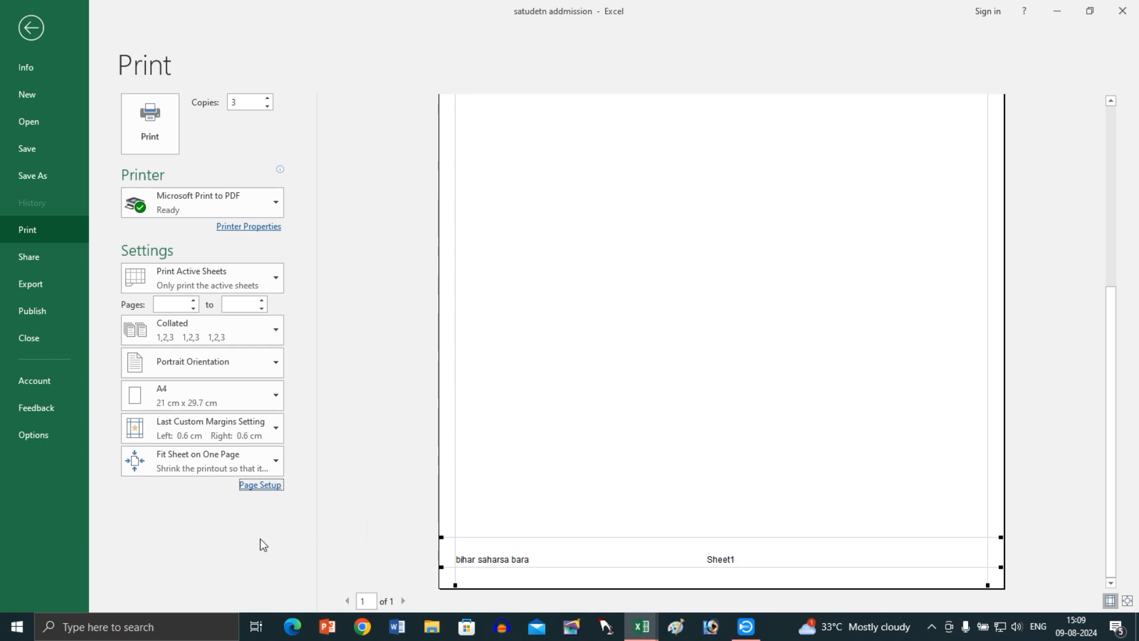
- Review the Sheet options in Page Setup without changing them, and return to the worksheet
{"action": "left_click", "coordinate": [260, 485]}
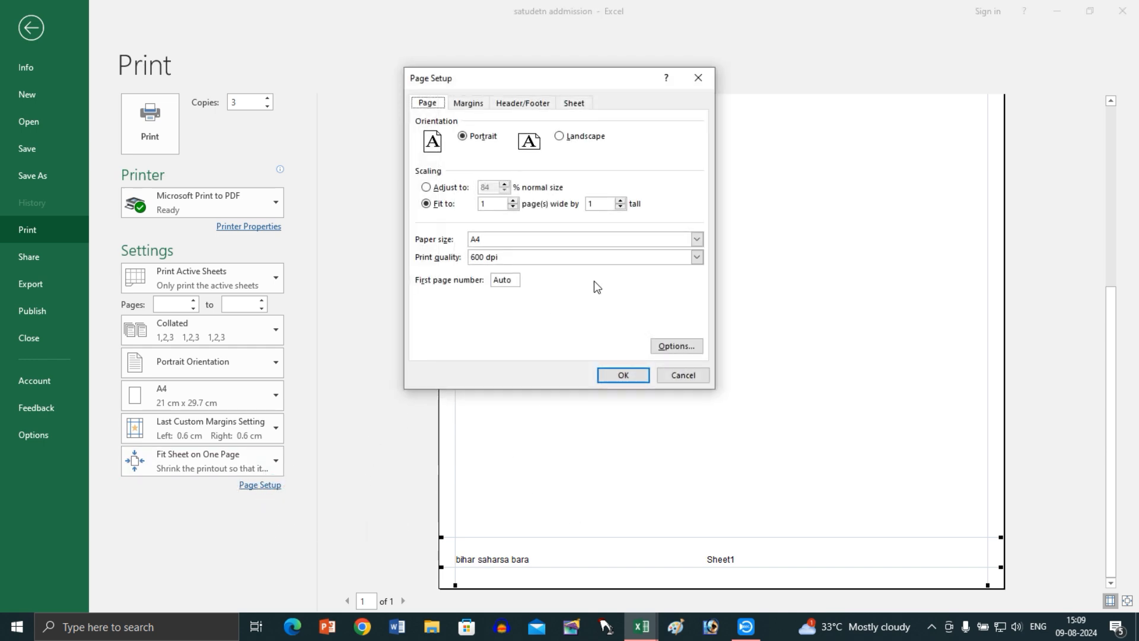
{"action": "left_click", "coordinate": [576, 104]}
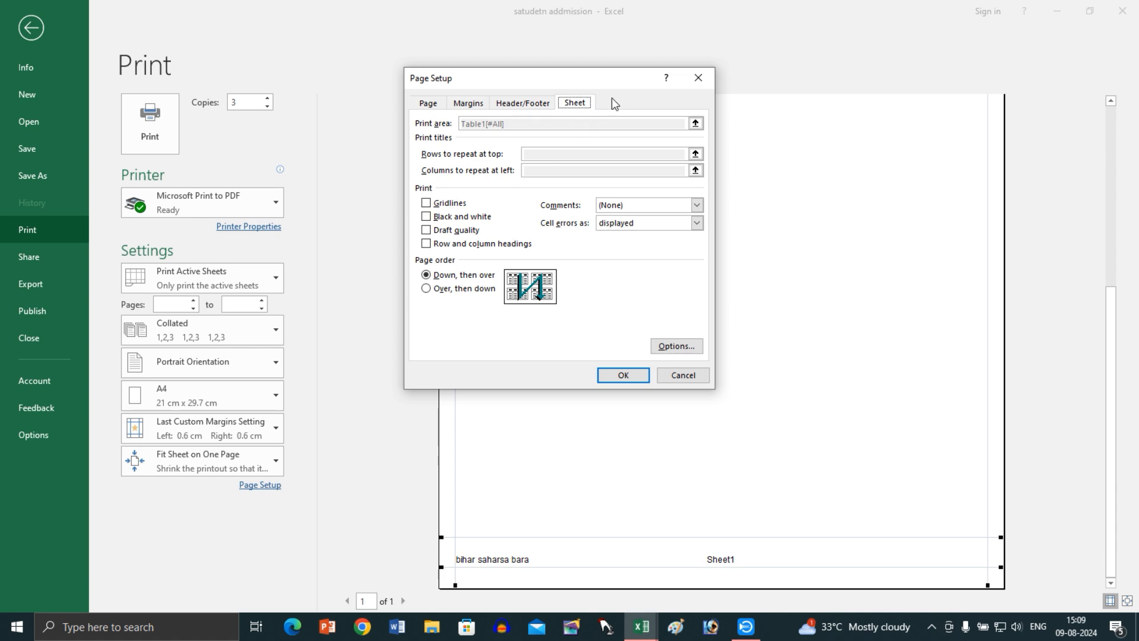
{"action": "left_click", "coordinate": [683, 376]}
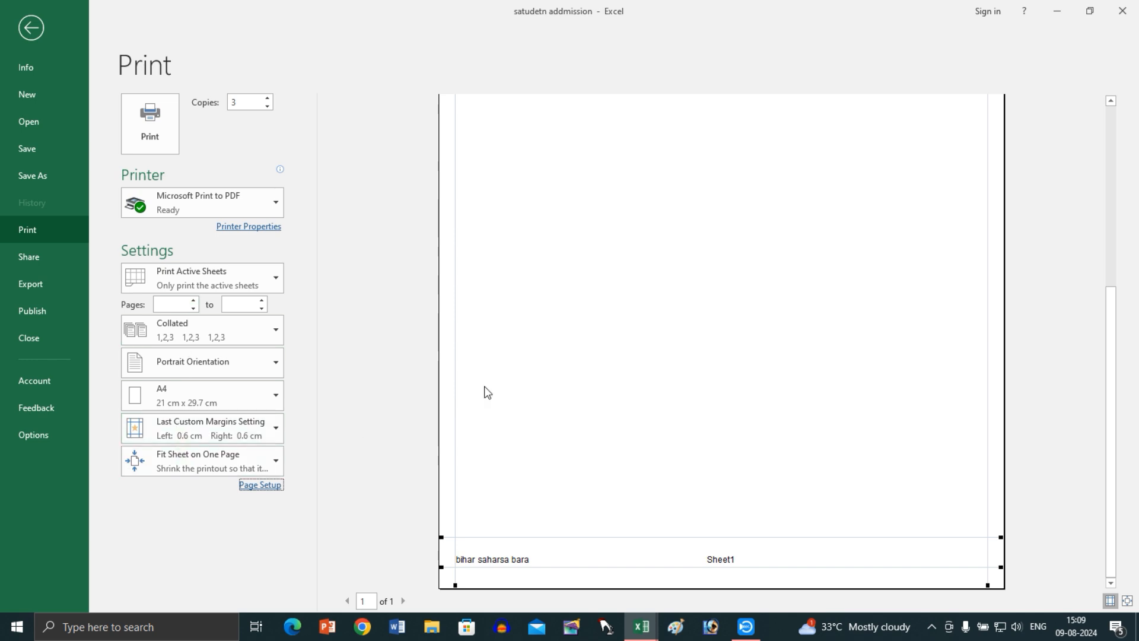
{"action": "left_click_drag", "start_coordinate": [1111, 333], "coordinate": [1117, 155]}
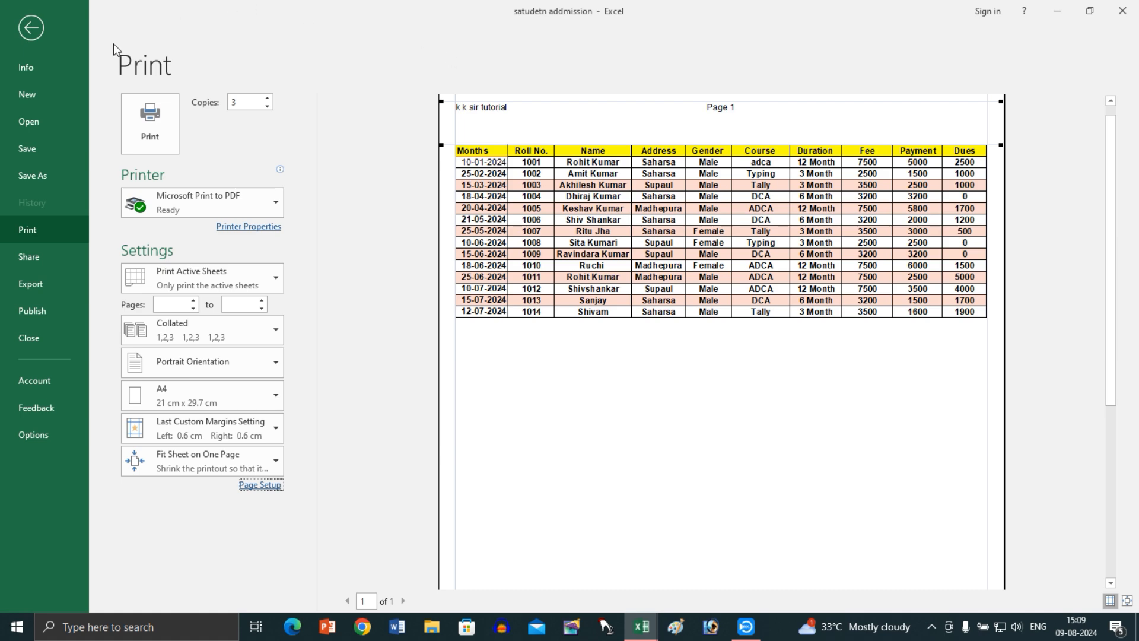
{"action": "left_click", "coordinate": [31, 28]}
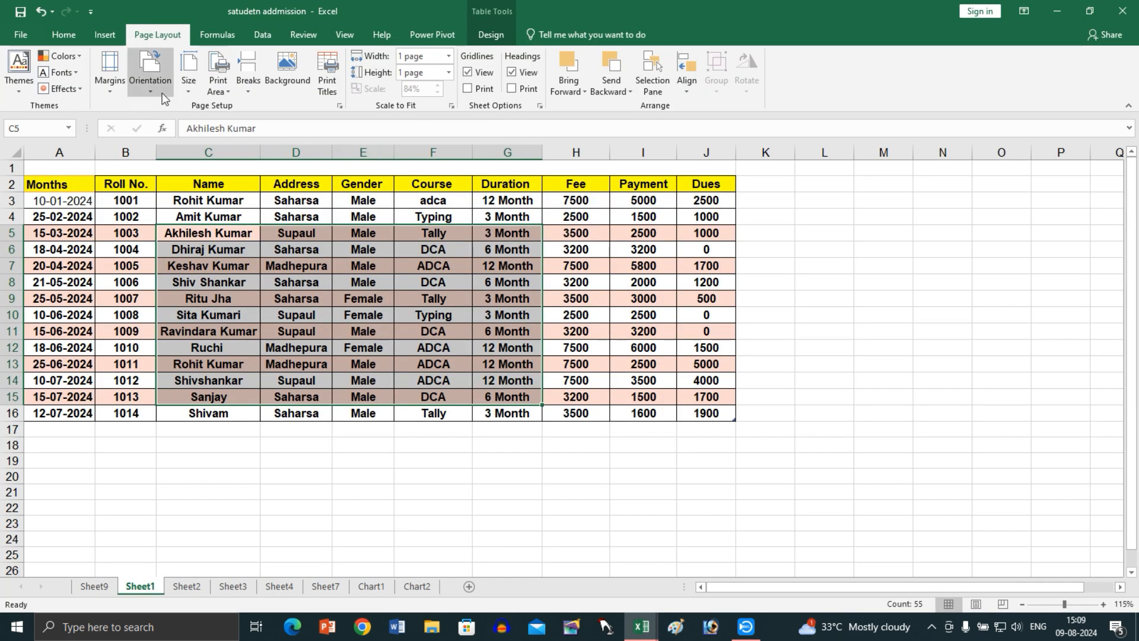
- Switch the worksheet's page orientation to Landscape and return it to Portrait
{"action": "left_click", "coordinate": [219, 95]}
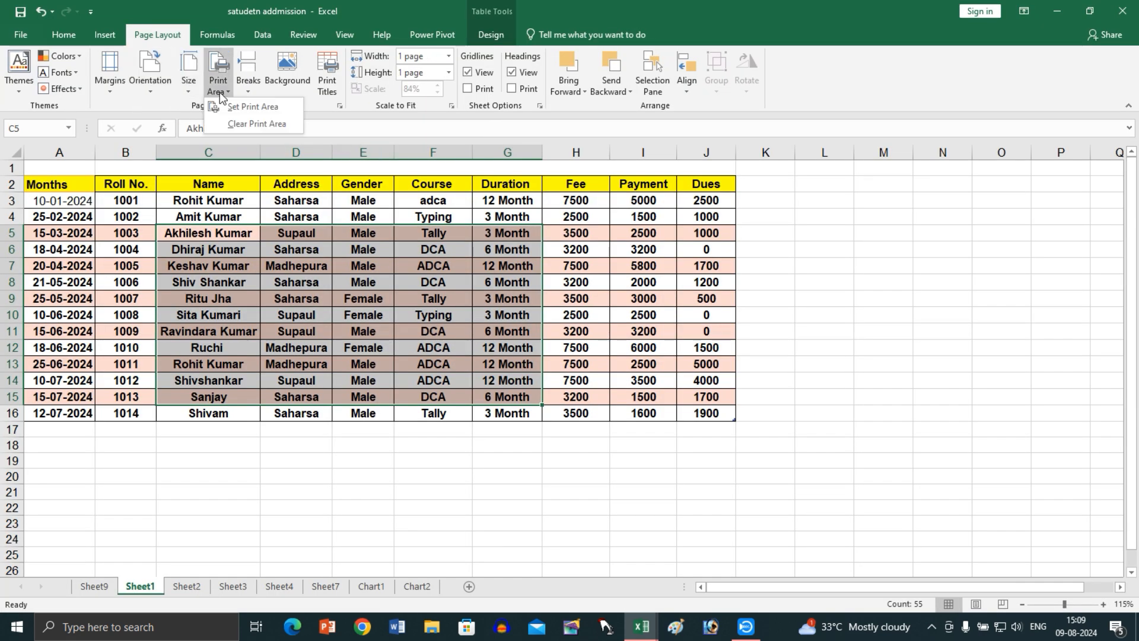
{"action": "left_click", "coordinate": [188, 94]}
{"action": "left_click", "coordinate": [146, 88]}
{"action": "left_click", "coordinate": [148, 88]}
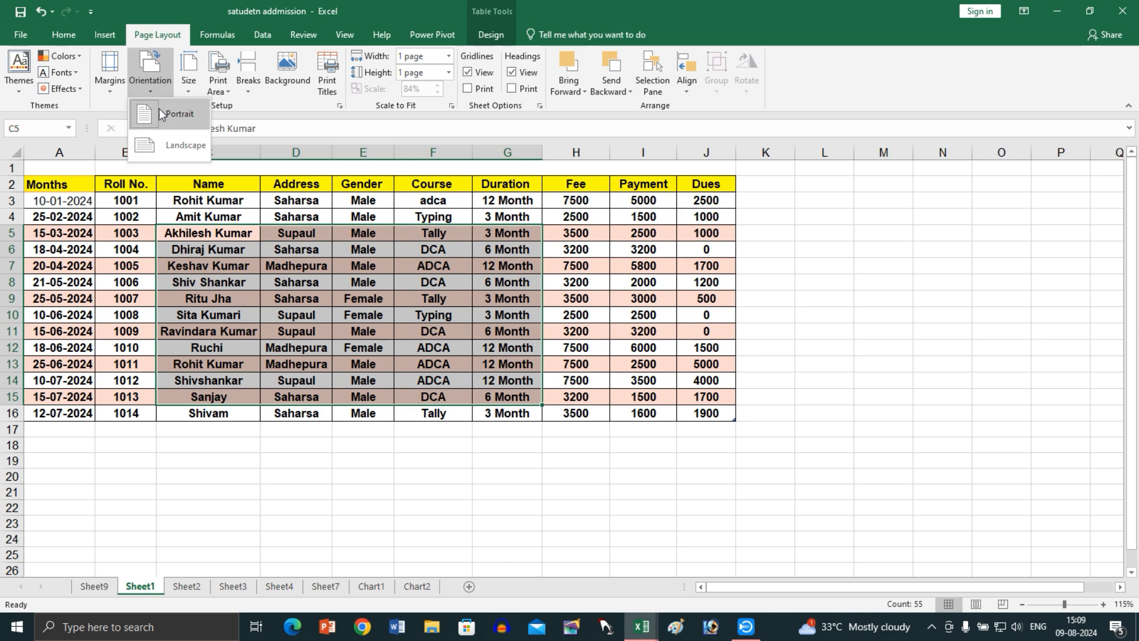
{"action": "left_click", "coordinate": [170, 135]}
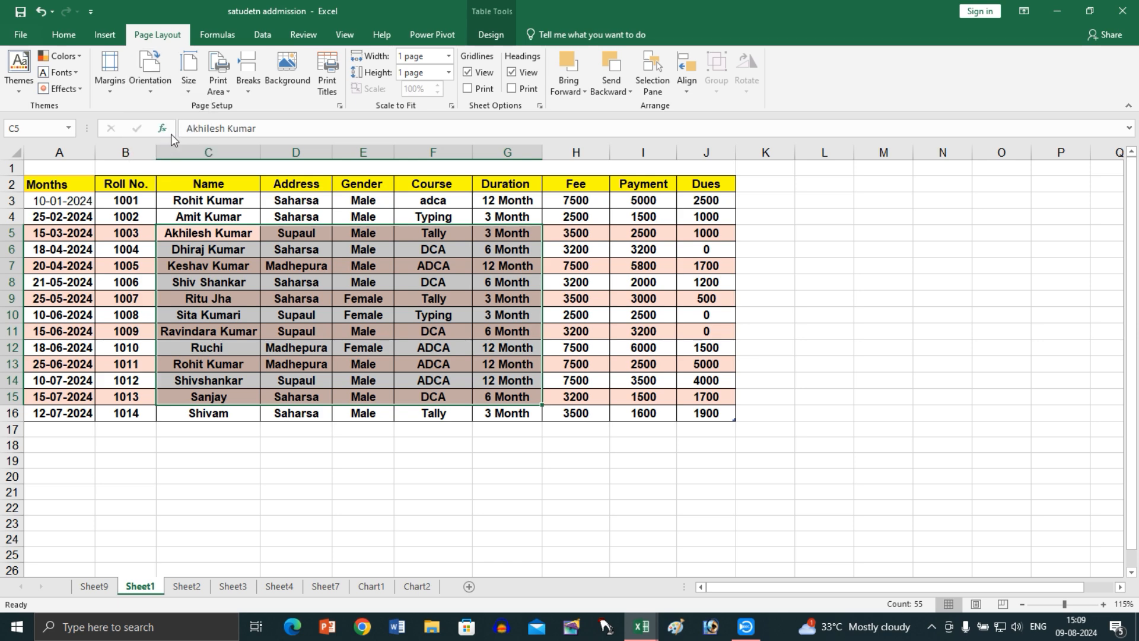
{"action": "left_click", "coordinate": [148, 86]}
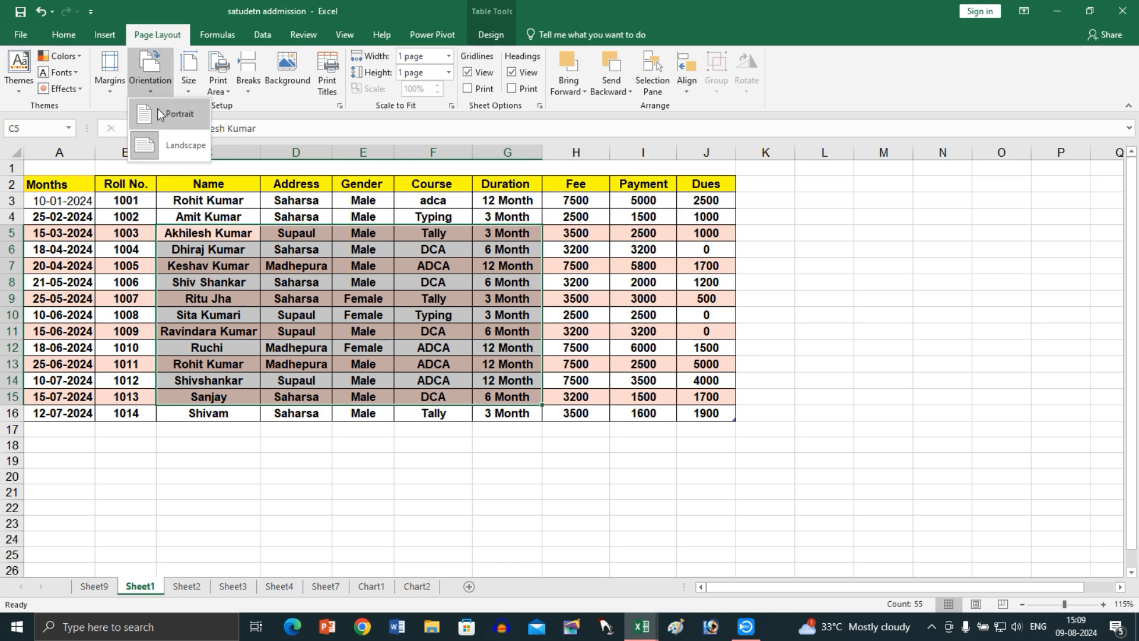
{"action": "left_click", "coordinate": [172, 114]}
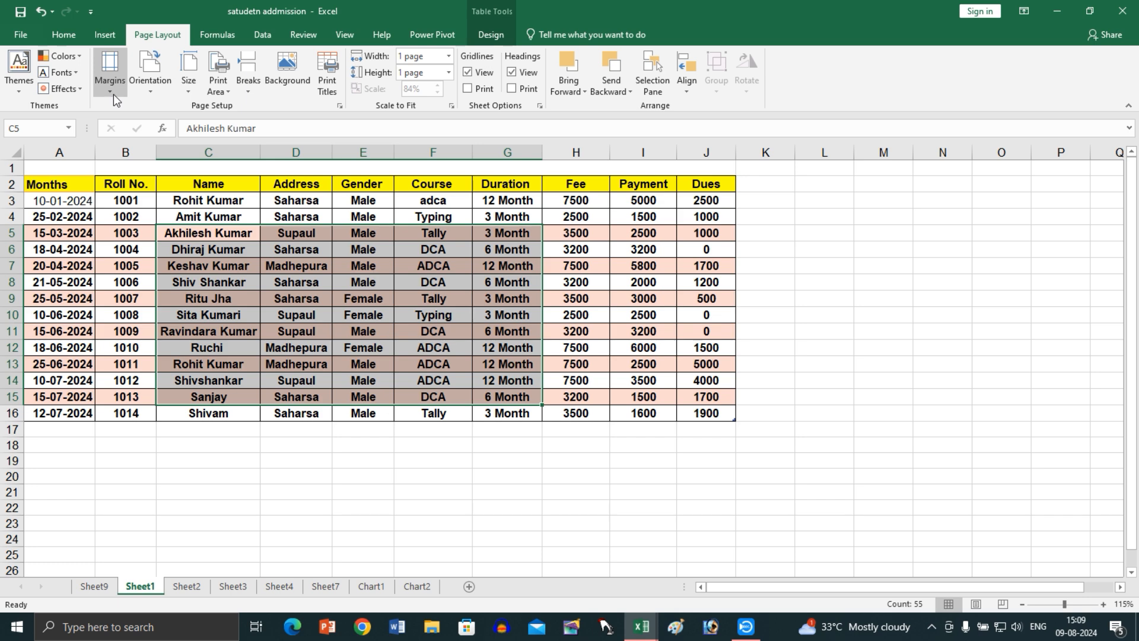
{"action": "left_click", "coordinate": [246, 93]}
{"action": "left_click", "coordinate": [245, 89]}
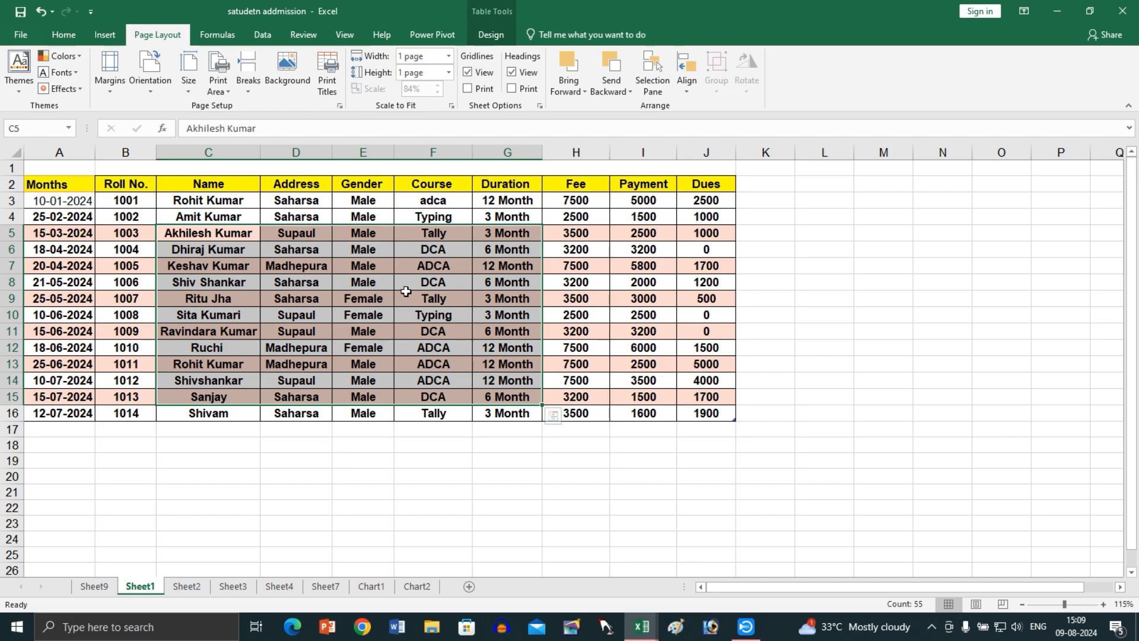
- Switch to the Expense kkkk workbook, look through the TRAVELLING EX HQ sheet, and open its print preview
{"action": "mouse_move", "coordinate": [641, 626]}
{"action": "left_click", "coordinate": [560, 560]}
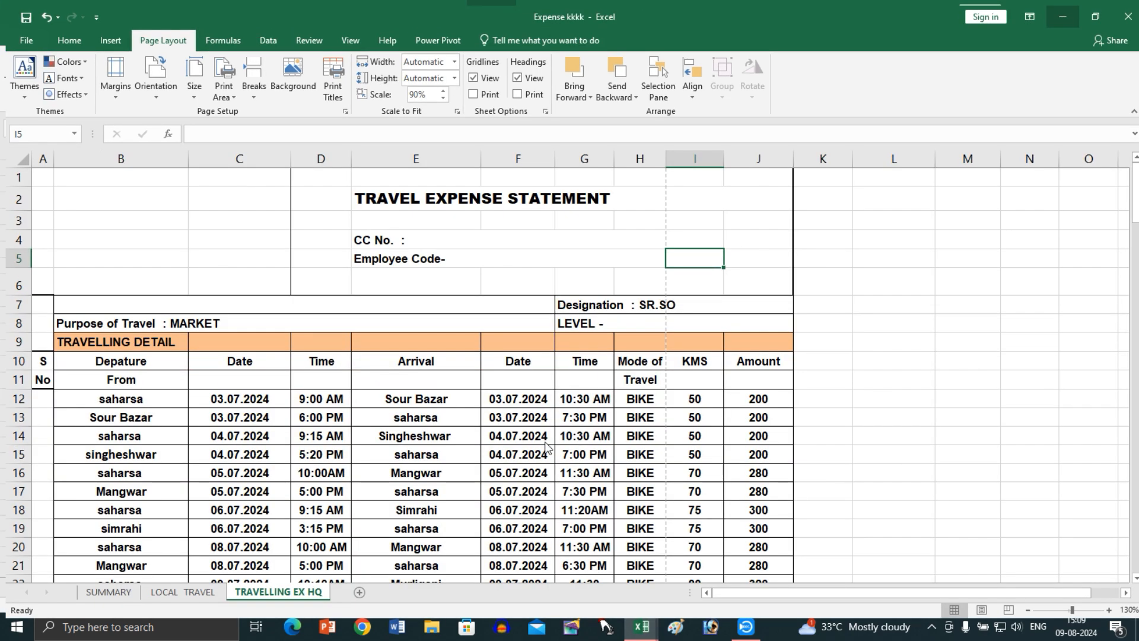
{"action": "scroll", "coordinate": [553, 311], "scroll_direction": "down", "scroll_amount": 10}
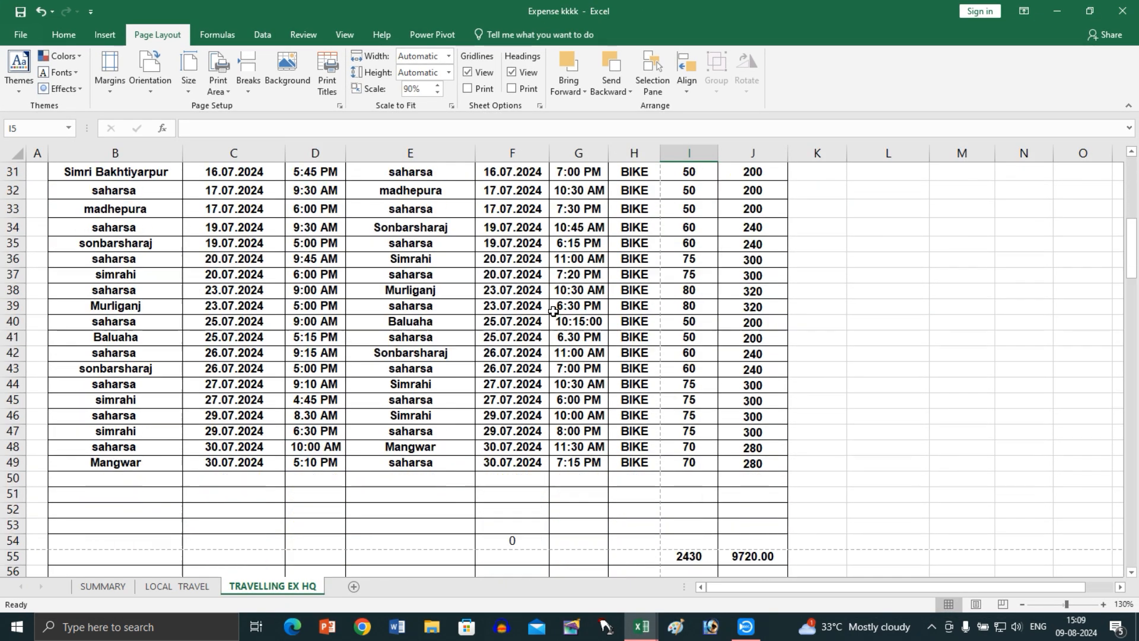
{"action": "scroll", "coordinate": [553, 311], "scroll_direction": "down", "scroll_amount": 20}
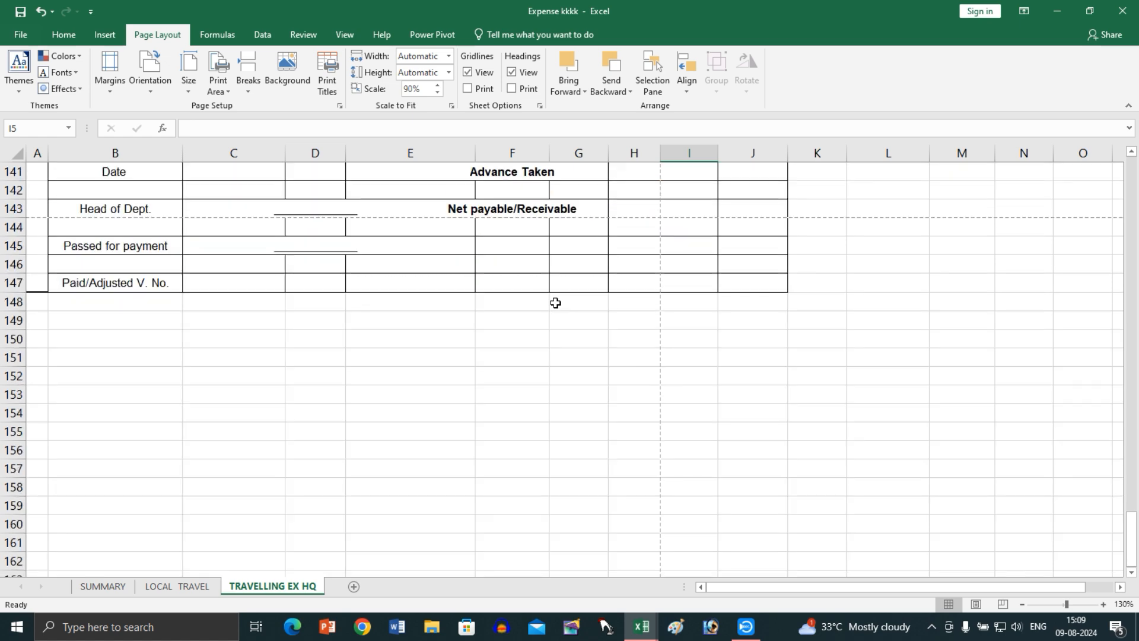
{"action": "scroll", "coordinate": [556, 302], "scroll_direction": "up", "scroll_amount": 20}
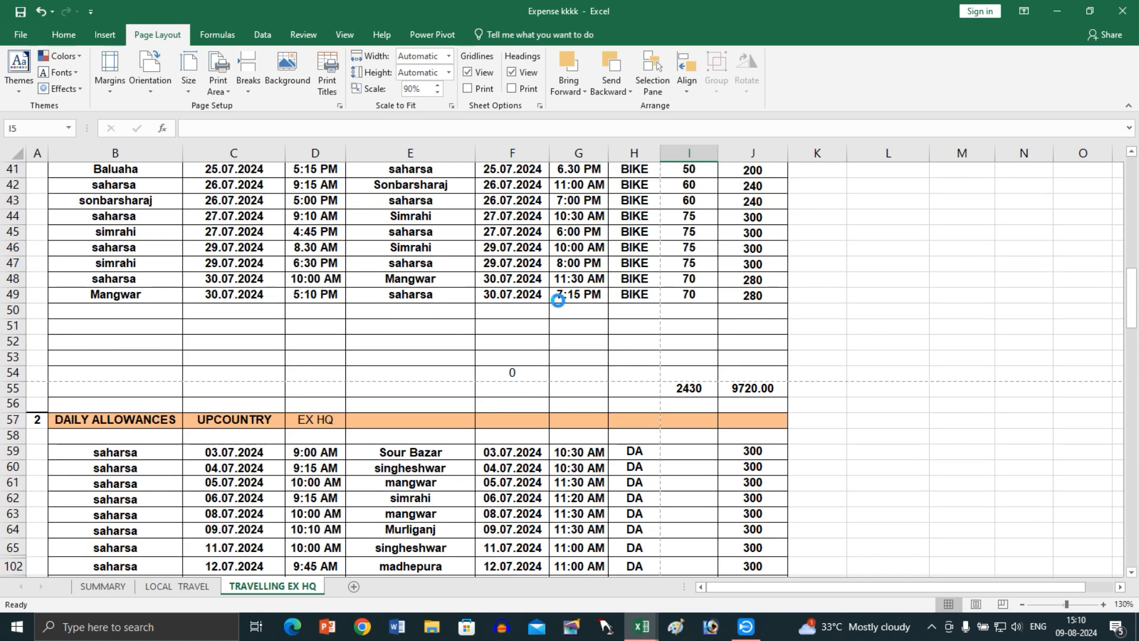
{"action": "key", "text": "ctrl+p"}
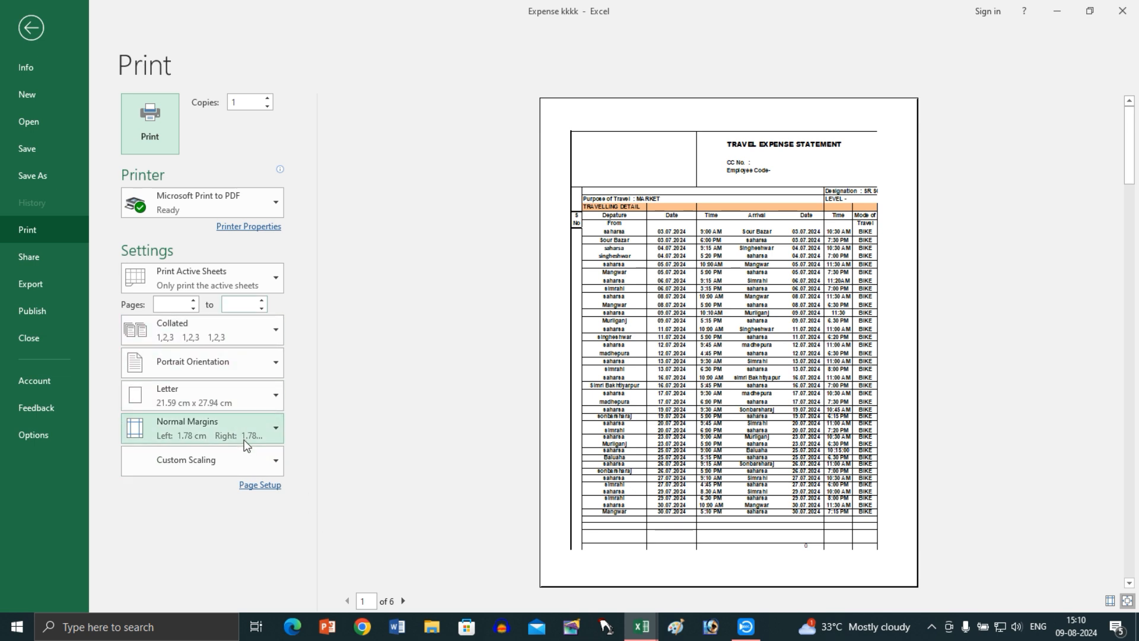
- Try scaling the printout to Fit Sheet on One Page, check the preview and return to the worksheet
{"action": "left_click", "coordinate": [238, 422]}
{"action": "left_click", "coordinate": [224, 461]}
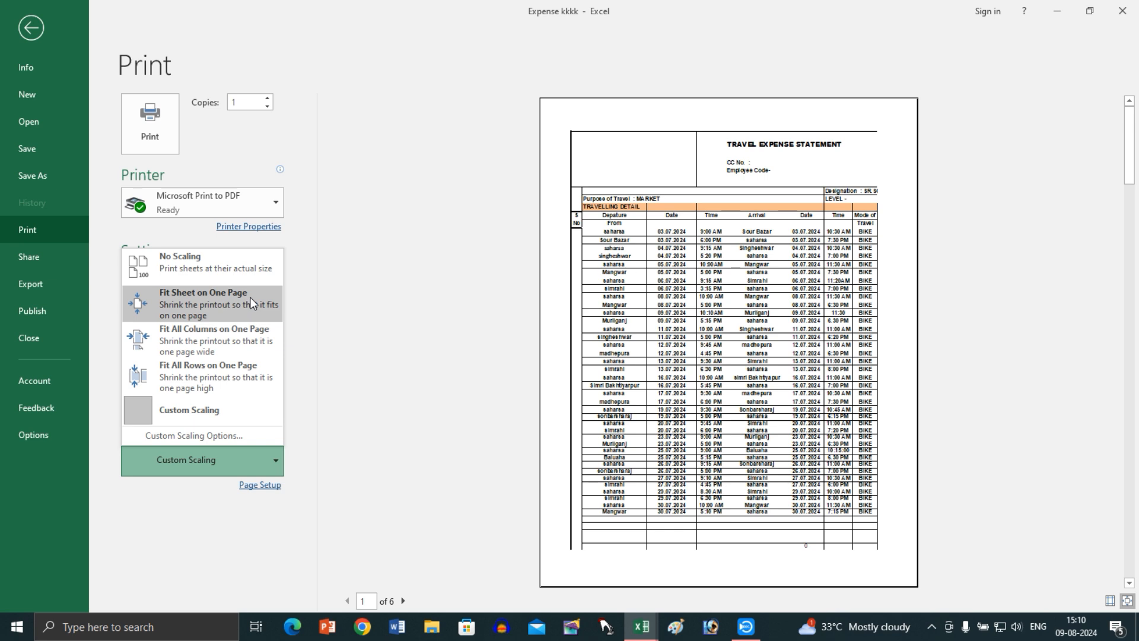
{"action": "left_click", "coordinate": [250, 296]}
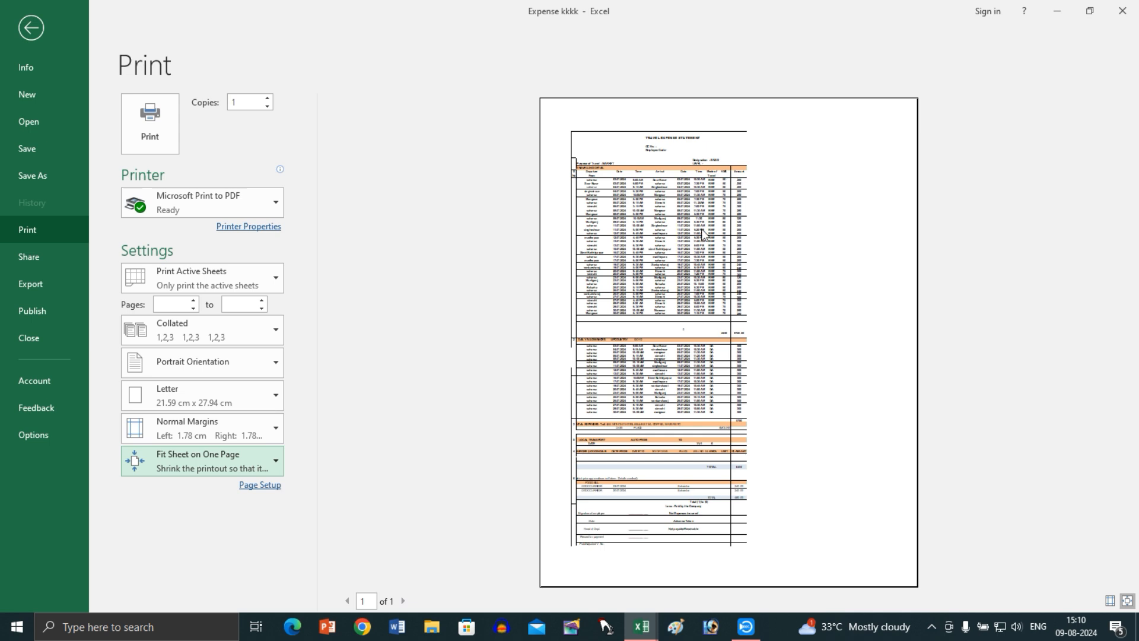
{"action": "left_click", "coordinate": [645, 350]}
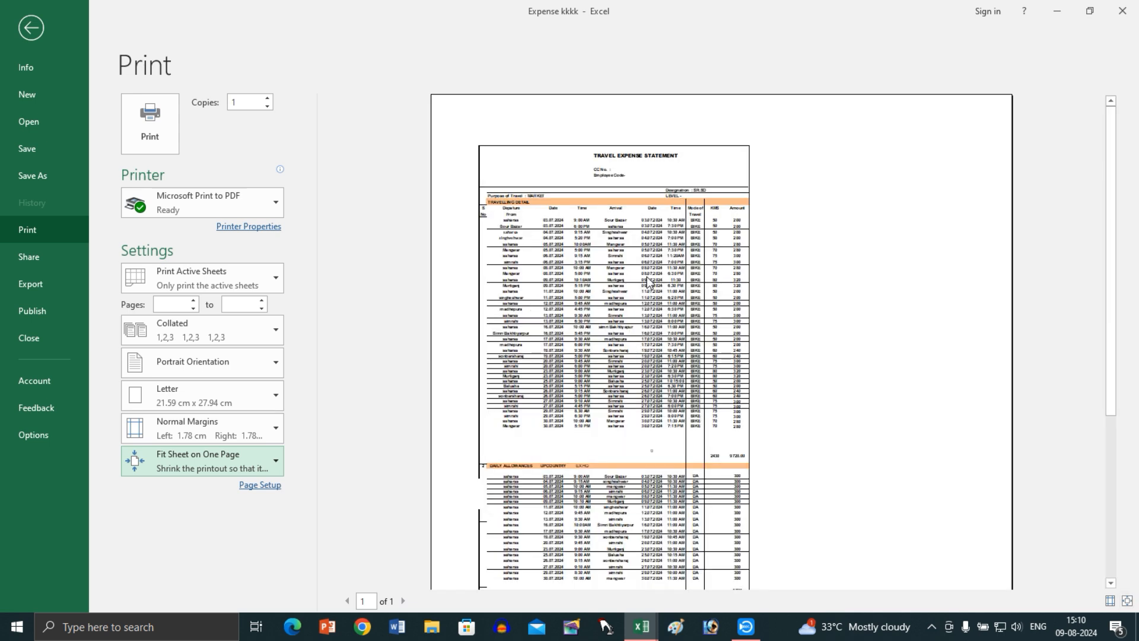
{"action": "scroll", "coordinate": [649, 281], "scroll_direction": "down", "scroll_amount": 1}
{"action": "scroll", "coordinate": [578, 326], "scroll_direction": "down", "scroll_amount": 2}
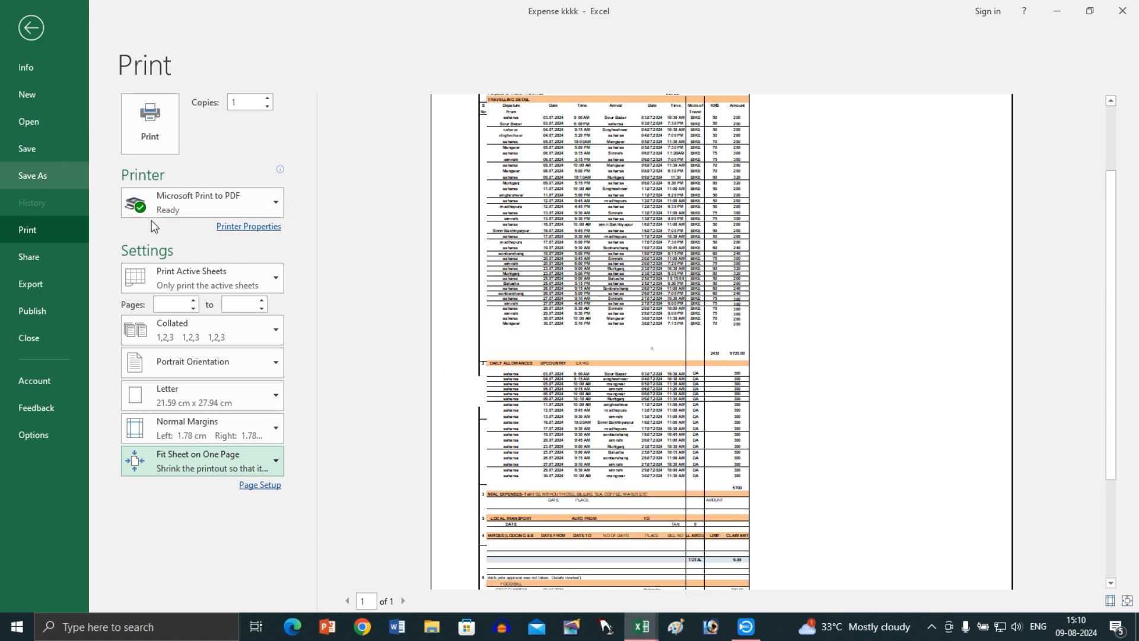
{"action": "left_click", "coordinate": [30, 36]}
- Set the whole travel expense statement, cells A1 to J147, as the print area of the TRAVELLING EX HQ sheet
{"action": "scroll", "coordinate": [522, 291], "scroll_direction": "up", "scroll_amount": 13}
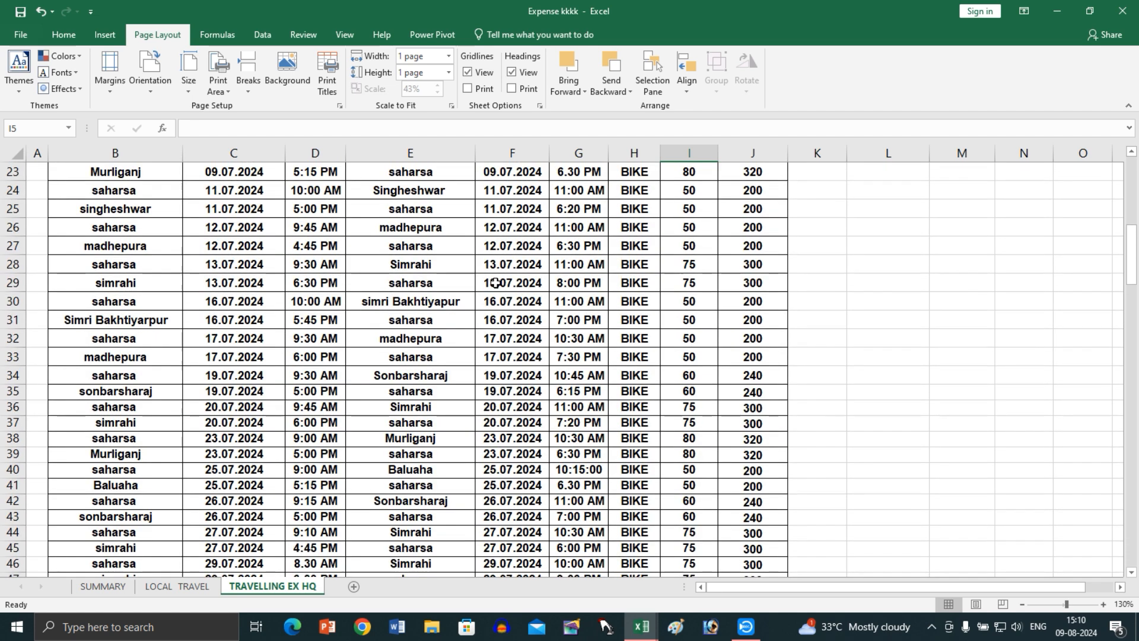
{"action": "left_click", "coordinate": [468, 287]}
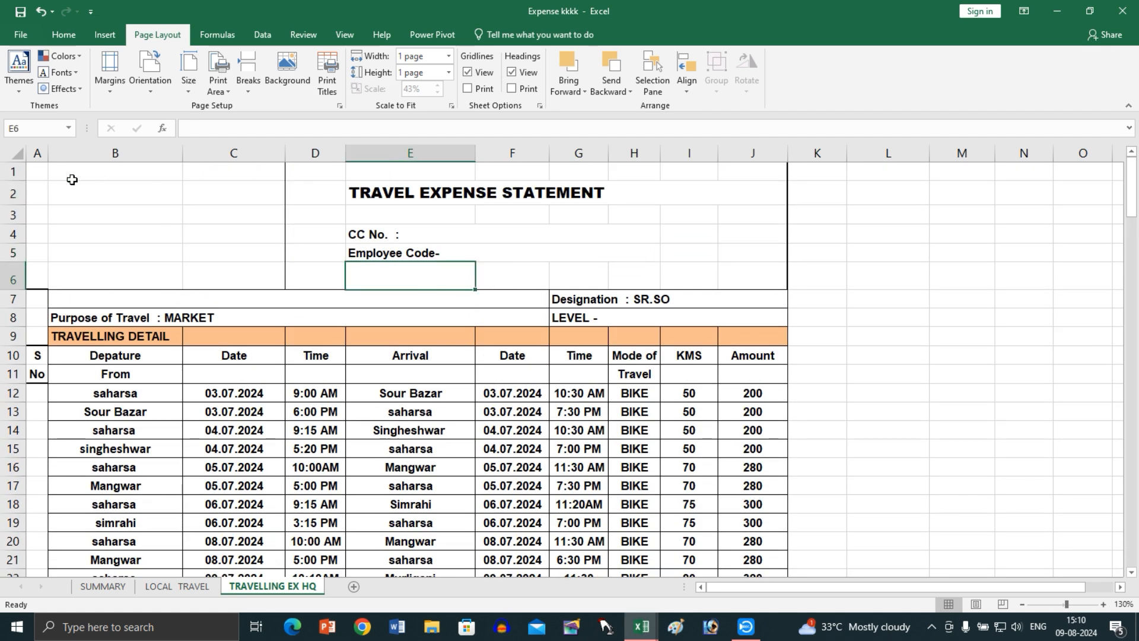
{"action": "left_click_drag", "start_coordinate": [43, 163], "coordinate": [552, 540]}
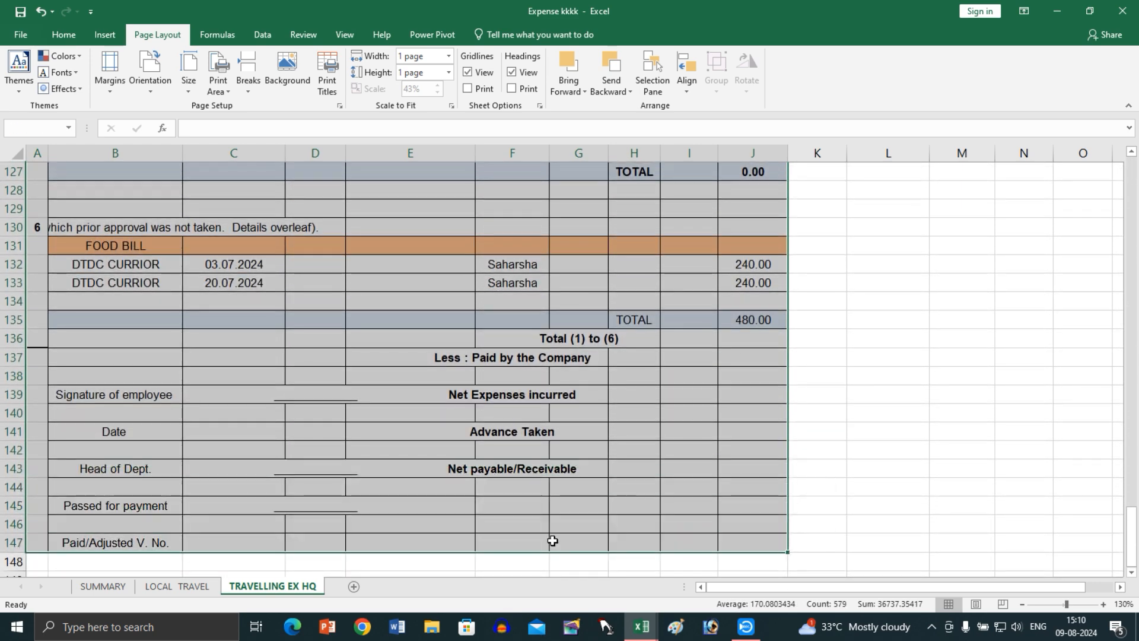
{"action": "left_click", "coordinate": [227, 92]}
{"action": "left_click", "coordinate": [240, 108]}
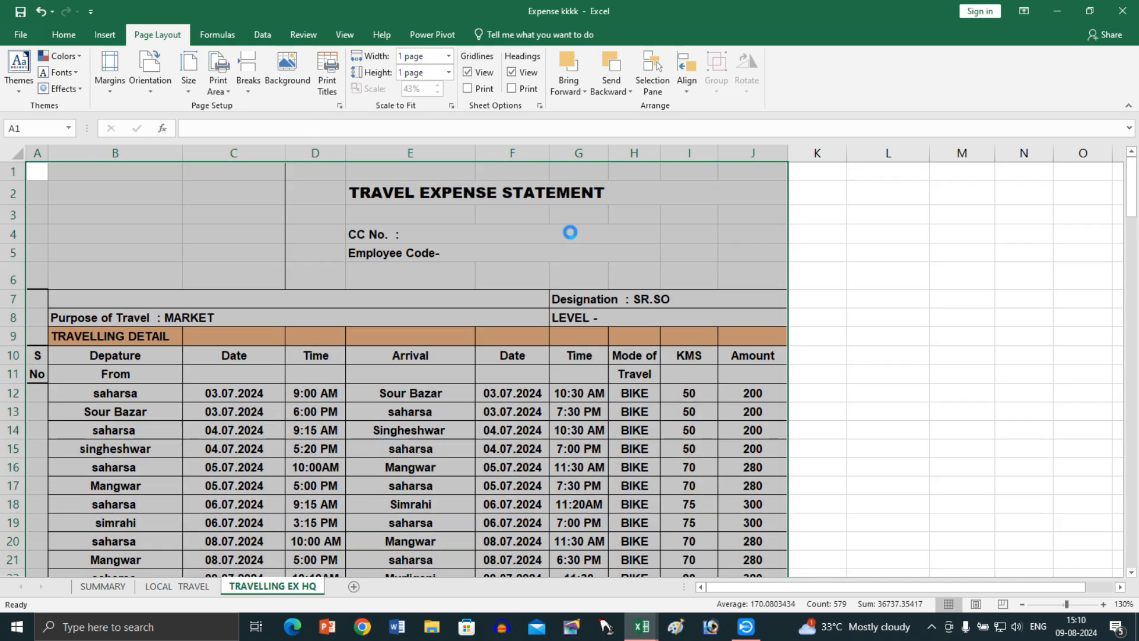
{"action": "scroll", "coordinate": [571, 232], "scroll_direction": "down", "scroll_amount": 11}
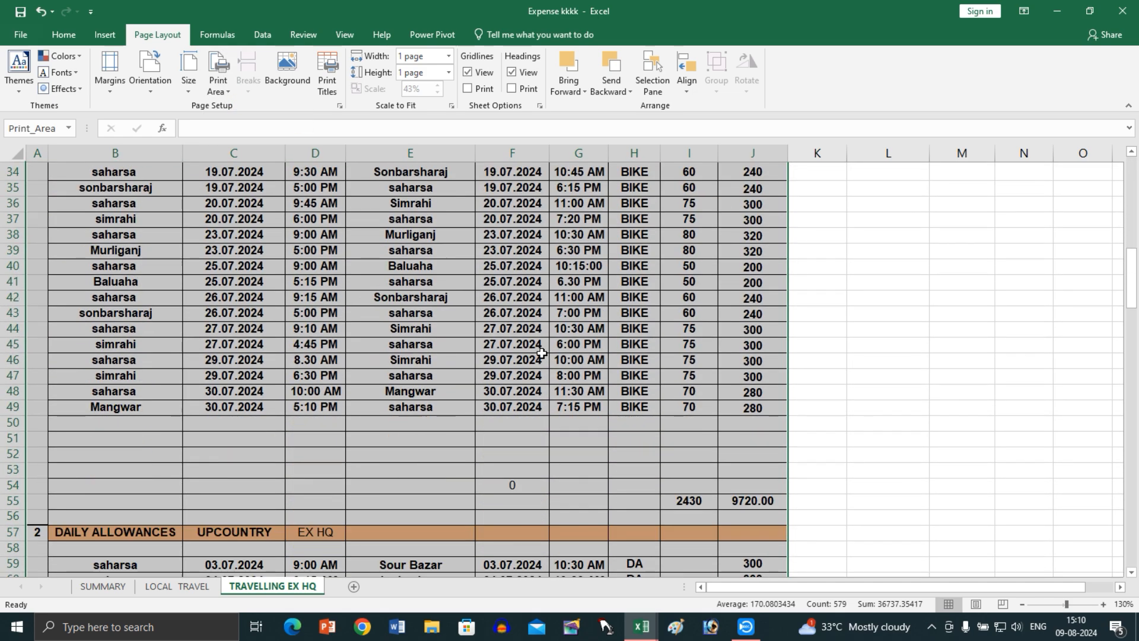
{"action": "left_click", "coordinate": [527, 367]}
{"action": "scroll", "coordinate": [527, 367], "scroll_direction": "down", "scroll_amount": 10}
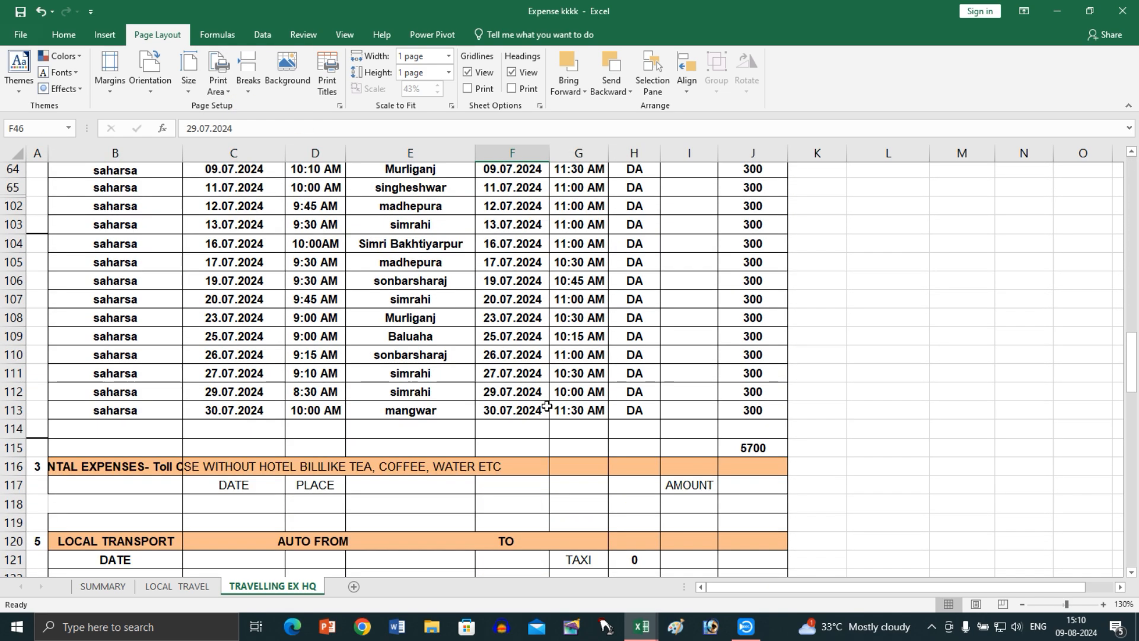
- Open the print preview and try printing the sheet at actual size with No Scaling
{"action": "key", "text": "ctrl+p"}
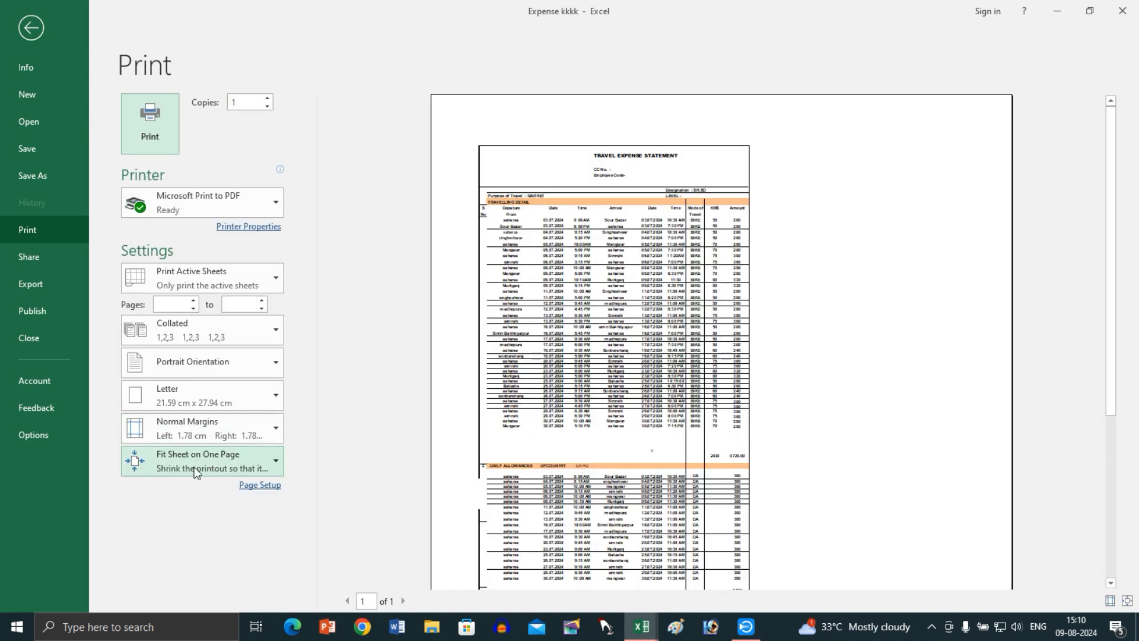
{"action": "left_click", "coordinate": [199, 465]}
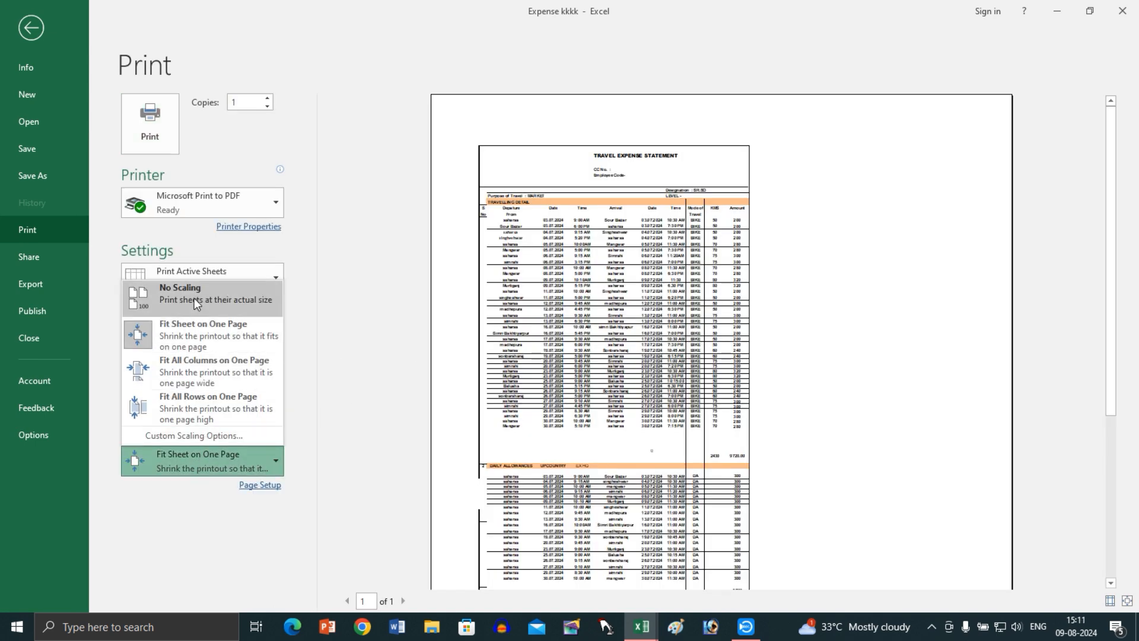
{"action": "left_click", "coordinate": [194, 298]}
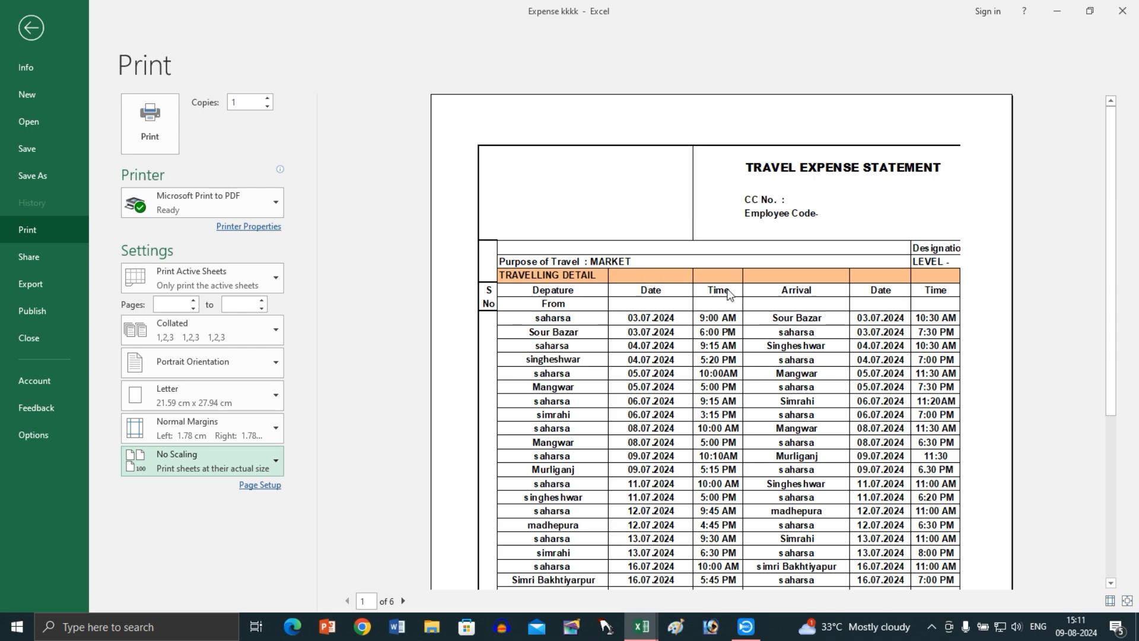
{"action": "scroll", "coordinate": [401, 476], "scroll_direction": "down", "scroll_amount": 1}
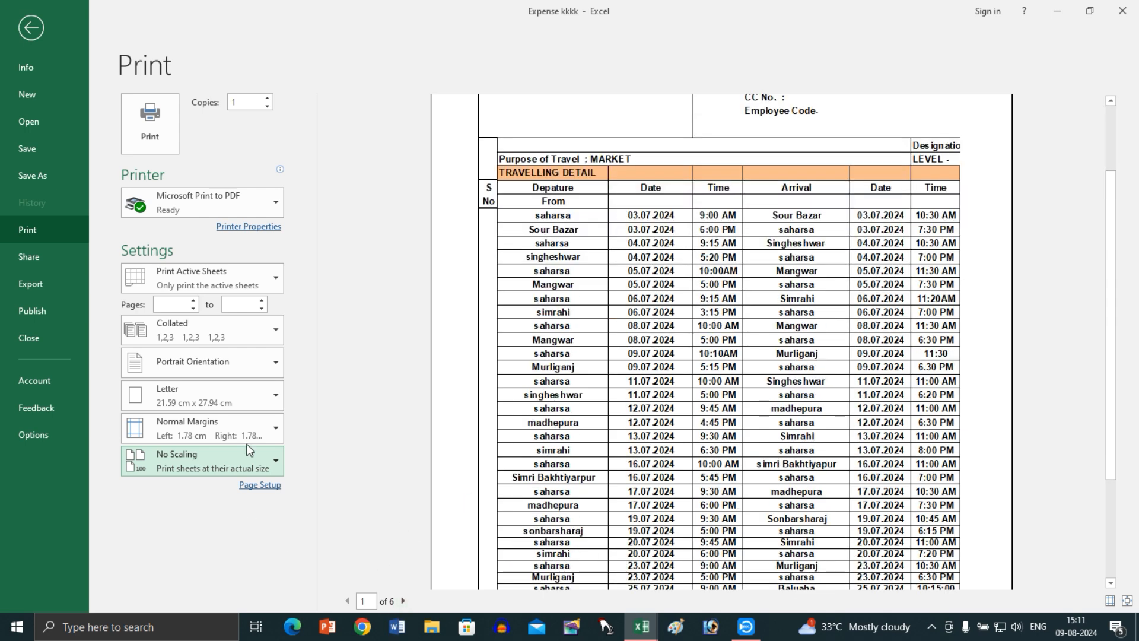
- Scale the printout to Fit All Columns on One Page and review both pages in the preview
{"action": "left_click", "coordinate": [226, 465]}
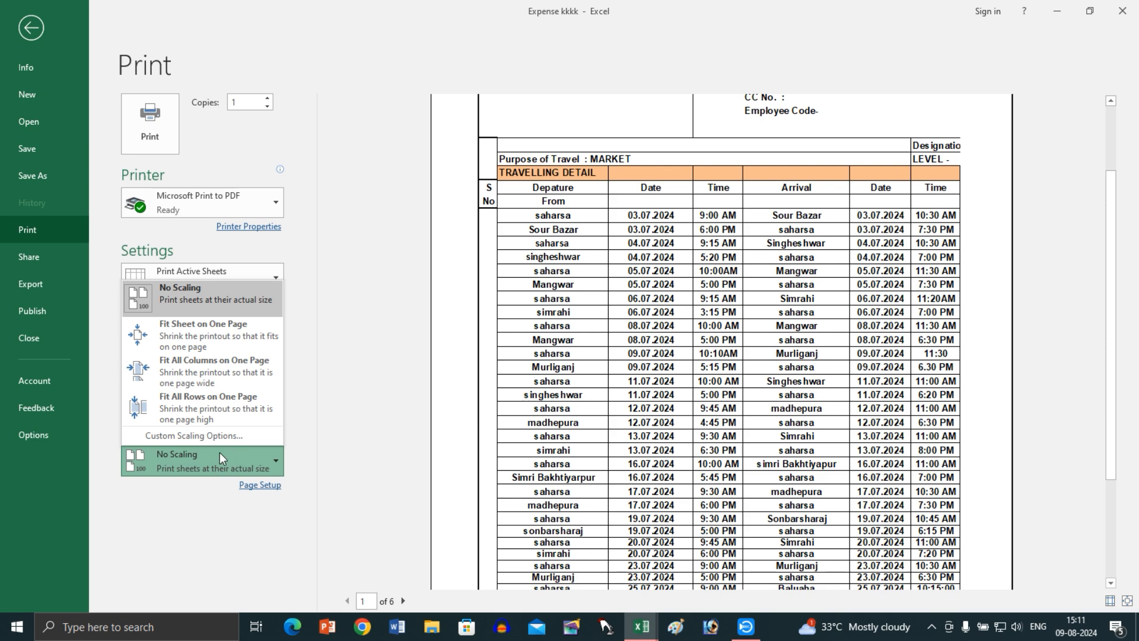
{"action": "left_click", "coordinate": [230, 369]}
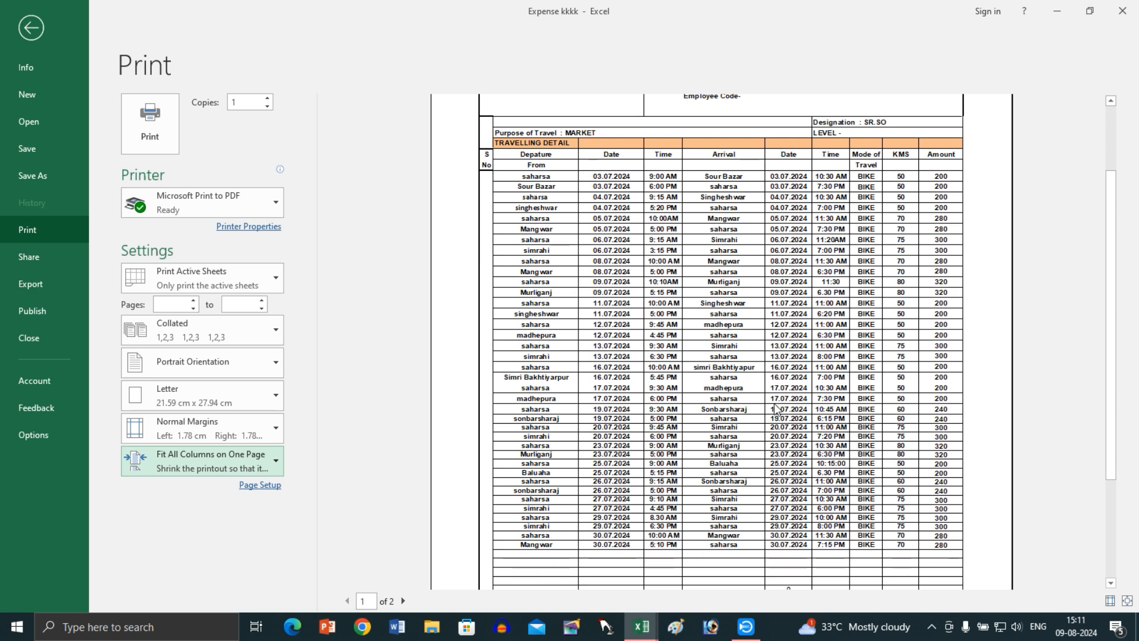
{"action": "scroll", "coordinate": [776, 431], "scroll_direction": "down", "scroll_amount": 1}
{"action": "scroll", "coordinate": [776, 431], "scroll_direction": "down", "scroll_amount": 3}
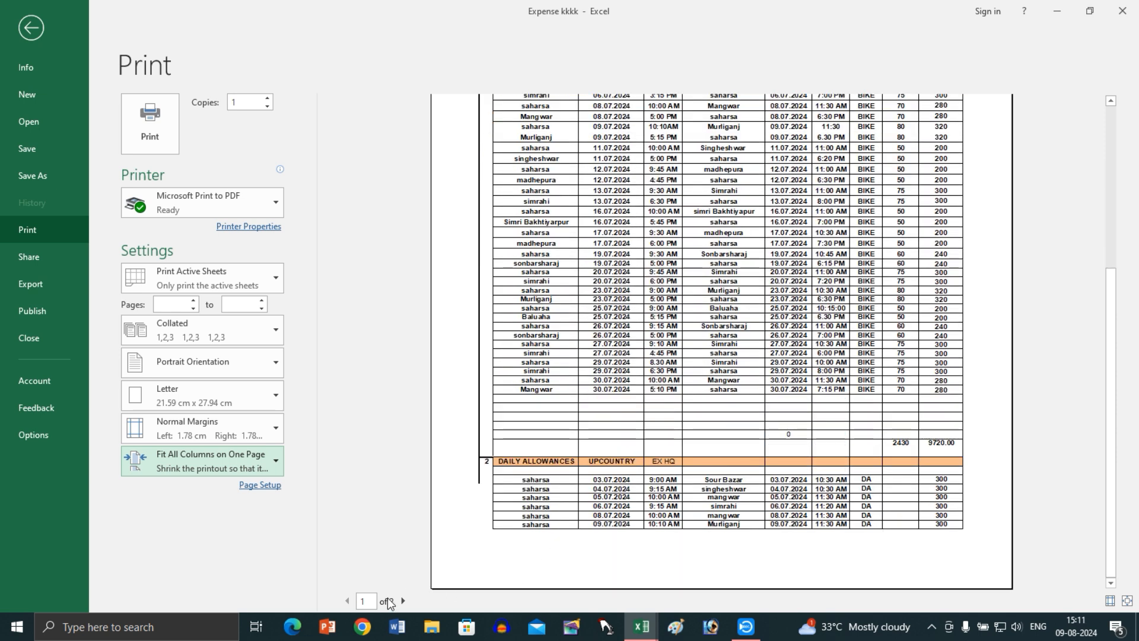
{"action": "left_click", "coordinate": [402, 601]}
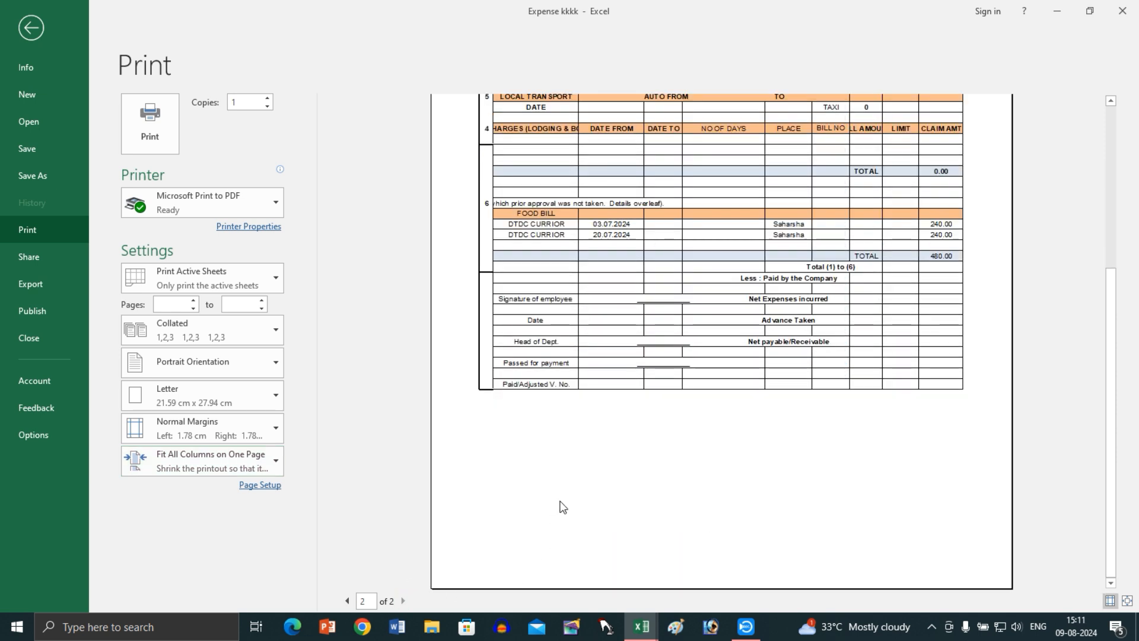
{"action": "scroll", "coordinate": [563, 506], "scroll_direction": "up", "scroll_amount": 5}
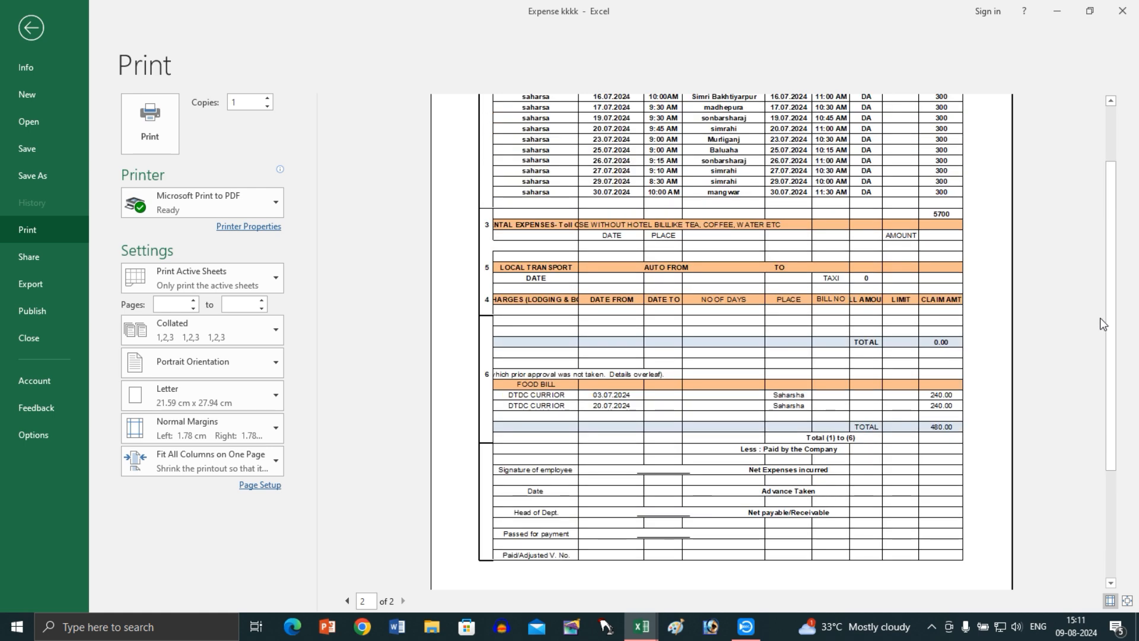
{"action": "scroll", "coordinate": [1102, 316], "scroll_direction": "up", "scroll_amount": 3}
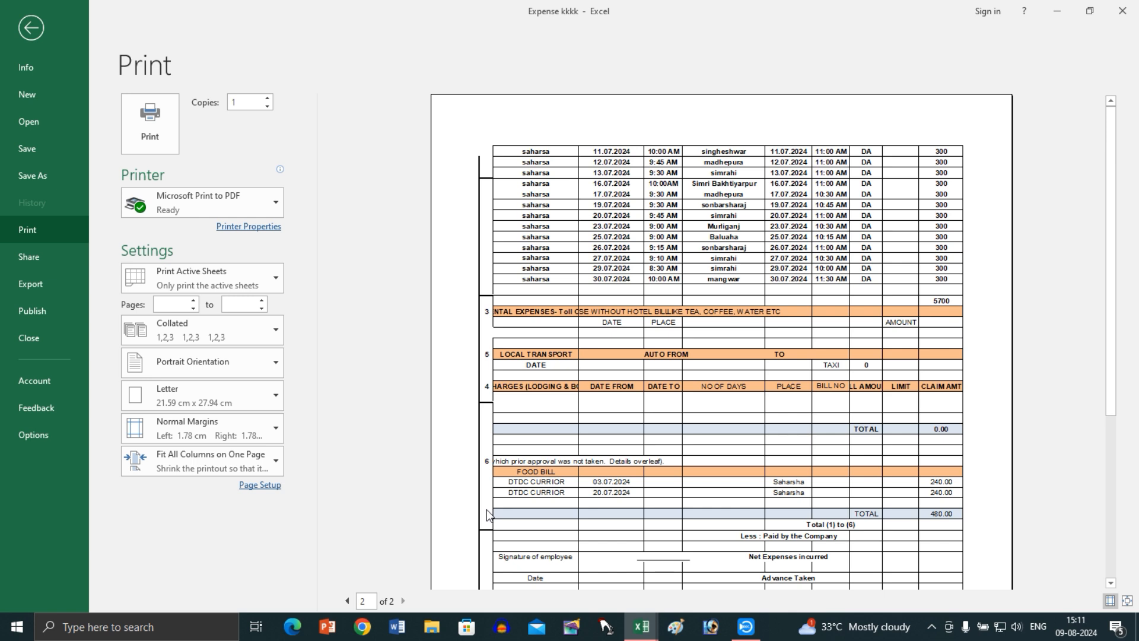
- Try scaling the printout to Fit All Rows on One Page
{"action": "left_click", "coordinate": [255, 458]}
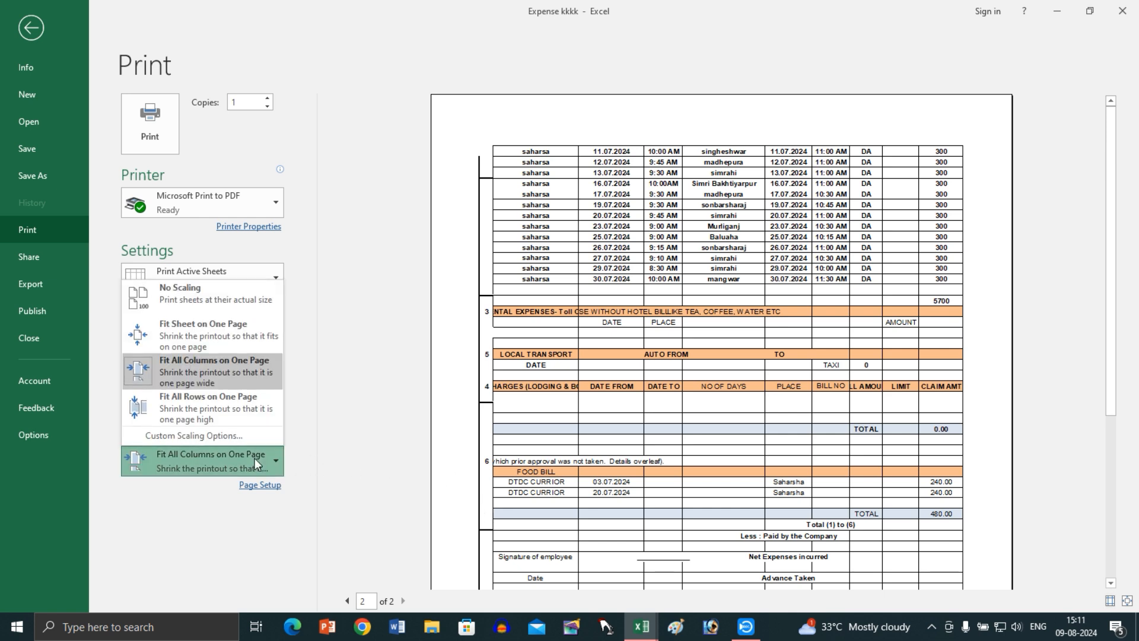
{"action": "left_click", "coordinate": [238, 425]}
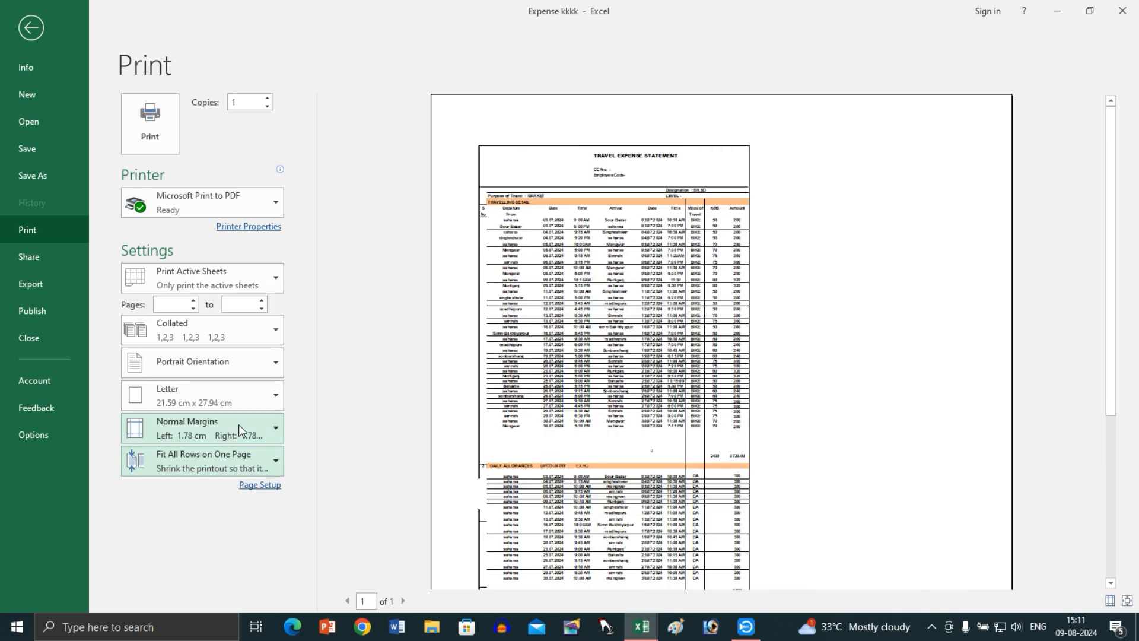
- Set the print scaling back to Fit All Columns on One Page, check the preview and return to the worksheet
{"action": "left_click", "coordinate": [247, 473]}
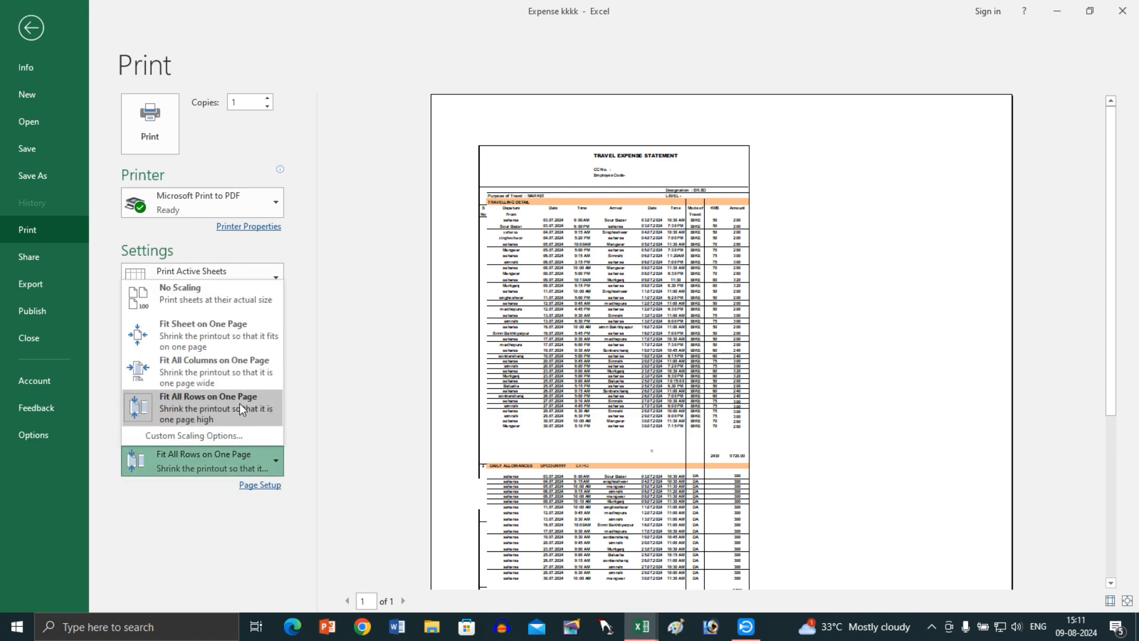
{"action": "left_click", "coordinate": [231, 383]}
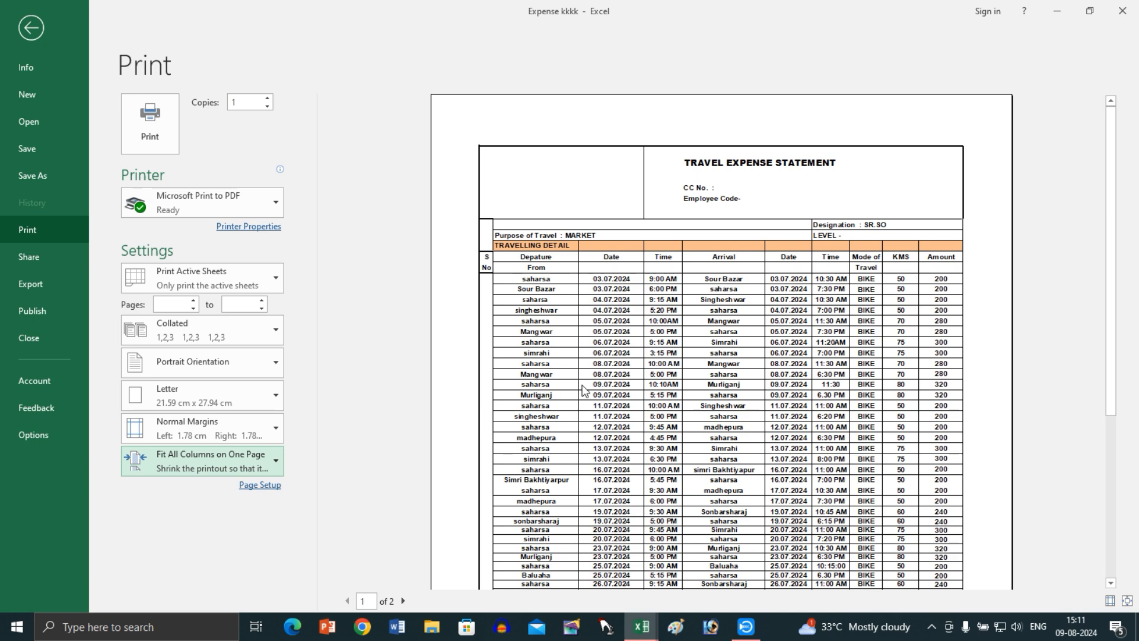
{"action": "scroll", "coordinate": [582, 390], "scroll_direction": "down", "scroll_amount": 4}
{"action": "key", "text": "alt"}
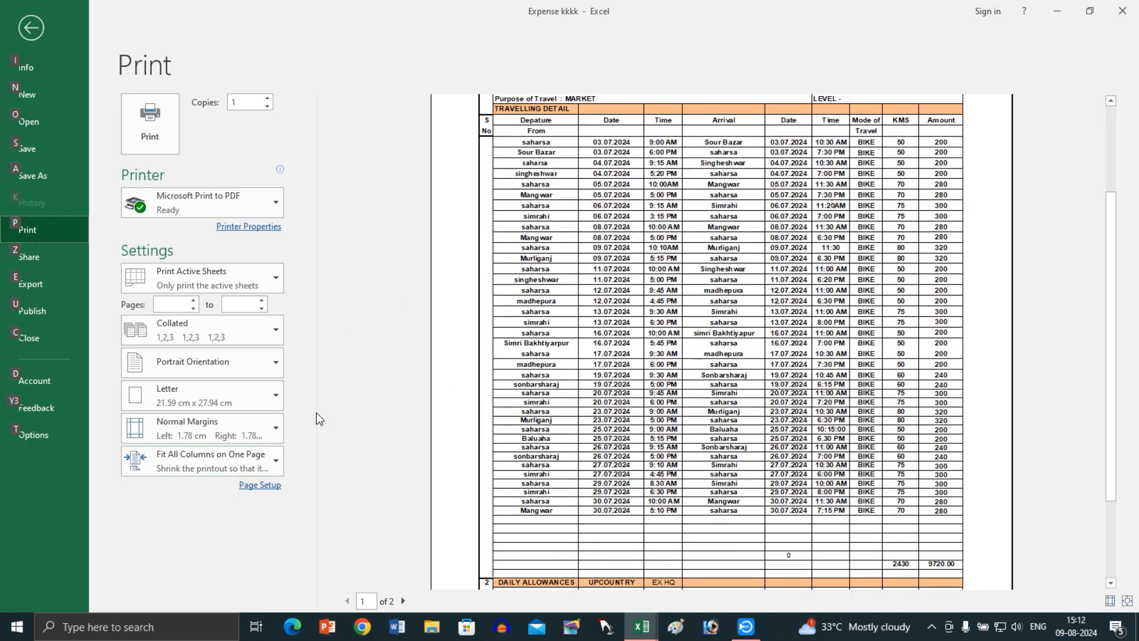
{"action": "left_click", "coordinate": [39, 26]}
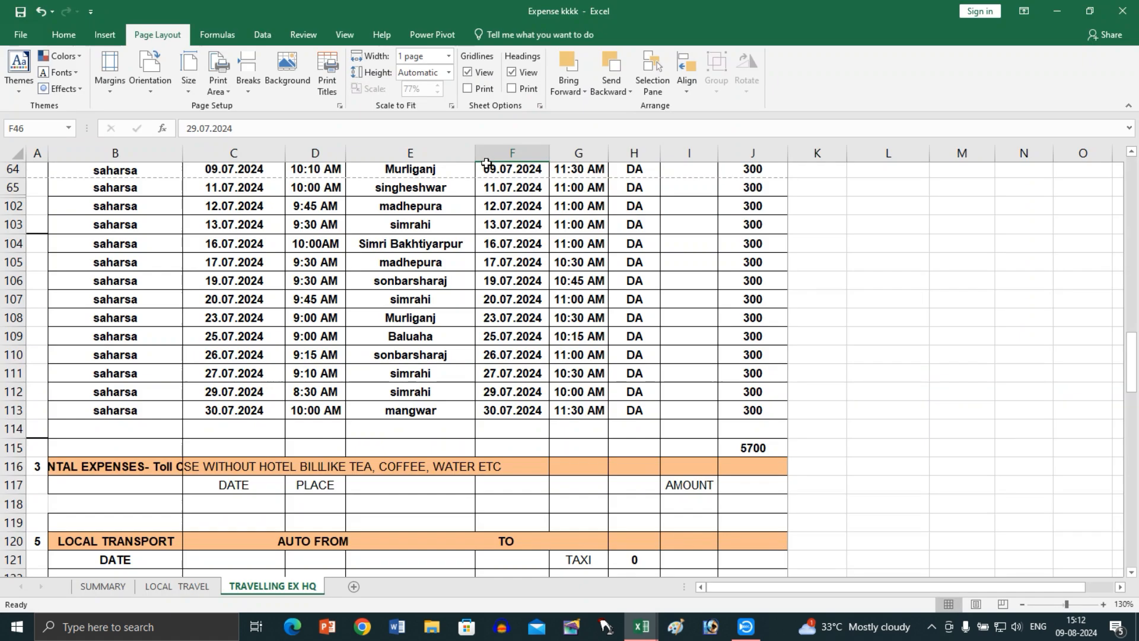
- Select cells A1 to J147 and set them as the print area again
{"action": "scroll", "coordinate": [489, 278], "scroll_direction": "up", "scroll_amount": 20}
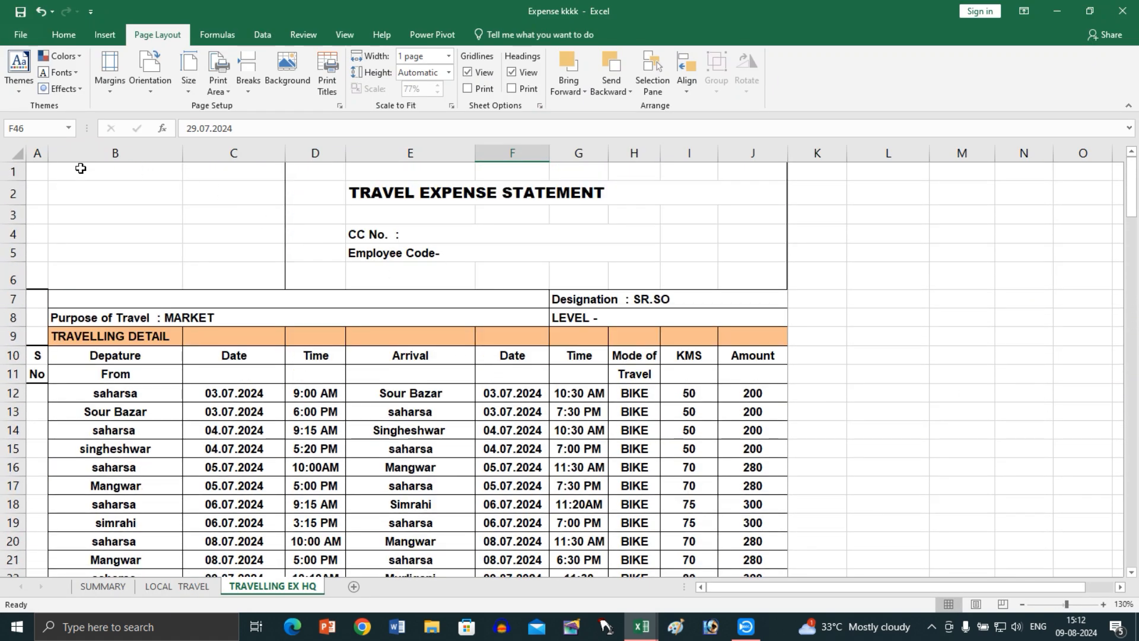
{"action": "left_click_drag", "start_coordinate": [34, 170], "coordinate": [724, 470]}
{"action": "left_click", "coordinate": [218, 84]}
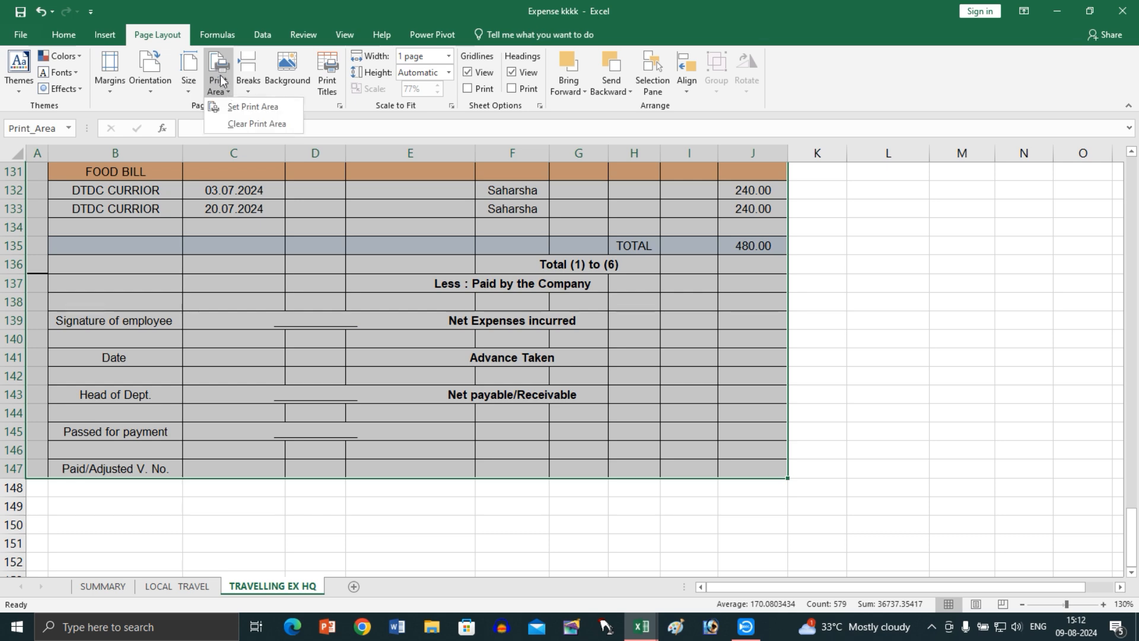
{"action": "left_click", "coordinate": [249, 107]}
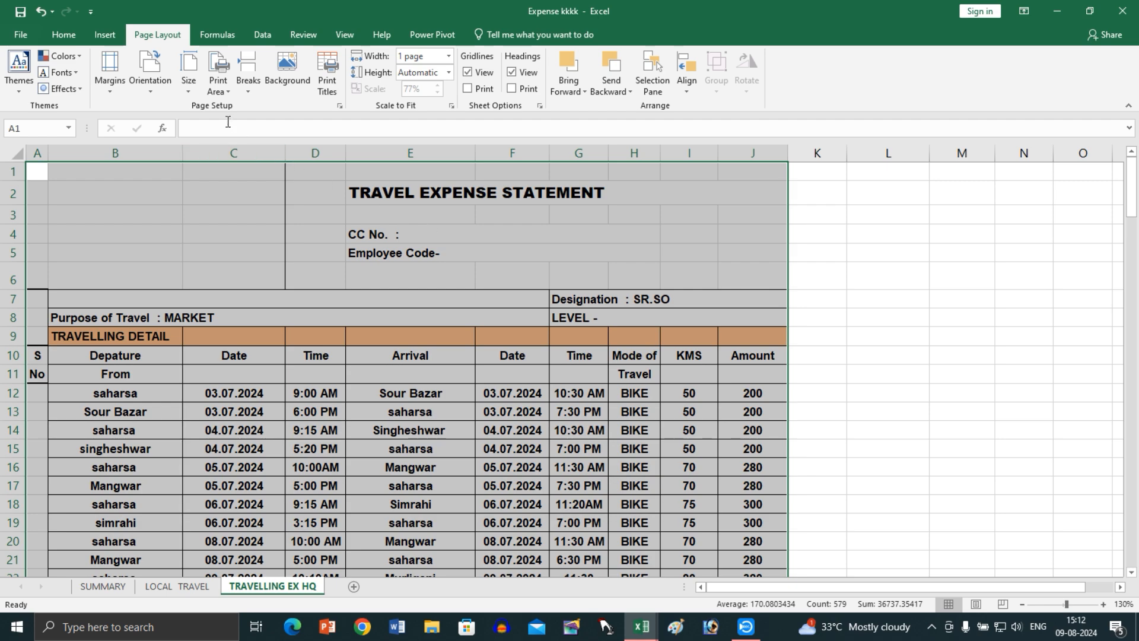
{"action": "left_click", "coordinate": [212, 95]}
{"action": "left_click", "coordinate": [237, 105]}
- Insert a page break above row 56, just before the DAILY ALLOWANCES section, and inspect that row
{"action": "scroll", "coordinate": [460, 332], "scroll_direction": "down", "scroll_amount": 15}
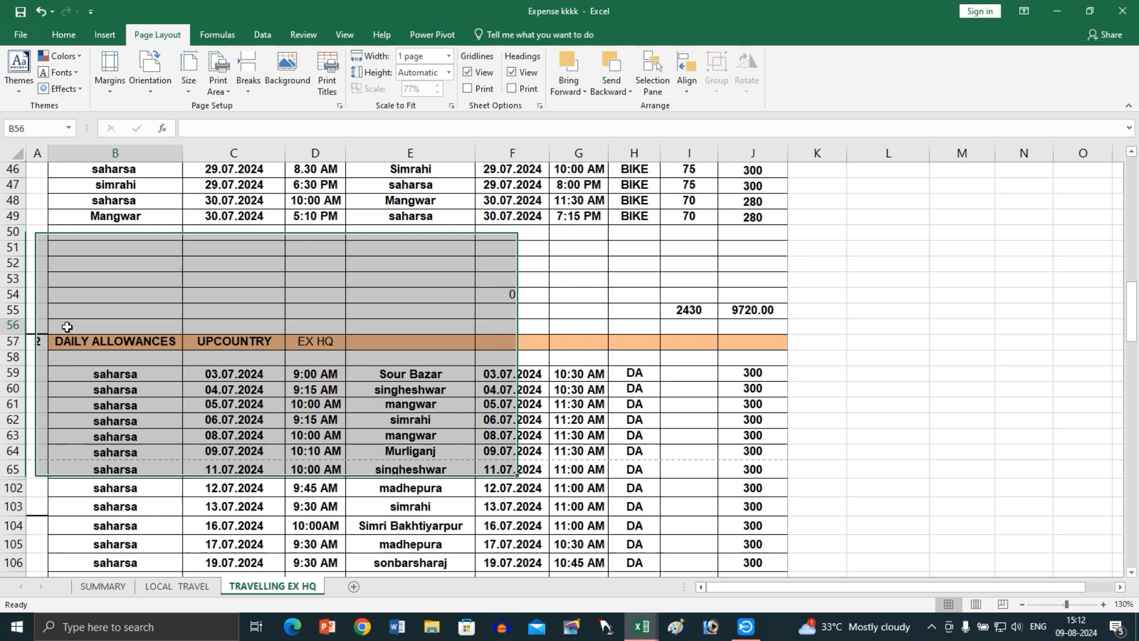
{"action": "left_click", "coordinate": [31, 329]}
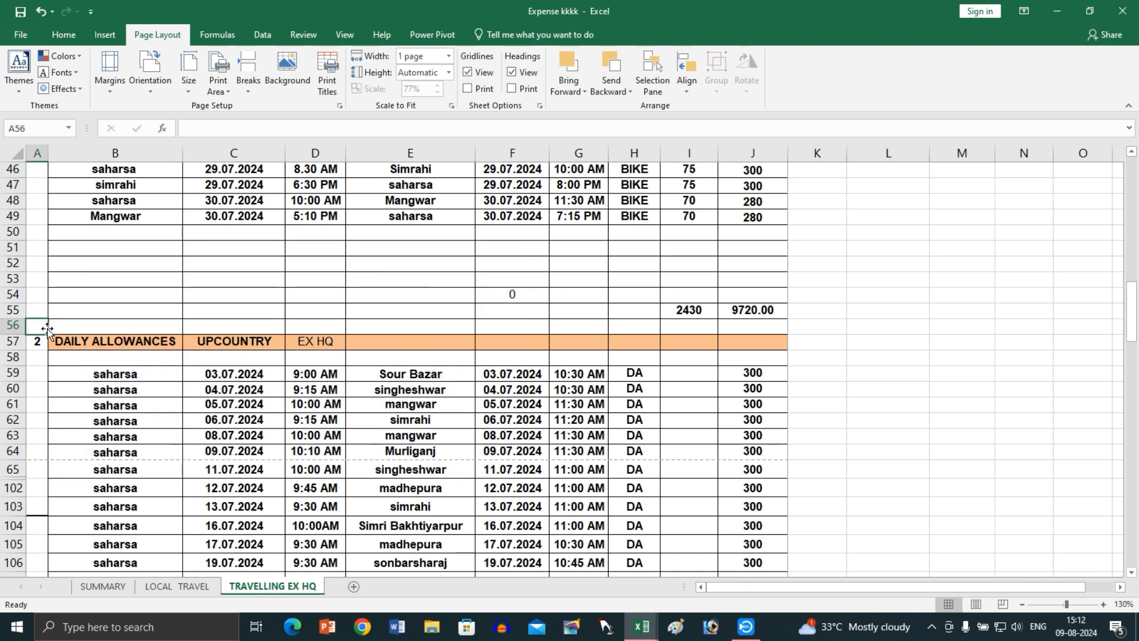
{"action": "left_click", "coordinate": [248, 88]}
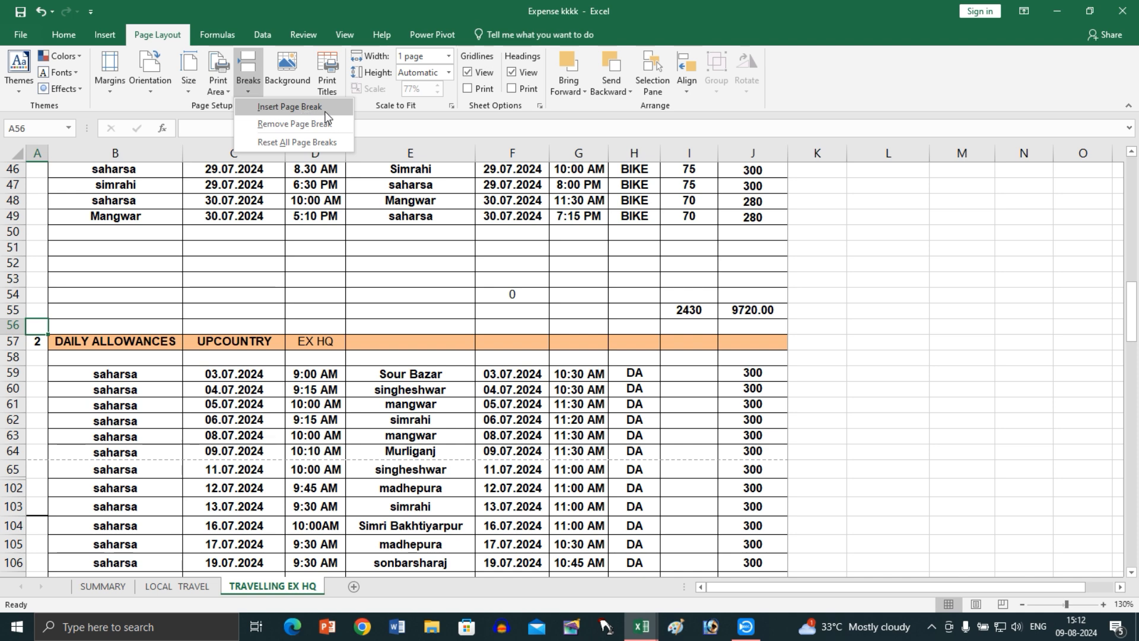
{"action": "left_click", "coordinate": [309, 107]}
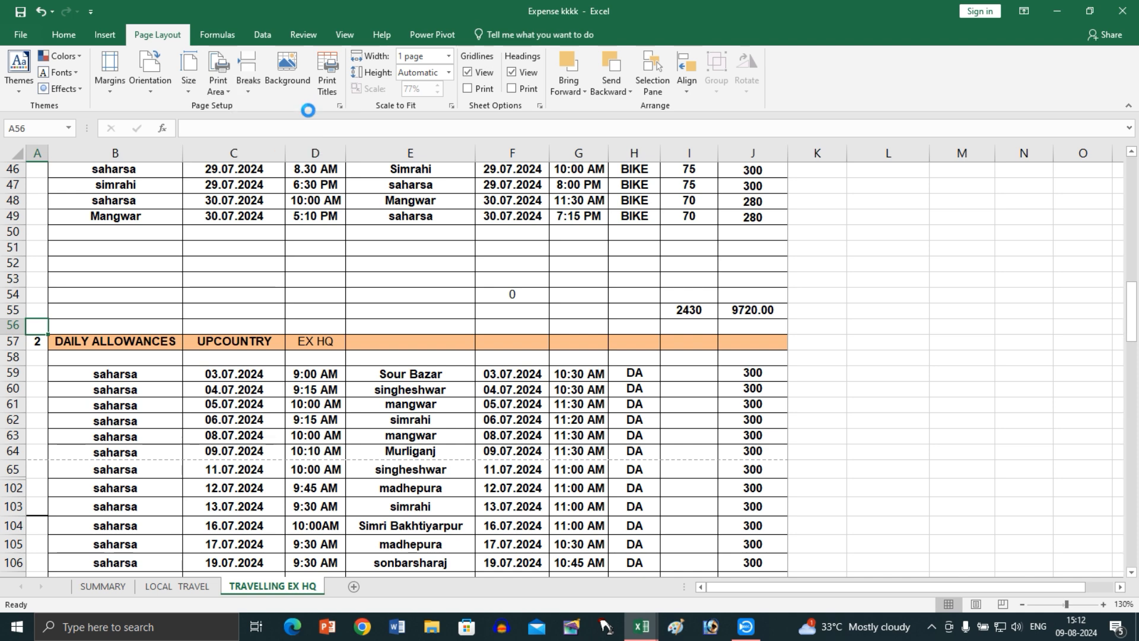
{"action": "left_click", "coordinate": [223, 326]}
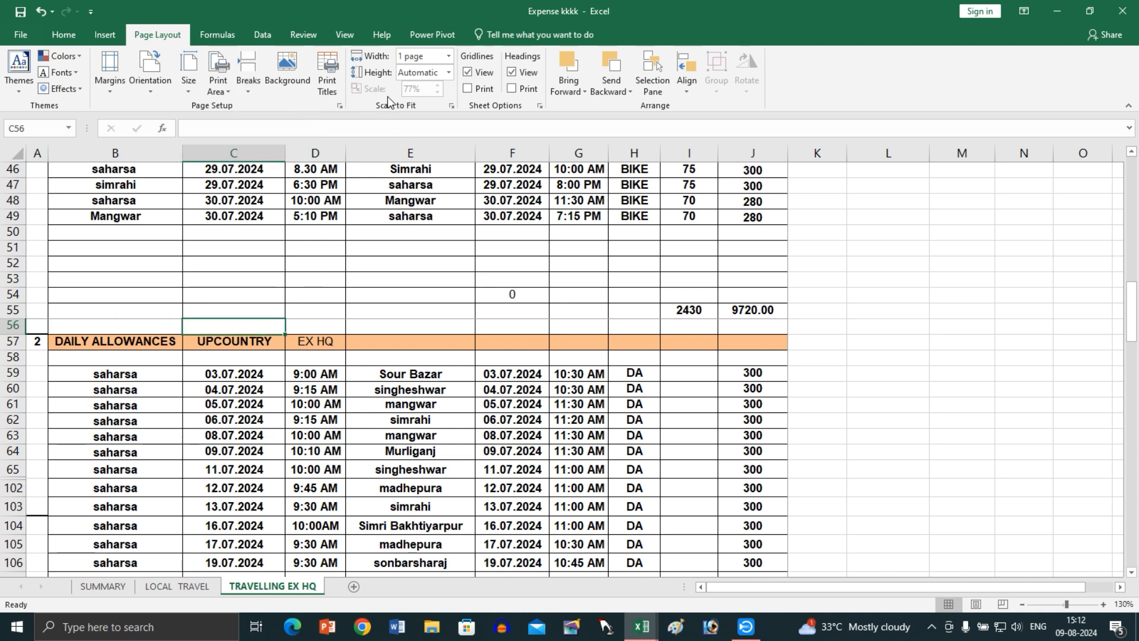
{"action": "left_click", "coordinate": [406, 324]}
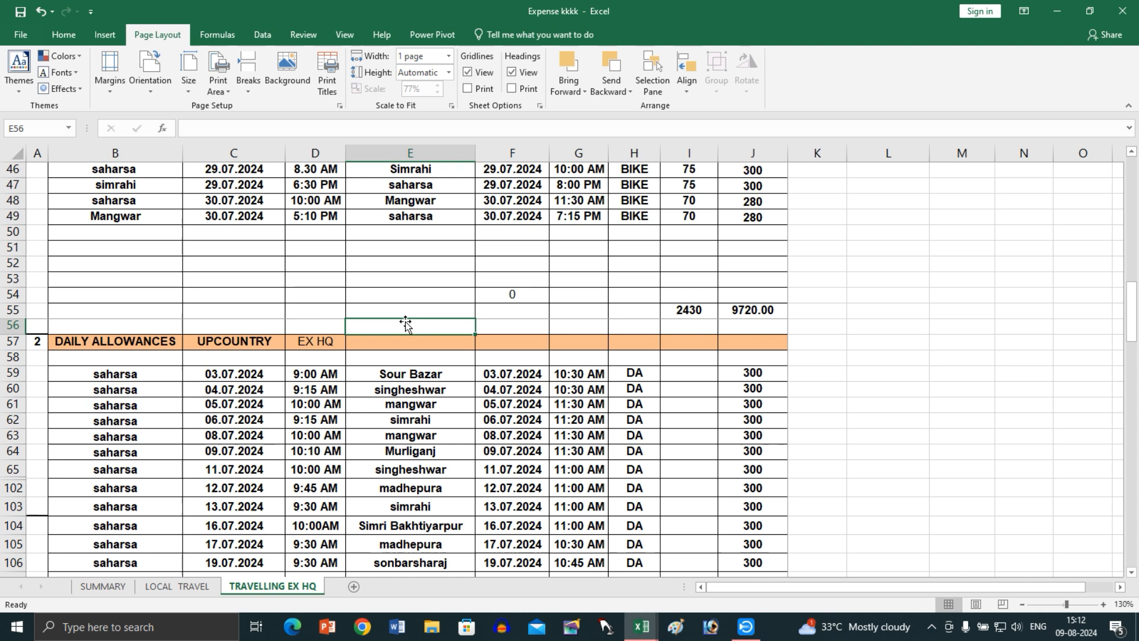
- Set the print width scaling to Automatic and go to cell A56 to check its page break options
{"action": "left_click", "coordinate": [449, 57]}
{"action": "left_click", "coordinate": [441, 71]}
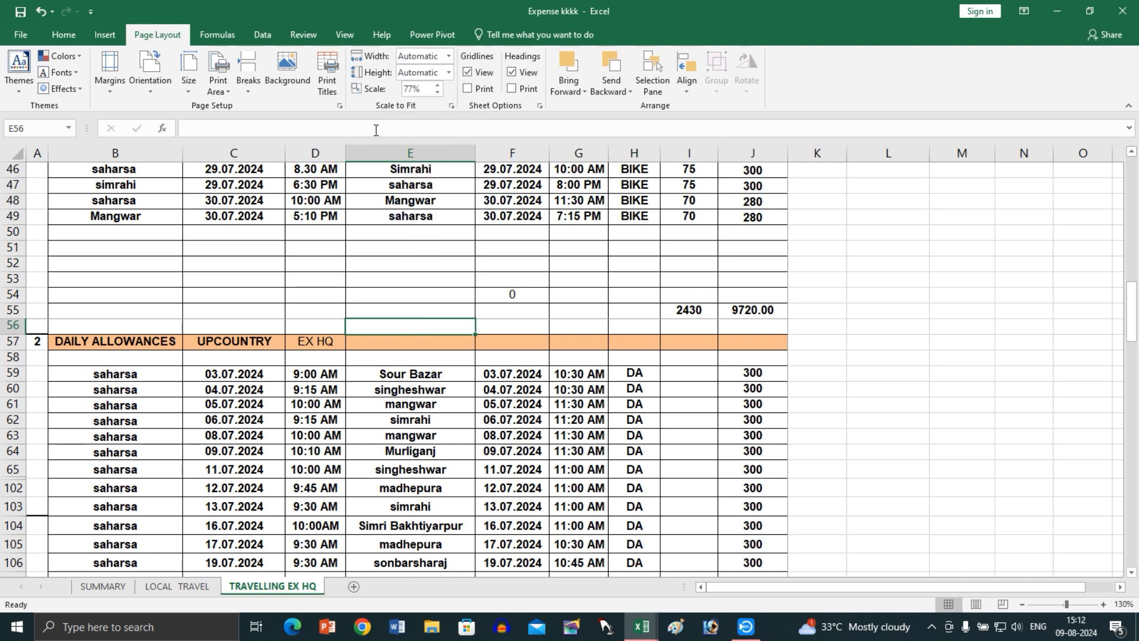
{"action": "left_click", "coordinate": [43, 325]}
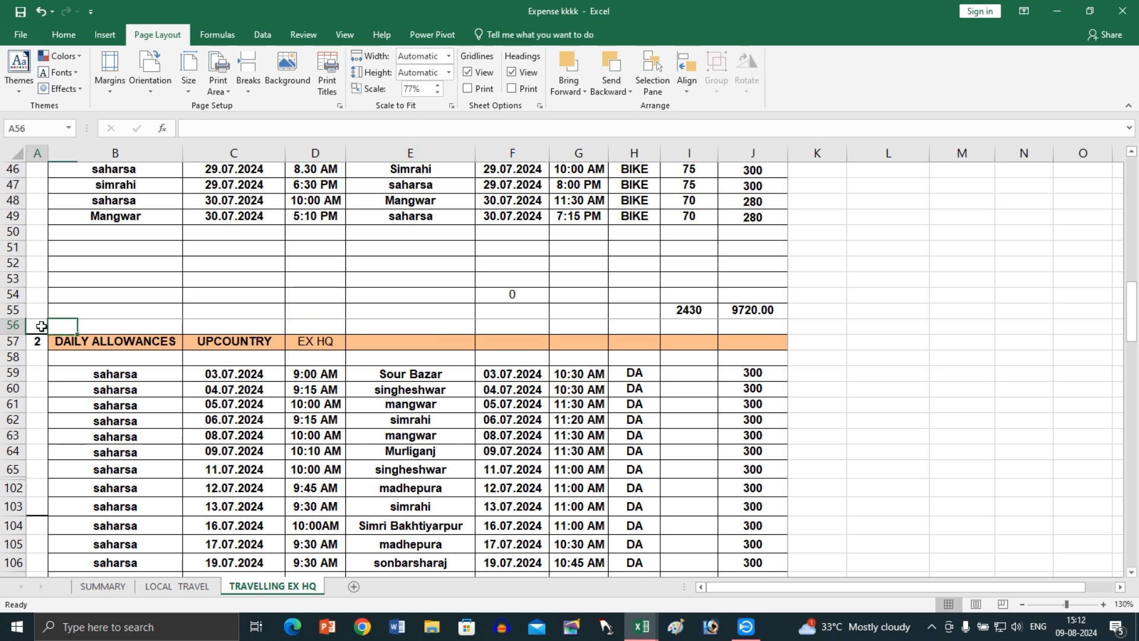
{"action": "left_click", "coordinate": [248, 89]}
{"action": "key", "text": "Escape"}
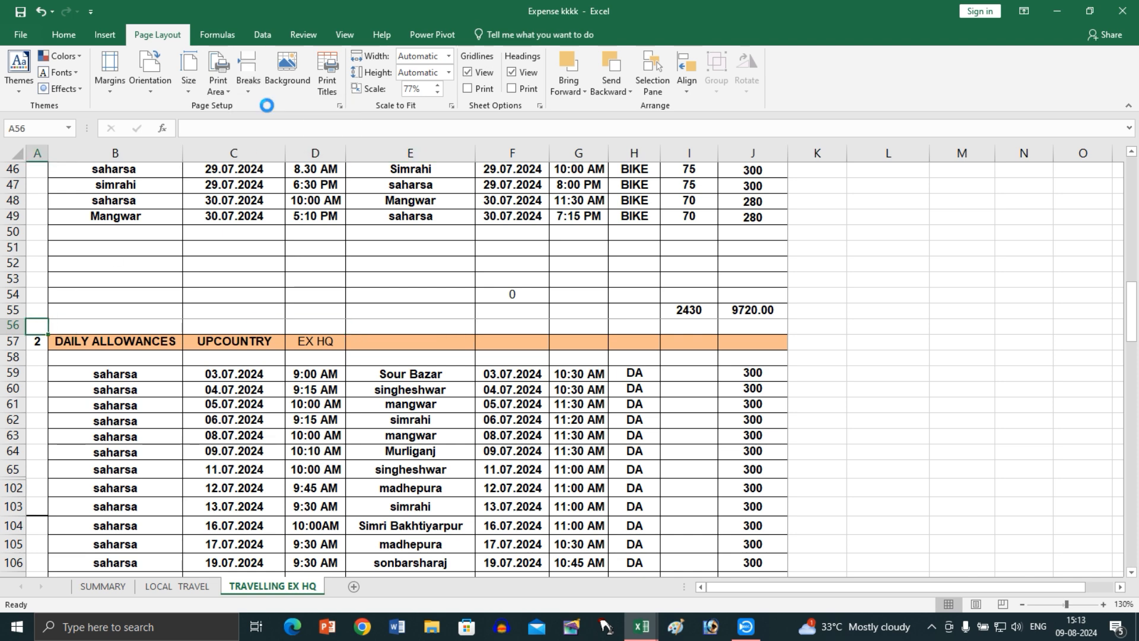
{"action": "left_click", "coordinate": [385, 429]}
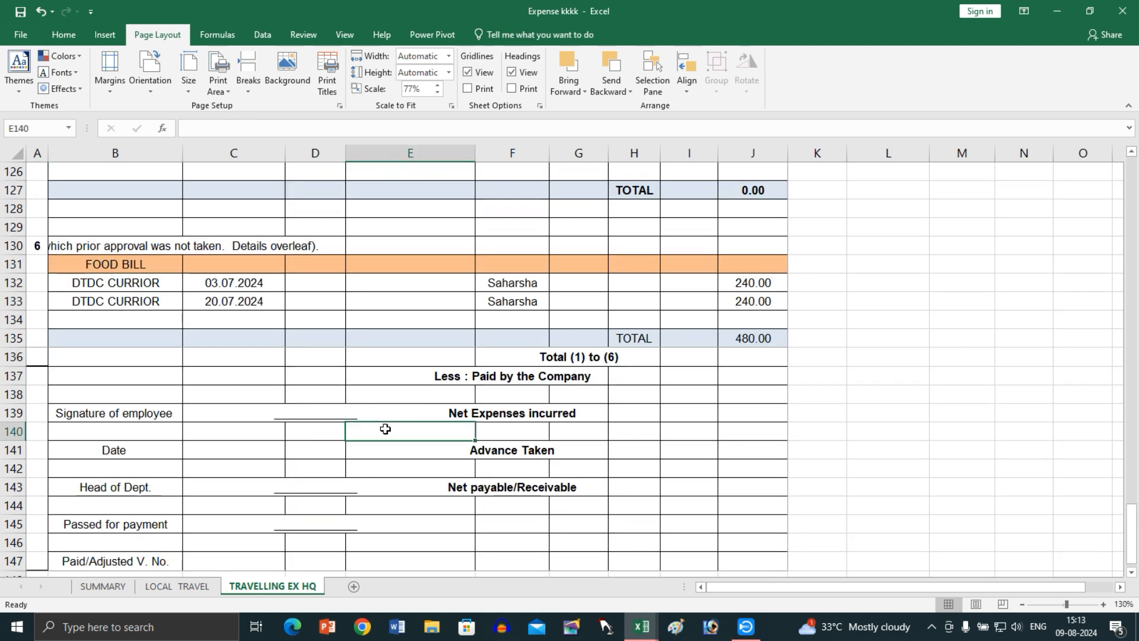
- Check every page of the statement in the print preview and return to the worksheet
{"action": "key", "text": "ctrl+p"}
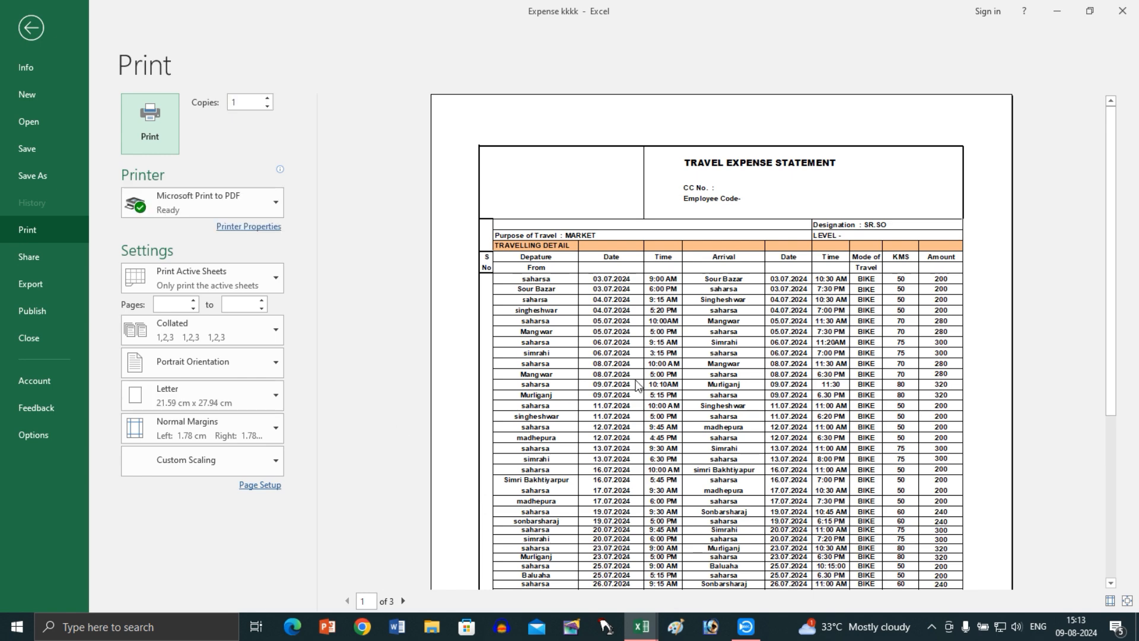
{"action": "scroll", "coordinate": [818, 363], "scroll_direction": "down", "scroll_amount": 5}
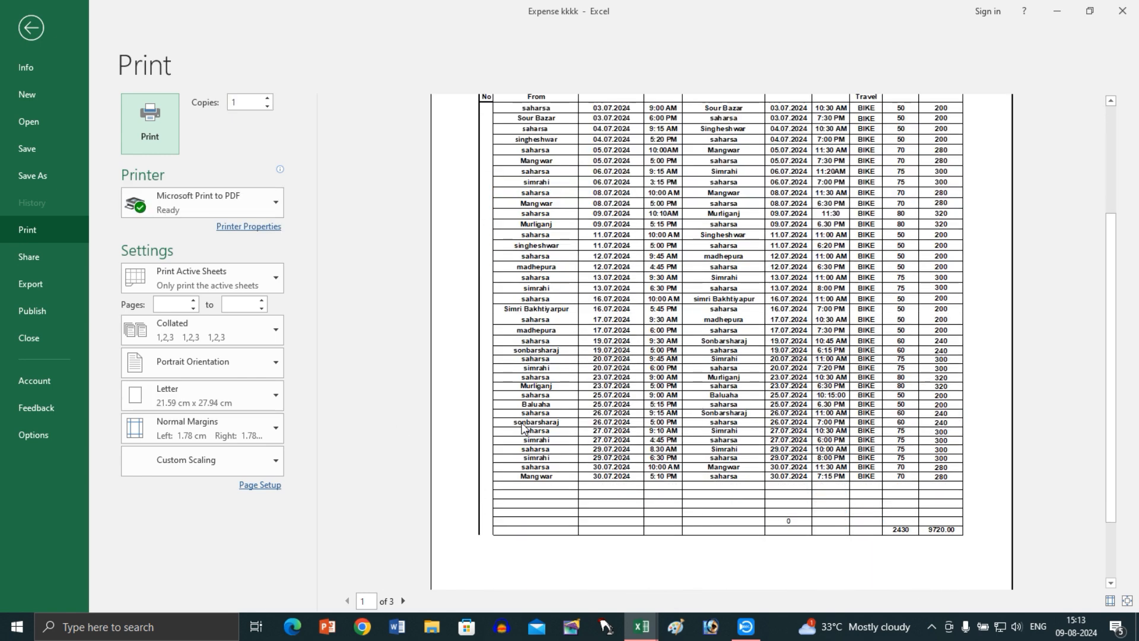
{"action": "scroll", "coordinate": [677, 443], "scroll_direction": "up", "scroll_amount": 5}
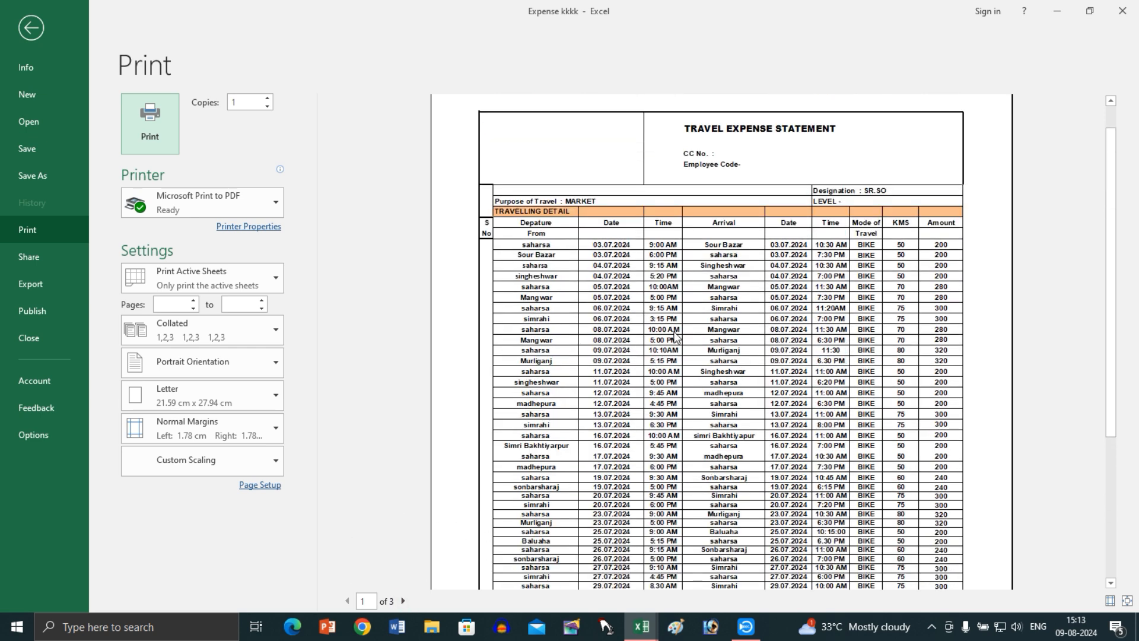
{"action": "left_click", "coordinate": [407, 601]}
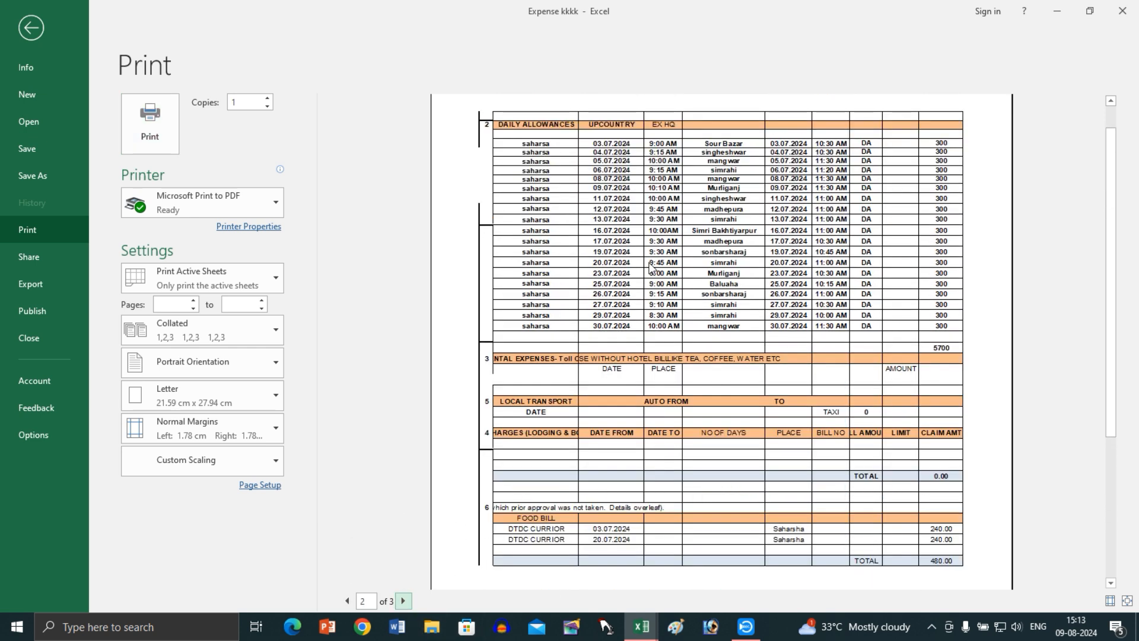
{"action": "left_click", "coordinate": [403, 601]}
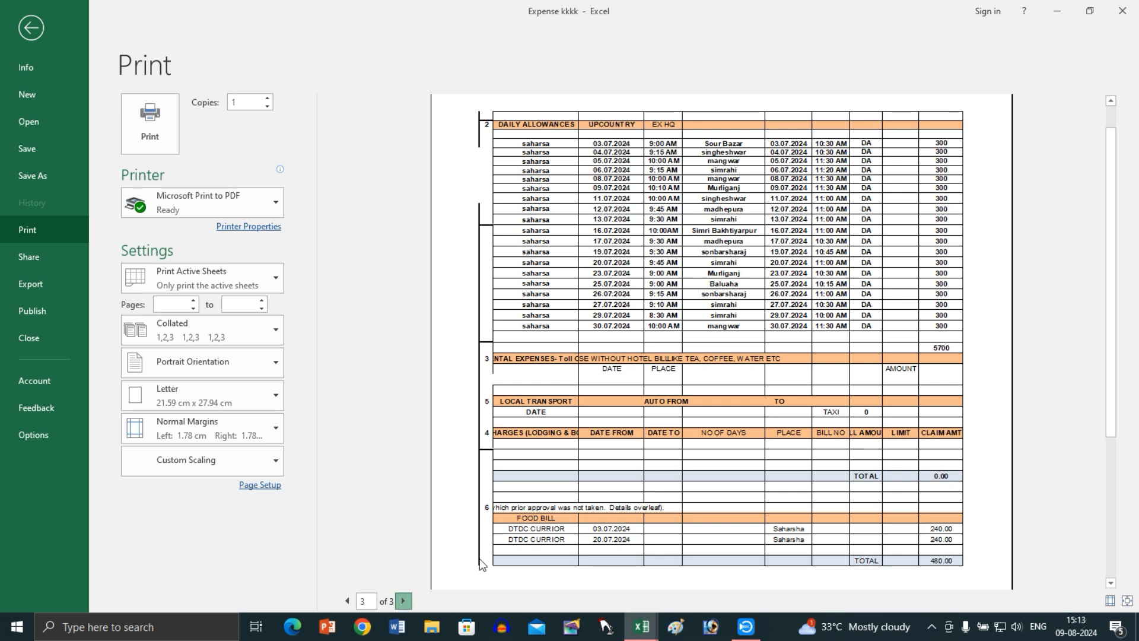
{"action": "scroll", "coordinate": [687, 130], "scroll_direction": "up", "scroll_amount": 1}
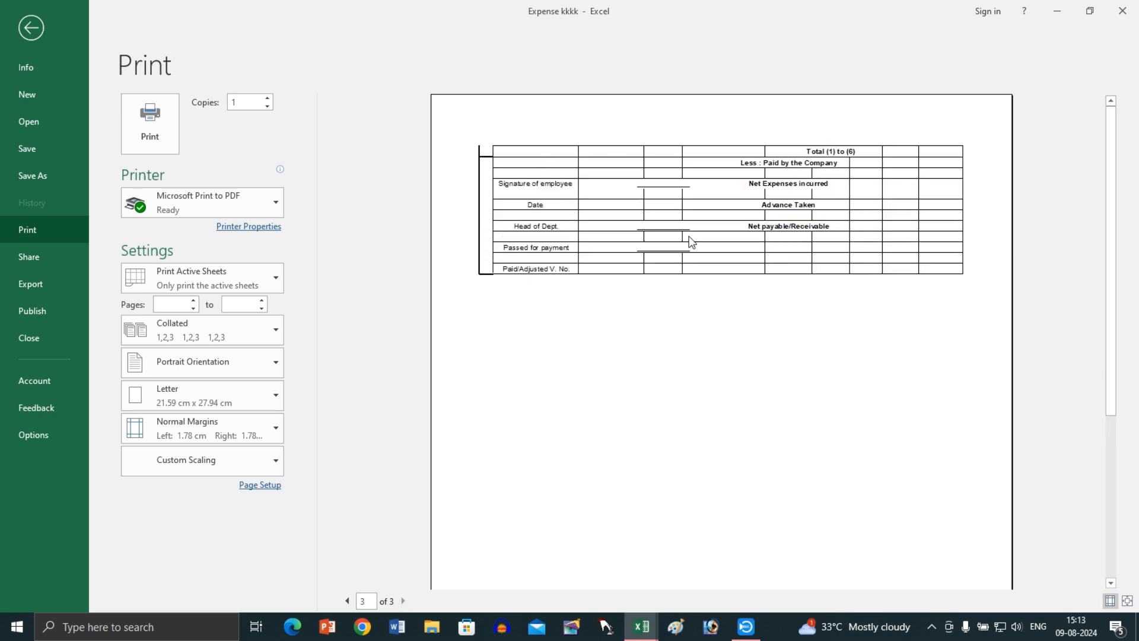
{"action": "left_click", "coordinate": [48, 20]}
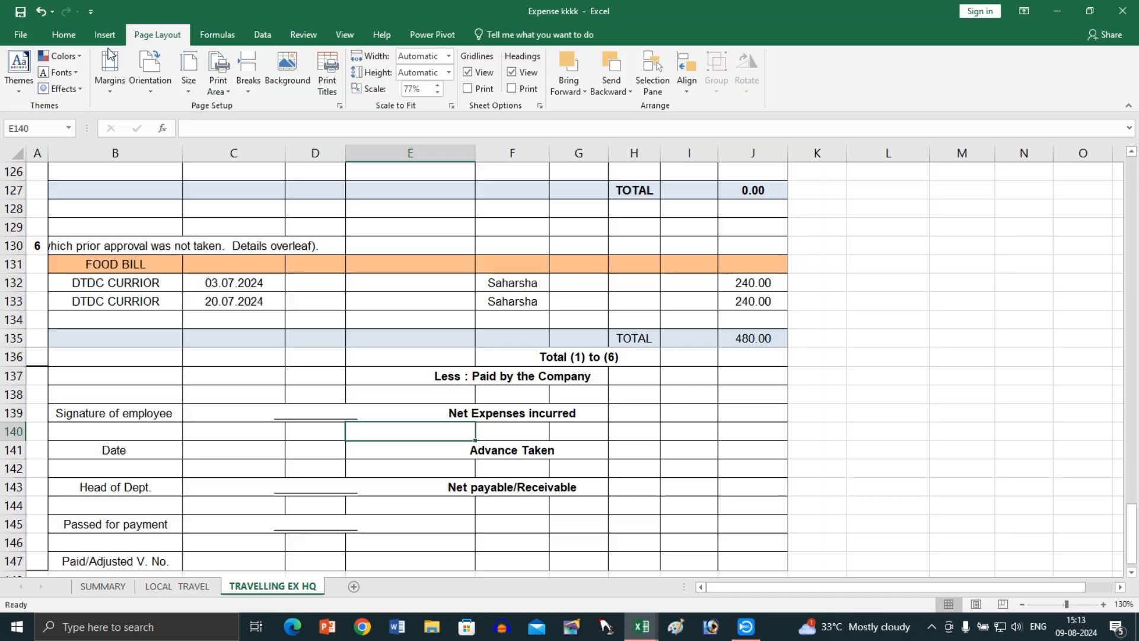
- Select cells A1 to J147 and reset all page breaks on the TRAVELLING EX HQ sheet
{"action": "left_click", "coordinate": [425, 358]}
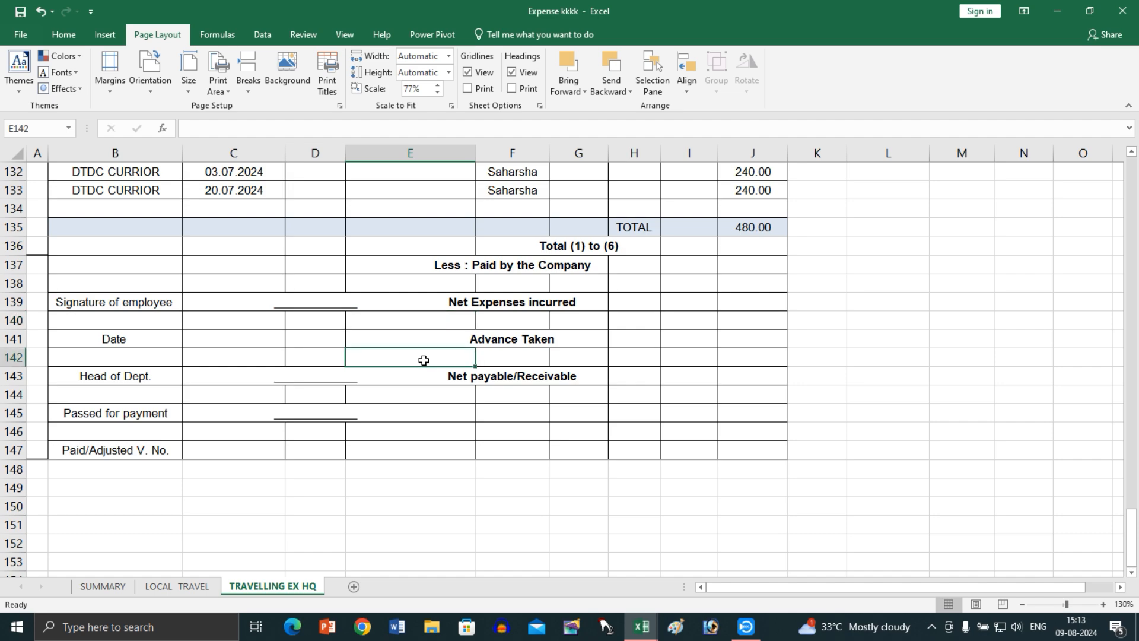
{"action": "scroll", "coordinate": [424, 359], "scroll_direction": "up", "scroll_amount": 10}
{"action": "scroll", "coordinate": [423, 359], "scroll_direction": "up", "scroll_amount": 7}
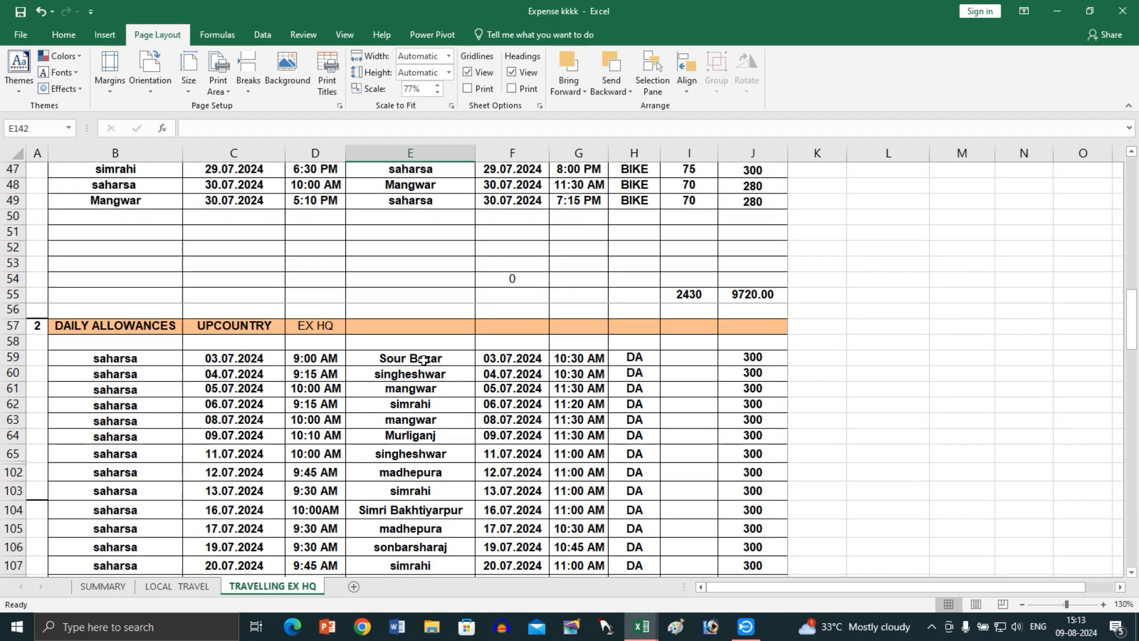
{"action": "left_click", "coordinate": [324, 305]}
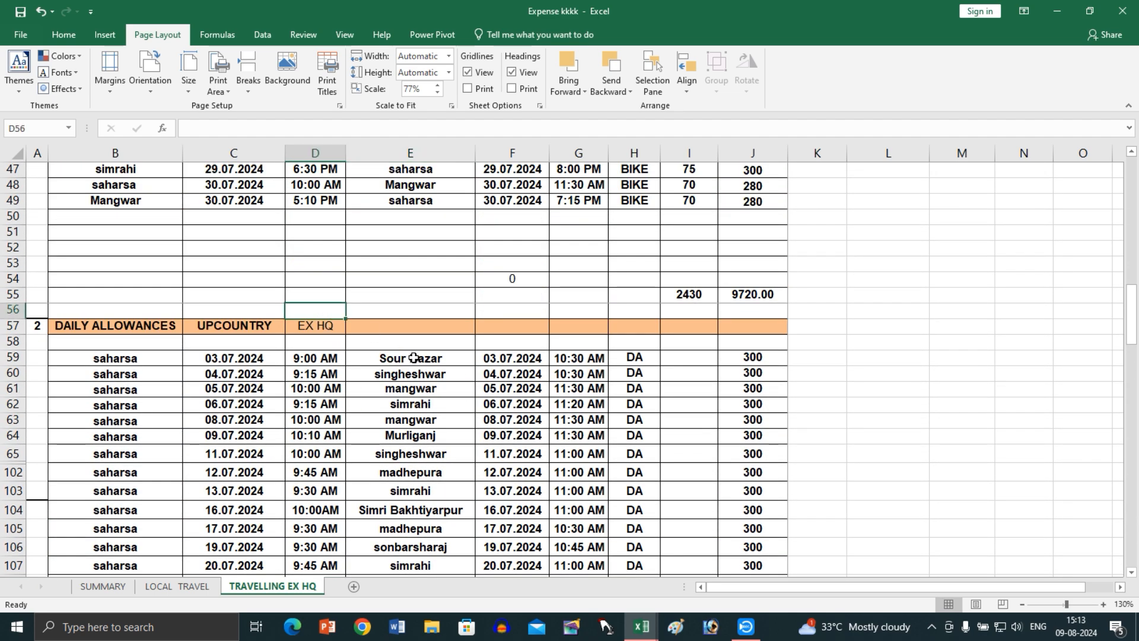
{"action": "scroll", "coordinate": [477, 351], "scroll_direction": "up", "scroll_amount": 3}
{"action": "scroll", "coordinate": [477, 351], "scroll_direction": "up", "scroll_amount": 12}
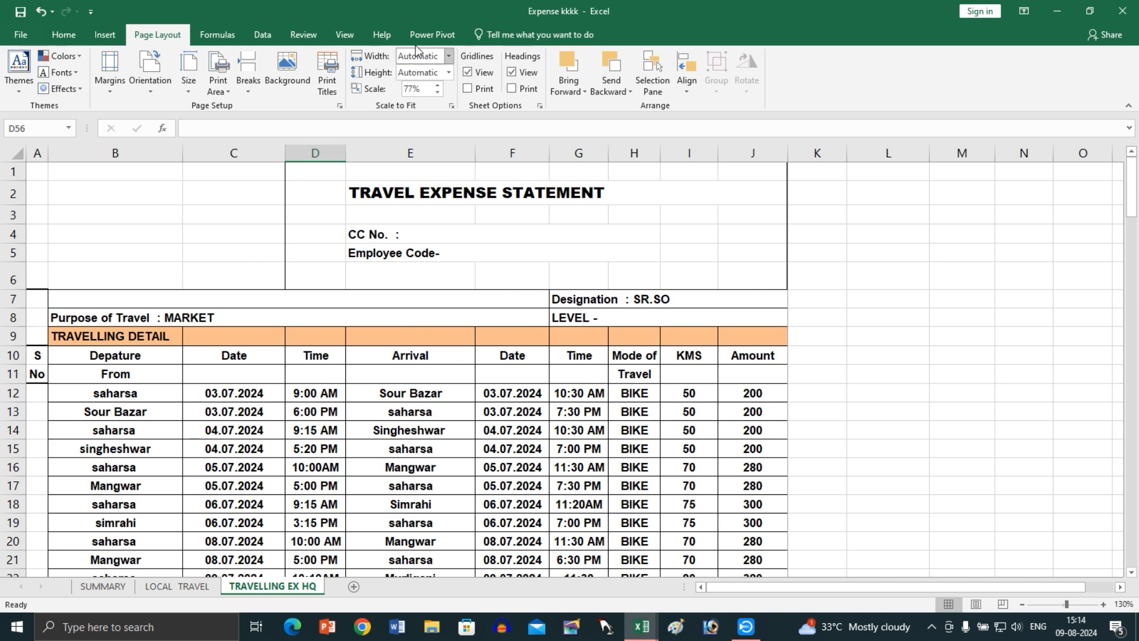
{"action": "left_click", "coordinate": [44, 176]}
{"action": "key", "text": "ctrl+a"}
{"action": "left_click", "coordinate": [61, 185]}
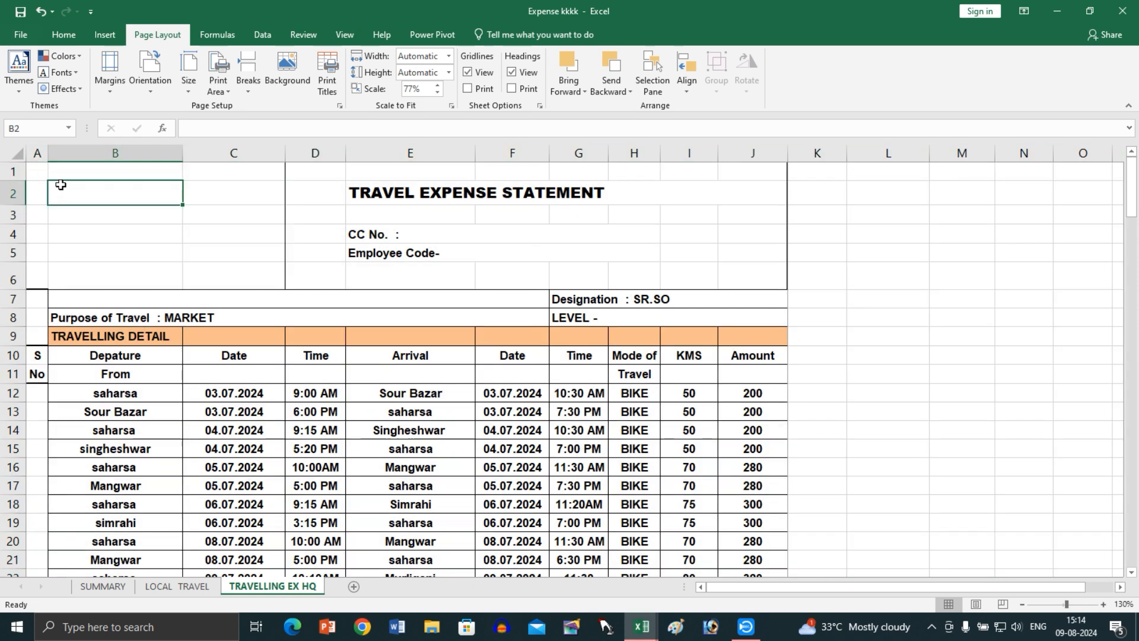
{"action": "left_click_drag", "start_coordinate": [34, 173], "coordinate": [514, 519]}
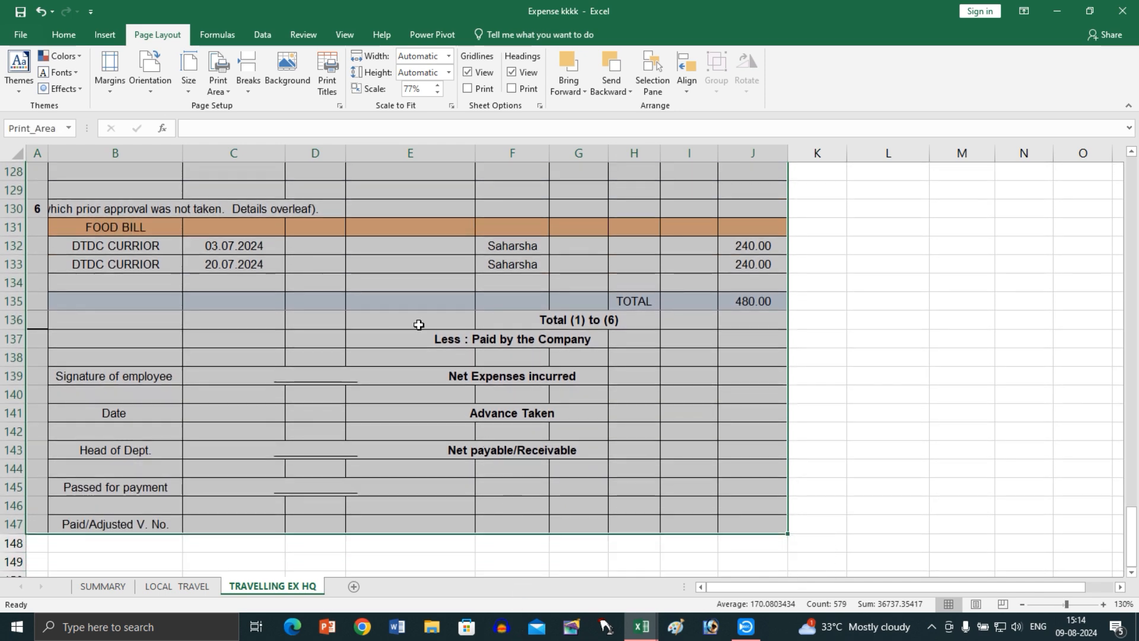
{"action": "left_click", "coordinate": [251, 95]}
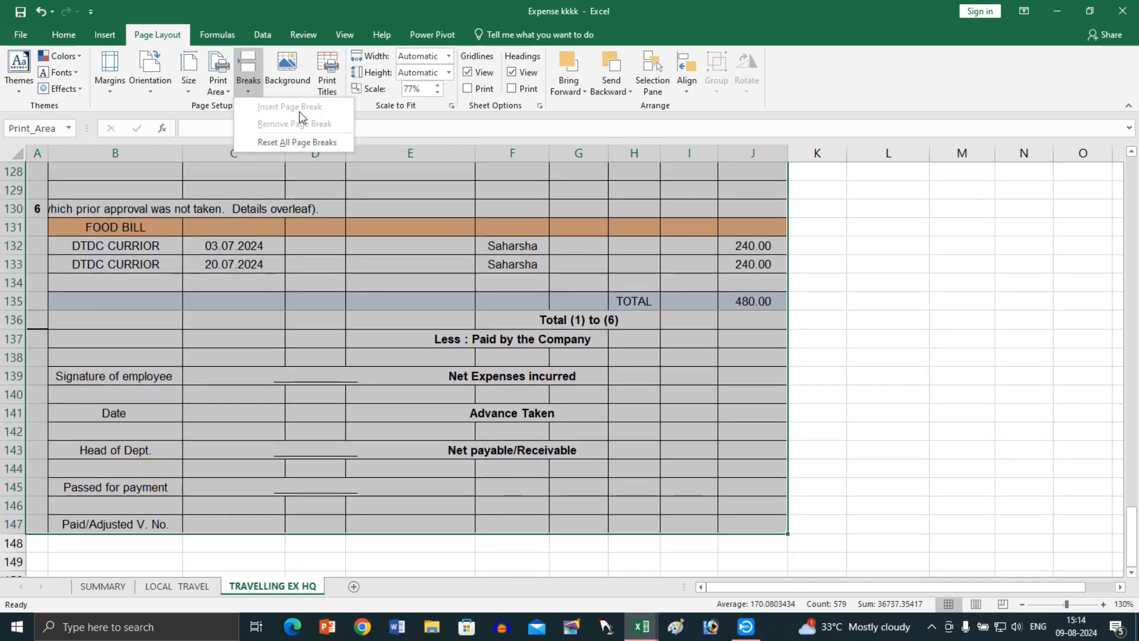
{"action": "left_click", "coordinate": [290, 141]}
{"action": "left_click", "coordinate": [425, 338]}
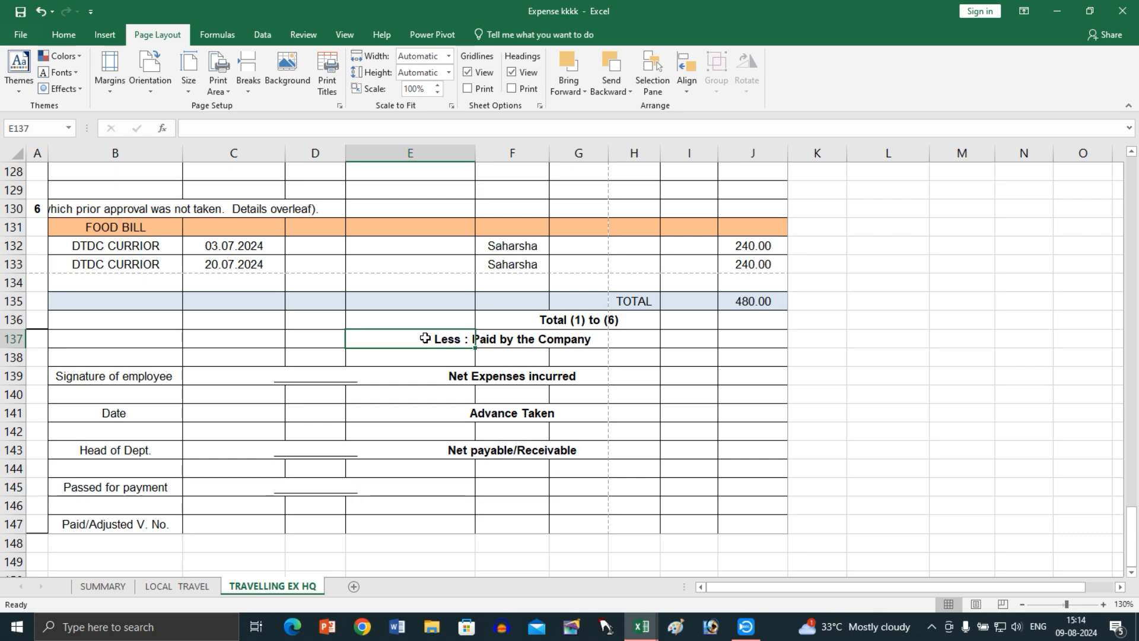
- Preview the printout and set its scaling to Fit All Columns on One Page
{"action": "scroll", "coordinate": [425, 338], "scroll_direction": "up", "scroll_amount": 20}
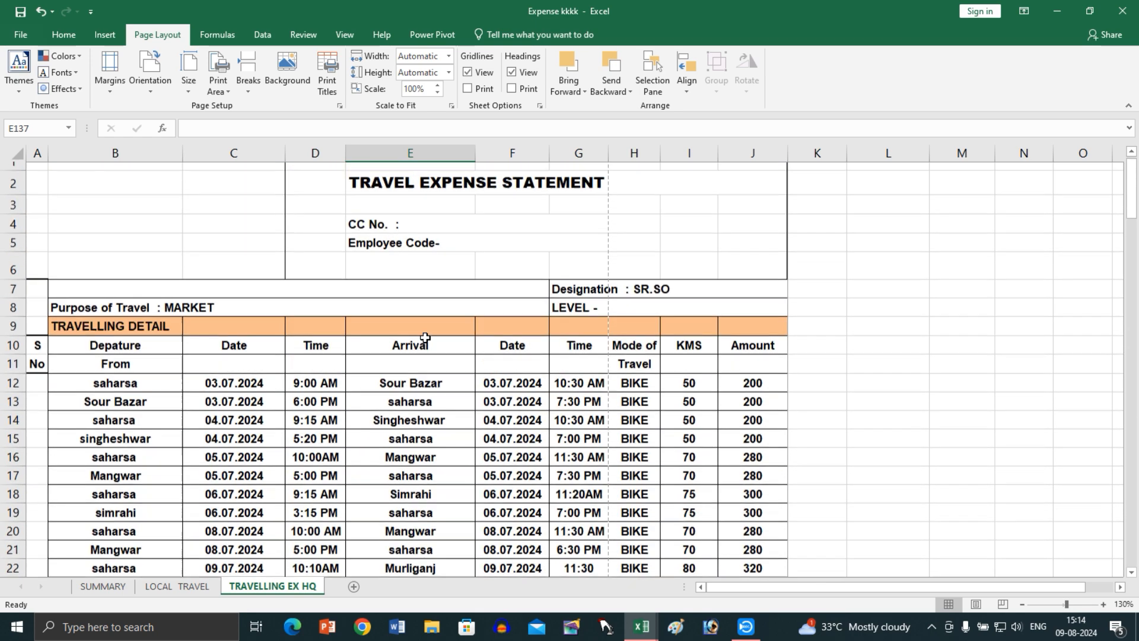
{"action": "scroll", "coordinate": [425, 339], "scroll_direction": "up", "scroll_amount": 1}
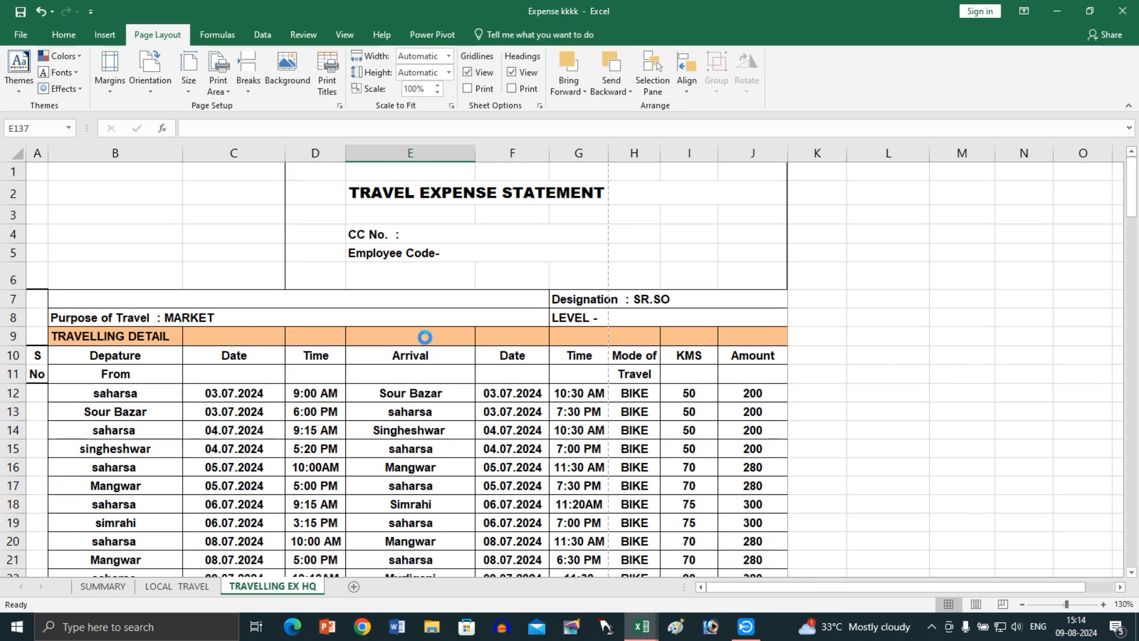
{"action": "key", "text": "ctrl+p"}
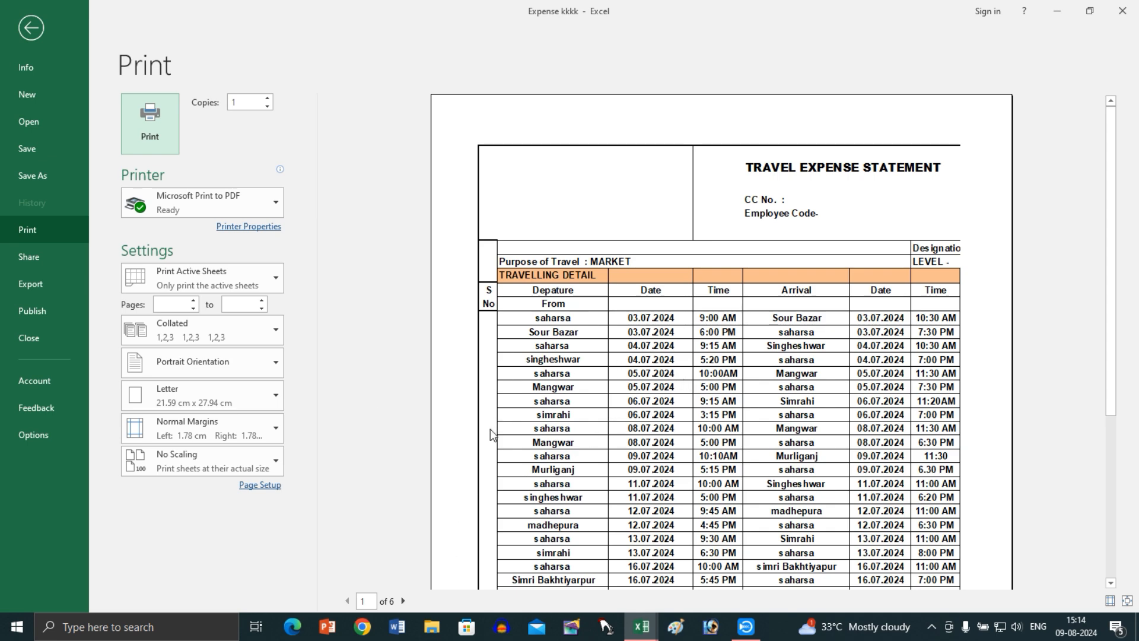
{"action": "left_click", "coordinate": [402, 600]}
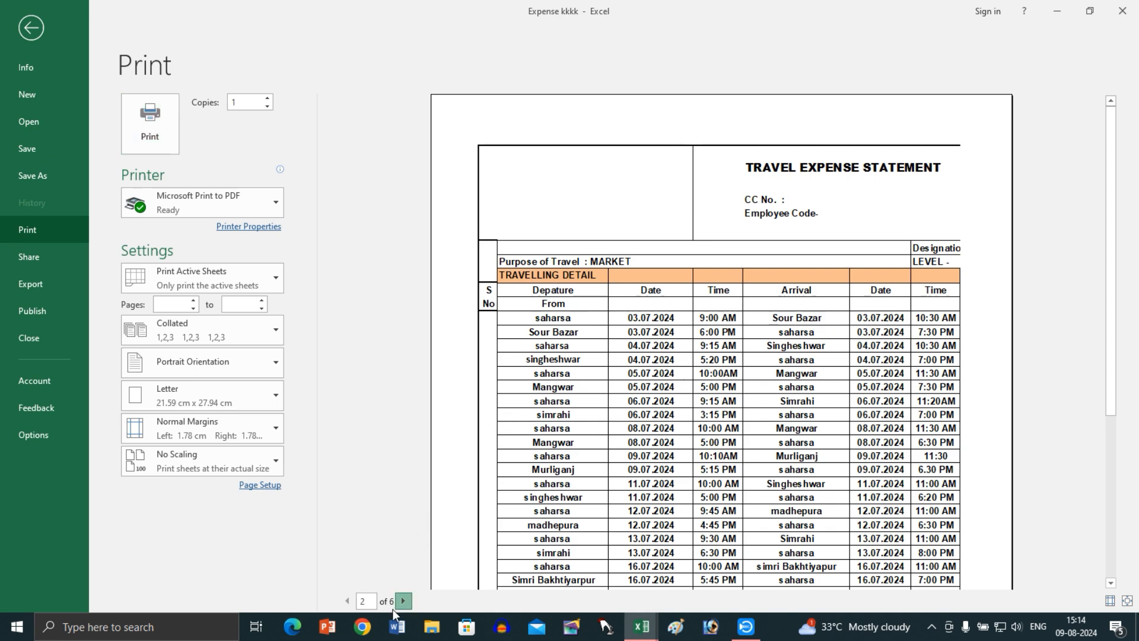
{"action": "left_click", "coordinate": [194, 465]}
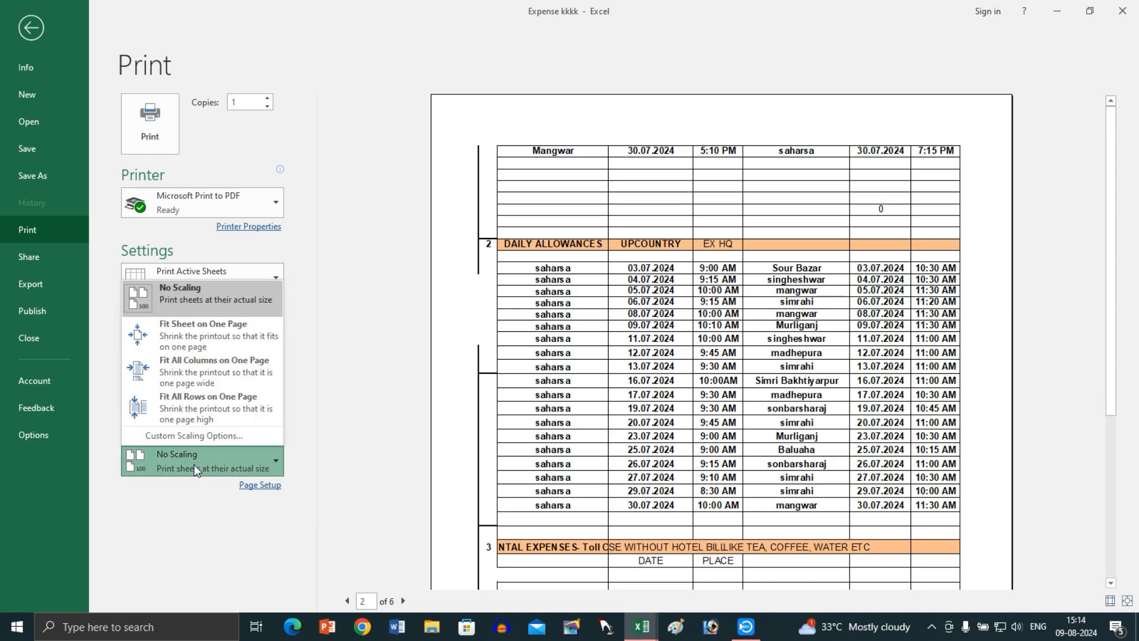
{"action": "left_click", "coordinate": [227, 365]}
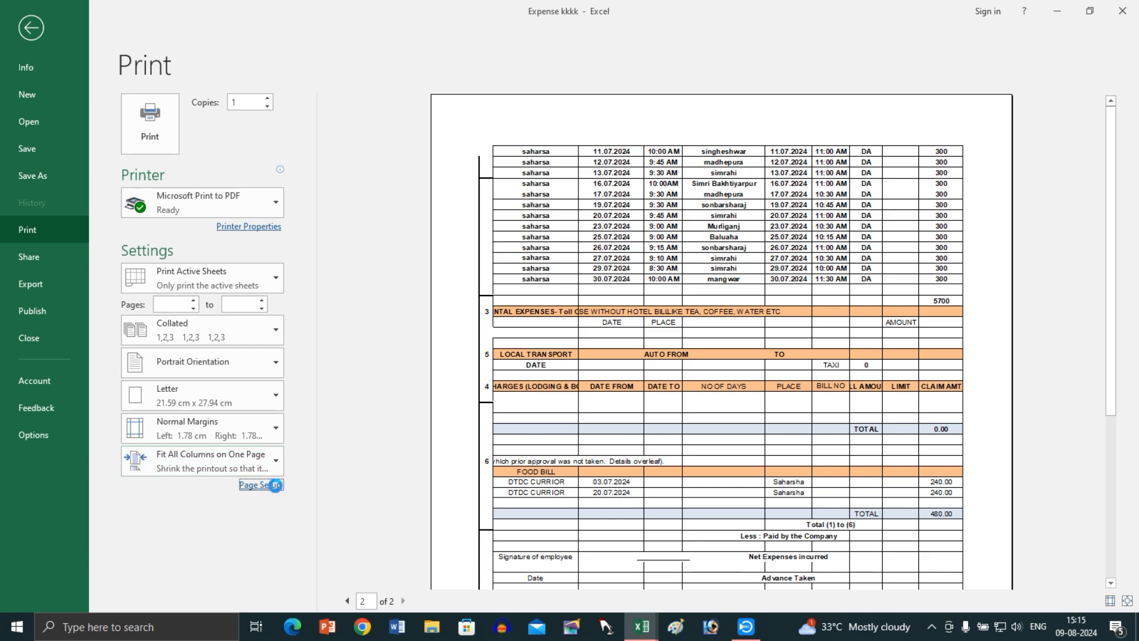
- View the Sheet options in Page Setup from the print preview, cancel and return to the worksheet
{"action": "left_click", "coordinate": [264, 485]}
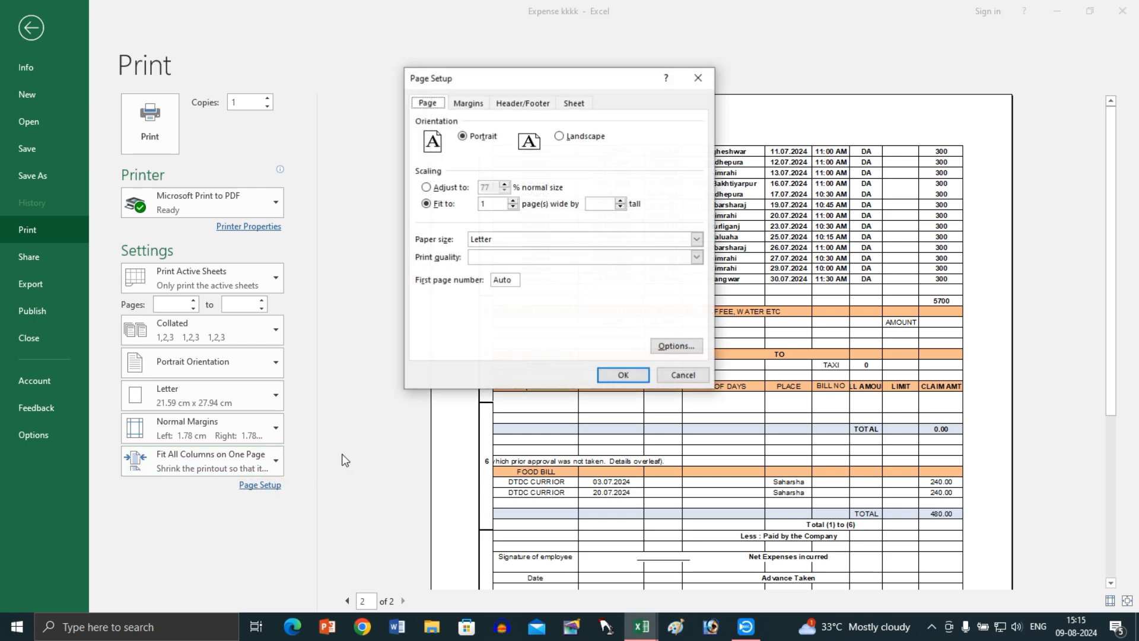
{"action": "left_click", "coordinate": [575, 104]}
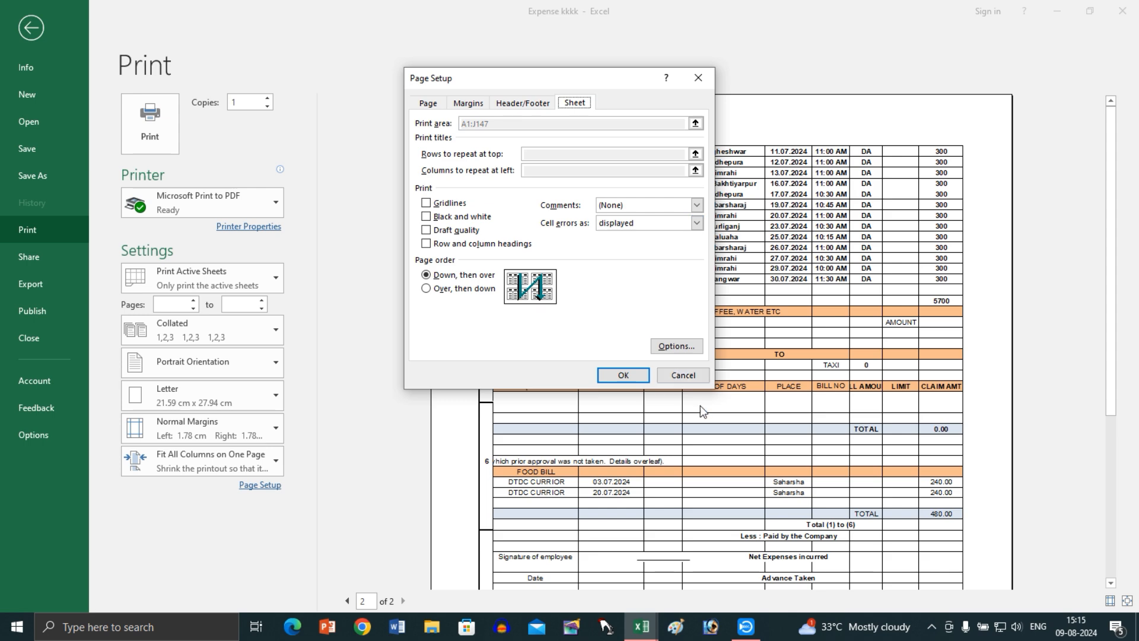
{"action": "left_click", "coordinate": [683, 375]}
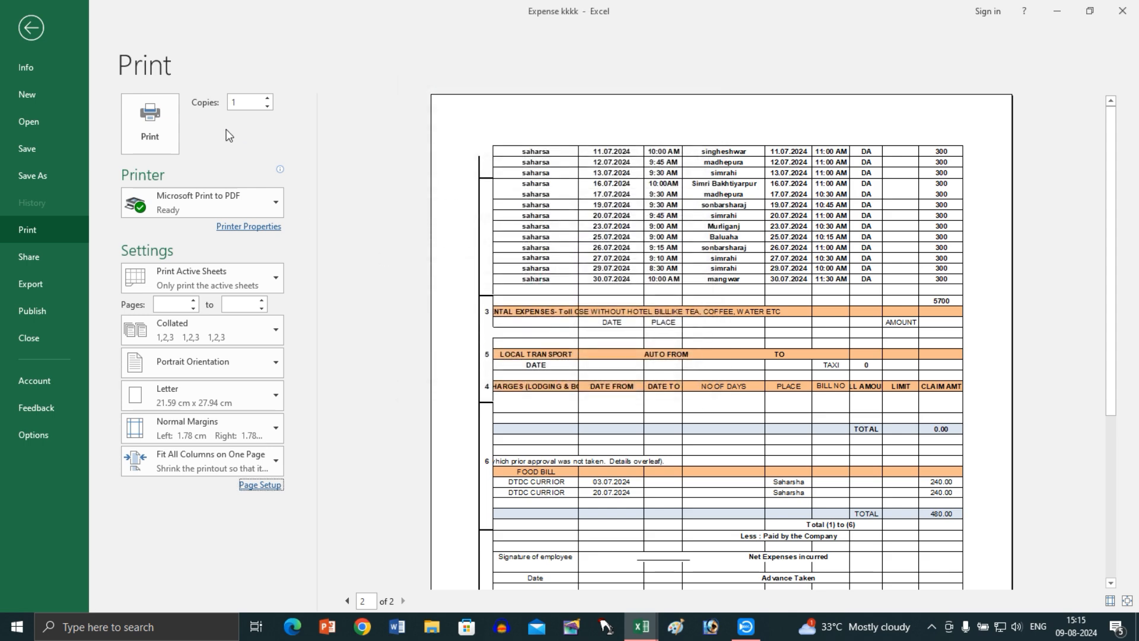
{"action": "left_click", "coordinate": [31, 28]}
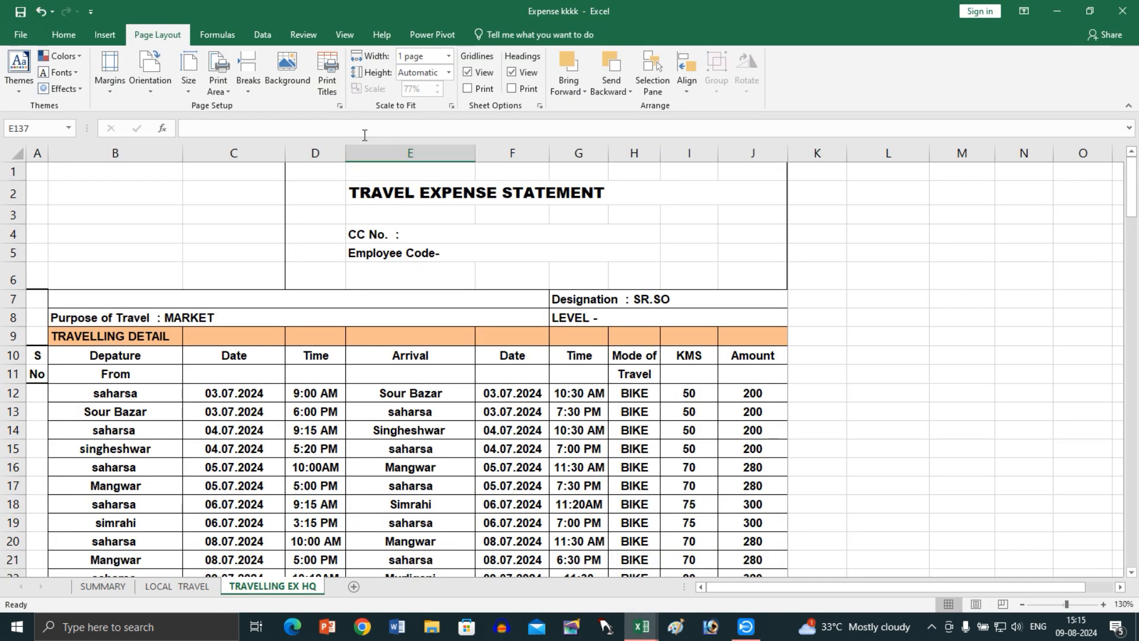
- Open the Print Titles settings, look at the rows and columns to repeat, and close the dialog without changes
{"action": "scroll", "coordinate": [342, 87], "scroll_direction": "up", "scroll_amount": 2}
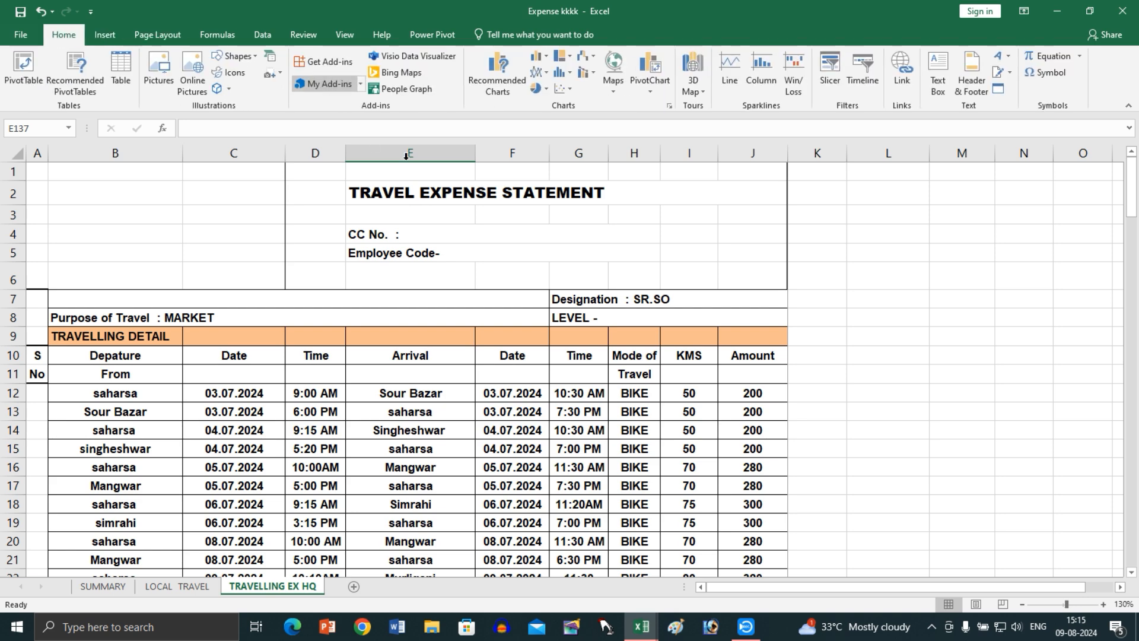
{"action": "scroll", "coordinate": [680, 199], "scroll_direction": "down", "scroll_amount": 3}
{"action": "scroll", "coordinate": [680, 199], "scroll_direction": "up", "scroll_amount": 3}
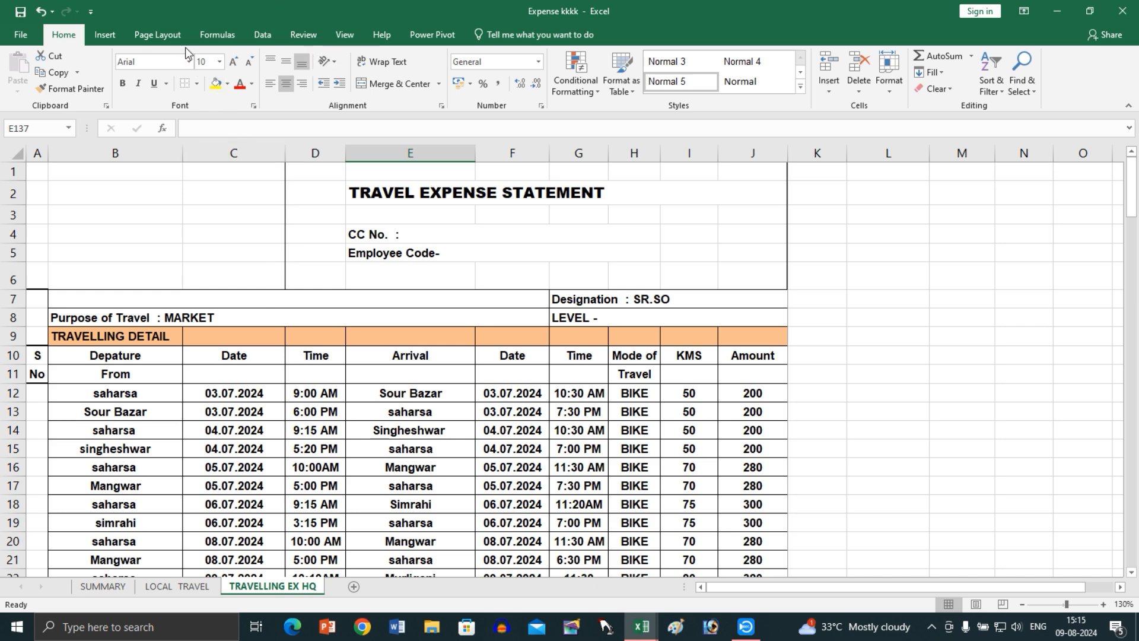
{"action": "left_click", "coordinate": [173, 36]}
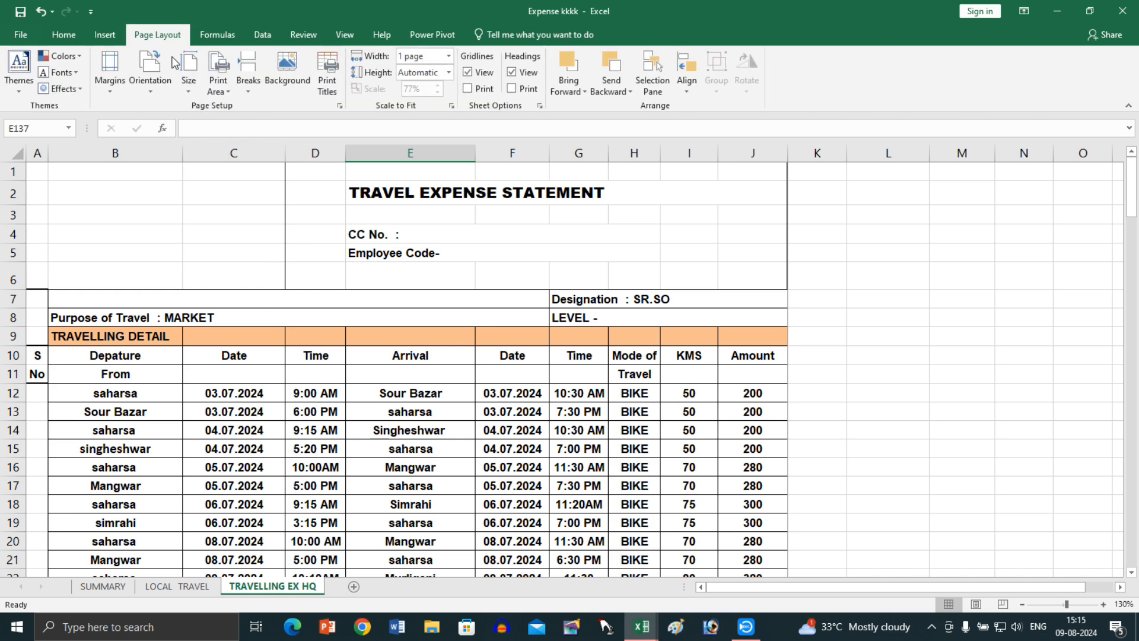
{"action": "left_click", "coordinate": [318, 90]}
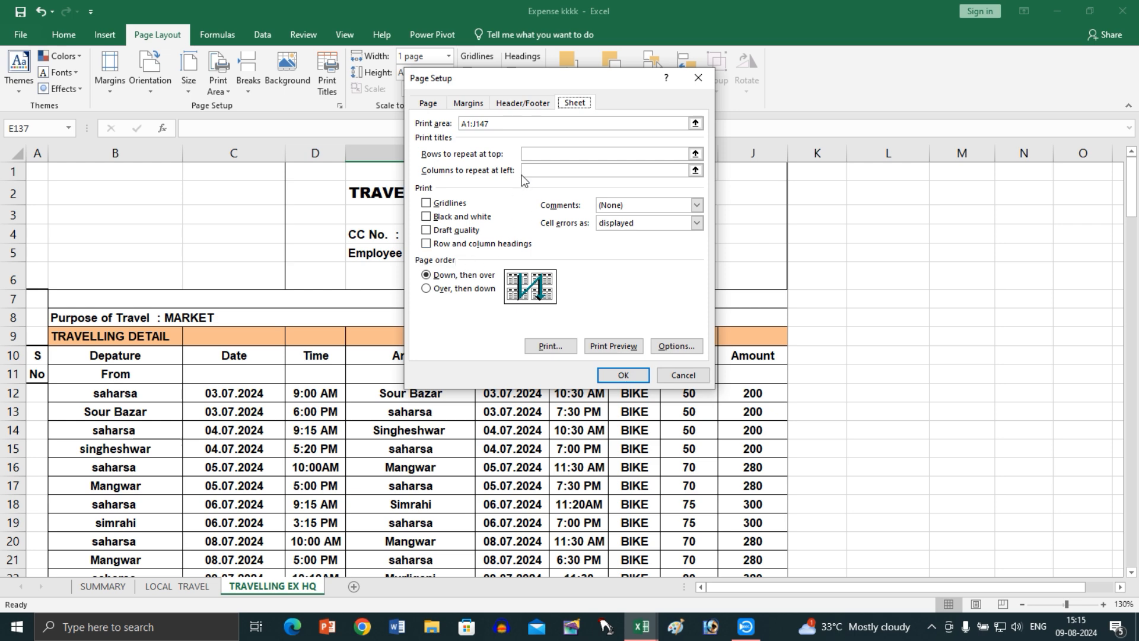
{"action": "left_click", "coordinate": [527, 153]}
{"action": "left_click", "coordinate": [553, 170]}
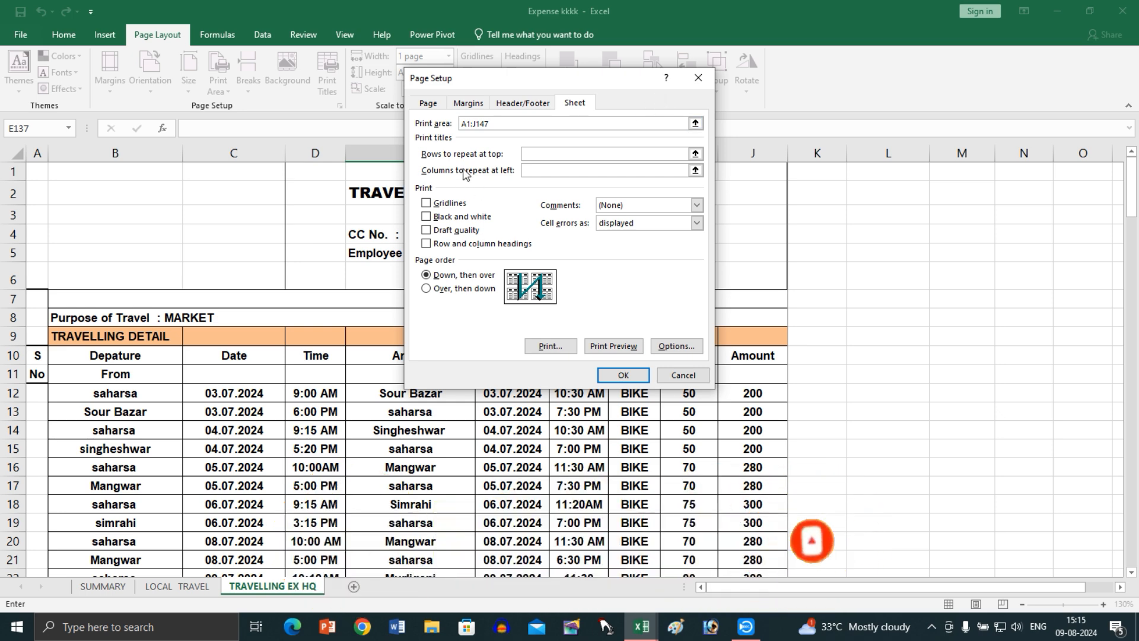
{"action": "left_click", "coordinate": [698, 79]}
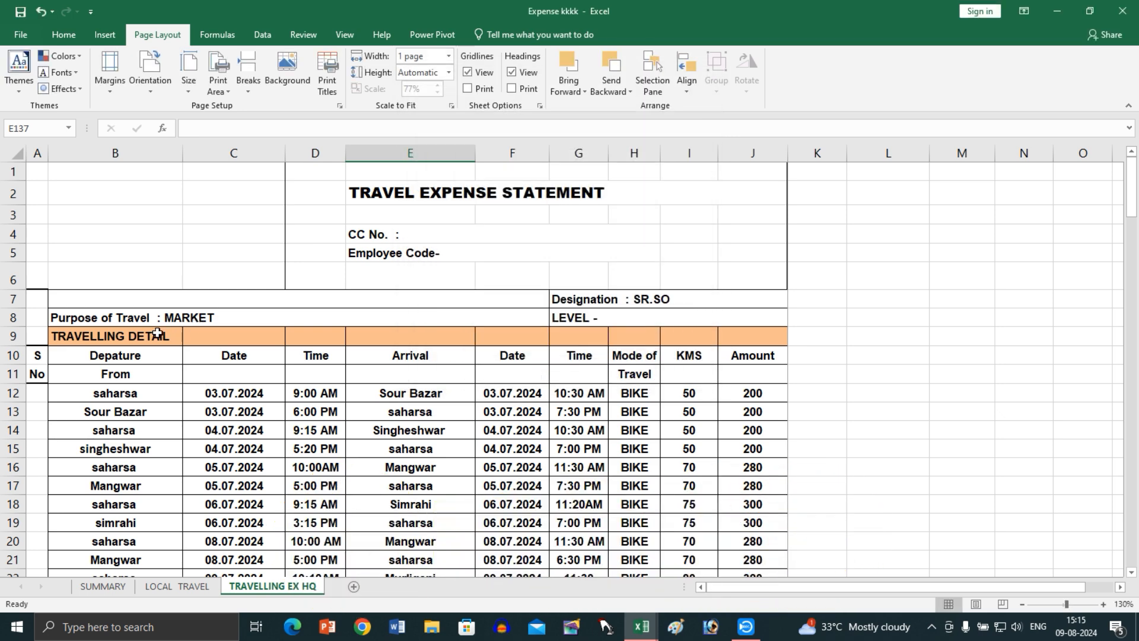
- Set row 10, the column heading row, as the row to repeat at top in the Print Titles settings
{"action": "left_click_drag", "start_coordinate": [44, 354], "coordinate": [751, 353]}
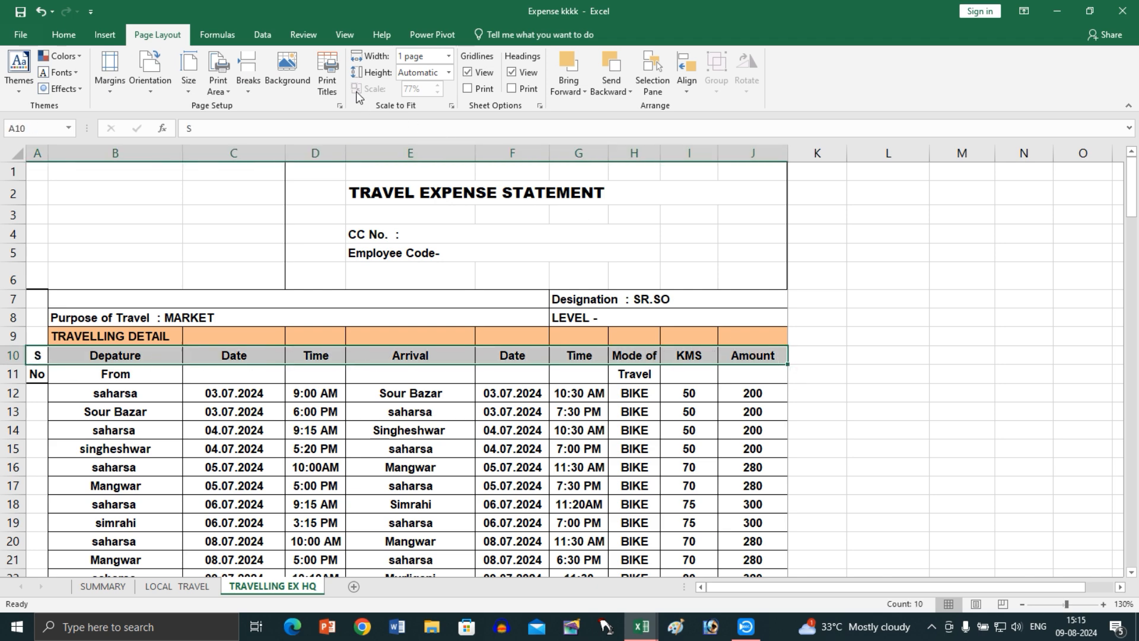
{"action": "left_click", "coordinate": [328, 80]}
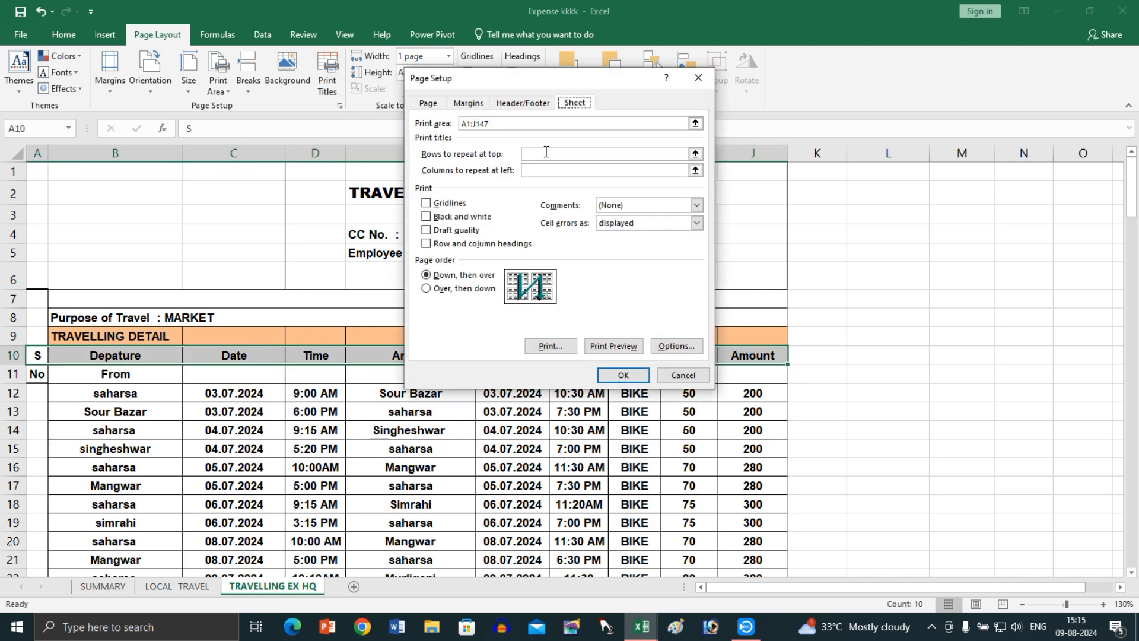
{"action": "left_click", "coordinate": [694, 156]}
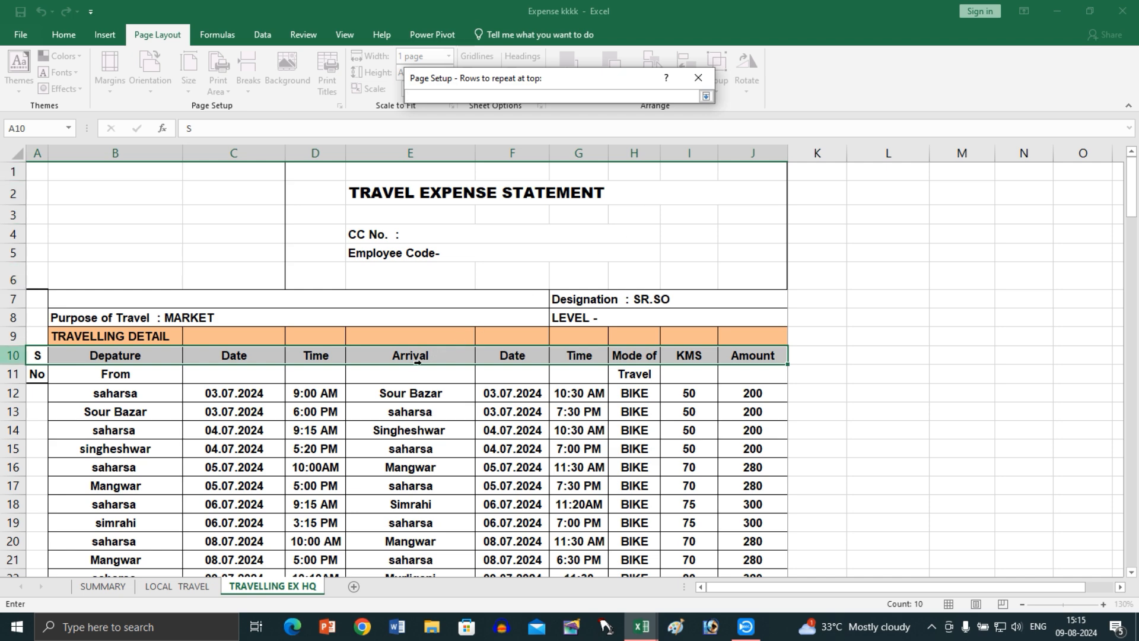
{"action": "left_click", "coordinate": [14, 357]}
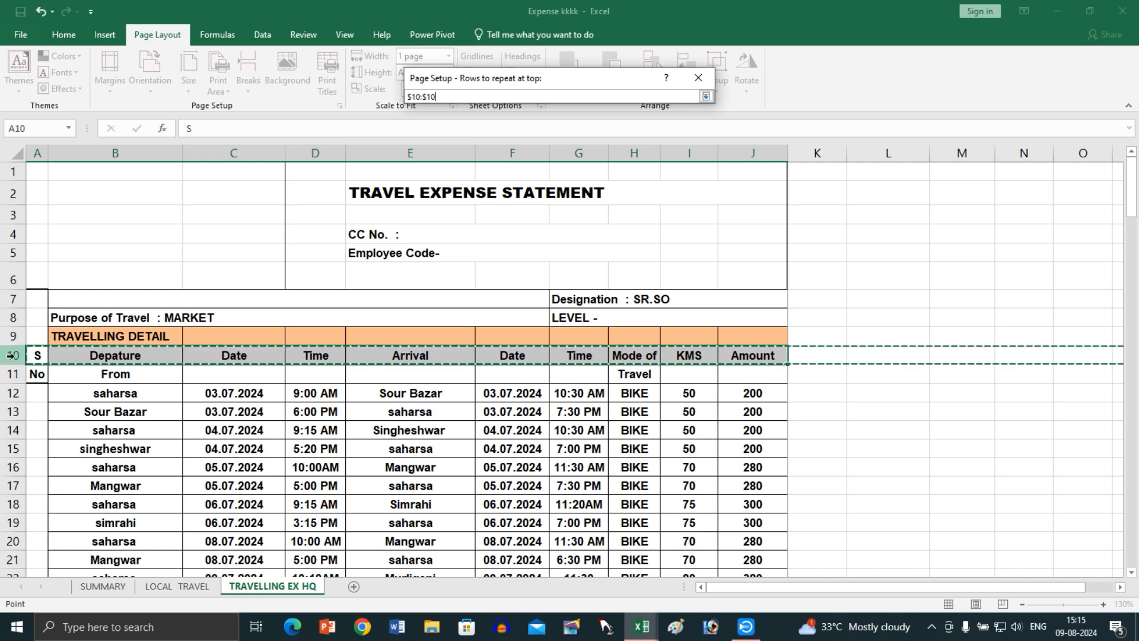
{"action": "left_click", "coordinate": [705, 96]}
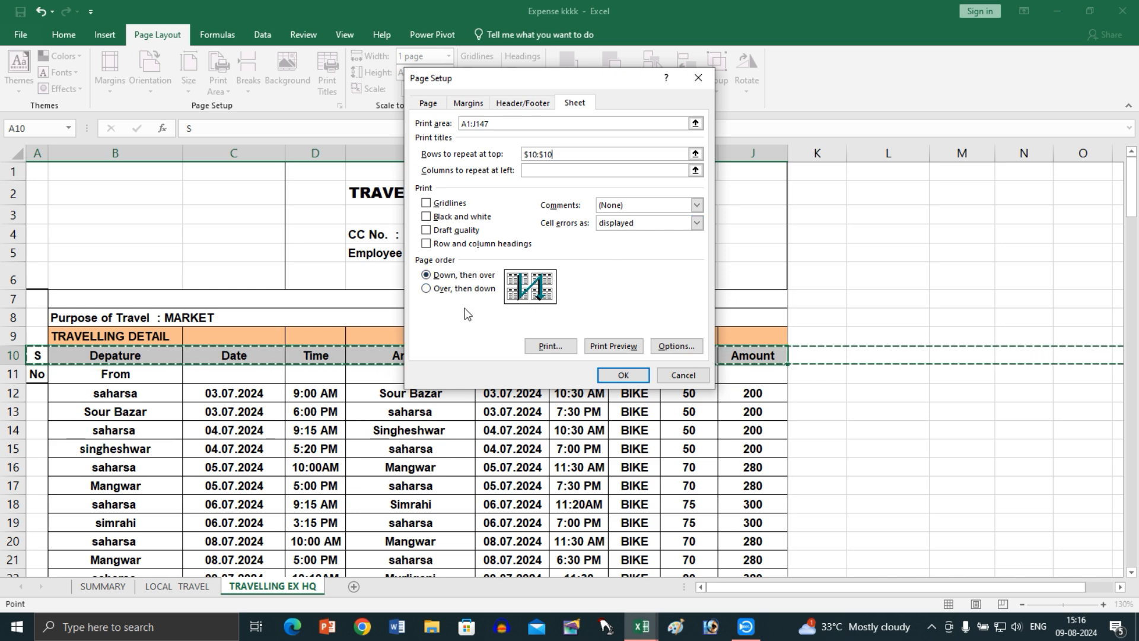
- Try both page orders, return to Down, then over, and sketch its sequence of four numbered pages with the screen brush, then clear the sketch
{"action": "left_click", "coordinate": [447, 289]}
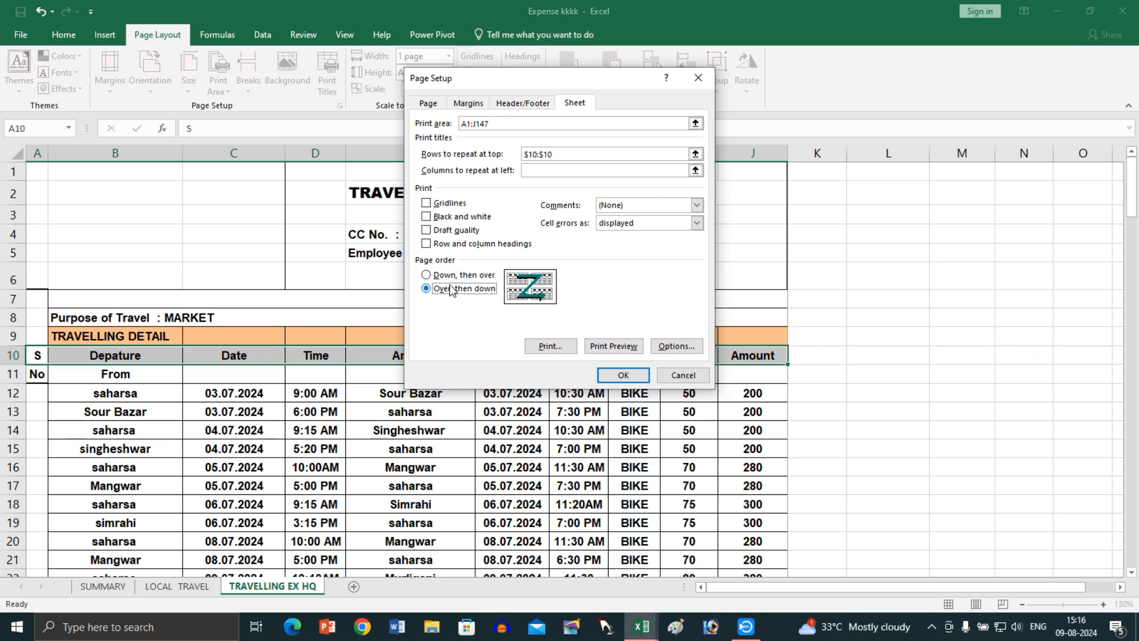
{"action": "left_click", "coordinate": [427, 276]}
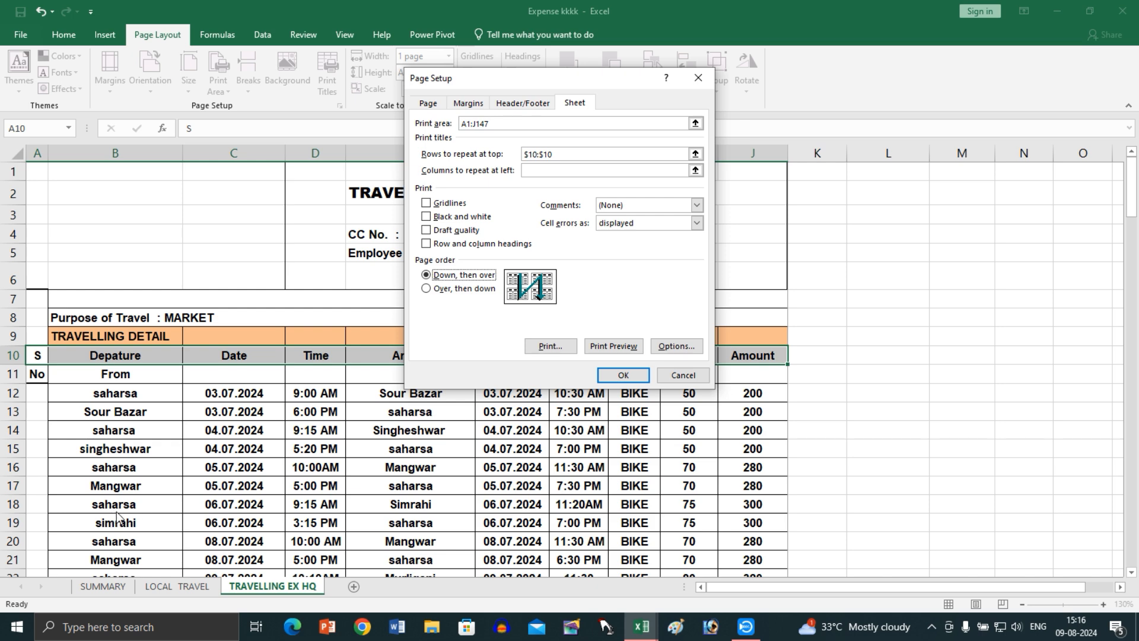
{"action": "key", "text": "ctrl+2"}
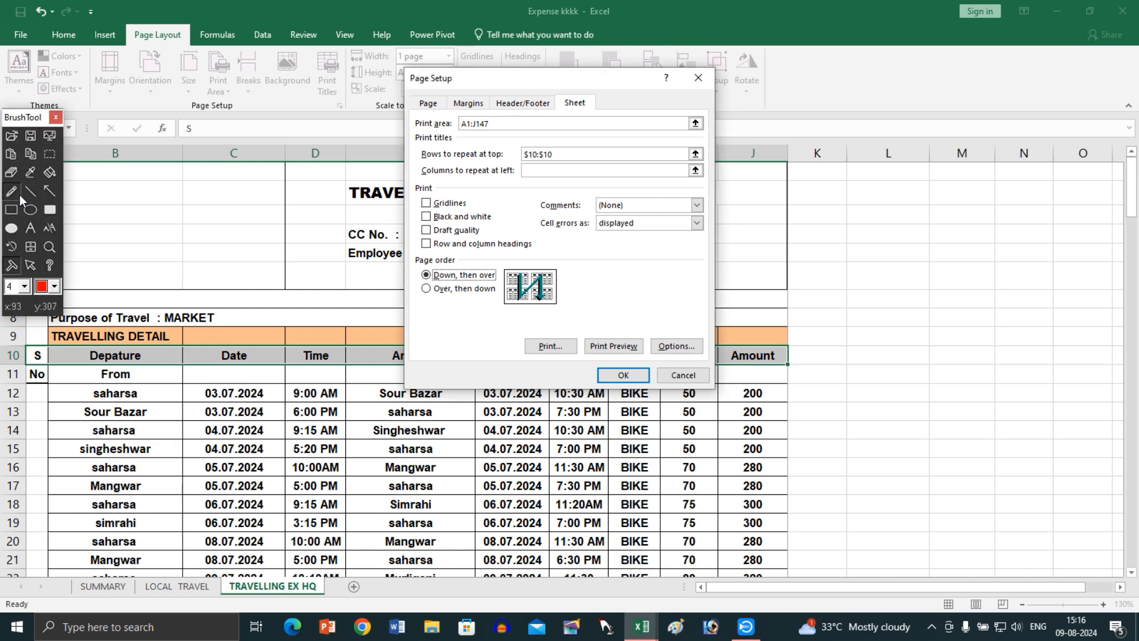
{"action": "mouse_move", "coordinate": [579, 240]}
{"action": "left_mouse_down"}
{"action": "mouse_move", "coordinate": [586, 263]}
{"action": "mouse_move", "coordinate": [644, 241]}
{"action": "mouse_move", "coordinate": [584, 229]}
{"action": "left_mouse_up"}
{"action": "mouse_move", "coordinate": [662, 218]}
{"action": "left_mouse_down"}
{"action": "mouse_move", "coordinate": [660, 255]}
{"action": "mouse_move", "coordinate": [726, 225]}
{"action": "mouse_move", "coordinate": [688, 211]}
{"action": "left_mouse_up"}
{"action": "mouse_move", "coordinate": [602, 289]}
{"action": "left_mouse_down"}
{"action": "mouse_move", "coordinate": [599, 319]}
{"action": "mouse_move", "coordinate": [604, 268]}
{"action": "left_mouse_up"}
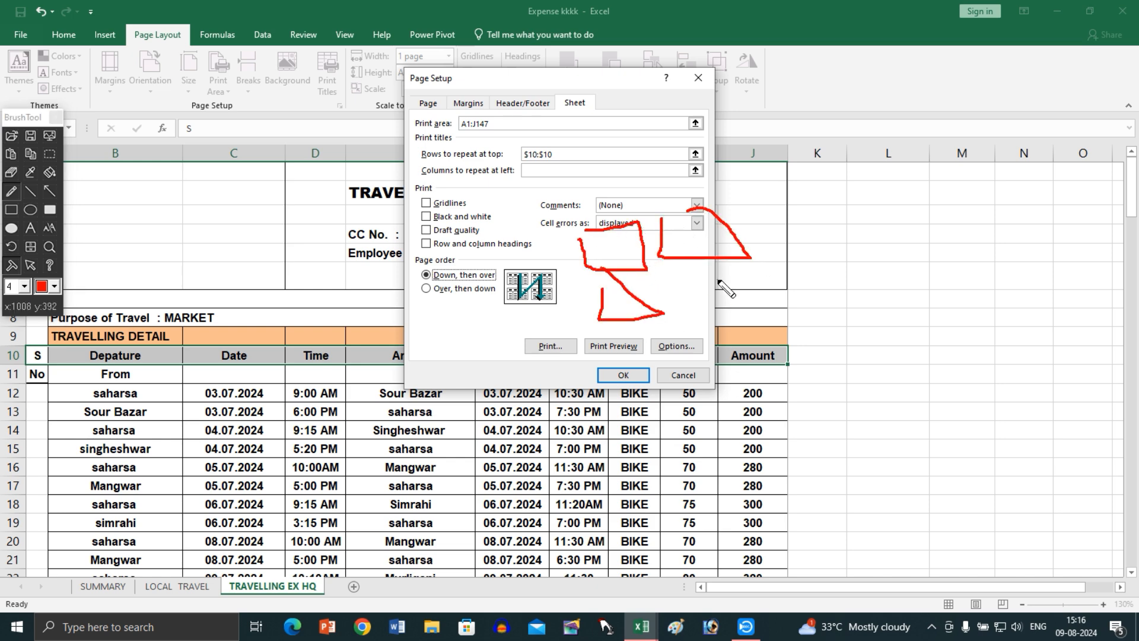
{"action": "mouse_move", "coordinate": [692, 292]}
{"action": "left_mouse_down"}
{"action": "mouse_move", "coordinate": [739, 315]}
{"action": "mouse_move", "coordinate": [708, 293]}
{"action": "left_mouse_up"}
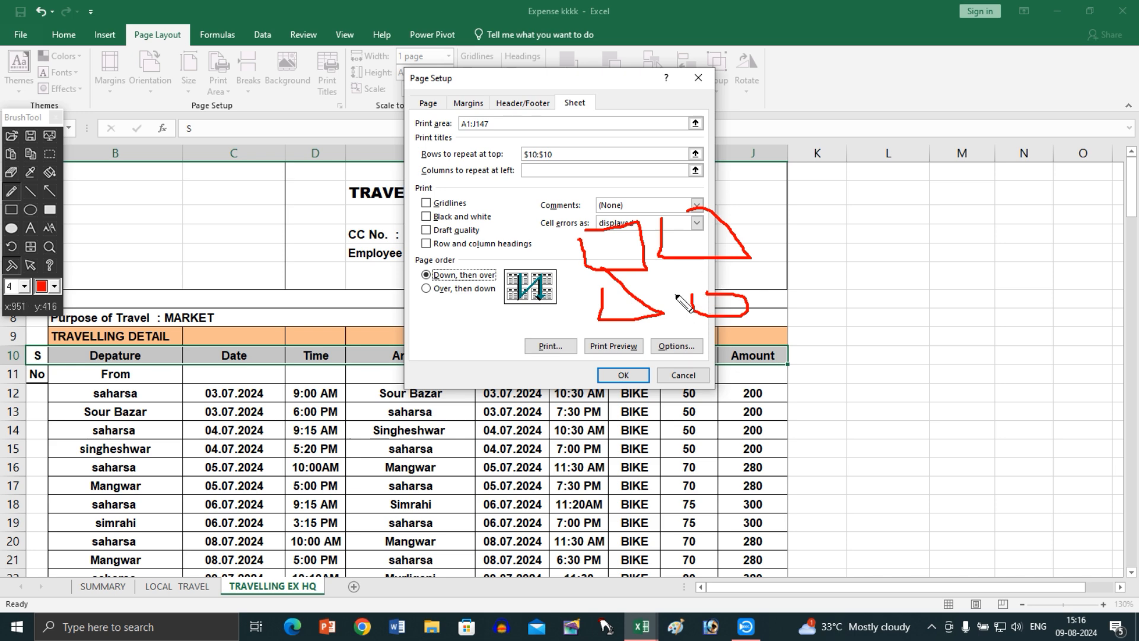
{"action": "left_click_drag", "start_coordinate": [621, 239], "coordinate": [626, 306]}
{"action": "mouse_move", "coordinate": [567, 251]}
{"action": "left_mouse_down"}
{"action": "mouse_move", "coordinate": [588, 300]}
{"action": "mouse_move", "coordinate": [581, 310]}
{"action": "mouse_move", "coordinate": [594, 309]}
{"action": "left_mouse_up"}
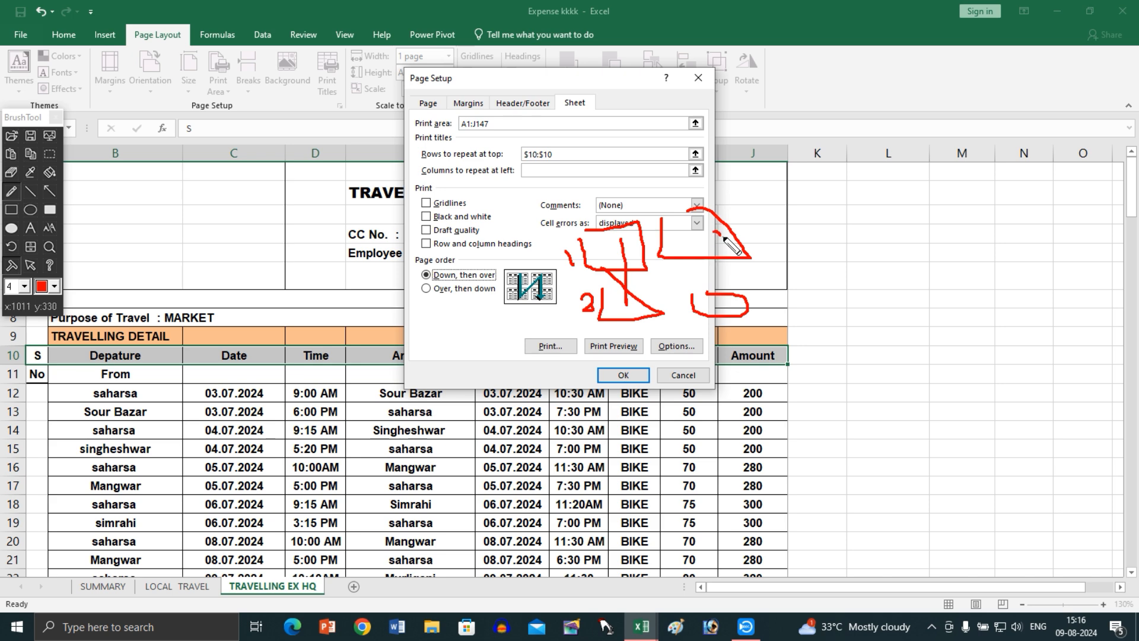
{"action": "mouse_move", "coordinate": [723, 237]}
{"action": "left_mouse_down"}
{"action": "mouse_move", "coordinate": [722, 294]}
{"action": "mouse_move", "coordinate": [744, 300]}
{"action": "mouse_move", "coordinate": [729, 310]}
{"action": "left_mouse_up"}
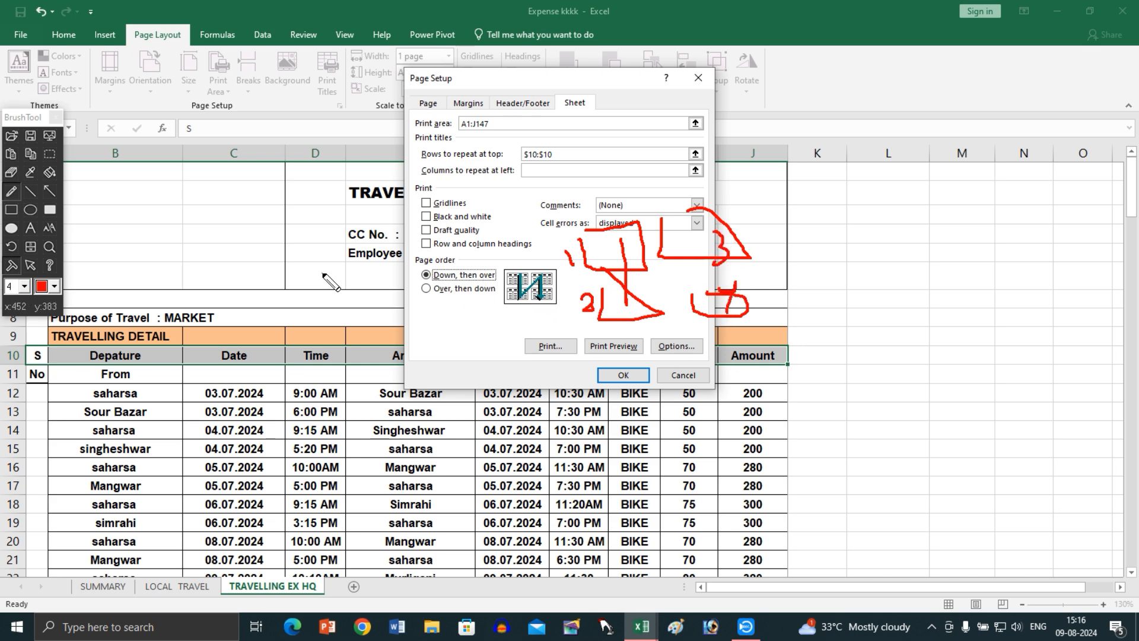
{"action": "key", "text": "Escape"}
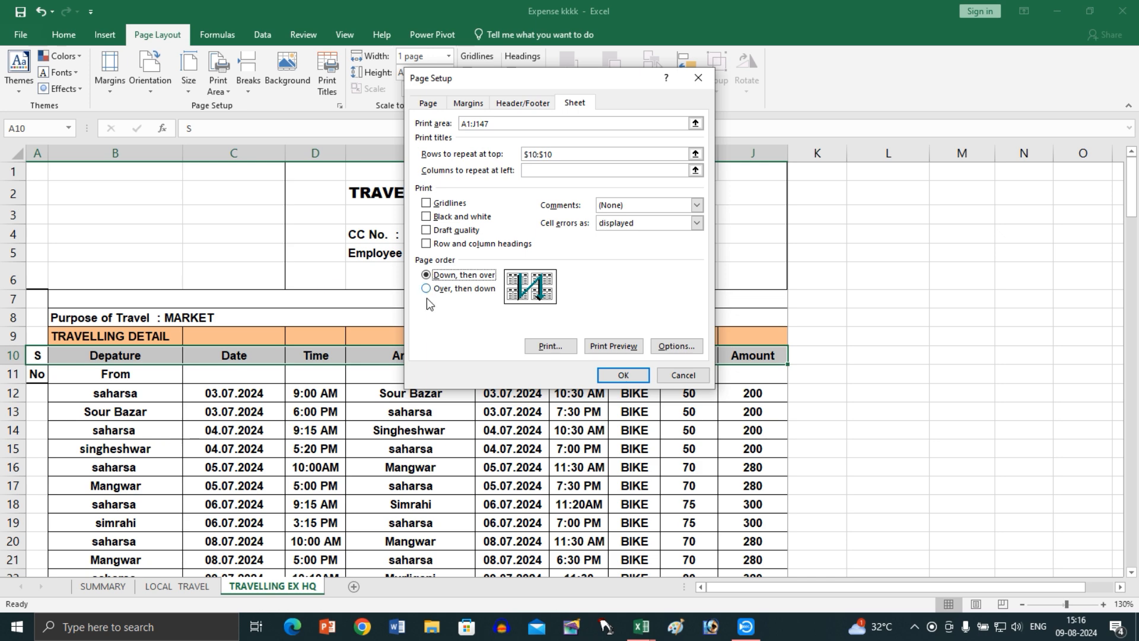
- Switch the page order to Over, then down, sketch its four numbered pages with the screen brush and clear the sketch
{"action": "left_click", "coordinate": [469, 289]}
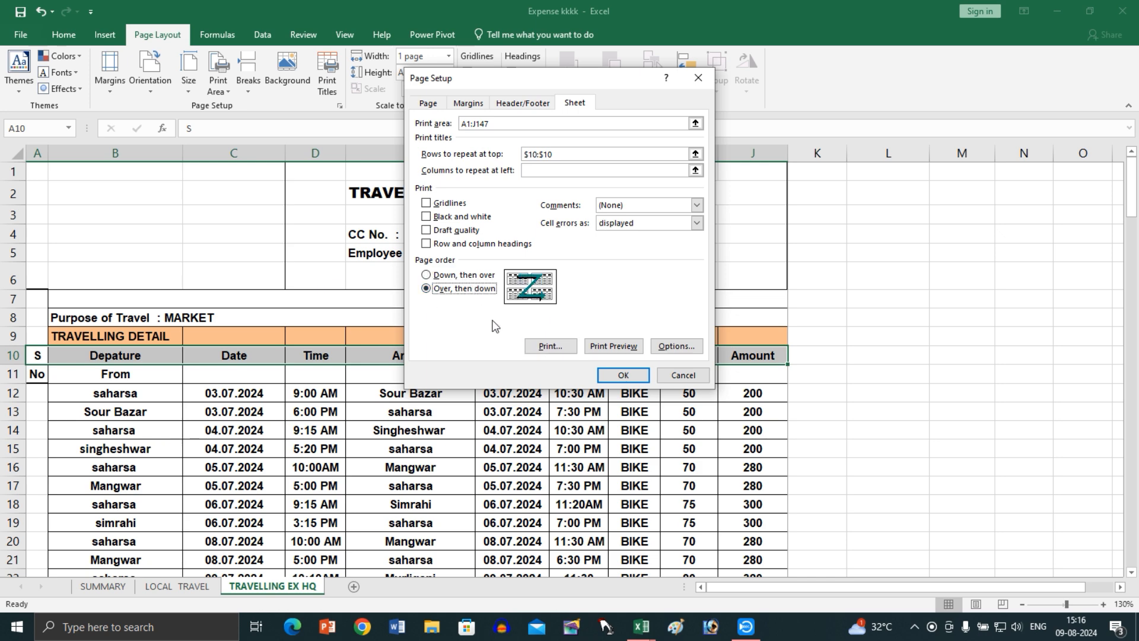
{"action": "key", "text": "ctrl+2"}
{"action": "mouse_move", "coordinate": [612, 250]}
{"action": "left_mouse_down"}
{"action": "mouse_move", "coordinate": [620, 302]}
{"action": "mouse_move", "coordinate": [659, 250]}
{"action": "mouse_move", "coordinate": [620, 245]}
{"action": "left_mouse_up"}
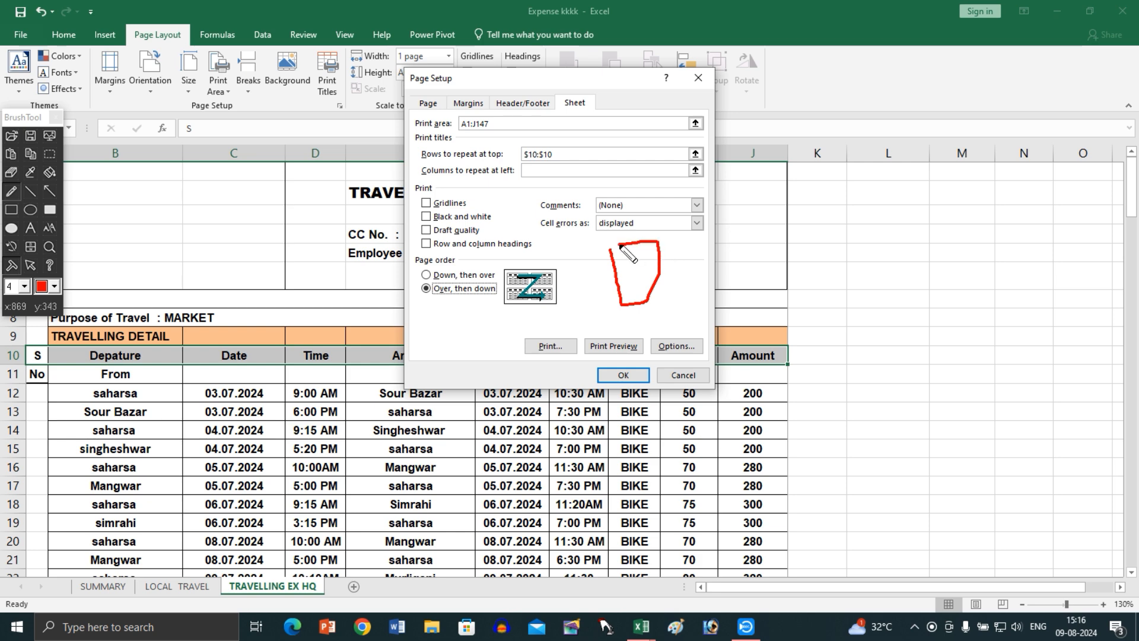
{"action": "mouse_move", "coordinate": [682, 229]}
{"action": "left_mouse_down"}
{"action": "mouse_move", "coordinate": [724, 261]}
{"action": "mouse_move", "coordinate": [681, 228]}
{"action": "left_mouse_up"}
{"action": "mouse_move", "coordinate": [646, 324]}
{"action": "left_mouse_down"}
{"action": "mouse_move", "coordinate": [643, 356]}
{"action": "mouse_move", "coordinate": [663, 311]}
{"action": "mouse_move", "coordinate": [720, 343]}
{"action": "mouse_move", "coordinate": [726, 303]}
{"action": "left_mouse_up"}
{"action": "mouse_move", "coordinate": [639, 258]}
{"action": "left_mouse_down"}
{"action": "mouse_move", "coordinate": [642, 275]}
{"action": "mouse_move", "coordinate": [728, 268]}
{"action": "left_mouse_up"}
{"action": "mouse_move", "coordinate": [673, 326]}
{"action": "left_mouse_down"}
{"action": "mouse_move", "coordinate": [686, 324]}
{"action": "mouse_move", "coordinate": [675, 345]}
{"action": "mouse_move", "coordinate": [735, 330]}
{"action": "mouse_move", "coordinate": [720, 340]}
{"action": "left_mouse_up"}
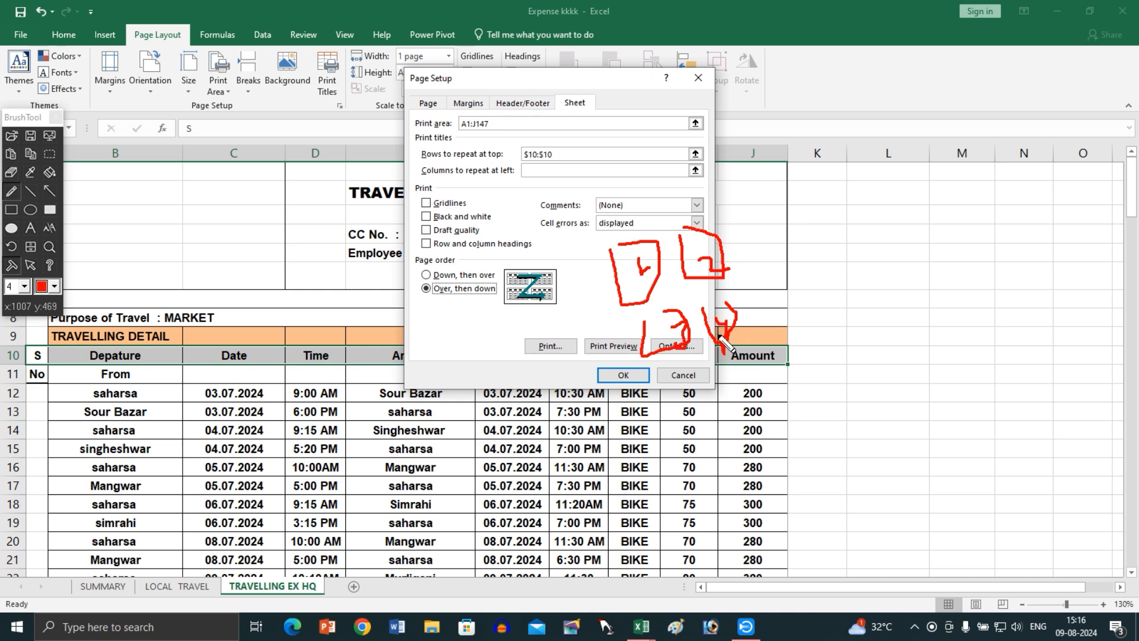
{"action": "key", "text": "Escape"}
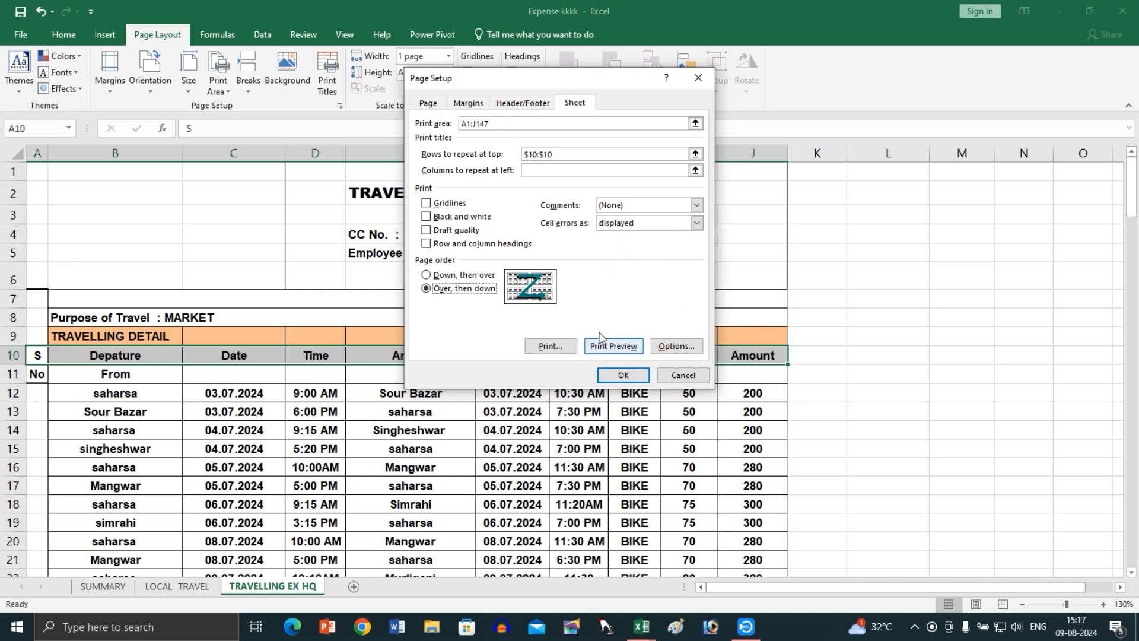
- Set the page order to Down, then over, and preview the printout, keeping Fit All Columns on One Page
{"action": "left_click", "coordinate": [475, 275]}
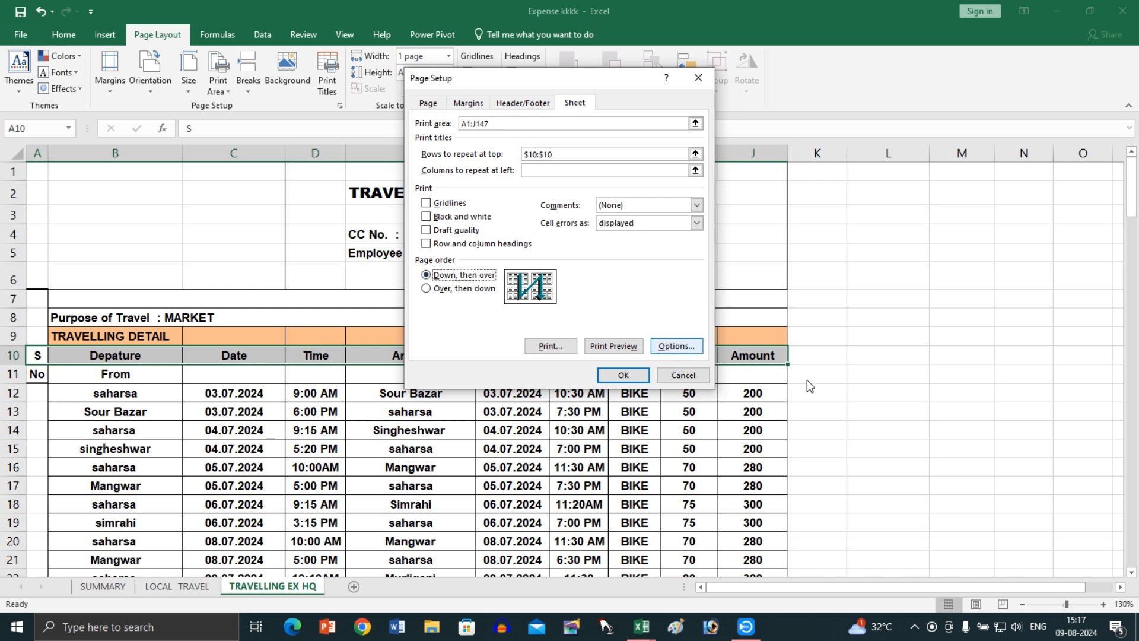
{"action": "left_click", "coordinate": [614, 345]}
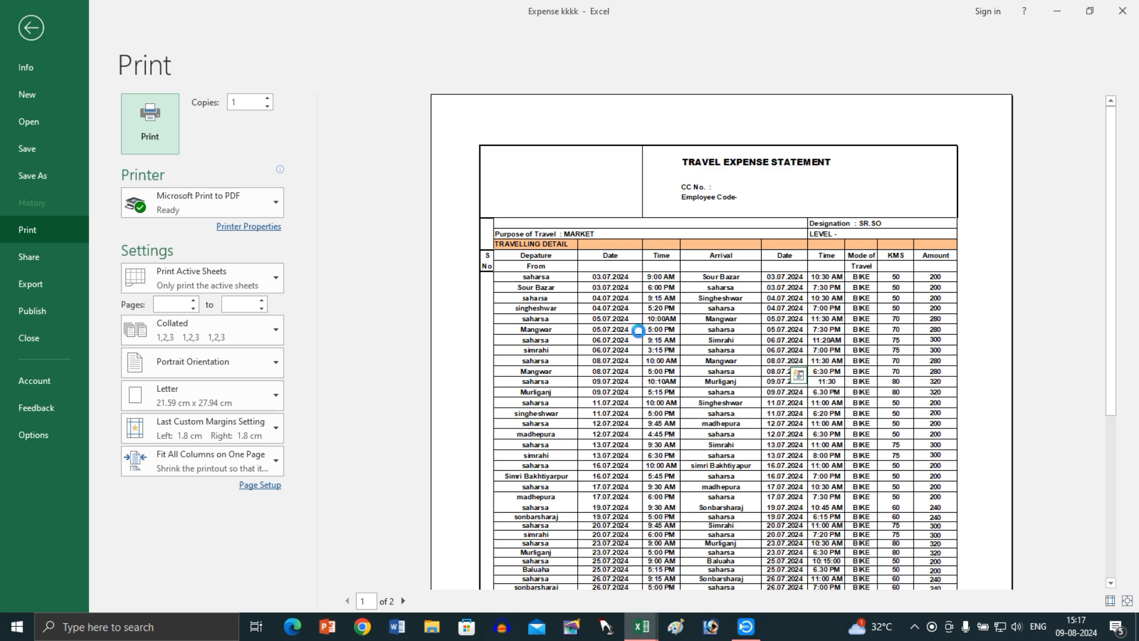
{"action": "scroll", "coordinate": [652, 356], "scroll_direction": "down", "scroll_amount": 1}
{"action": "scroll", "coordinate": [683, 380], "scroll_direction": "down", "scroll_amount": 4}
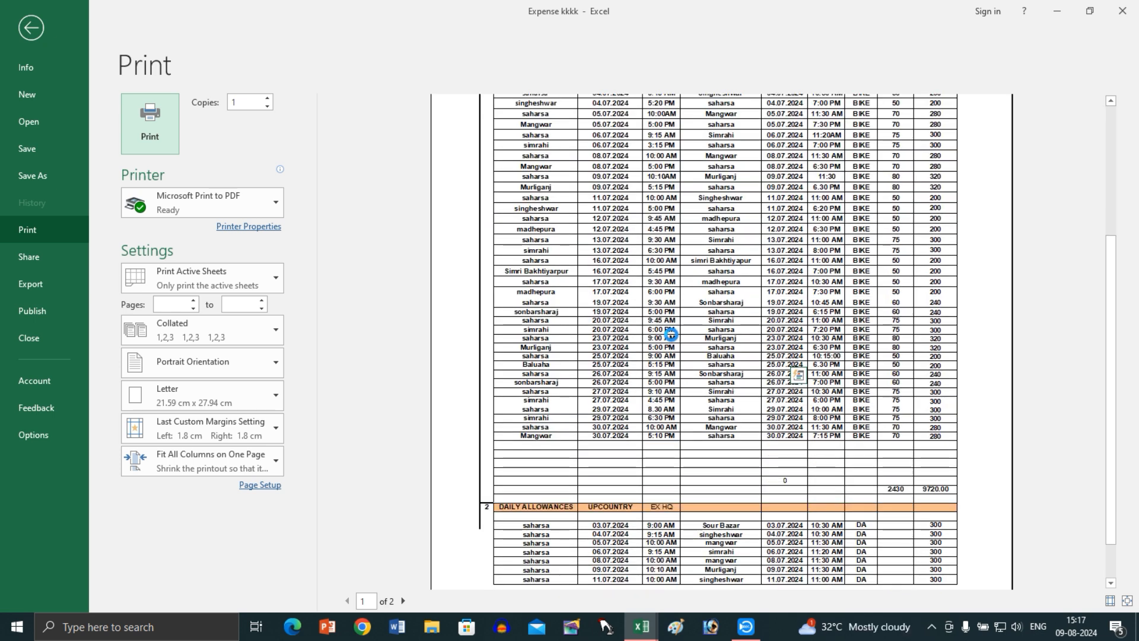
{"action": "scroll", "coordinate": [666, 332], "scroll_direction": "down", "scroll_amount": 2}
{"action": "scroll", "coordinate": [572, 344], "scroll_direction": "down", "scroll_amount": 1}
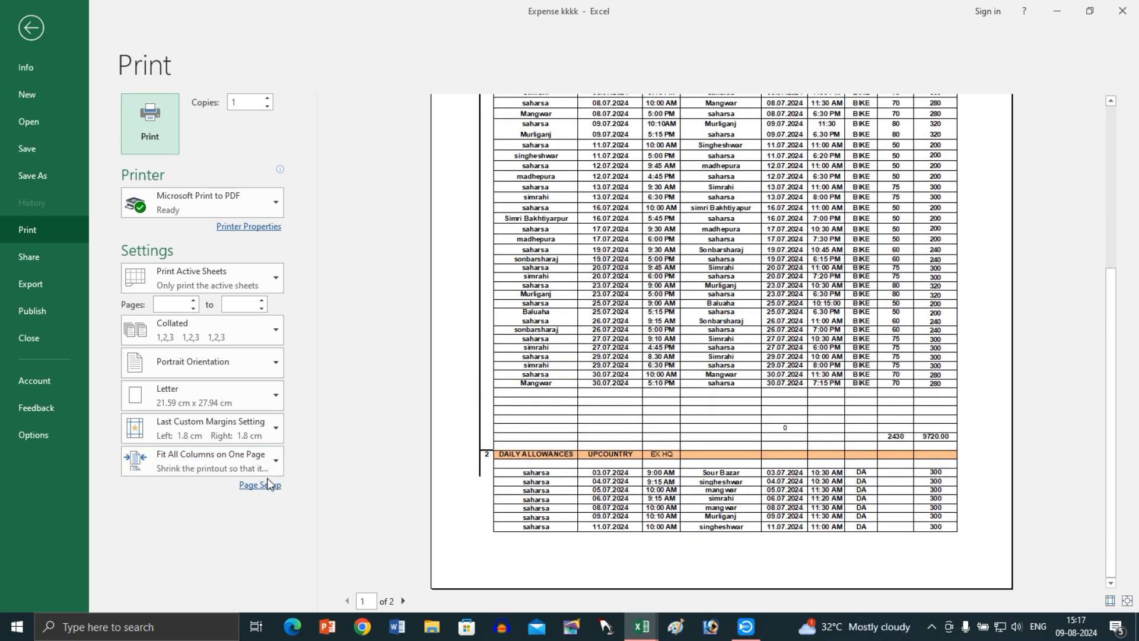
{"action": "left_click", "coordinate": [252, 471]}
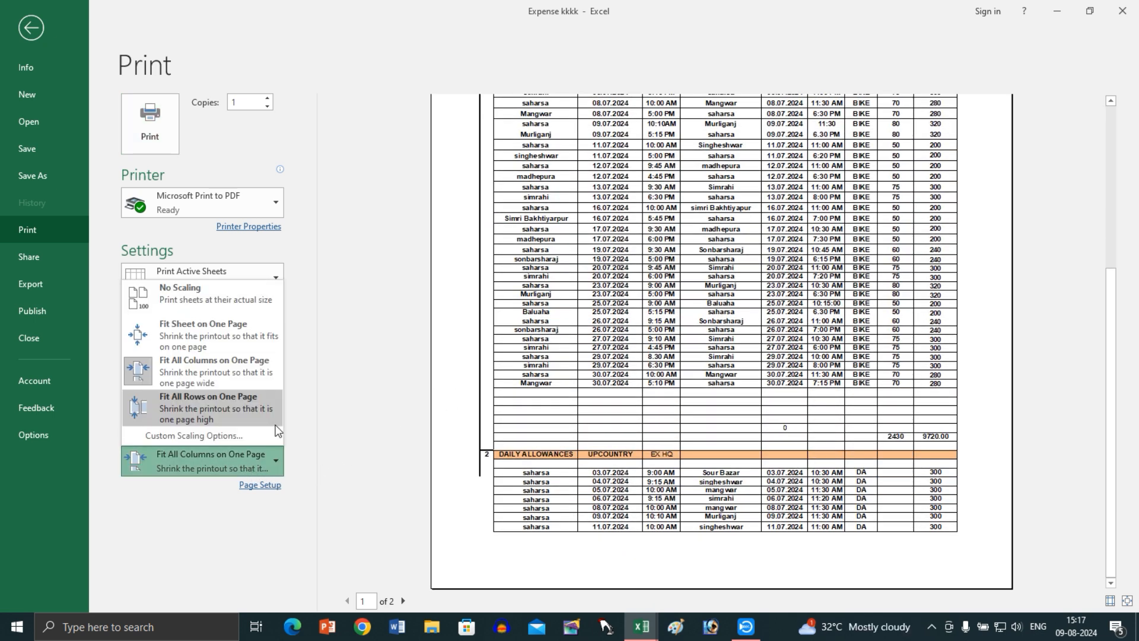
{"action": "left_click", "coordinate": [220, 372]}
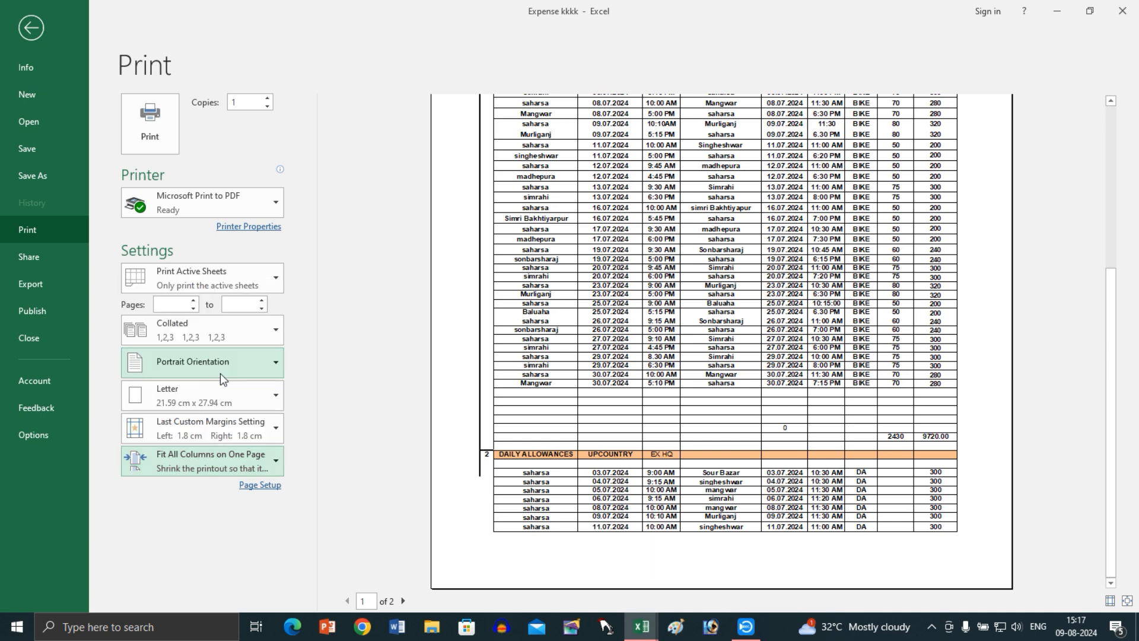
- Examine pages 1 and 2 of the print preview for the repeated column heading row
{"action": "left_click", "coordinate": [408, 607]}
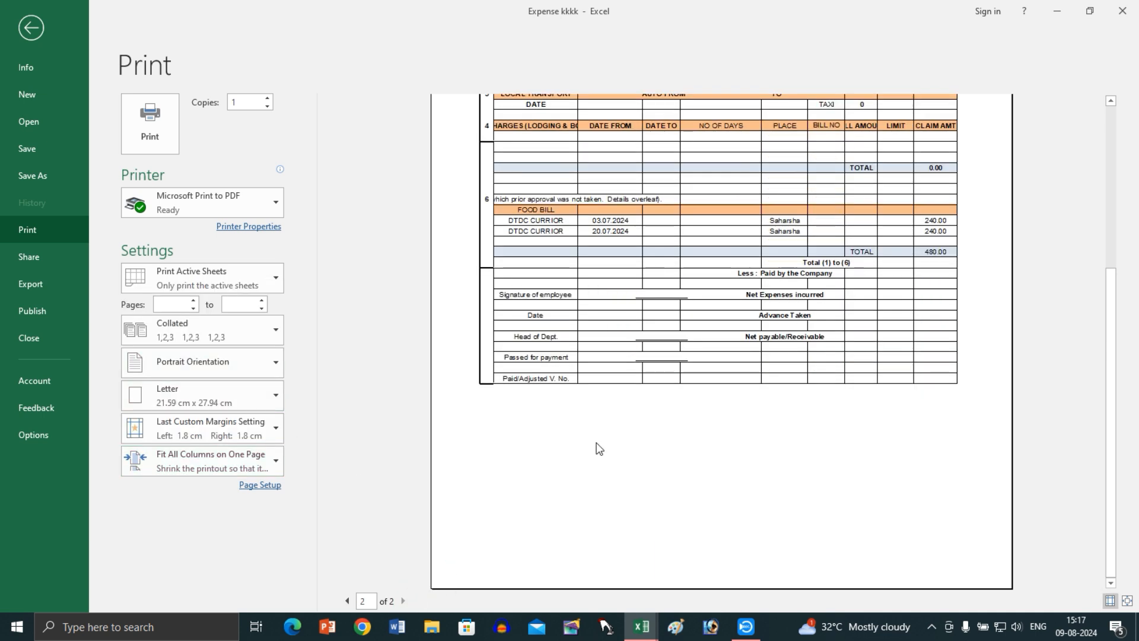
{"action": "scroll", "coordinate": [845, 325], "scroll_direction": "up", "scroll_amount": 2}
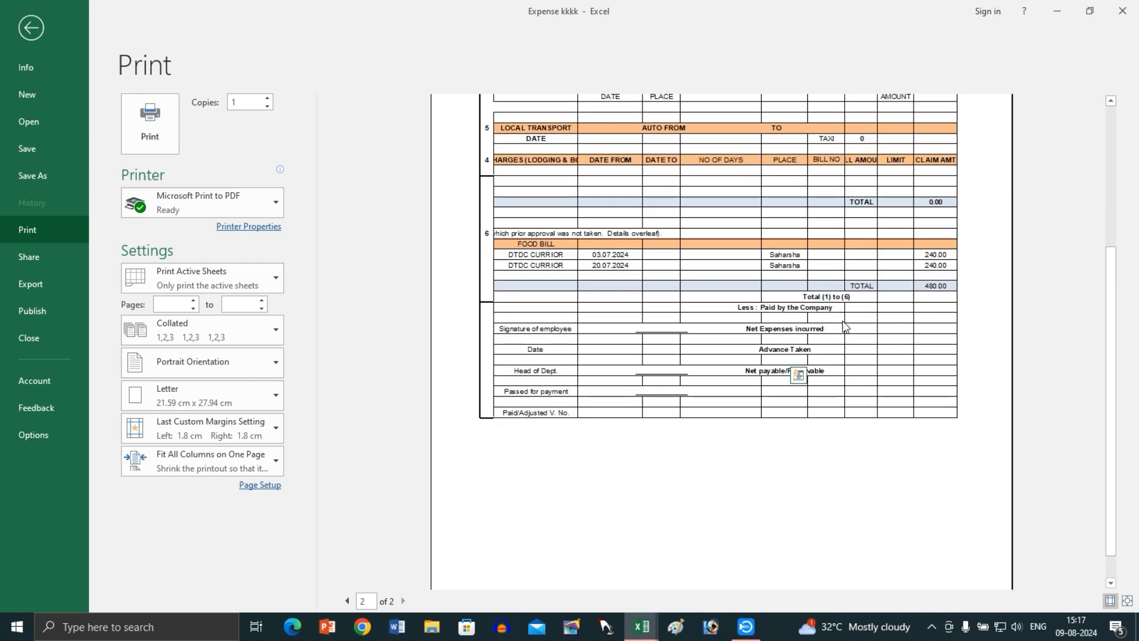
{"action": "scroll", "coordinate": [845, 326], "scroll_direction": "up", "scroll_amount": 1}
{"action": "scroll", "coordinate": [846, 326], "scroll_direction": "up", "scroll_amount": 1}
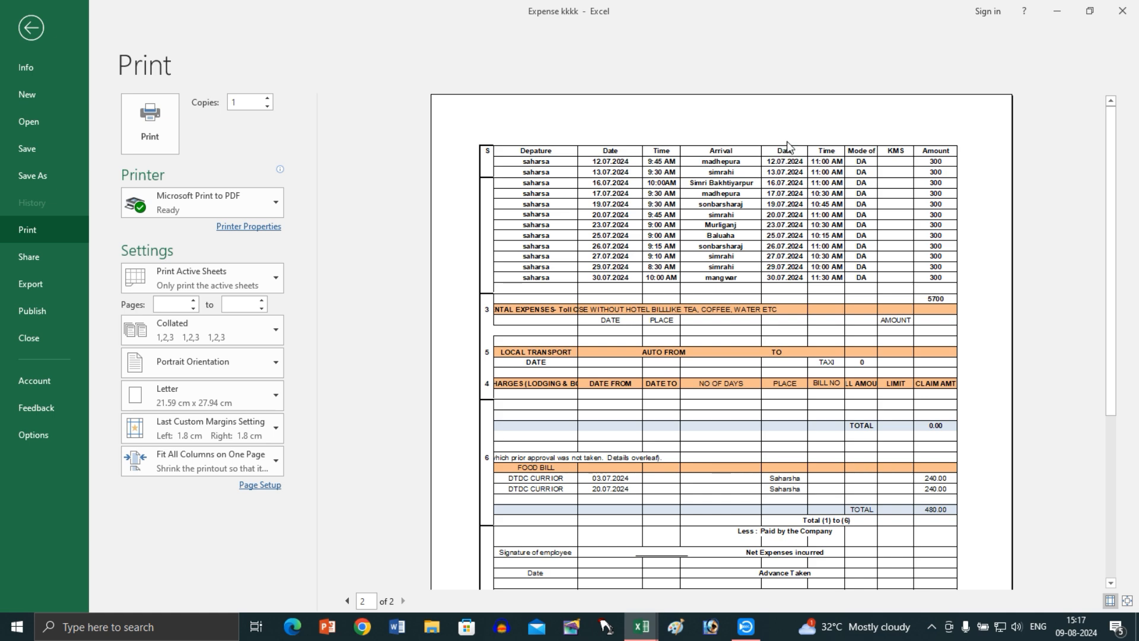
{"action": "left_click", "coordinate": [347, 600]}
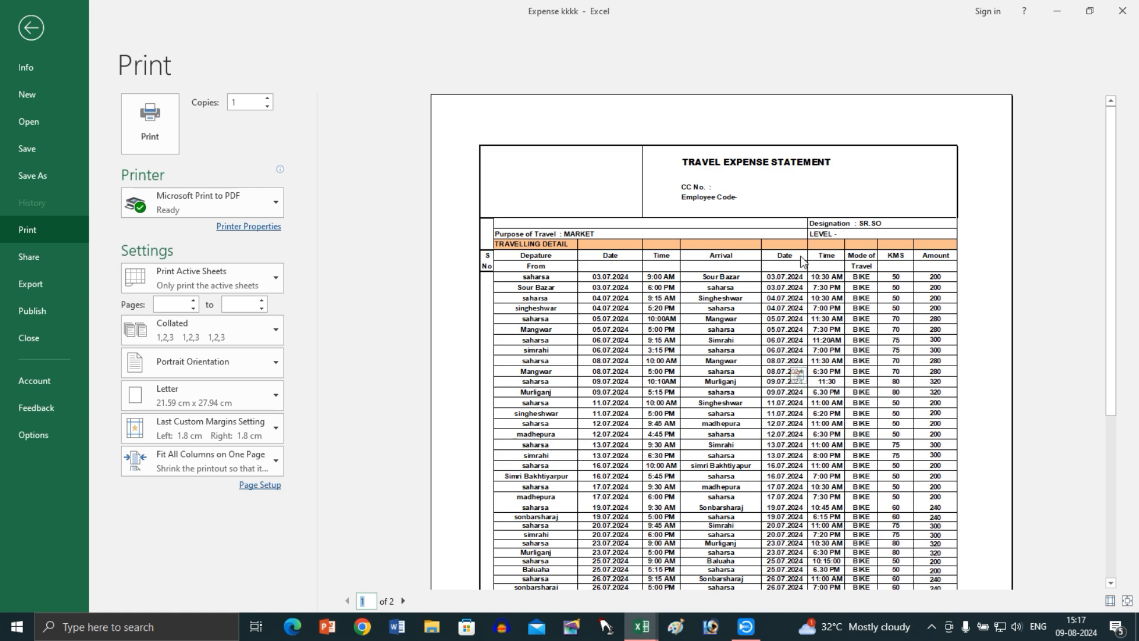
{"action": "left_click", "coordinate": [403, 600]}
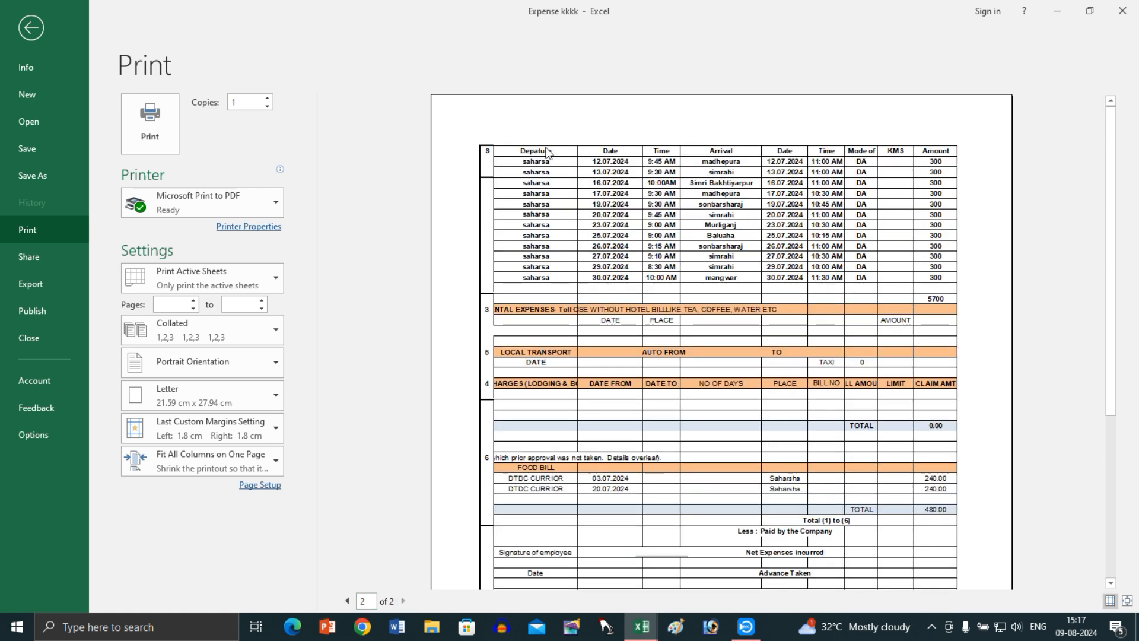
{"action": "left_click", "coordinate": [636, 198]}
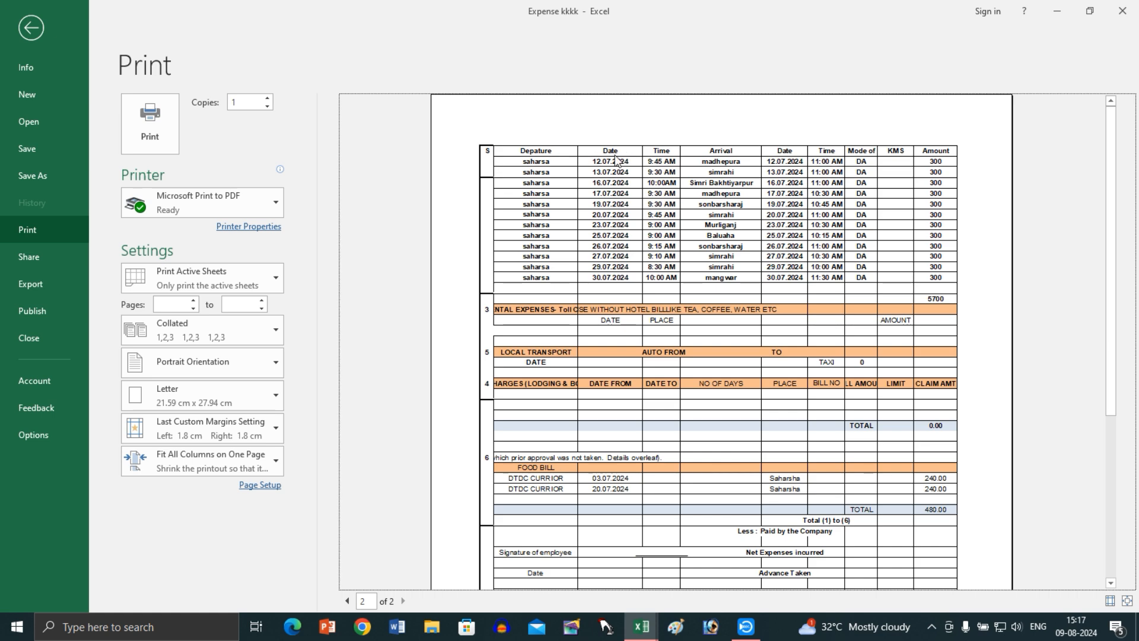
{"action": "left_click", "coordinate": [347, 600]}
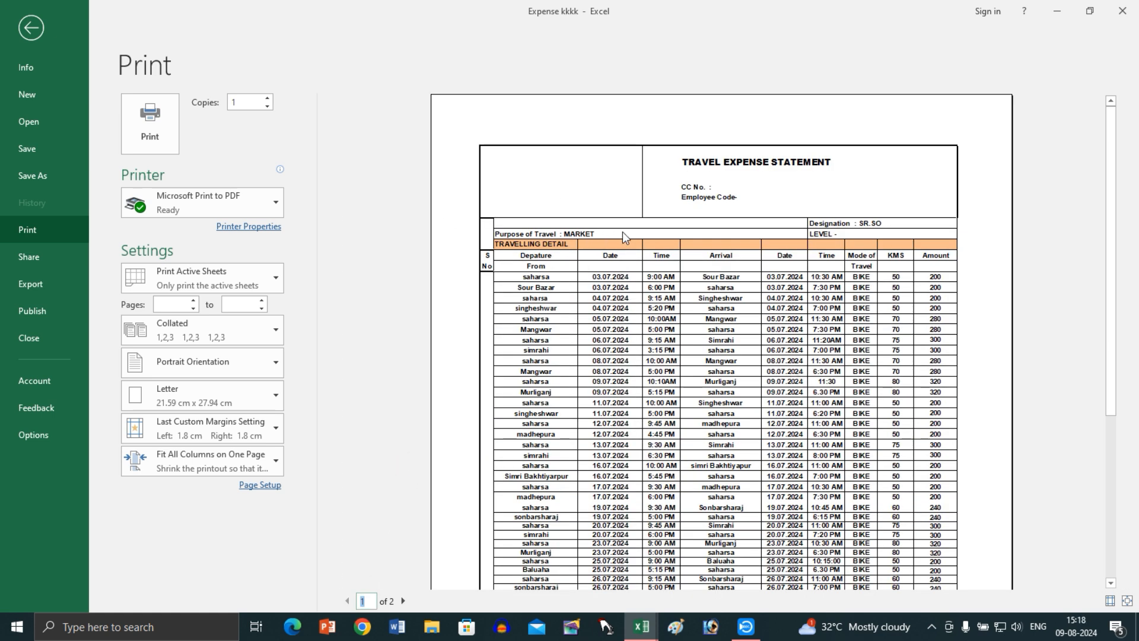
{"action": "left_click", "coordinate": [403, 601]}
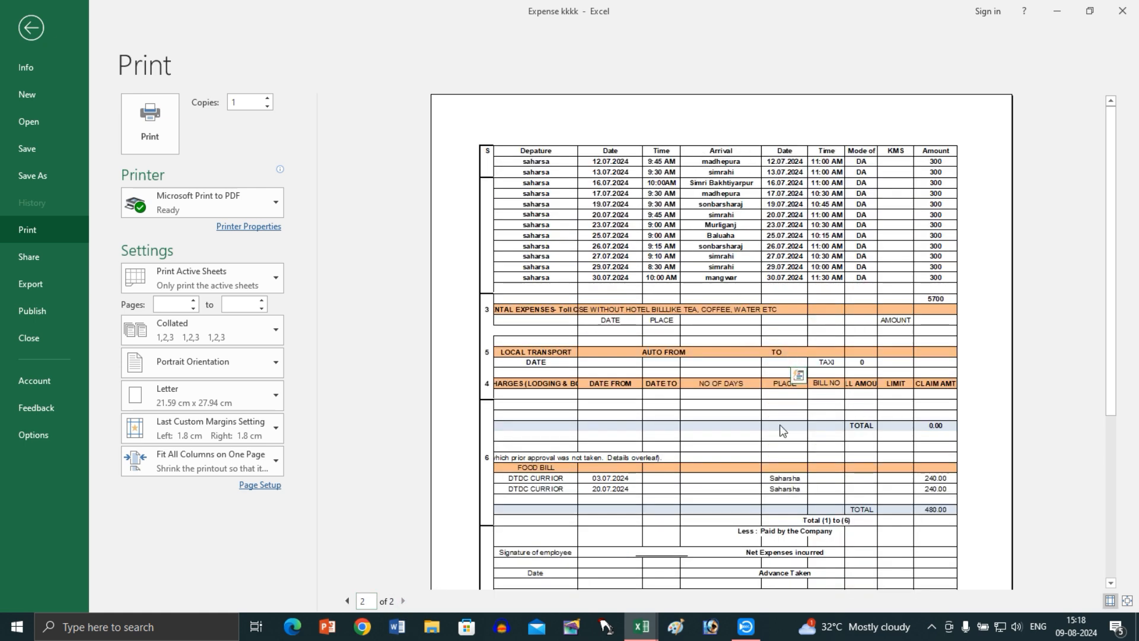
{"action": "left_click", "coordinate": [746, 627]}
{"action": "left_click", "coordinate": [795, 171]}
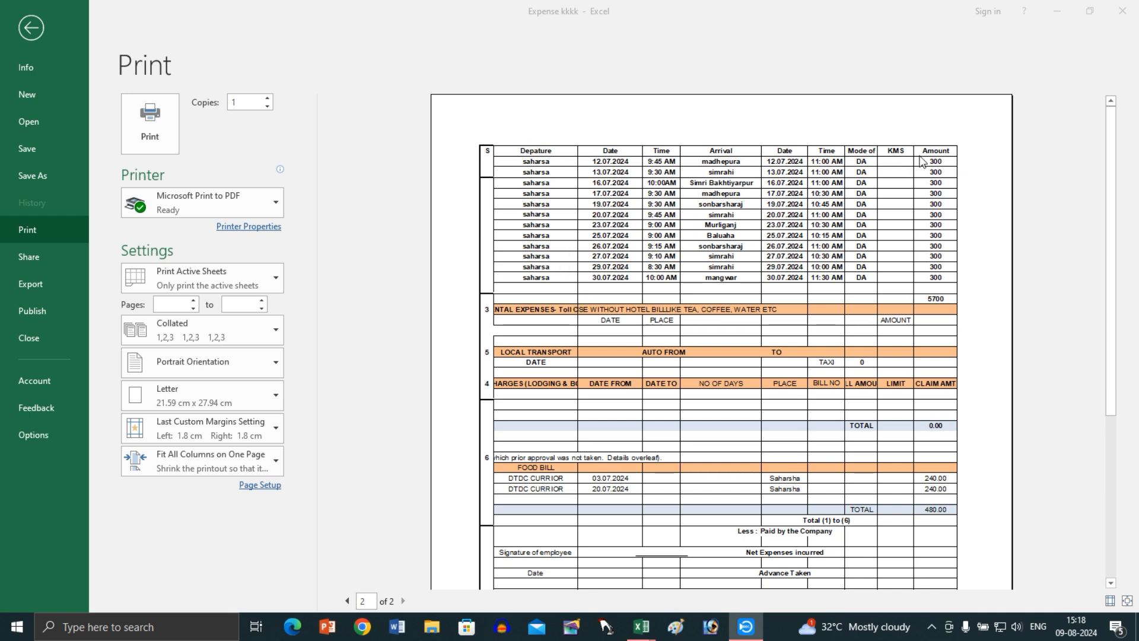
{"action": "left_click", "coordinate": [58, 41]}
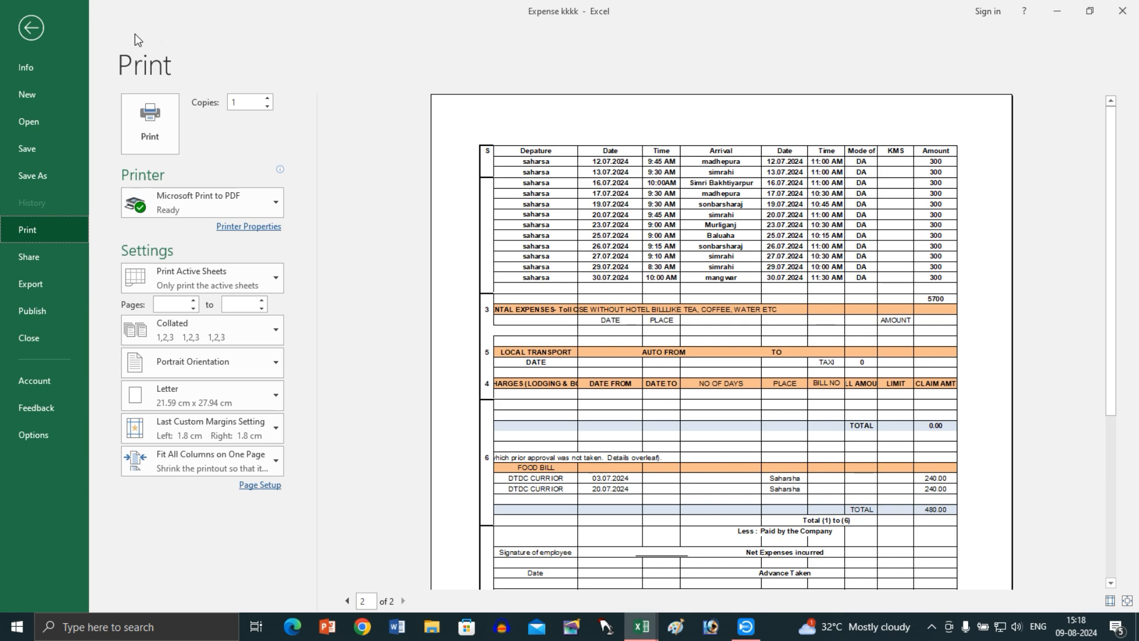
- Return from the print preview to the worksheet and select cell D12
{"action": "left_click", "coordinate": [31, 27]}
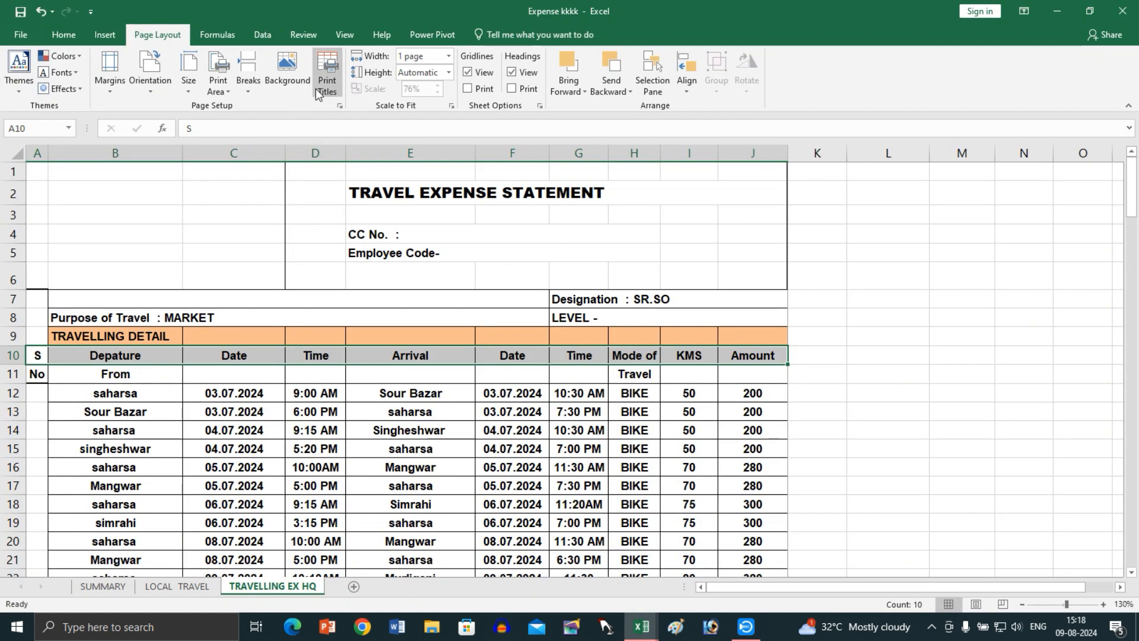
{"action": "left_click", "coordinate": [299, 393]}
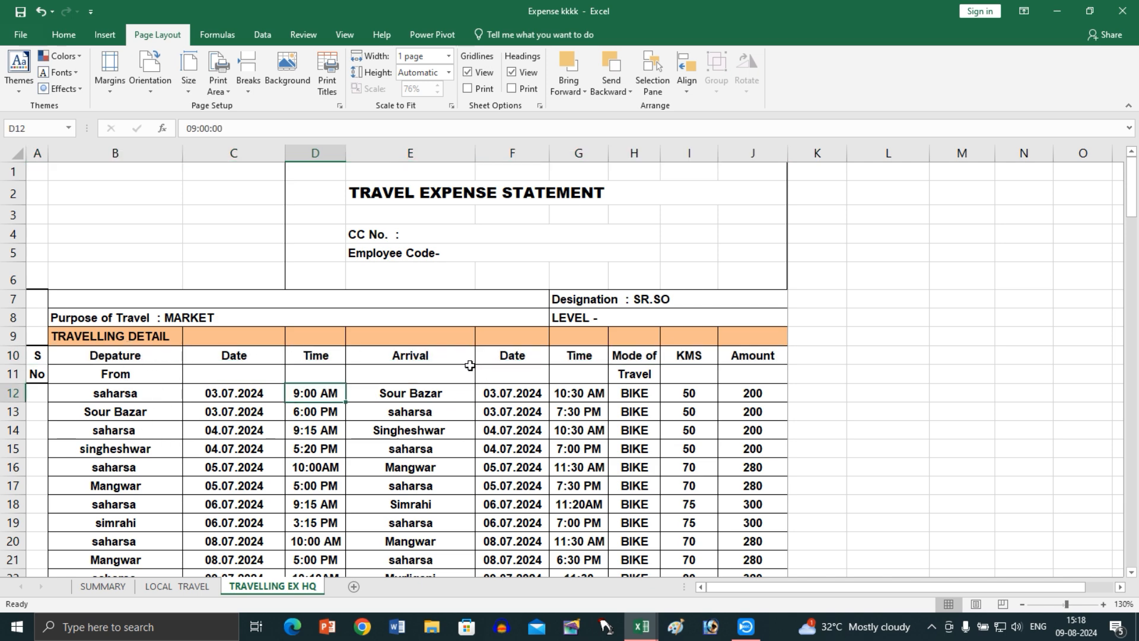
- Search Bing for "medical rep" and set the photo of a man in scrubs with a stethoscope as the sheet background
{"action": "left_click", "coordinate": [296, 83]}
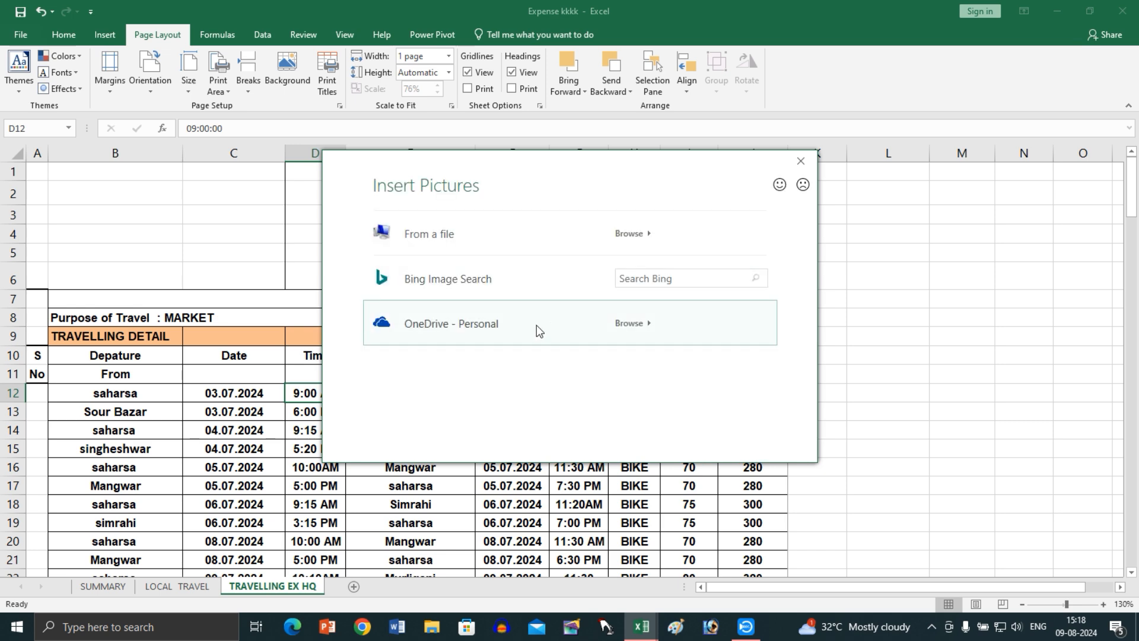
{"action": "left_click", "coordinate": [478, 295]}
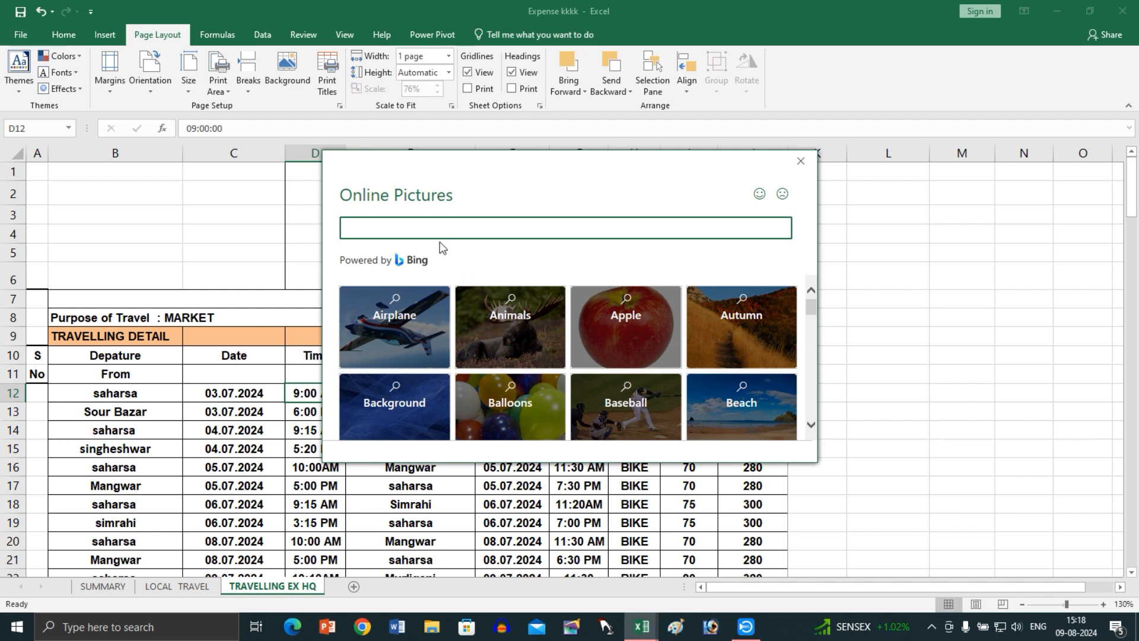
{"action": "type", "text": "comput"}
{"action": "key", "text": "BackSpace"}
{"action": "key", "text": "BackSpace"}
{"action": "key", "text": "BackSpace"}
{"action": "key", "text": "BackSpace"}
{"action": "key", "text": "BackSpace"}
{"action": "key", "text": "BackSpace"}
{"action": "type", "text": "co"}
{"action": "key", "text": "BackSpace"}
{"action": "key", "text": "BackSpace"}
{"action": "type", "text": "medical rep"}
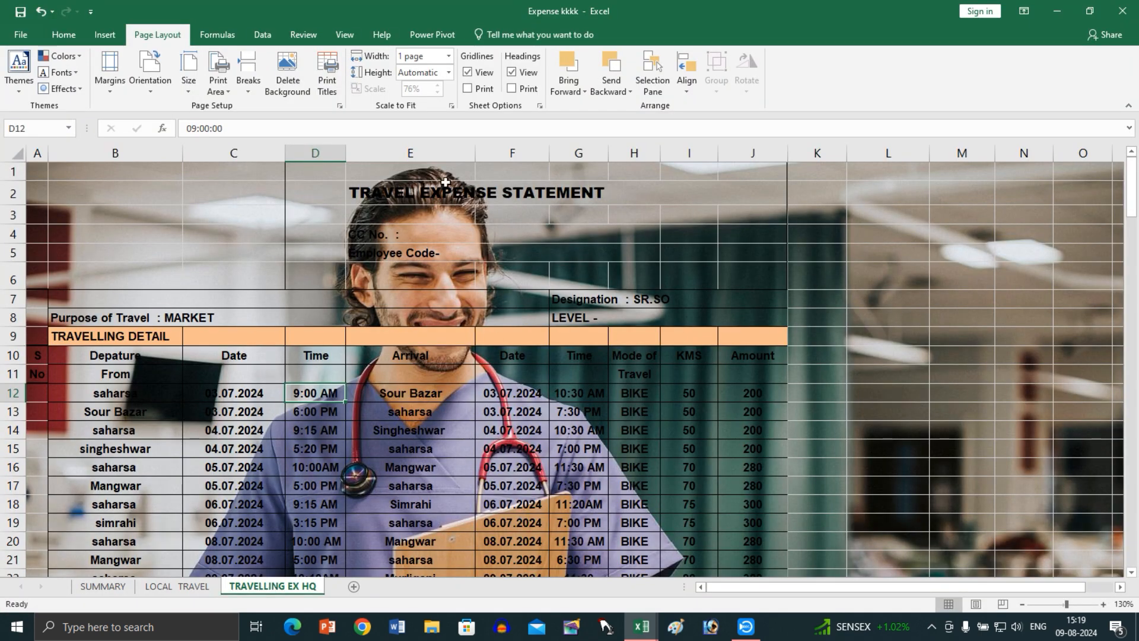
- Check the background picture behind the travel rows and delete it from the sheet
{"action": "scroll", "coordinate": [659, 353], "scroll_direction": "down", "scroll_amount": 12}
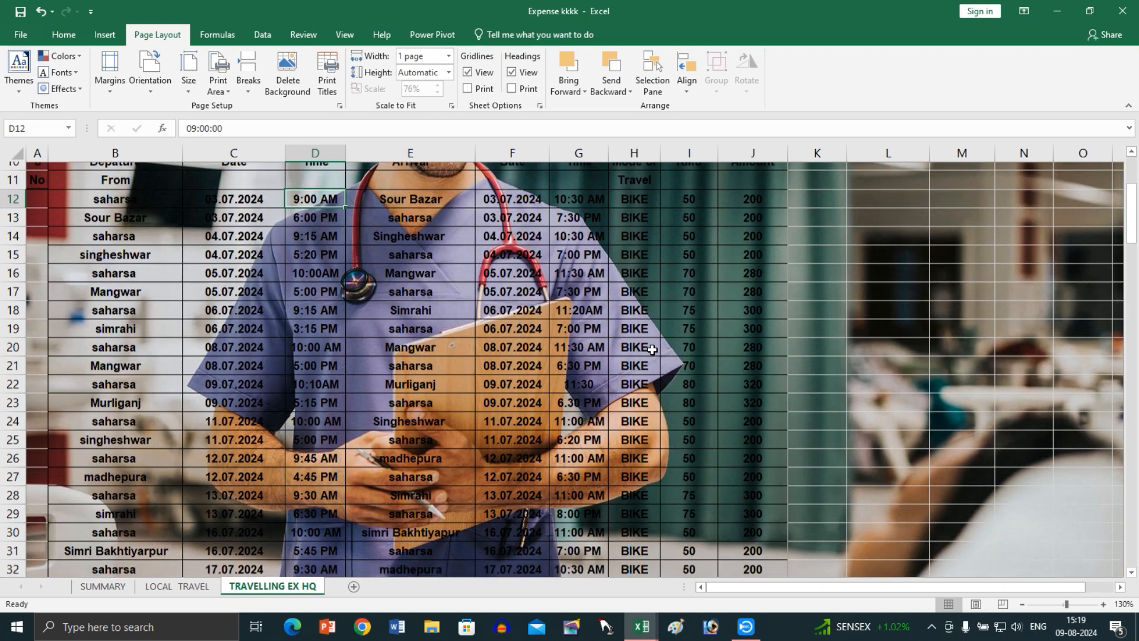
{"action": "scroll", "coordinate": [661, 356], "scroll_direction": "up", "scroll_amount": 6}
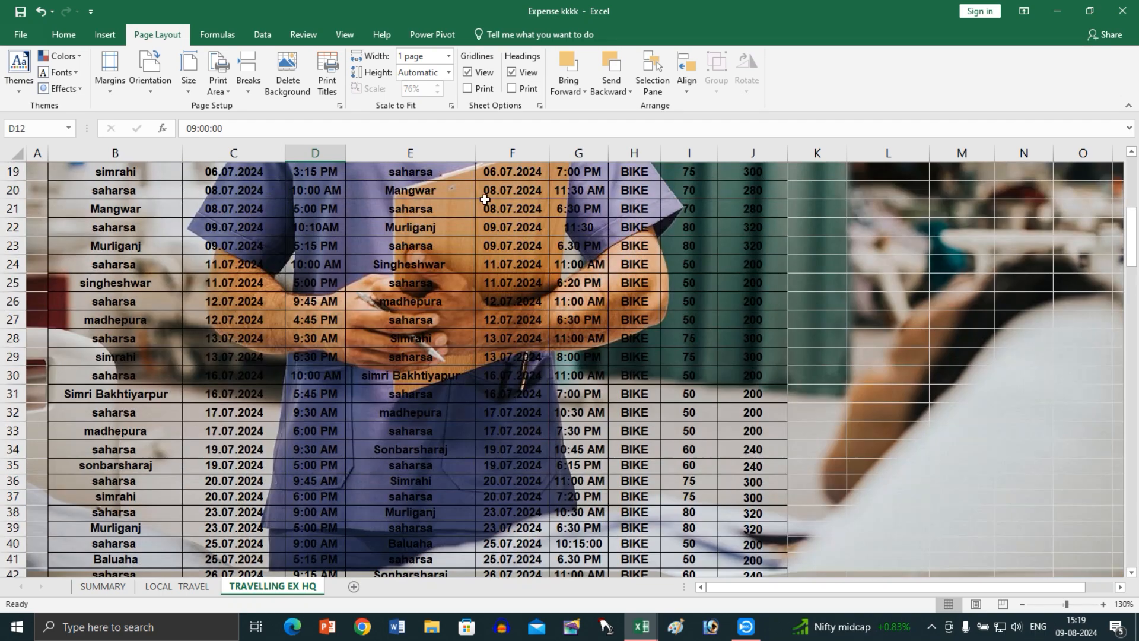
{"action": "left_click", "coordinate": [287, 75]}
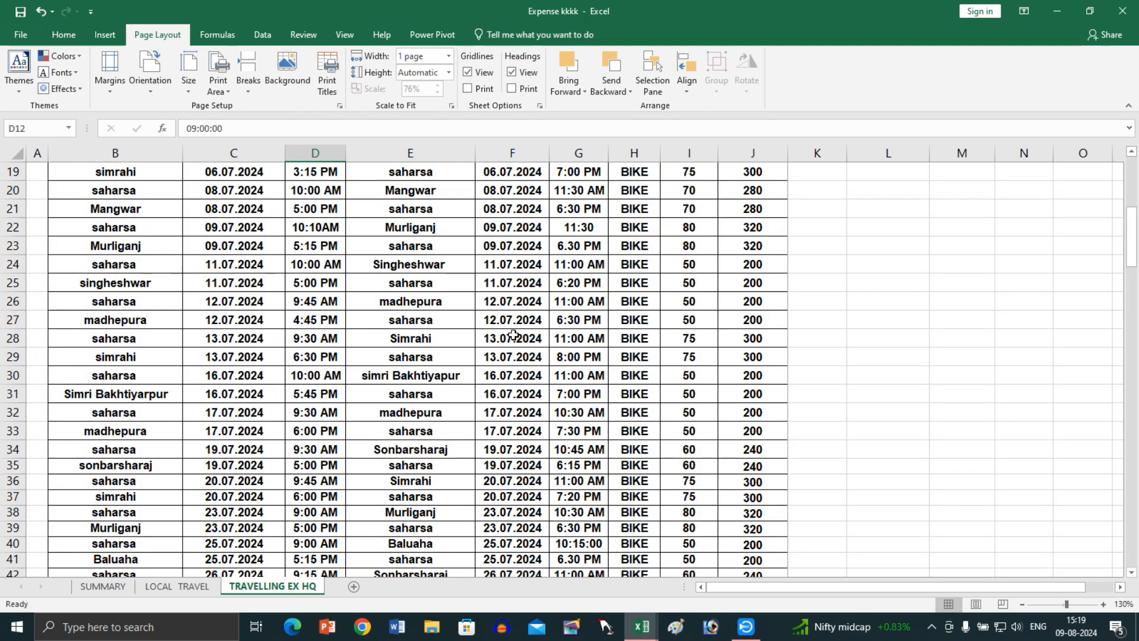
{"action": "scroll", "coordinate": [473, 195], "scroll_direction": "up", "scroll_amount": 5}
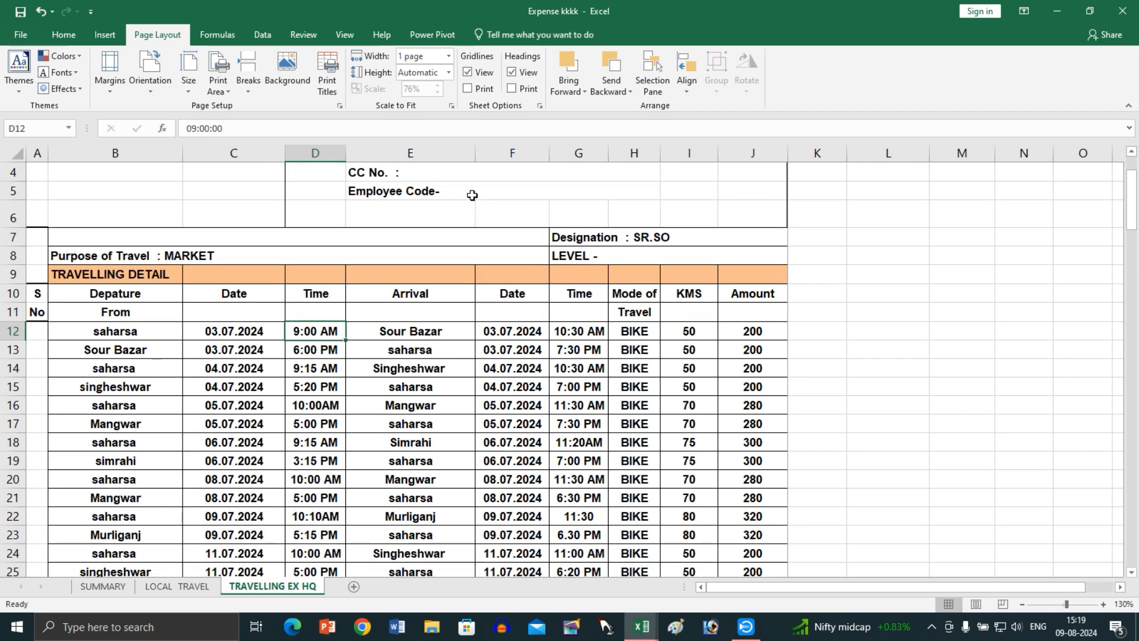
{"action": "scroll", "coordinate": [412, 213], "scroll_direction": "up", "scroll_amount": 1}
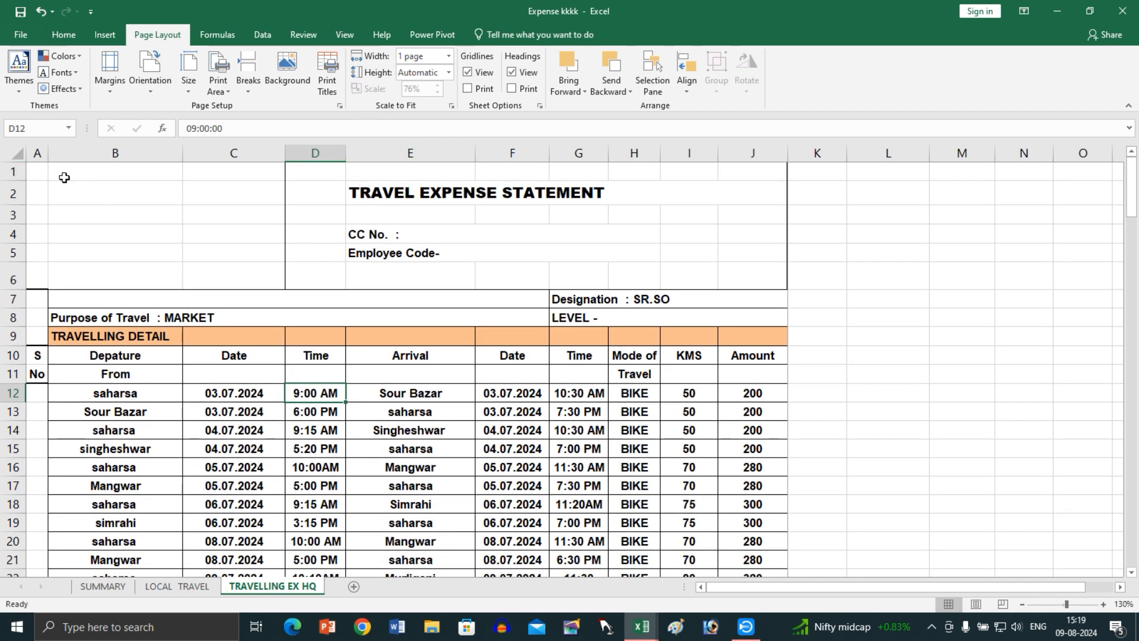
- Select the whole statement from A1 to J147 and set it as the print area
{"action": "left_click", "coordinate": [44, 173]}
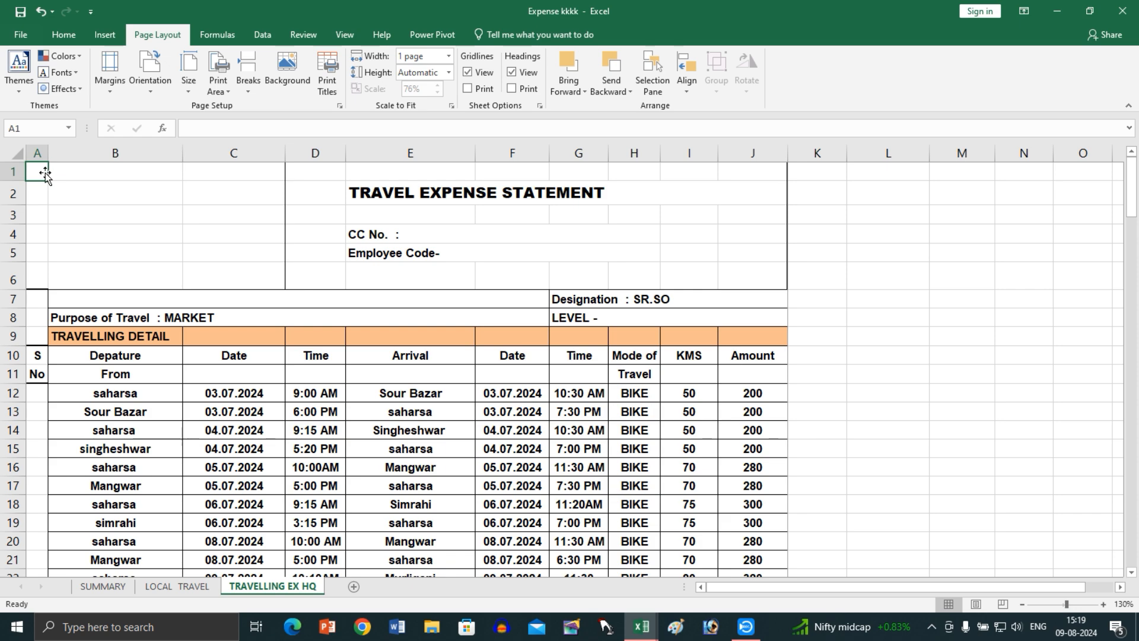
{"action": "left_click_drag", "start_coordinate": [45, 173], "coordinate": [570, 487]}
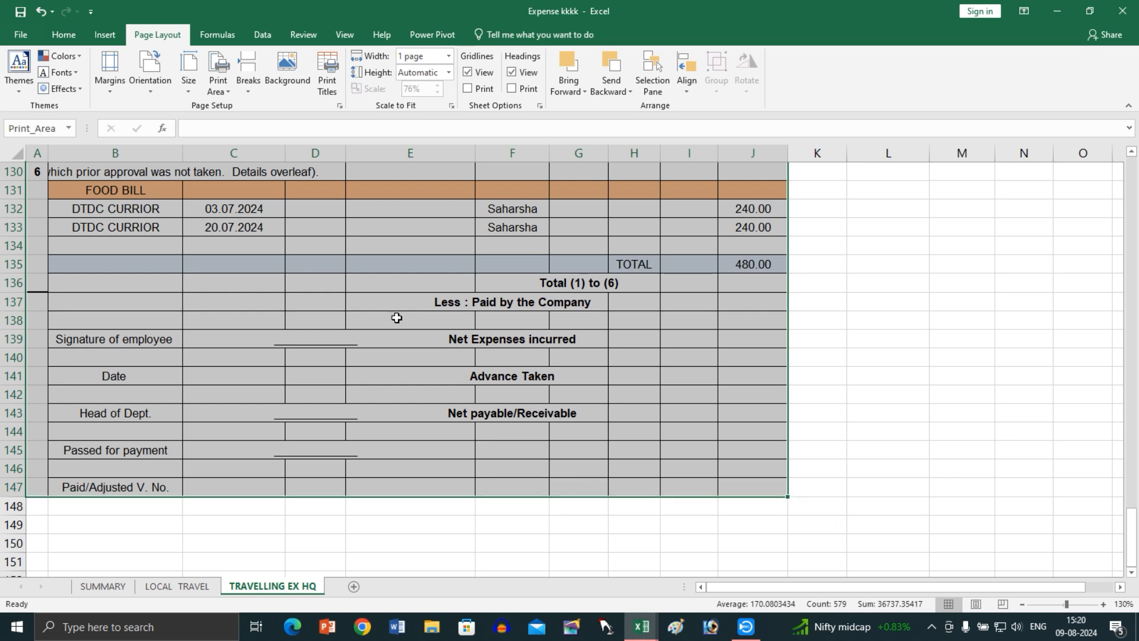
{"action": "left_click", "coordinate": [228, 89]}
{"action": "left_click", "coordinate": [249, 106]}
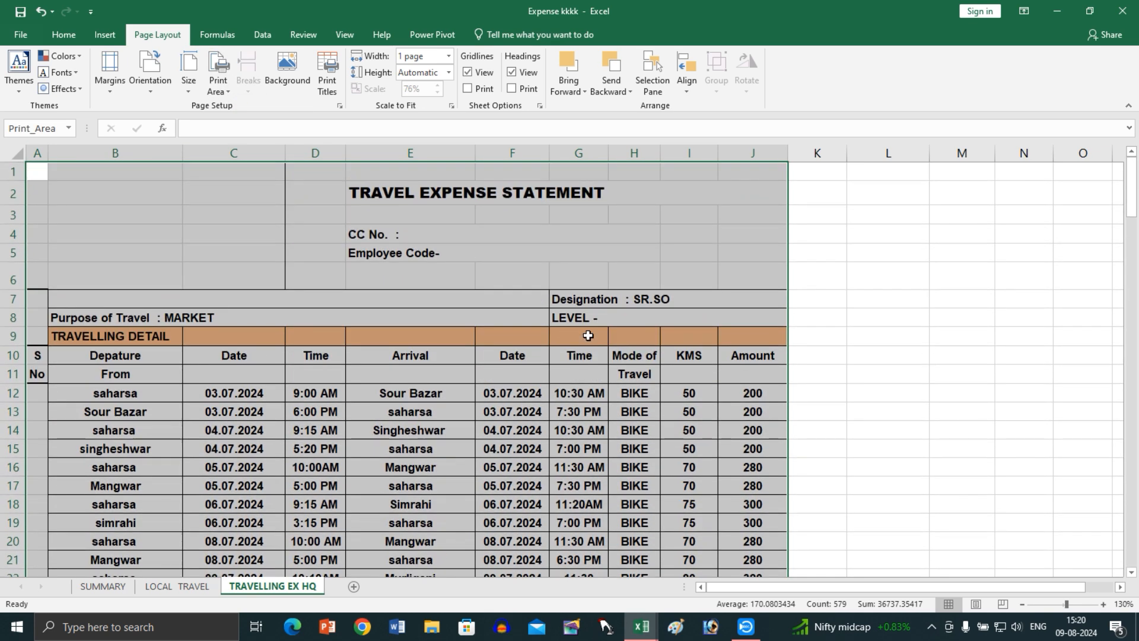
- Set the print scaling to a width of 1 page and a height of 1 page
{"action": "left_click", "coordinate": [449, 55]}
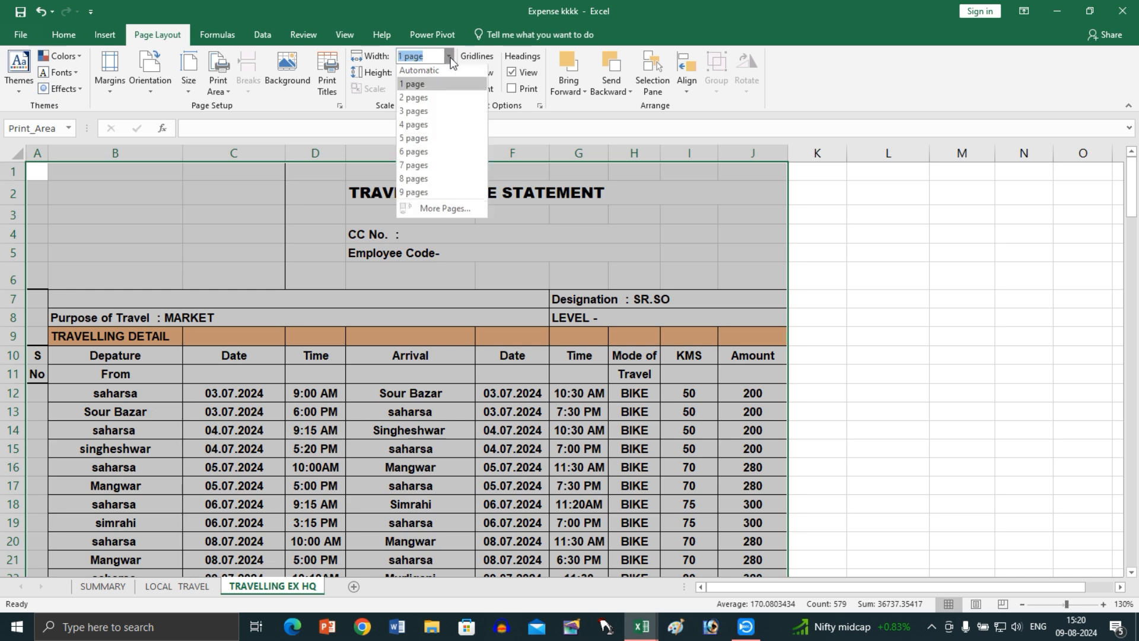
{"action": "left_click", "coordinate": [435, 73]}
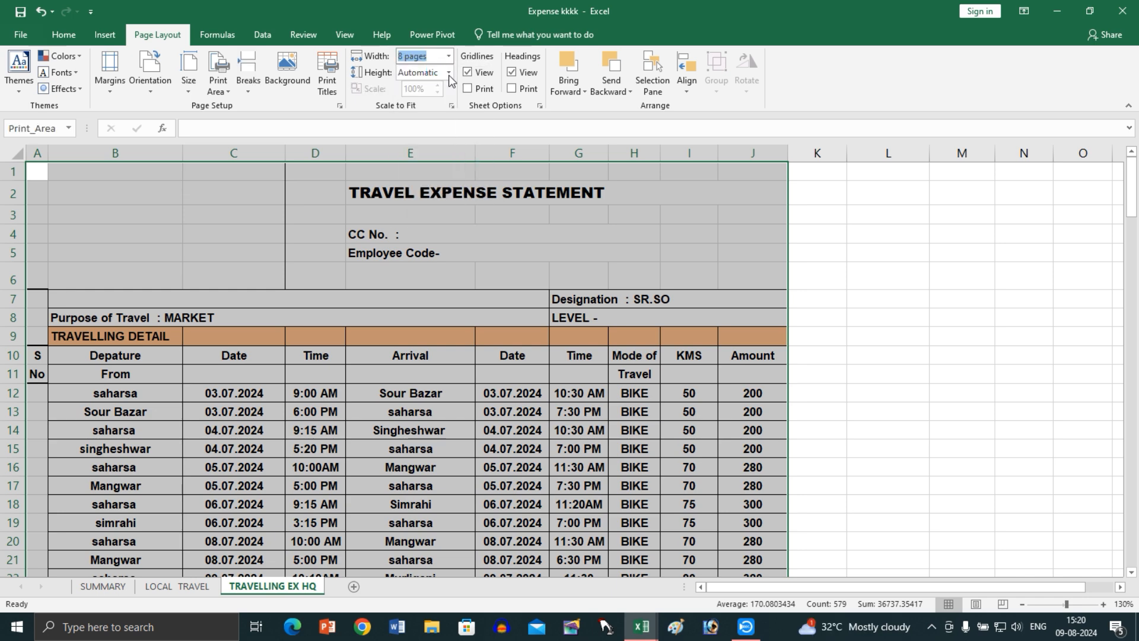
{"action": "left_click", "coordinate": [449, 73]}
{"action": "left_click", "coordinate": [437, 82]}
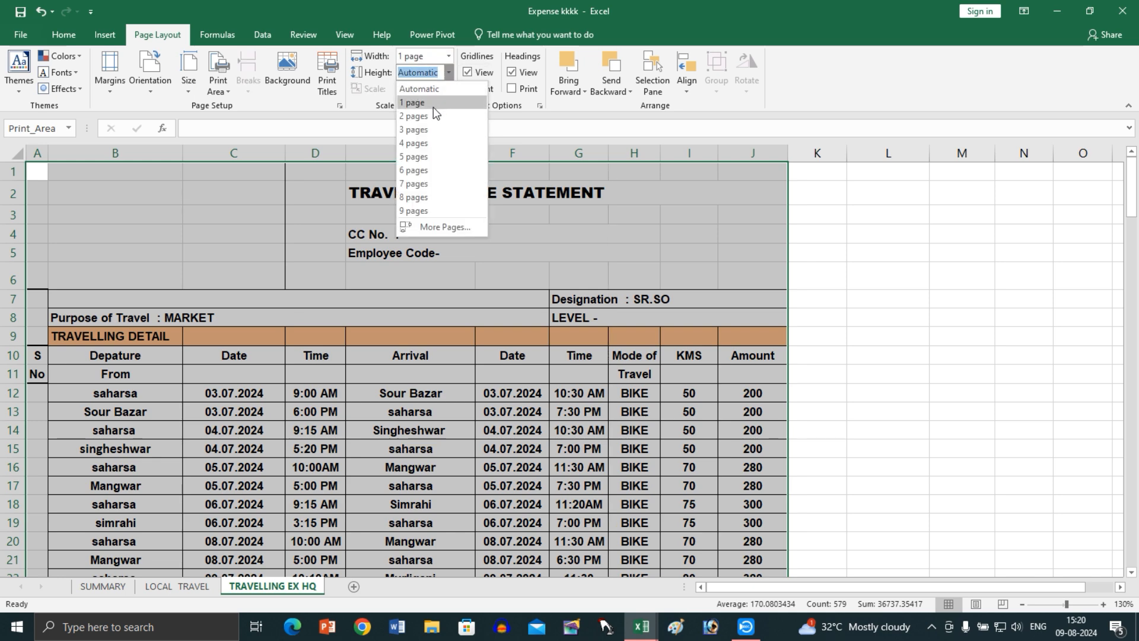
{"action": "left_click", "coordinate": [433, 103]}
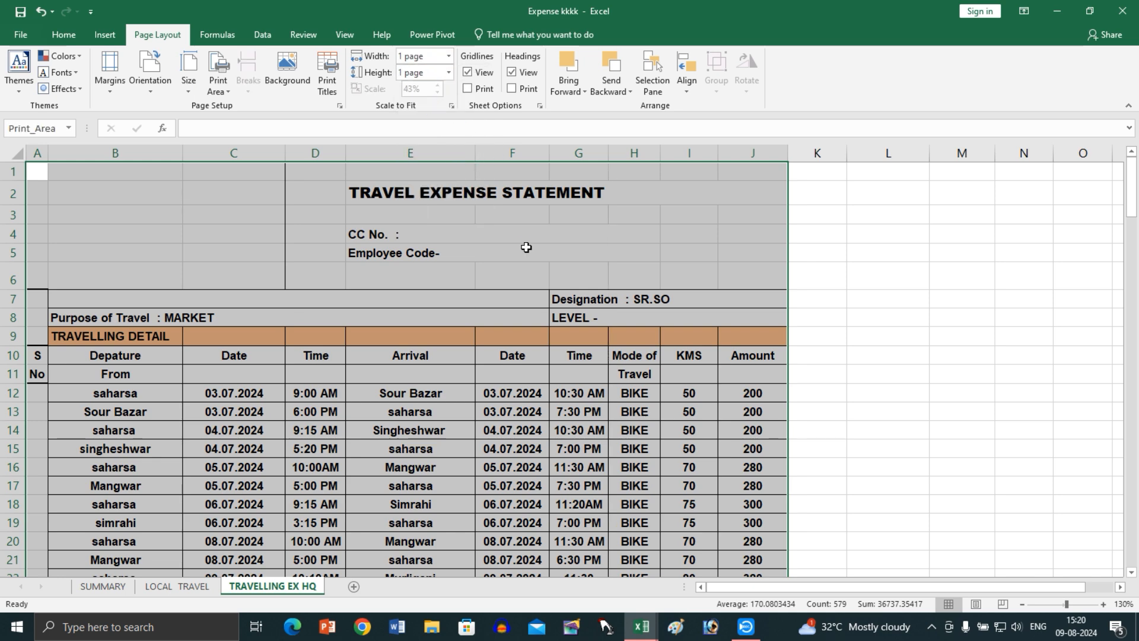
- Inspect the single-page print preview down to its lower end and return to the worksheet
{"action": "key", "text": "ctrl+p"}
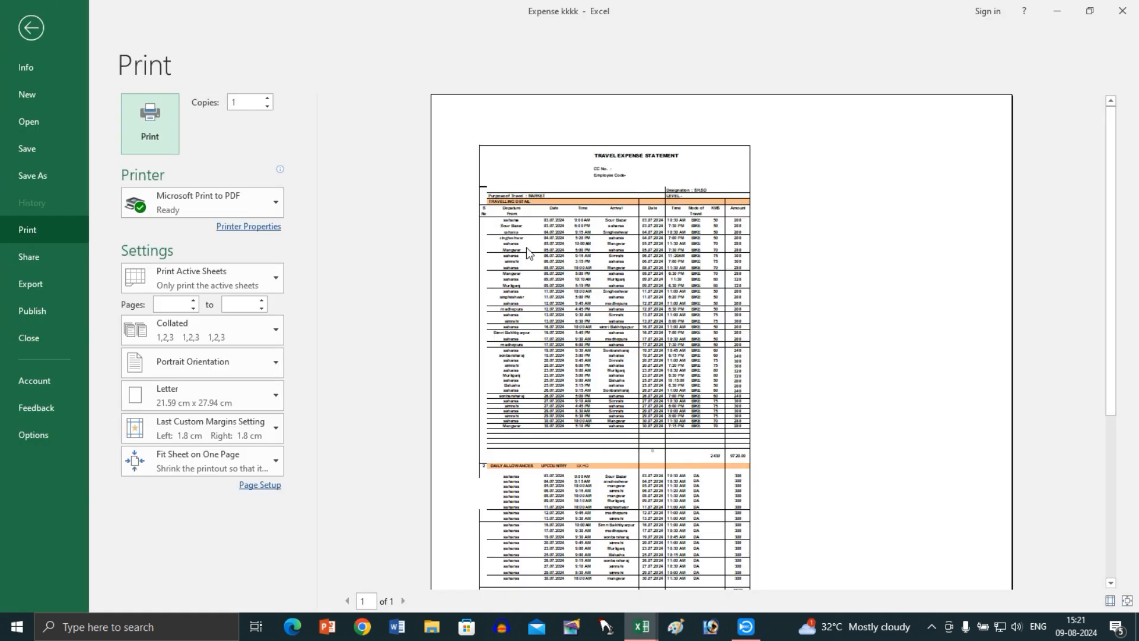
{"action": "scroll", "coordinate": [604, 367], "scroll_direction": "down", "scroll_amount": 2}
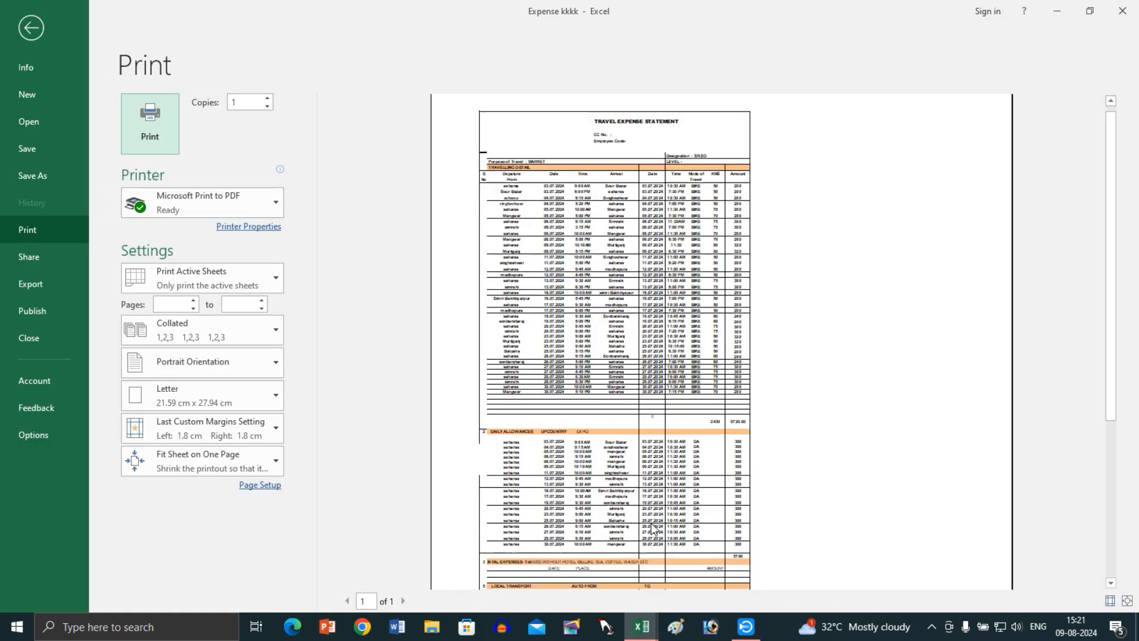
{"action": "scroll", "coordinate": [656, 483], "scroll_direction": "down", "scroll_amount": 2}
{"action": "scroll", "coordinate": [659, 498], "scroll_direction": "down", "scroll_amount": 2}
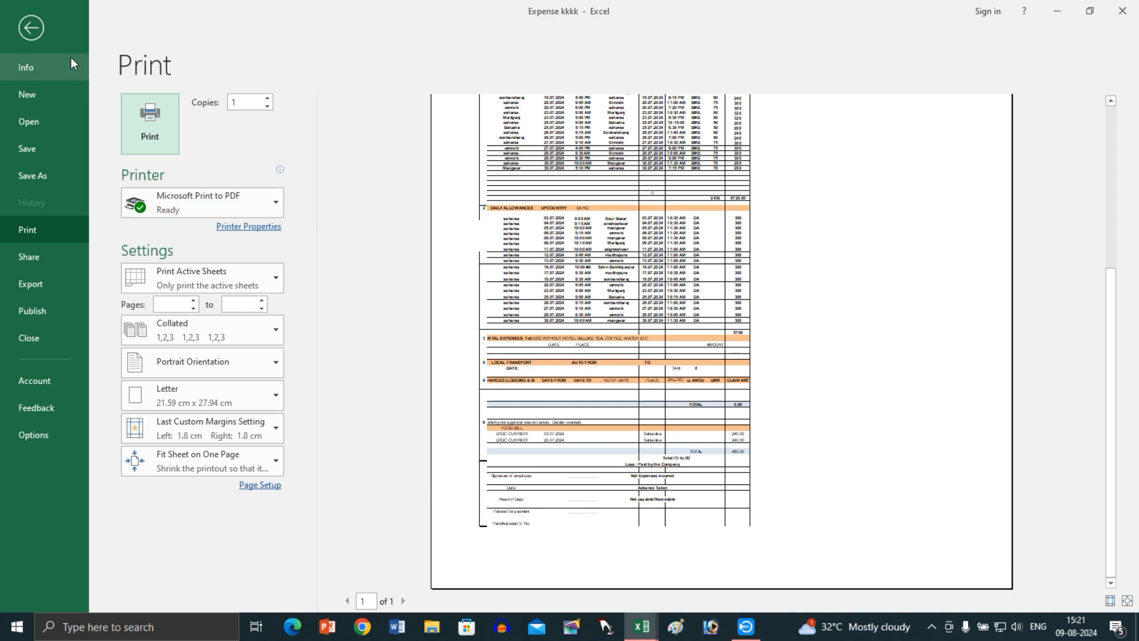
{"action": "left_click", "coordinate": [31, 28]}
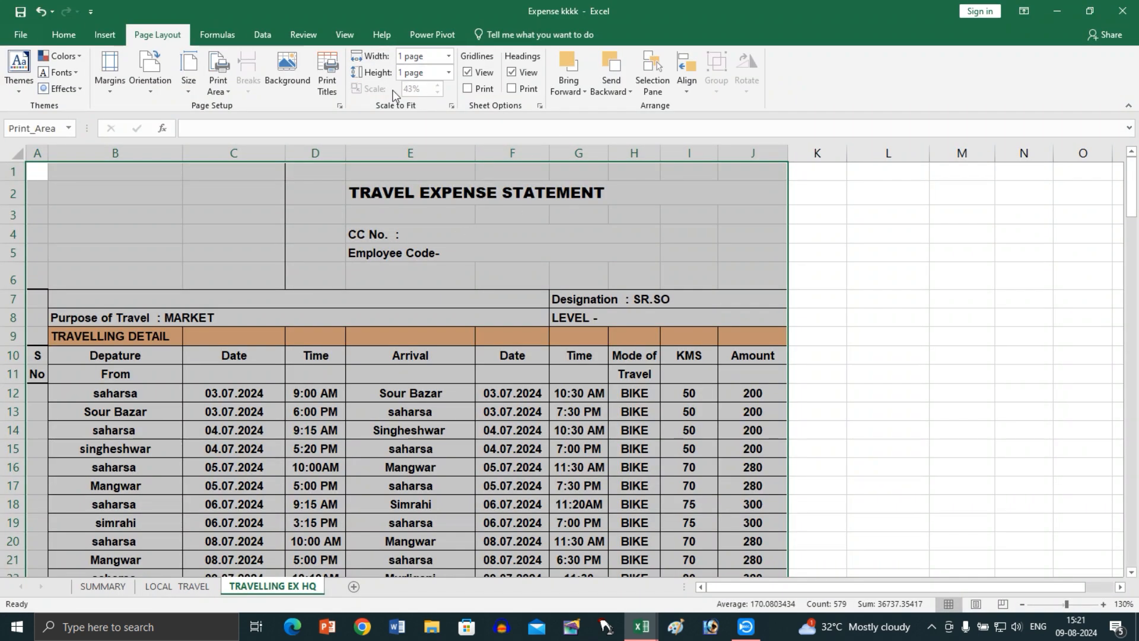
- Set the print height to 3 pages, check the statement's pages in the print preview and return to the worksheet
{"action": "left_click", "coordinate": [450, 72]}
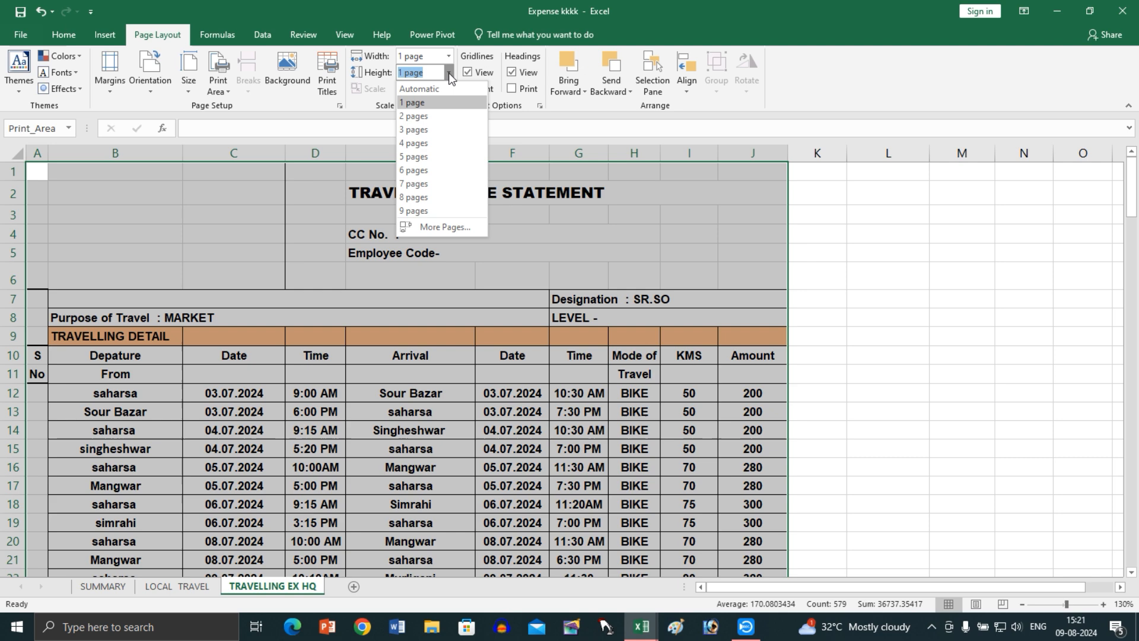
{"action": "left_click", "coordinate": [425, 119]}
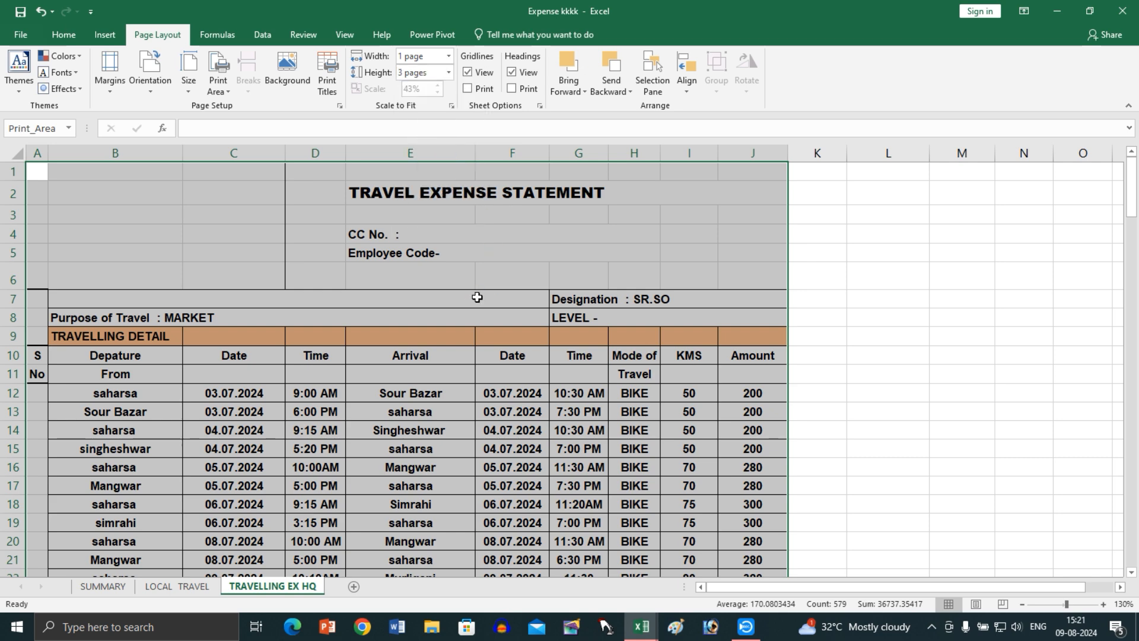
{"action": "key", "text": "ctrl+p"}
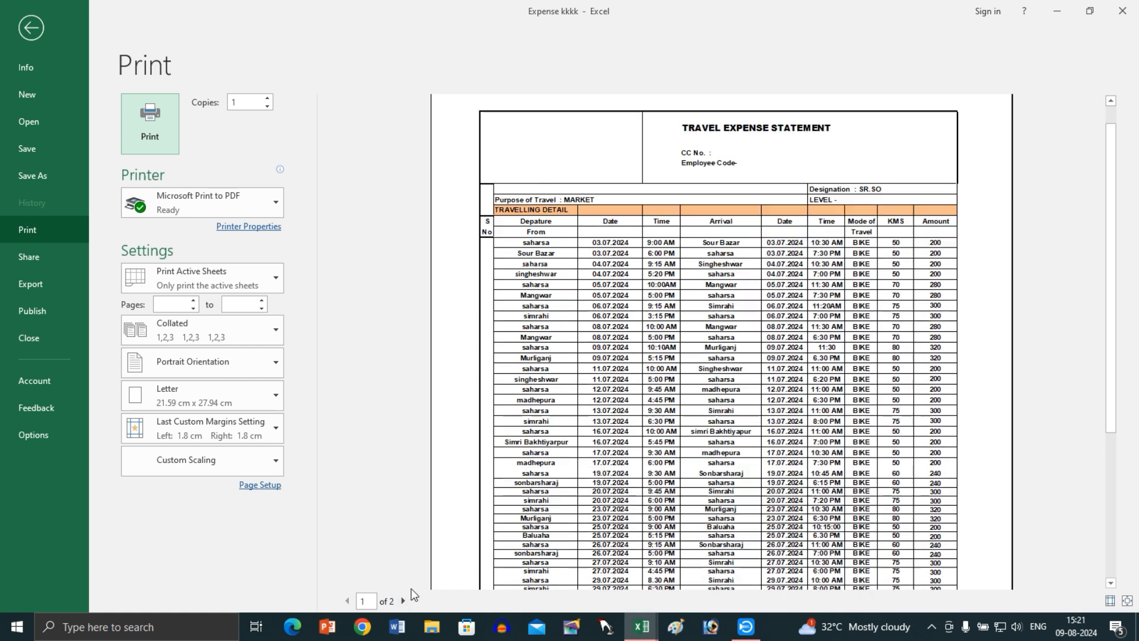
{"action": "scroll", "coordinate": [405, 604], "scroll_direction": "down", "scroll_amount": 2}
{"action": "left_click", "coordinate": [403, 601]}
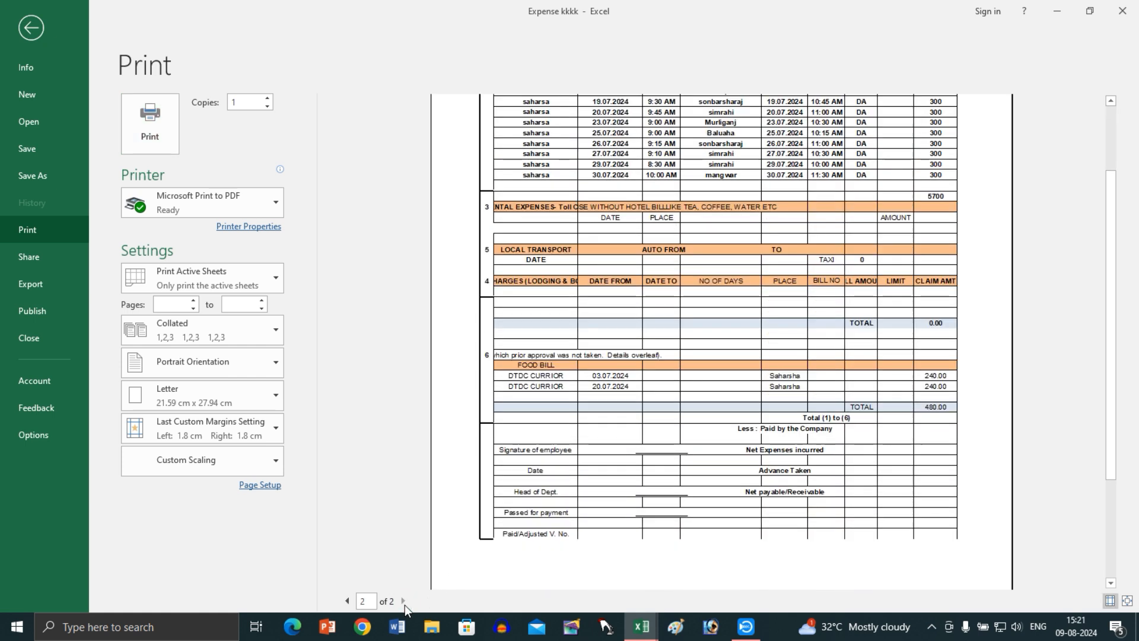
{"action": "left_click", "coordinate": [31, 28]}
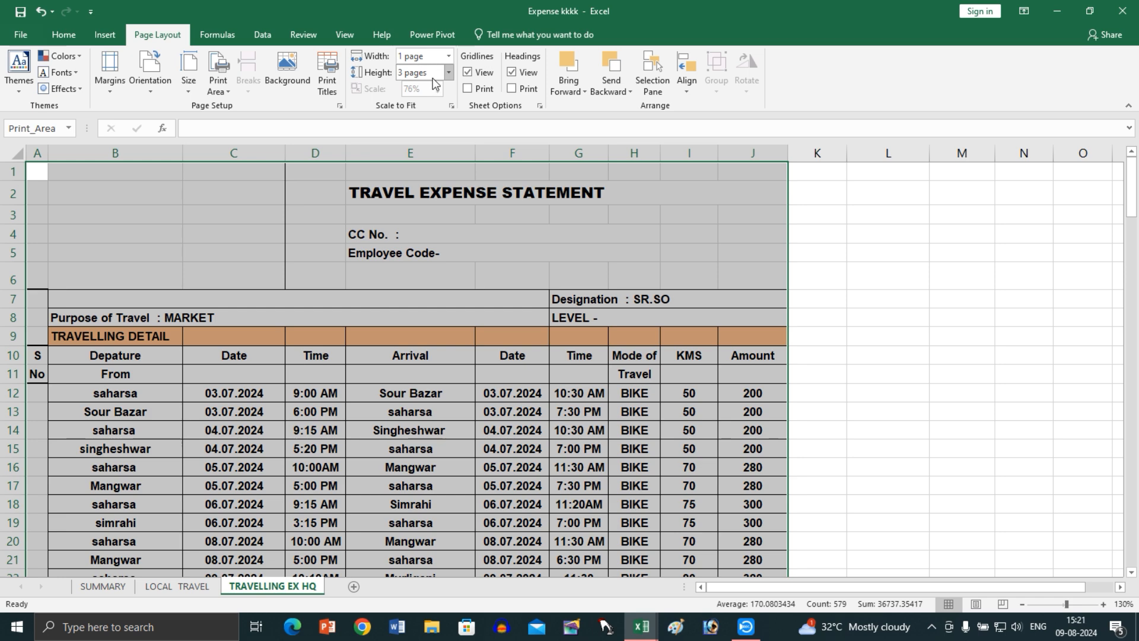
- In the print preview's page setup, fit the printout to 1 page wide by 6 tall and view page 2
{"action": "left_click", "coordinate": [434, 77]}
{"action": "key", "text": "ctrl+p"}
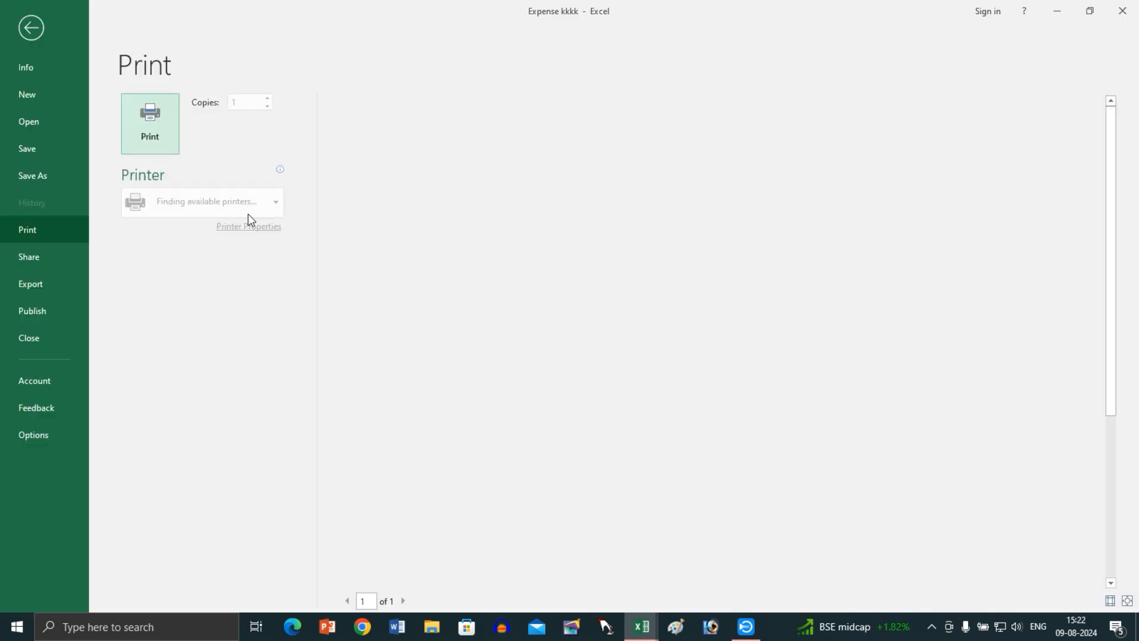
{"action": "left_click", "coordinate": [257, 486]}
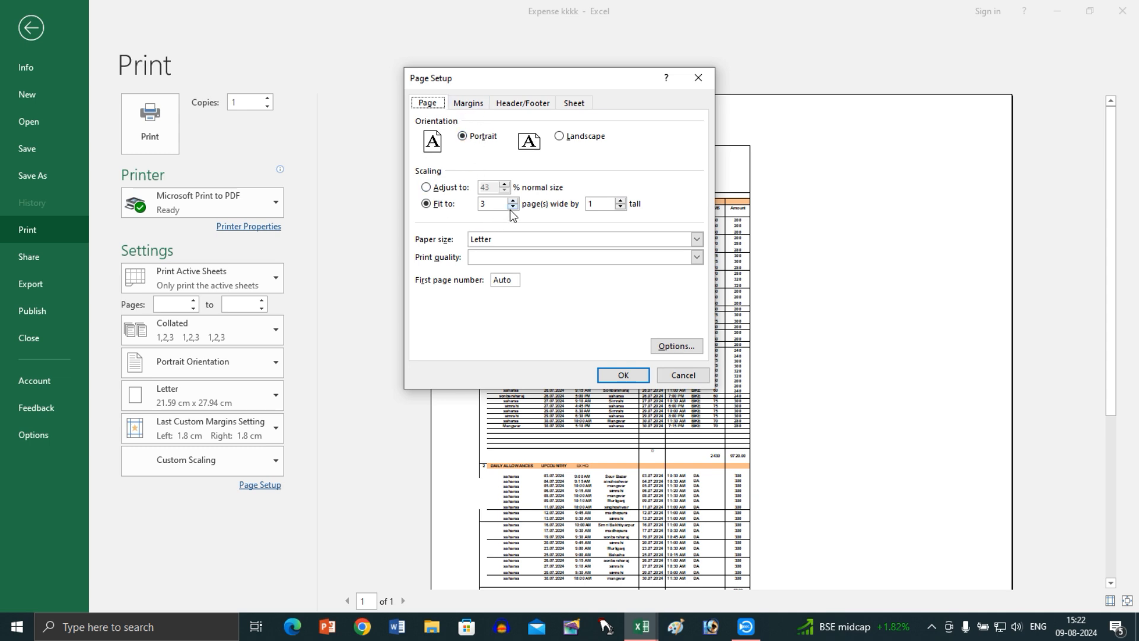
{"action": "left_click", "coordinate": [481, 204]}
{"action": "left_click", "coordinate": [623, 375]}
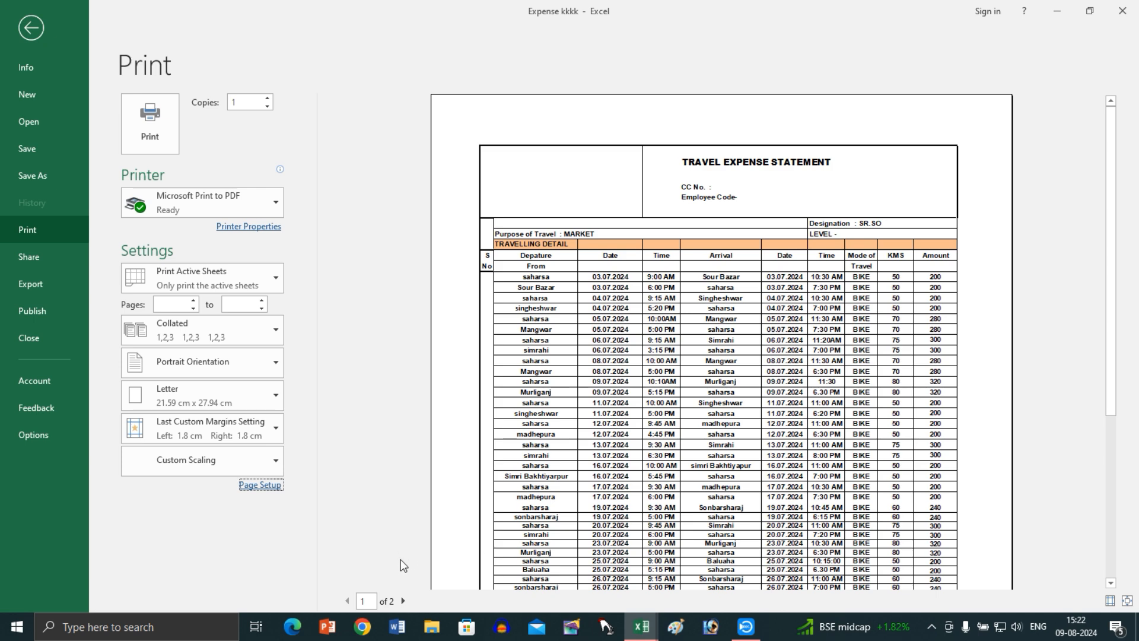
{"action": "left_click", "coordinate": [403, 601]}
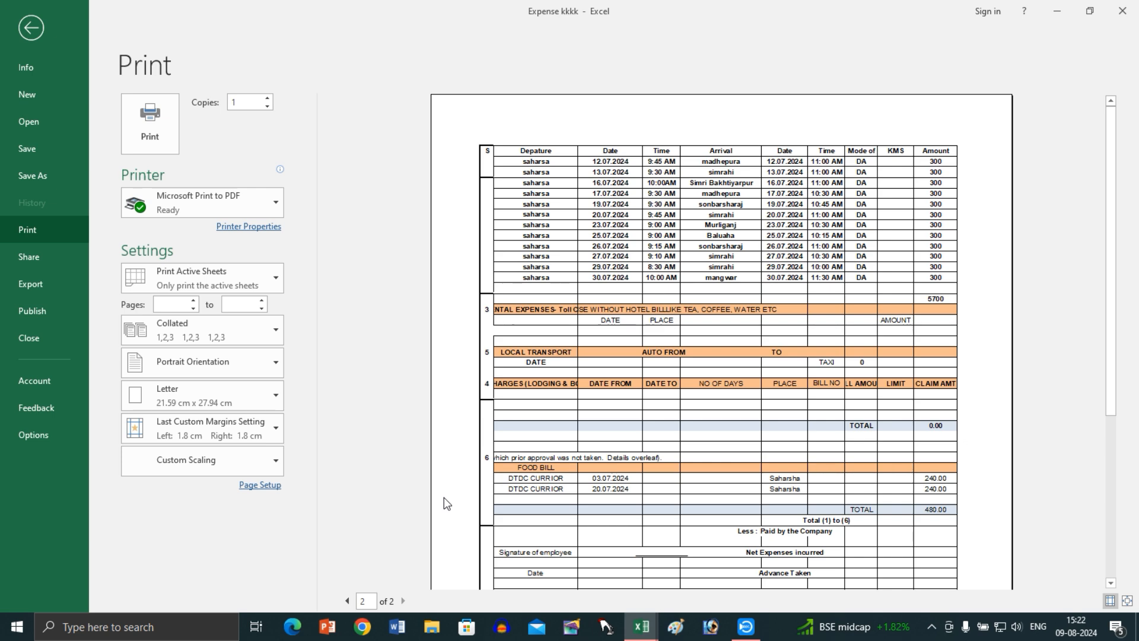
- Adjust the print scaling to 100% of normal size in the page setup and apply it to the preview
{"action": "left_click", "coordinate": [260, 484]}
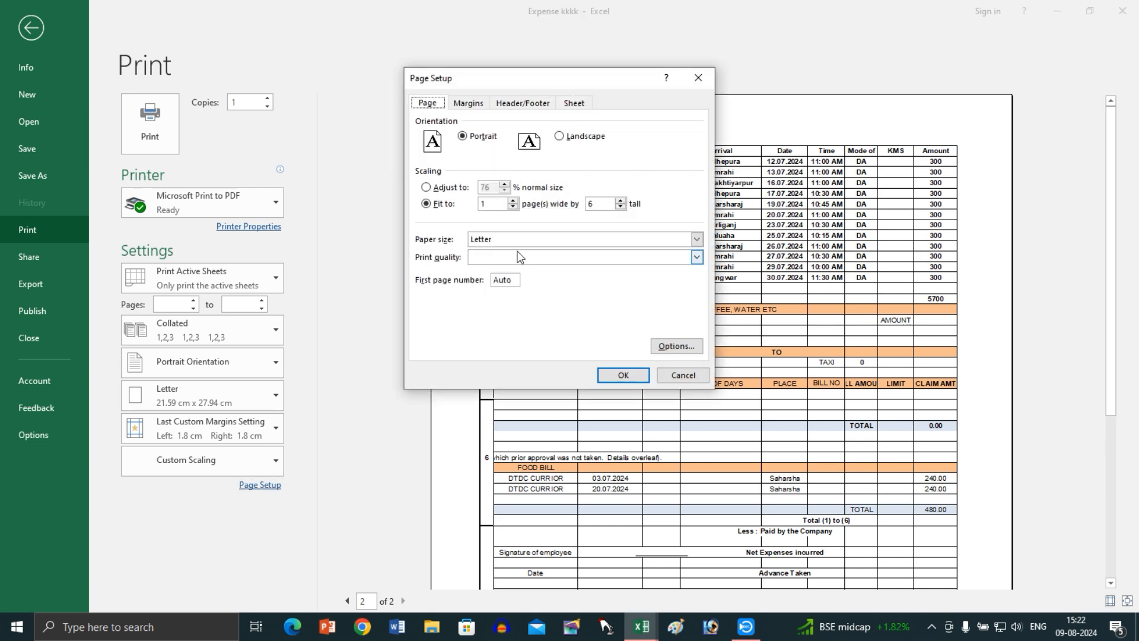
{"action": "left_click", "coordinate": [505, 189]}
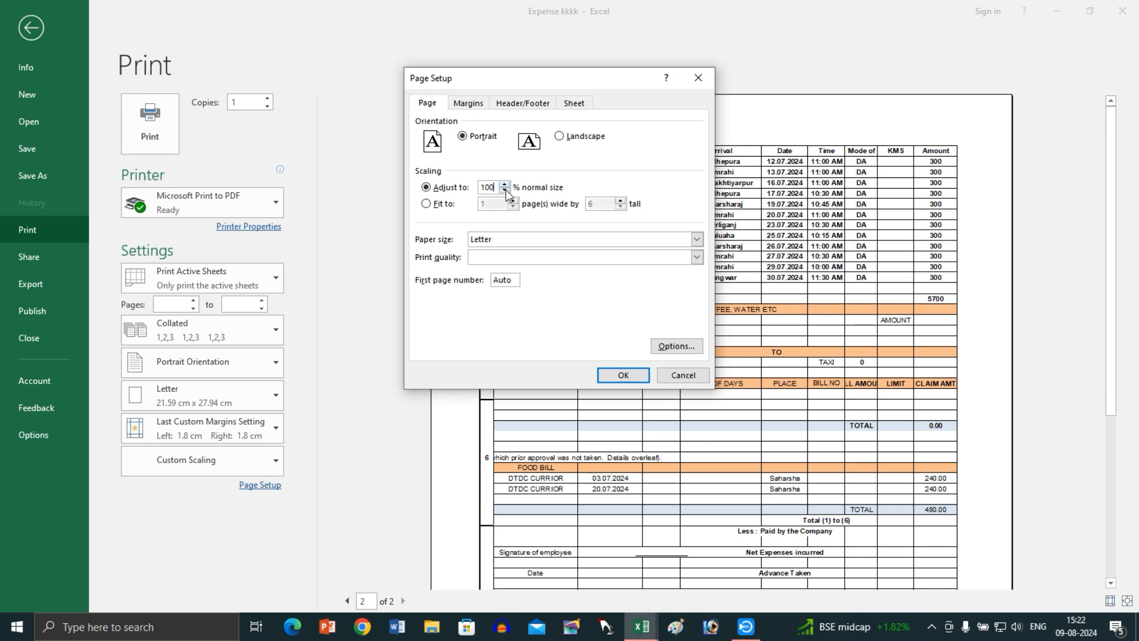
{"action": "left_click", "coordinate": [616, 382]}
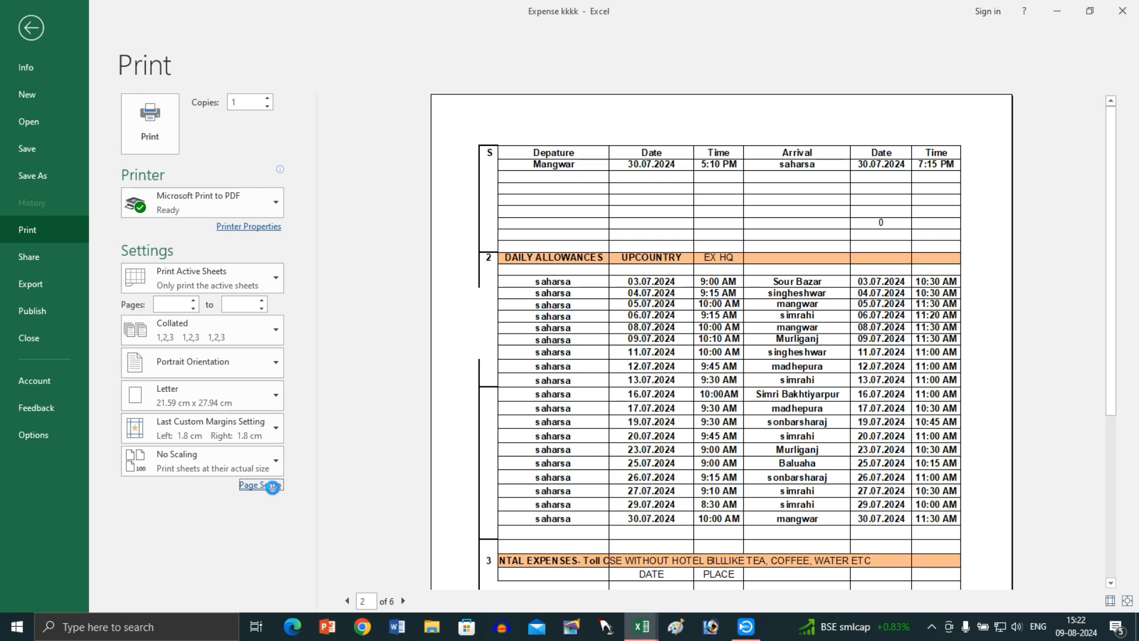
- Switch the scaling back from a percentage to Fit to, 1 page wide by 6 tall, and apply it
{"action": "left_click", "coordinate": [270, 484]}
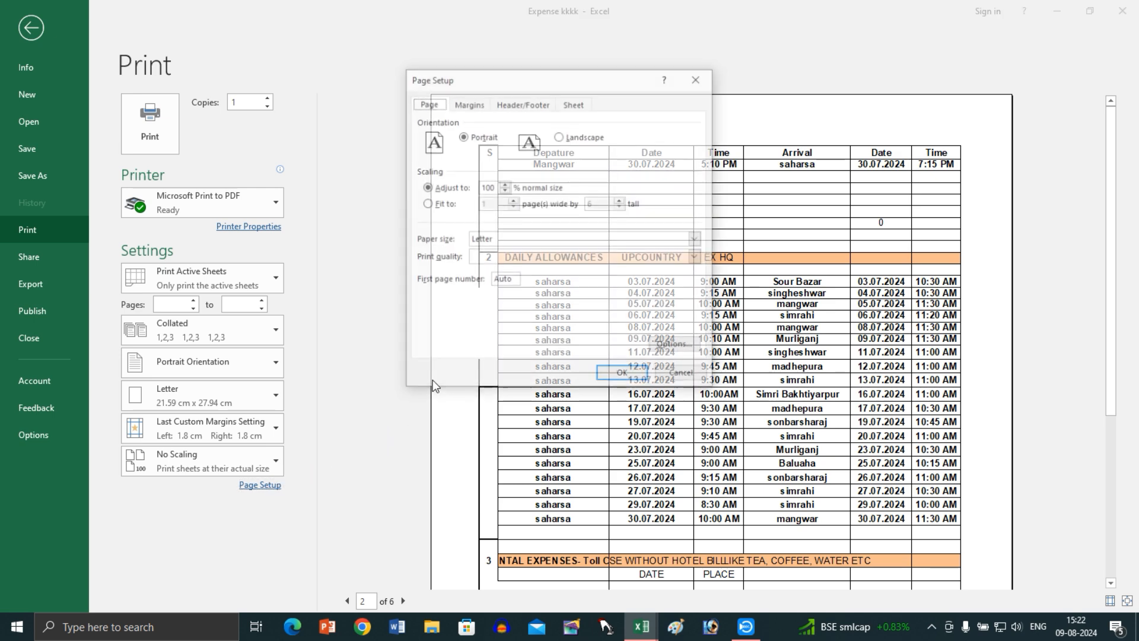
{"action": "left_click", "coordinate": [442, 205]}
{"action": "double_click", "coordinate": [483, 203]}
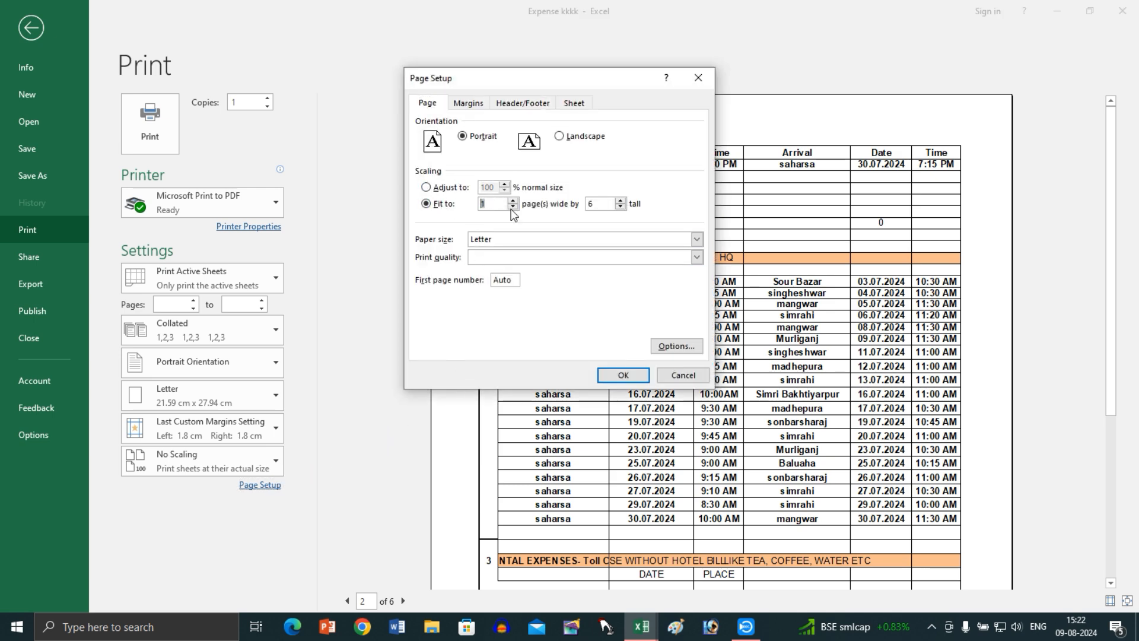
{"action": "double_click", "coordinate": [591, 204]}
{"action": "left_click", "coordinate": [613, 374]}
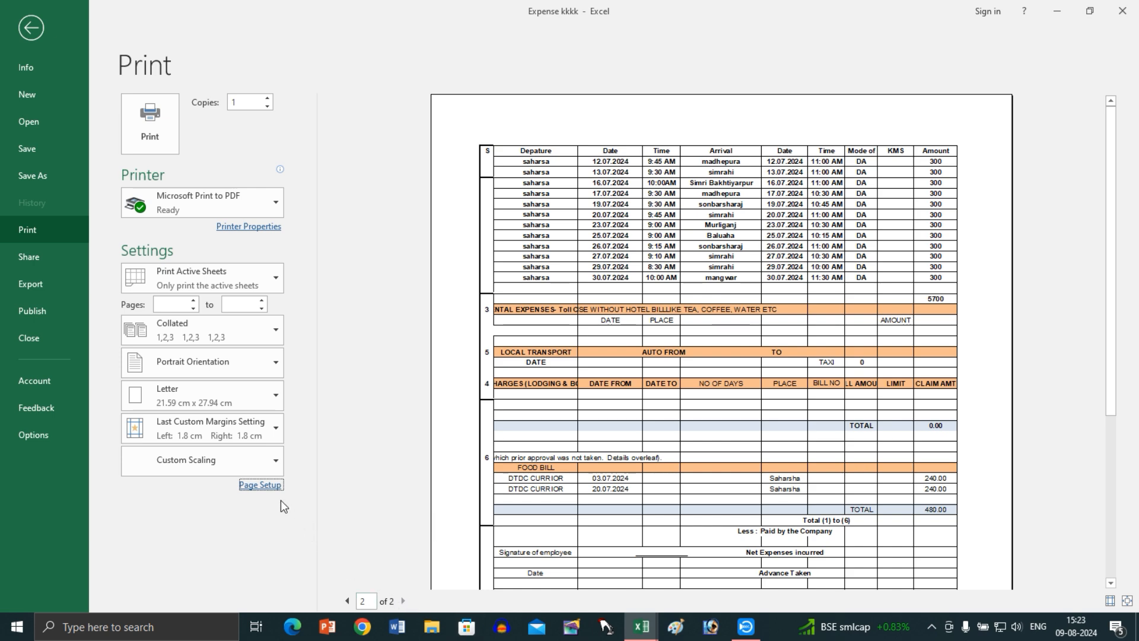
- In the page setup, fit the printout to 2 pages wide by 1 tall and check the result in the preview
{"action": "left_click", "coordinate": [276, 486]}
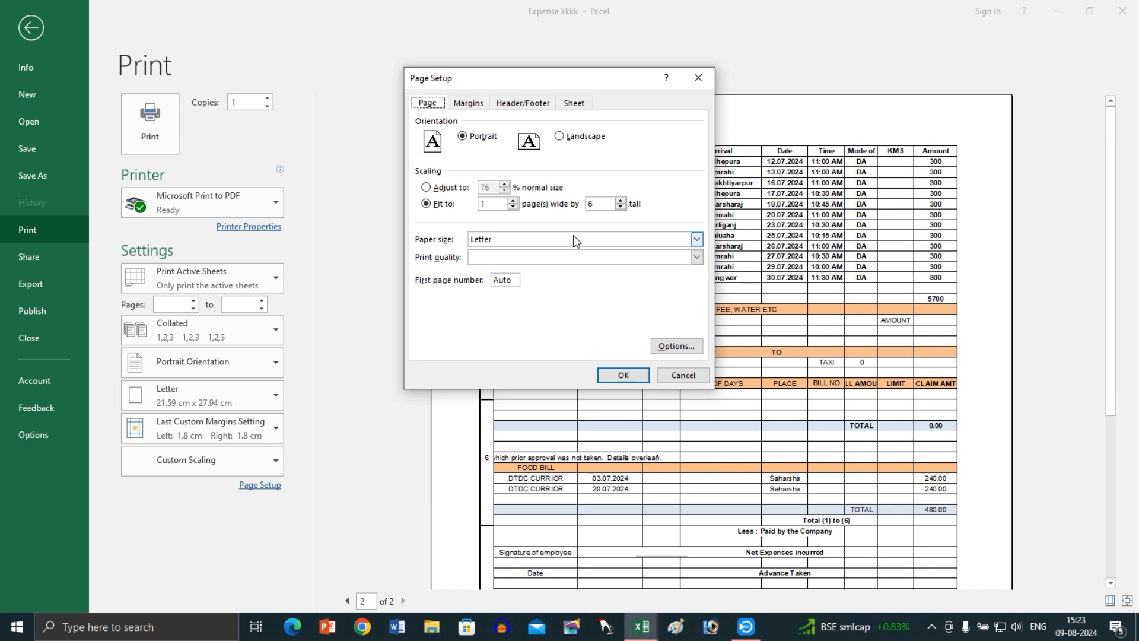
{"action": "left_click", "coordinate": [592, 203]}
{"action": "key", "text": "Delete"}
{"action": "type", "text": "1"}
{"action": "left_click_drag", "start_coordinate": [495, 207], "coordinate": [476, 206]}
{"action": "type", "text": "2"}
{"action": "left_click", "coordinate": [621, 374]}
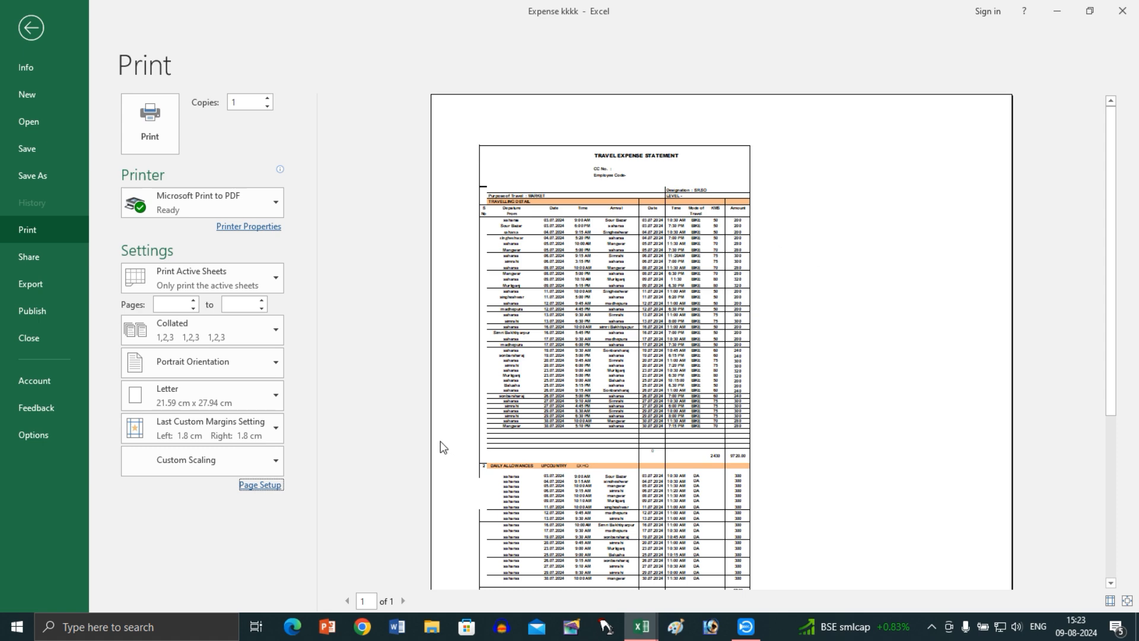
{"action": "left_click", "coordinate": [259, 486]}
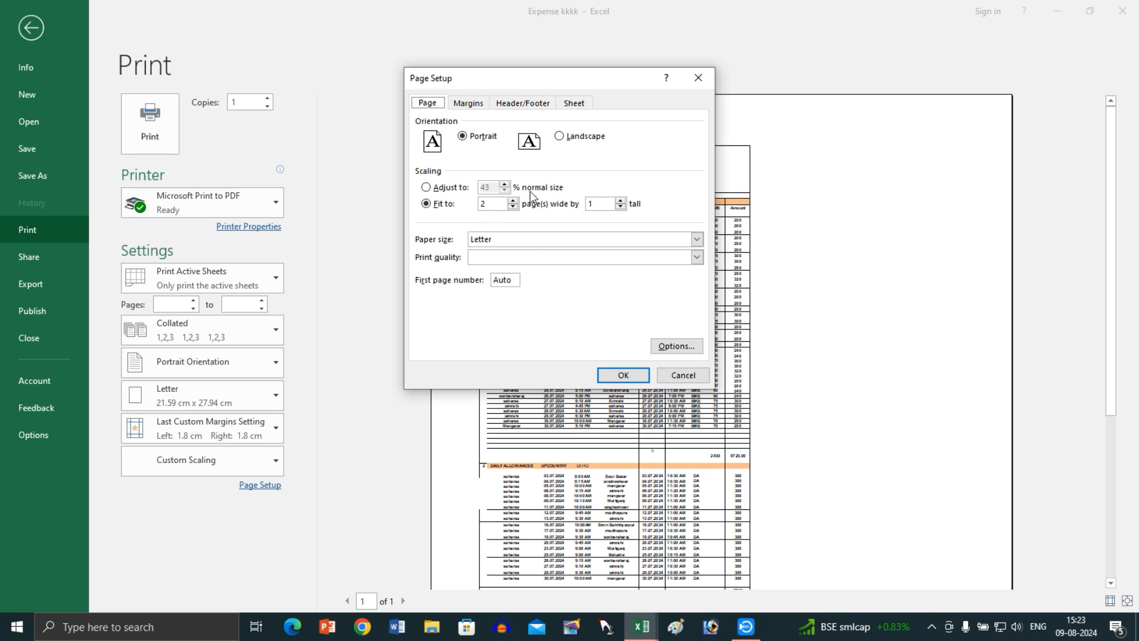
{"action": "left_click", "coordinate": [676, 376]}
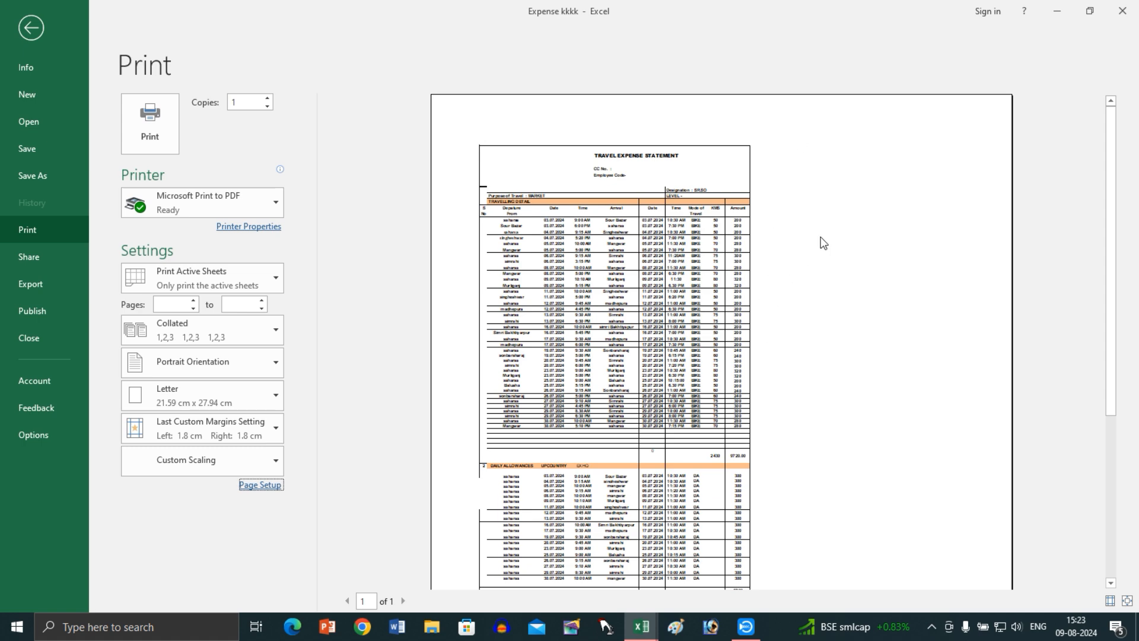
{"action": "scroll", "coordinate": [831, 261], "scroll_direction": "down", "scroll_amount": 1}
- Change the Fit to scaling to 1 page wide by 1 tall and apply it to the preview
{"action": "left_click", "coordinate": [260, 485]}
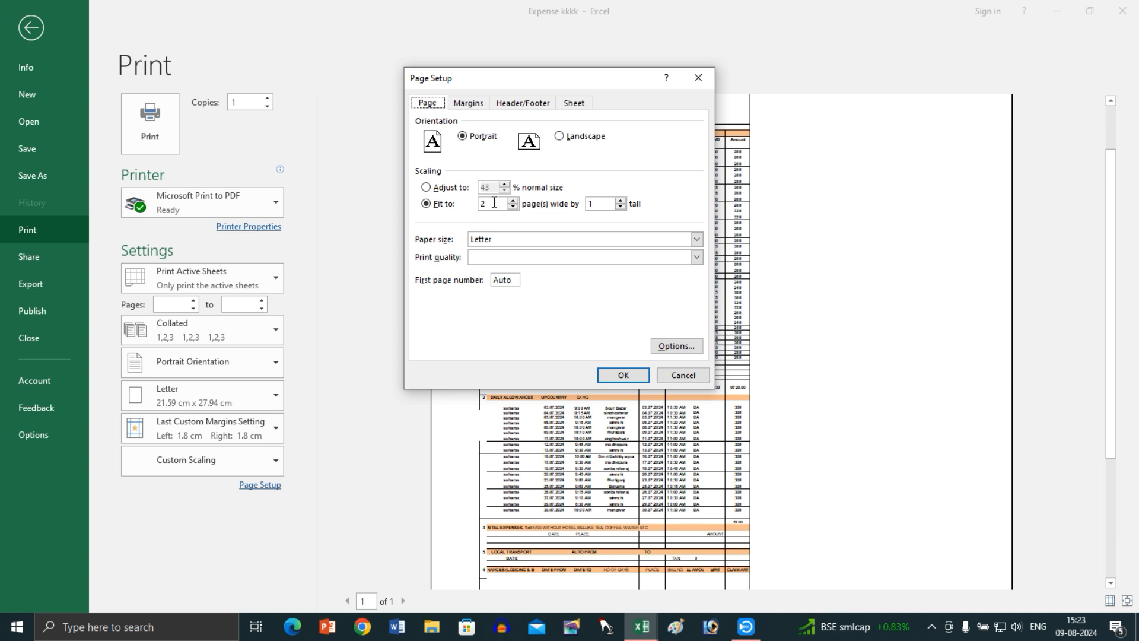
{"action": "left_click_drag", "start_coordinate": [494, 203], "coordinate": [478, 203]}
{"action": "left_click", "coordinate": [620, 369]}
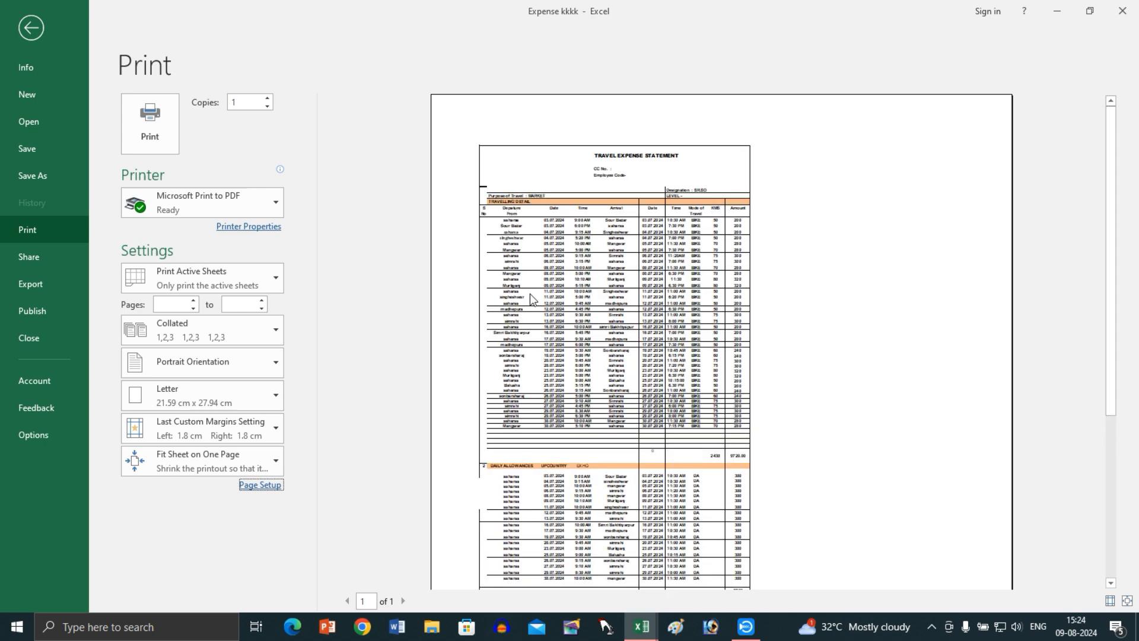
{"action": "left_click", "coordinate": [251, 452]}
{"action": "left_click", "coordinate": [207, 330]}
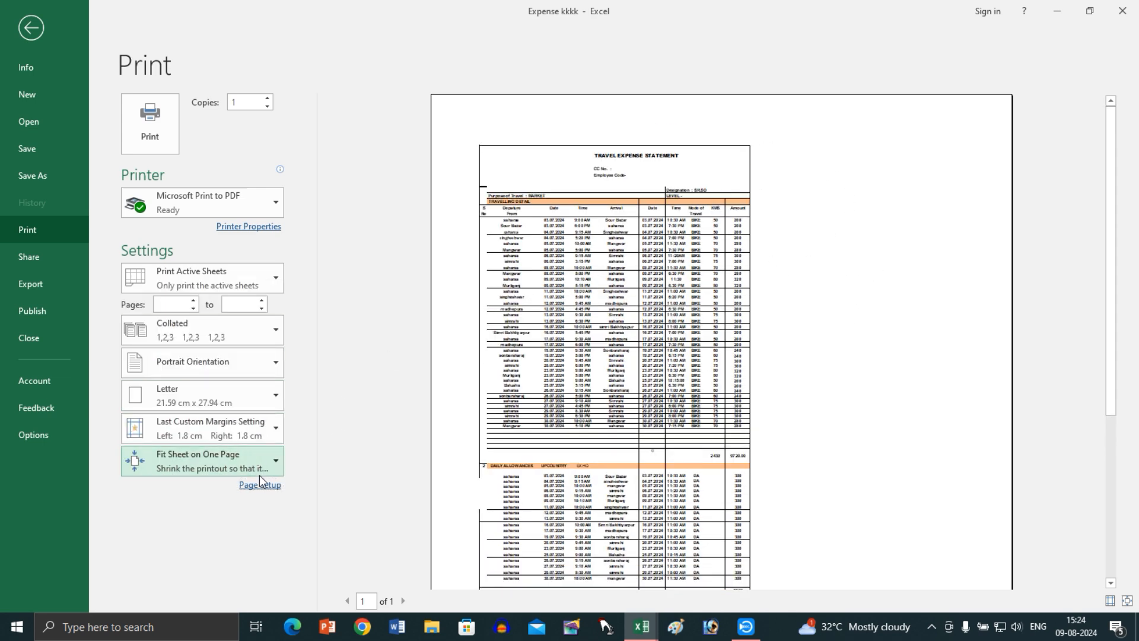
- Switch the page scaling to Adjust to 80% of normal size, apply it and return to the worksheet
{"action": "left_click", "coordinate": [260, 485]}
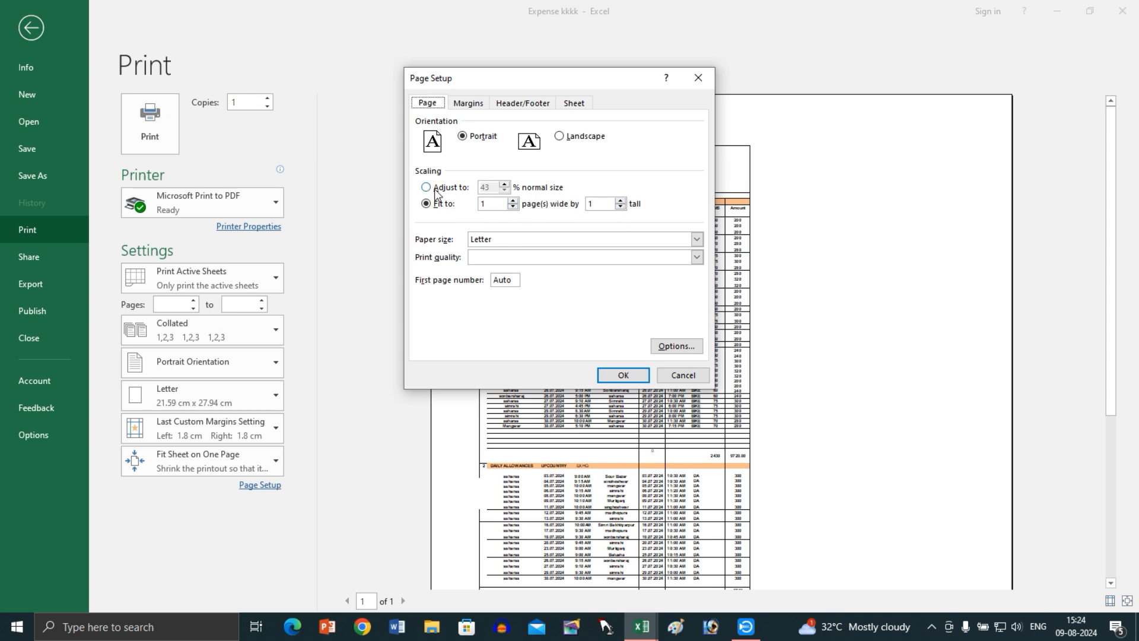
{"action": "left_click", "coordinate": [466, 189]}
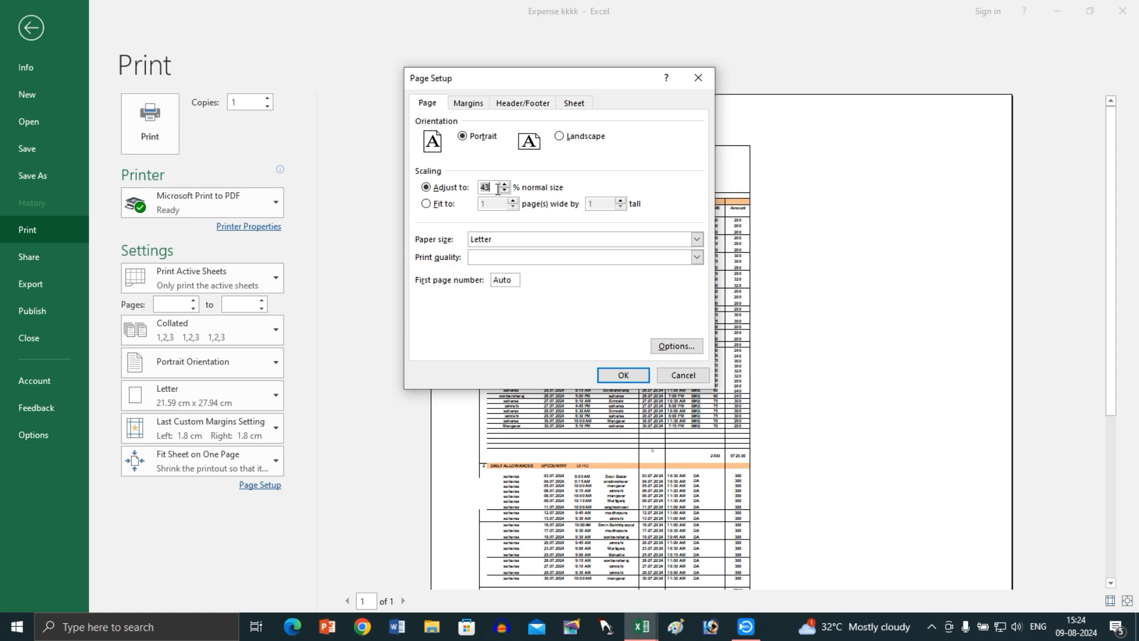
{"action": "left_click", "coordinate": [631, 377]}
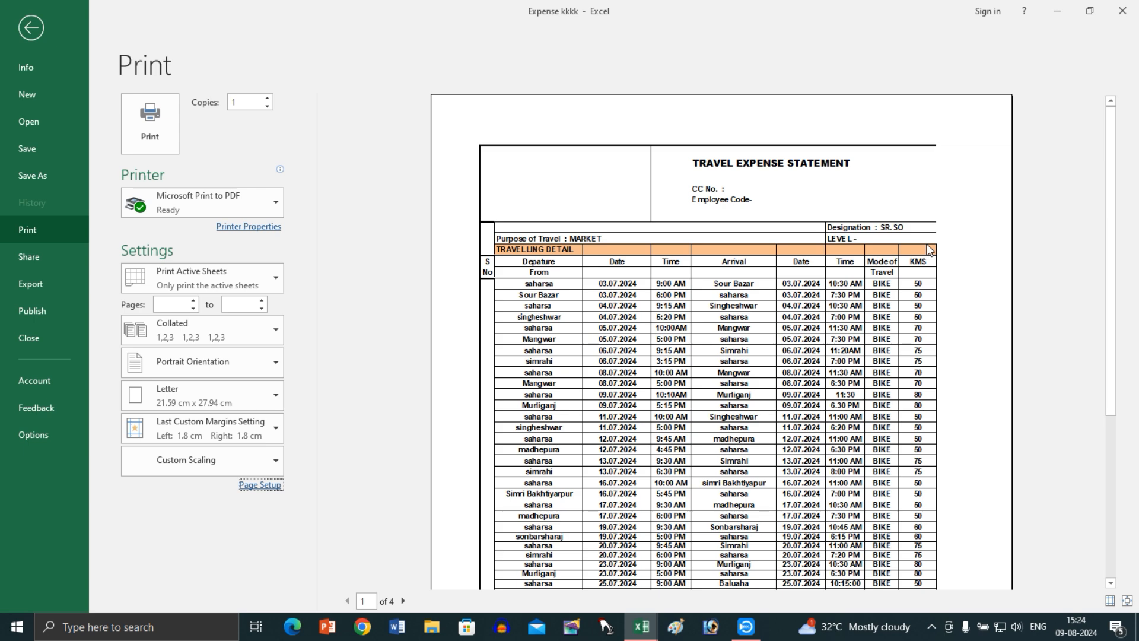
{"action": "left_click", "coordinate": [38, 24]}
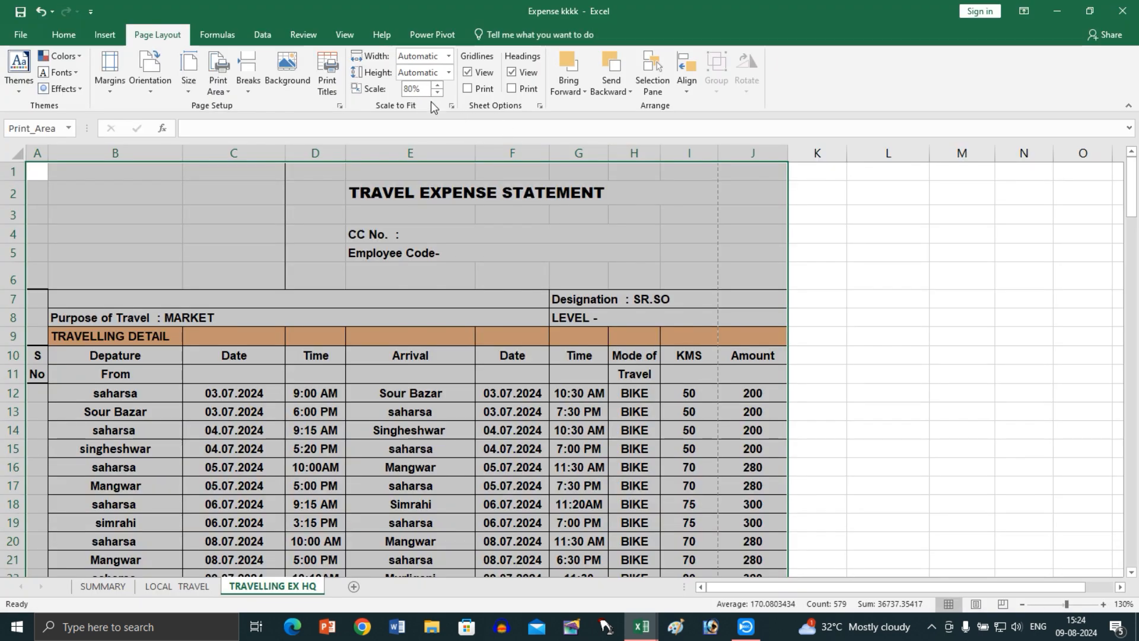
- Set the sheet's print scale to 50%, check the first page in the print preview and return to the worksheet
{"action": "left_click", "coordinate": [428, 90]}
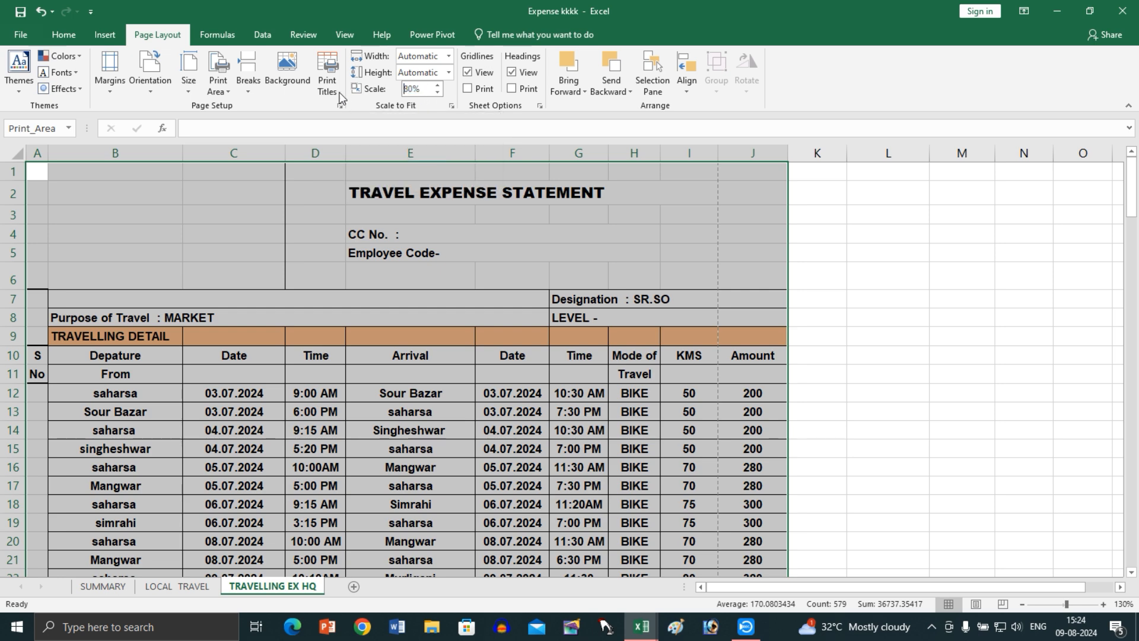
{"action": "type", "text": "50"}
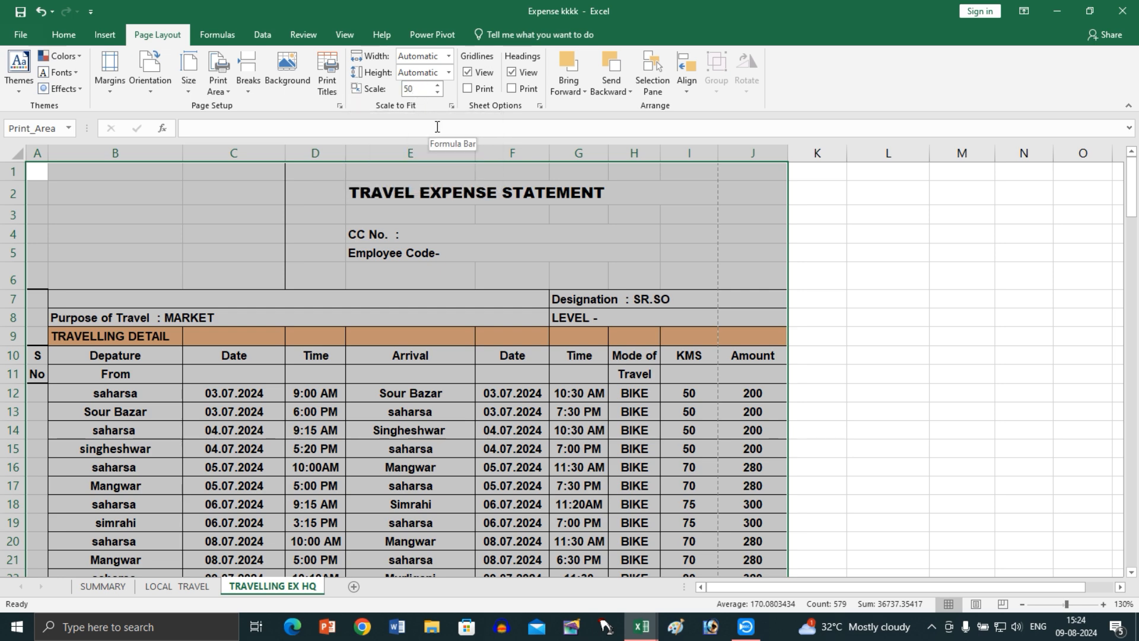
{"action": "key", "text": "Return"}
{"action": "key", "text": "ctrl+p"}
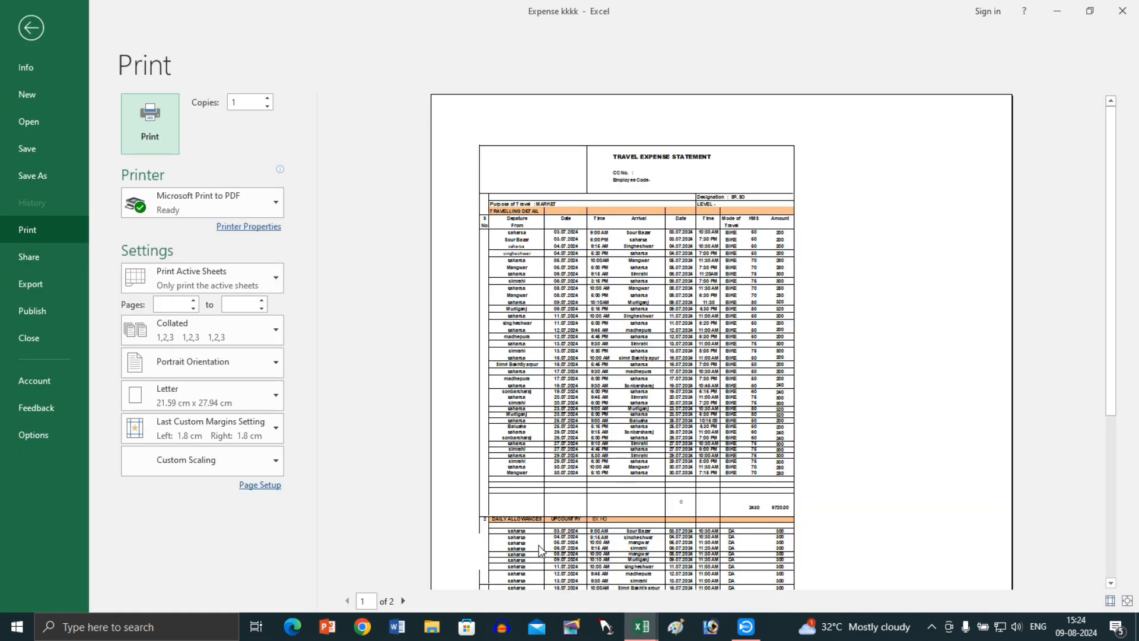
{"action": "scroll", "coordinate": [761, 226], "scroll_direction": "down", "scroll_amount": 5}
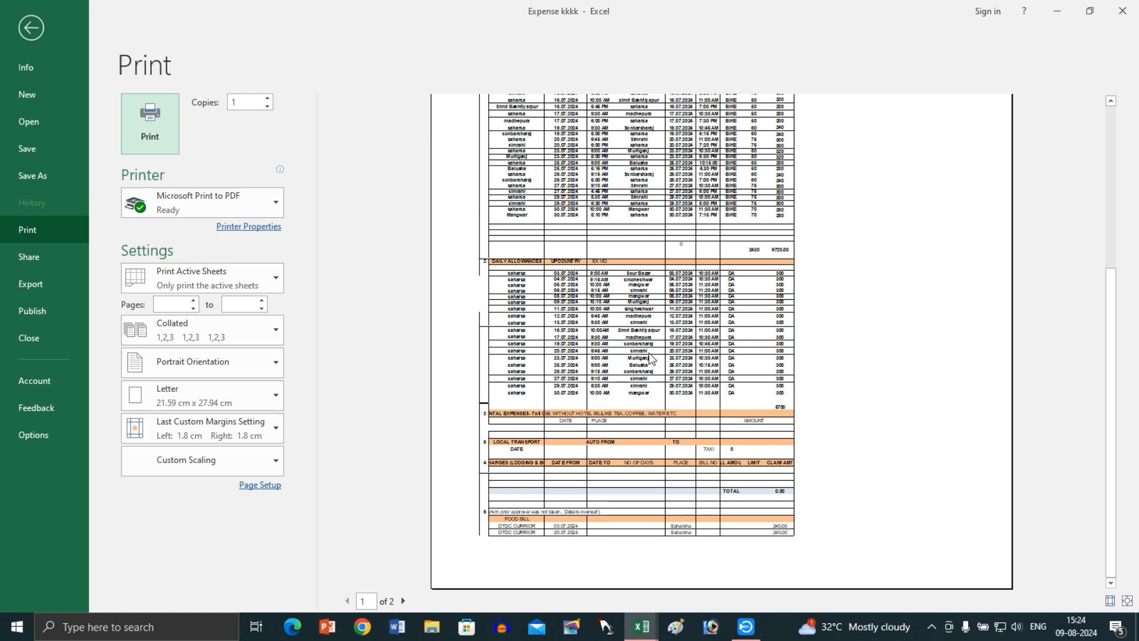
{"action": "left_click", "coordinate": [37, 30]}
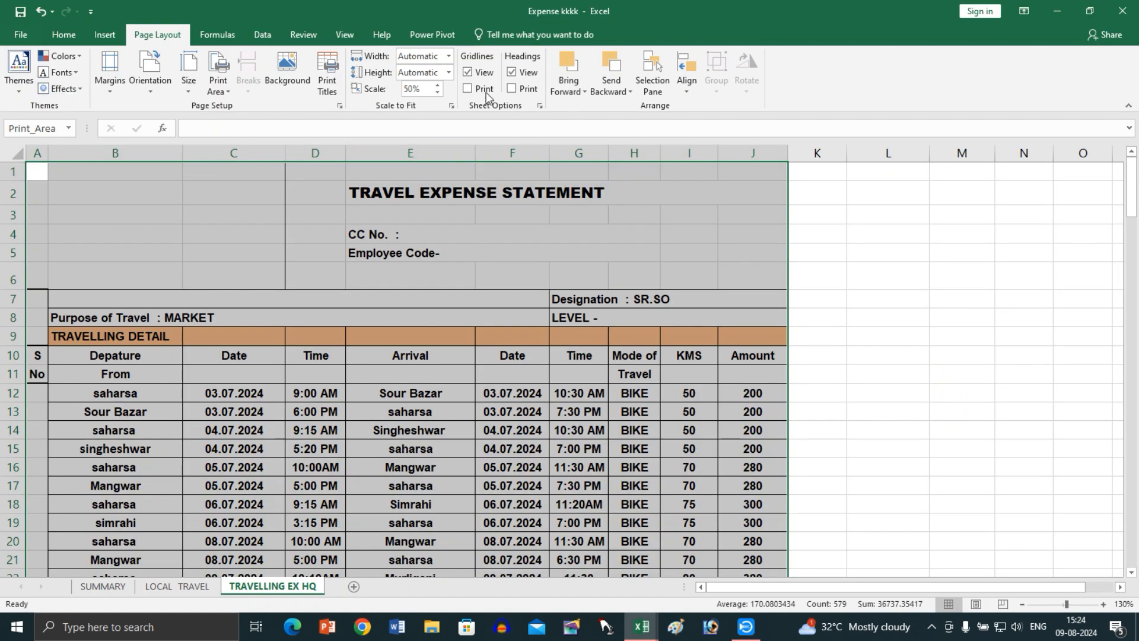
- Hide the worksheet's on-screen gridlines, look over the cells, and show the gridlines again
{"action": "left_click", "coordinate": [490, 76]}
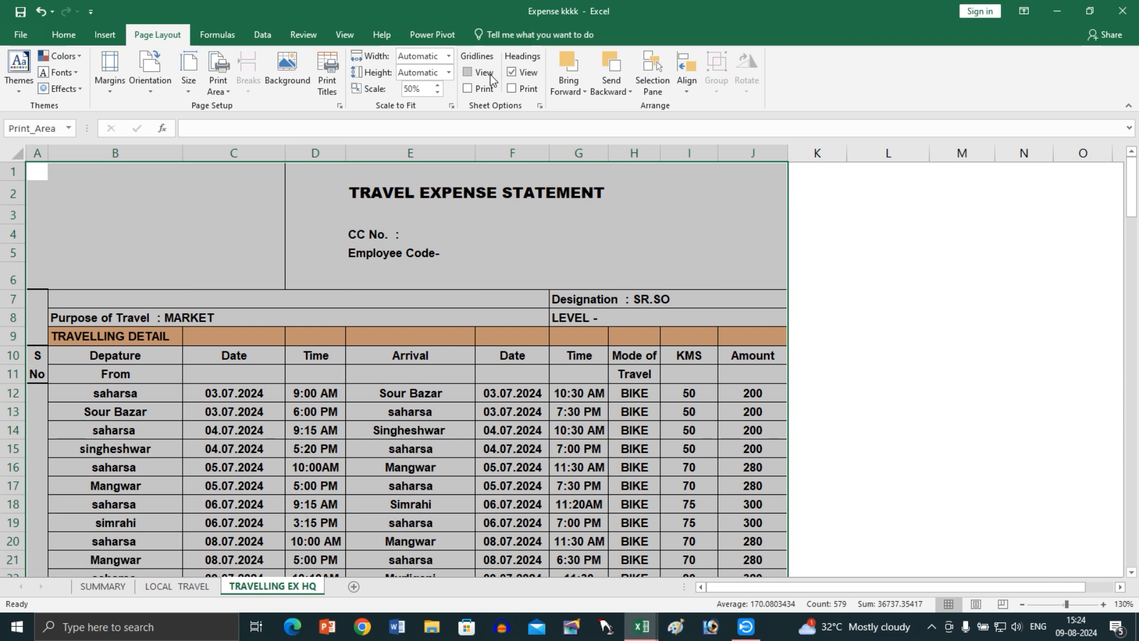
{"action": "left_click", "coordinate": [819, 333]}
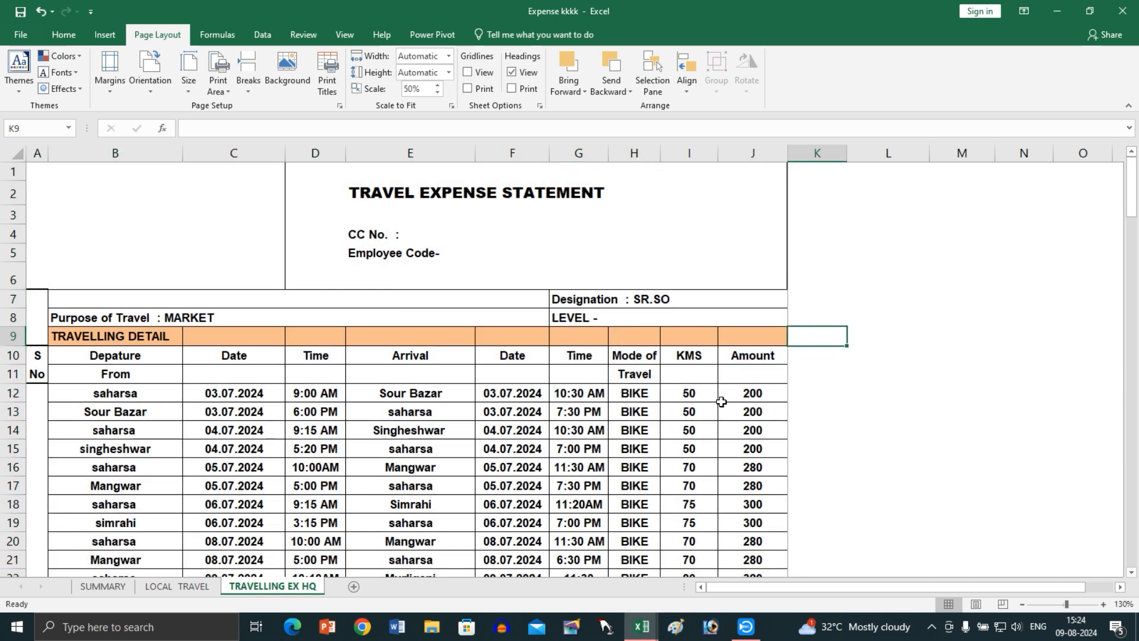
{"action": "left_click", "coordinate": [905, 295]}
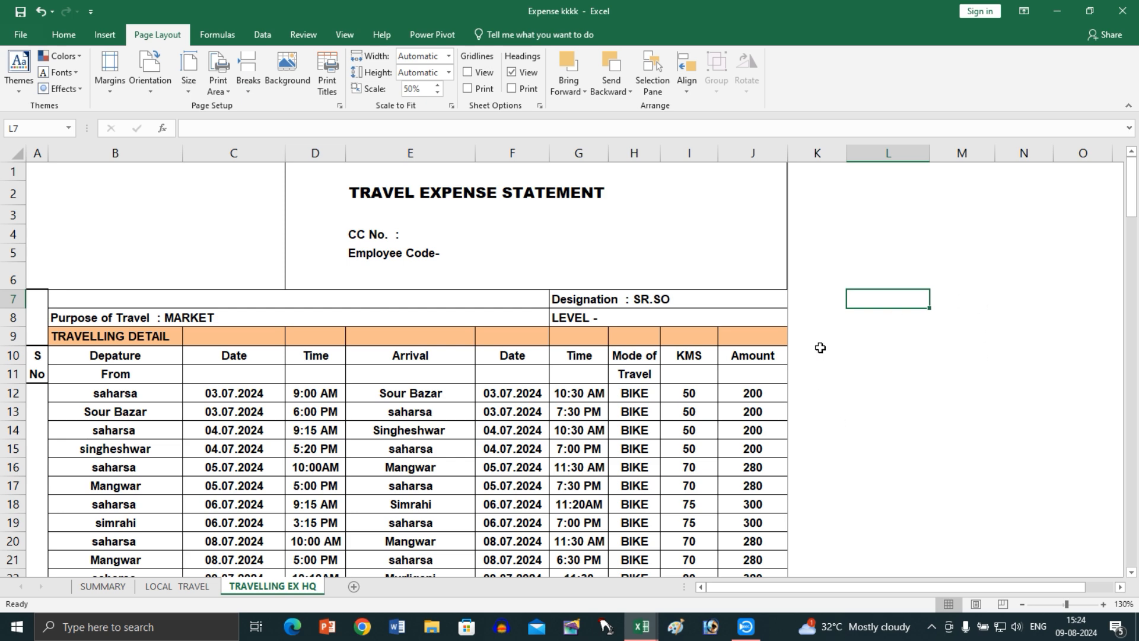
{"action": "left_click", "coordinate": [600, 445]}
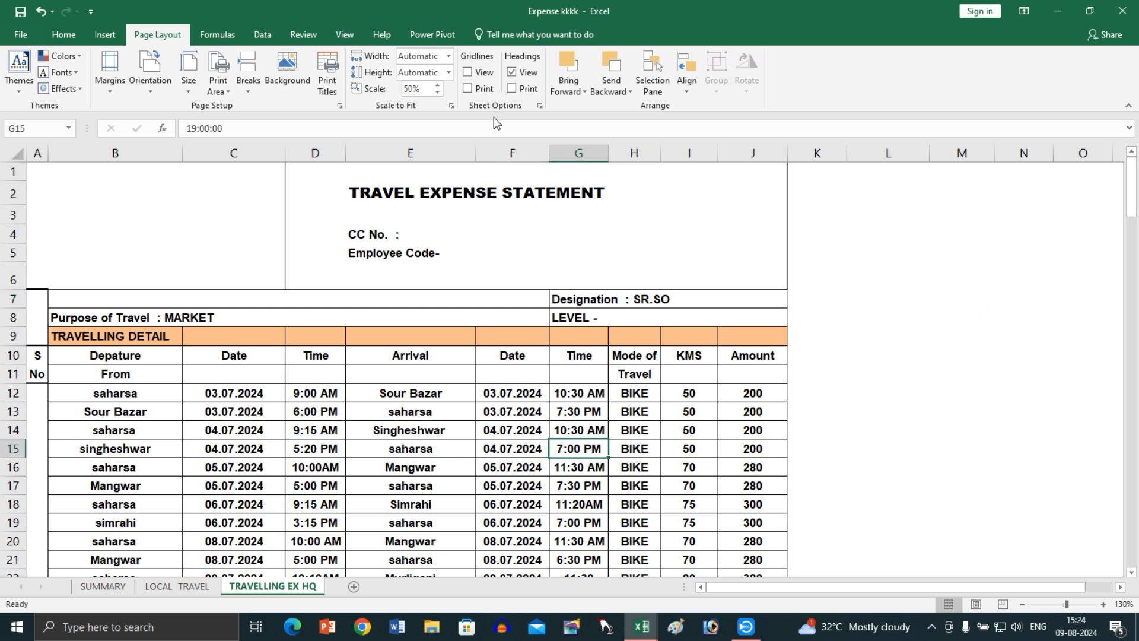
{"action": "left_click", "coordinate": [481, 76]}
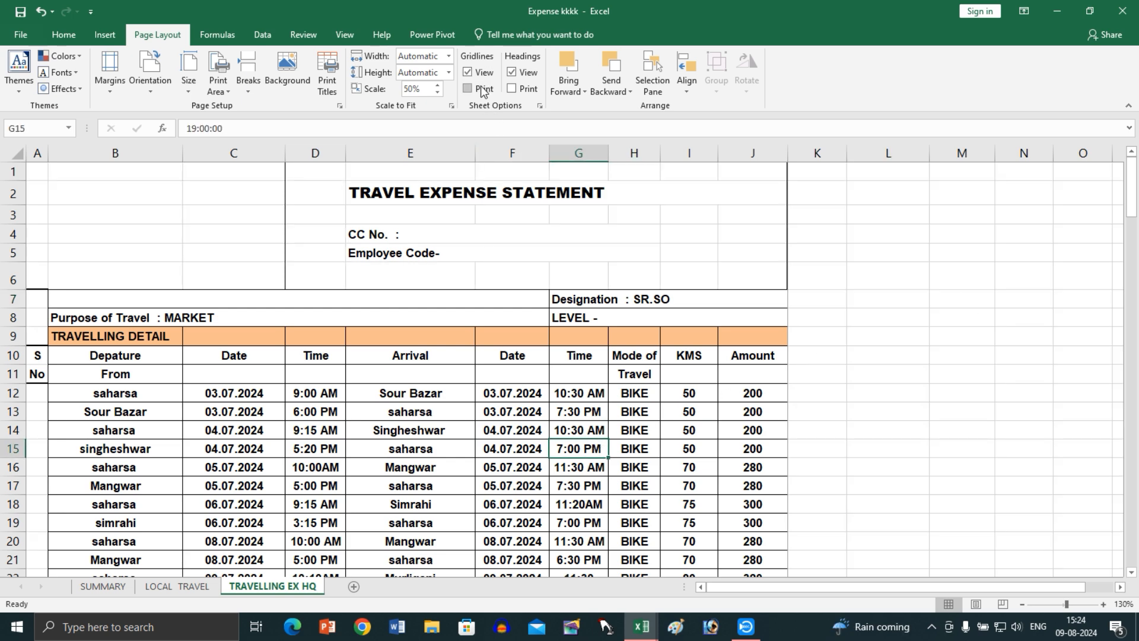
- Turn on printing of gridlines and check the statement in the print preview
{"action": "left_click", "coordinate": [482, 89]}
{"action": "key", "text": "ctrl+p"}
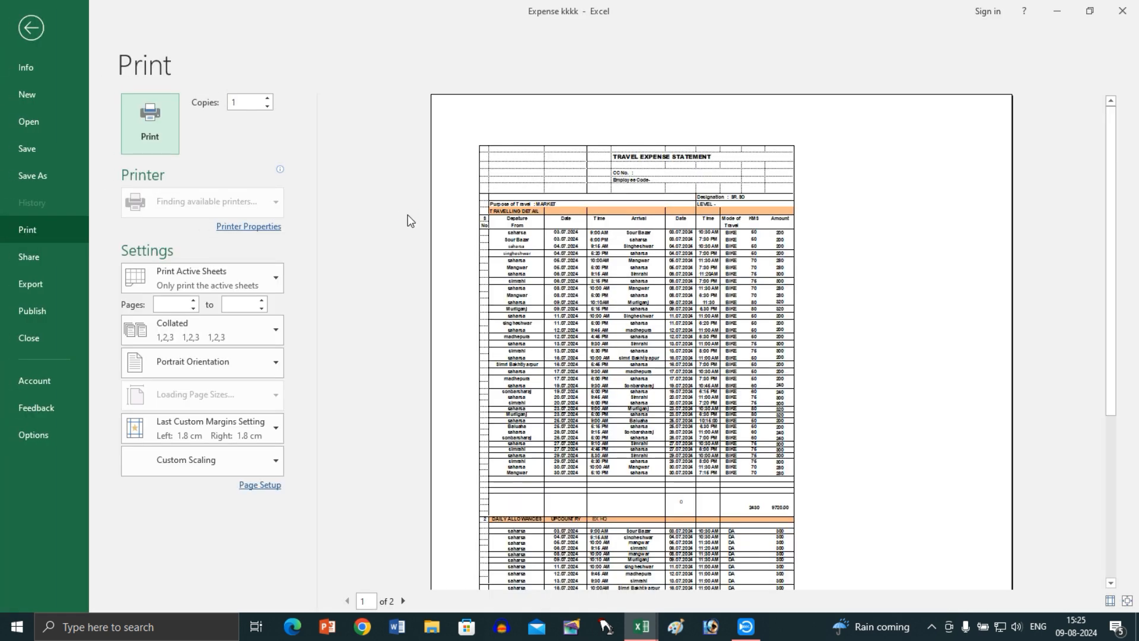
{"action": "key", "text": "Escape"}
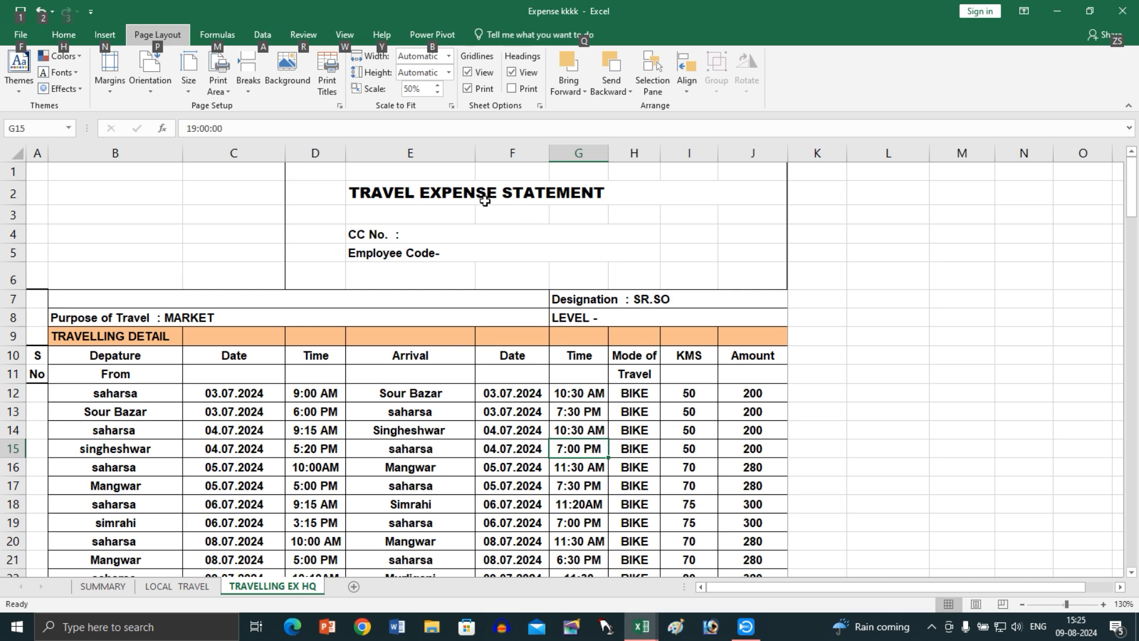
- Remove all borders from the statement table starting at row 7 and check it in the print preview
{"action": "left_click_drag", "start_coordinate": [839, 259], "coordinate": [962, 431]}
{"action": "left_click", "coordinate": [553, 419]}
{"action": "left_click", "coordinate": [198, 407]}
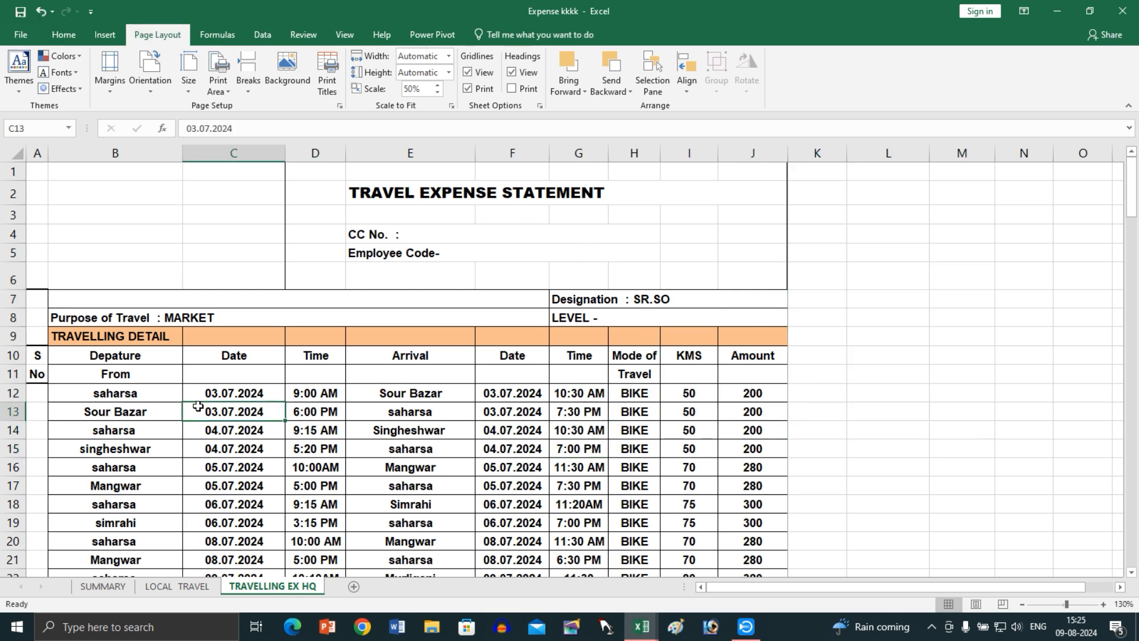
{"action": "key", "text": "ctrl+a"}
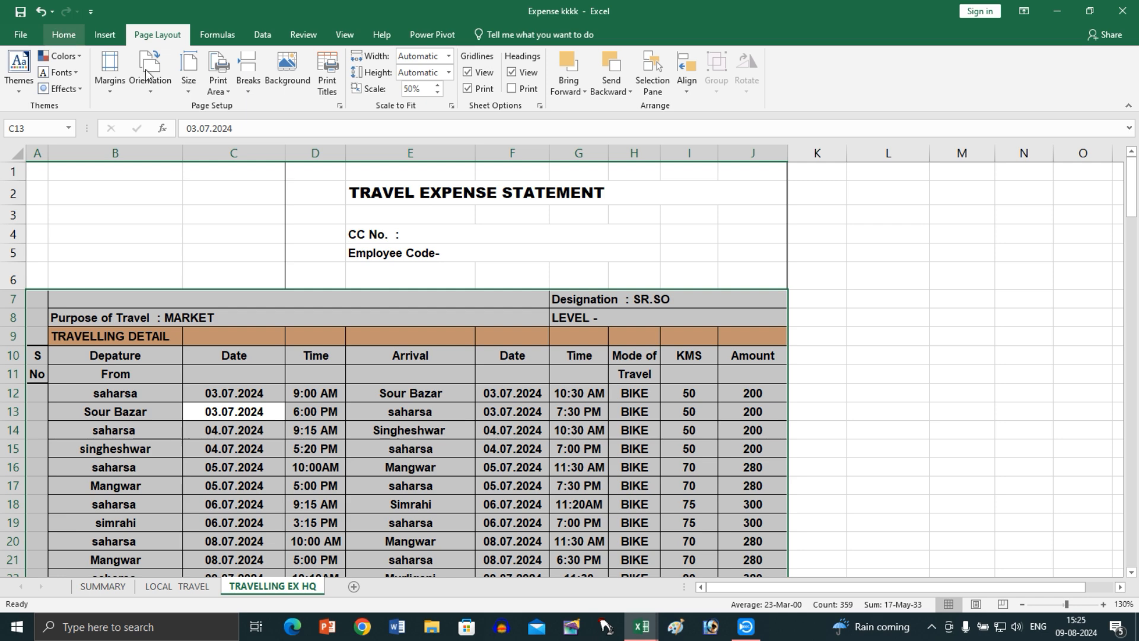
{"action": "left_click", "coordinate": [63, 35]}
{"action": "left_click", "coordinate": [197, 83]}
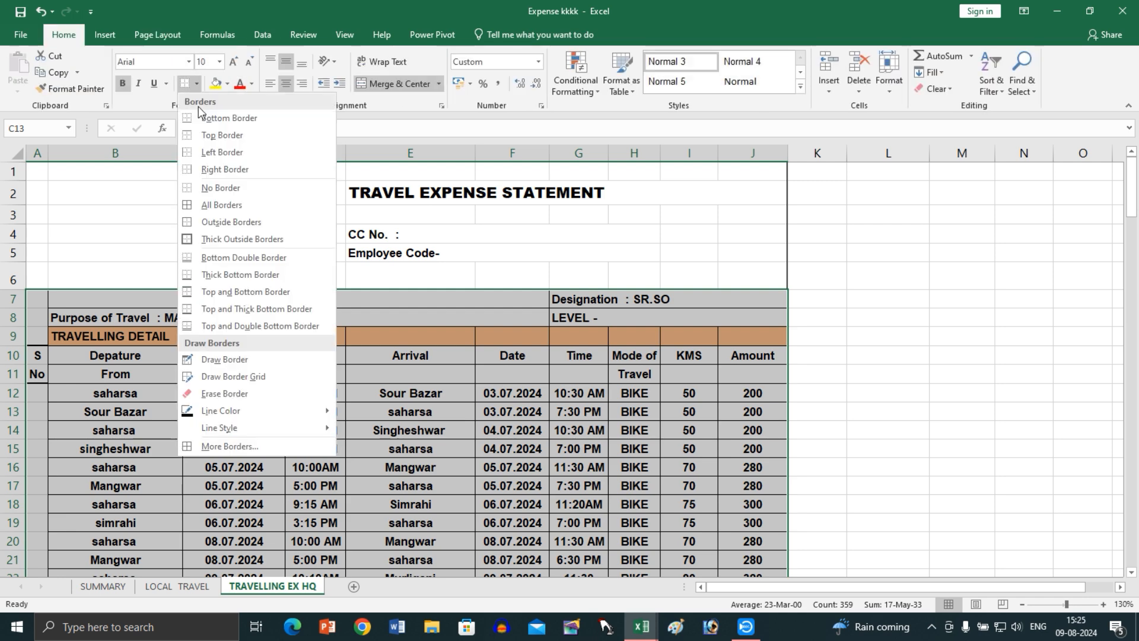
{"action": "left_click", "coordinate": [222, 188]}
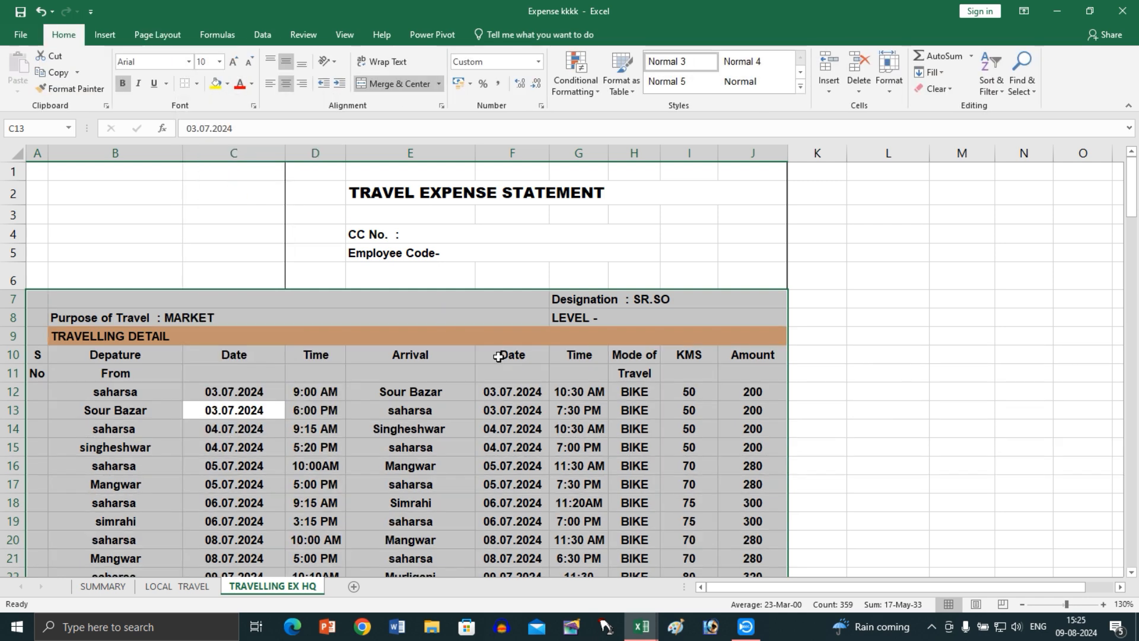
{"action": "left_click", "coordinate": [183, 33]}
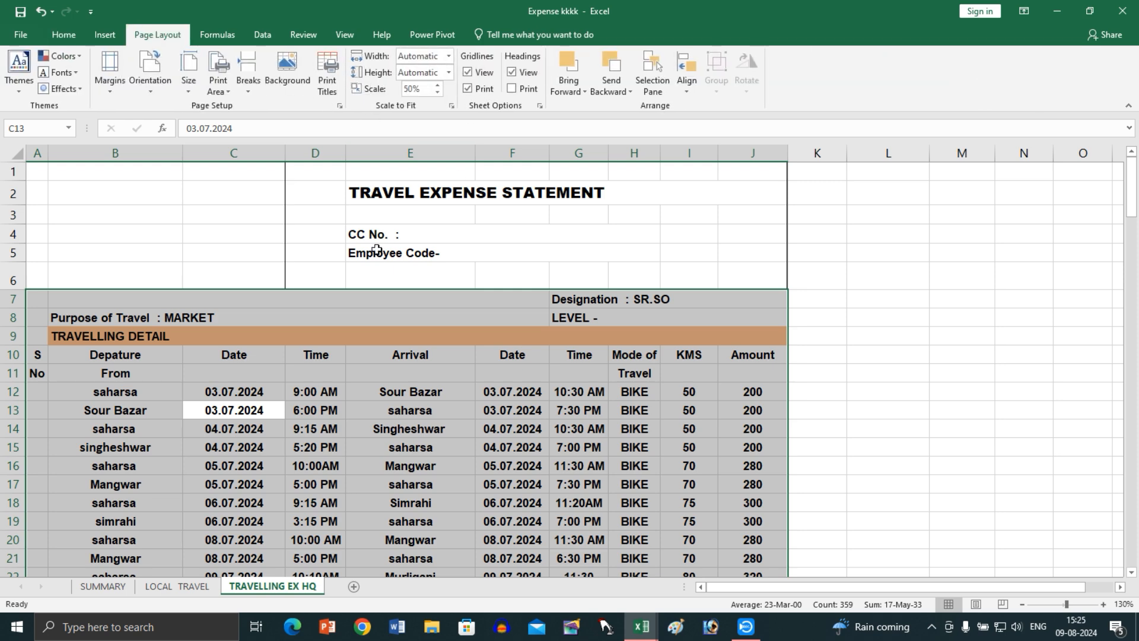
{"action": "key", "text": "ctrl+p"}
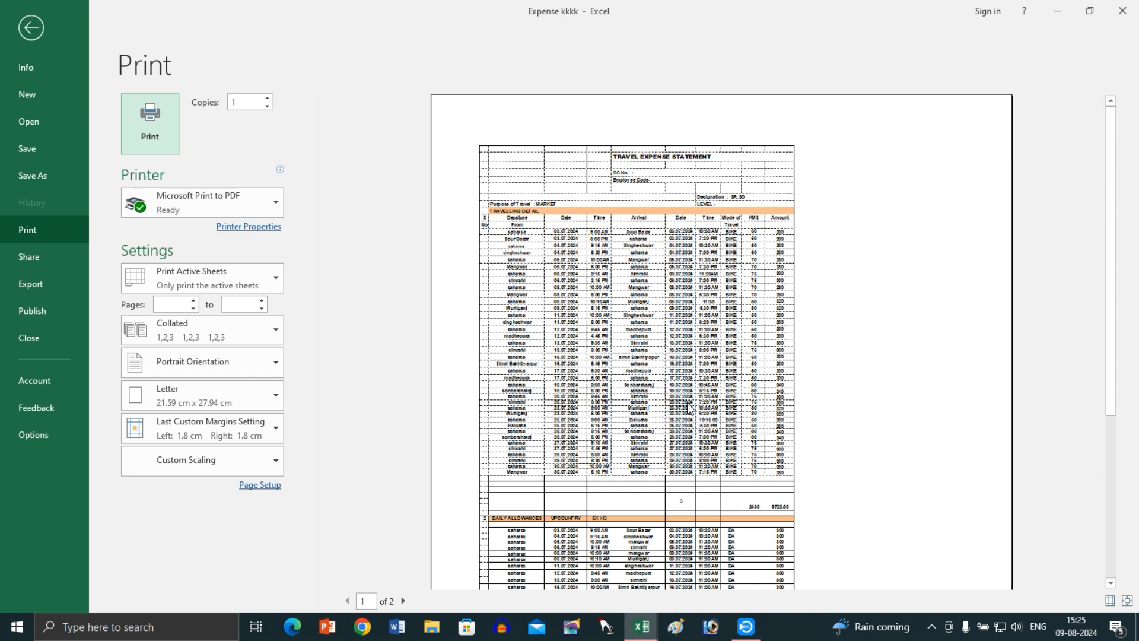
{"action": "left_click", "coordinate": [674, 343]}
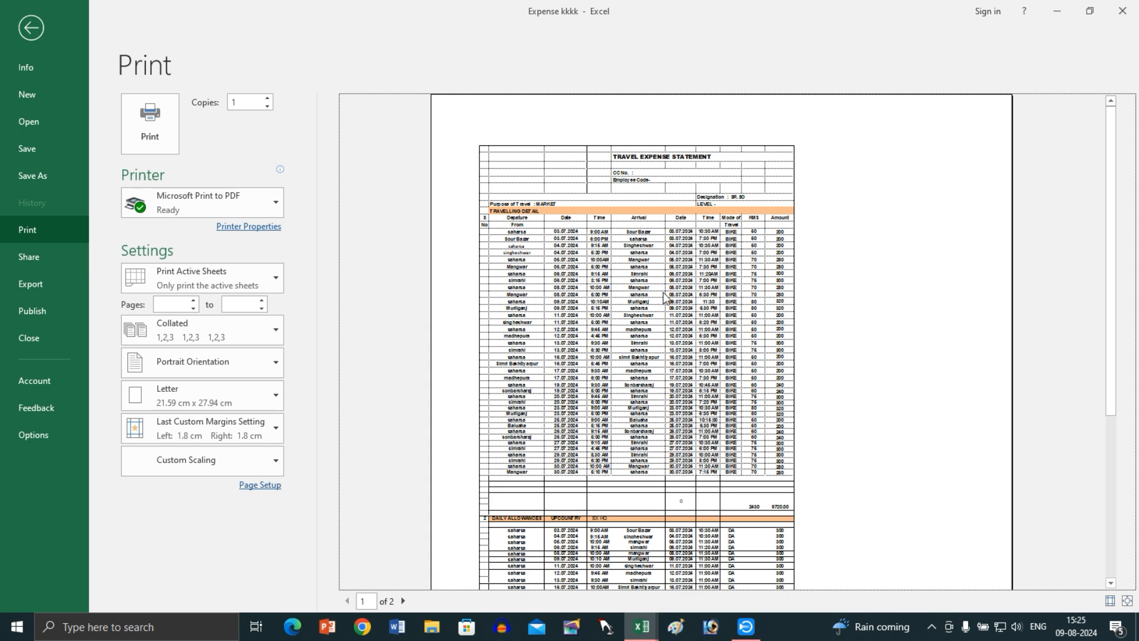
{"action": "left_click", "coordinate": [51, 23]}
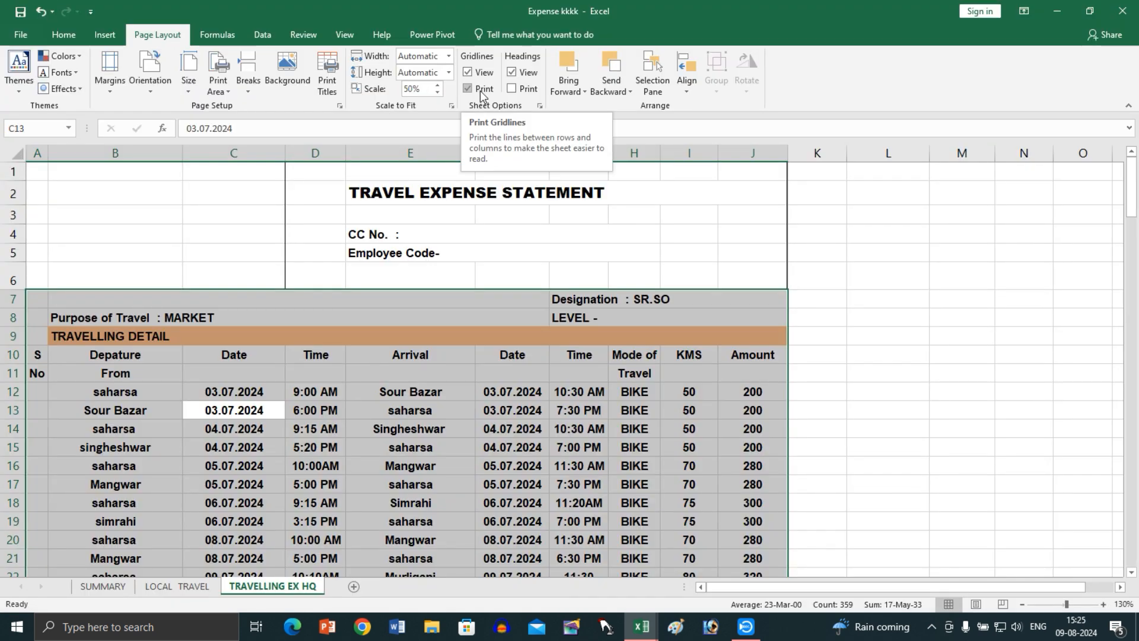
- Turn off printing of gridlines, check the statement in the print preview and return to the worksheet
{"action": "left_click", "coordinate": [481, 92]}
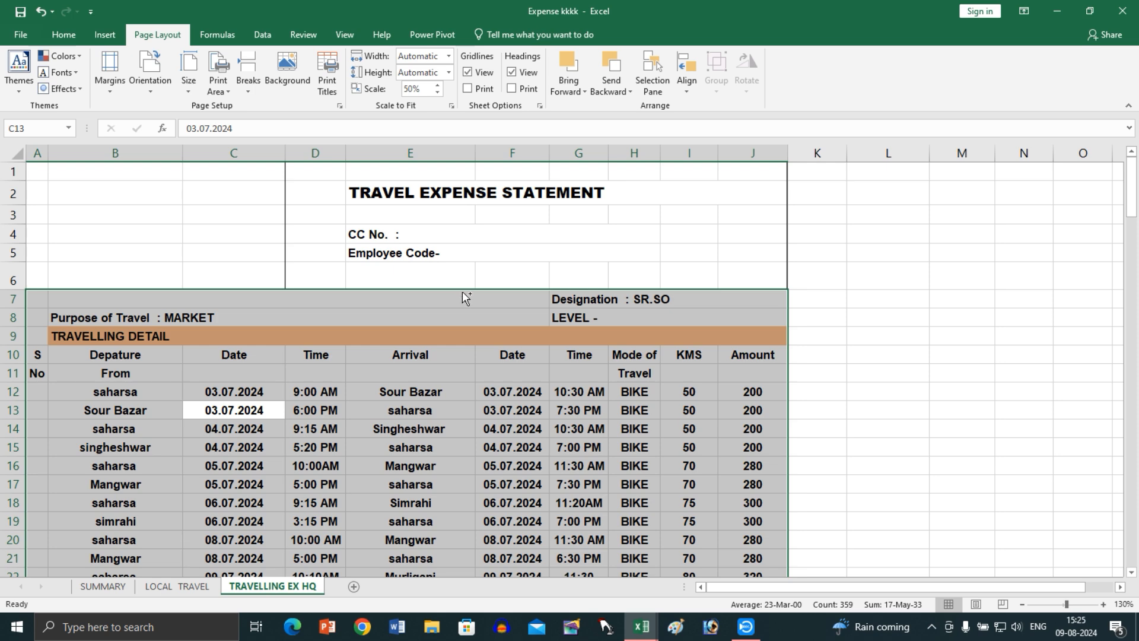
{"action": "key", "text": "ctrl+p"}
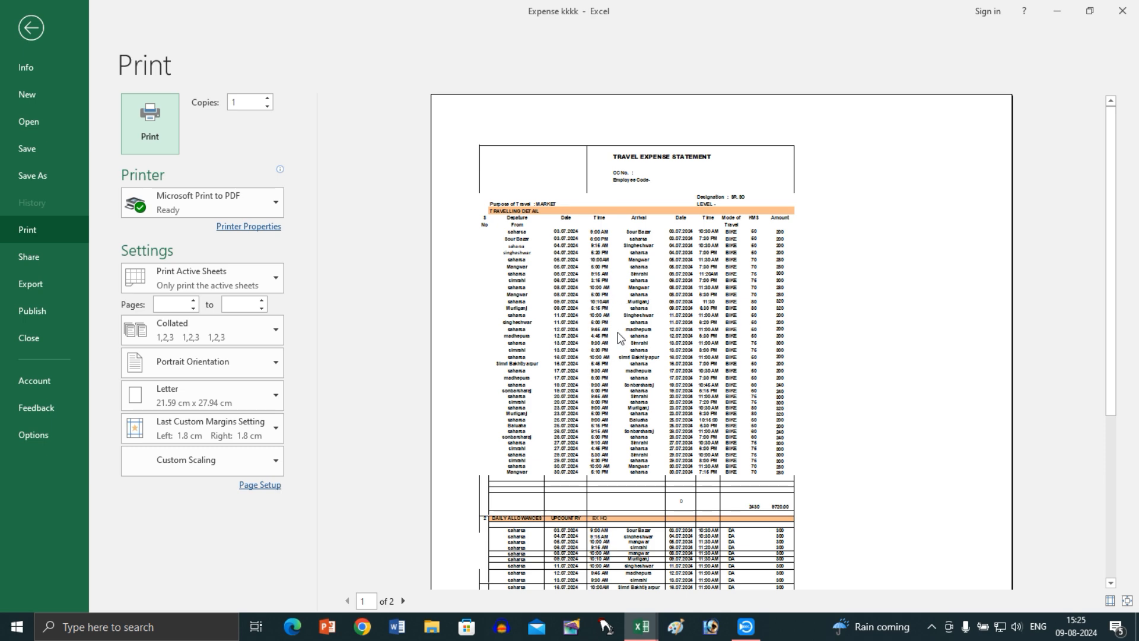
{"action": "left_click", "coordinate": [42, 25]}
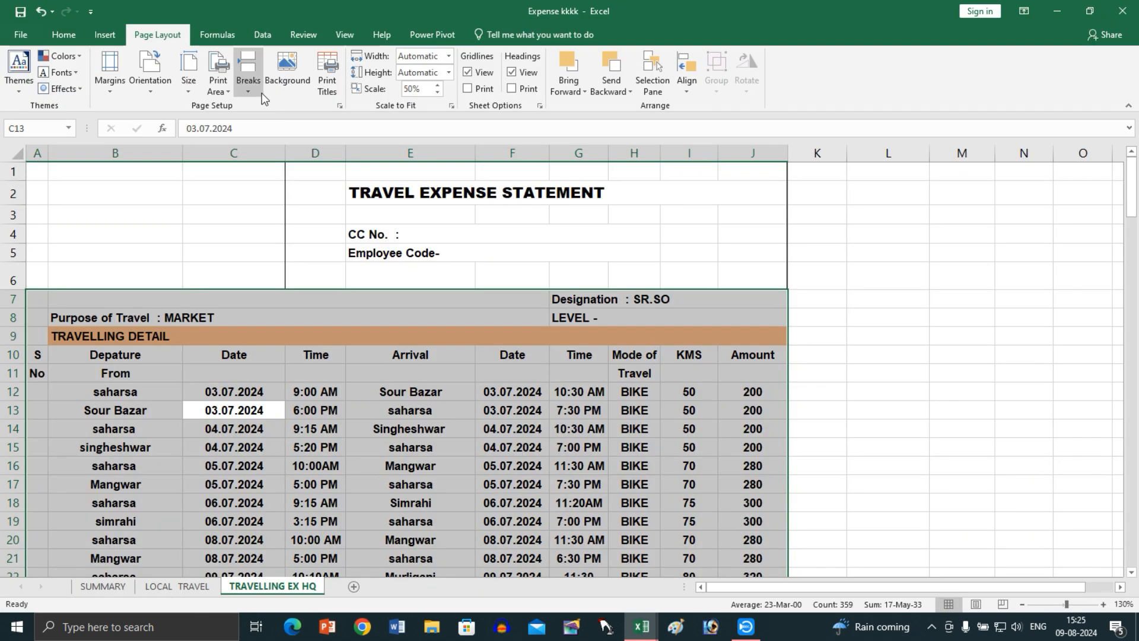
{"action": "key", "text": "alt"}
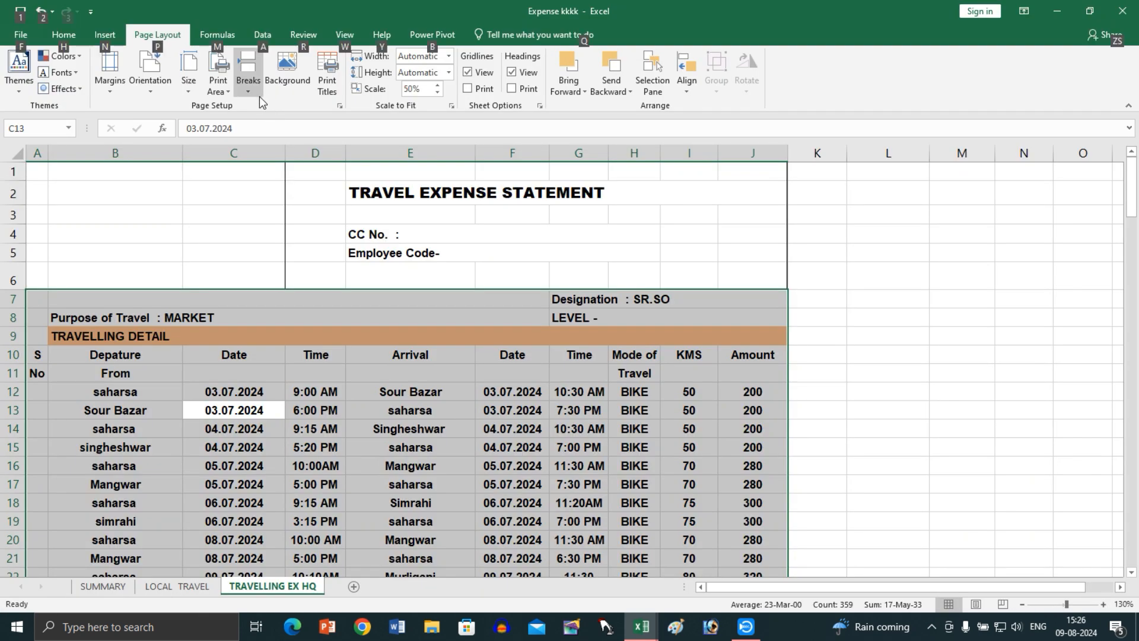
- Hide and reshow the row and column headings, turn on printing of headings and check the statement in the print preview
{"action": "left_click", "coordinate": [513, 73]}
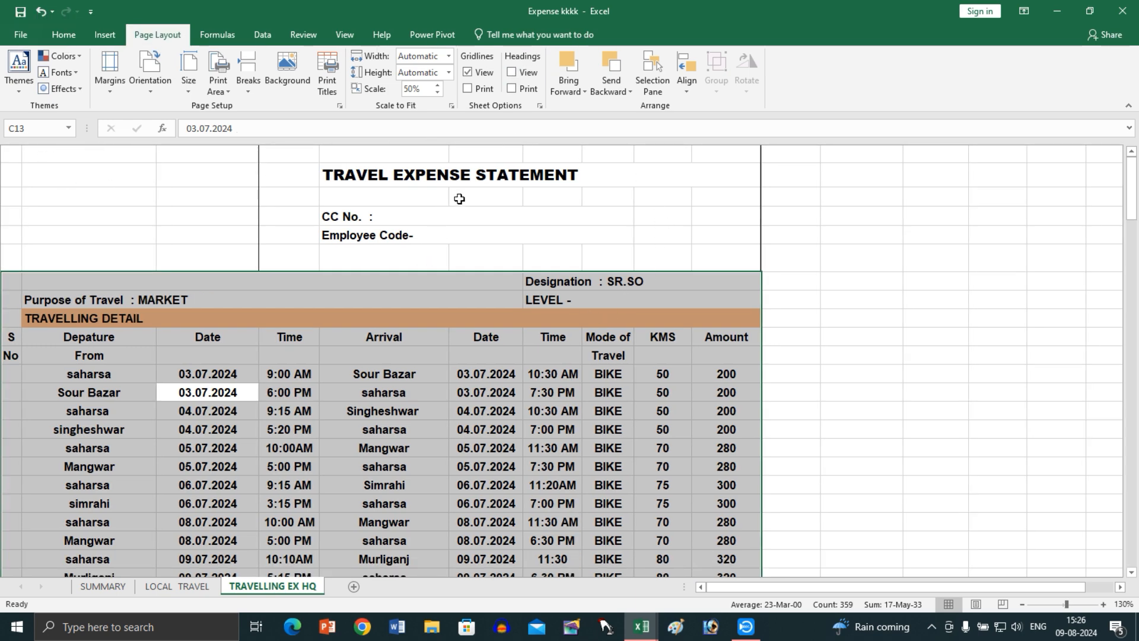
{"action": "left_click", "coordinate": [514, 72]}
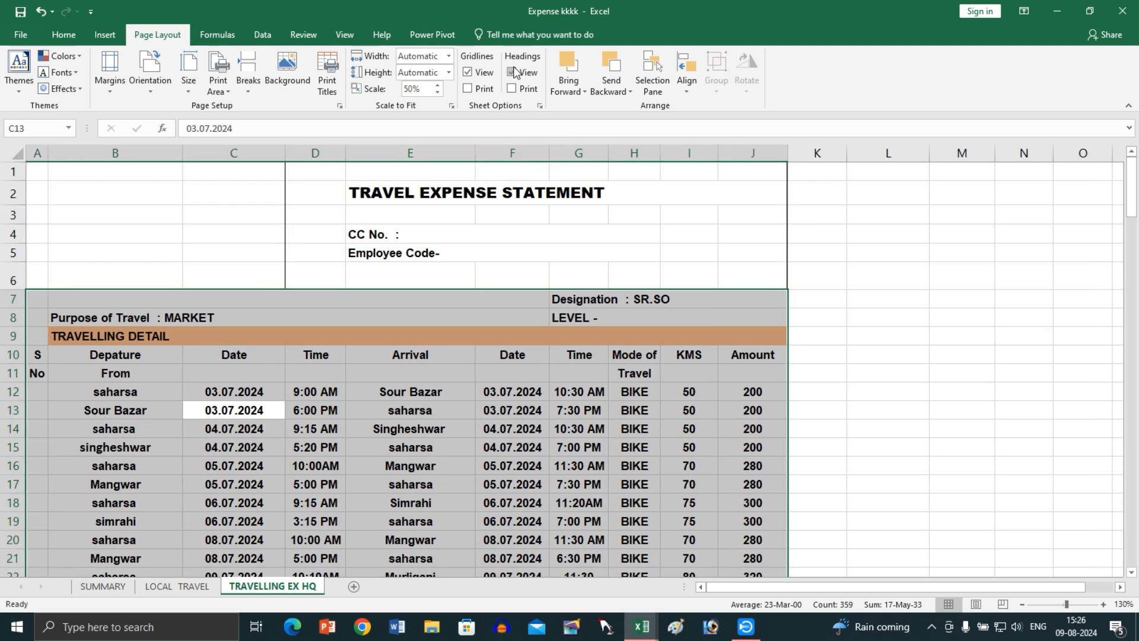
{"action": "left_click", "coordinate": [510, 89]}
{"action": "key", "text": "ctrl+p"}
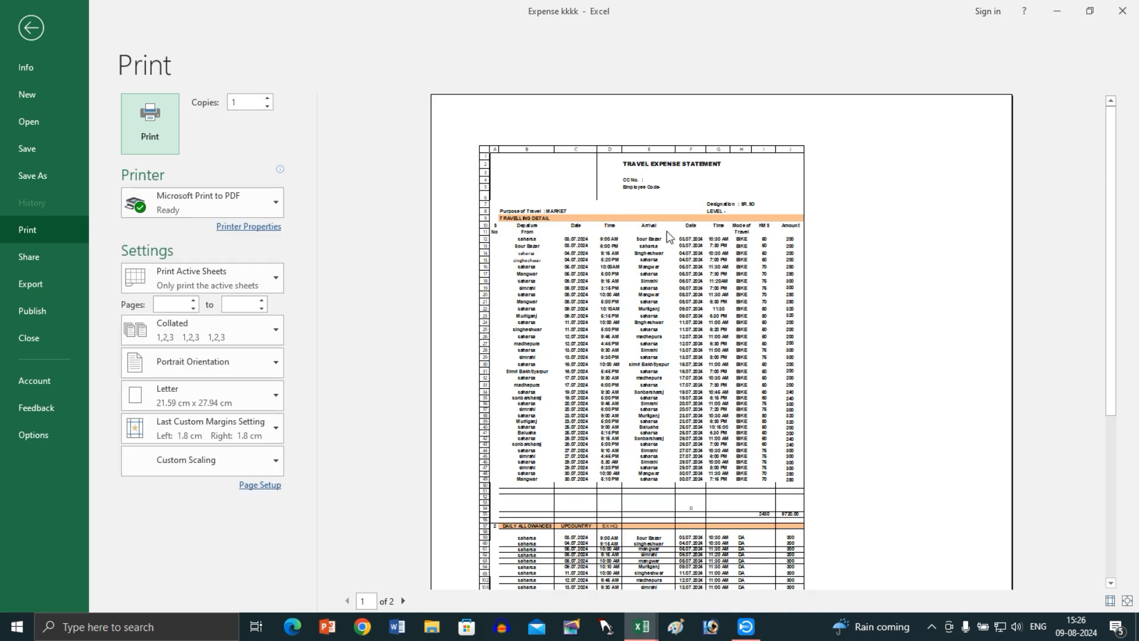
{"action": "left_click", "coordinate": [38, 26]}
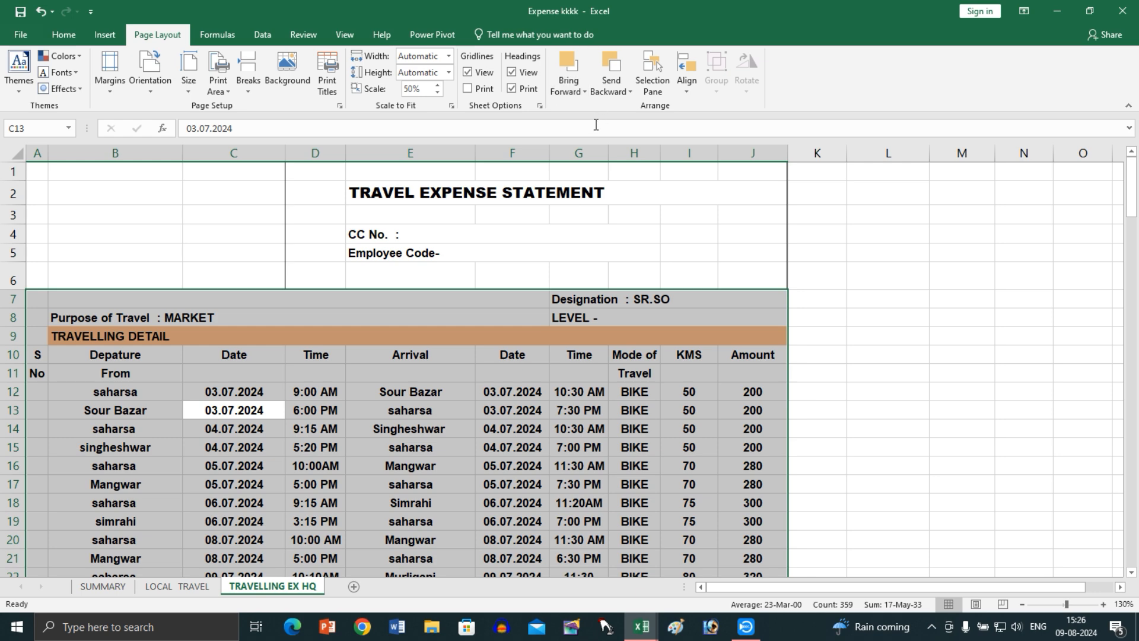
{"action": "left_click", "coordinate": [576, 92]}
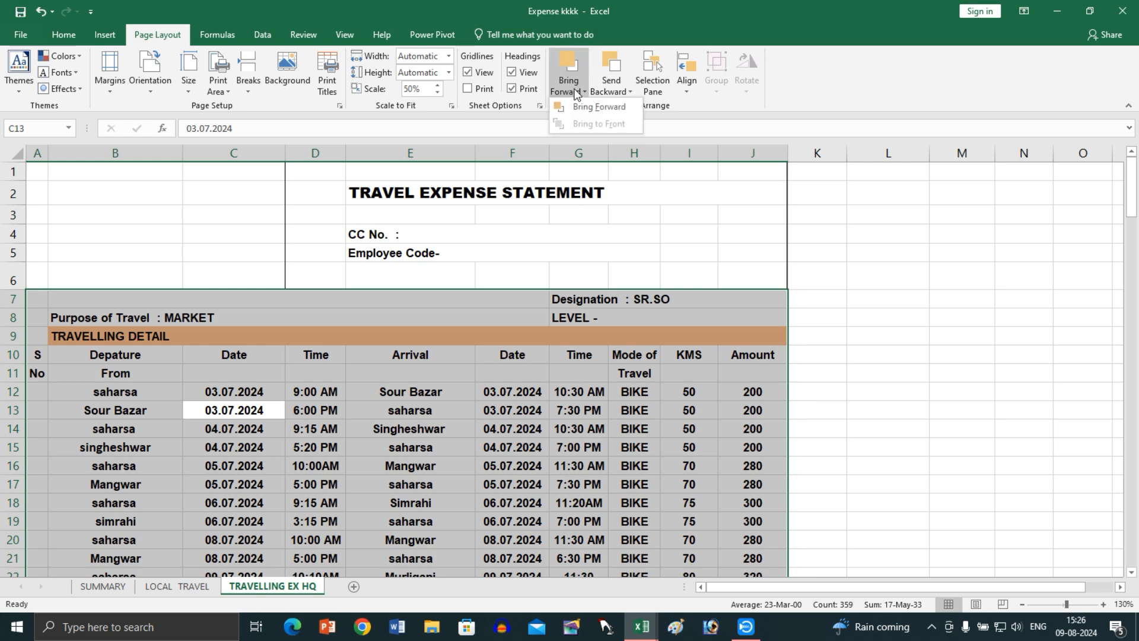
{"action": "left_click", "coordinate": [817, 248]}
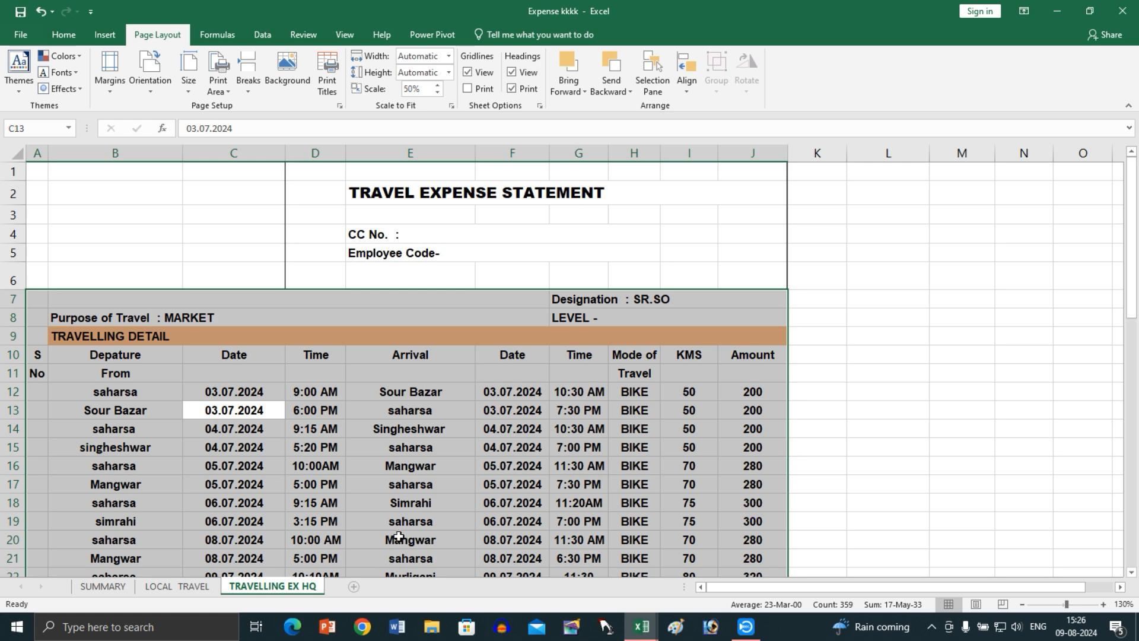
- Add a new worksheet and draw an oval about 19.1 cm wide and 11.5 cm high in the middle of it
{"action": "left_click", "coordinate": [353, 586]}
{"action": "left_click", "coordinate": [104, 34]}
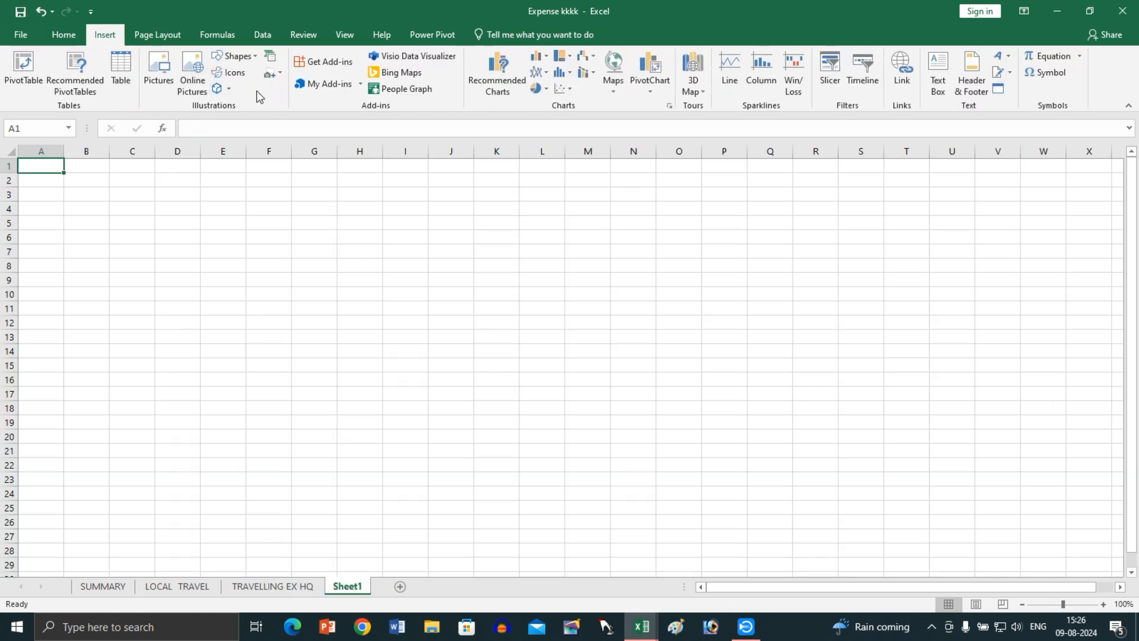
{"action": "left_click", "coordinate": [236, 55]}
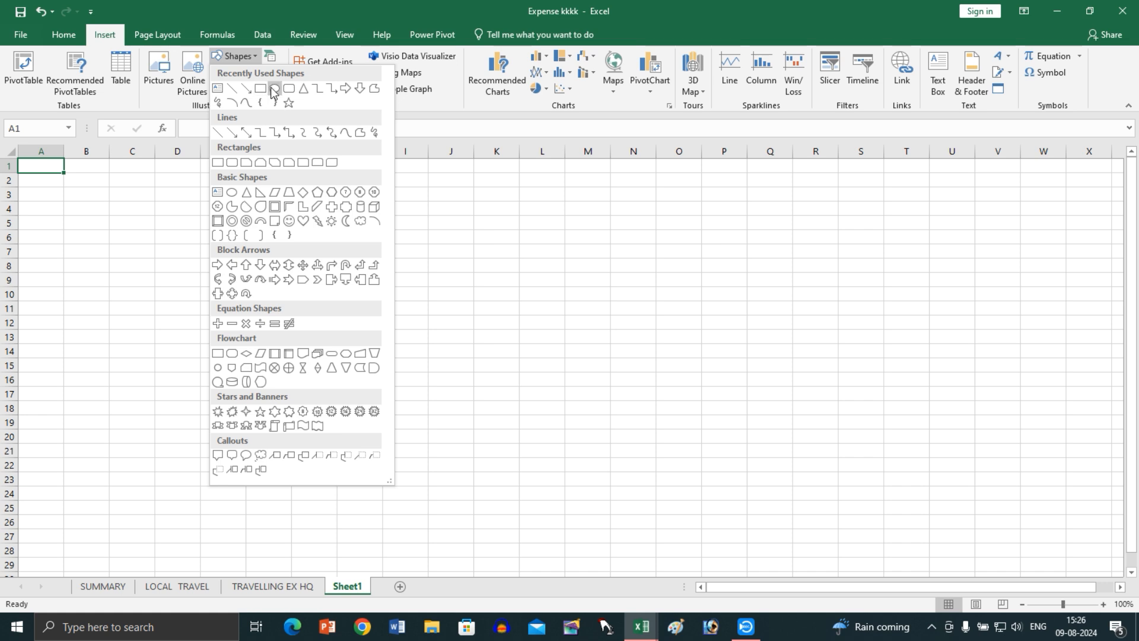
{"action": "left_click", "coordinate": [275, 87]}
{"action": "left_click_drag", "start_coordinate": [332, 210], "coordinate": [848, 520]}
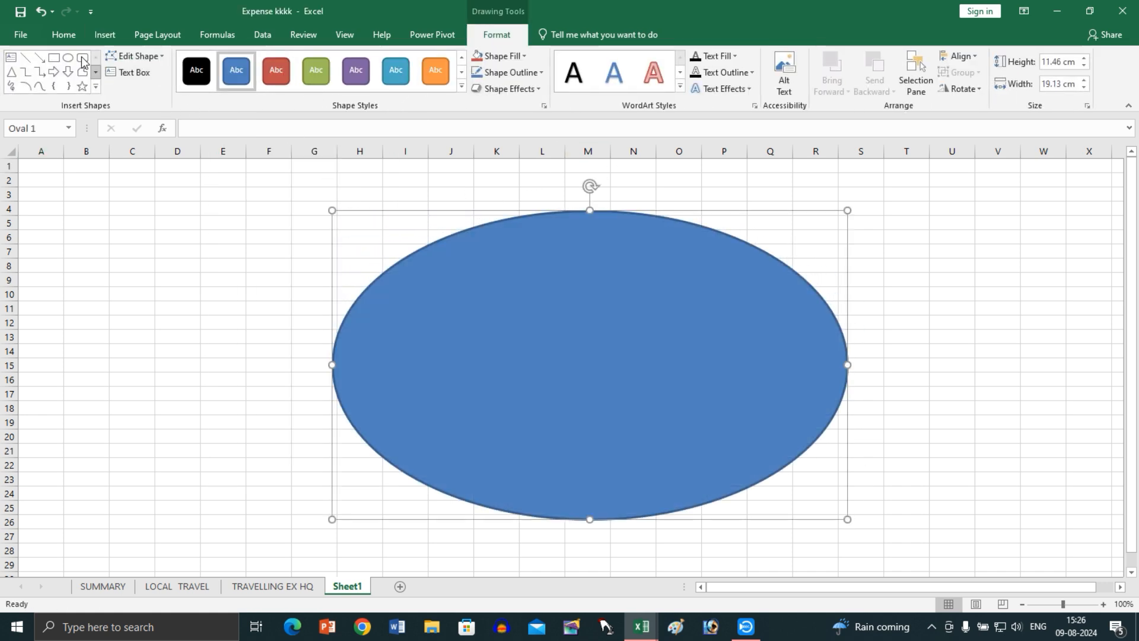
{"action": "left_click", "coordinate": [67, 56]}
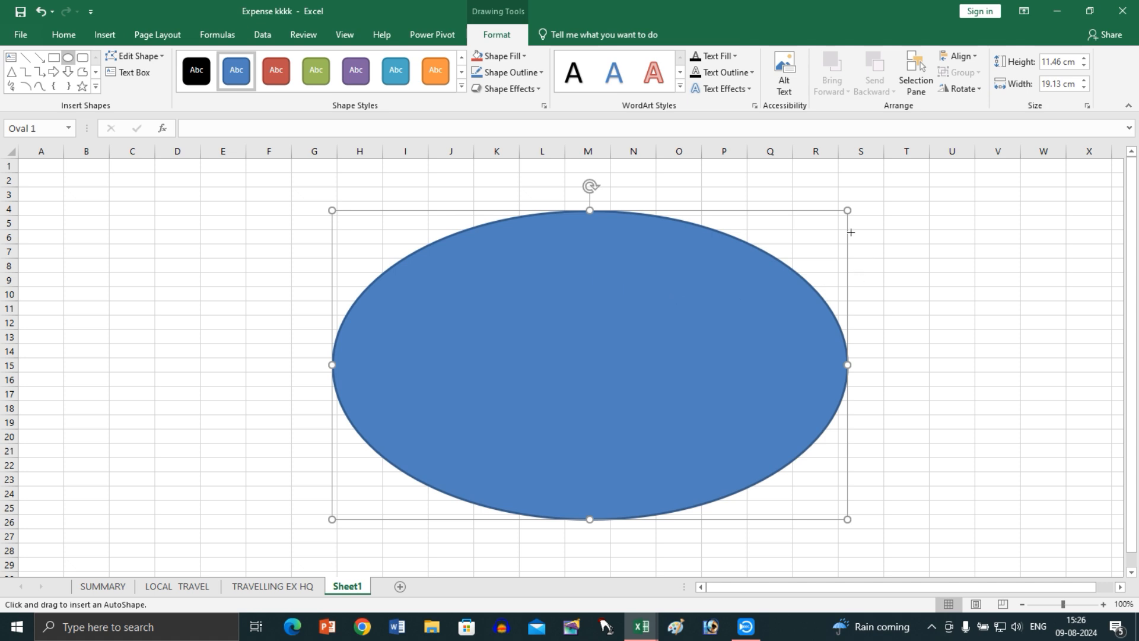
{"action": "left_click", "coordinate": [612, 329]}
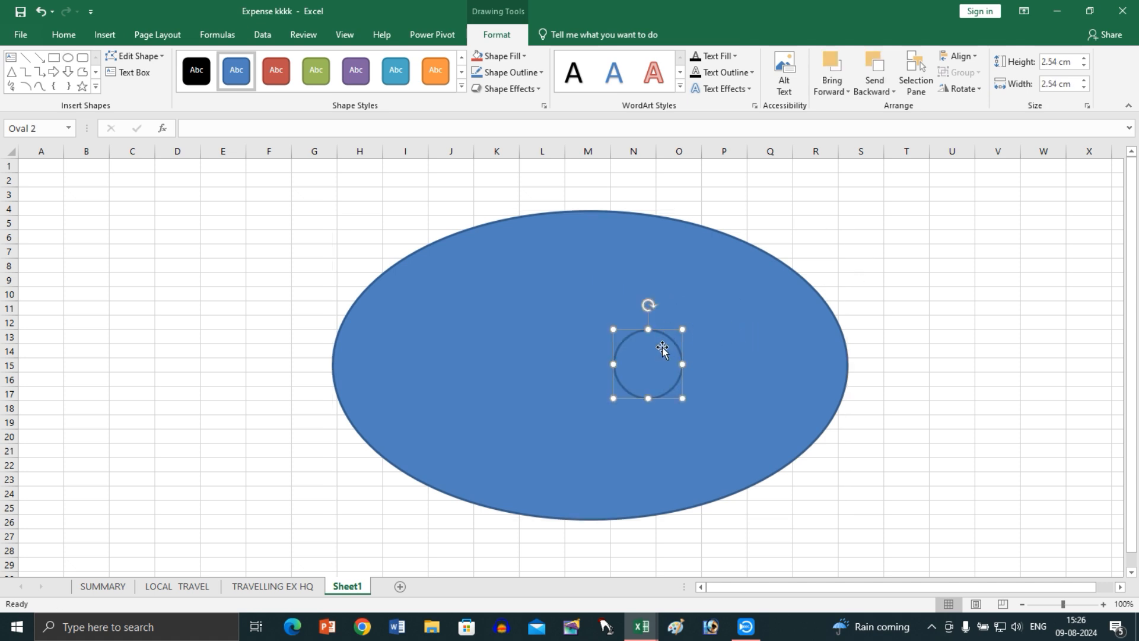
{"action": "key", "text": "ctrl+z"}
- Shrink the oval about its centre to about 11.4 cm by 5.7 cm and place a copy directly over it
{"action": "left_click", "coordinate": [684, 339]}
{"action": "left_click_drag", "start_coordinate": [848, 211], "coordinate": [744, 285]}
{"action": "mouse_move", "coordinate": [638, 339]}
{"action": "left_mouse_down", "text": "ctrl"}
{"action": "mouse_move", "coordinate": [672, 393]}
{"action": "mouse_move", "coordinate": [637, 330]}
{"action": "left_mouse_up", "text": "ctrl"}
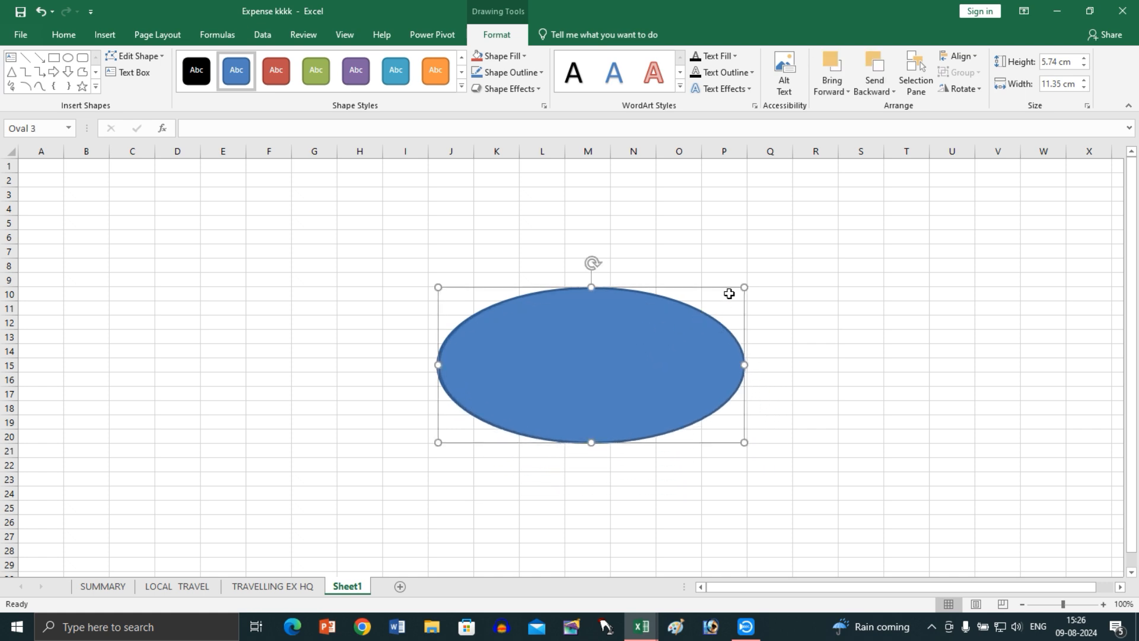
- Enlarge the copied oval about its centre to about 13 cm by 7.8 cm and fill it with the orange theme colour
{"action": "left_click_drag", "start_coordinate": [744, 288], "coordinate": [766, 259], "text": "ctrl"}
{"action": "left_click", "coordinate": [488, 57]}
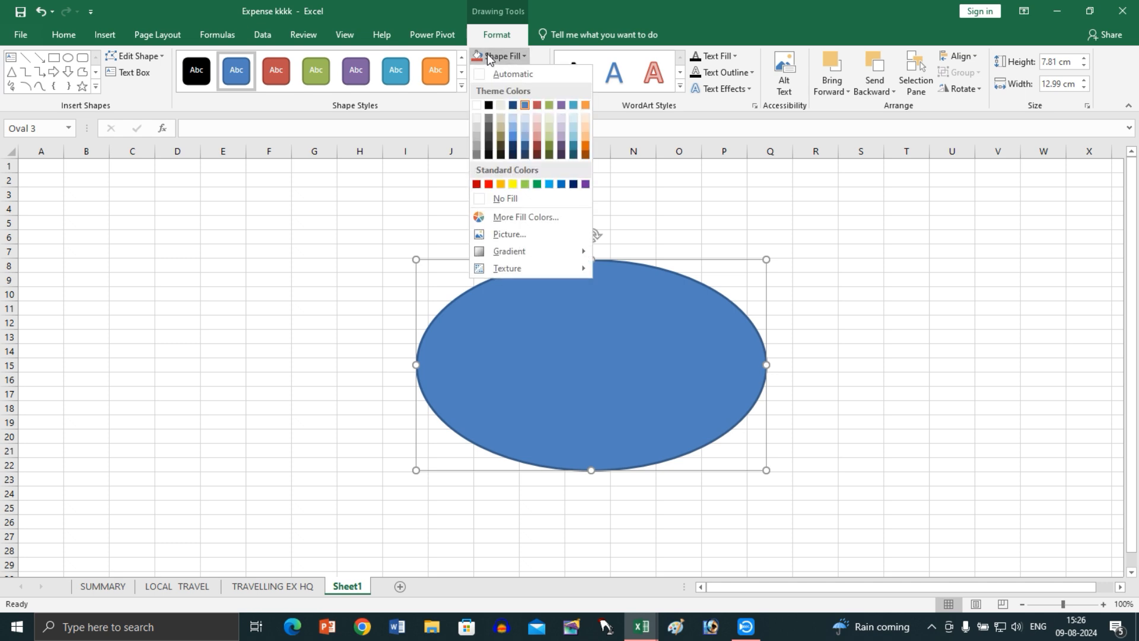
{"action": "left_click", "coordinate": [583, 105]}
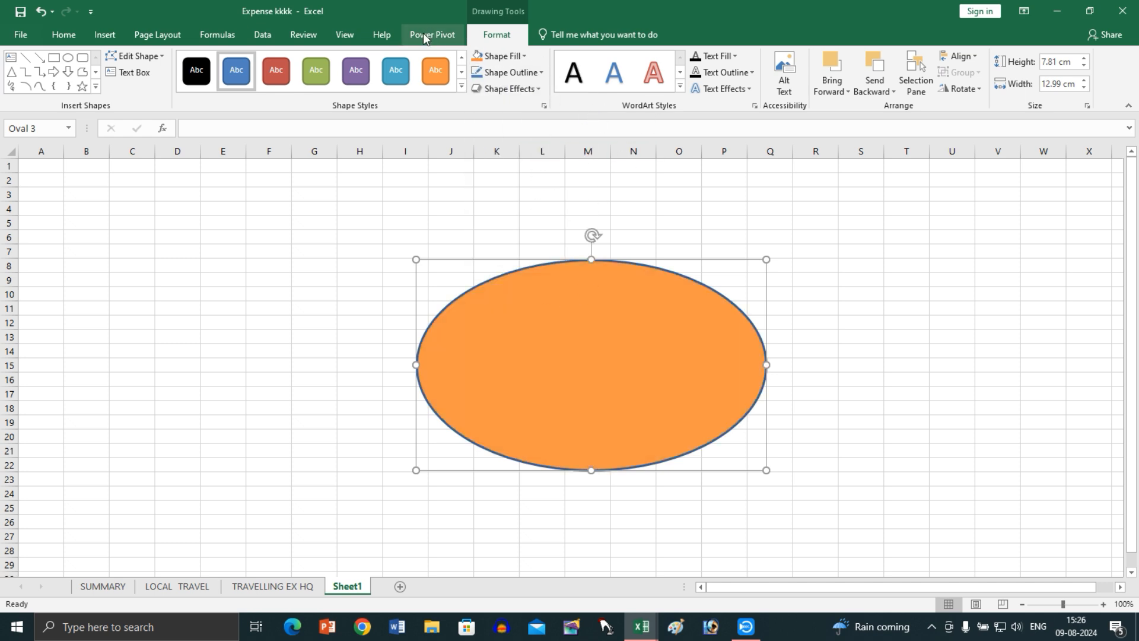
- Send the orange oval to the back, behind the smaller blue oval
{"action": "left_click", "coordinate": [832, 94]}
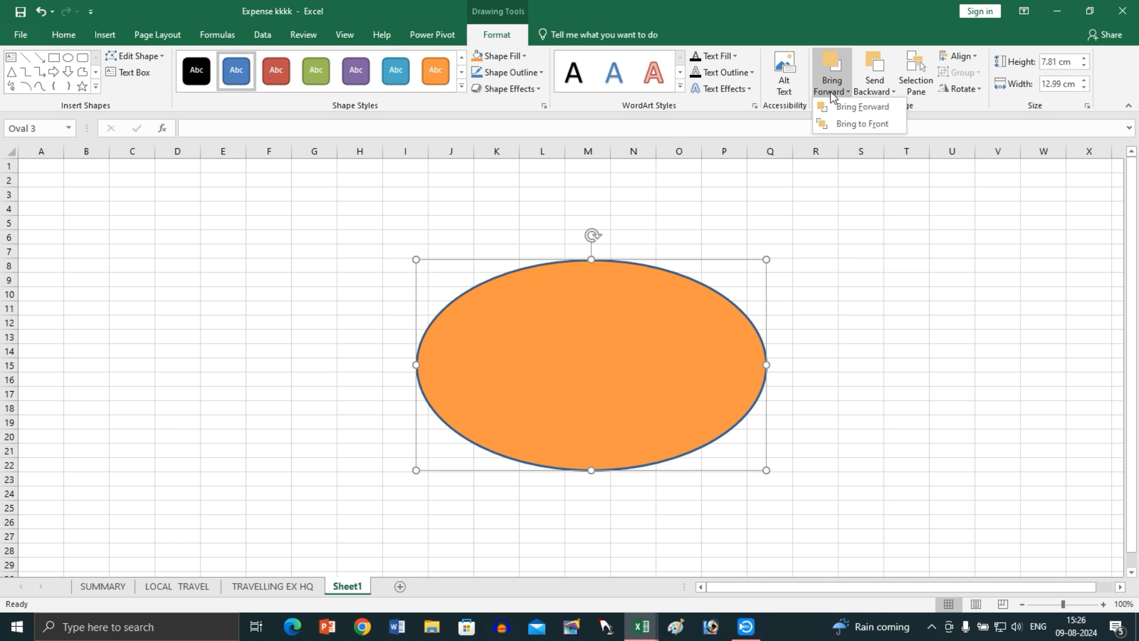
{"action": "left_click", "coordinate": [158, 34]}
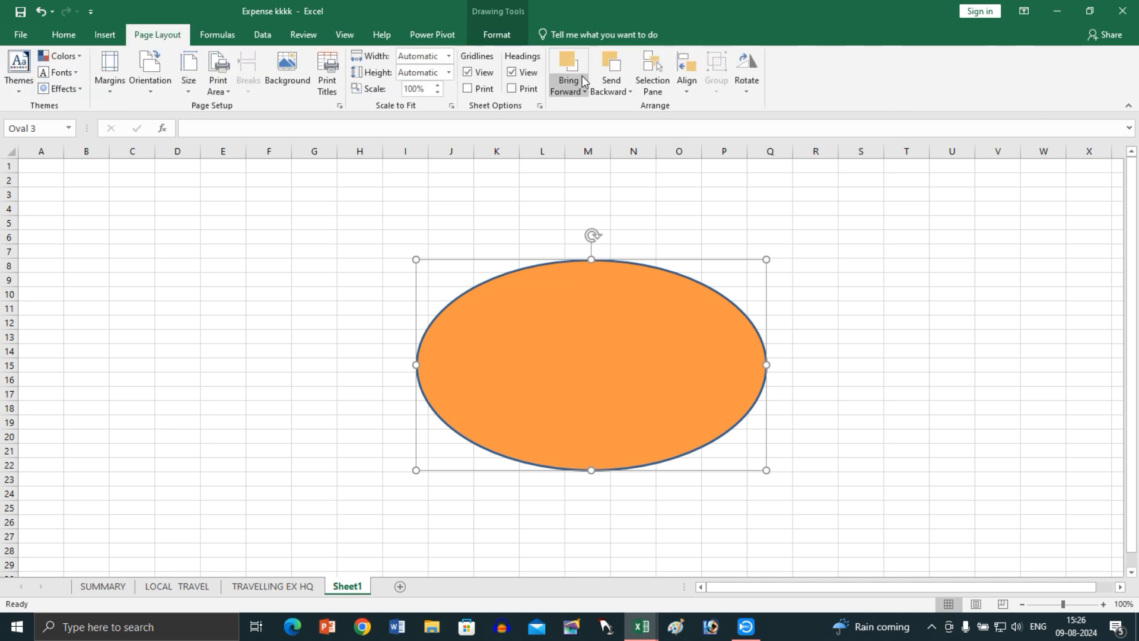
{"action": "left_click", "coordinate": [578, 79]}
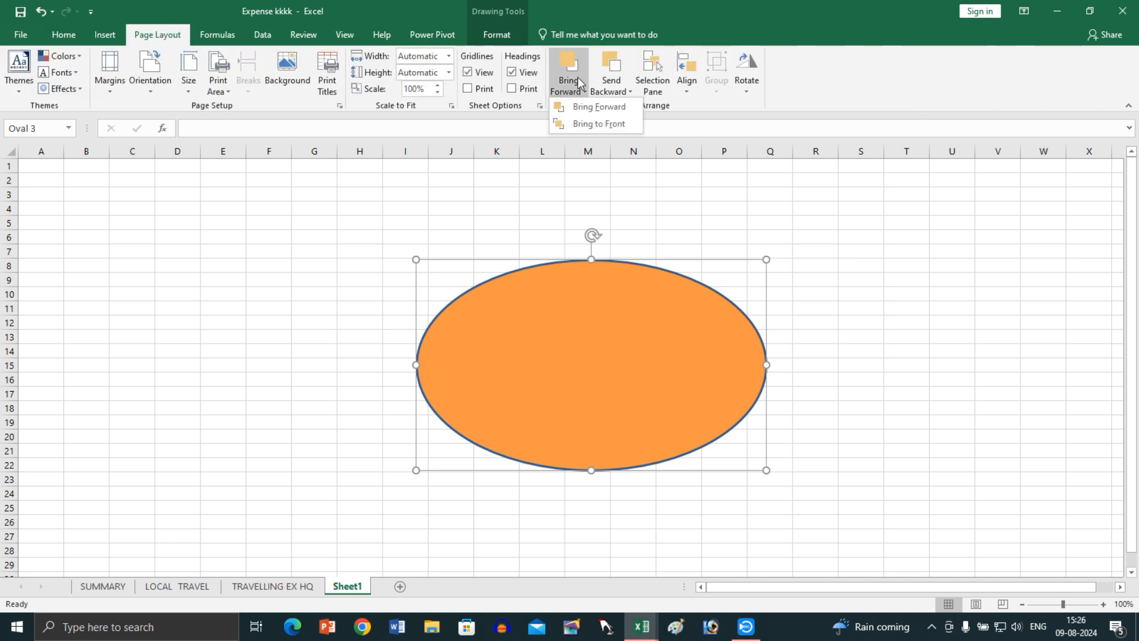
{"action": "left_click", "coordinate": [612, 88]}
{"action": "left_click", "coordinate": [650, 122]}
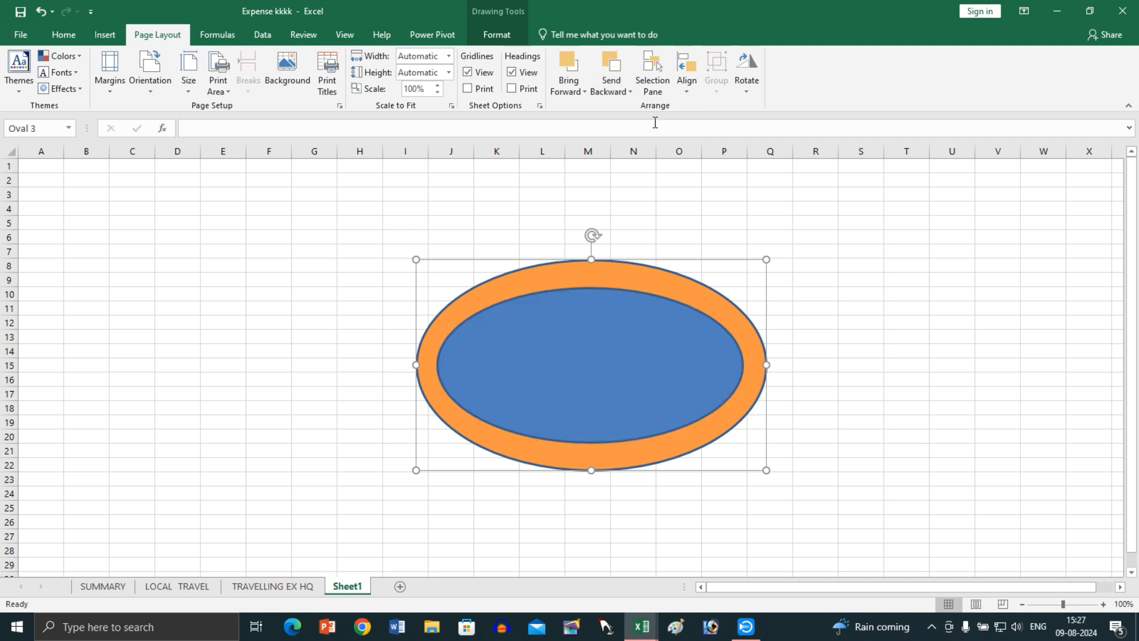
- Place a copy of the blue oval over the original, fill the copy black and nudge it into line
{"action": "left_click", "coordinate": [872, 352]}
{"action": "left_click", "coordinate": [688, 345]}
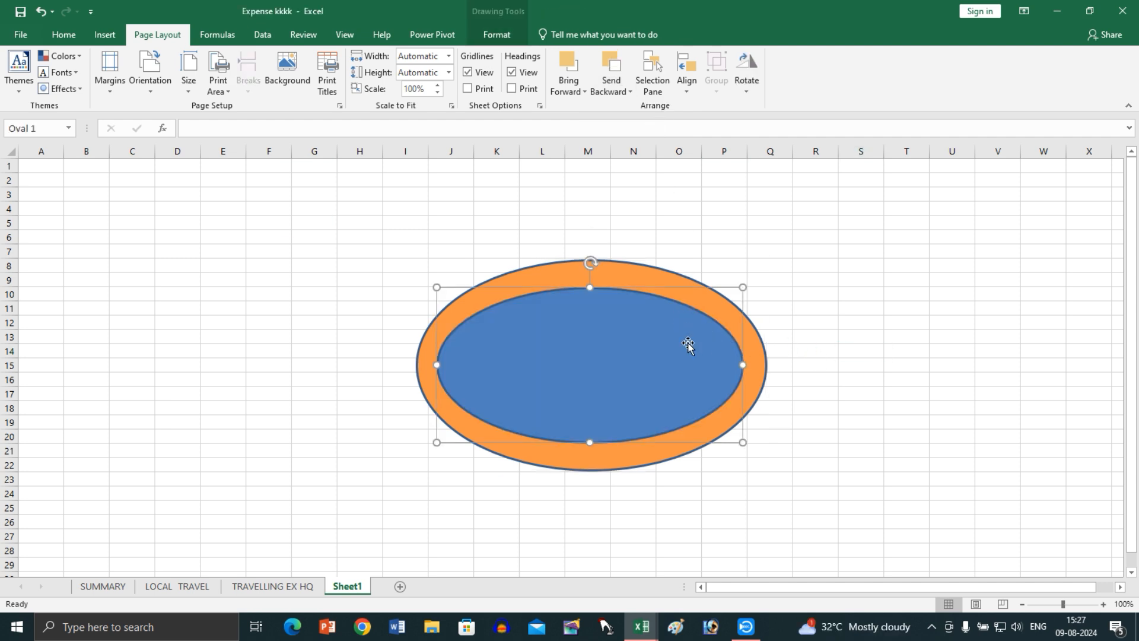
{"action": "mouse_move", "coordinate": [689, 344]}
{"action": "left_mouse_down"}
{"action": "mouse_move", "coordinate": [701, 378]}
{"action": "mouse_move", "coordinate": [689, 339]}
{"action": "left_mouse_up"}
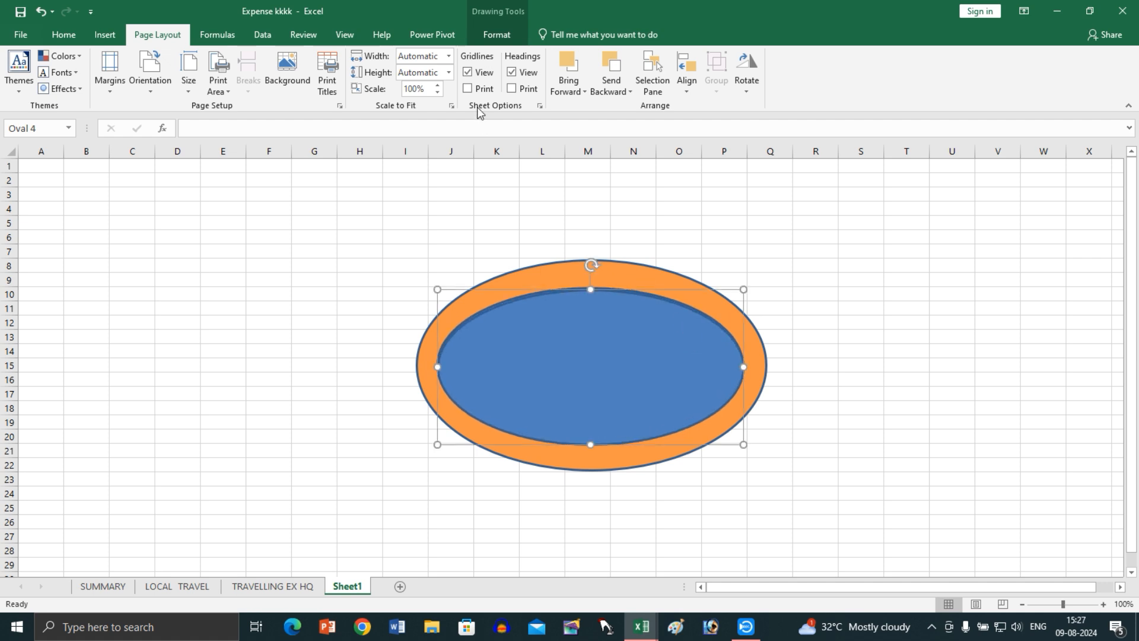
{"action": "left_click", "coordinate": [515, 36]}
{"action": "left_click", "coordinate": [499, 55]}
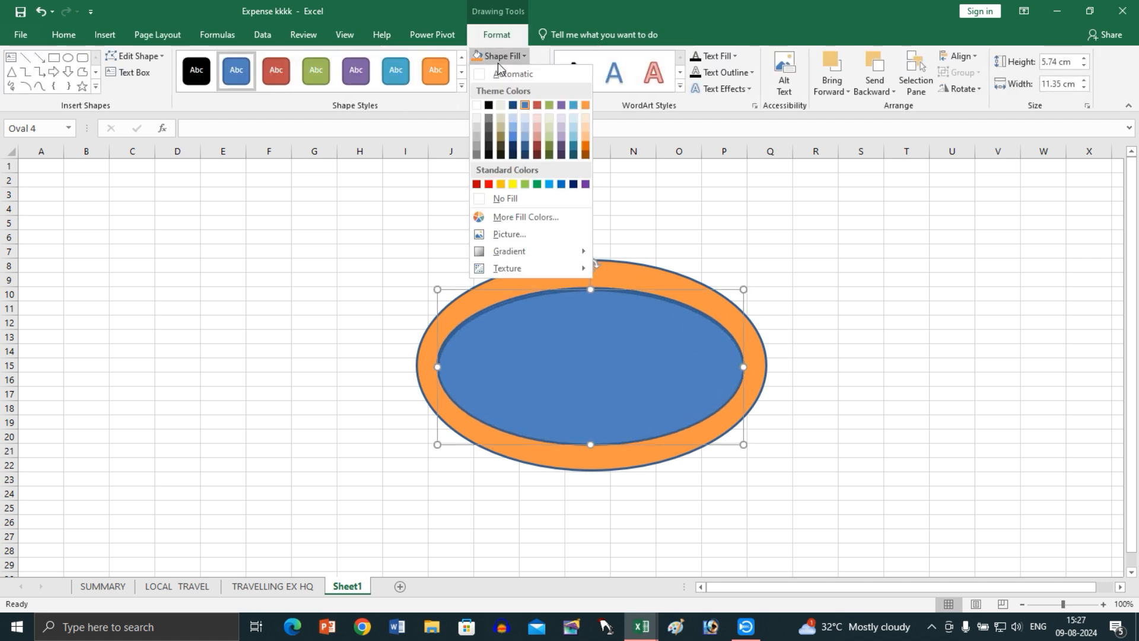
{"action": "left_click", "coordinate": [489, 105]}
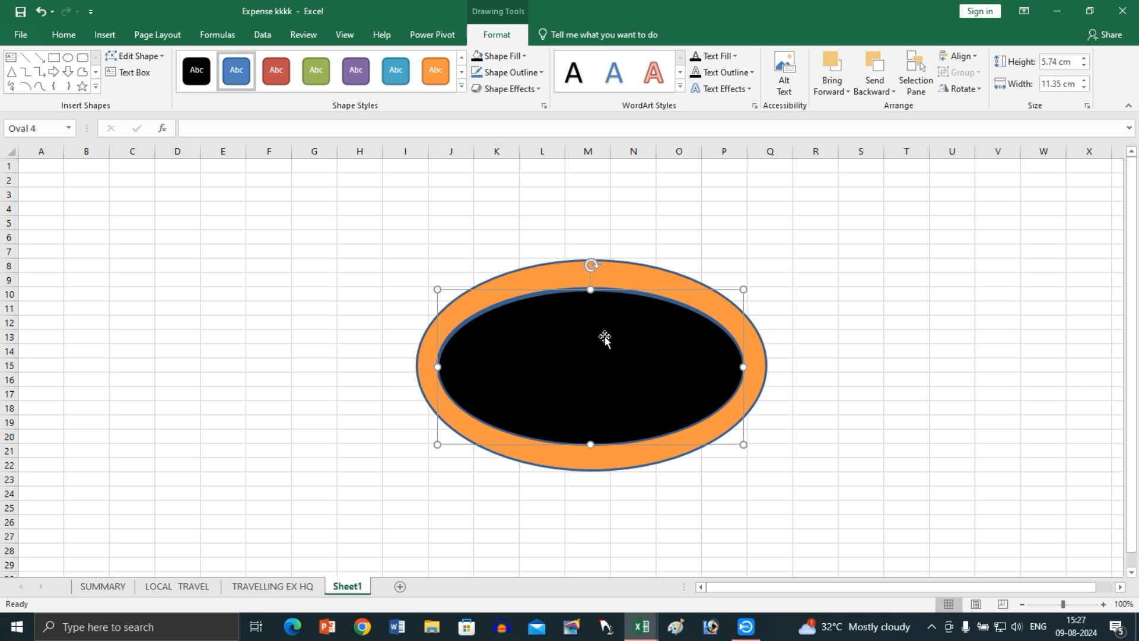
{"action": "left_click_drag", "start_coordinate": [603, 335], "coordinate": [611, 329]}
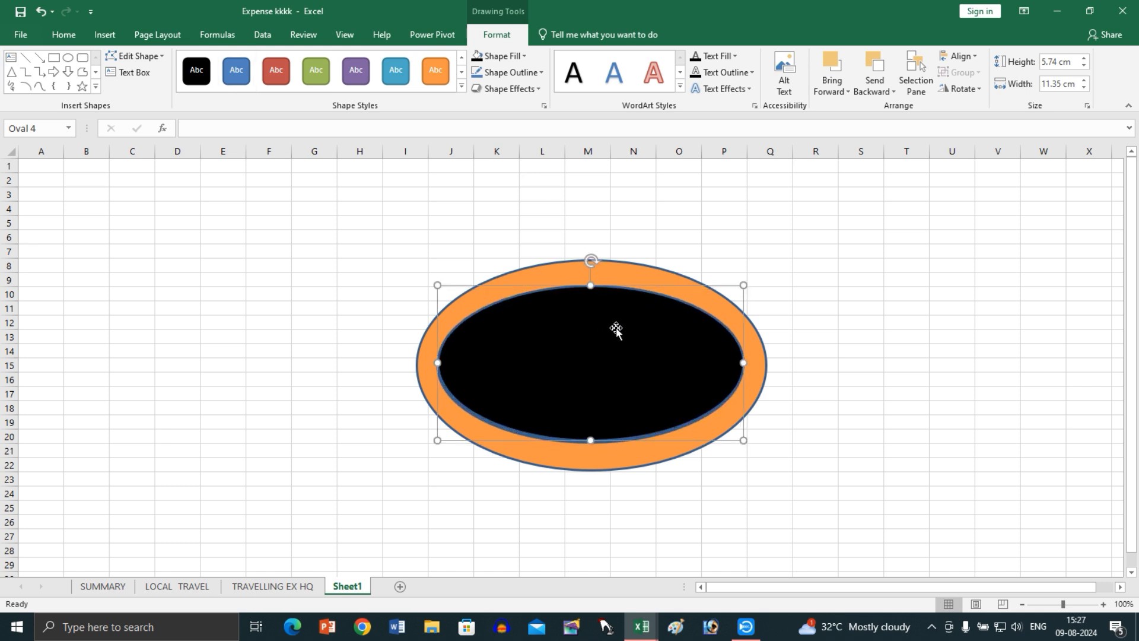
- Send the black oval backward one level, behind the blue oval
{"action": "left_click", "coordinate": [181, 35]}
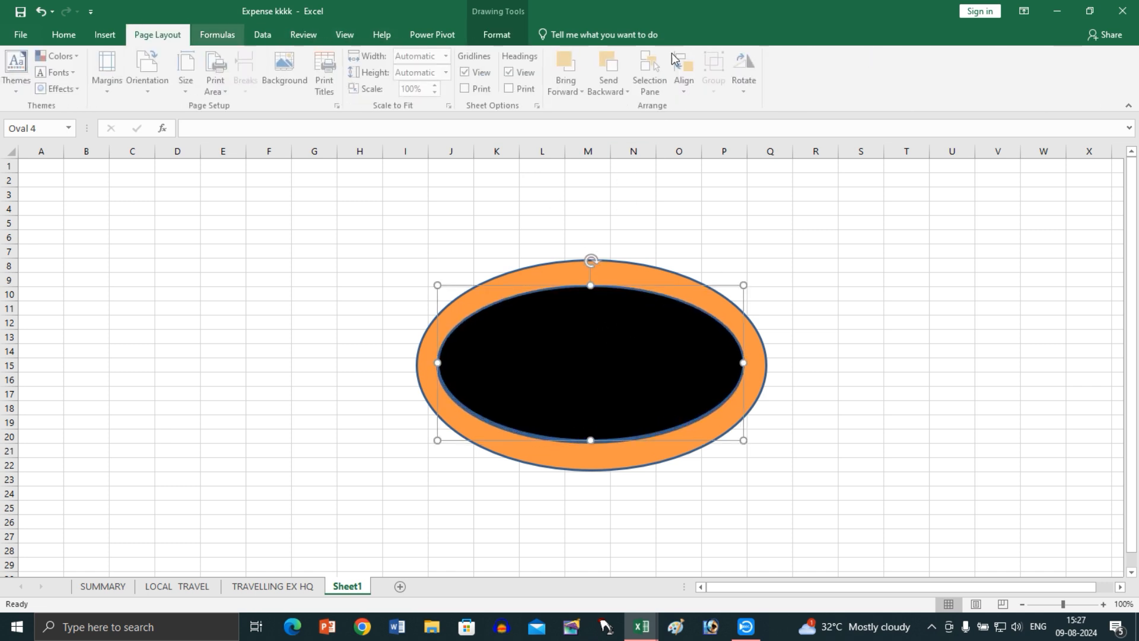
{"action": "left_click", "coordinate": [629, 92]}
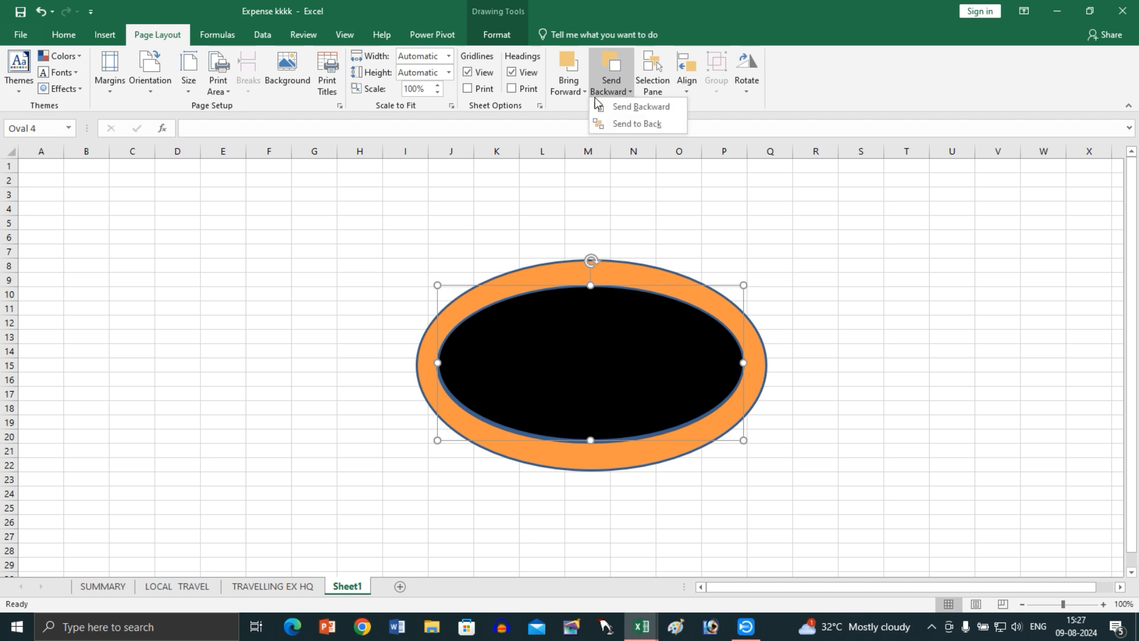
{"action": "left_click", "coordinate": [617, 107]}
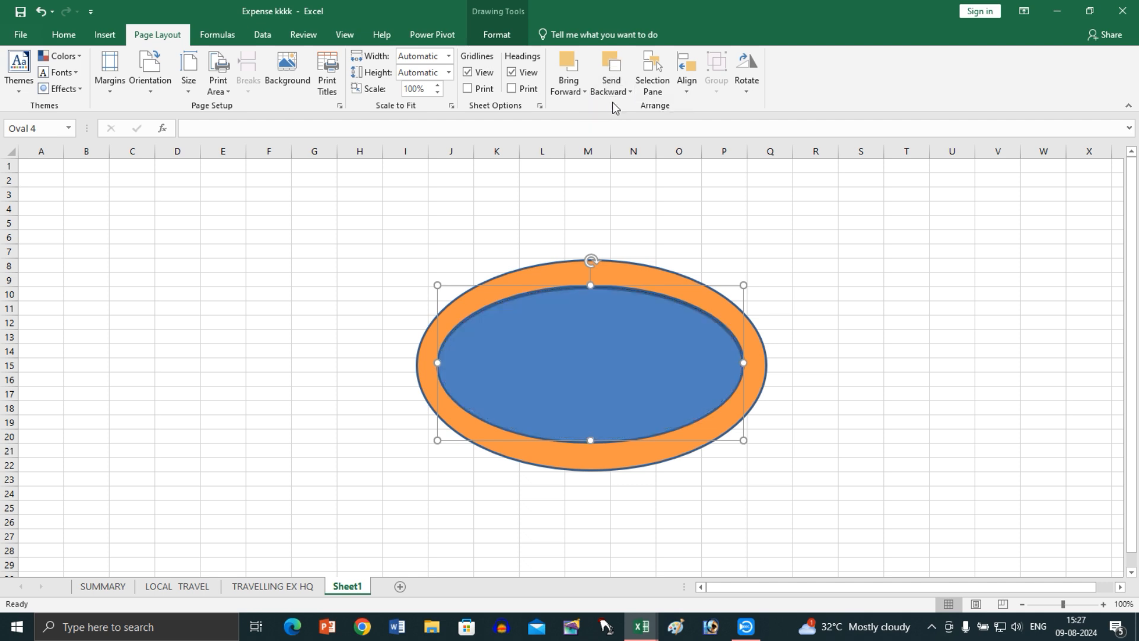
- Enlarge the black oval slightly about its centre and centre the blue oval inside it
{"action": "left_click_drag", "start_coordinate": [746, 288], "coordinate": [756, 276]}
{"action": "left_click", "coordinate": [702, 390]}
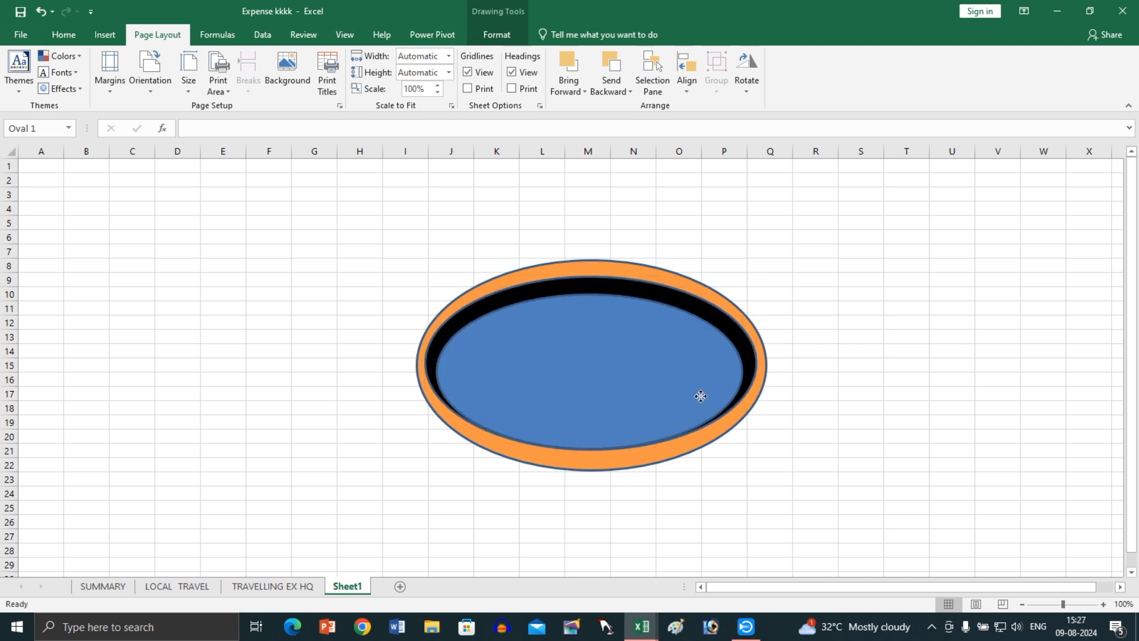
{"action": "left_click", "coordinate": [864, 405]}
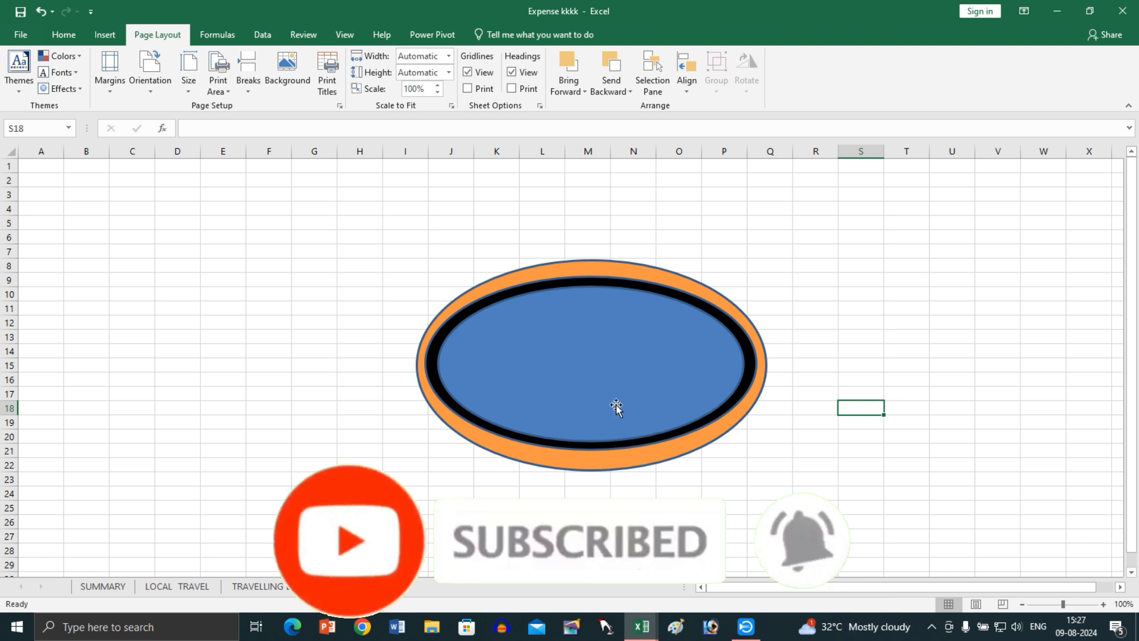
- Select the orange oval and bring it to the front of the stacked ovals
{"action": "left_click", "coordinate": [623, 327]}
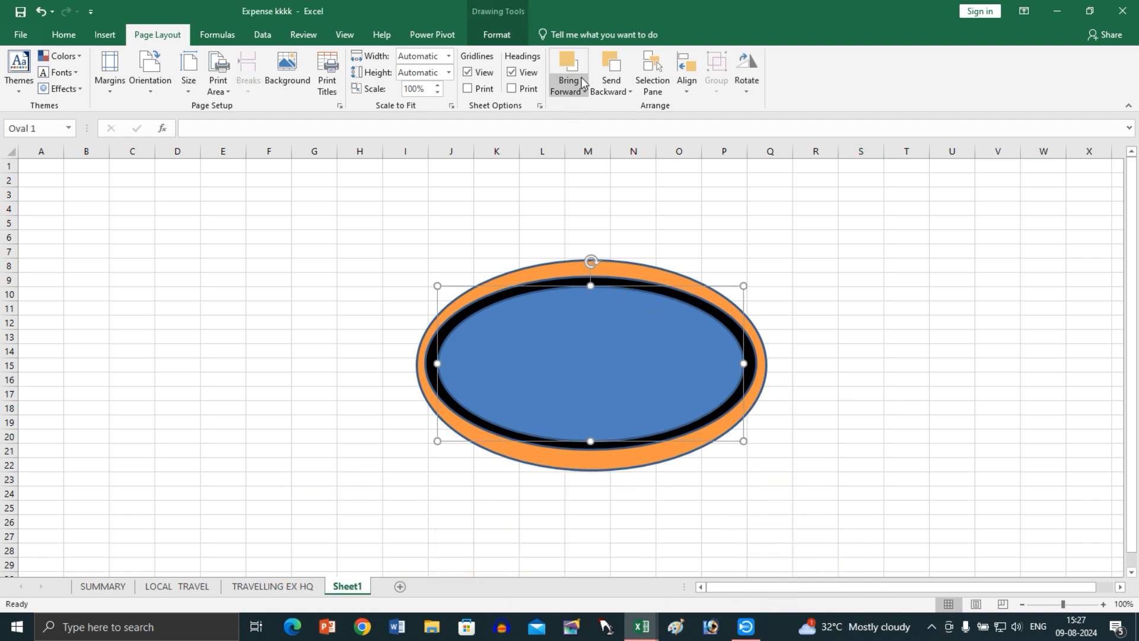
{"action": "left_click", "coordinate": [631, 267]}
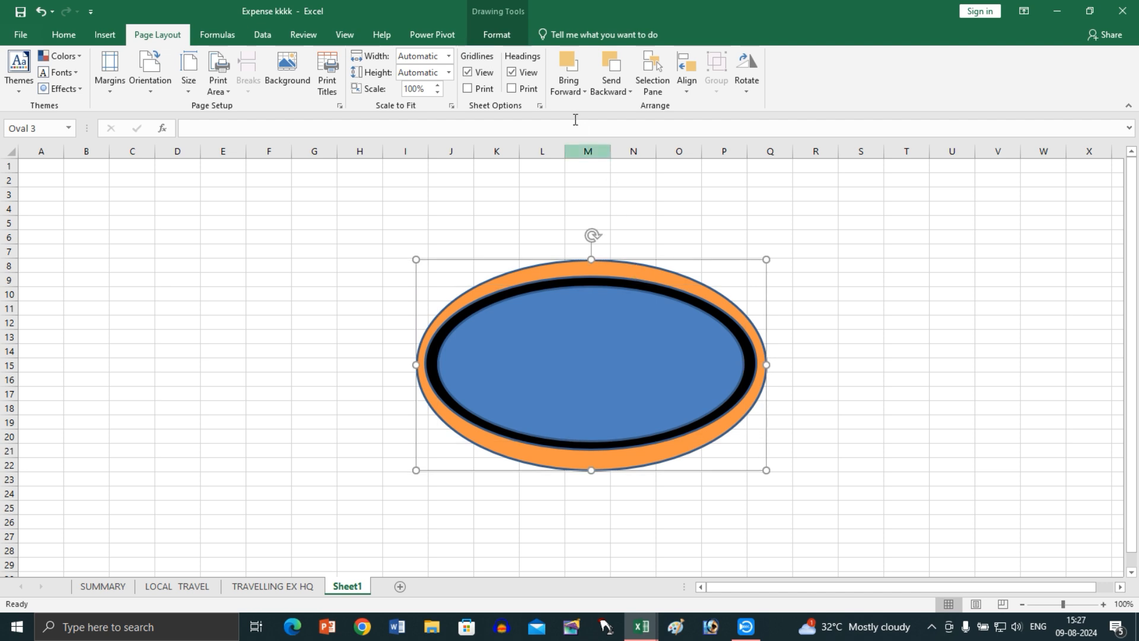
{"action": "left_click", "coordinate": [572, 91]}
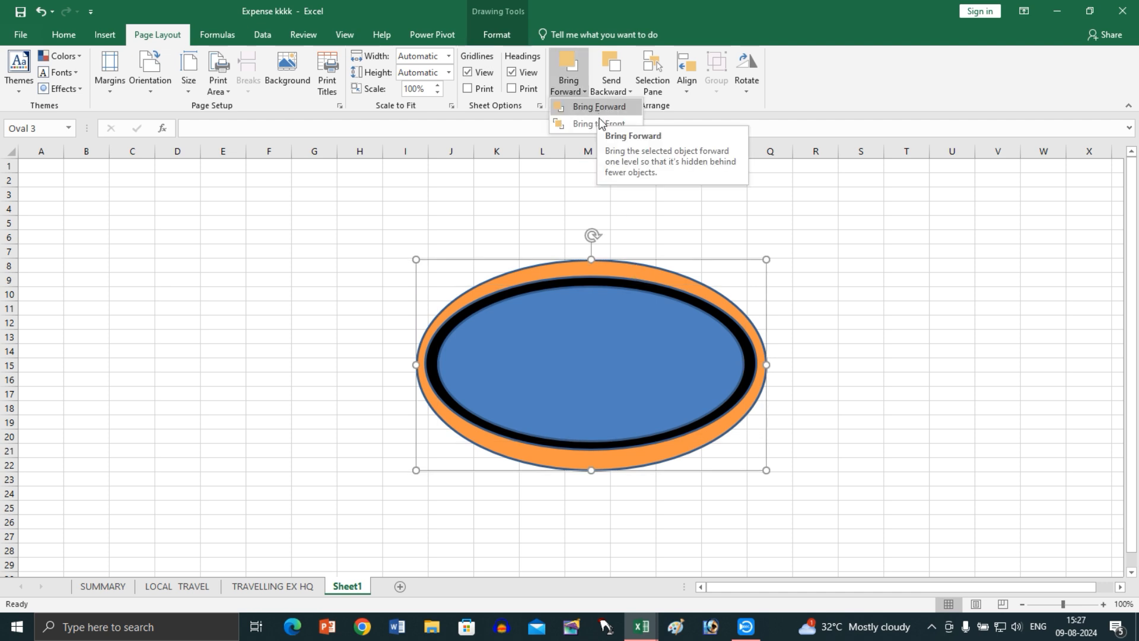
{"action": "left_click", "coordinate": [600, 107]}
- Send the orange oval to the back and bring it forward one level, above the black oval
{"action": "left_click", "coordinate": [600, 86]}
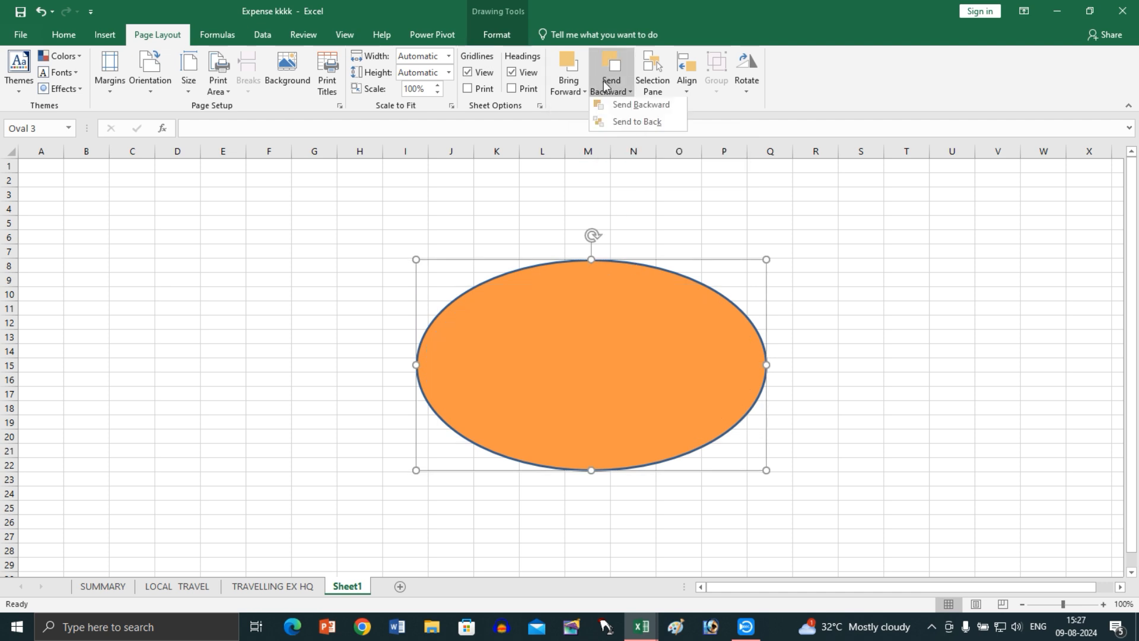
{"action": "left_click", "coordinate": [625, 128]}
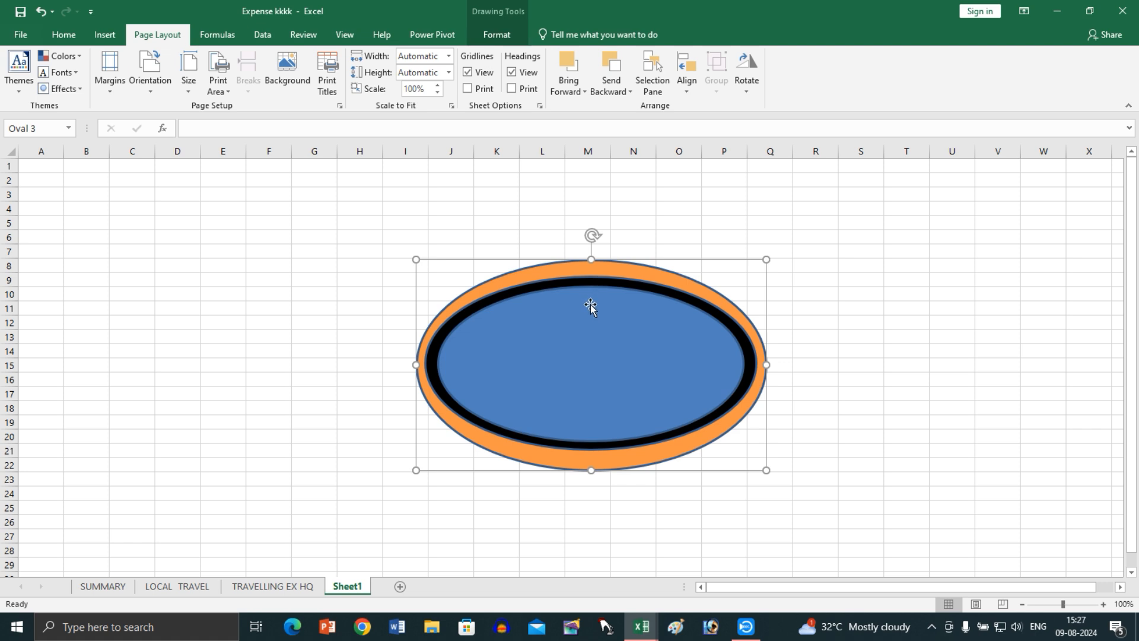
{"action": "left_click", "coordinate": [567, 94]}
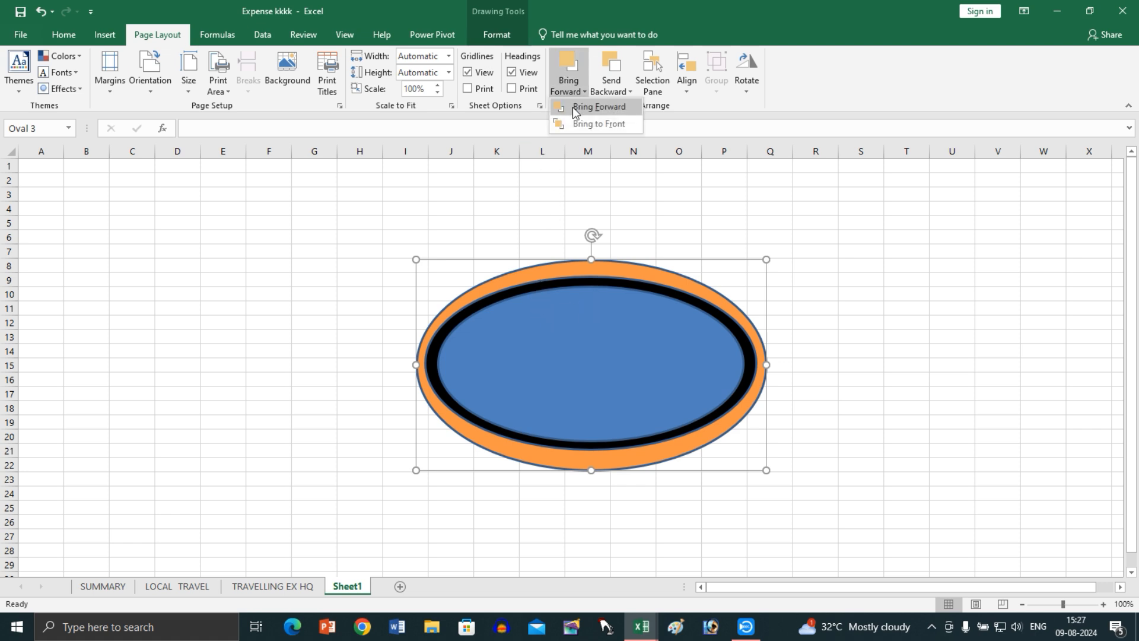
{"action": "left_click", "coordinate": [572, 107]}
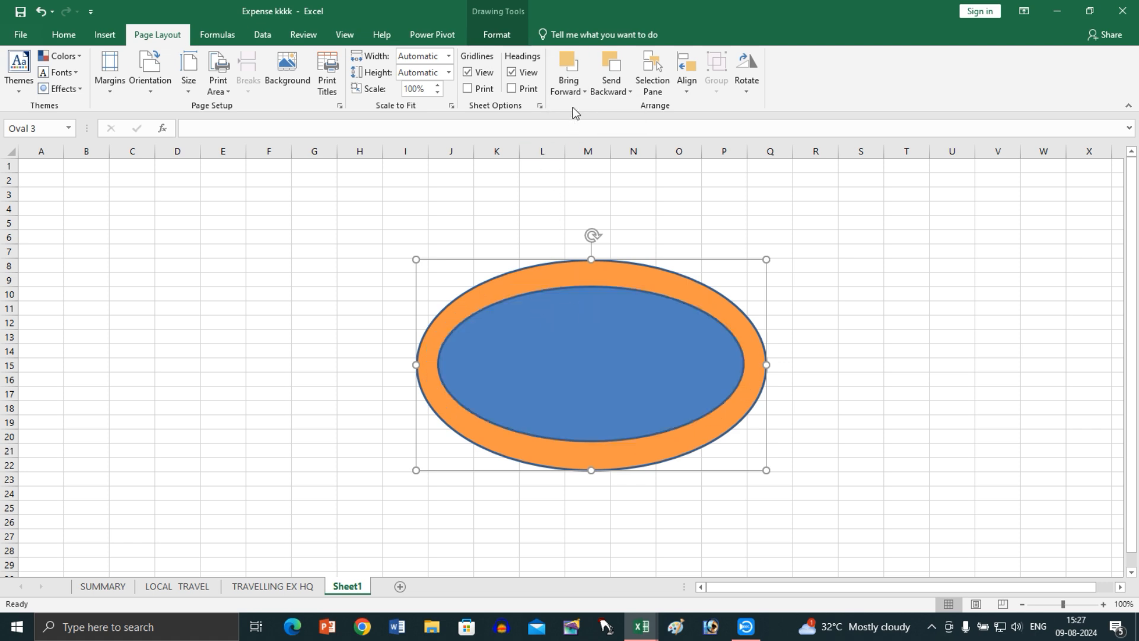
- Send the orange oval backward one level, behind the black oval, and show the Selection Pane
{"action": "left_click", "coordinate": [615, 88]}
{"action": "left_click", "coordinate": [629, 121]}
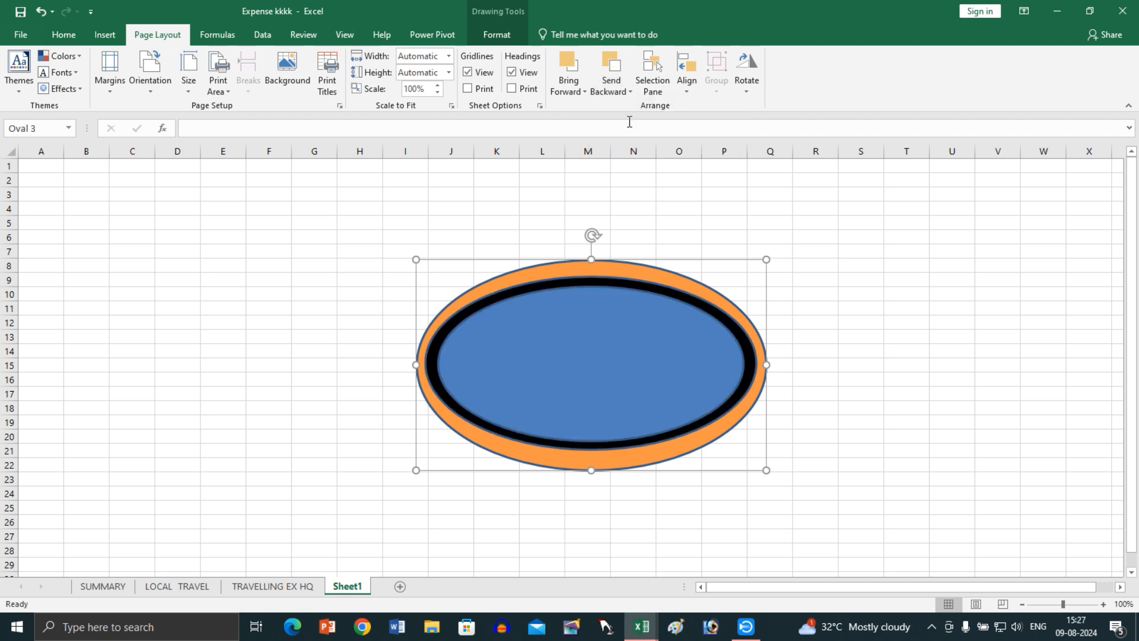
{"action": "left_click", "coordinate": [656, 88]}
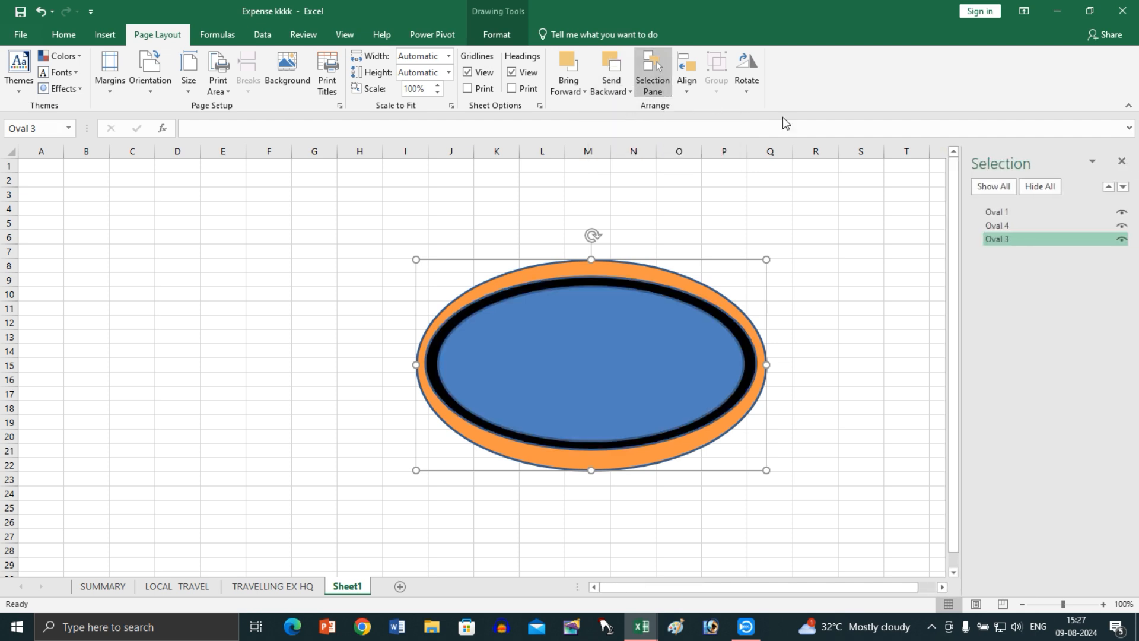
- Hide Oval 1 and show it again, and do the same with Oval 4
{"action": "left_click", "coordinate": [1122, 213]}
{"action": "left_click", "coordinate": [1122, 212]}
{"action": "left_click", "coordinate": [1116, 226]}
{"action": "left_click", "coordinate": [1121, 227]}
{"action": "left_click", "coordinate": [1122, 227]}
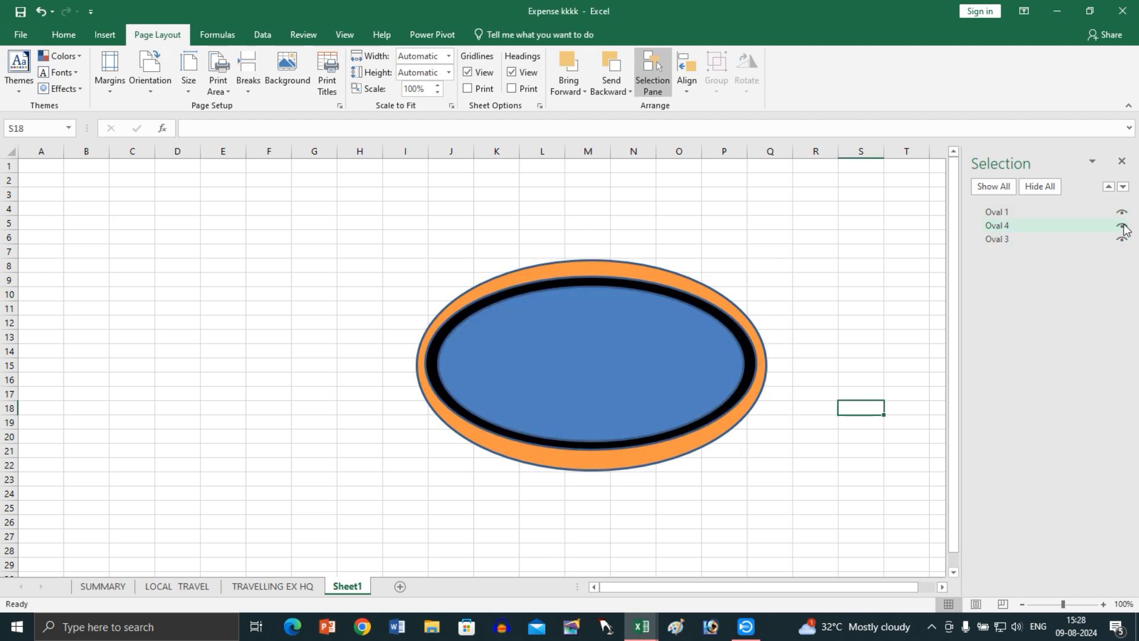
- Move the blue oval to the sheet's upper-left area and the black oval below it, clear of the orange oval
{"action": "left_click", "coordinate": [686, 89]}
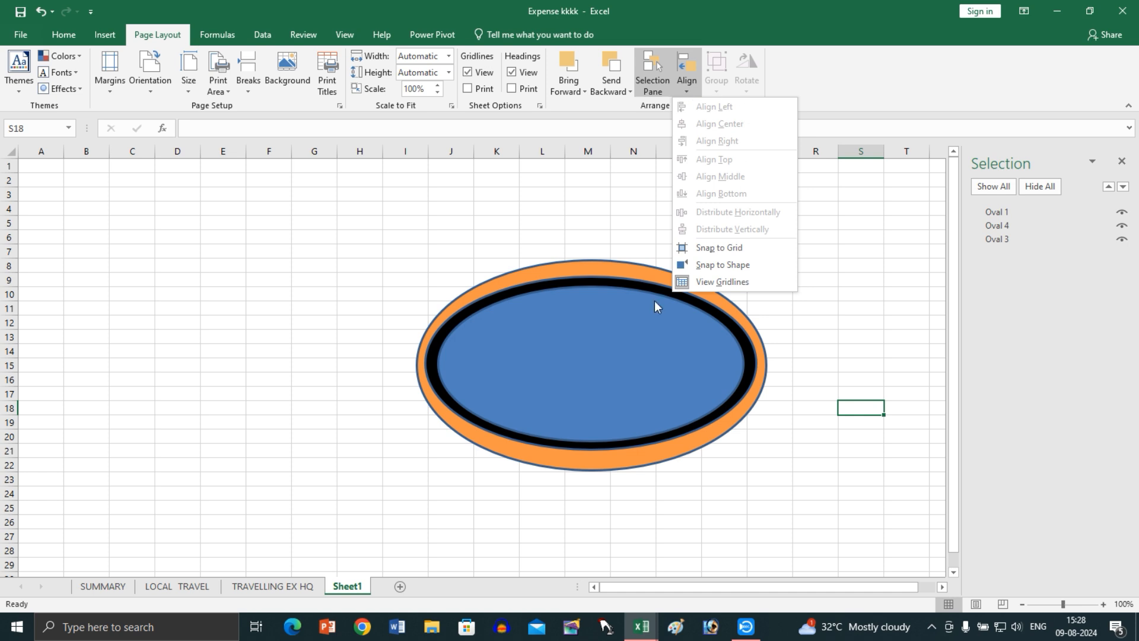
{"action": "left_click", "coordinate": [616, 333]}
{"action": "left_click_drag", "start_coordinate": [615, 333], "coordinate": [295, 272]}
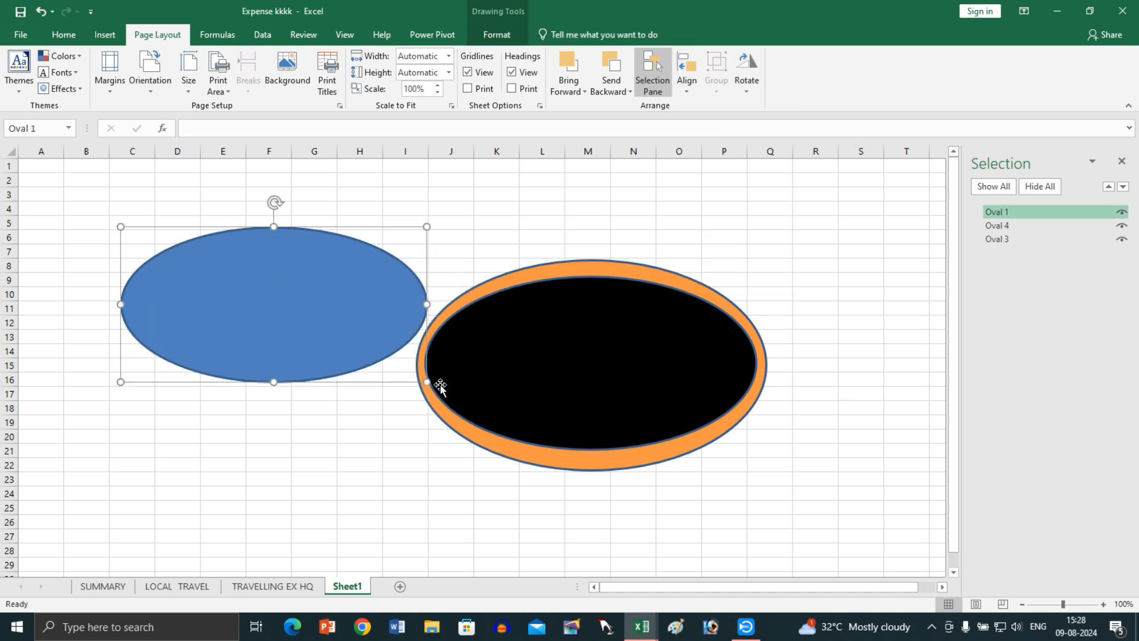
{"action": "left_click_drag", "start_coordinate": [331, 316], "coordinate": [226, 250]}
{"action": "left_click_drag", "start_coordinate": [537, 391], "coordinate": [158, 491]}
- Select the orange, blue and black ovals together
{"action": "left_click", "coordinate": [496, 411]}
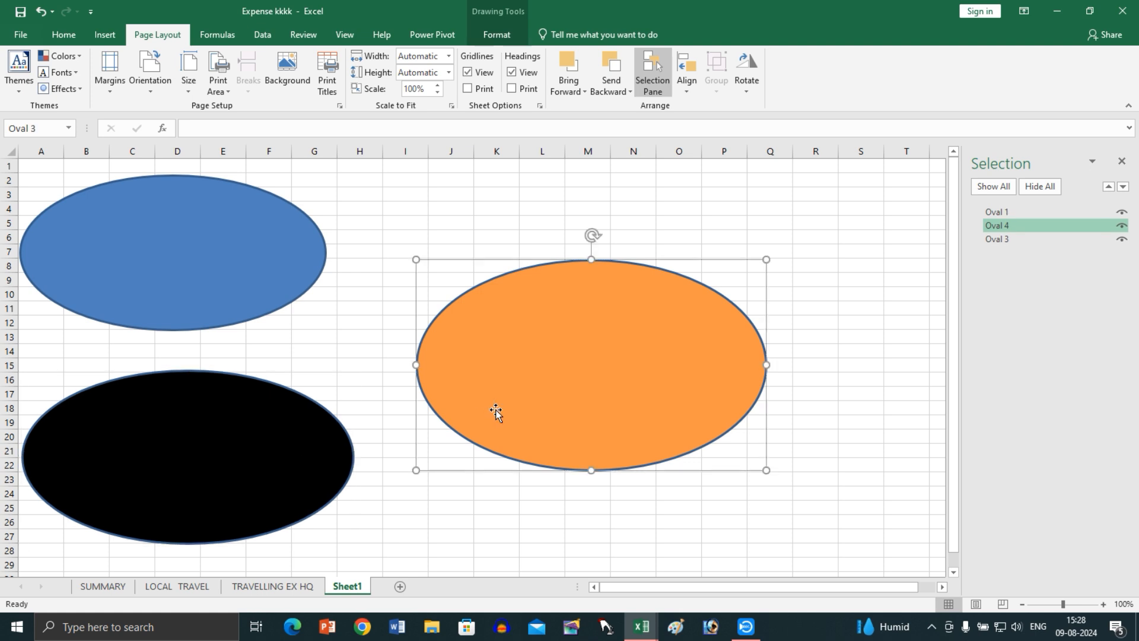
{"action": "left_click", "coordinate": [267, 261], "text": "ctrl"}
{"action": "left_click", "coordinate": [249, 447], "text": "ctrl"}
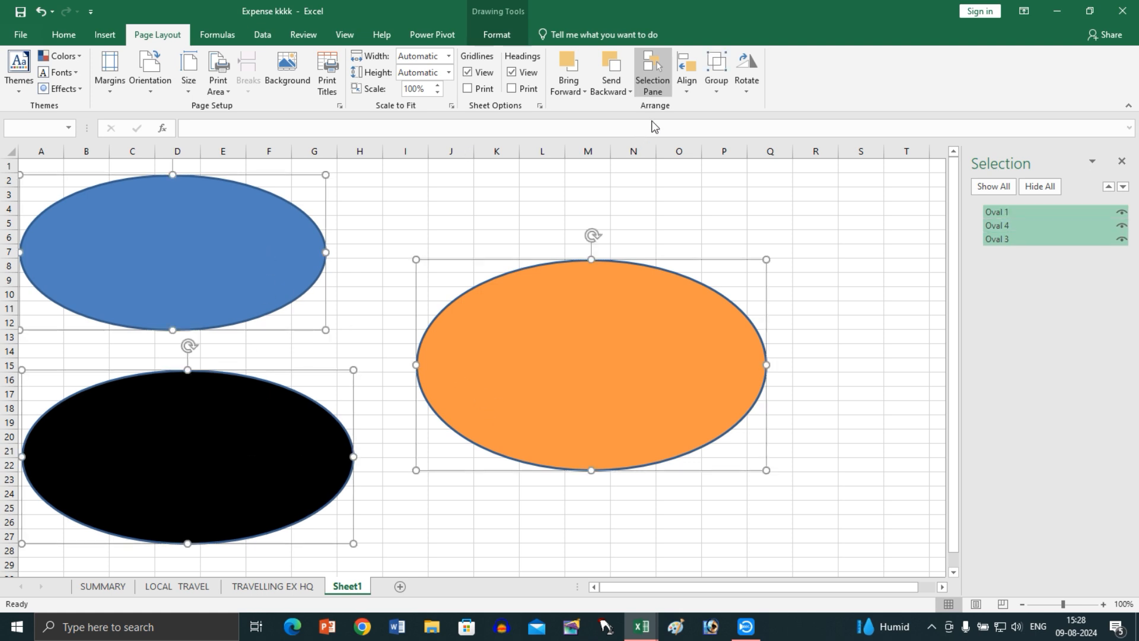
- Try aligning the three ovals by their left edges and by their horizontal centres, undoing each alignment
{"action": "left_click", "coordinate": [685, 80]}
{"action": "left_click", "coordinate": [709, 104]}
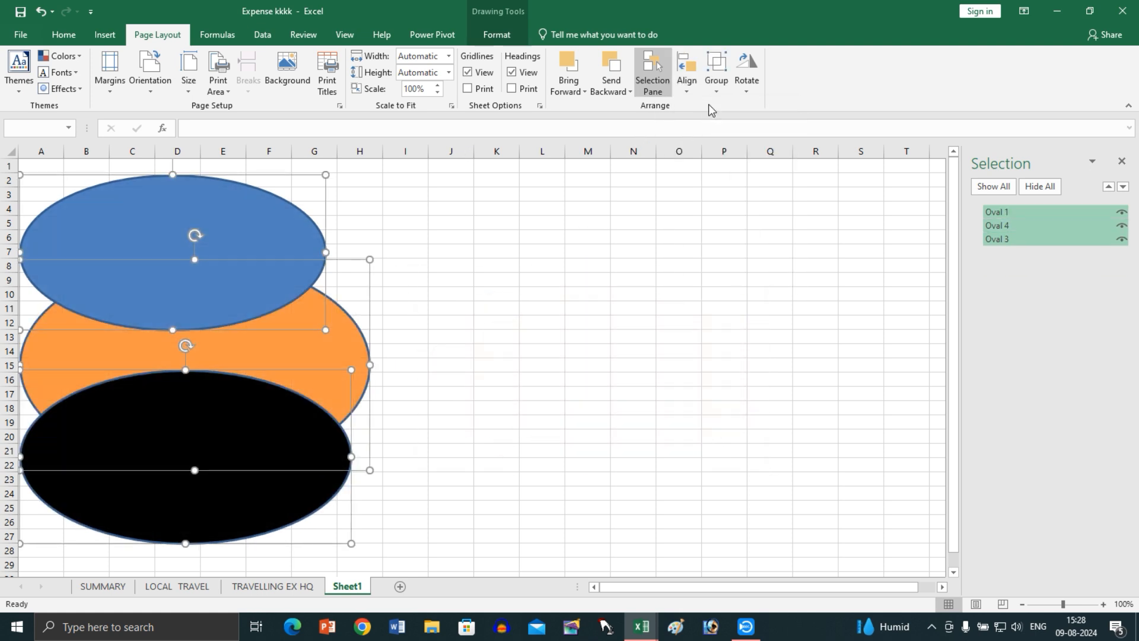
{"action": "key", "text": "ctrl+z"}
{"action": "left_click", "coordinate": [683, 85]}
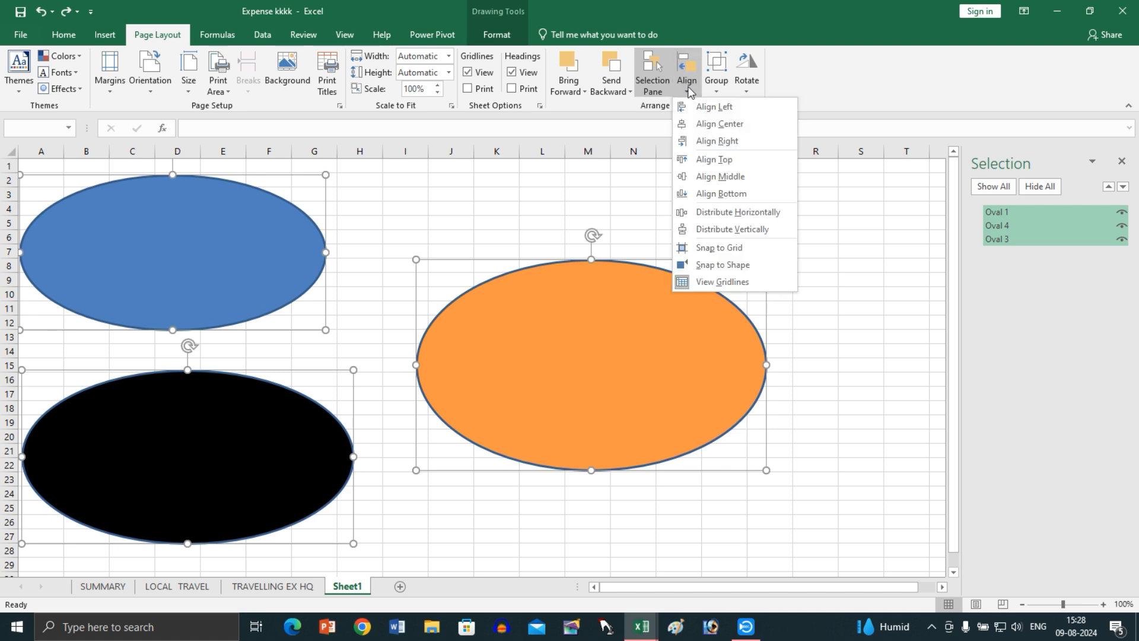
{"action": "left_click", "coordinate": [715, 127]}
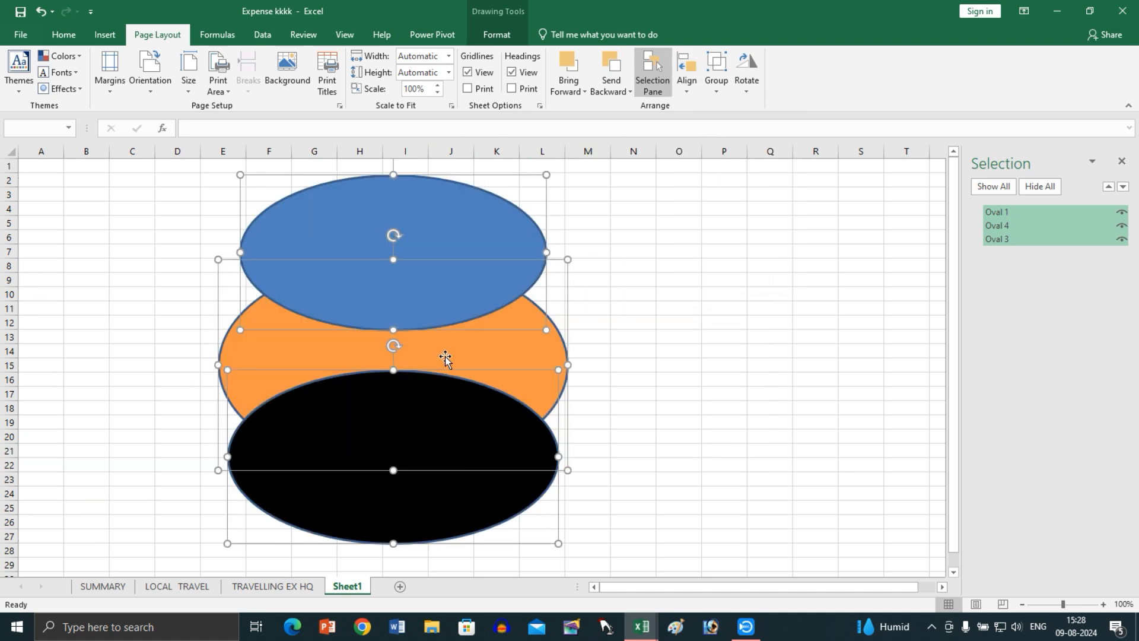
{"action": "key", "text": "ctrl+z"}
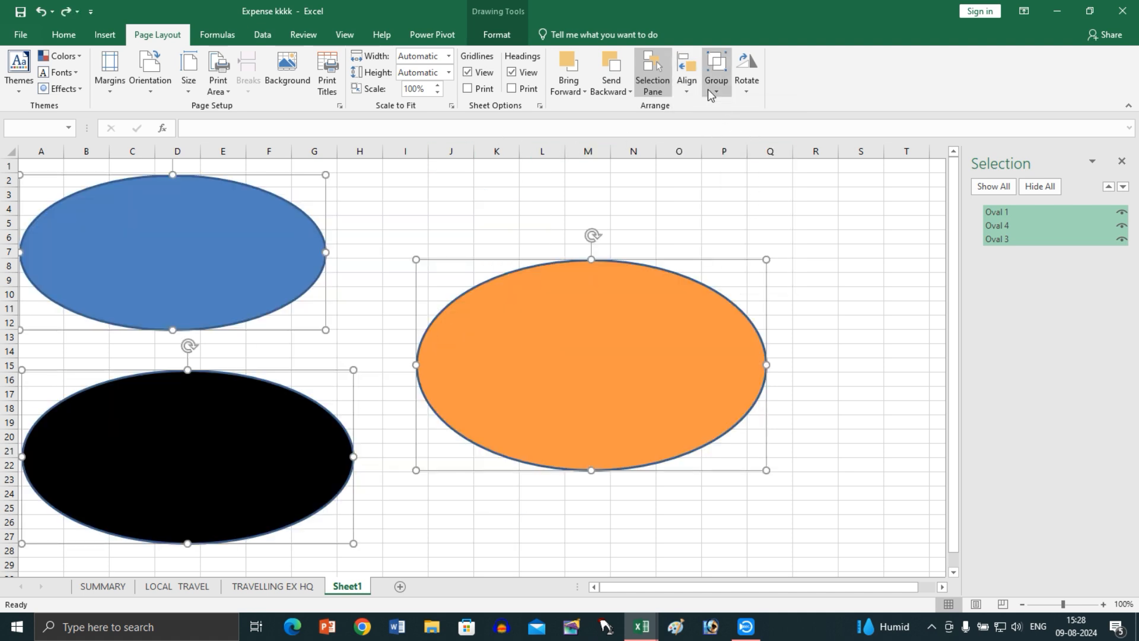
- Try aligning the three ovals by their right edges and undo it
{"action": "left_click", "coordinate": [686, 77]}
{"action": "left_click", "coordinate": [717, 141]}
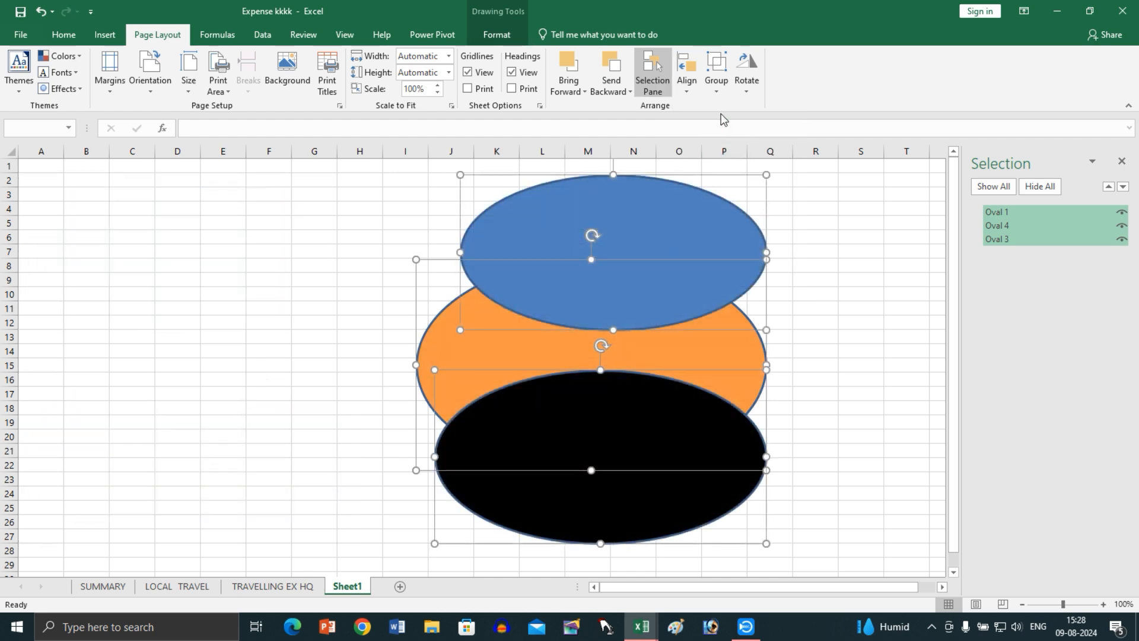
{"action": "key", "text": "ctrl+z"}
- Align the three selected ovals by their top edges
{"action": "left_click", "coordinate": [716, 77]}
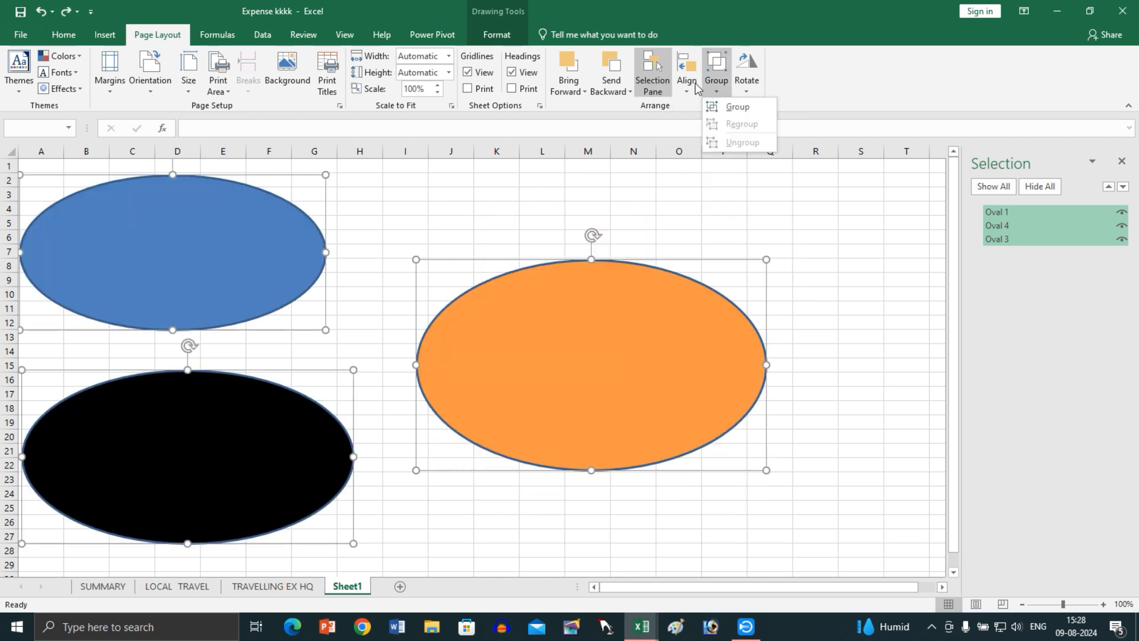
{"action": "left_click", "coordinate": [686, 78]}
{"action": "left_click", "coordinate": [730, 159]}
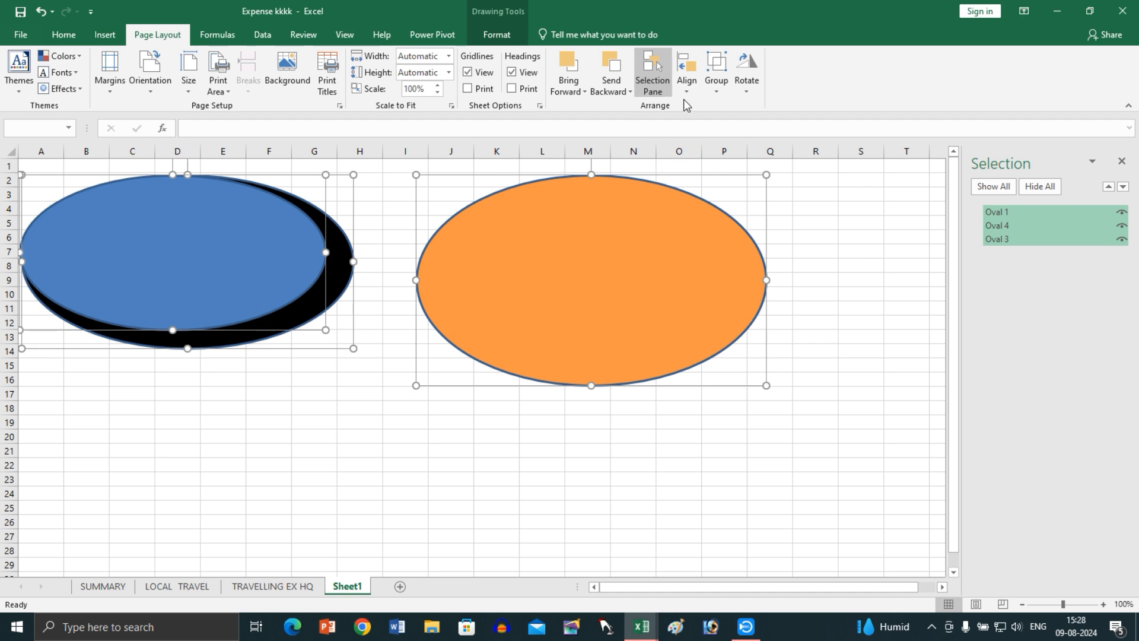
- Align the three ovals by their middles and then by their bottom edges
{"action": "left_click", "coordinate": [687, 77]}
{"action": "left_click", "coordinate": [719, 176]}
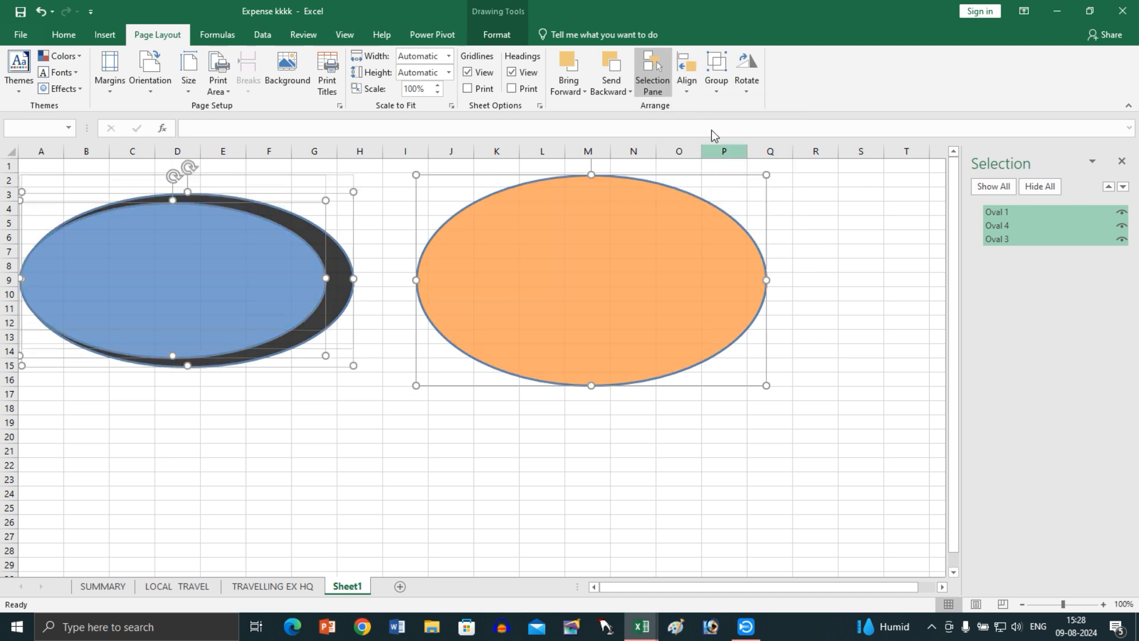
{"action": "left_click", "coordinate": [686, 81]}
{"action": "left_click", "coordinate": [728, 177]}
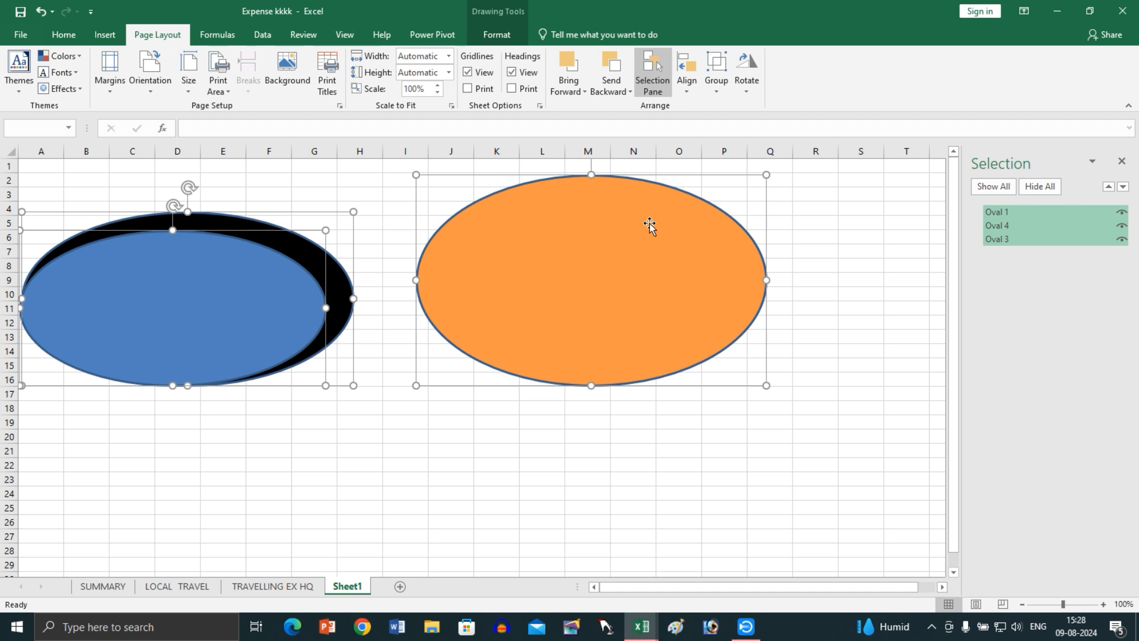
- Undo the recent changes to bring the three ovals back into one concentric stack
{"action": "key", "text": "Delete"}
{"action": "key", "text": "ctrl+z"}
{"action": "key", "text": "ctrl+z"}
{"action": "key", "text": "alt"}
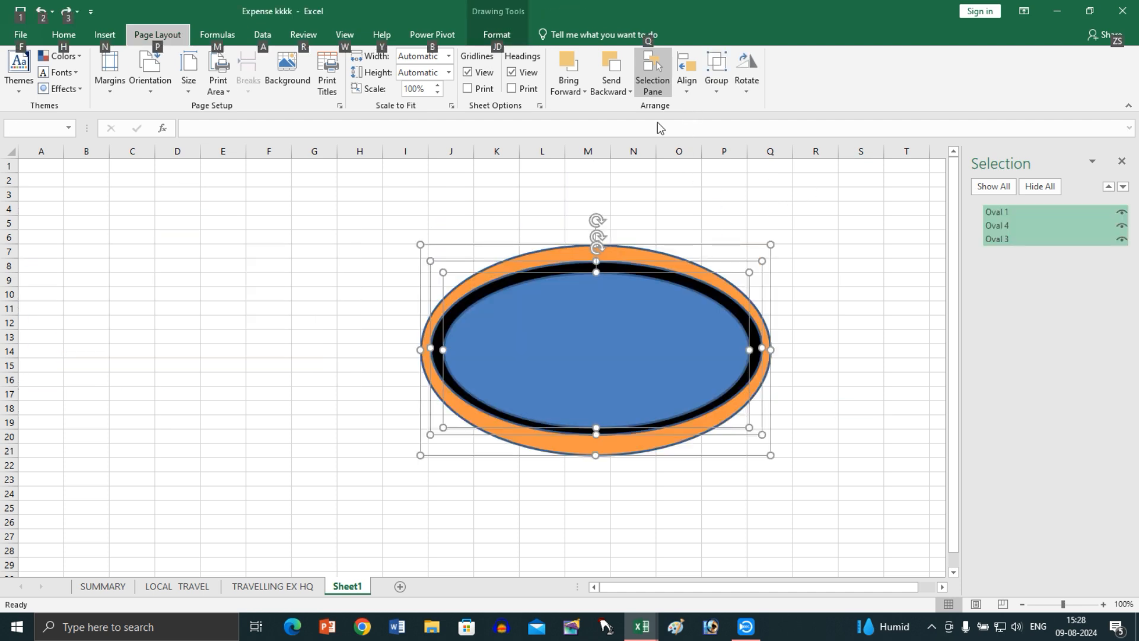
- Align the three stacked ovals by their horizontal centres and by their vertical middles
{"action": "left_click", "coordinate": [687, 83]}
{"action": "left_click", "coordinate": [700, 120]}
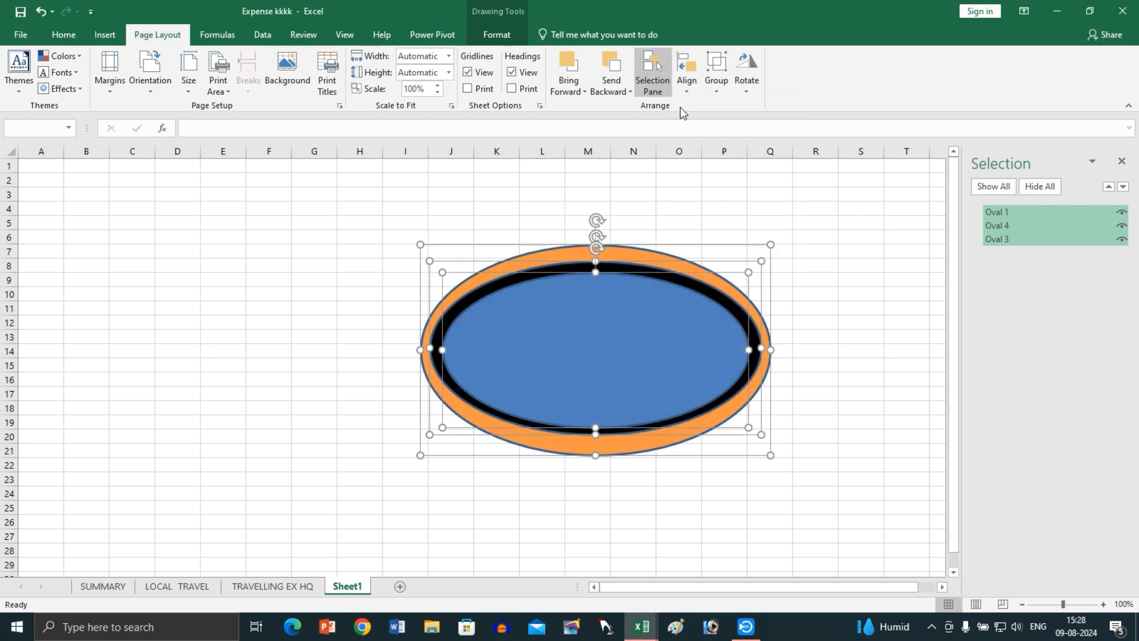
{"action": "left_click", "coordinate": [687, 83]}
{"action": "left_click", "coordinate": [700, 175]}
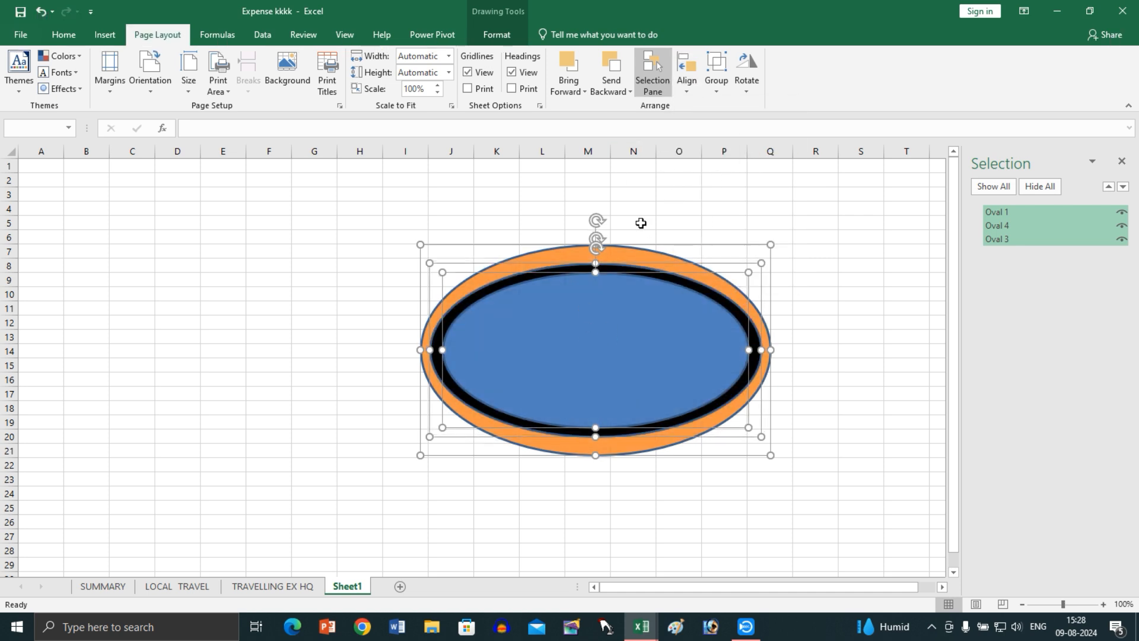
- Align the stacked ovals by their bottom edges and deselect them
{"action": "left_click", "coordinate": [691, 95]}
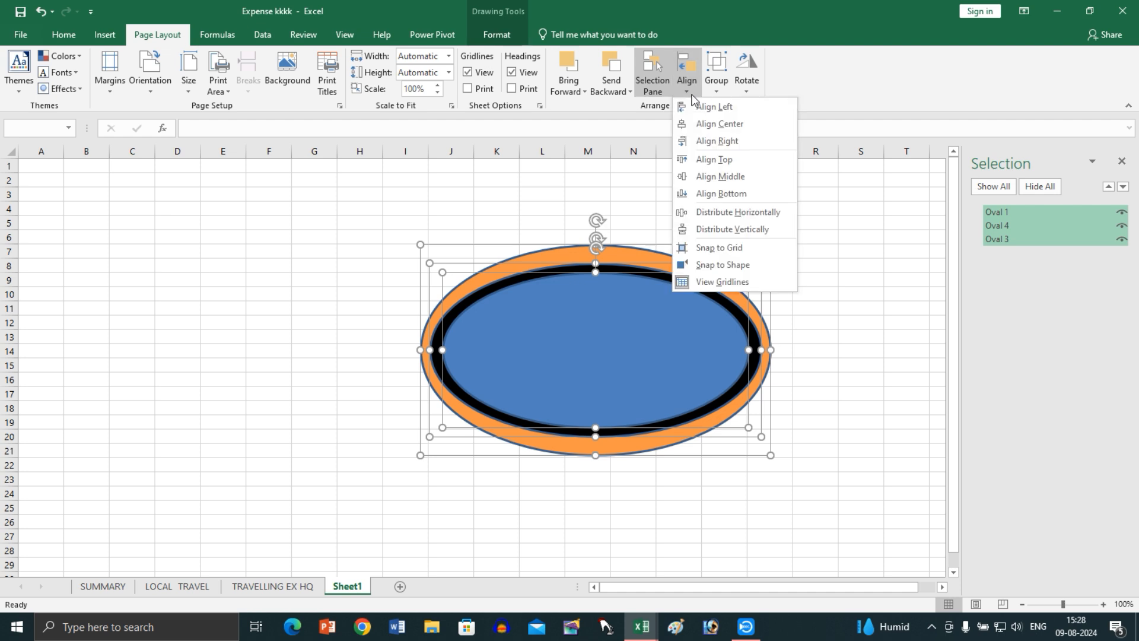
{"action": "left_click", "coordinate": [766, 196]}
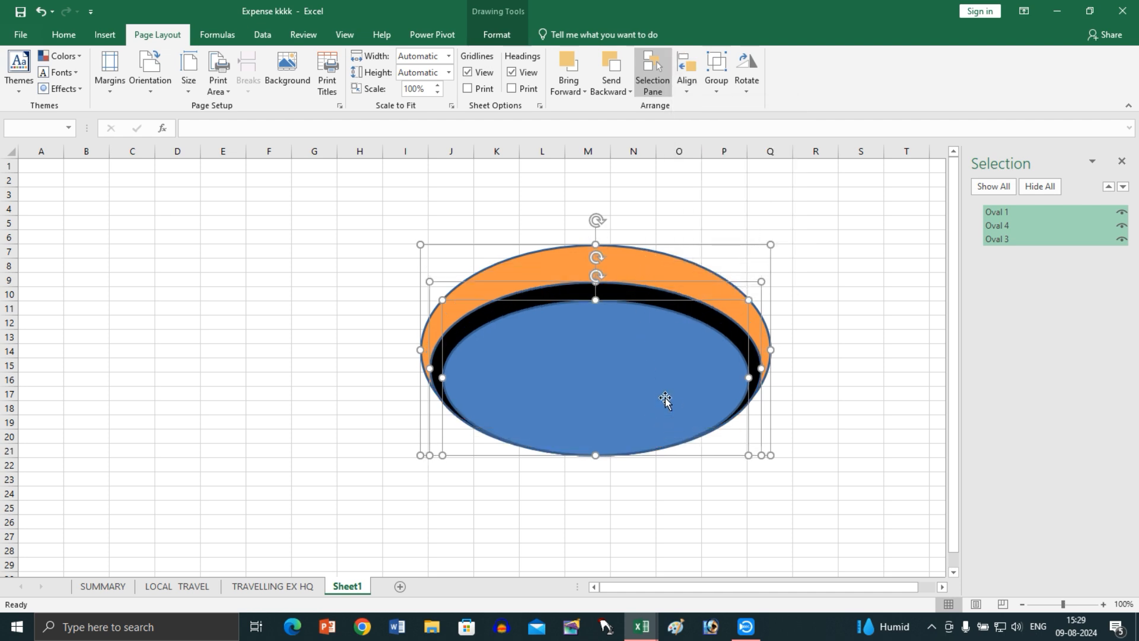
{"action": "left_click", "coordinate": [305, 310]}
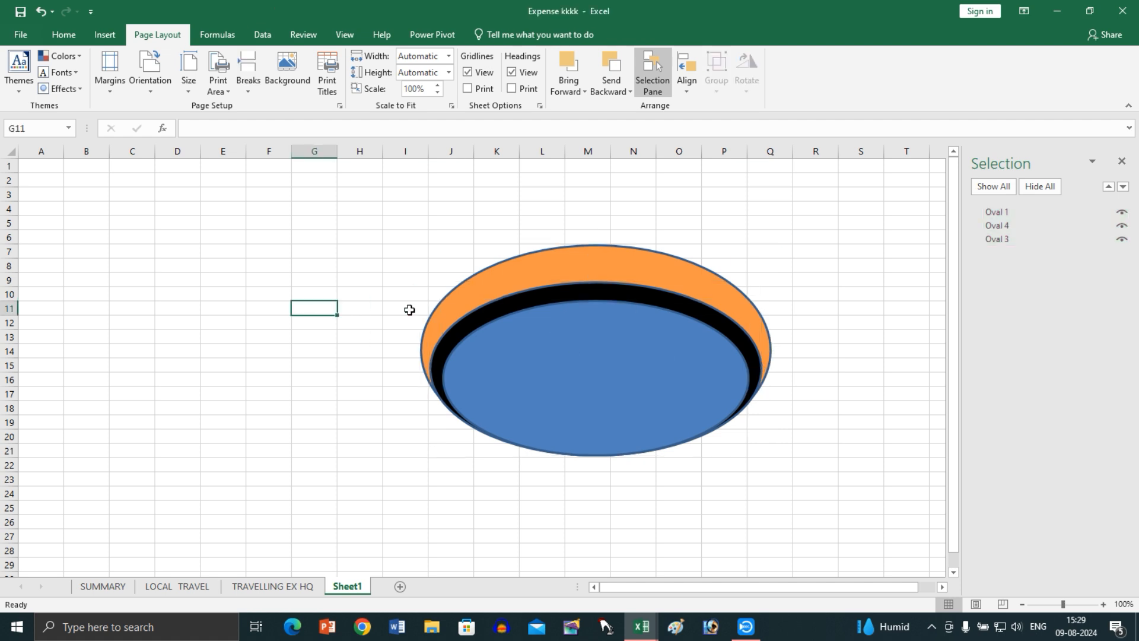
- Draw a rectangle about 7.54 cm wide and 1.32 cm high over columns C to G and place three copies below it
{"action": "left_click", "coordinate": [105, 35]}
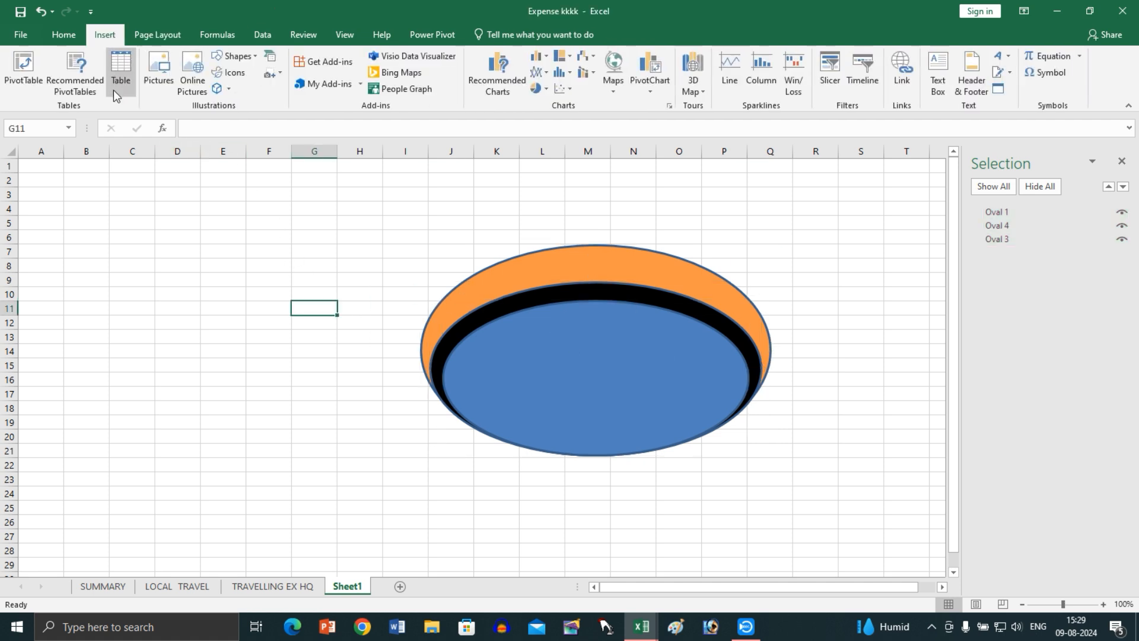
{"action": "left_click", "coordinate": [234, 56]}
{"action": "left_click", "coordinate": [261, 90]}
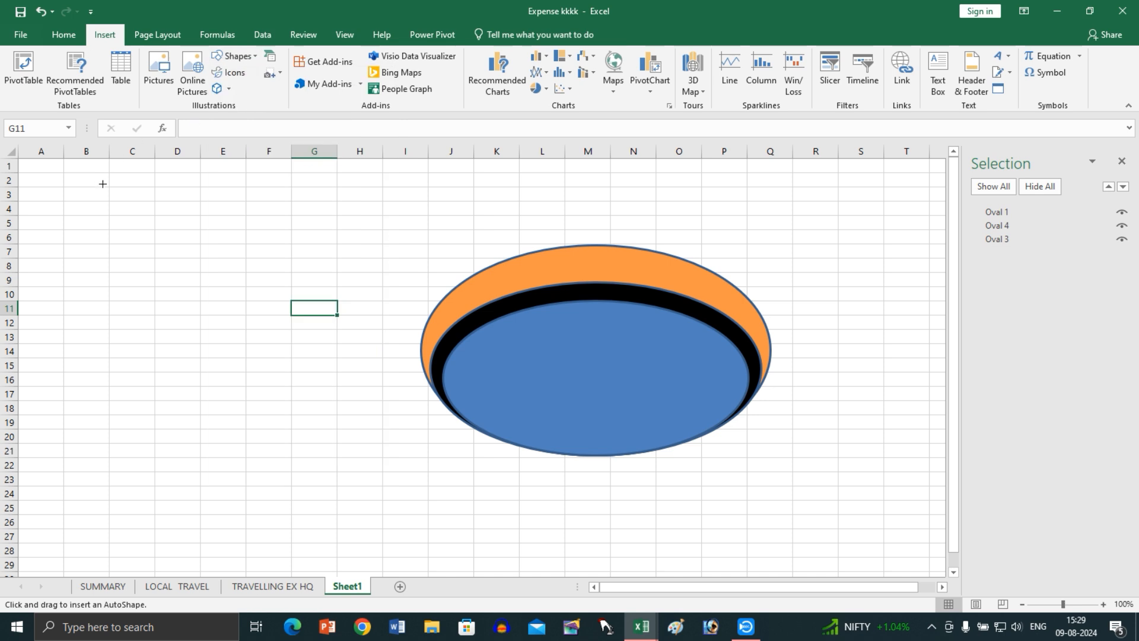
{"action": "left_click_drag", "start_coordinate": [101, 197], "coordinate": [305, 233]}
{"action": "left_click_drag", "start_coordinate": [230, 226], "coordinate": [233, 372]}
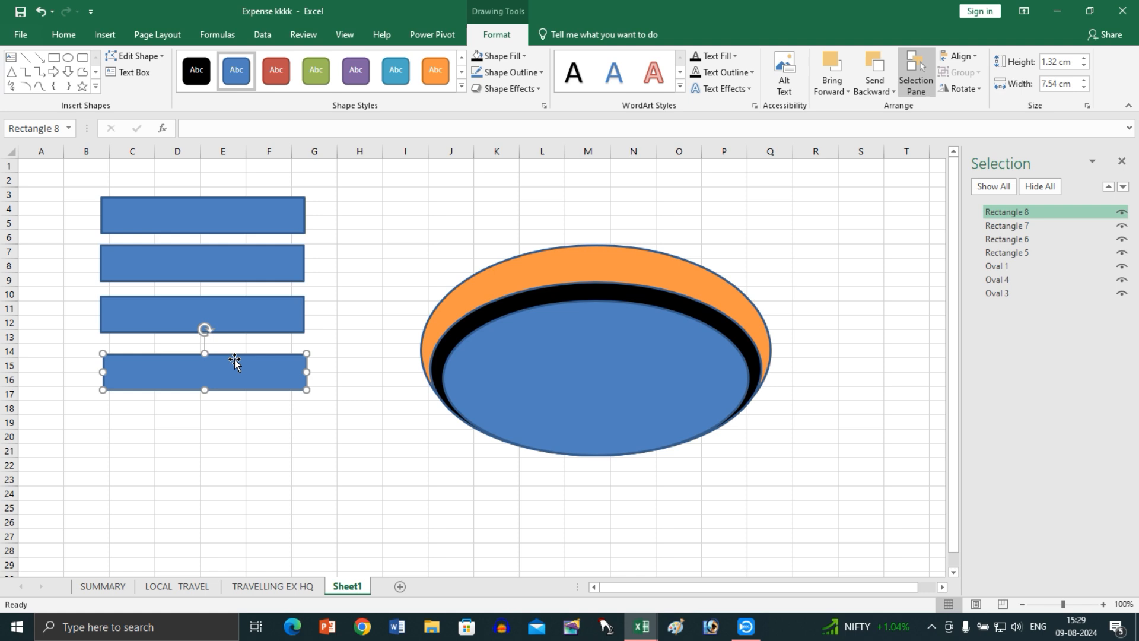
- Select all four rectangles and distribute them horizontally
{"action": "left_click", "coordinate": [243, 298], "text": "shift"}
{"action": "left_click", "coordinate": [242, 274], "text": "shift"}
{"action": "left_click", "coordinate": [242, 229], "text": "shift"}
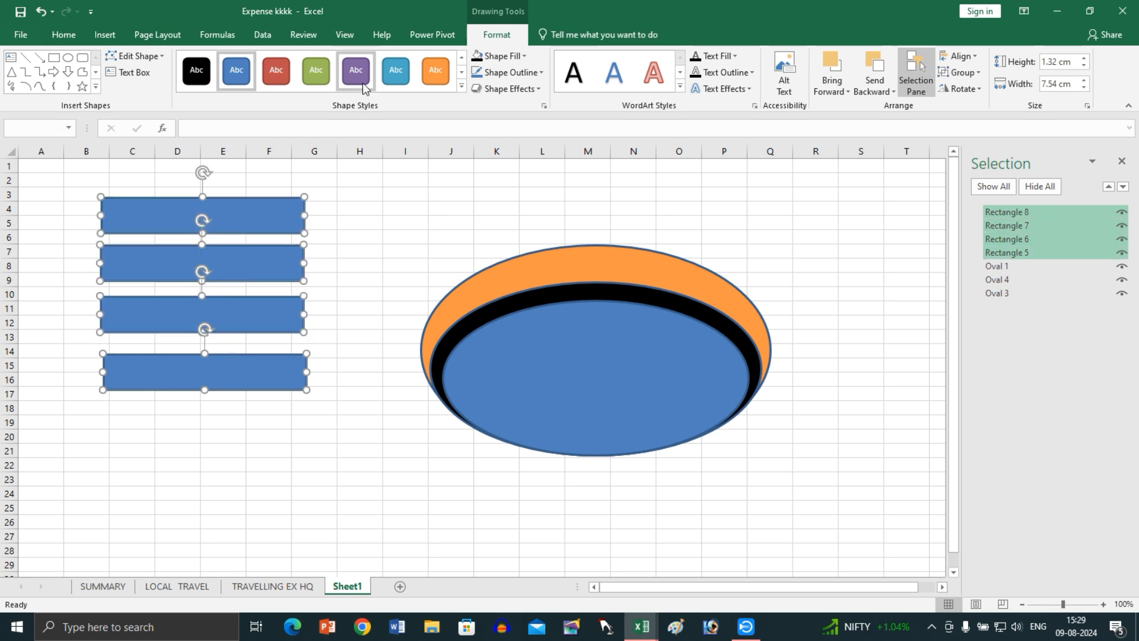
{"action": "left_click", "coordinate": [157, 34]}
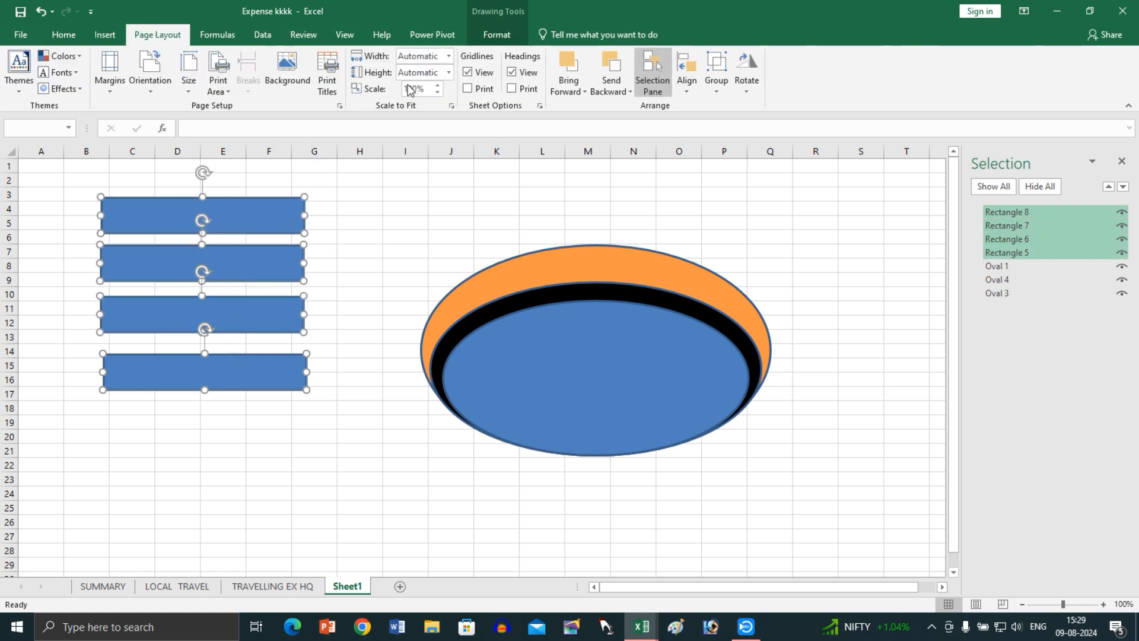
{"action": "left_click", "coordinate": [692, 89]}
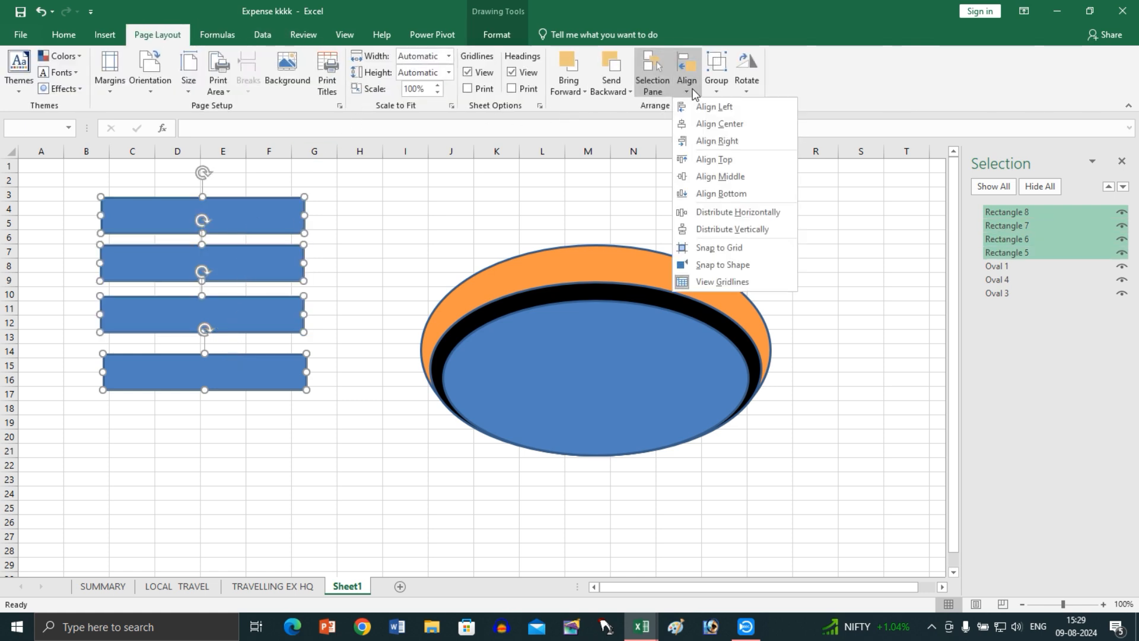
{"action": "left_click", "coordinate": [753, 212]}
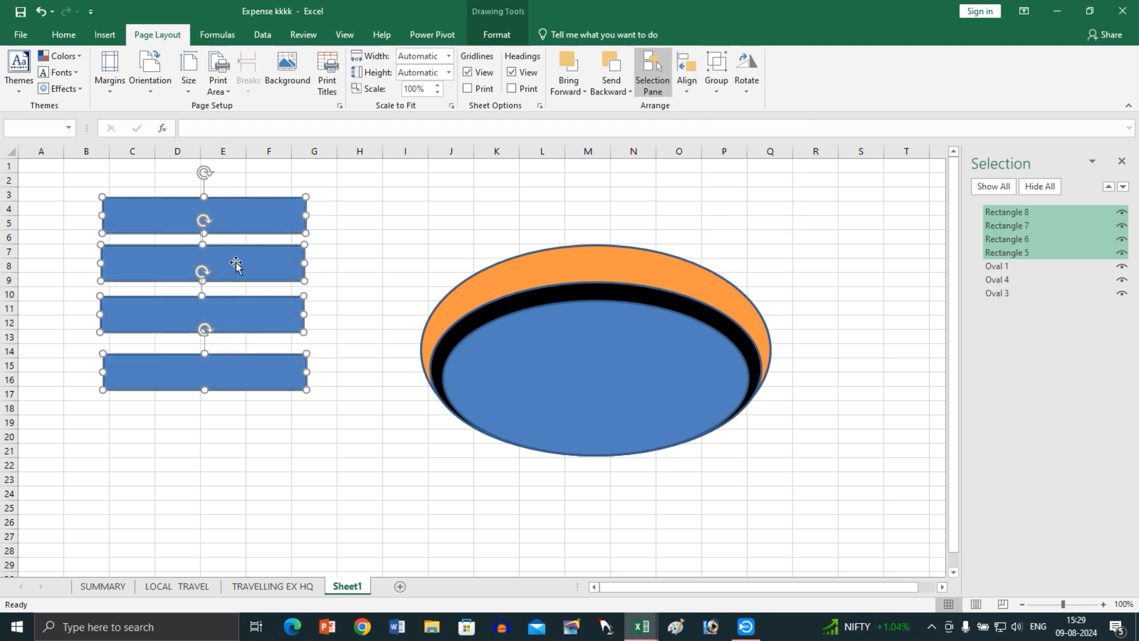
- Distribute the four rectangles vertically and hide the Selection Pane
{"action": "left_click", "coordinate": [685, 88]}
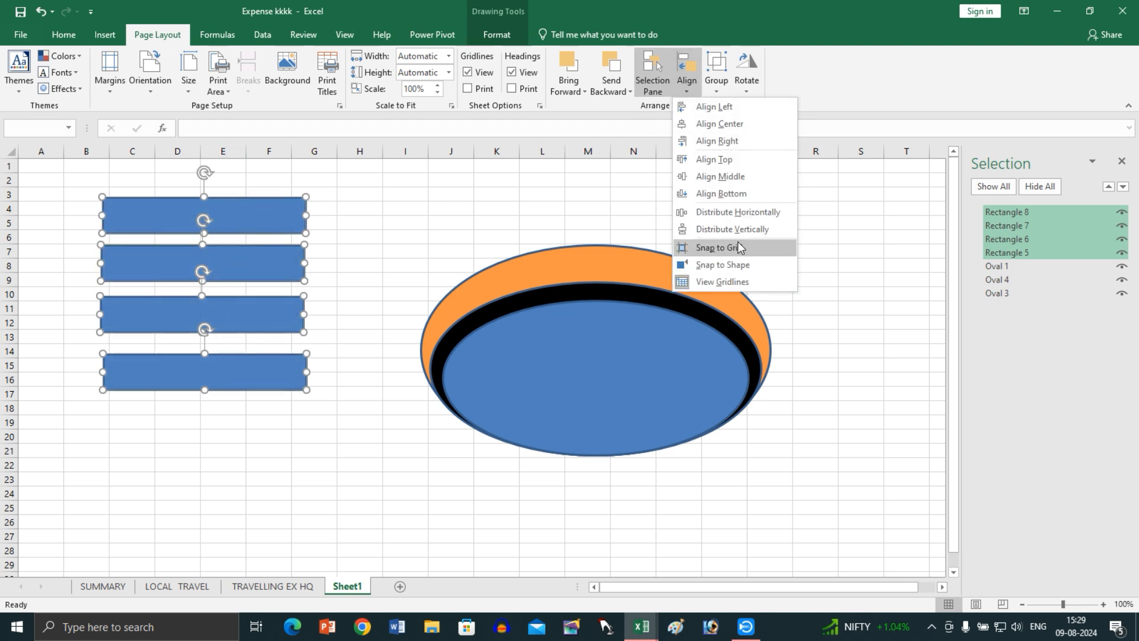
{"action": "left_click", "coordinate": [688, 229]}
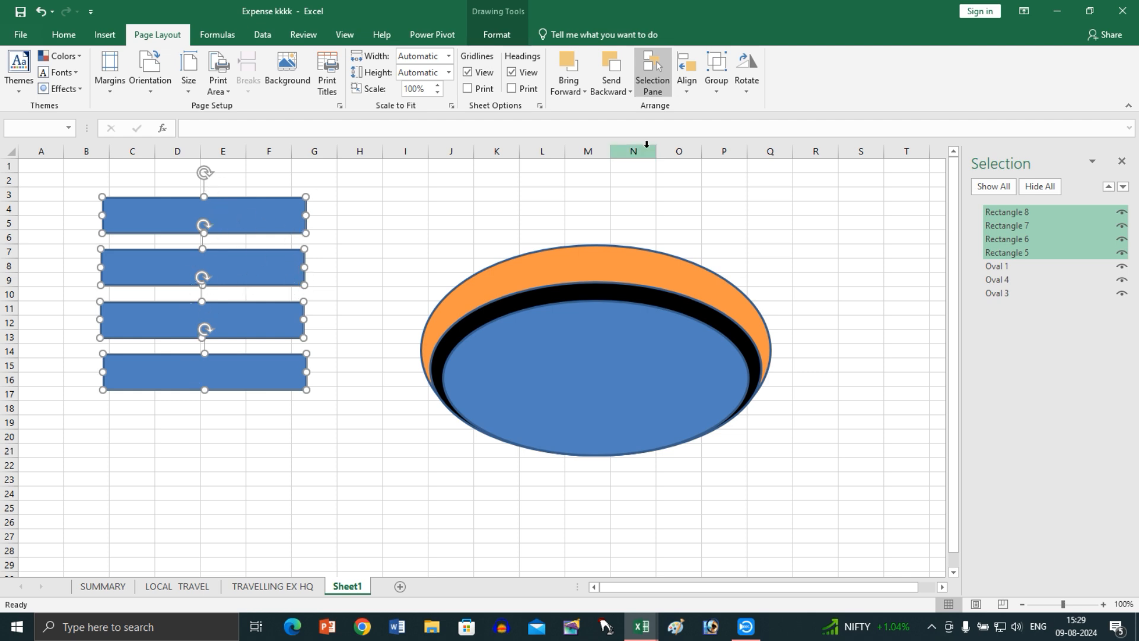
{"action": "left_click", "coordinate": [661, 94]}
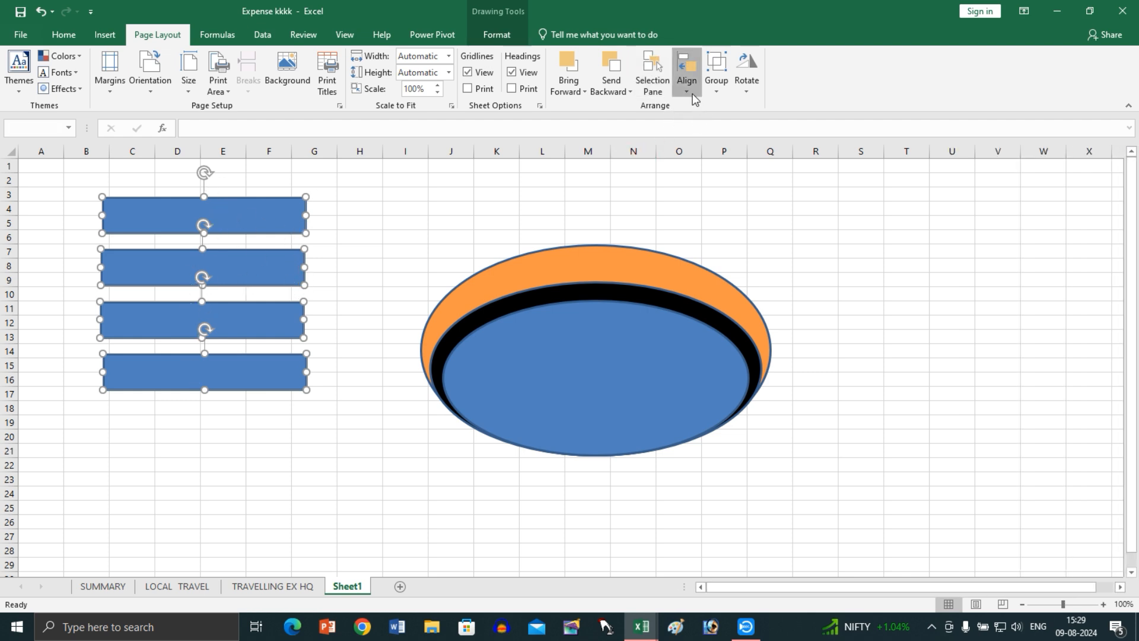
- Align the four rectangles by their left edges and then by their centres
{"action": "left_click", "coordinate": [693, 95]}
{"action": "left_click", "coordinate": [703, 102]}
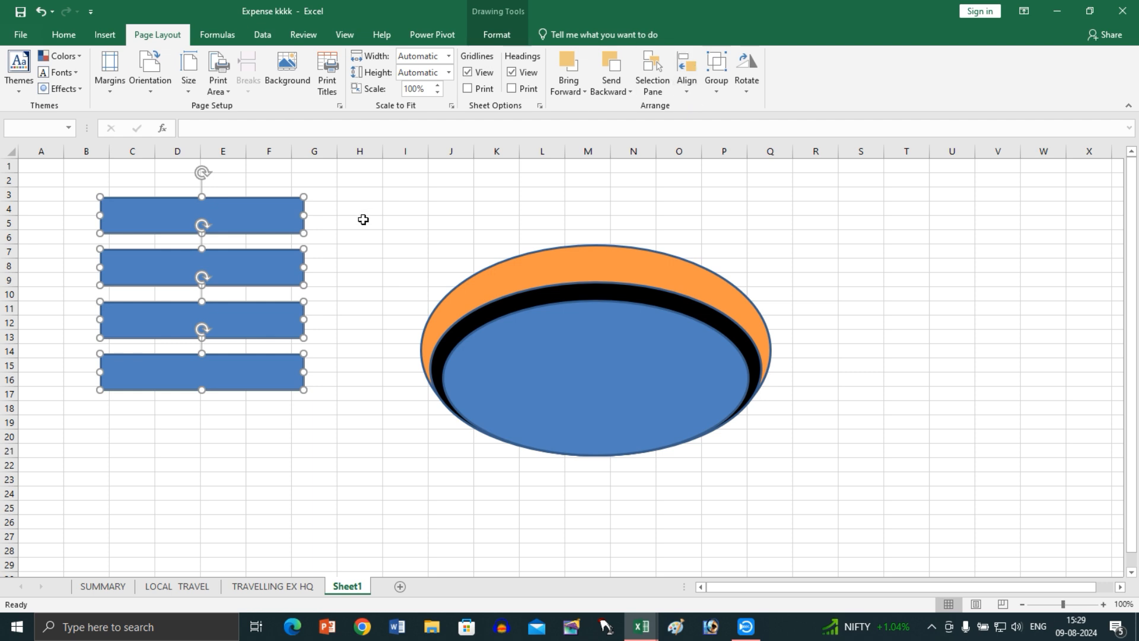
{"action": "left_click", "coordinate": [689, 94]}
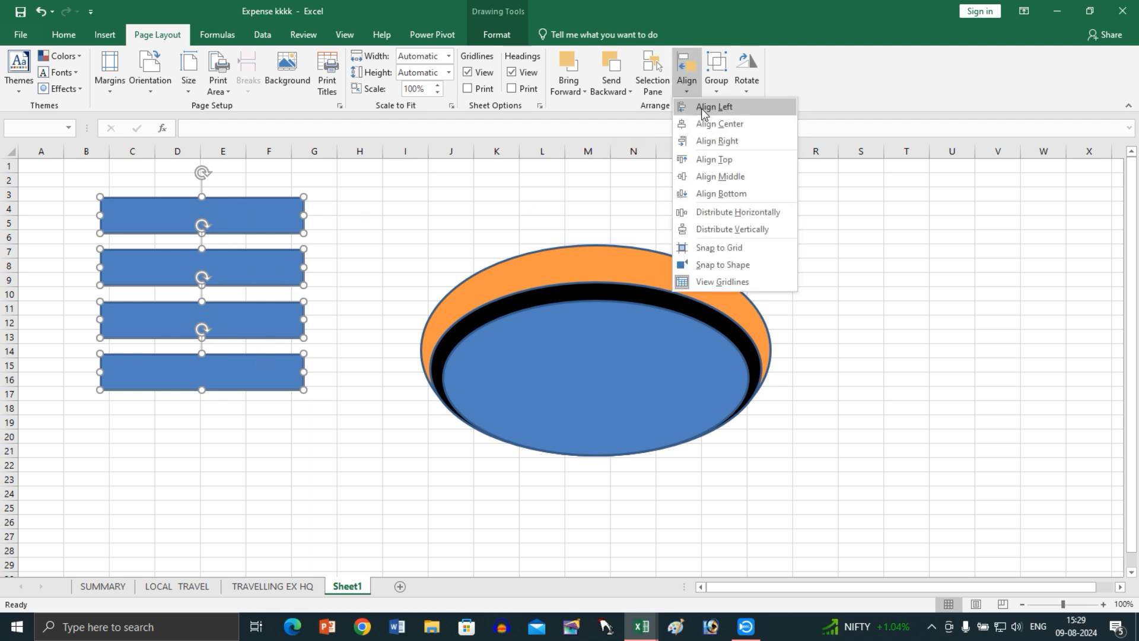
{"action": "left_click", "coordinate": [727, 132]}
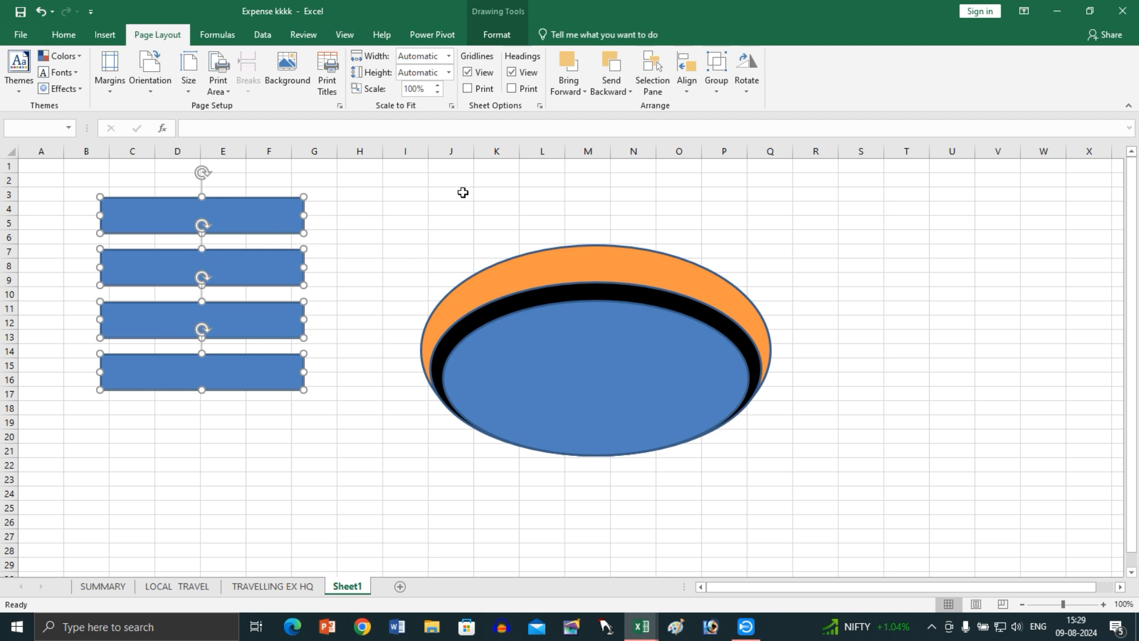
- Group the four rectangles, then move the group and enlarge it to about 11.11 cm high and 12.25 cm wide
{"action": "left_click", "coordinate": [714, 89]}
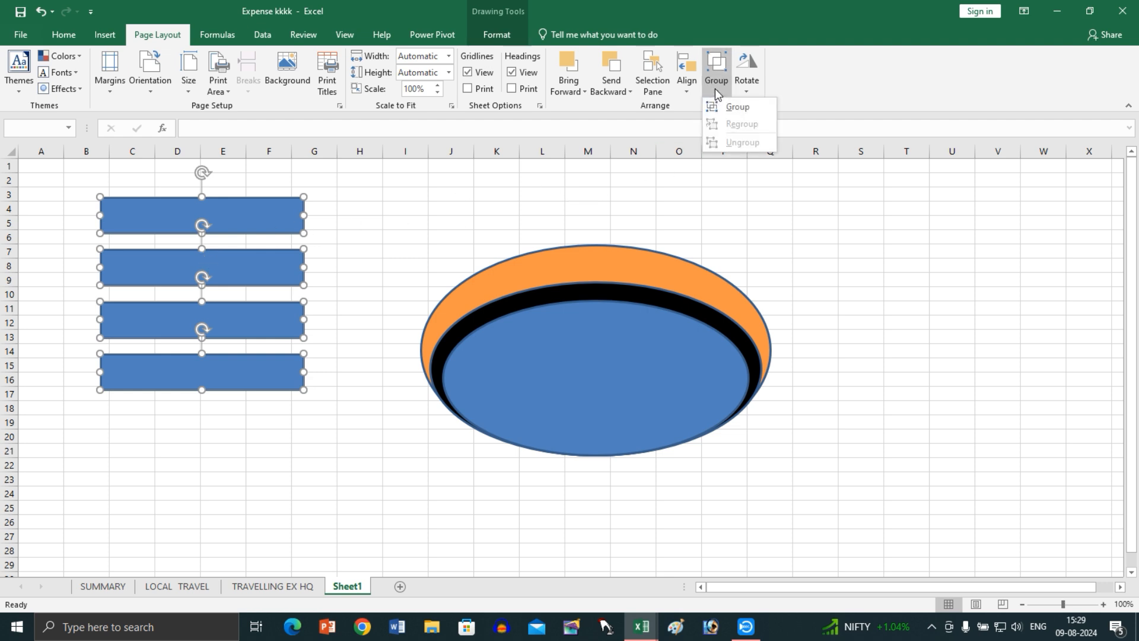
{"action": "left_click", "coordinate": [752, 108]}
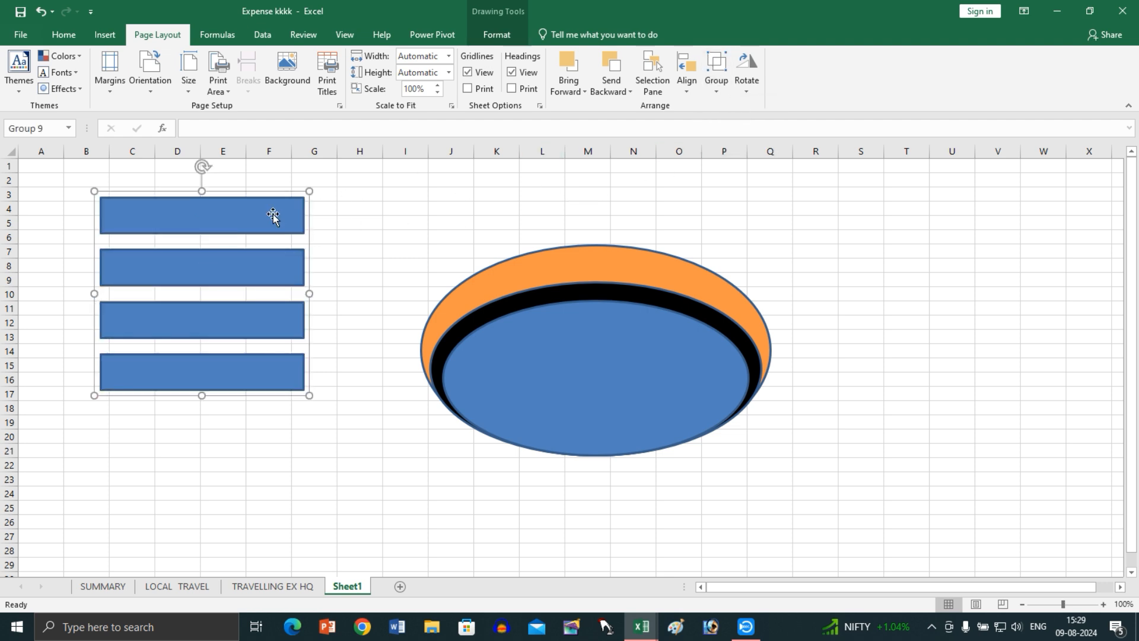
{"action": "left_click_drag", "start_coordinate": [273, 213], "coordinate": [306, 257]}
{"action": "mouse_move", "coordinate": [343, 438]}
{"action": "left_mouse_down"}
{"action": "mouse_move", "coordinate": [485, 552]}
{"action": "mouse_move", "coordinate": [397, 469]}
{"action": "left_mouse_up"}
- Fill the whole group of rectangles with the standard dark blue colour
{"action": "left_click", "coordinate": [498, 36]}
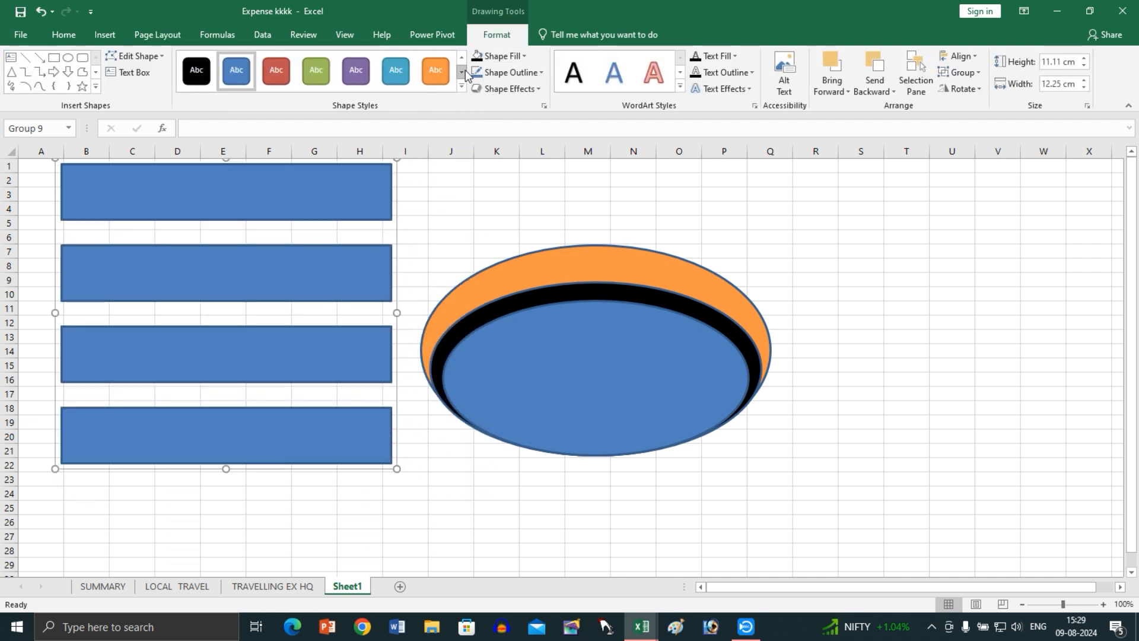
{"action": "left_click", "coordinate": [505, 56]}
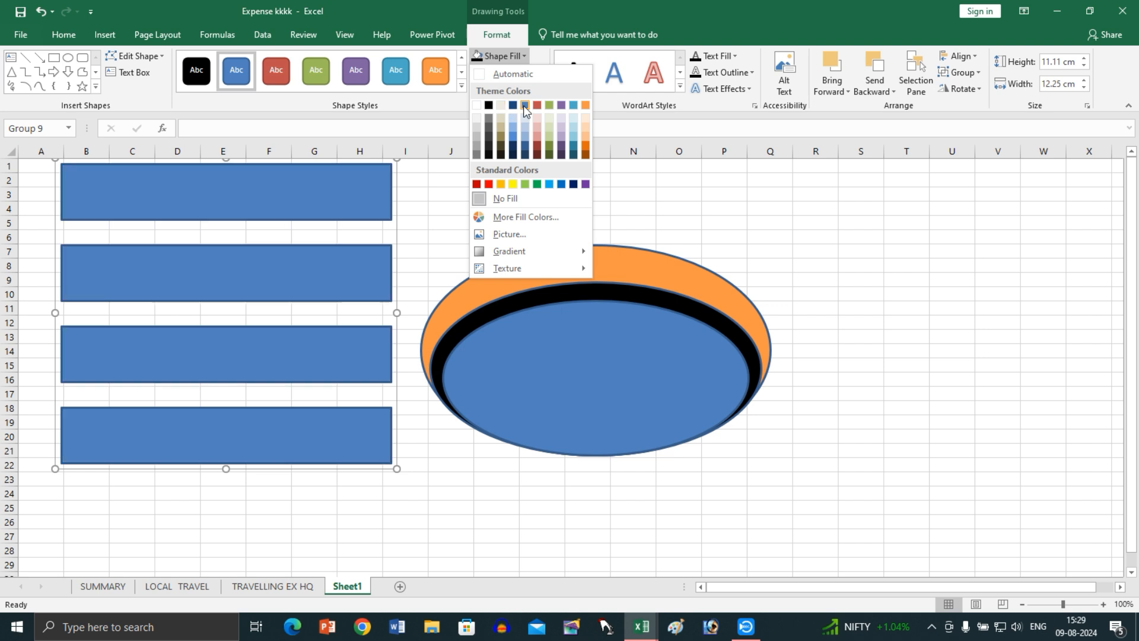
{"action": "left_click", "coordinate": [523, 106]}
{"action": "left_click", "coordinate": [526, 57]}
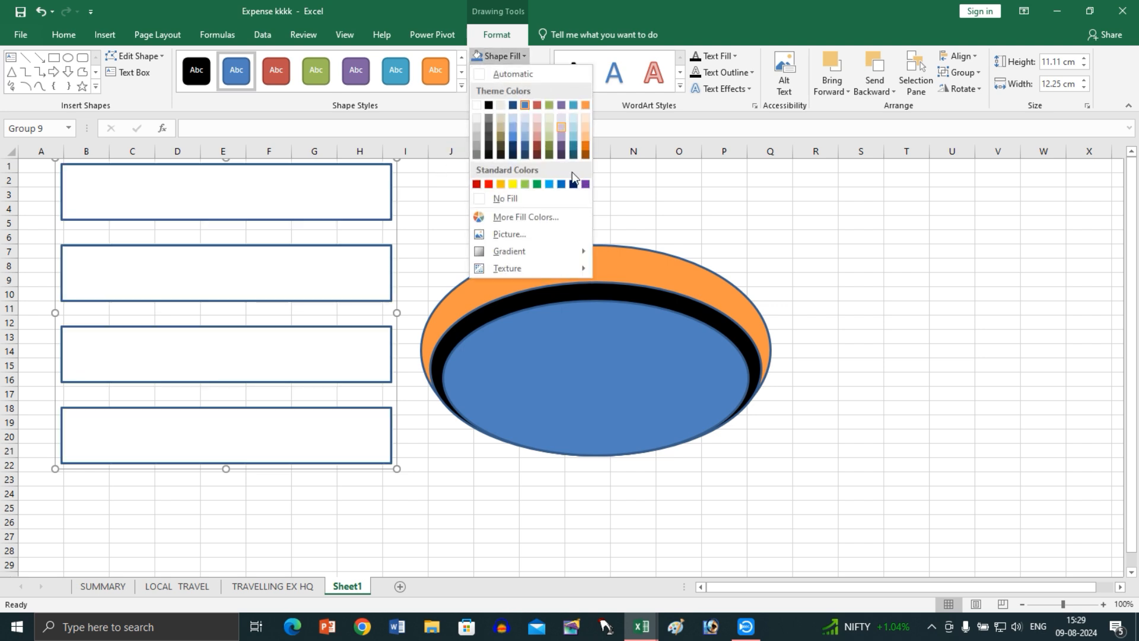
{"action": "left_click", "coordinate": [573, 184]}
- Within the group, fill the first rectangle with black and the third rectangle with yellow
{"action": "left_click", "coordinate": [361, 198]}
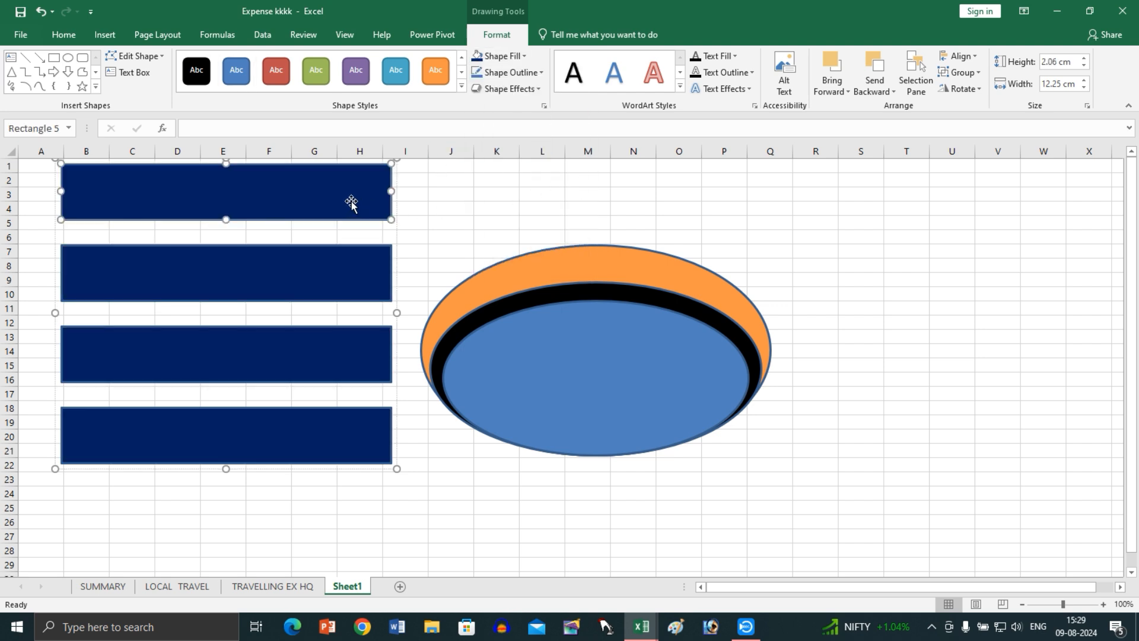
{"action": "left_click", "coordinate": [502, 56]}
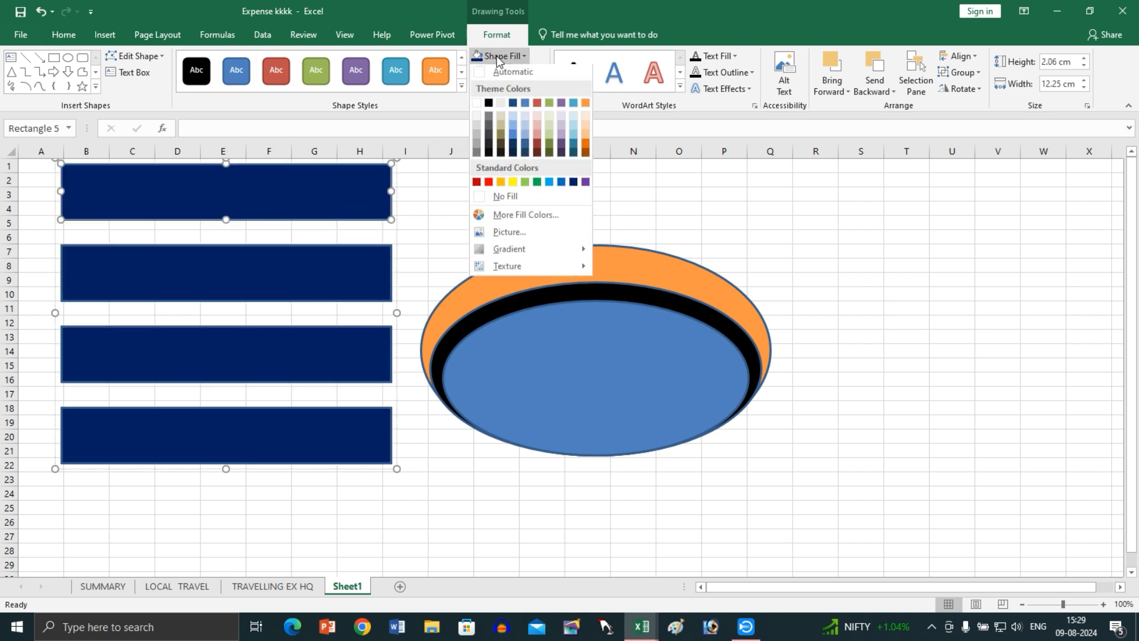
{"action": "left_click", "coordinate": [490, 107]}
{"action": "left_click", "coordinate": [331, 365]}
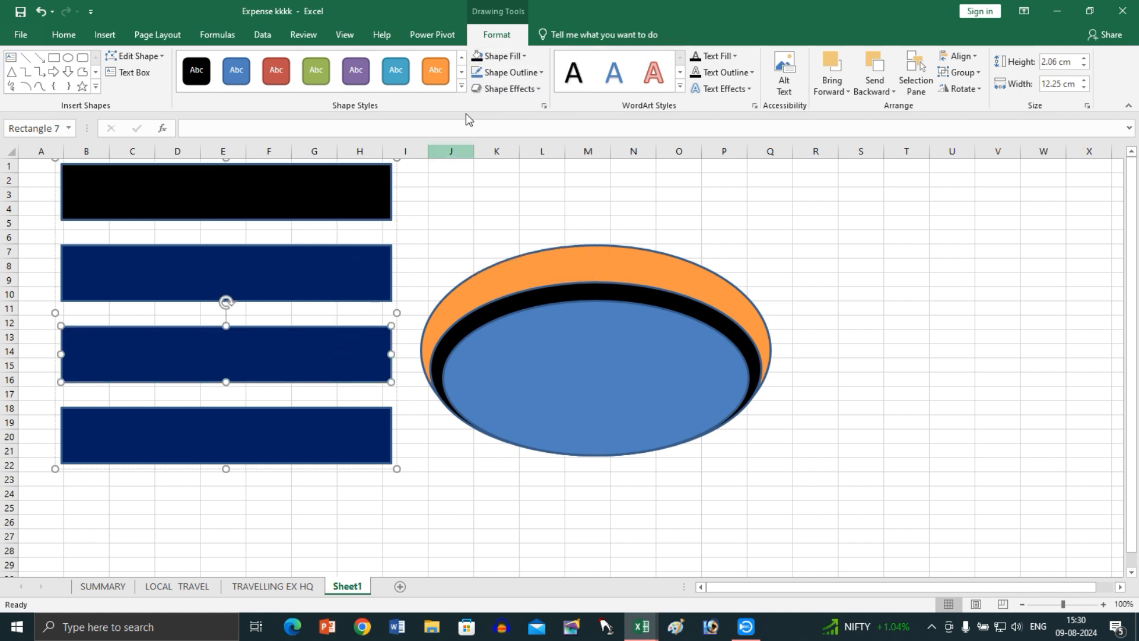
{"action": "left_click", "coordinate": [502, 56]}
{"action": "left_click", "coordinate": [507, 182]}
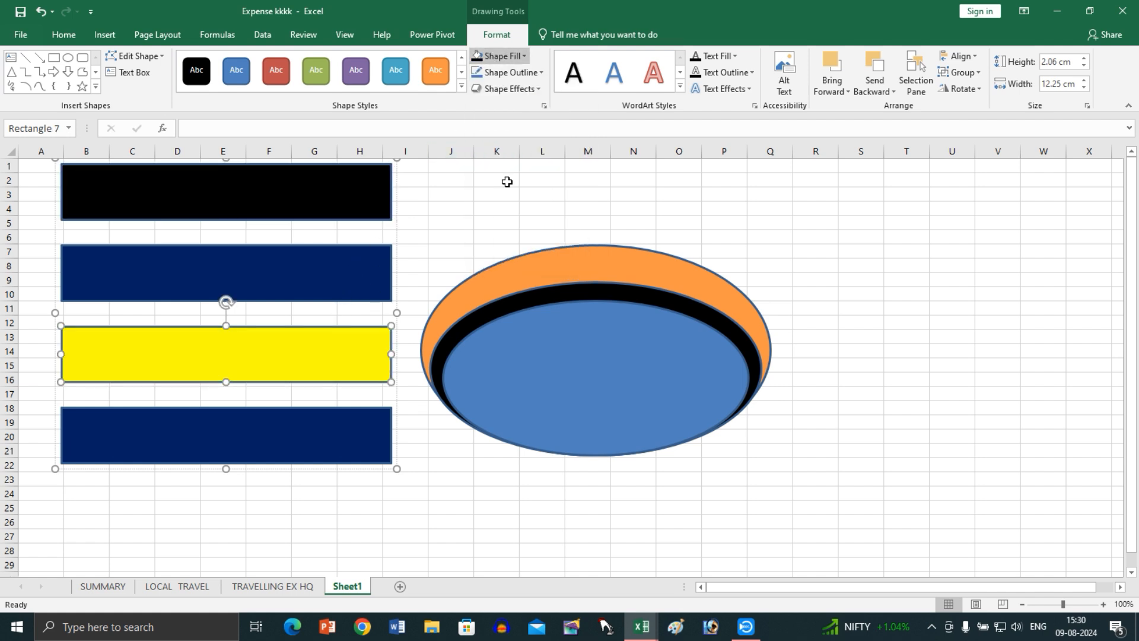
{"action": "left_click", "coordinate": [385, 212]}
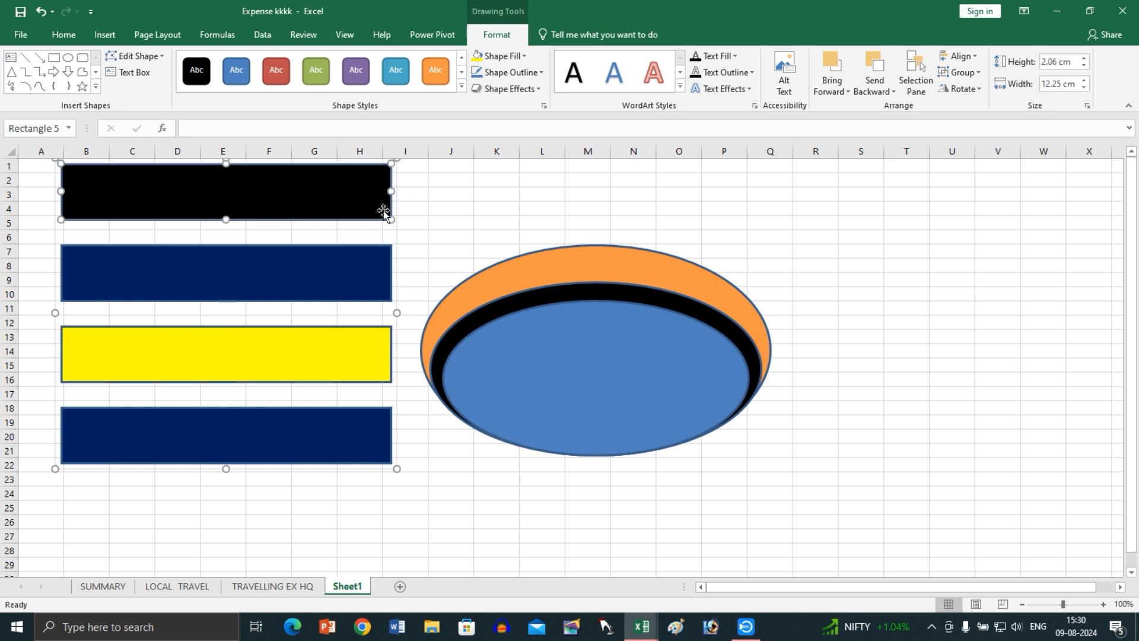
{"action": "left_click", "coordinate": [148, 36]}
{"action": "left_click", "coordinate": [746, 70]}
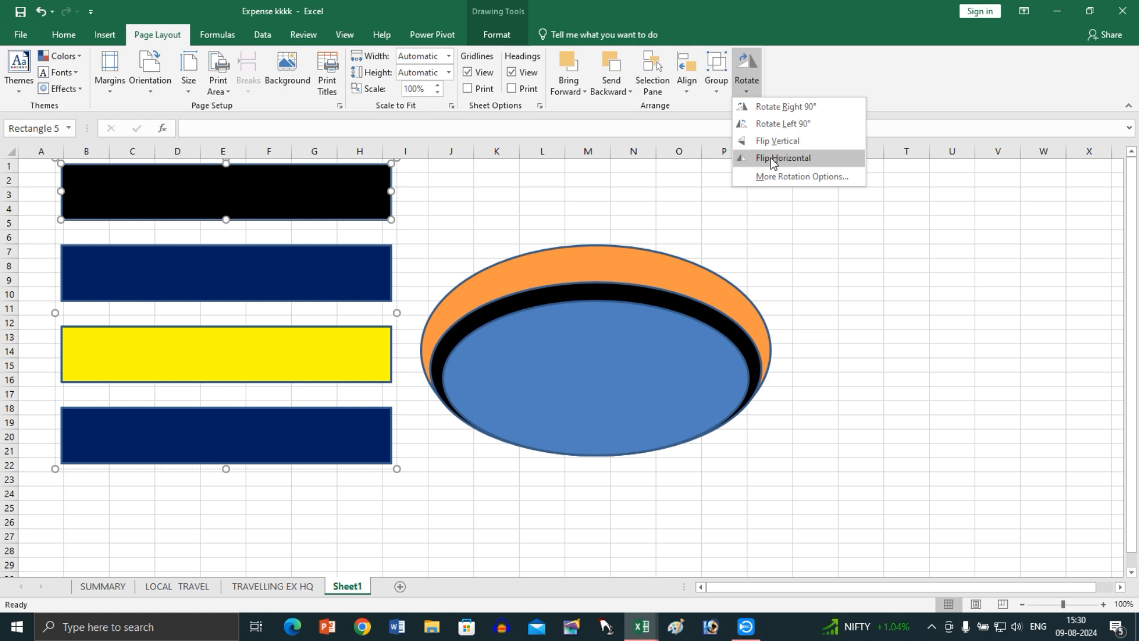
- Draw an up arrow about 6.56 cm high and 7.17 cm wide over columns R to V, beside the ovals
{"action": "left_click", "coordinate": [105, 36]}
{"action": "left_click", "coordinate": [105, 35]}
{"action": "left_click", "coordinate": [234, 56]}
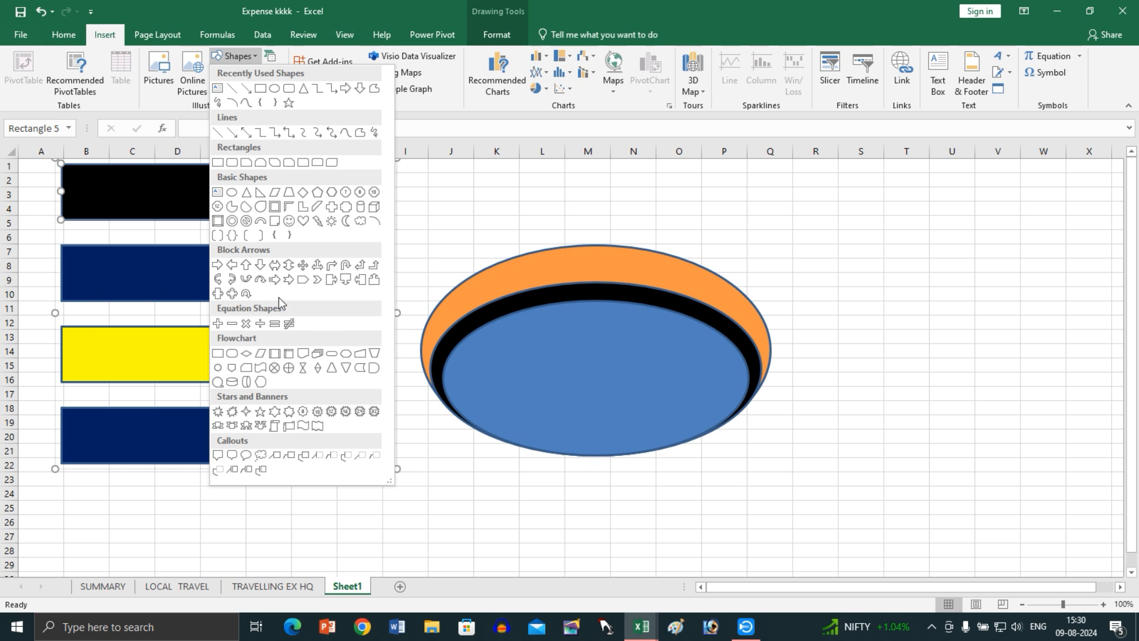
{"action": "left_click", "coordinate": [252, 271]}
{"action": "left_click_drag", "start_coordinate": [808, 224], "coordinate": [1002, 401]}
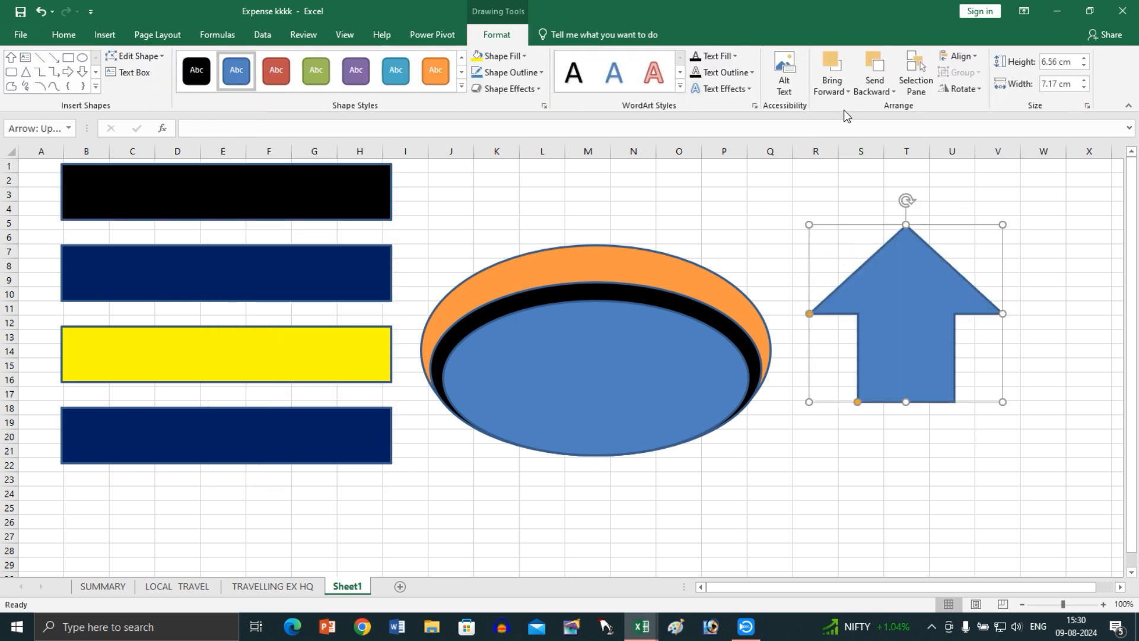
- Rotate the arrow right by 90° and try to flip it horizontally
{"action": "left_click", "coordinate": [973, 89]}
{"action": "left_click", "coordinate": [977, 106]}
{"action": "left_click", "coordinate": [970, 92]}
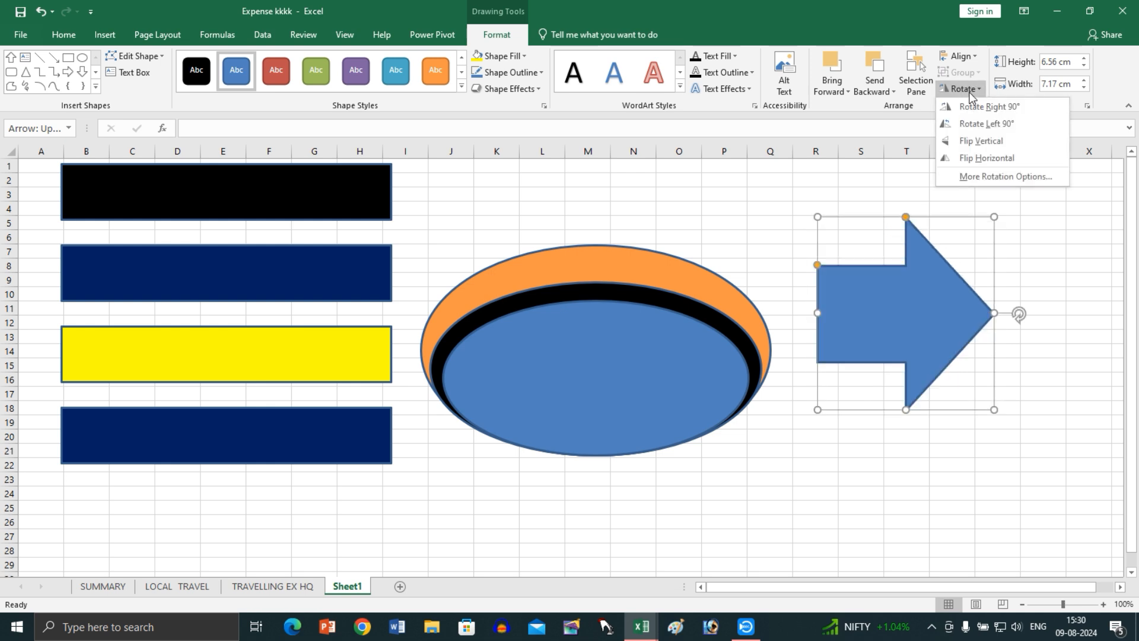
{"action": "left_click", "coordinate": [973, 159]}
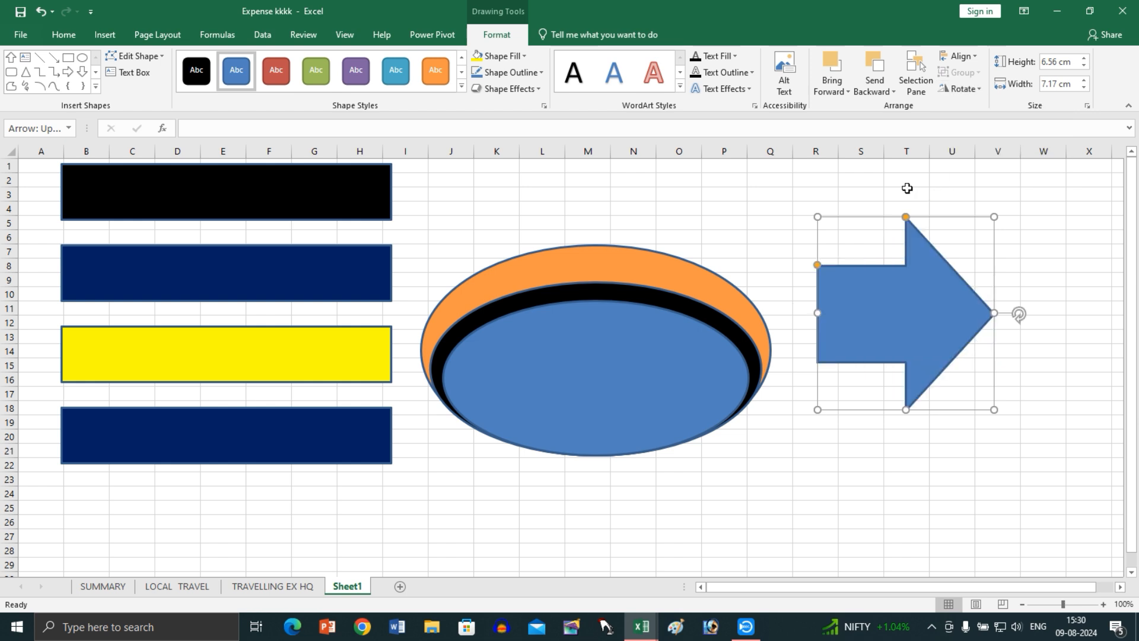
{"action": "left_click", "coordinate": [163, 35]}
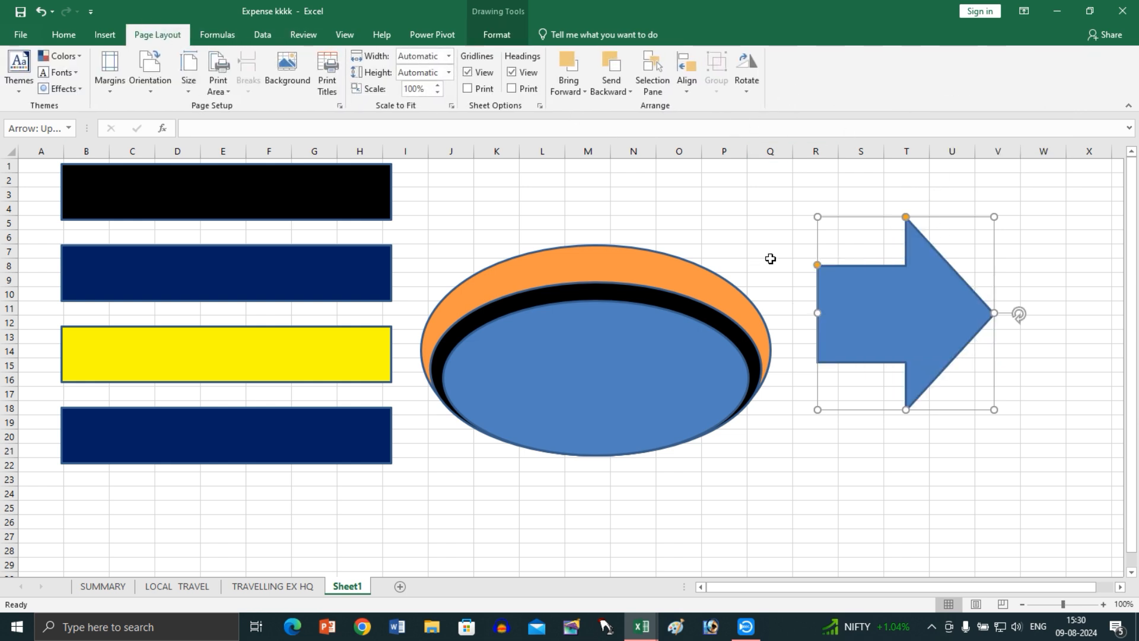